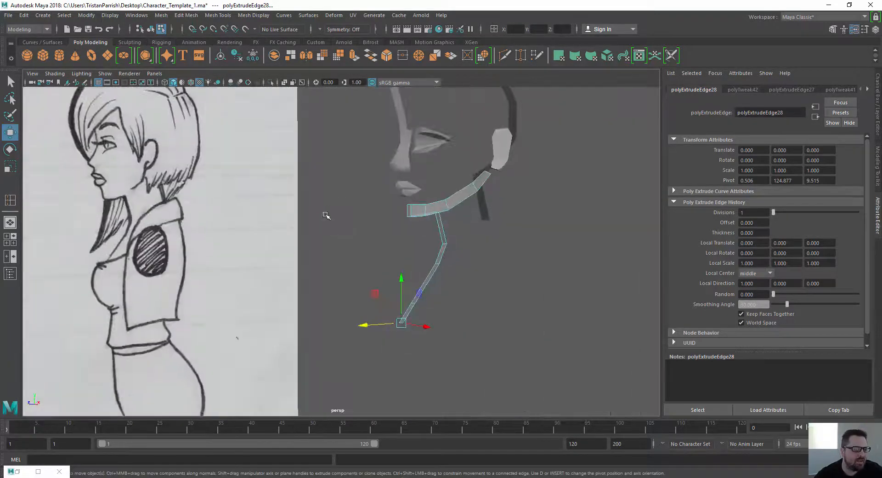
# - Examine the head, jaw and neck strips from several angles against the front and side character drawings
pyautogui.keyDown('alt'); pyautogui.moveTo(266, 236); pyautogui.dragTo(219, 225); pyautogui.keyUp('alt')
pyautogui.keyDown('alt'); pyautogui.moveTo(303, 257); pyautogui.dragTo(429, 240); pyautogui.keyUp('alt')
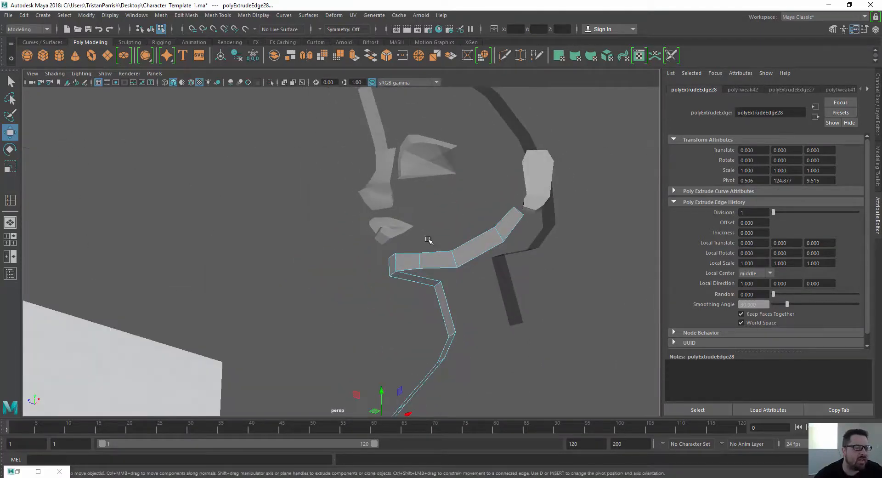
pyautogui.keyDown('alt'); pyautogui.moveTo(410, 215); pyautogui.dragTo(342, 296, button='middle'); pyautogui.keyUp('alt')
pyautogui.moveTo(342, 297)
pyautogui.keyDown('alt'); pyautogui.mouseDown()
pyautogui.moveTo(366, 325)
pyautogui.moveTo(355, 307)
pyautogui.mouseUp(); pyautogui.keyUp('alt')
pyautogui.scroll(-8, 350, 266)
pyautogui.scroll(3, 350, 266)
pyautogui.moveTo(350, 265)
pyautogui.keyDown('alt'); pyautogui.mouseDown()
pyautogui.moveTo(332, 267)
pyautogui.moveTo(357, 292)
pyautogui.moveTo(348, 270)
pyautogui.mouseUp(); pyautogui.keyUp('alt')
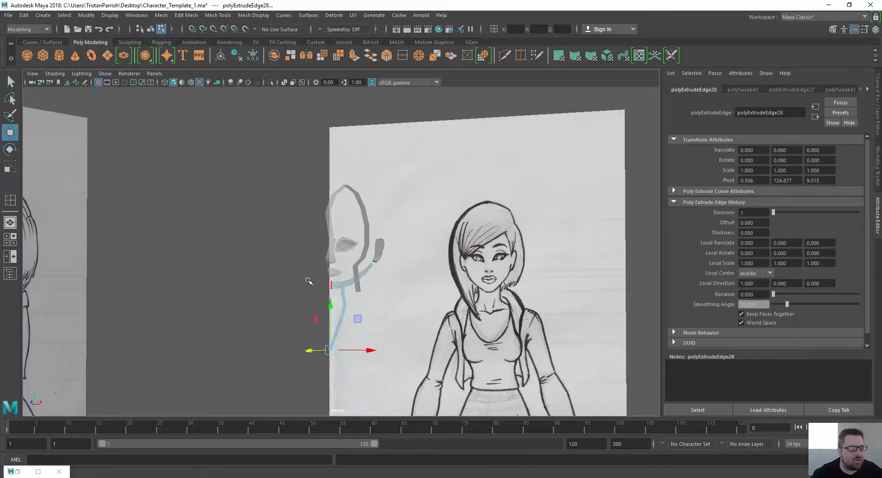
pyautogui.moveTo(307, 280)
pyautogui.keyDown('alt'); pyautogui.mouseDown()
pyautogui.moveTo(252, 299)
pyautogui.moveTo(325, 305)
pyautogui.moveTo(298, 297)
pyautogui.mouseUp(); pyautogui.keyUp('alt')
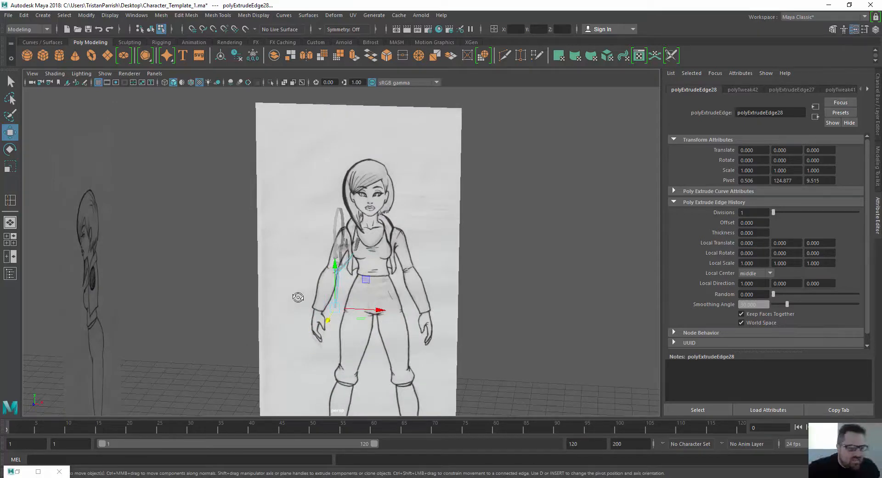
pyautogui.moveTo(337, 193)
pyautogui.keyDown('alt'); pyautogui.mouseDown()
pyautogui.moveTo(265, 264)
pyautogui.moveTo(303, 276)
pyautogui.moveTo(297, 219)
pyautogui.mouseUp(); pyautogui.keyUp('alt')
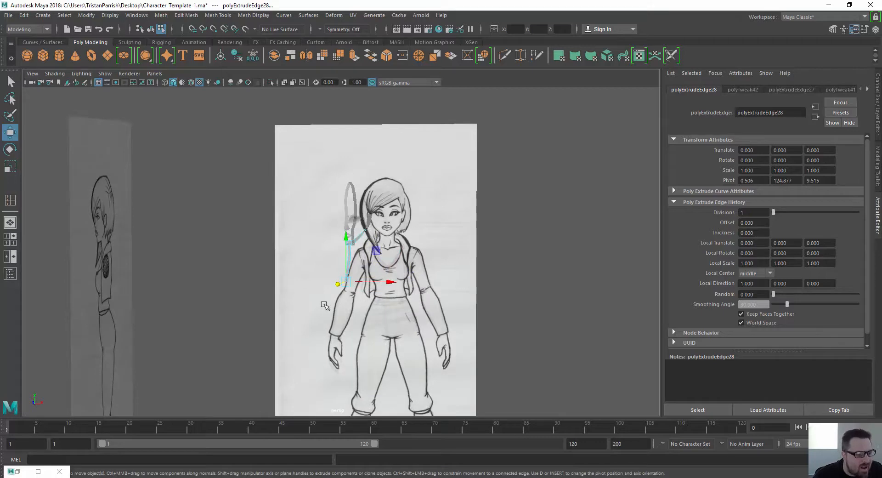
pyautogui.moveTo(279, 327)
pyautogui.keyDown('alt'); pyautogui.mouseDown(button='middle')
pyautogui.moveTo(266, 239)
pyautogui.moveTo(262, 259)
pyautogui.mouseUp(button='middle'); pyautogui.keyUp('alt')
pyautogui.keyDown('alt'); pyautogui.moveTo(284, 298); pyautogui.dragTo(276, 307); pyautogui.keyUp('alt')
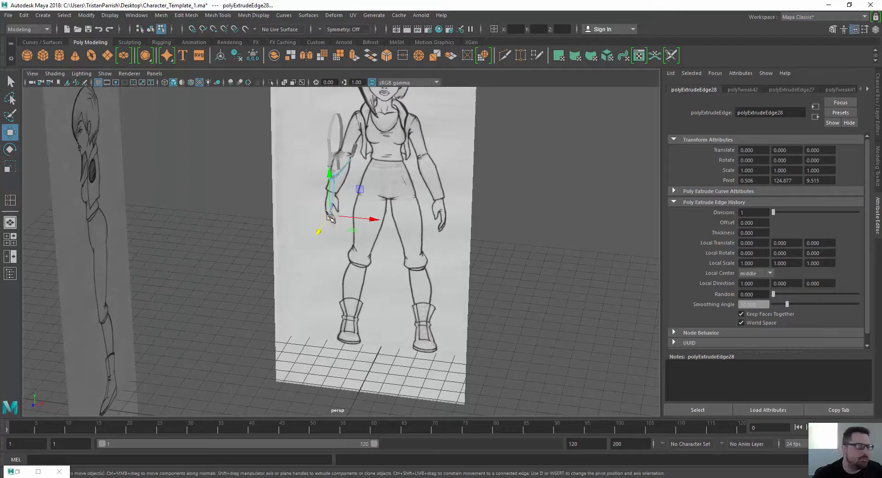
pyautogui.keyDown('alt'); pyautogui.moveTo(327, 188); pyautogui.dragTo(311, 160); pyautogui.keyUp('alt')
pyautogui.scroll(-2, 299, 184)
# - In the front view, select the eye, head and nose profile, jaw, ear and lip meshes and combine them into one mesh
pyautogui.press('space')
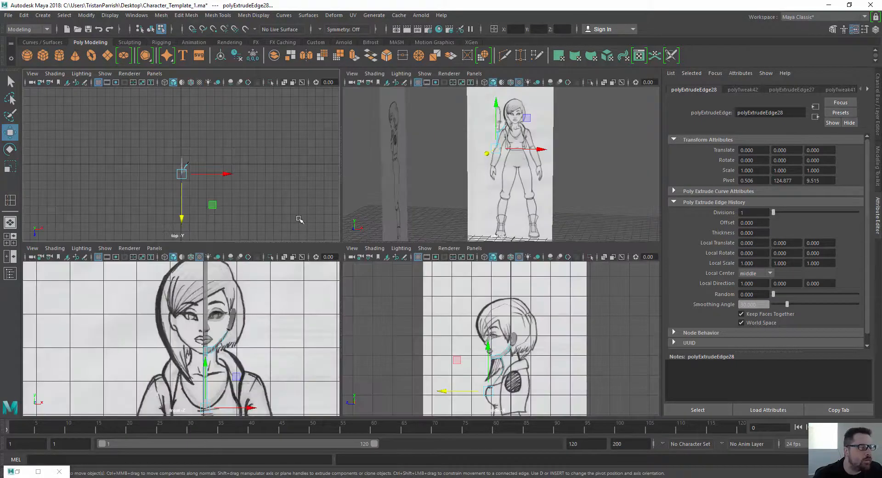
pyautogui.scroll(5, 418, 337)
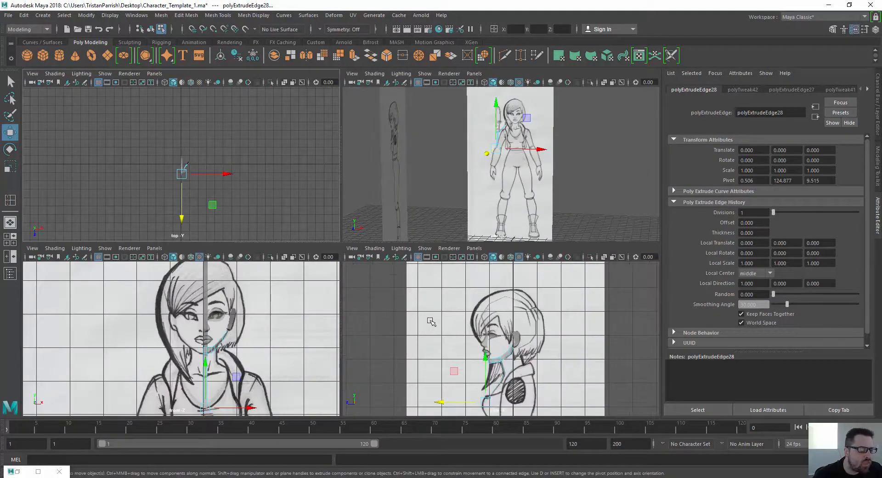
pyautogui.scroll(4, 243, 342)
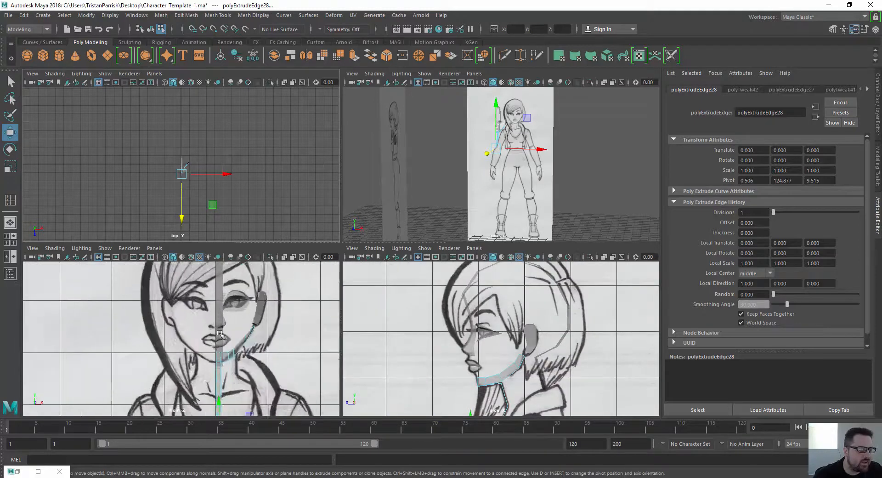
pyautogui.press('space')
pyautogui.keyDown('alt'); pyautogui.moveTo(287, 277); pyautogui.dragTo(162, 399, button='middle'); pyautogui.keyUp('alt')
pyautogui.scroll(5, 350, 252)
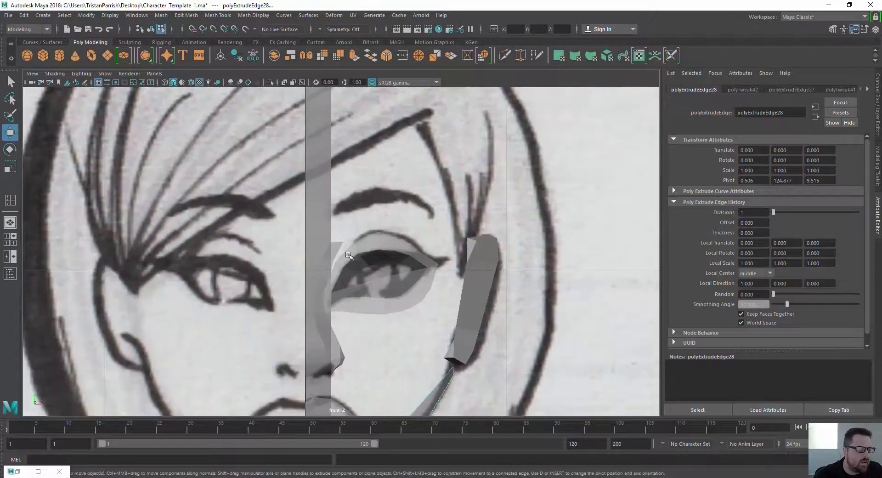
pyautogui.moveTo(367, 238); pyautogui.dragTo(405, 209, button='right')
pyautogui.scroll(-8, 293, 290)
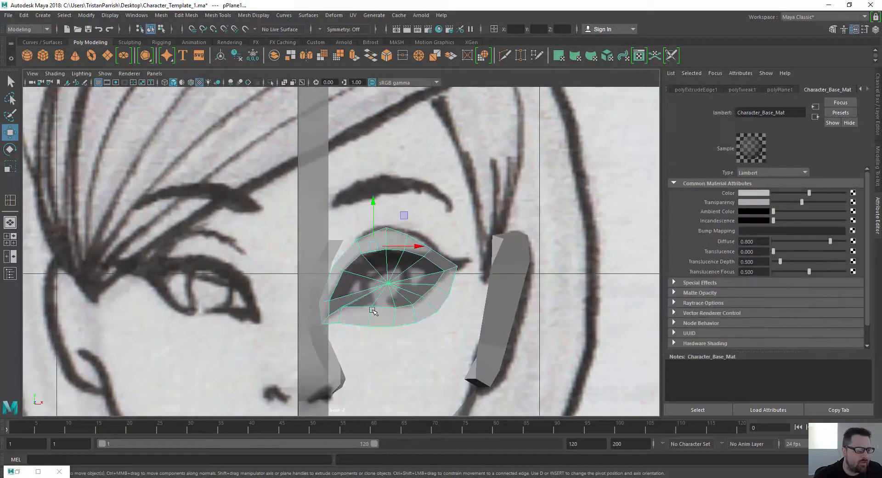
pyautogui.keyDown('alt'); pyautogui.moveTo(319, 284); pyautogui.dragTo(320, 232, button='middle'); pyautogui.keyUp('alt')
pyautogui.scroll(3, 325, 239)
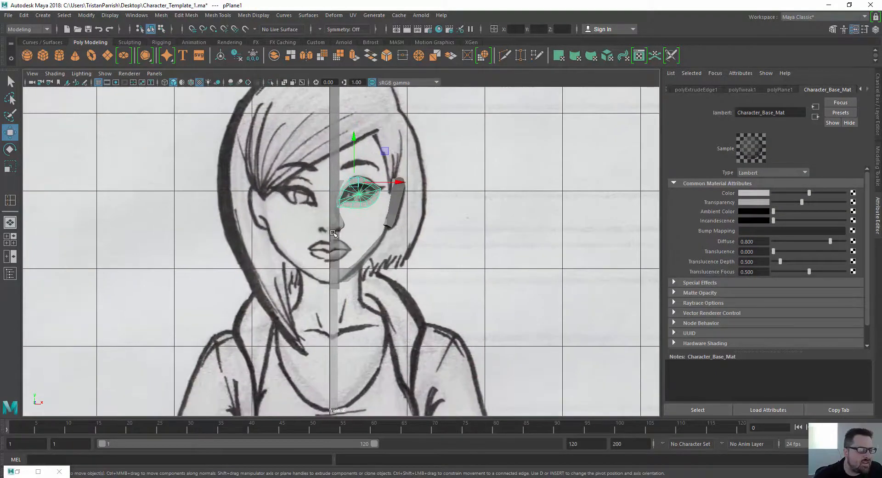
pyautogui.keyDown('shift'); pyautogui.click(335, 216); pyautogui.keyUp('shift')
pyautogui.keyDown('shift'); pyautogui.click(339, 273); pyautogui.keyUp('shift')
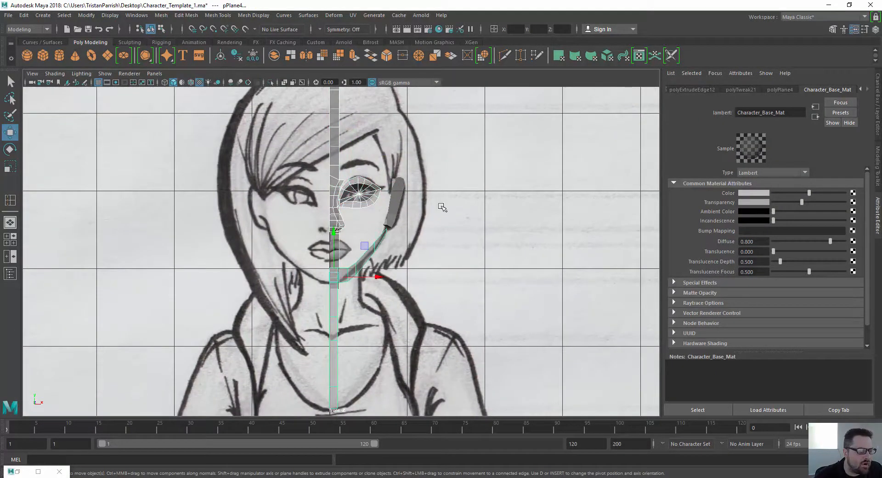
pyautogui.keyDown('shift'); pyautogui.click(393, 212); pyautogui.keyUp('shift')
pyautogui.scroll(-2, 356, 247)
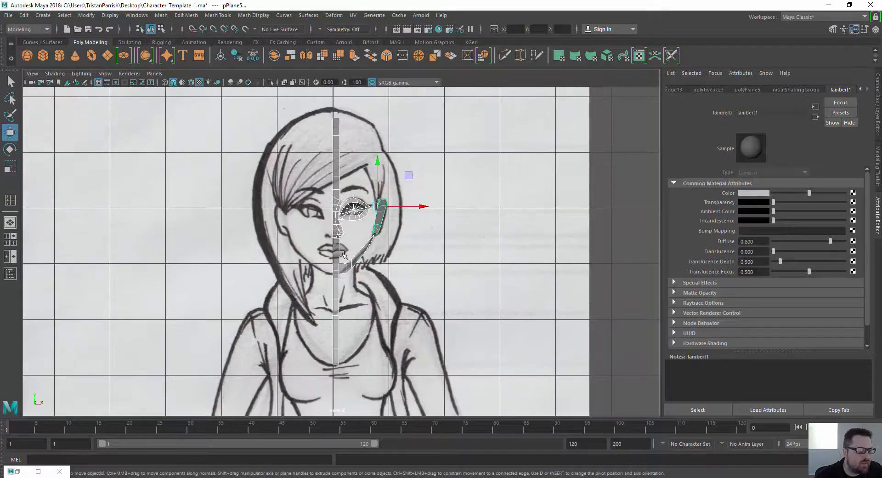
pyautogui.click(343, 254)
pyautogui.scroll(4, 317, 271)
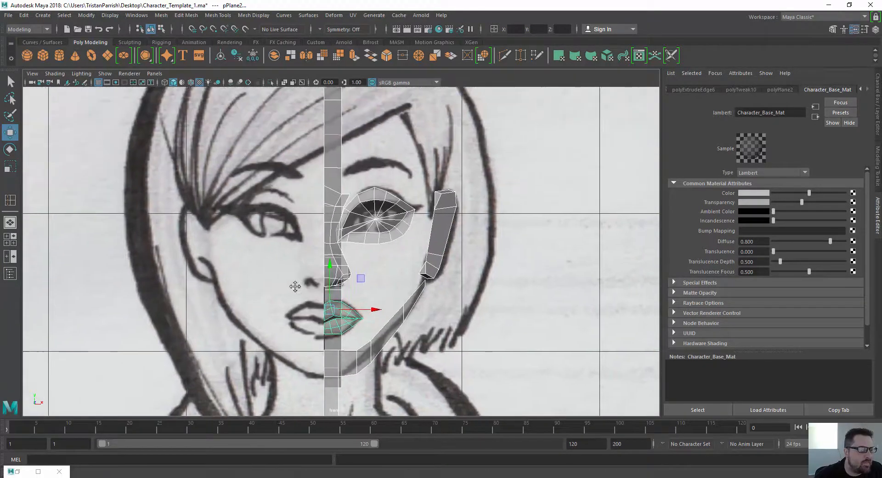
pyautogui.scroll(-4, 295, 286)
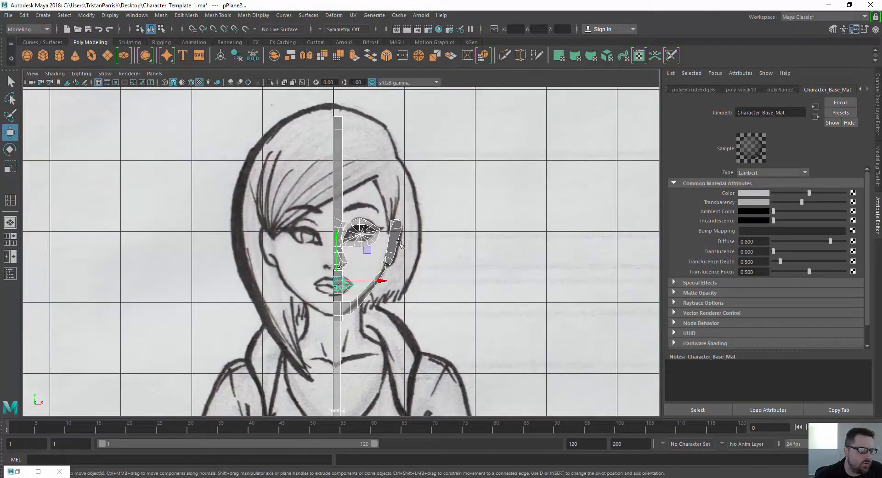
pyautogui.keyDown('alt'); pyautogui.moveTo(323, 293); pyautogui.dragTo(375, 245, button='middle'); pyautogui.keyUp('alt')
pyautogui.scroll(2, 375, 245)
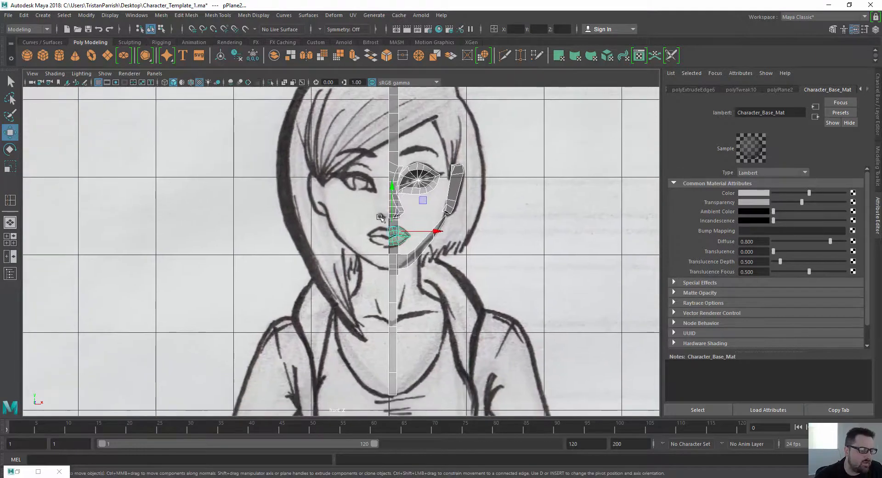
pyautogui.scroll(-4, 372, 238)
pyautogui.scroll(2, 355, 190)
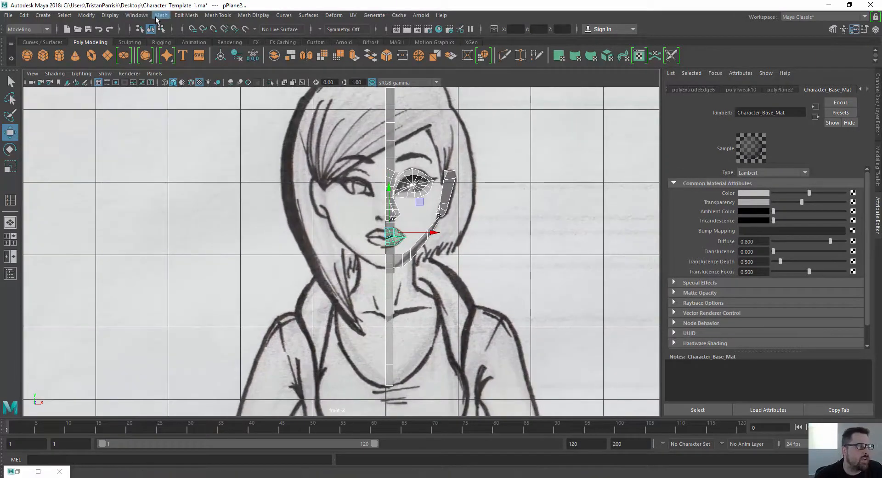
pyautogui.click(156, 16)
pyautogui.click(171, 48)
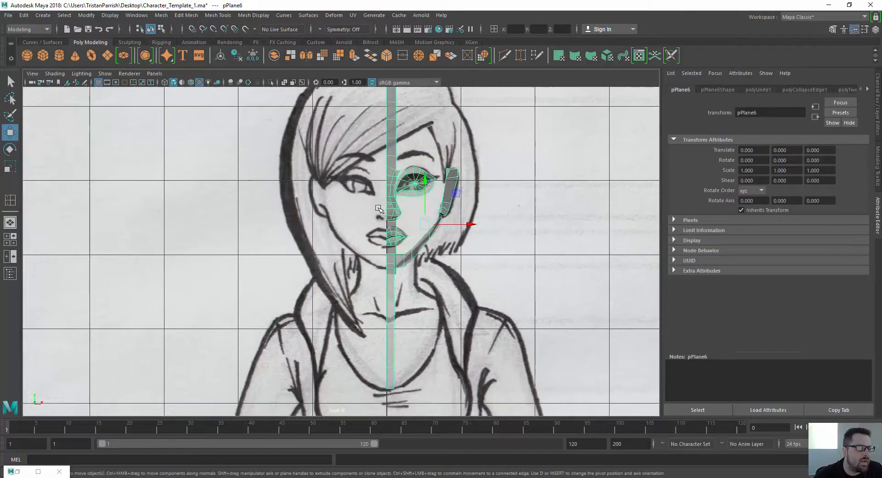
# - Inspect the combined face mesh in perspective, focusing on the gap between the nose bridge and the inner eye
pyautogui.press('space')
pyautogui.scroll(4, 502, 348)
pyautogui.scroll(7, 221, 332)
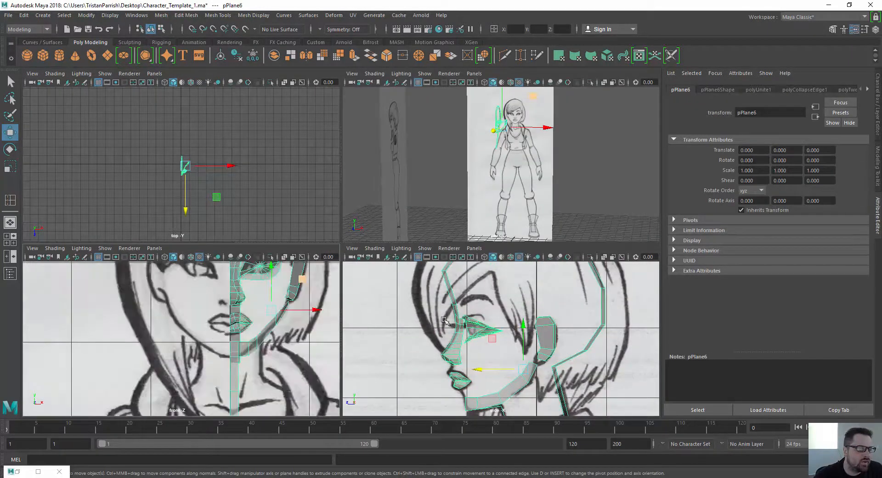
pyautogui.keyDown('alt'); pyautogui.moveTo(480, 141); pyautogui.dragTo(486, 115); pyautogui.keyUp('alt')
pyautogui.scroll(6, 486, 115)
pyautogui.press('space')
pyautogui.keyDown('alt'); pyautogui.moveTo(379, 224); pyautogui.dragTo(427, 370, button='middle'); pyautogui.keyUp('alt')
pyautogui.scroll(-1, 414, 326)
pyautogui.keyDown('alt'); pyautogui.moveTo(378, 181); pyautogui.dragTo(383, 346, button='middle'); pyautogui.keyUp('alt')
pyautogui.scroll(7, 383, 343)
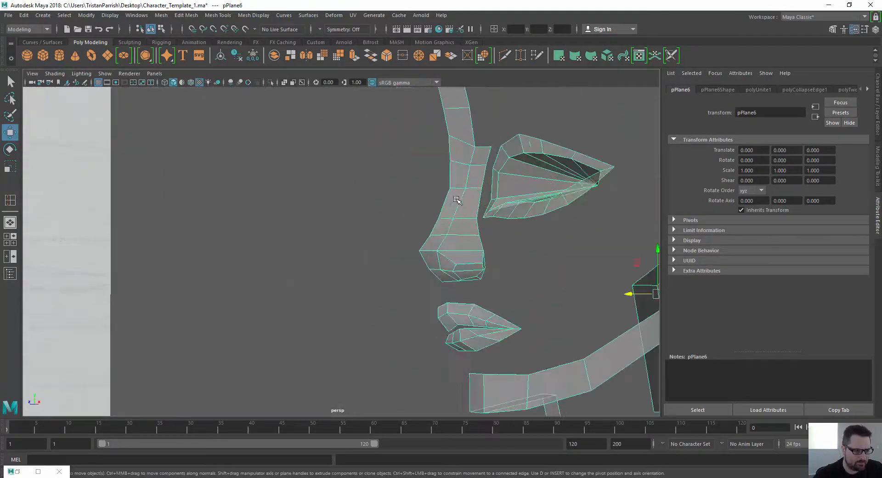
pyautogui.keyDown('alt'); pyautogui.moveTo(391, 209); pyautogui.dragTo(255, 261, button='middle'); pyautogui.keyUp('alt')
pyautogui.keyDown('alt'); pyautogui.moveTo(255, 261); pyautogui.dragTo(289, 264); pyautogui.keyUp('alt')
pyautogui.scroll(4, 307, 264)
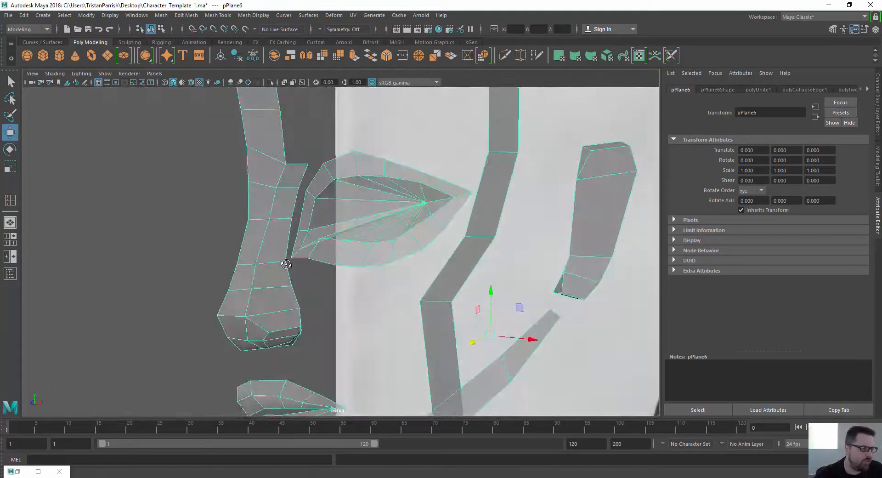
pyautogui.scroll(4, 290, 263)
pyautogui.keyDown('alt'); pyautogui.moveTo(270, 228); pyautogui.dragTo(373, 272, button='middle'); pyautogui.keyUp('alt')
pyautogui.keyDown('alt'); pyautogui.moveTo(373, 272); pyautogui.dragTo(357, 263); pyautogui.keyUp('alt')
pyautogui.scroll(3, 356, 263)
pyautogui.keyDown('alt'); pyautogui.moveTo(357, 263); pyautogui.dragTo(321, 205, button='middle'); pyautogui.keyUp('alt')
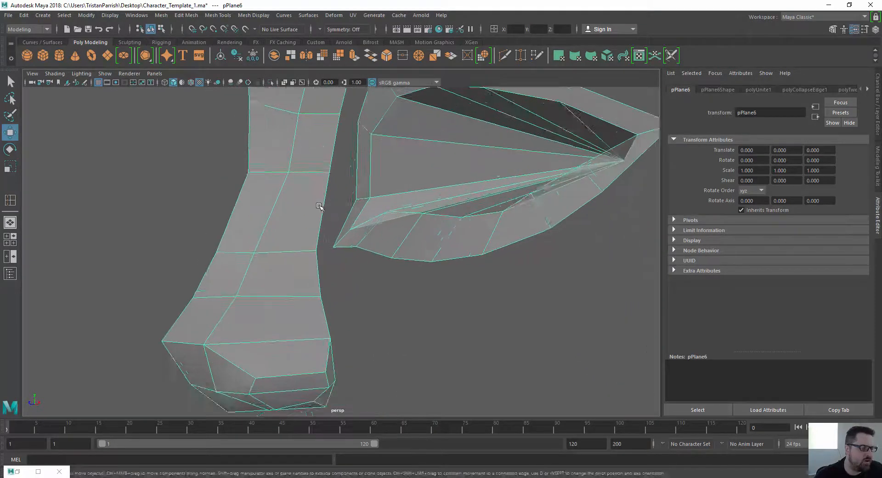
pyautogui.keyDown('alt'); pyautogui.moveTo(321, 205); pyautogui.dragTo(327, 209); pyautogui.keyUp('alt')
pyautogui.scroll(-1, 327, 202)
pyautogui.keyDown('alt'); pyautogui.moveTo(323, 165); pyautogui.dragTo(337, 193, button='middle'); pyautogui.keyUp('alt')
pyautogui.scroll(-9, 332, 222)
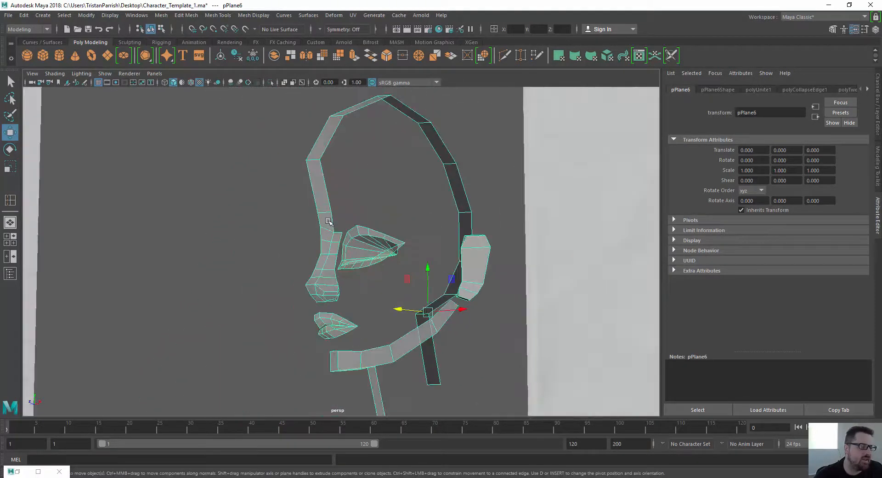
pyautogui.scroll(4, 332, 257)
pyautogui.keyDown('alt'); pyautogui.moveTo(329, 280); pyautogui.dragTo(364, 290); pyautogui.keyUp('alt')
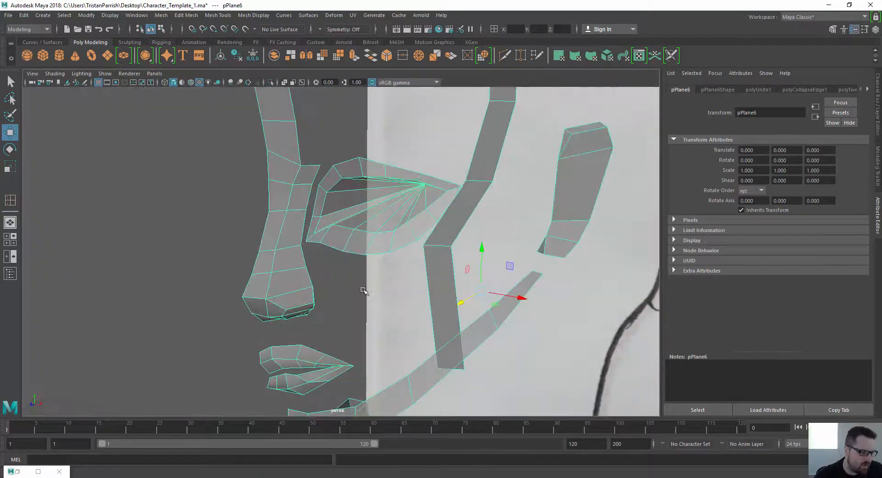
pyautogui.scroll(5, 288, 201)
pyautogui.keyDown('alt'); pyautogui.moveTo(258, 241); pyautogui.dragTo(291, 298, button='middle'); pyautogui.keyUp('alt')
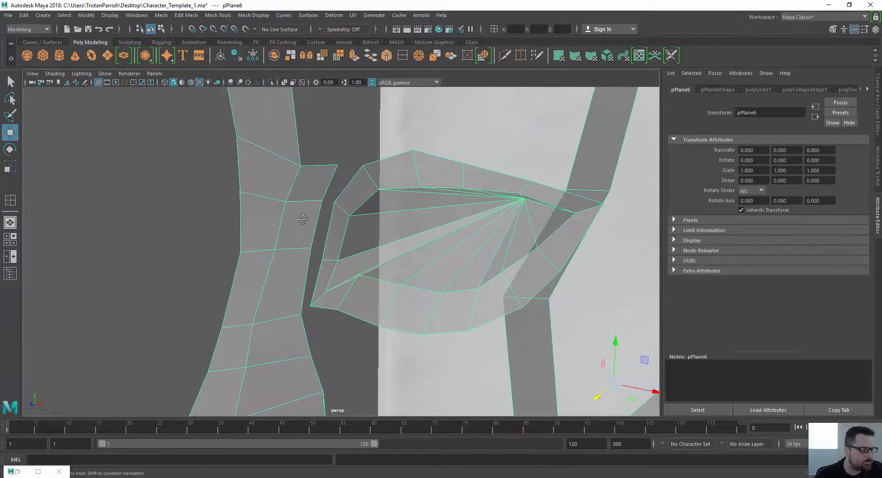
# - Bridge the facing border edges of the nose strip and the inner eye using a linear path with 0 divisions
pyautogui.keyDown('alt'); pyautogui.moveTo(303, 220); pyautogui.dragTo(300, 202); pyautogui.keyUp('alt')
pyautogui.moveTo(349, 207); pyautogui.dragTo(340, 196, button='right')
pyautogui.click(344, 203)
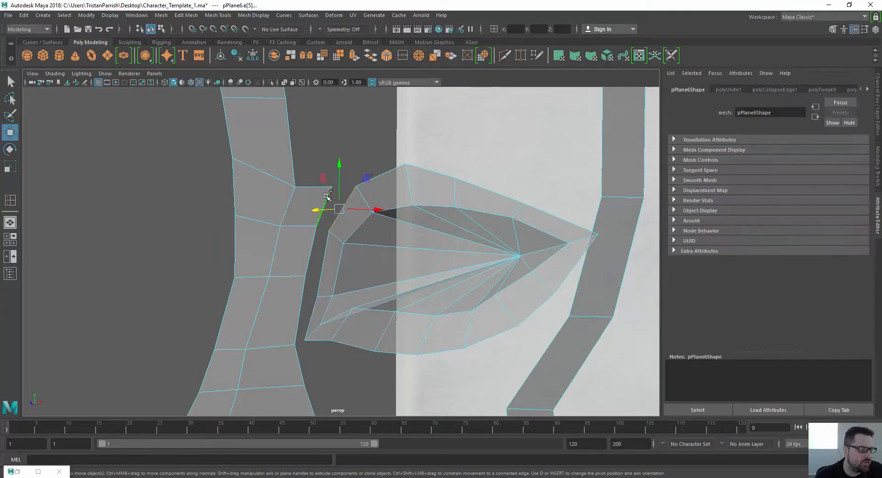
pyautogui.click(311, 247)
pyautogui.click(327, 256)
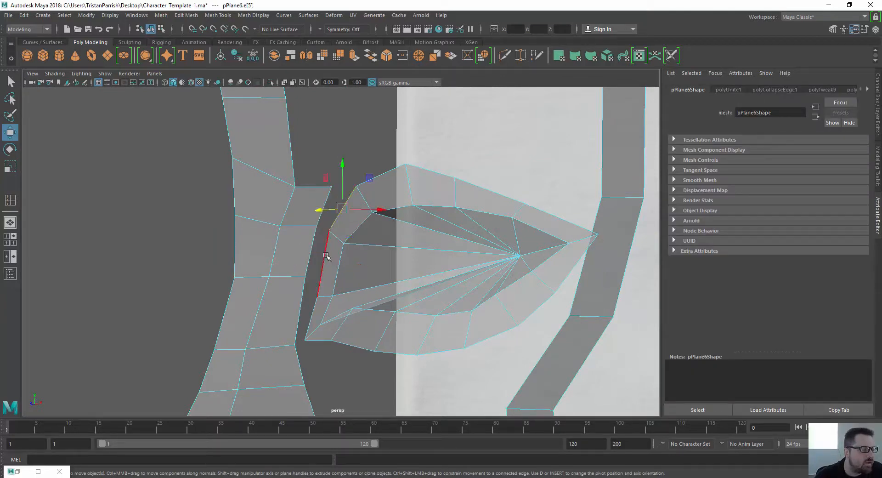
pyautogui.keyDown('shift'); pyautogui.click(323, 261); pyautogui.keyUp('shift')
pyautogui.keyDown('shift'); pyautogui.click(313, 318); pyautogui.keyUp('shift')
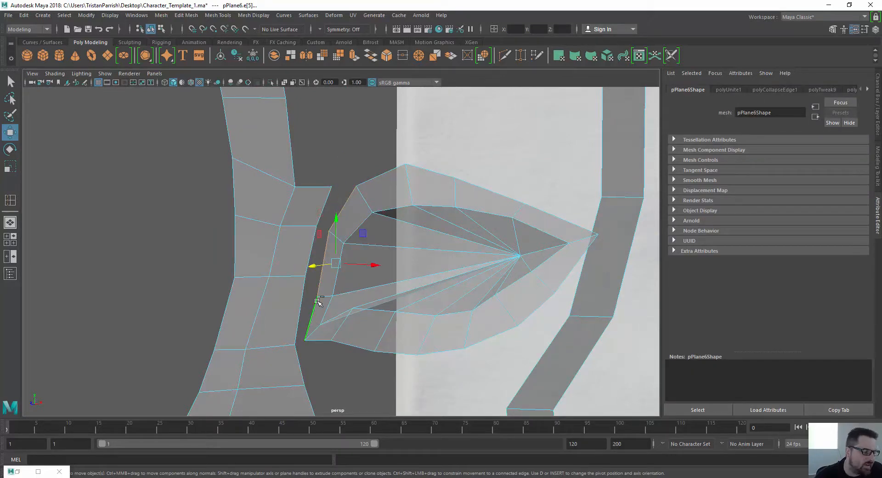
pyautogui.click(307, 248)
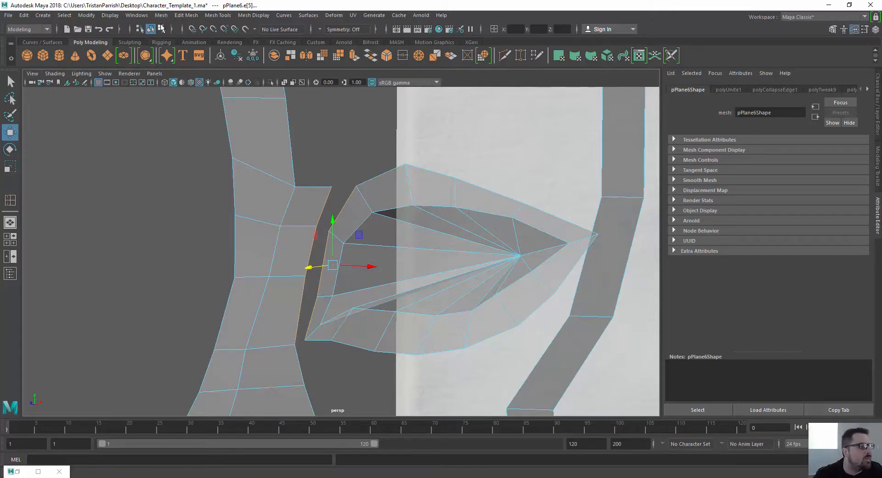
pyautogui.click(161, 17)
pyautogui.moveTo(175, 17)
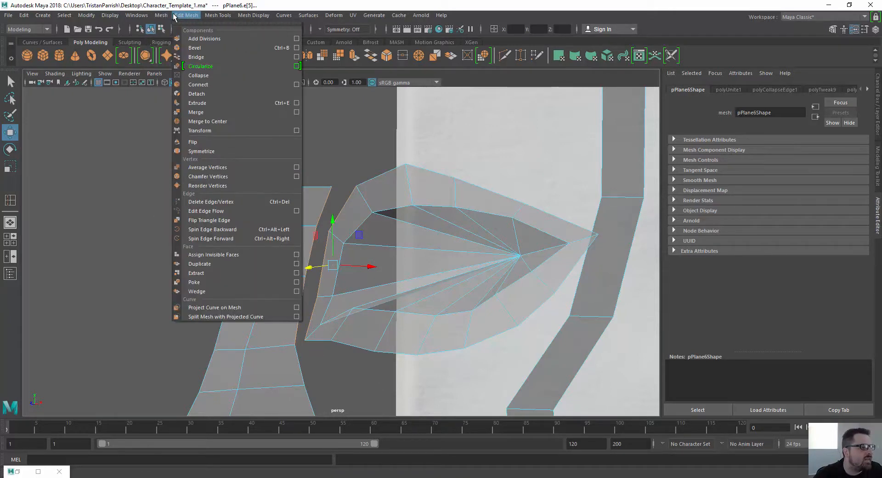
pyautogui.click(296, 57)
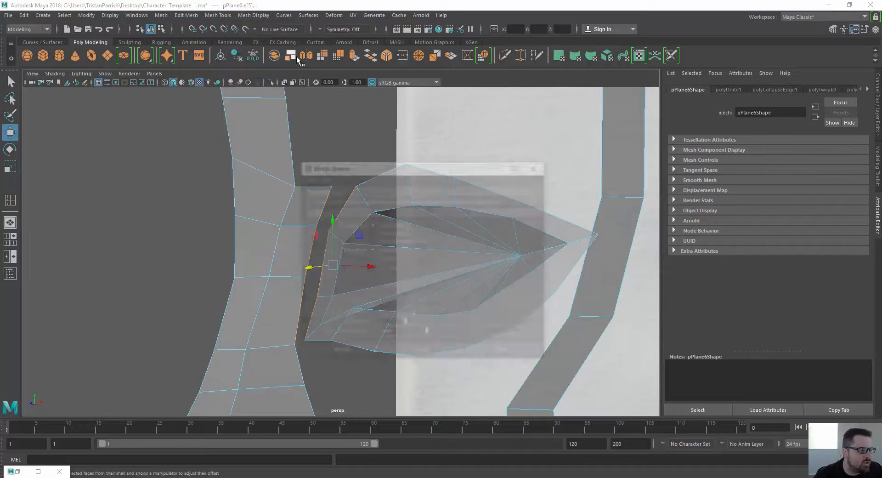
pyautogui.moveTo(368, 172); pyautogui.dragTo(113, 107)
pyautogui.click(148, 287)
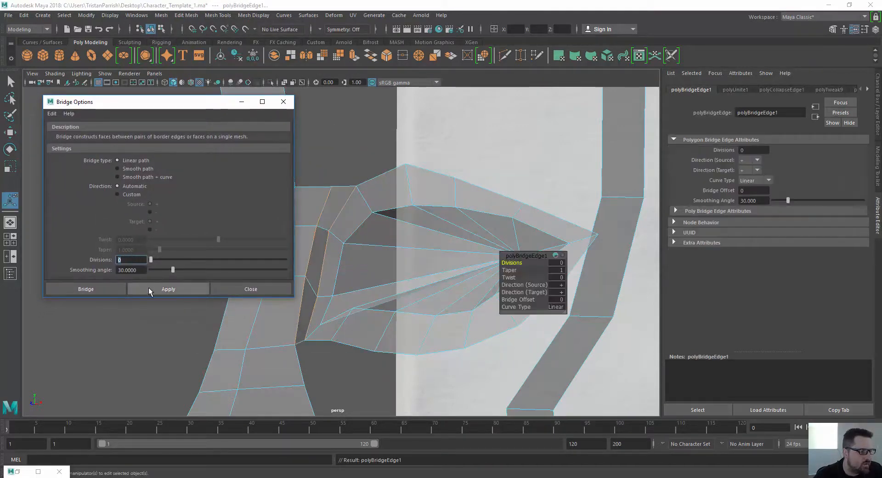
# - Move the vertices on the bridged strip between the nose bridge and inner eye to smooth the transition from nose to eye
pyautogui.keyDown('alt'); pyautogui.moveTo(404, 255); pyautogui.dragTo(407, 234); pyautogui.keyUp('alt')
pyautogui.keyDown('alt'); pyautogui.moveTo(408, 238); pyautogui.dragTo(397, 253, button='middle'); pyautogui.keyUp('alt')
pyautogui.keyDown('alt'); pyautogui.moveTo(397, 253); pyautogui.dragTo(363, 247); pyautogui.keyUp('alt')
pyautogui.moveTo(439, 222); pyautogui.dragTo(401, 223, button='right')
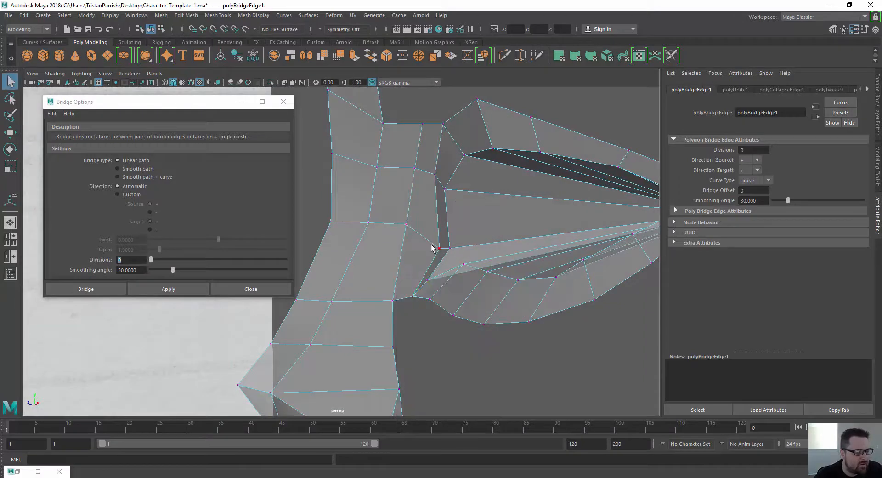
pyautogui.moveTo(404, 244)
pyautogui.keyDown('alt'); pyautogui.mouseDown()
pyautogui.moveTo(370, 212)
pyautogui.moveTo(393, 267)
pyautogui.moveTo(378, 256)
pyautogui.mouseUp(); pyautogui.keyUp('alt')
pyautogui.press('w')
pyautogui.click(421, 187)
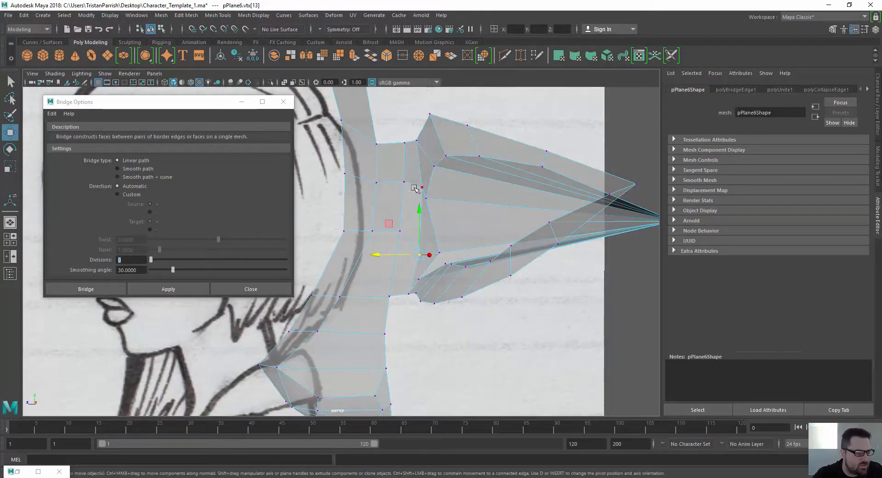
pyautogui.moveTo(385, 191)
pyautogui.mouseDown()
pyautogui.moveTo(380, 244)
pyautogui.moveTo(401, 302)
pyautogui.moveTo(354, 286)
pyautogui.moveTo(373, 276)
pyautogui.moveTo(389, 284)
pyautogui.moveTo(386, 354)
pyautogui.moveTo(363, 271)
pyautogui.moveTo(370, 245)
pyautogui.mouseUp()
pyautogui.click(408, 294)
pyautogui.click(370, 210)
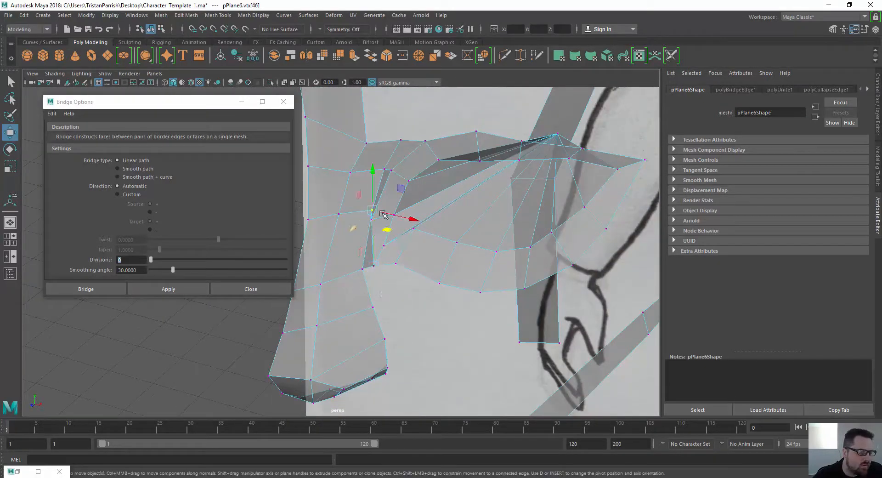
pyautogui.moveTo(405, 219)
pyautogui.mouseDown()
pyautogui.moveTo(385, 221)
pyautogui.moveTo(398, 223)
pyautogui.mouseUp()
# - Adjust the depth of the middle and lower vertices on the inner-eye bridge, checking them against the front and side drawings
pyautogui.keyDown('alt'); pyautogui.moveTo(398, 223); pyautogui.dragTo(351, 196); pyautogui.keyUp('alt')
pyautogui.click(377, 249)
pyautogui.moveTo(377, 248)
pyautogui.keyDown('alt'); pyautogui.mouseDown()
pyautogui.moveTo(358, 222)
pyautogui.moveTo(374, 224)
pyautogui.mouseUp(); pyautogui.keyUp('alt')
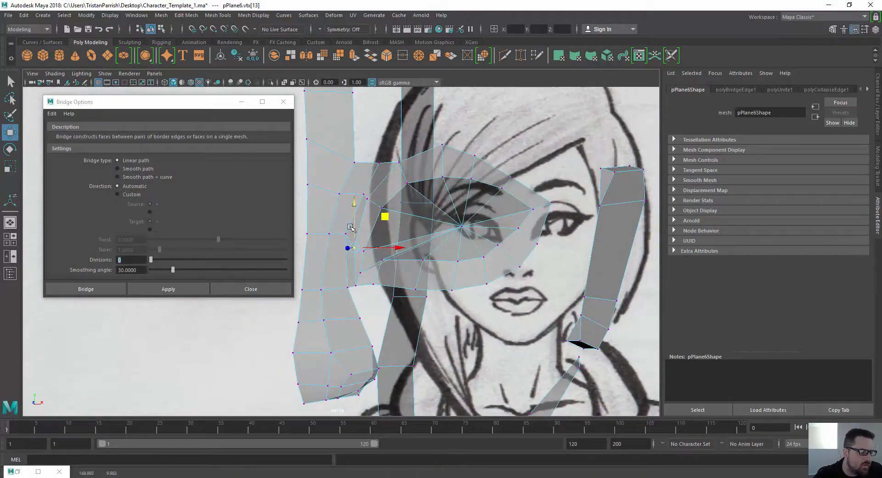
pyautogui.click(345, 233)
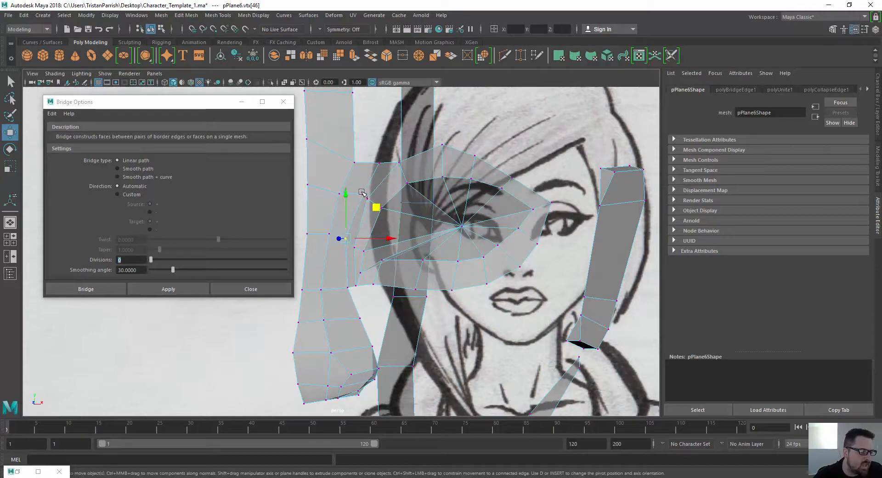
pyautogui.moveTo(370, 193)
pyautogui.mouseDown()
pyautogui.moveTo(398, 194)
pyautogui.moveTo(345, 183)
pyautogui.moveTo(368, 178)
pyautogui.moveTo(350, 197)
pyautogui.moveTo(362, 218)
pyautogui.moveTo(309, 236)
pyautogui.moveTo(291, 228)
pyautogui.moveTo(403, 237)
pyautogui.moveTo(324, 228)
pyautogui.moveTo(362, 248)
pyautogui.mouseUp()
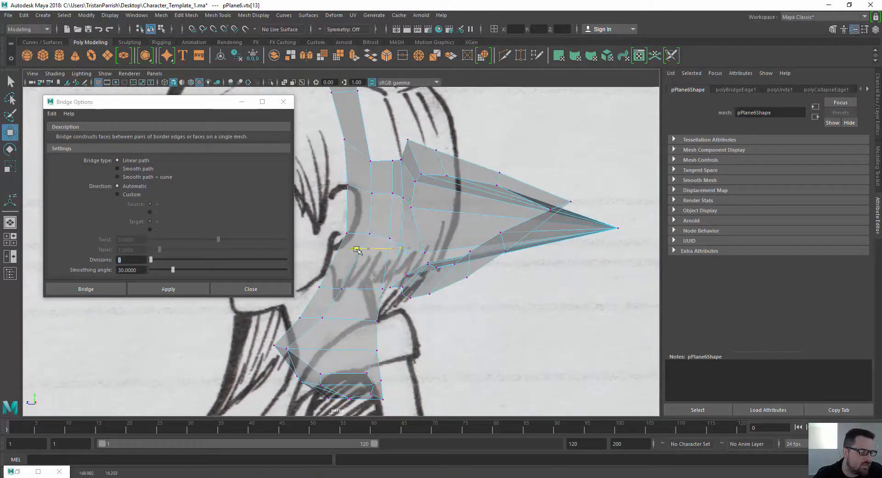
pyautogui.moveTo(427, 257)
pyautogui.mouseDown()
pyautogui.moveTo(380, 254)
pyautogui.moveTo(459, 282)
pyautogui.moveTo(413, 239)
pyautogui.moveTo(364, 224)
pyautogui.moveTo(364, 189)
pyautogui.mouseUp()
# - Examine the adjusted inner-eye bridge and the lower eyelid strip from several angles
pyautogui.keyDown('alt'); pyautogui.moveTo(364, 189); pyautogui.dragTo(333, 223, button='right'); pyautogui.keyUp('alt')
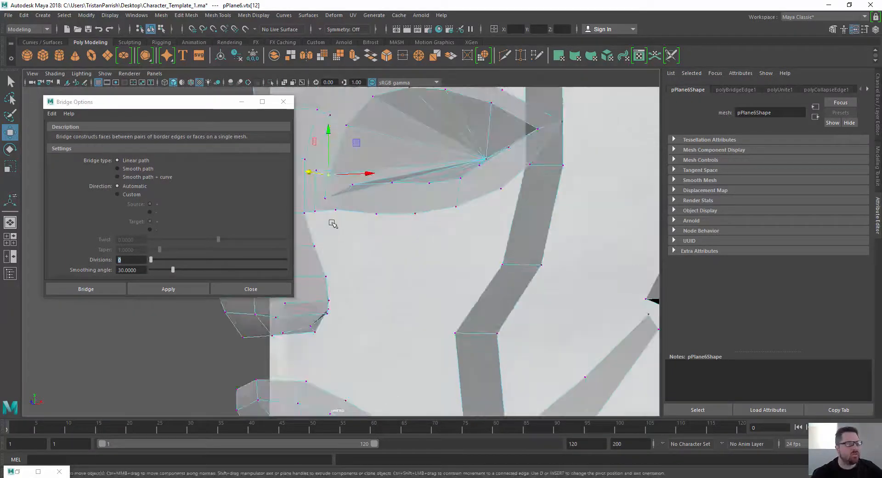
pyautogui.keyDown('alt'); pyautogui.moveTo(332, 222); pyautogui.dragTo(437, 228, button='middle'); pyautogui.keyUp('alt')
pyautogui.keyDown('alt'); pyautogui.moveTo(437, 229); pyautogui.dragTo(349, 238); pyautogui.keyUp('alt')
pyautogui.keyDown('alt'); pyautogui.moveTo(339, 209); pyautogui.dragTo(387, 252, button='middle'); pyautogui.keyUp('alt')
pyautogui.moveTo(373, 236)
pyautogui.keyDown('alt'); pyautogui.mouseDown()
pyautogui.moveTo(398, 222)
pyautogui.moveTo(356, 223)
pyautogui.moveTo(366, 225)
pyautogui.mouseUp(); pyautogui.keyUp('alt')
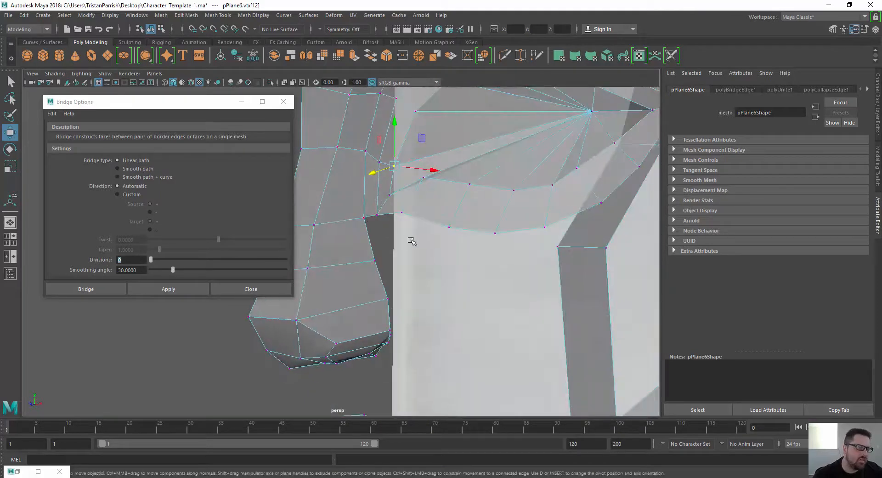
pyautogui.keyDown('alt'); pyautogui.moveTo(402, 233); pyautogui.dragTo(321, 269, button='middle'); pyautogui.keyUp('alt')
pyautogui.scroll(-2, 323, 269)
pyautogui.moveTo(386, 245)
pyautogui.keyDown('alt'); pyautogui.mouseDown()
pyautogui.moveTo(407, 271)
pyautogui.moveTo(448, 264)
pyautogui.moveTo(400, 275)
pyautogui.moveTo(379, 250)
pyautogui.mouseUp(); pyautogui.keyUp('alt')
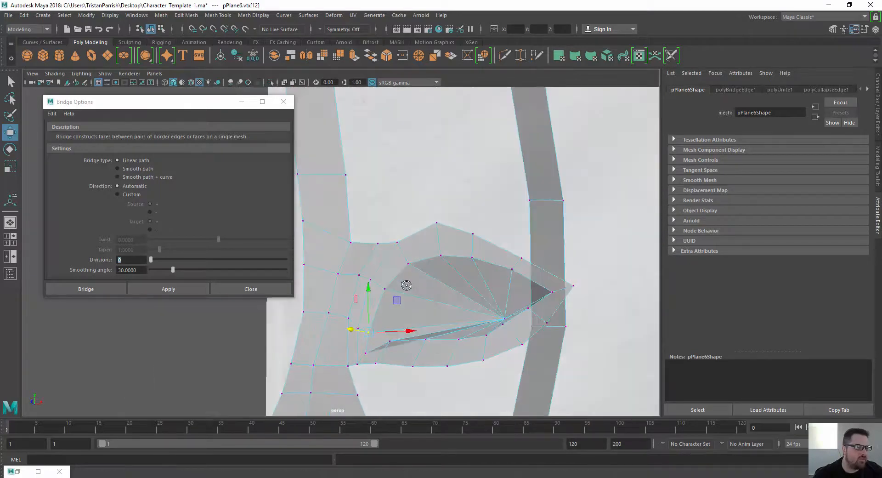
# - Select the border edge above the inner-eye bridge and inspect how it meets the nose strip and upper eyelid
pyautogui.moveTo(370, 222); pyautogui.dragTo(369, 242, button='right')
pyautogui.moveTo(369, 206); pyautogui.dragTo(369, 206, button='right')
pyautogui.click(359, 240)
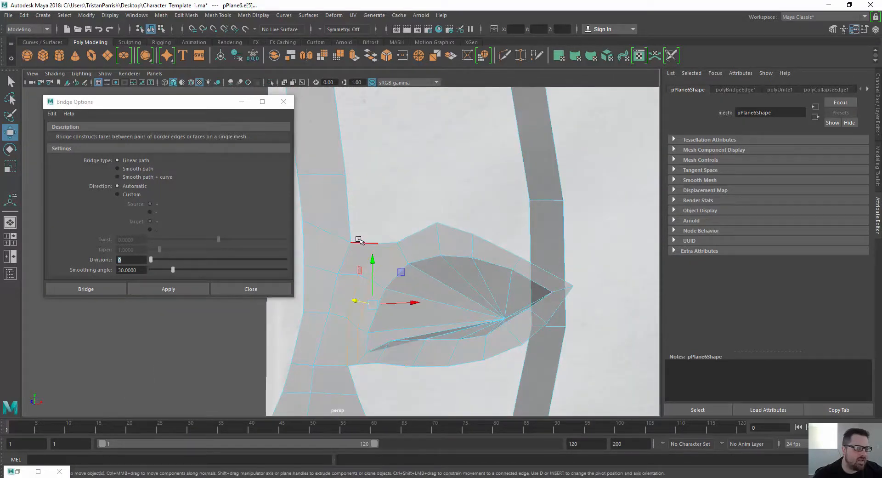
pyautogui.click(384, 242)
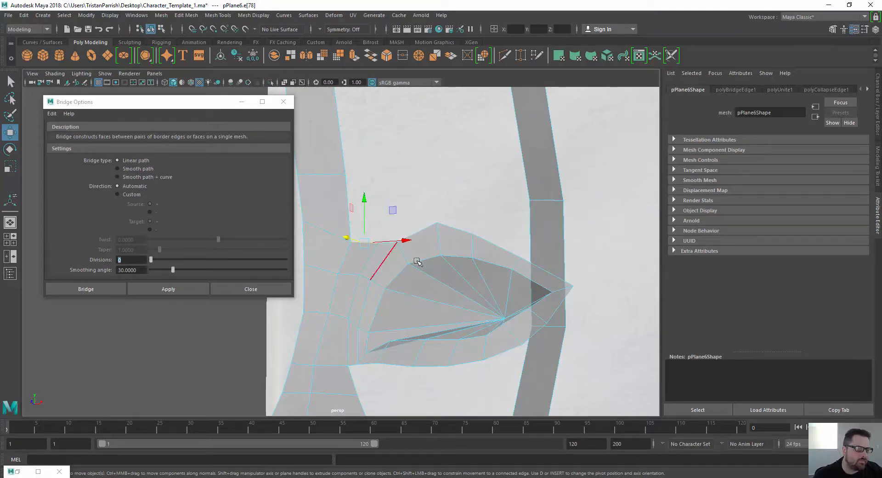
pyautogui.keyDown('alt'); pyautogui.moveTo(417, 261); pyautogui.dragTo(376, 242, button='middle'); pyautogui.keyUp('alt')
pyautogui.keyDown('alt'); pyautogui.moveTo(347, 244); pyautogui.dragTo(385, 234, button='right'); pyautogui.keyUp('alt')
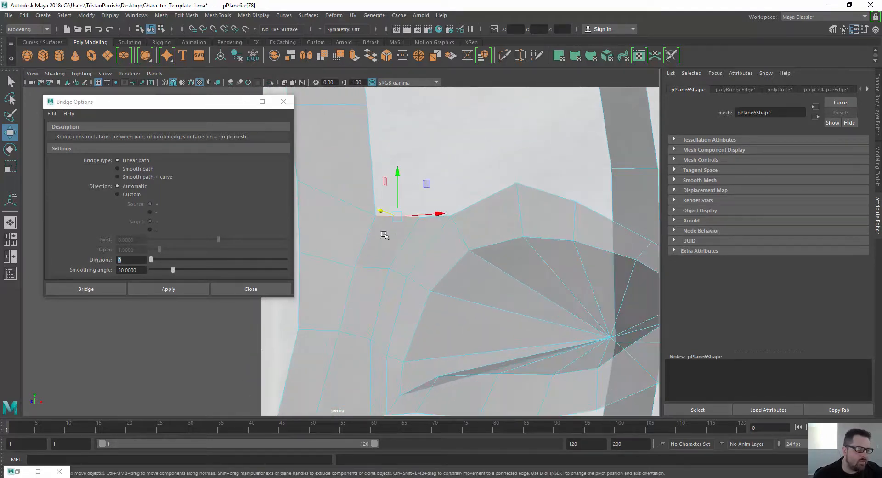
pyautogui.keyDown('alt'); pyautogui.moveTo(385, 235); pyautogui.dragTo(390, 254); pyautogui.keyUp('alt')
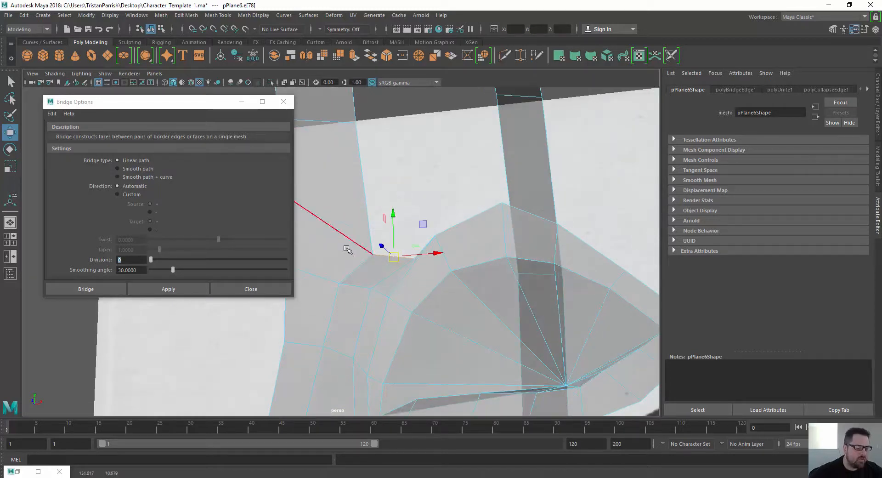
pyautogui.scroll(-10, 348, 249)
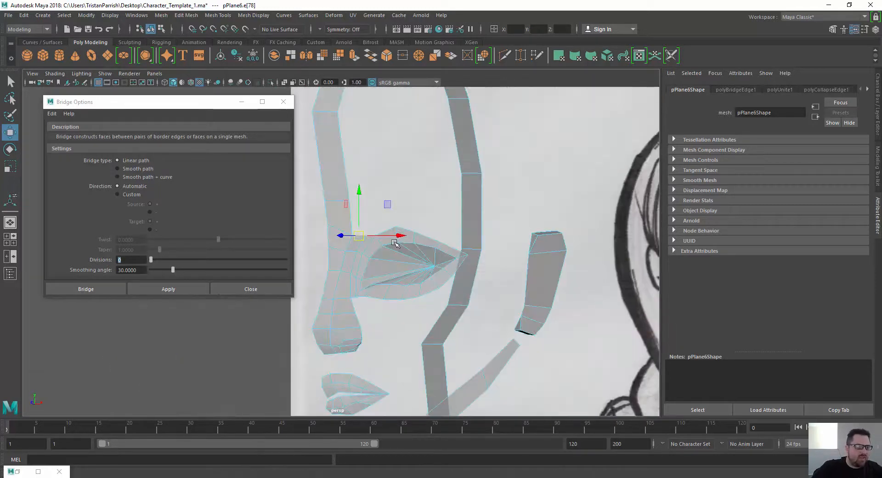
pyautogui.keyDown('alt'); pyautogui.moveTo(394, 242); pyautogui.dragTo(387, 317, button='right'); pyautogui.keyUp('alt')
pyautogui.keyDown('alt'); pyautogui.moveTo(387, 317); pyautogui.dragTo(290, 202, button='middle'); pyautogui.keyUp('alt')
pyautogui.keyDown('alt'); pyautogui.click(291, 203); pyautogui.keyUp('alt')
pyautogui.keyDown('alt'); pyautogui.moveTo(377, 211); pyautogui.dragTo(346, 220); pyautogui.keyUp('alt')
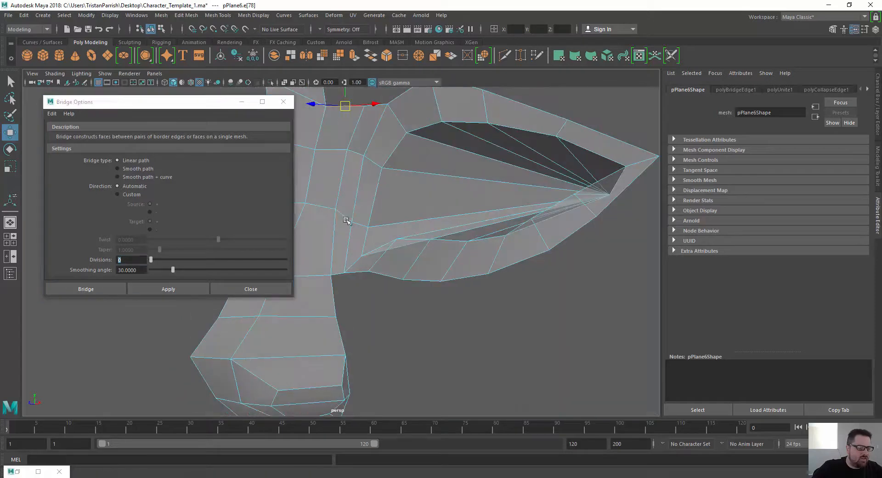
# - Close the bridge options and lower the border vertex where the side of the nose meets the lower inner eye
pyautogui.click(284, 104)
pyautogui.keyDown('alt'); pyautogui.moveTo(331, 242); pyautogui.dragTo(348, 211, button='middle'); pyautogui.keyUp('alt')
pyautogui.keyDown('alt'); pyautogui.moveTo(349, 211); pyautogui.dragTo(345, 234, button='right'); pyautogui.keyUp('alt')
pyautogui.keyDown('alt'); pyautogui.moveTo(346, 234); pyautogui.dragTo(314, 235); pyautogui.keyUp('alt')
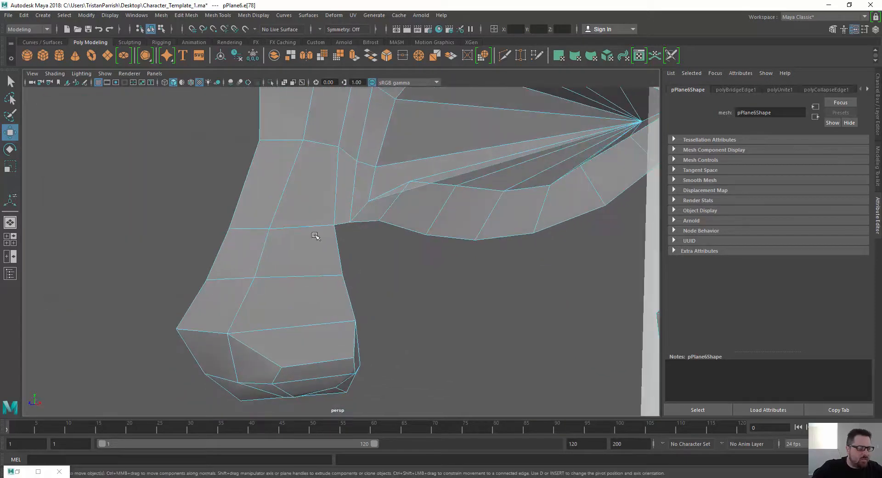
pyautogui.moveTo(316, 235); pyautogui.dragTo(294, 223, button='right')
pyautogui.click(331, 229)
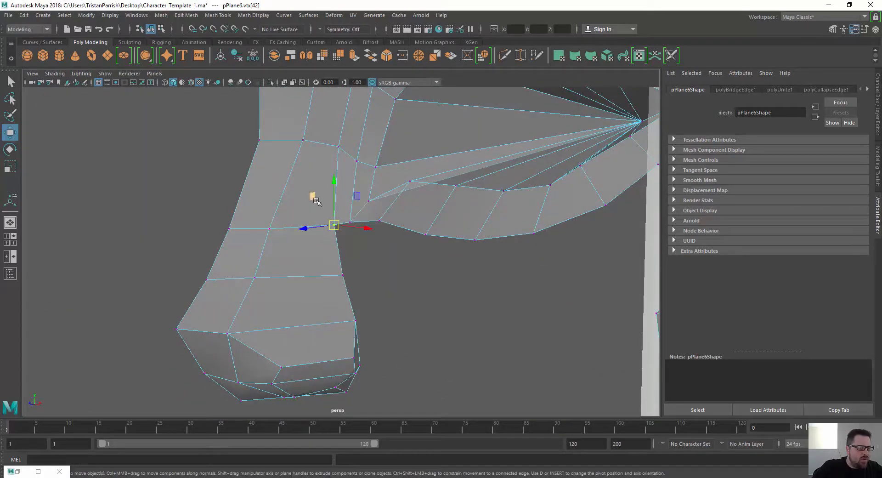
pyautogui.moveTo(316, 200); pyautogui.dragTo(336, 263)
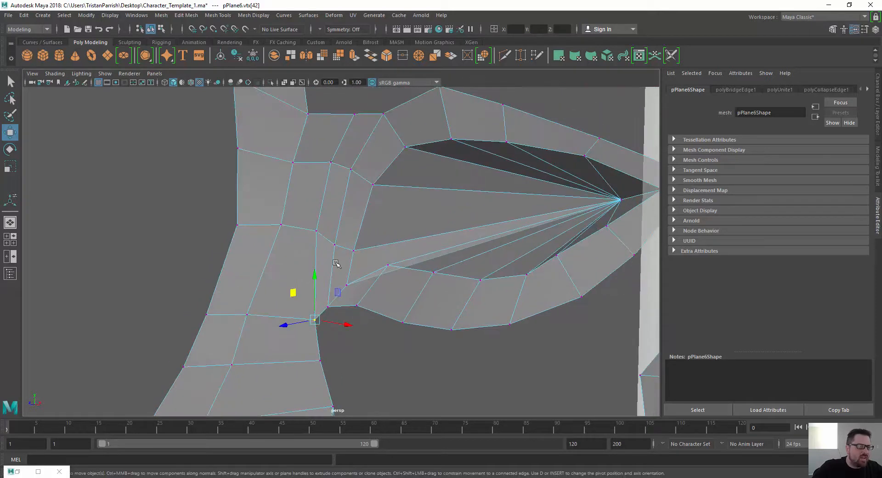
# - Raise the top border vertex of the inner-eye bridge and reposition its neighbour on the nose strip in height and depth
pyautogui.keyDown('alt'); pyautogui.moveTo(411, 120); pyautogui.dragTo(332, 235); pyautogui.keyUp('alt')
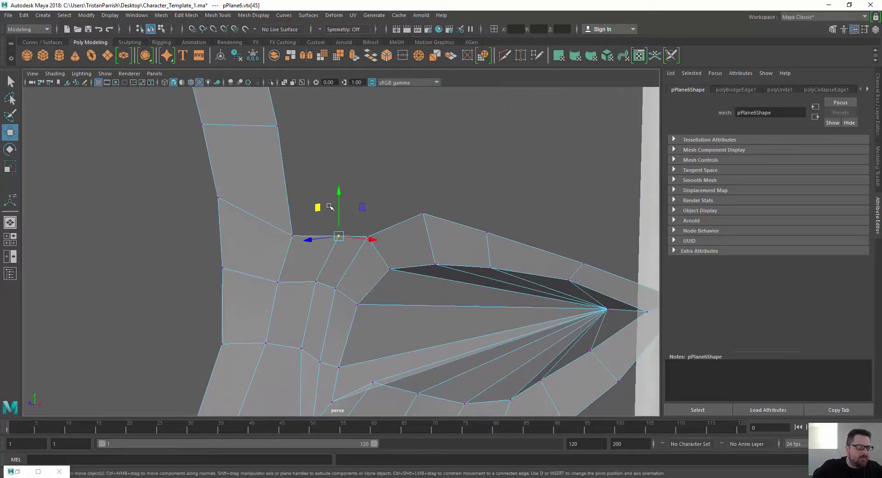
pyautogui.moveTo(330, 206); pyautogui.dragTo(370, 184)
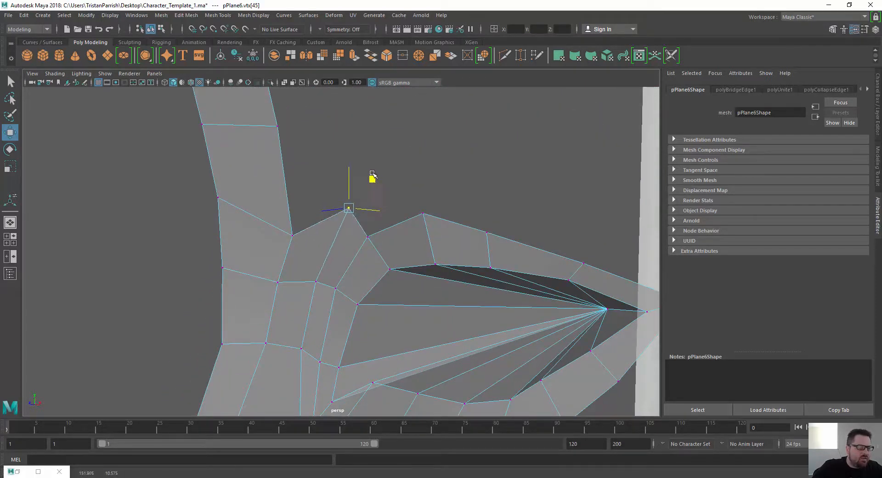
pyautogui.keyDown('alt'); pyautogui.moveTo(338, 229); pyautogui.dragTo(273, 249); pyautogui.keyUp('alt')
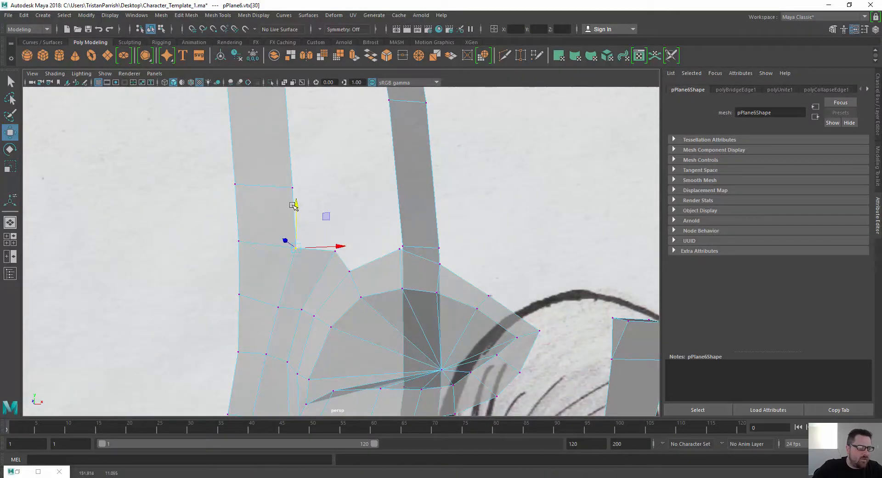
pyautogui.keyDown('alt'); pyautogui.moveTo(295, 202); pyautogui.dragTo(254, 242); pyautogui.keyUp('alt')
pyautogui.moveTo(323, 247); pyautogui.dragTo(321, 248)
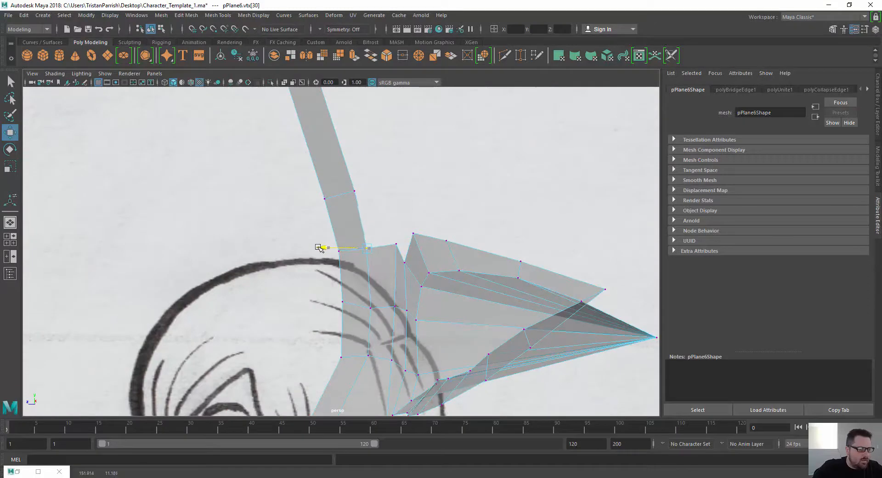
pyautogui.moveTo(368, 195); pyautogui.dragTo(368, 197)
# - Extrude the lower border edges of the eye mesh from the inner corner to the outer corner into a new row of faces
pyautogui.keyDown('alt'); pyautogui.moveTo(316, 218); pyautogui.dragTo(384, 226); pyautogui.keyUp('alt')
pyautogui.keyDown('alt'); pyautogui.moveTo(363, 225); pyautogui.dragTo(310, 219, button='middle'); pyautogui.keyUp('alt')
pyautogui.scroll(-3, 310, 219)
pyautogui.scroll(3, 311, 220)
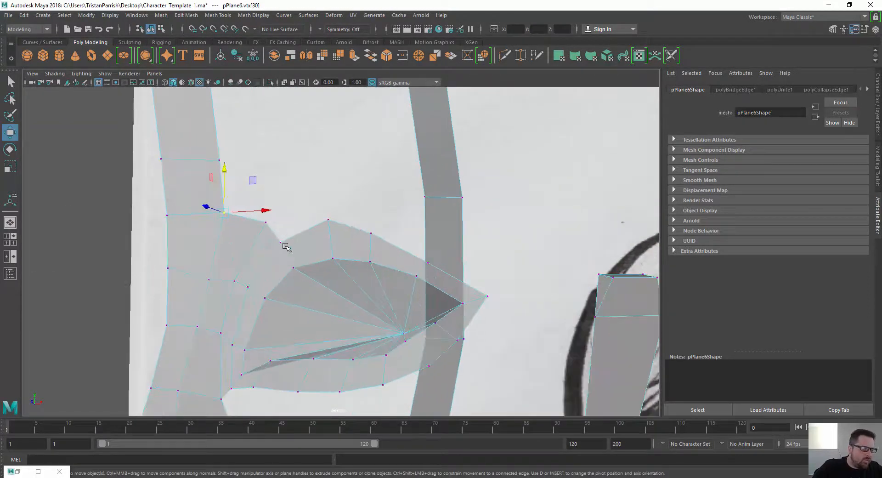
pyautogui.keyDown('alt'); pyautogui.moveTo(301, 210); pyautogui.dragTo(340, 219); pyautogui.keyUp('alt')
pyautogui.moveTo(314, 266); pyautogui.dragTo(309, 199, button='right')
pyautogui.click(313, 251)
pyautogui.keyDown('shift'); pyautogui.moveTo(350, 268); pyautogui.dragTo(394, 272); pyautogui.keyUp('shift')
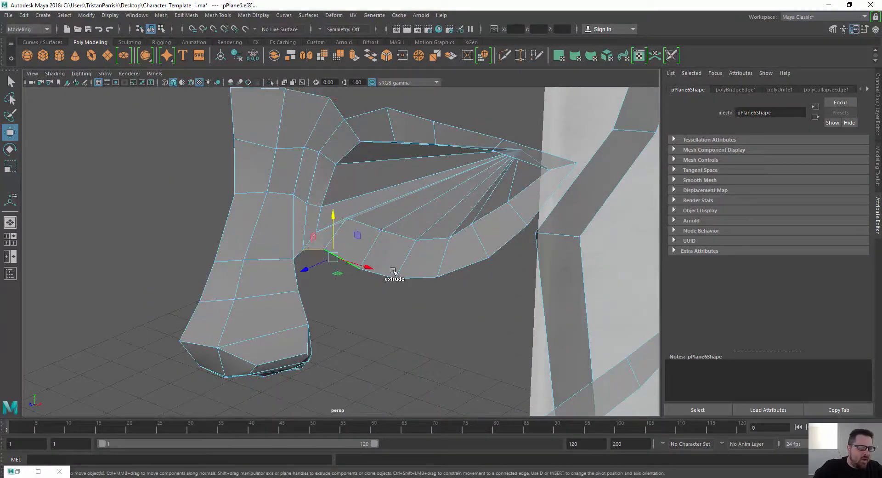
pyautogui.keyDown('shift'); pyautogui.click(386, 278); pyautogui.keyUp('shift')
pyautogui.keyDown('shift'); pyautogui.click(430, 277); pyautogui.keyUp('shift')
pyautogui.keyDown('shift'); pyautogui.click(484, 259); pyautogui.keyUp('shift')
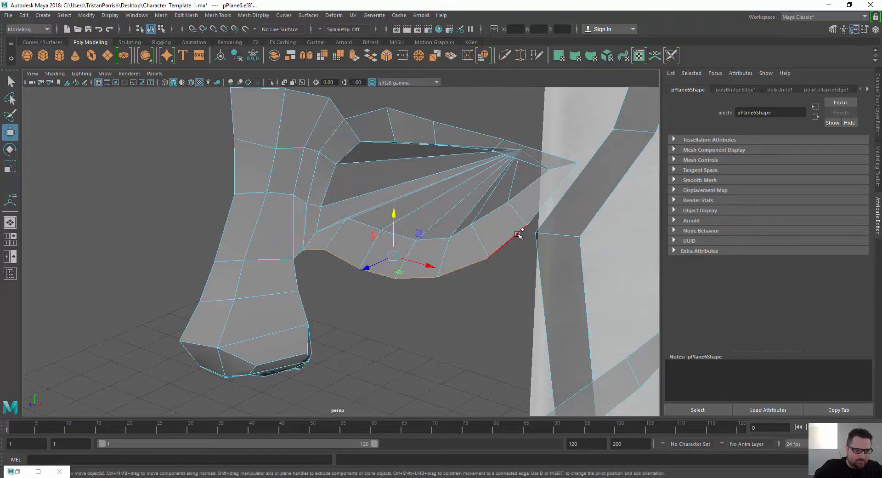
pyautogui.keyDown('shift'); pyautogui.click(520, 233); pyautogui.keyUp('shift')
pyautogui.keyDown('shift'); pyautogui.click(550, 194); pyautogui.keyUp('shift')
pyautogui.keyDown('alt'); pyautogui.moveTo(381, 294); pyautogui.dragTo(353, 262); pyautogui.keyUp('alt')
pyautogui.keyDown('shift'); pyautogui.moveTo(430, 228); pyautogui.dragTo(404, 250); pyautogui.keyUp('shift')
# - Pull the extruded vertices at and just below the outer eye corner outward to widen the new row of faces
pyautogui.keyDown('alt'); pyautogui.moveTo(404, 250); pyautogui.dragTo(463, 273); pyautogui.keyUp('alt')
pyautogui.keyDown('alt'); pyautogui.moveTo(462, 274); pyautogui.dragTo(396, 285, button='middle'); pyautogui.keyUp('alt')
pyautogui.moveTo(424, 284); pyautogui.dragTo(419, 299, button='right')
pyautogui.click(425, 282)
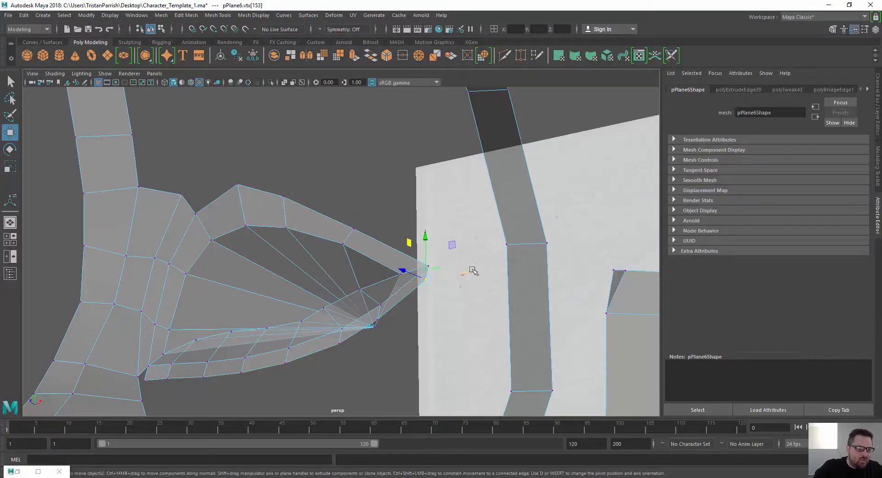
pyautogui.moveTo(474, 271); pyautogui.dragTo(505, 262, button='middle')
pyautogui.keyDown('alt'); pyautogui.moveTo(371, 320); pyautogui.dragTo(356, 349); pyautogui.keyUp('alt')
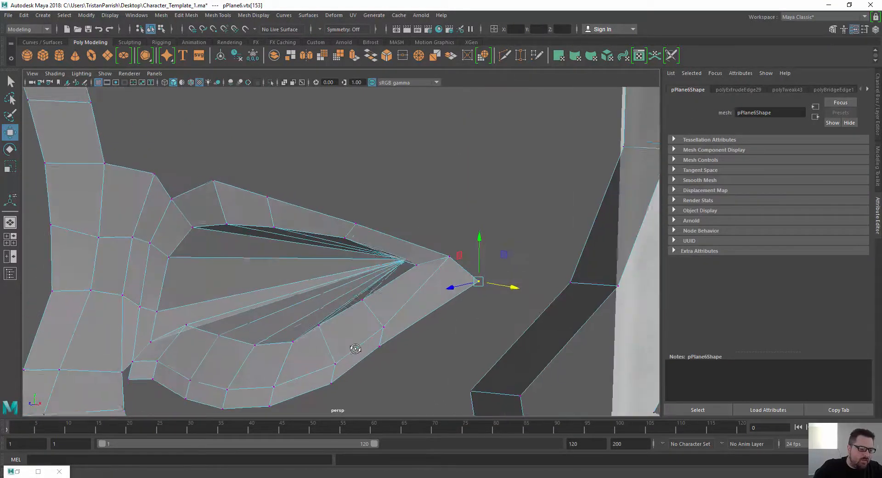
pyautogui.click(379, 345)
pyautogui.keyDown('alt'); pyautogui.moveTo(311, 294); pyautogui.dragTo(345, 238); pyautogui.keyUp('alt')
pyautogui.moveTo(387, 263); pyautogui.dragTo(401, 270)
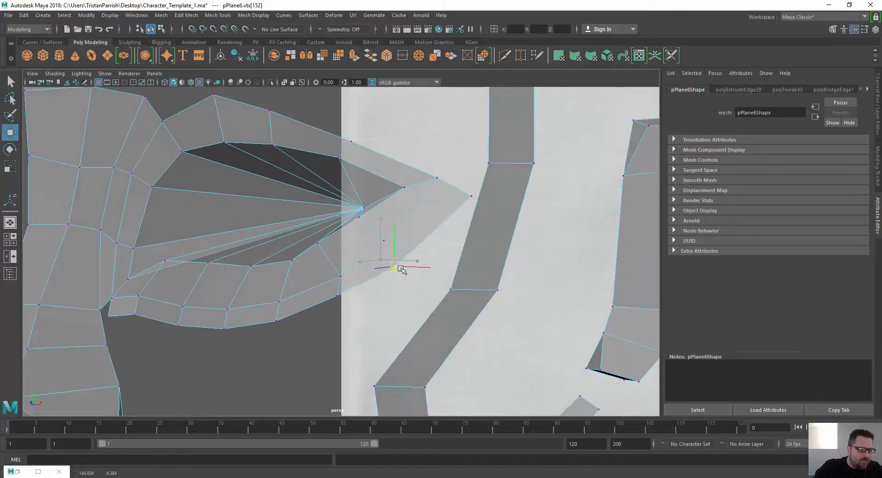
# - Move the next two extruded border vertices under the outer half of the eye down and outward
pyautogui.click(338, 296)
pyautogui.moveTo(337, 296); pyautogui.dragTo(344, 311)
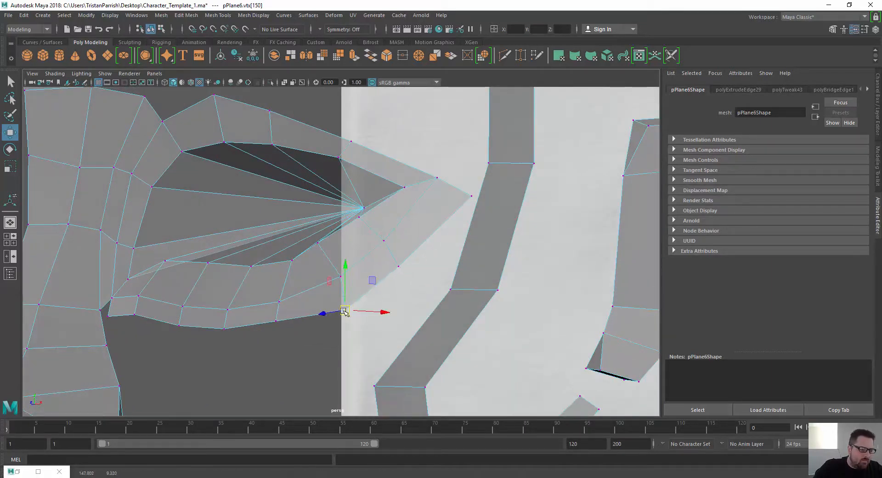
pyautogui.click(276, 321)
pyautogui.moveTo(276, 320); pyautogui.dragTo(283, 337)
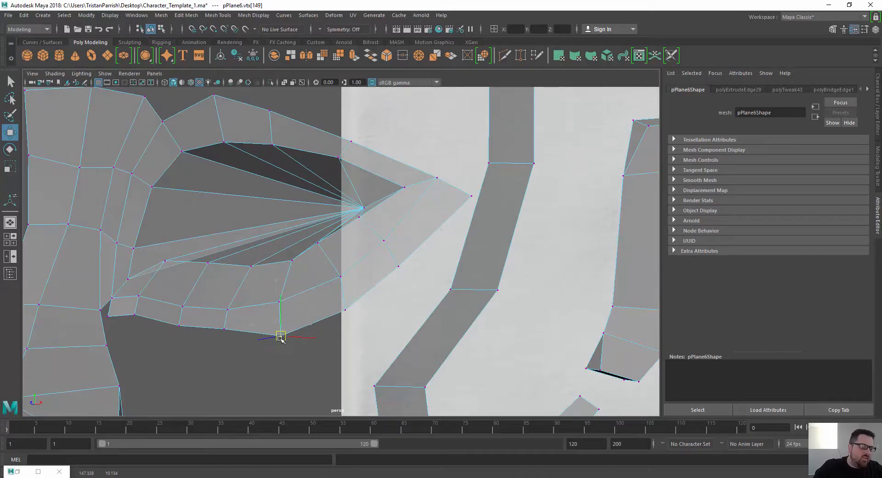
pyautogui.click(345, 311)
pyautogui.moveTo(345, 310); pyautogui.dragTo(360, 307)
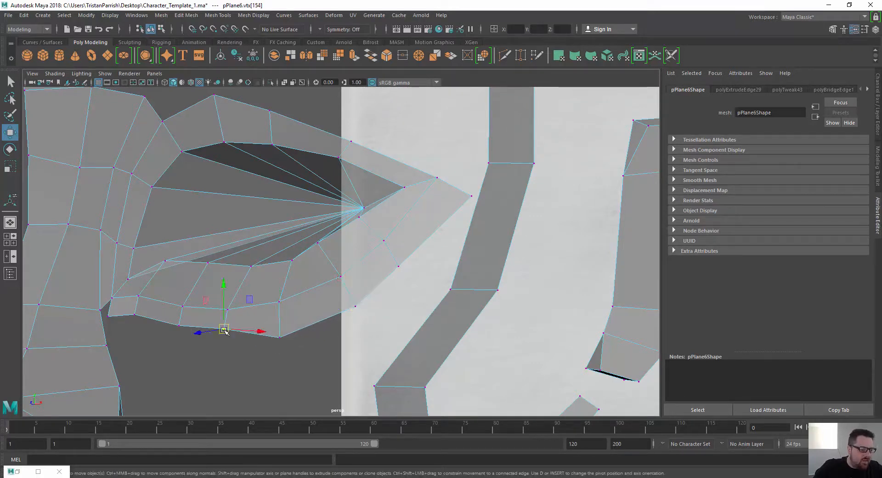
# - Lower the extruded border vertices under the middle and inner part of the eye to even out the row's width
pyautogui.moveTo(224, 329); pyautogui.dragTo(265, 249)
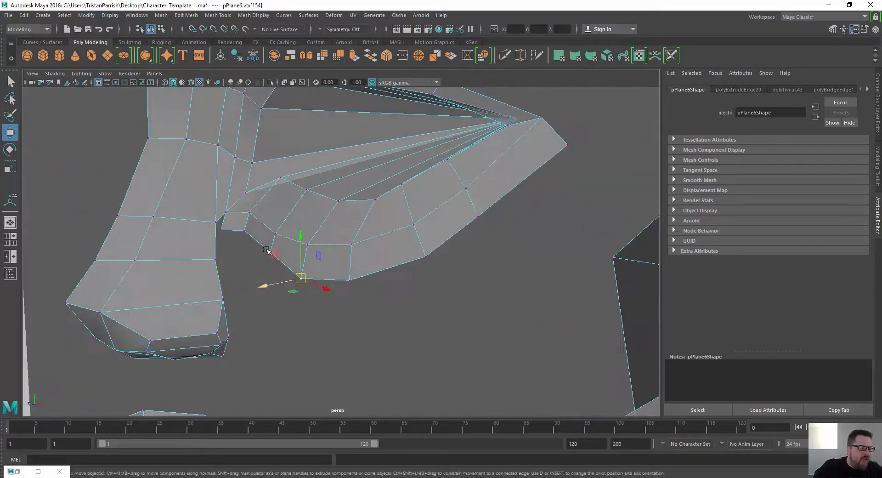
pyautogui.click(269, 253)
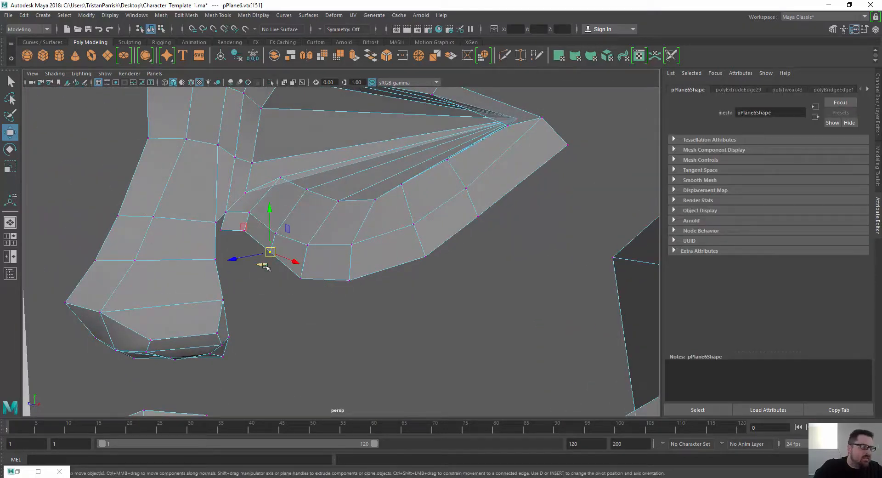
pyautogui.keyDown('alt'); pyautogui.moveTo(211, 239); pyautogui.dragTo(250, 230); pyautogui.keyUp('alt')
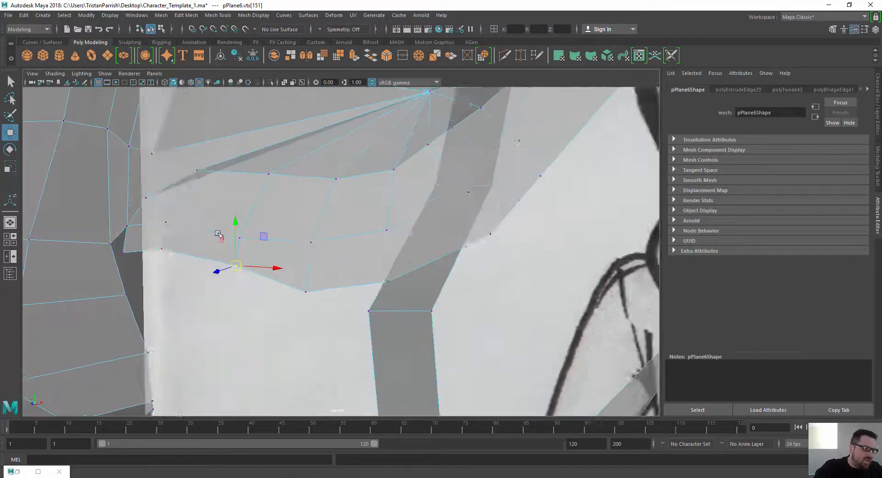
pyautogui.keyDown('alt'); pyautogui.moveTo(220, 255); pyautogui.dragTo(272, 257, button='middle'); pyautogui.keyUp('alt')
pyautogui.keyDown('alt'); pyautogui.moveTo(267, 259); pyautogui.dragTo(226, 267); pyautogui.keyUp('alt')
pyautogui.moveTo(285, 265); pyautogui.dragTo(279, 275)
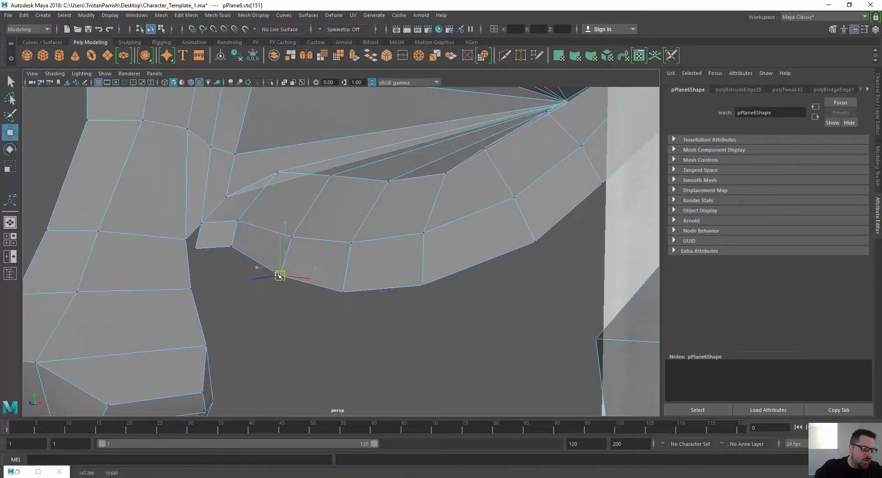
# - Pull the extruded lower border vertex beside the inner eye corner forward in depth
pyautogui.click(231, 248)
pyautogui.keyDown('alt'); pyautogui.moveTo(209, 261); pyautogui.dragTo(170, 262); pyautogui.keyUp('alt')
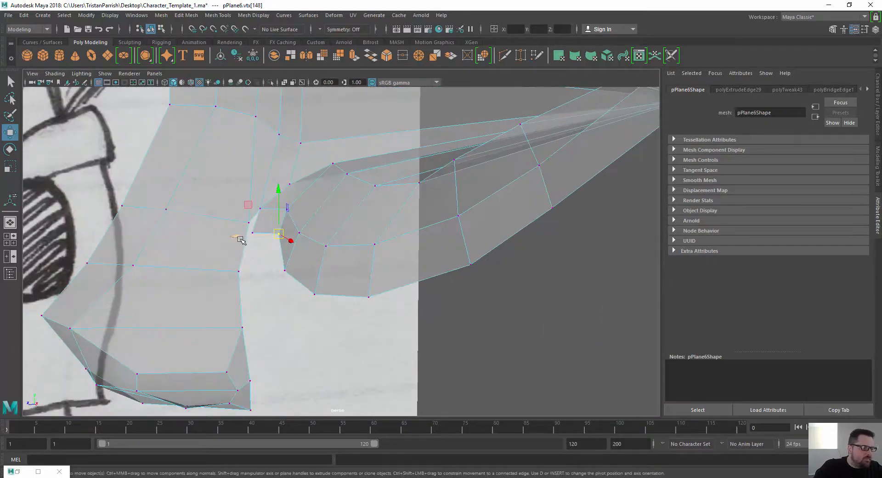
pyautogui.moveTo(241, 240); pyautogui.dragTo(190, 217)
# - Target Weld the inner end vertex of the extruded lower eye row to the adjacent side vertex of the nose strip
pyautogui.scroll(5, 190, 217)
pyautogui.keyDown('alt'); pyautogui.moveTo(106, 234); pyautogui.dragTo(168, 230, button='middle'); pyautogui.keyUp('alt')
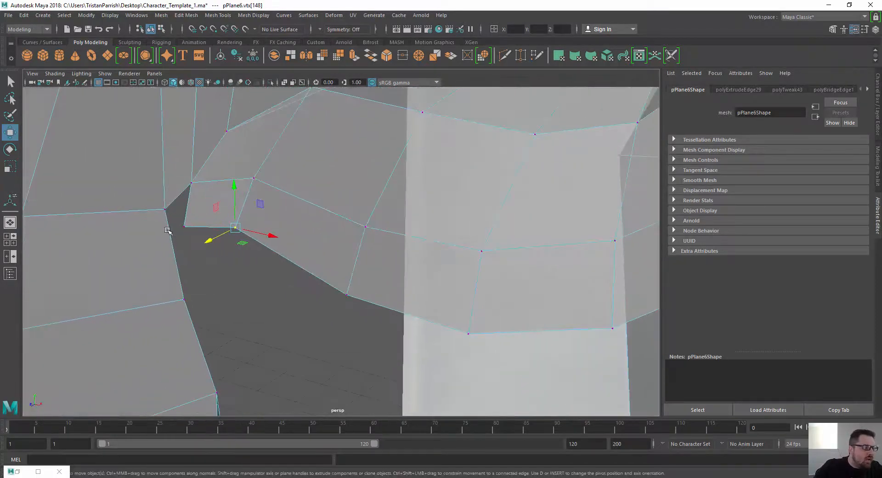
pyautogui.click(186, 15)
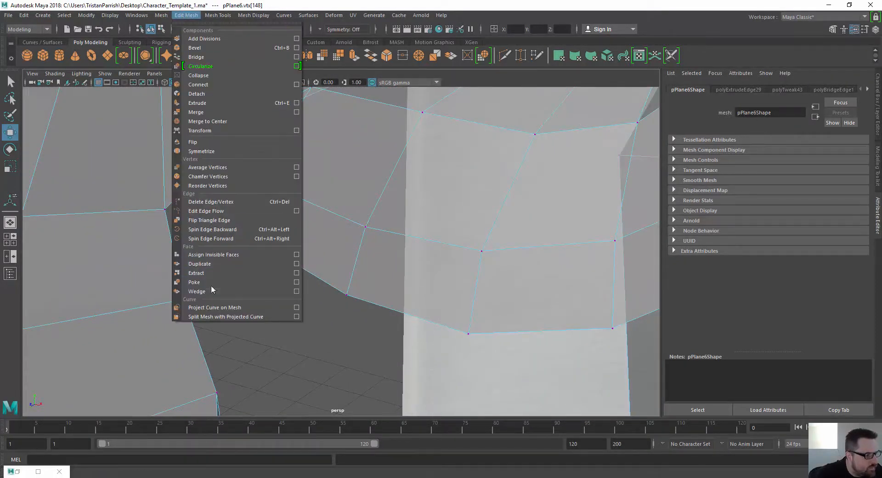
pyautogui.moveTo(218, 15)
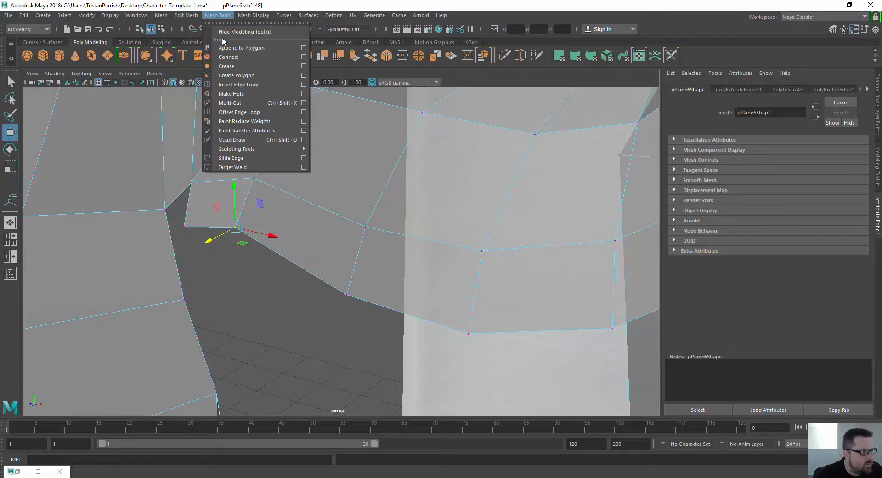
pyautogui.click(242, 168)
pyautogui.moveTo(163, 211); pyautogui.dragTo(164, 210)
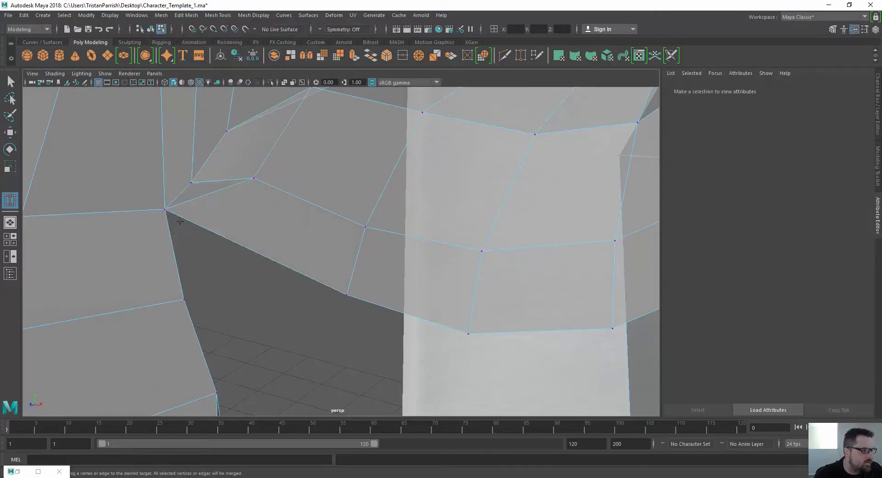
pyautogui.scroll(-3, 184, 223)
pyautogui.moveTo(221, 222); pyautogui.dragTo(243, 252)
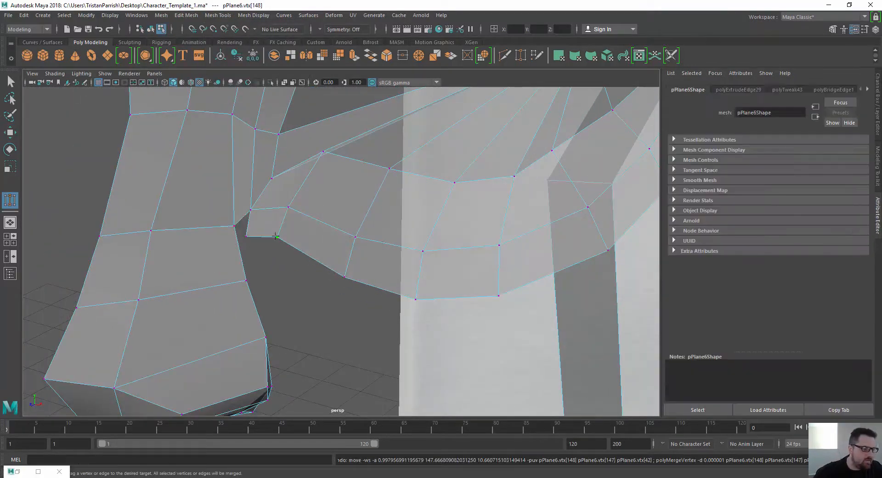
# - Reposition the inner eye corner vertex and the lower border vertex beside the welded point
pyautogui.moveTo(222, 268)
pyautogui.keyDown('alt'); pyautogui.mouseDown()
pyautogui.moveTo(221, 211)
pyautogui.moveTo(243, 193)
pyautogui.moveTo(250, 211)
pyautogui.moveTo(223, 252)
pyautogui.mouseUp(); pyautogui.keyUp('alt')
pyautogui.press('w')
pyautogui.click(224, 263)
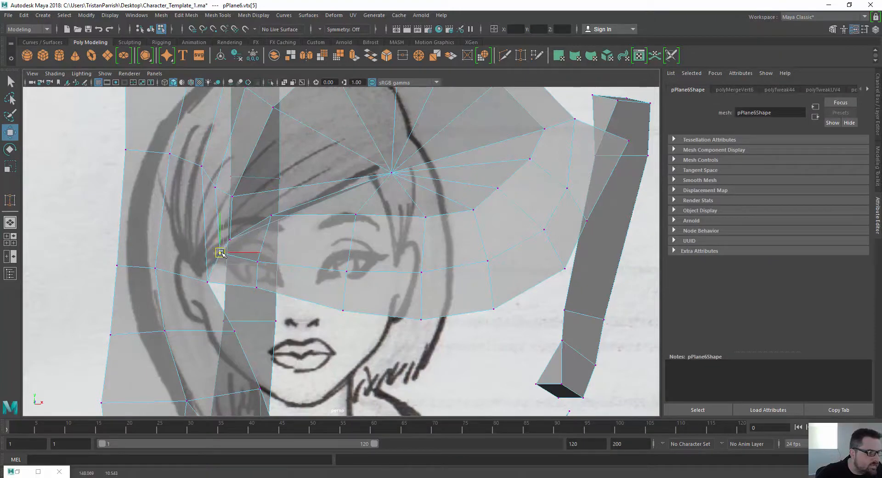
pyautogui.moveTo(226, 251)
pyautogui.keyDown('alt'); pyautogui.mouseDown()
pyautogui.moveTo(223, 269)
pyautogui.moveTo(298, 247)
pyautogui.moveTo(285, 276)
pyautogui.moveTo(294, 285)
pyautogui.mouseUp(); pyautogui.keyUp('alt')
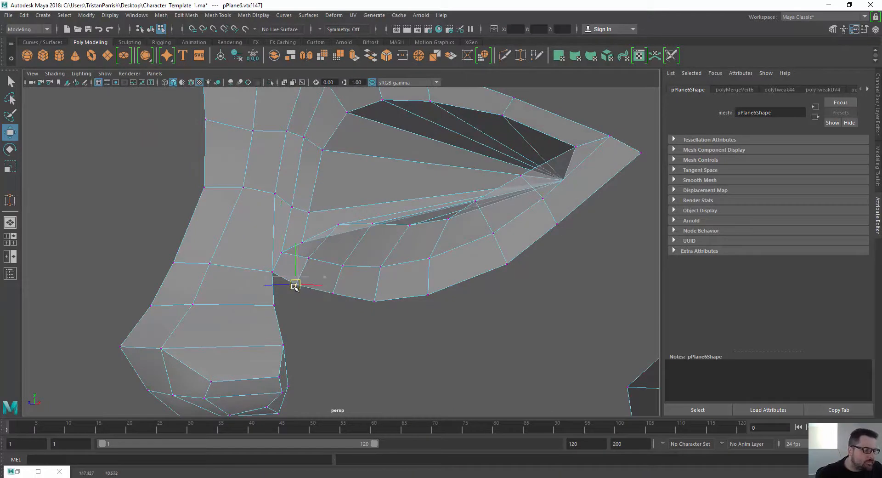
pyautogui.scroll(-3, 295, 283)
pyautogui.press('super')
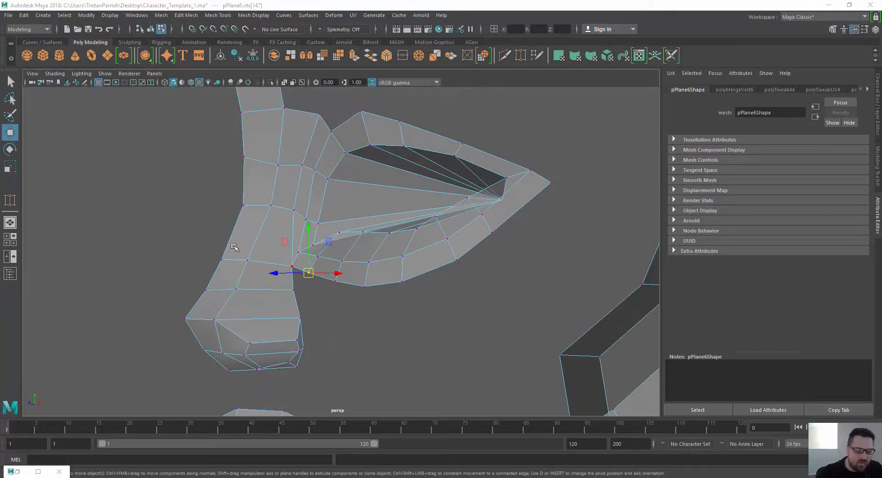
pyautogui.moveTo(216, 221); pyautogui.dragTo(220, 177)
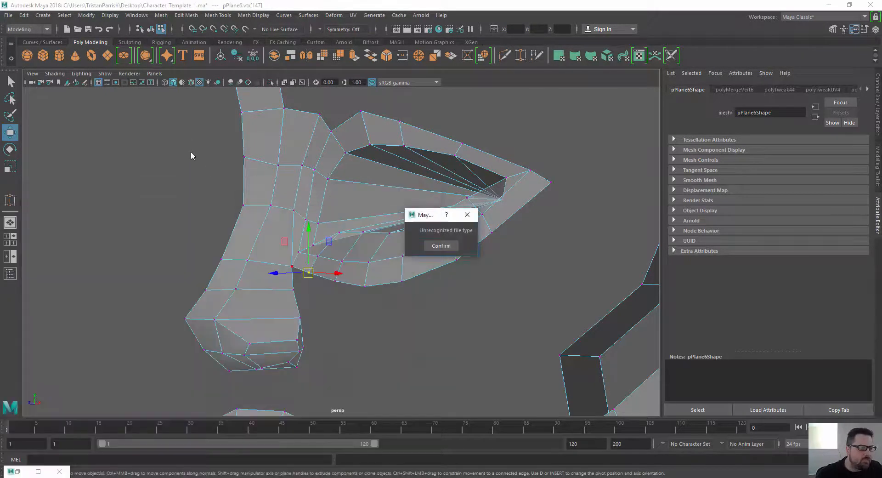
pyautogui.click(467, 214)
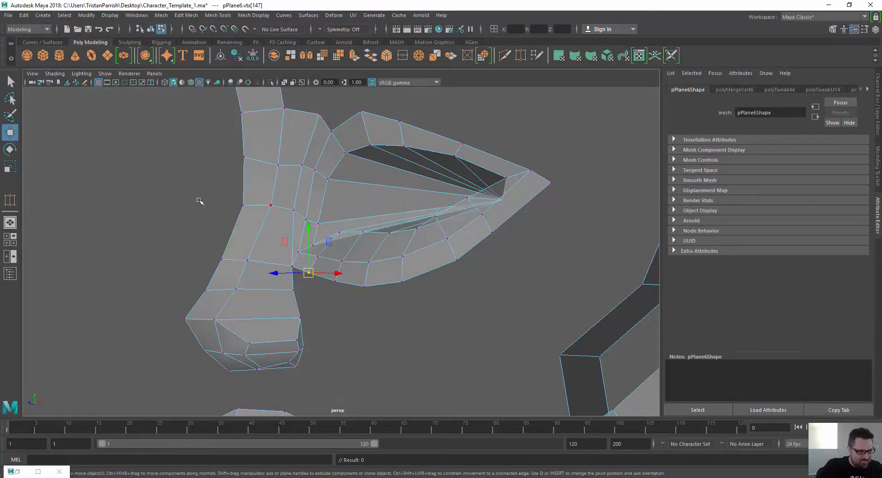
# - Raise the border vertex at the outer eye corner slightly
pyautogui.moveTo(200, 201)
pyautogui.keyDown('alt'); pyautogui.mouseDown()
pyautogui.moveTo(227, 179)
pyautogui.moveTo(295, 157)
pyautogui.moveTo(326, 266)
pyautogui.moveTo(270, 253)
pyautogui.moveTo(282, 266)
pyautogui.mouseUp(); pyautogui.keyUp('alt')
pyautogui.scroll(3, 228, 245)
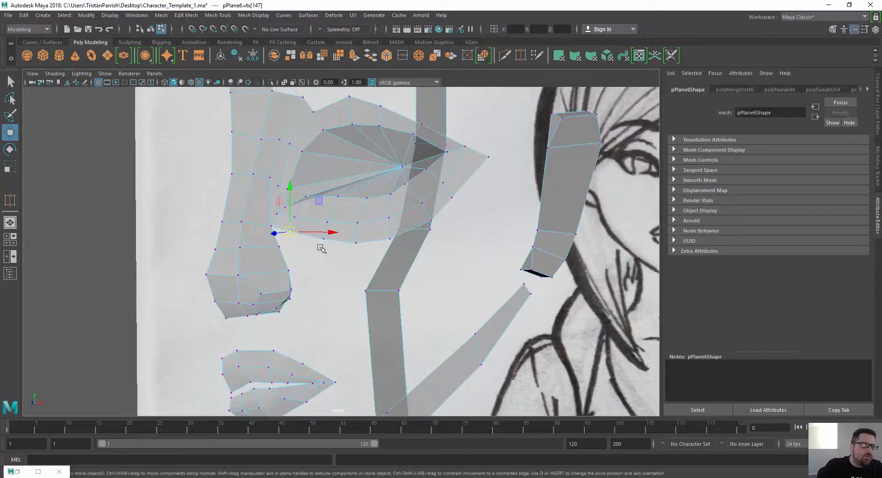
pyautogui.scroll(3, 333, 211)
pyautogui.scroll(2, 290, 211)
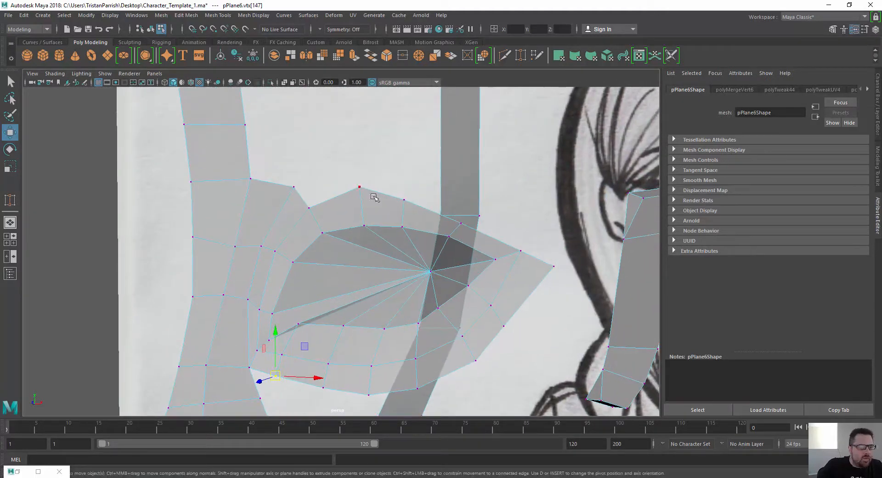
pyautogui.moveTo(494, 255)
pyautogui.keyDown('alt'); pyautogui.mouseDown()
pyautogui.moveTo(482, 271)
pyautogui.moveTo(575, 273)
pyautogui.mouseUp(); pyautogui.keyUp('alt')
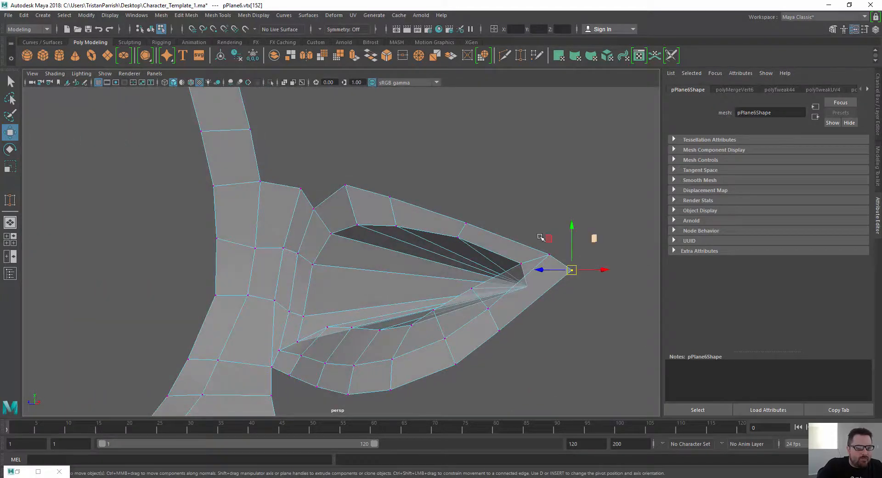
pyautogui.moveTo(541, 237)
pyautogui.keyDown('alt'); pyautogui.mouseDown()
pyautogui.moveTo(575, 235)
pyautogui.moveTo(564, 213)
pyautogui.mouseUp(); pyautogui.keyUp('alt')
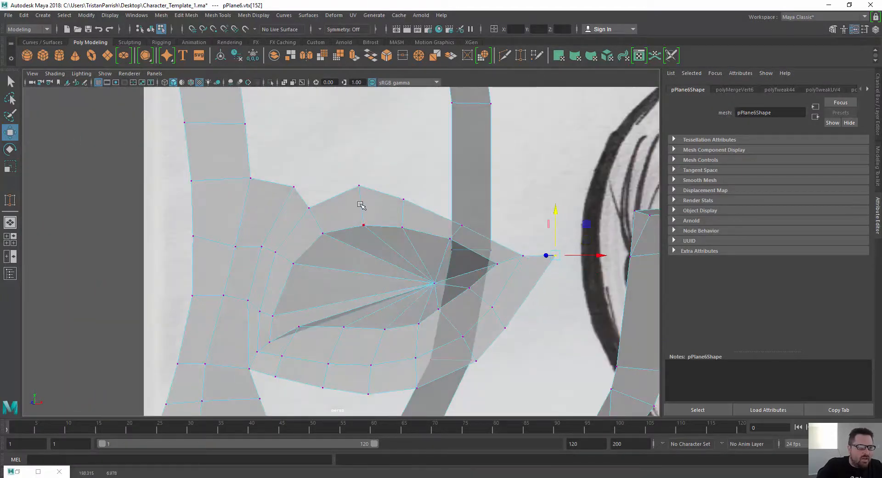
# - Extrude the upper border edges of the eye mesh, from the inner brow to the outer corner, upward into a new row
pyautogui.keyDown('alt'); pyautogui.moveTo(361, 205); pyautogui.dragTo(341, 228); pyautogui.keyUp('alt')
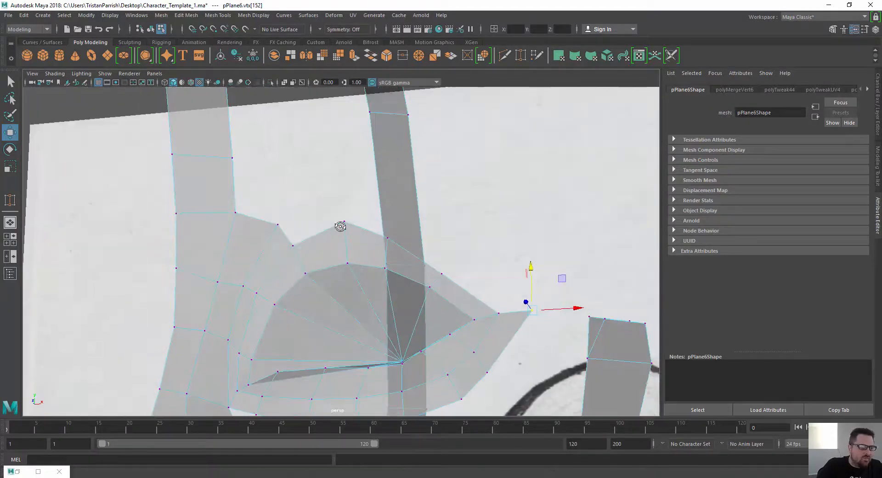
pyautogui.moveTo(313, 232); pyautogui.dragTo(308, 198, button='right')
pyautogui.click(317, 233)
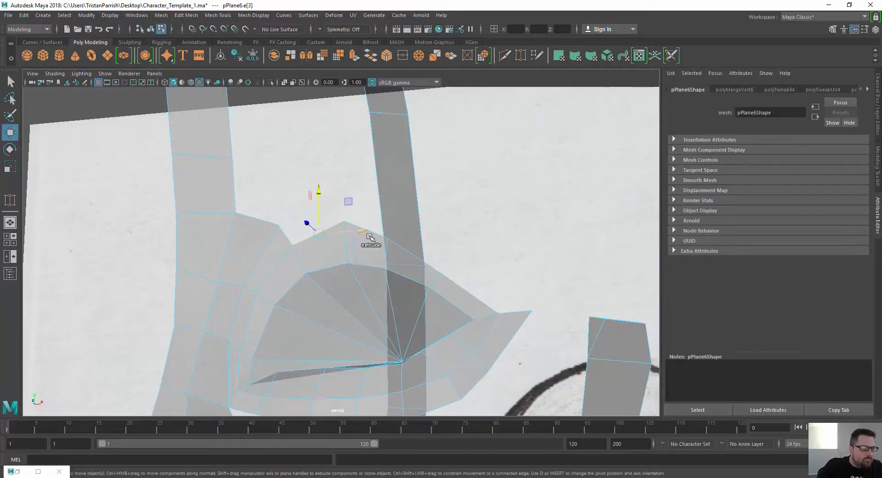
pyautogui.keyDown('shift'); pyautogui.click(415, 250); pyautogui.keyUp('shift')
pyautogui.keyDown('shift'); pyautogui.click(471, 295); pyautogui.keyUp('shift')
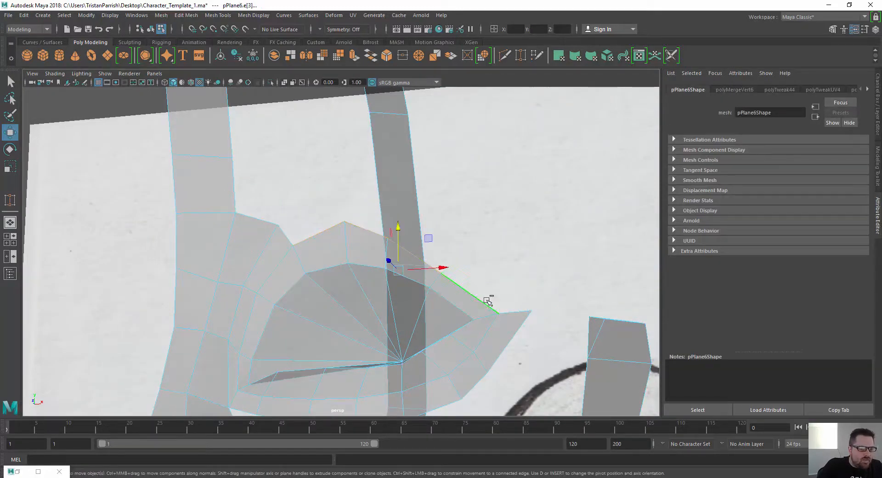
pyautogui.keyDown('shift'); pyautogui.moveTo(417, 226); pyautogui.dragTo(303, 223); pyautogui.keyUp('shift')
# - Target Weld the inner end vertex of the new upper row to the neighbouring corner vertex of the nose bridge
pyautogui.moveTo(302, 222); pyautogui.dragTo(286, 215, button='right')
pyautogui.click(284, 217)
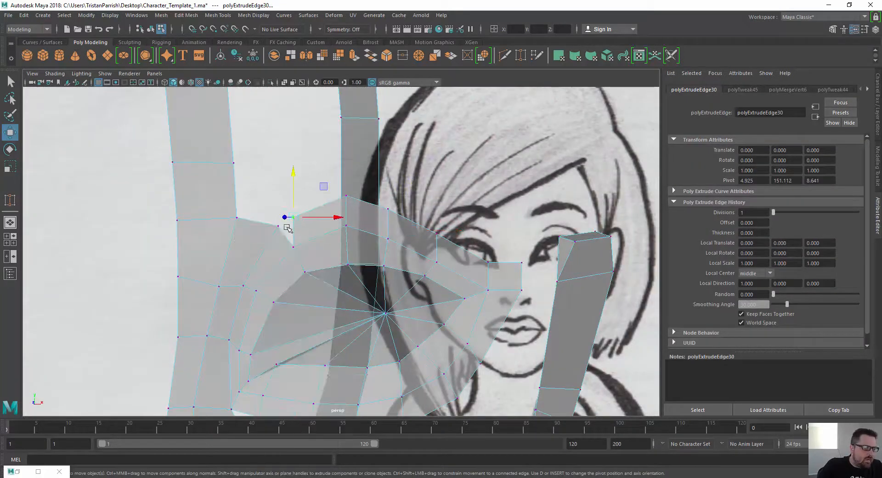
pyautogui.click(196, 17)
pyautogui.click(232, 167)
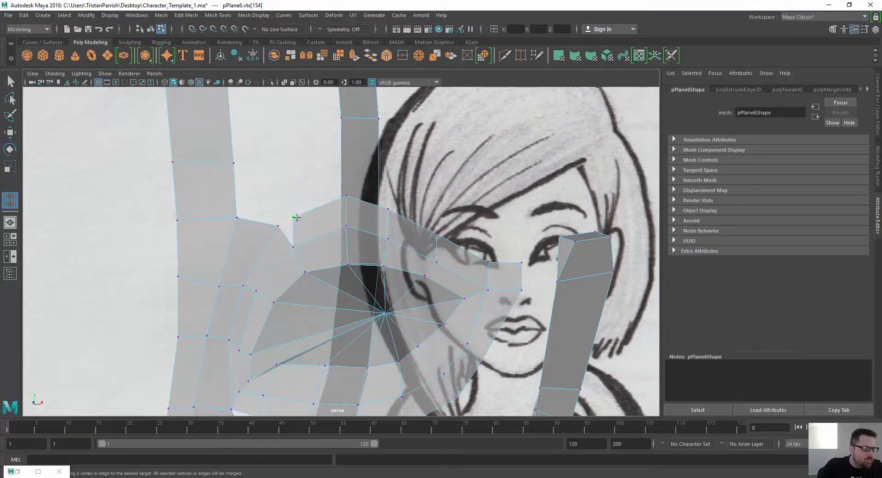
pyautogui.moveTo(280, 225); pyautogui.dragTo(278, 225)
pyautogui.press('w')
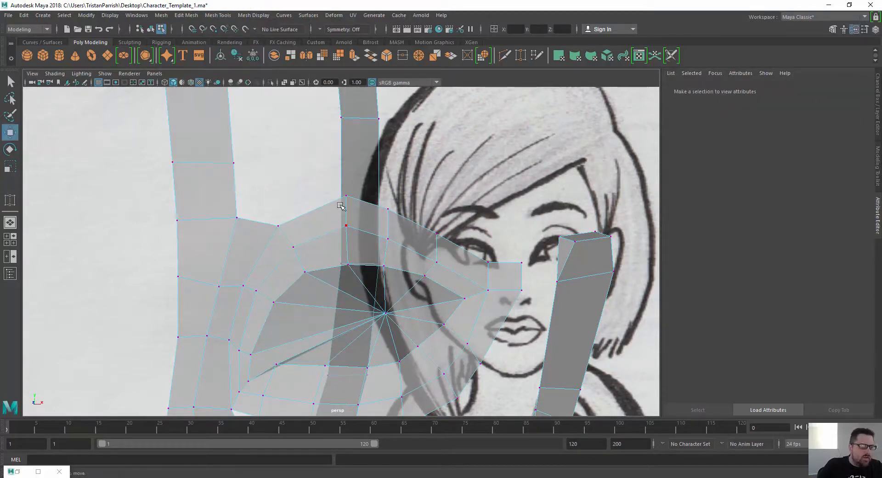
# - Pull the upper row's border vertex next to the nose-bridge weld forward in depth
pyautogui.click(345, 197)
pyautogui.keyDown('alt'); pyautogui.moveTo(341, 213); pyautogui.dragTo(276, 219); pyautogui.keyUp('alt')
pyautogui.moveTo(290, 216); pyautogui.dragTo(282, 216)
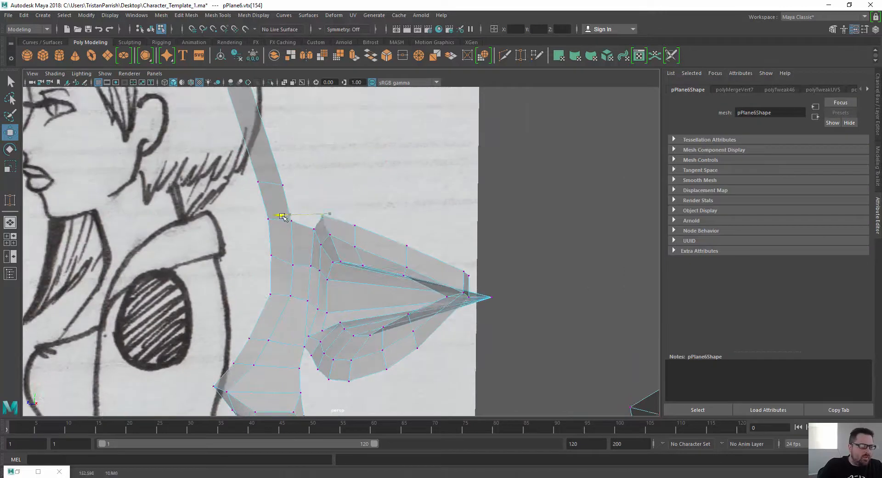
pyautogui.moveTo(343, 223)
pyautogui.mouseDown()
pyautogui.moveTo(343, 235)
pyautogui.moveTo(296, 235)
pyautogui.moveTo(371, 233)
pyautogui.moveTo(334, 237)
pyautogui.moveTo(349, 258)
pyautogui.moveTo(319, 261)
pyautogui.moveTo(337, 264)
pyautogui.moveTo(471, 249)
pyautogui.moveTo(390, 222)
pyautogui.moveTo(406, 227)
pyautogui.moveTo(409, 256)
pyautogui.moveTo(442, 254)
pyautogui.mouseUp()
# - Adjust the depth of the remaining upper row vertices toward the outer eye corner by shifting them forward
pyautogui.click(421, 239)
pyautogui.click(421, 240)
pyautogui.click(472, 249)
pyautogui.click(484, 234)
pyautogui.click(430, 257)
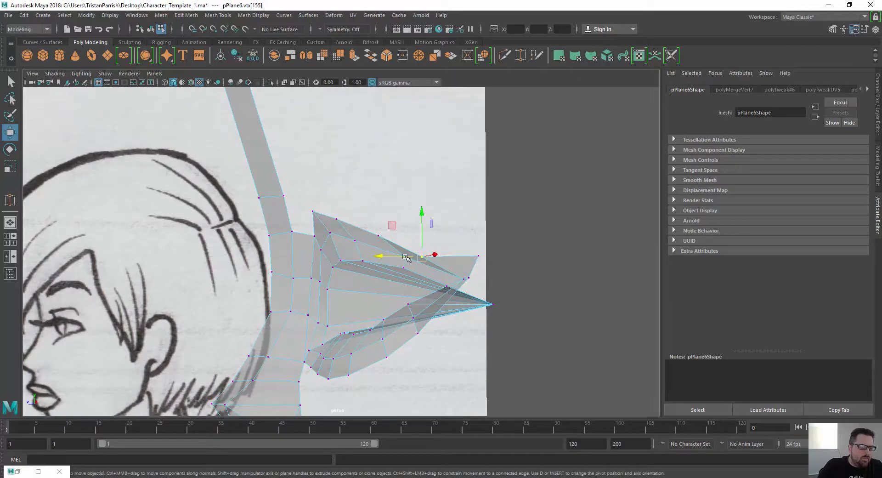
pyautogui.click(480, 255)
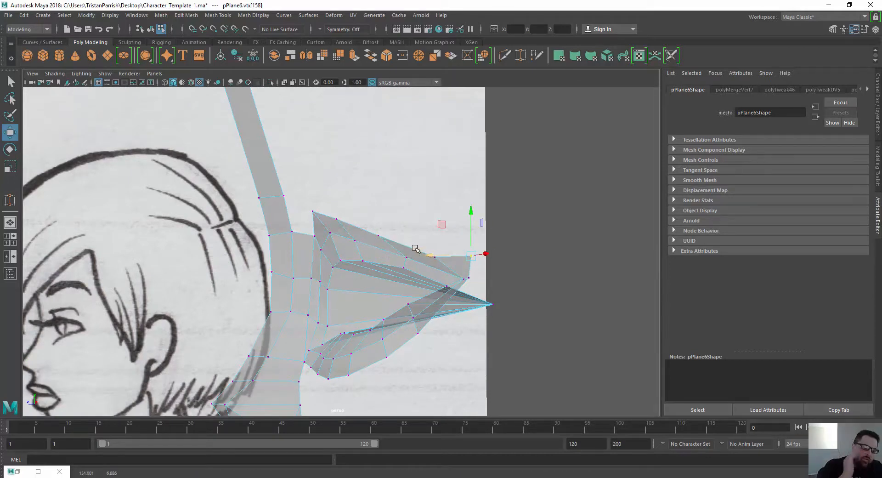
# - Move the two outermost vertices at the outer eye corner backward together and nudge the middle upper border vertex
pyautogui.keyDown('alt'); pyautogui.moveTo(416, 249); pyautogui.dragTo(409, 191); pyautogui.keyUp('alt')
pyautogui.click(408, 192)
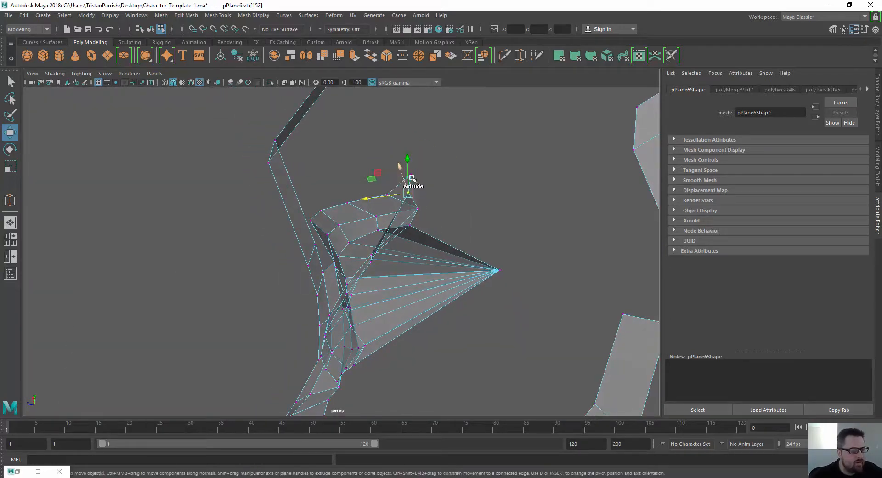
pyautogui.click(386, 162)
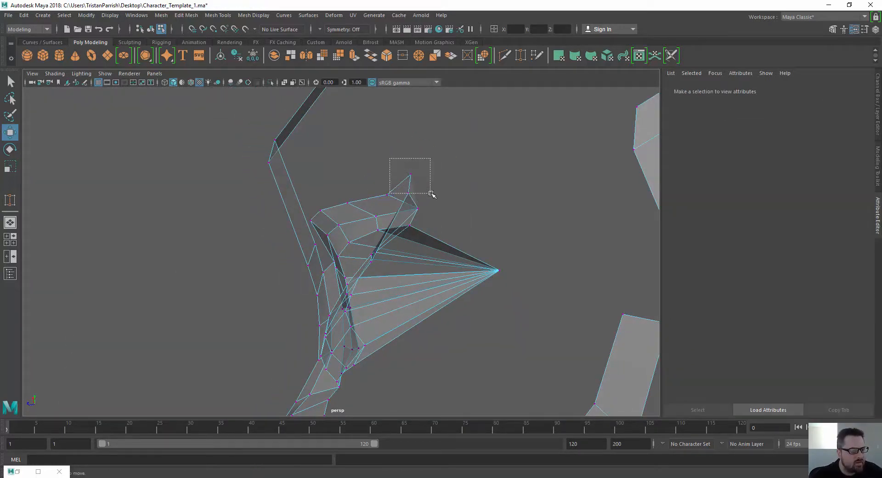
pyautogui.moveTo(431, 194); pyautogui.dragTo(431, 195)
pyautogui.moveTo(363, 193); pyautogui.dragTo(427, 240)
pyautogui.moveTo(488, 294); pyautogui.dragTo(491, 293)
pyautogui.keyDown('alt'); pyautogui.moveTo(436, 281); pyautogui.dragTo(434, 252); pyautogui.keyUp('alt')
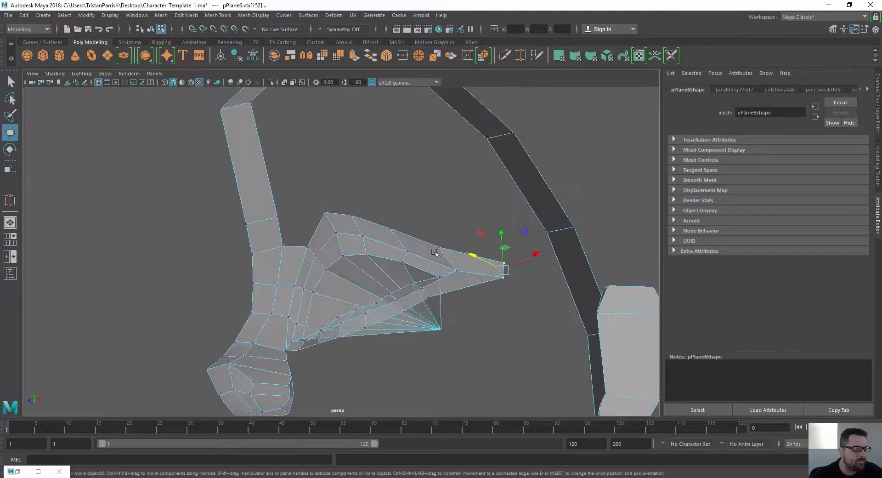
pyautogui.moveTo(394, 227); pyautogui.dragTo(403, 230)
pyautogui.click(391, 229)
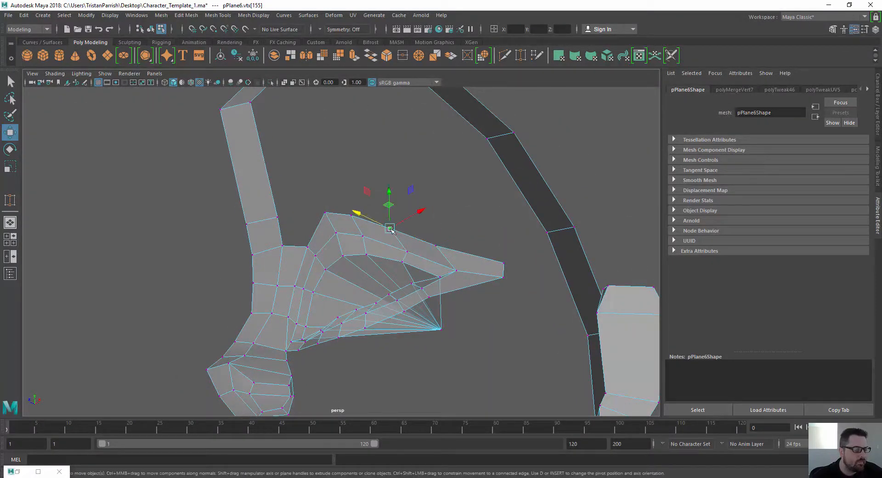
# - Extrude the whole upper border of the eye mesh straight up into a second row of faces
pyautogui.keyDown('alt'); pyautogui.moveTo(294, 251); pyautogui.dragTo(372, 245); pyautogui.keyUp('alt')
pyautogui.moveTo(541, 222); pyautogui.dragTo(541, 199, button='right')
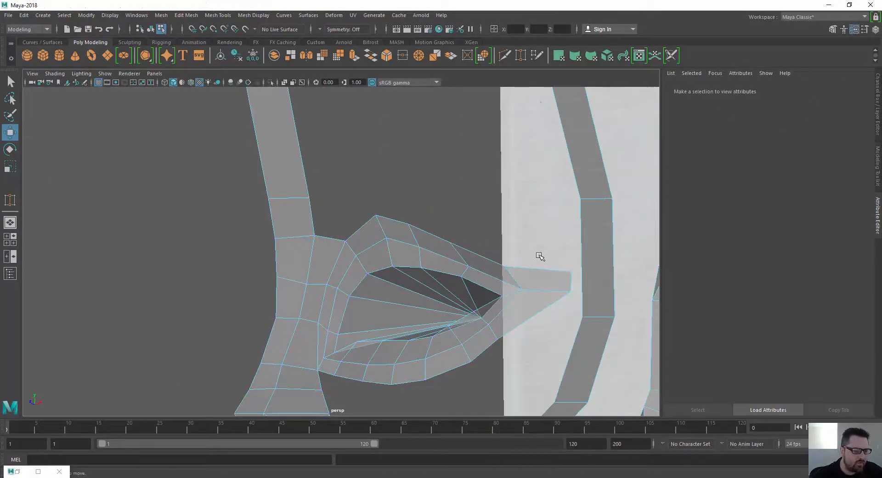
pyautogui.click(539, 268)
pyautogui.keyDown('shift'); pyautogui.doubleClick(385, 224); pyautogui.keyUp('shift')
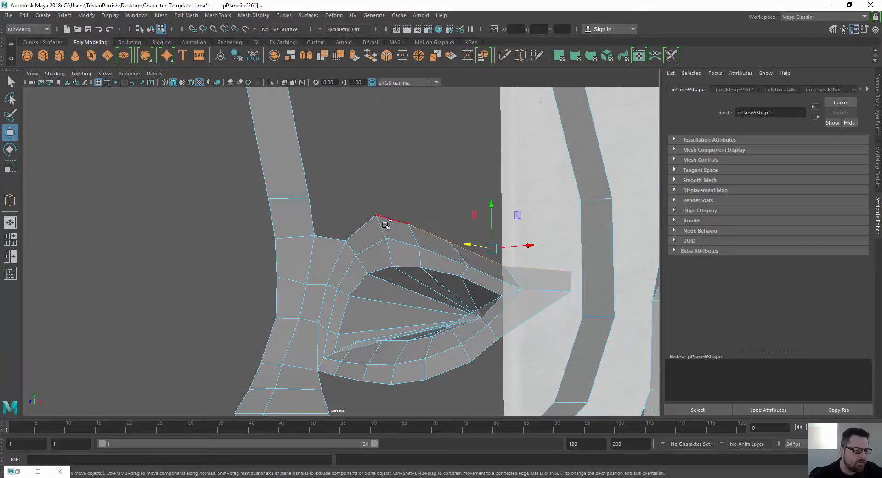
pyautogui.keyDown('shift'); pyautogui.doubleClick(360, 229); pyautogui.keyUp('shift')
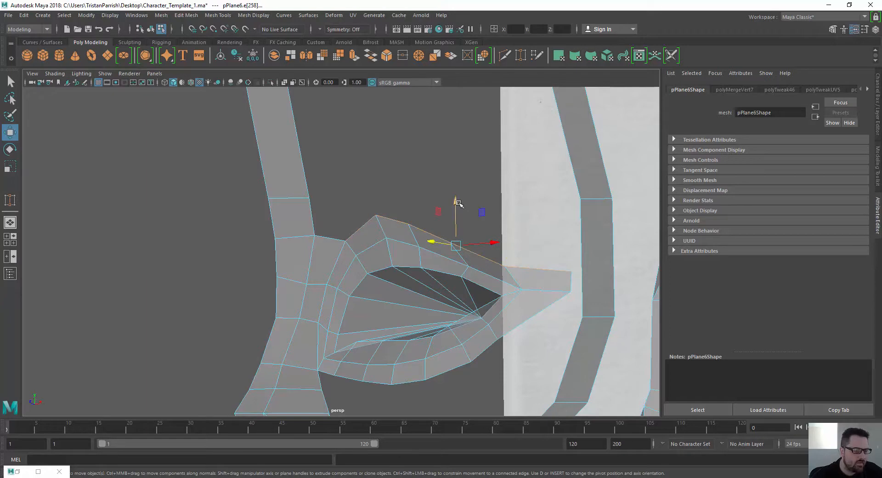
pyautogui.keyDown('shift'); pyautogui.moveTo(458, 202); pyautogui.dragTo(458, 165); pyautogui.keyUp('shift')
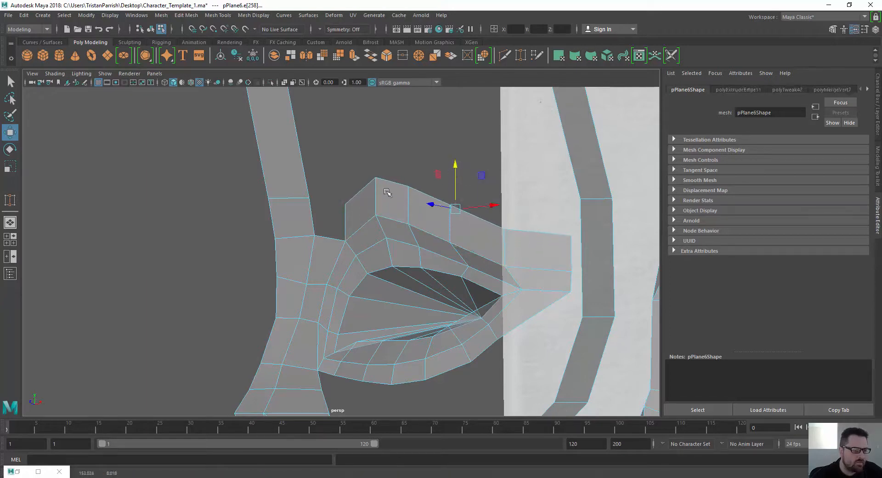
# - Target Weld the inner end vertex of the second upper row to the nose bridge vertex at the base of the forehead strip
pyautogui.keyDown('alt'); pyautogui.moveTo(387, 192); pyautogui.dragTo(374, 222); pyautogui.keyUp('alt')
pyautogui.scroll(3, 324, 235)
pyautogui.moveTo(374, 222); pyautogui.dragTo(335, 224, button='right')
pyautogui.click(359, 231)
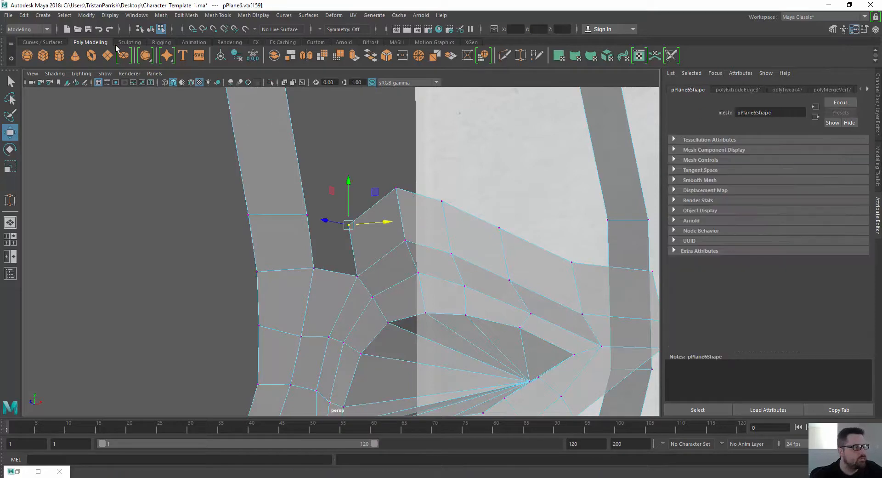
pyautogui.click(206, 17)
pyautogui.click(229, 168)
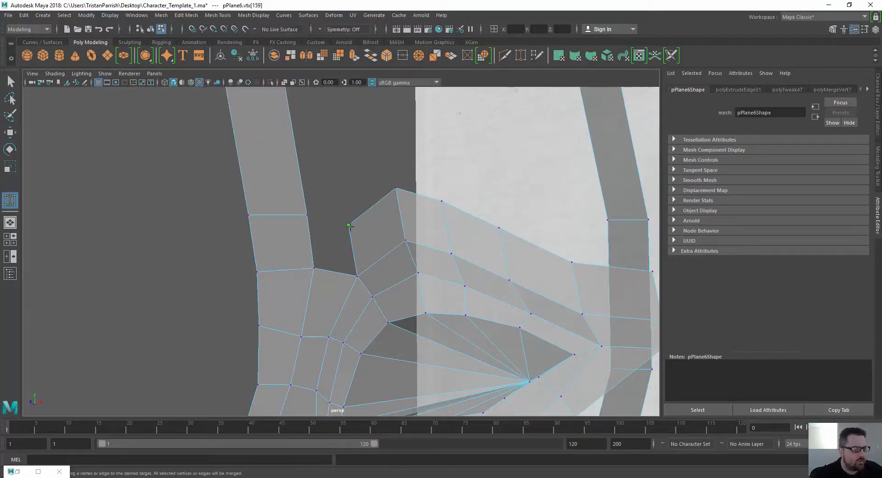
pyautogui.moveTo(317, 266); pyautogui.dragTo(314, 267)
# - Pull the inner and middle border vertices of the second upper eye row forward to follow the brow's depth
pyautogui.scroll(-4, 324, 231)
pyautogui.moveTo(325, 230)
pyautogui.keyDown('alt'); pyautogui.mouseDown()
pyautogui.moveTo(292, 209)
pyautogui.moveTo(300, 204)
pyautogui.moveTo(303, 224)
pyautogui.moveTo(332, 224)
pyautogui.mouseUp(); pyautogui.keyUp('alt')
pyautogui.scroll(2, 300, 204)
pyautogui.press('w')
pyautogui.click(356, 214)
pyautogui.click(377, 222)
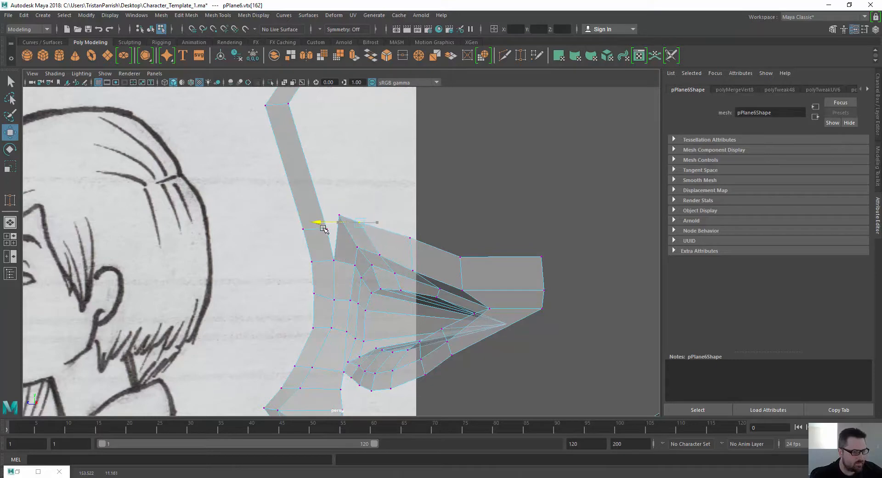
pyautogui.moveTo(370, 235); pyautogui.dragTo(360, 239)
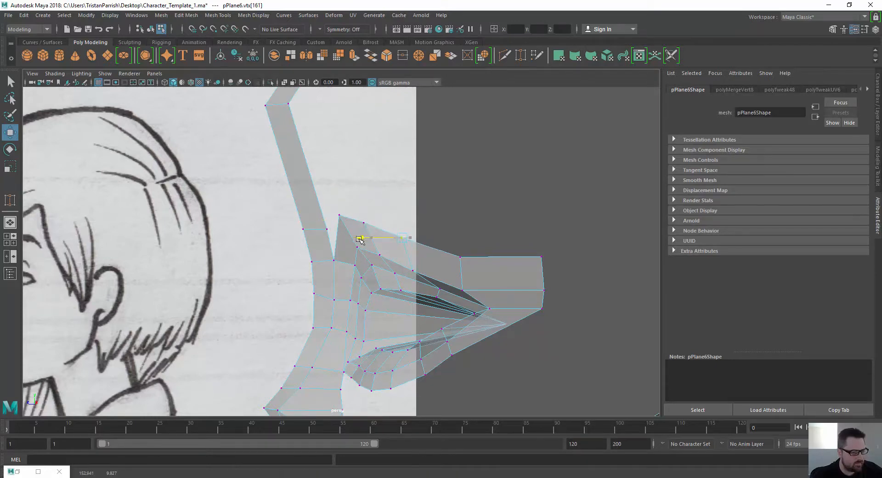
pyautogui.click(458, 260)
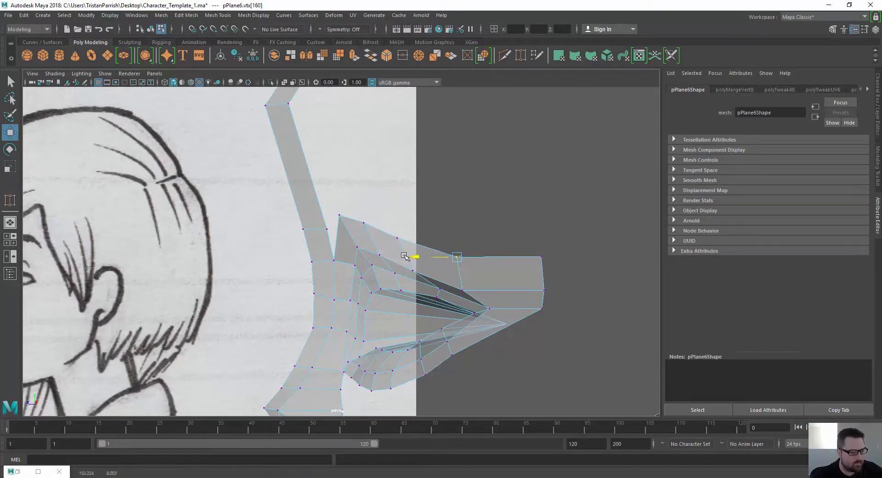
pyautogui.moveTo(398, 257)
pyautogui.keyDown('alt'); pyautogui.mouseDown()
pyautogui.moveTo(407, 234)
pyautogui.moveTo(343, 241)
pyautogui.moveTo(403, 188)
pyautogui.mouseUp(); pyautogui.keyUp('alt')
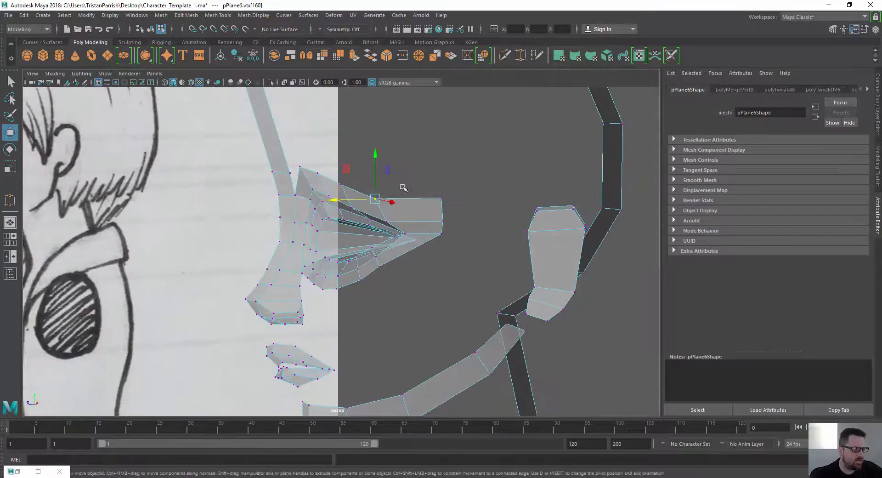
pyautogui.moveTo(461, 260); pyautogui.dragTo(461, 259)
# - Shift the border vertices near the outer eye corner forward to round the end of the second upper row
pyautogui.moveTo(400, 218)
pyautogui.mouseDown()
pyautogui.moveTo(368, 216)
pyautogui.moveTo(402, 187)
pyautogui.mouseUp()
pyautogui.click(405, 185)
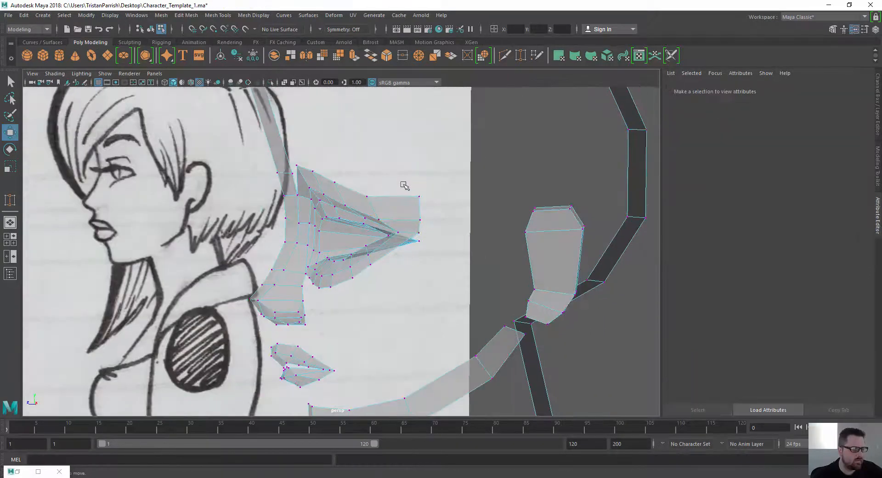
pyautogui.moveTo(440, 221); pyautogui.dragTo(441, 224)
pyautogui.moveTo(378, 208); pyautogui.dragTo(364, 211)
pyautogui.click(394, 178)
pyautogui.moveTo(396, 180)
pyautogui.mouseDown()
pyautogui.moveTo(416, 205)
pyautogui.moveTo(355, 199)
pyautogui.moveTo(349, 221)
pyautogui.moveTo(407, 242)
pyautogui.moveTo(347, 193)
pyautogui.mouseUp()
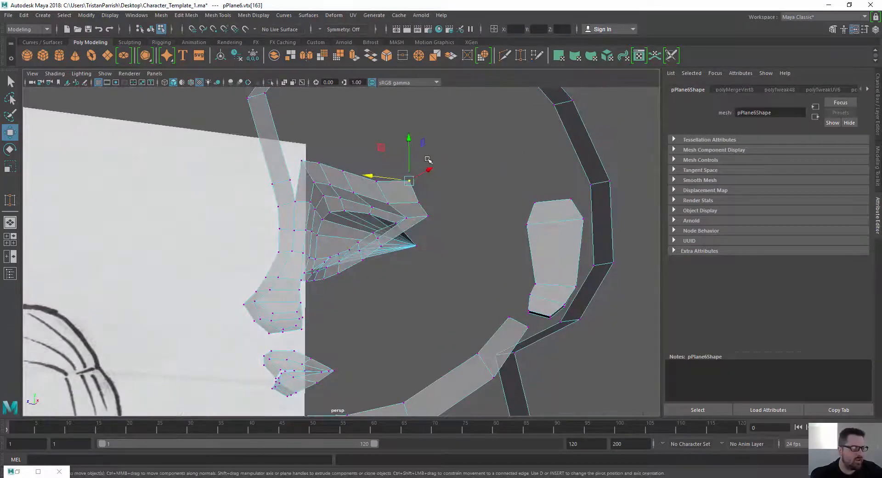
pyautogui.moveTo(369, 189); pyautogui.dragTo(347, 175, button='middle')
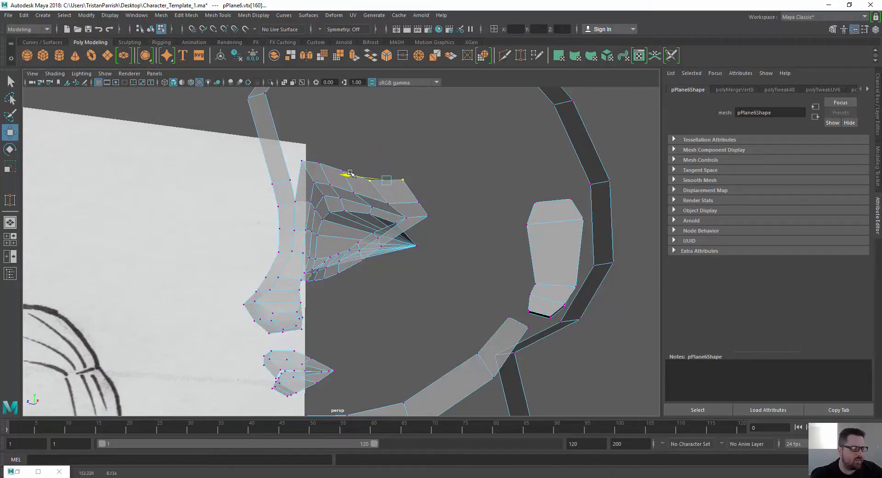
pyautogui.keyDown('alt'); pyautogui.moveTo(377, 211); pyautogui.dragTo(327, 199); pyautogui.keyUp('alt')
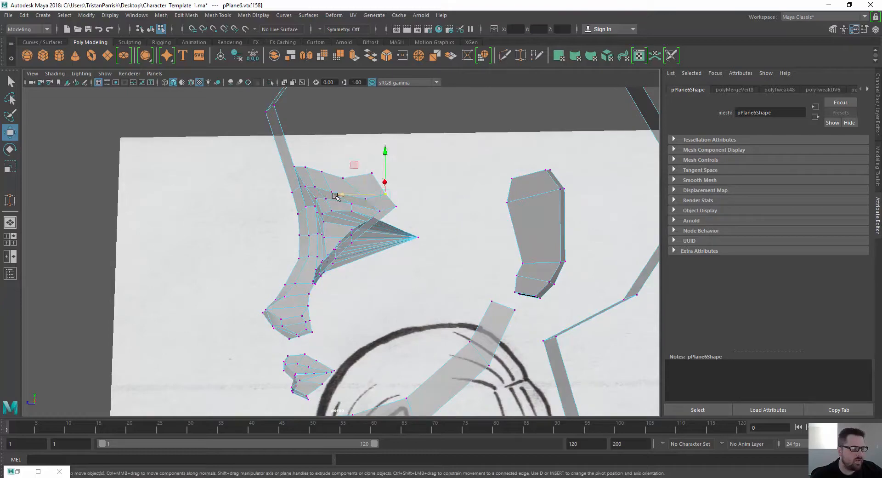
pyautogui.moveTo(336, 197)
pyautogui.mouseDown()
pyautogui.moveTo(297, 240)
pyautogui.moveTo(324, 264)
pyautogui.moveTo(328, 207)
pyautogui.mouseUp()
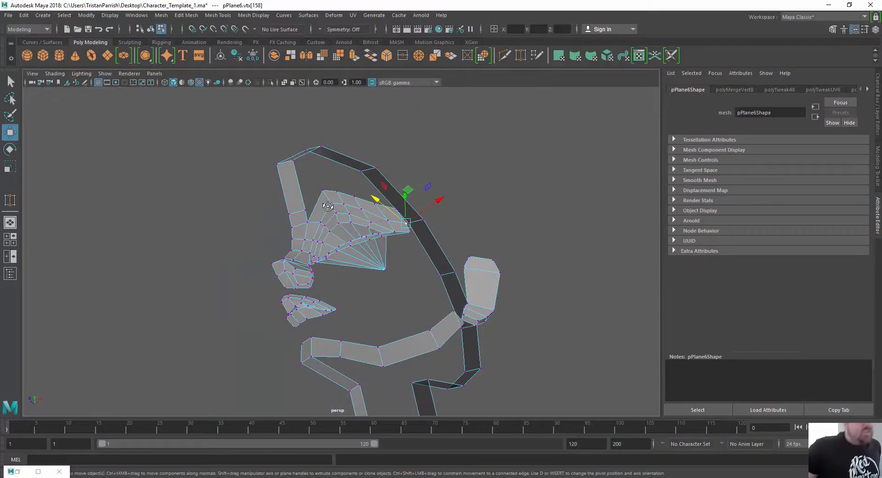
# - Extrude the whole upper border of the second eye row upward into a third row of faces
pyautogui.scroll(-2, 328, 207)
pyautogui.moveTo(328, 207)
pyautogui.keyDown('alt'); pyautogui.mouseDown()
pyautogui.moveTo(275, 248)
pyautogui.moveTo(299, 209)
pyautogui.moveTo(348, 259)
pyautogui.moveTo(335, 211)
pyautogui.moveTo(333, 227)
pyautogui.mouseUp(); pyautogui.keyUp('alt')
pyautogui.scroll(3, 347, 259)
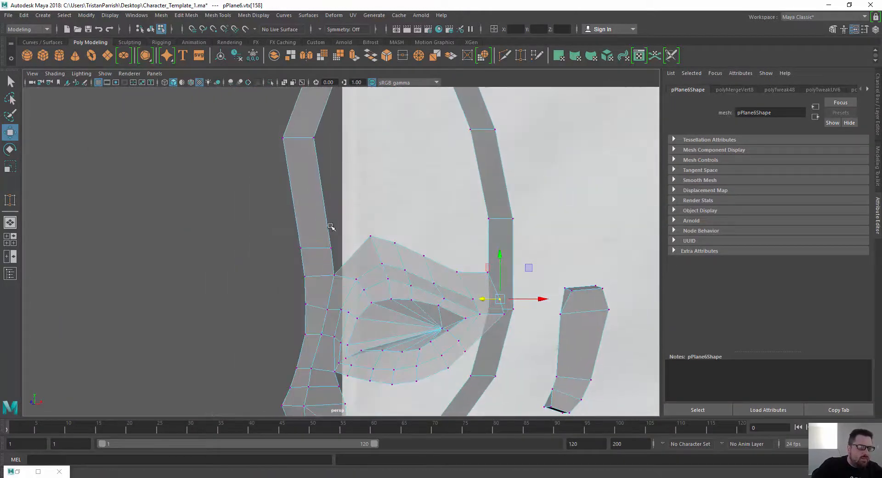
pyautogui.moveTo(349, 255); pyautogui.dragTo(351, 202, button='right')
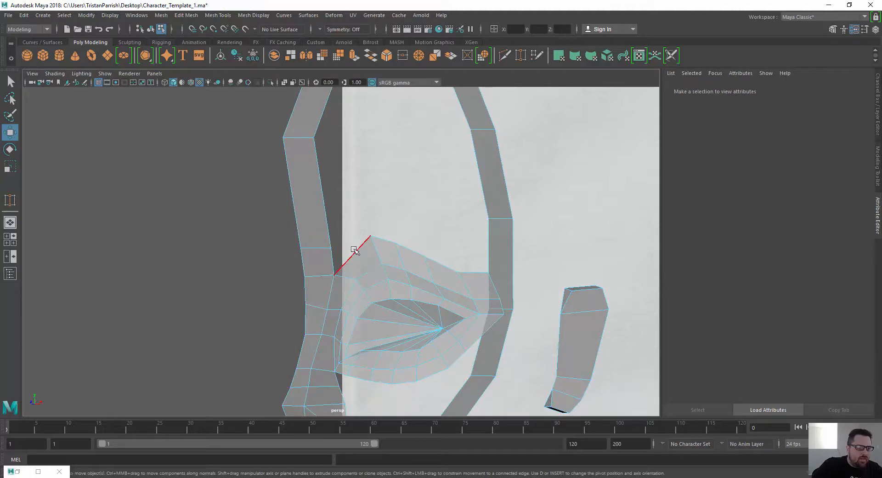
pyautogui.click(384, 239)
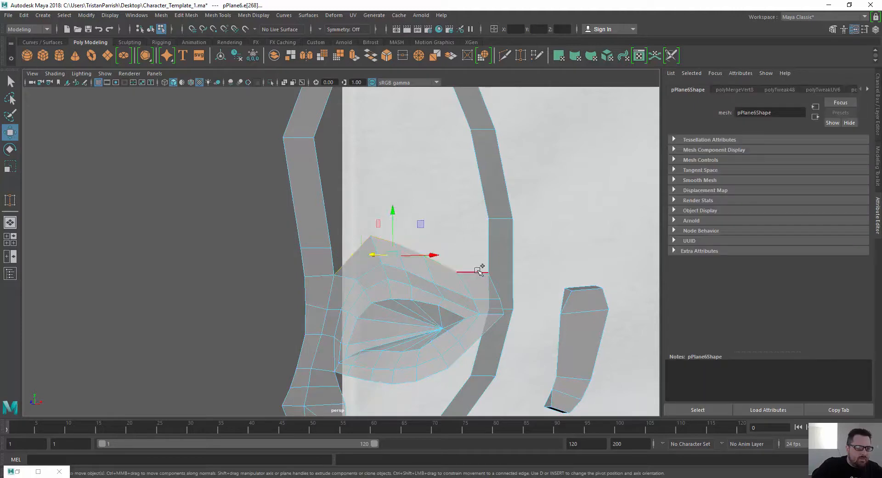
pyautogui.keyDown('shift'); pyautogui.moveTo(425, 227); pyautogui.dragTo(349, 254); pyautogui.keyUp('shift')
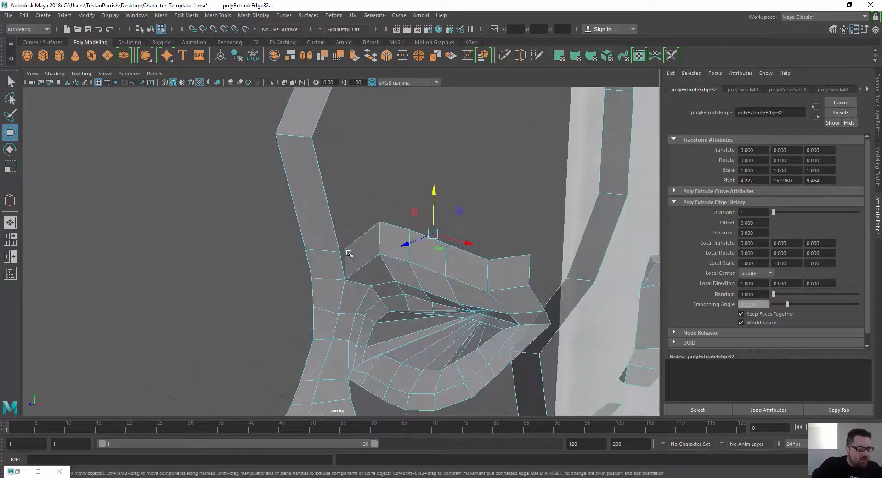
# - Target Weld the inner end vertex of the third upper row to the adjacent side vertex of the forehead strip
pyautogui.click(218, 16)
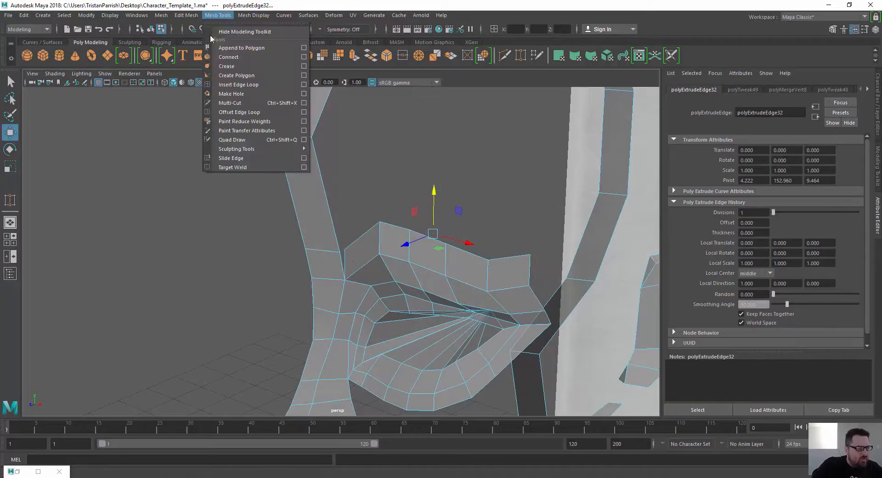
pyautogui.click(230, 169)
pyautogui.moveTo(345, 249); pyautogui.dragTo(306, 230, button='right')
# - Reposition the inner brow vertices of the upper three rows sideways to even out the edge running up from the eye
pyautogui.keyDown('alt'); pyautogui.moveTo(327, 270); pyautogui.dragTo(421, 181); pyautogui.keyUp('alt')
pyautogui.press('w')
pyautogui.scroll(4, 375, 203)
pyautogui.moveTo(444, 154); pyautogui.dragTo(436, 159, button='middle')
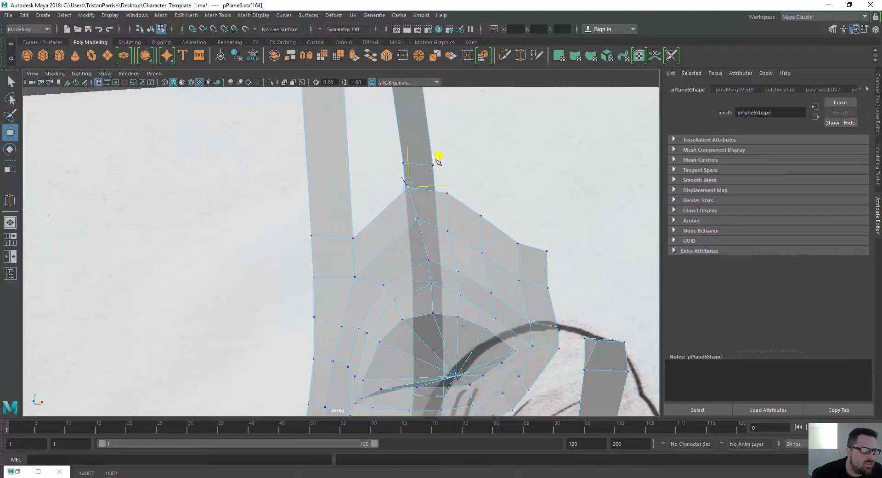
pyautogui.click(414, 220)
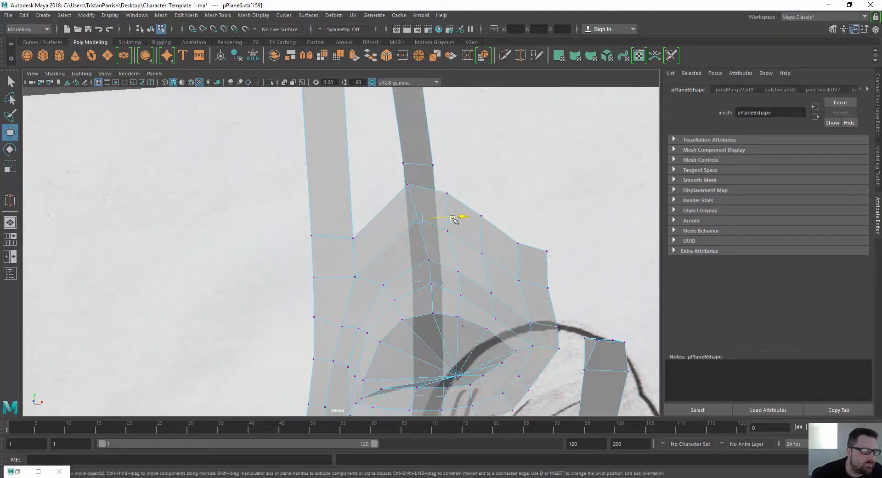
pyautogui.moveTo(453, 219); pyautogui.dragTo(447, 221)
pyautogui.click(429, 258)
pyautogui.moveTo(467, 259); pyautogui.dragTo(466, 260)
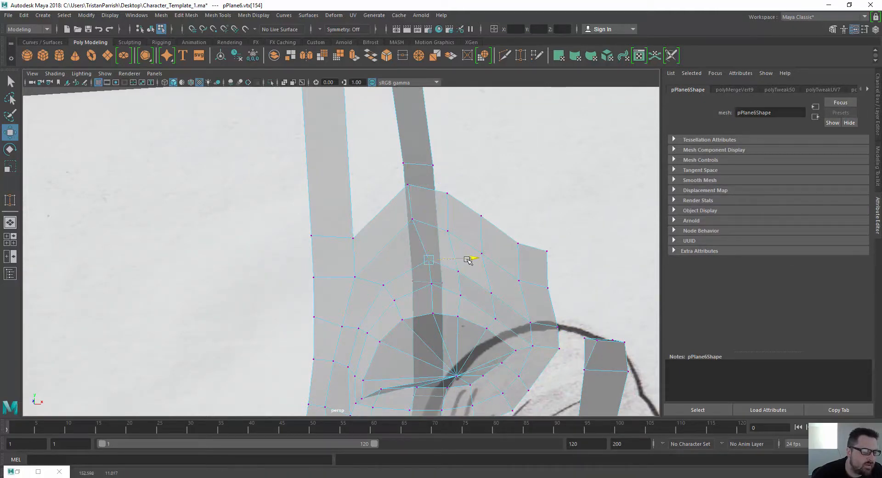
# - Pull the two innermost free border vertices of the third upper row forward toward the forehead strip
pyautogui.moveTo(398, 273)
pyautogui.keyDown('alt'); pyautogui.mouseDown()
pyautogui.moveTo(409, 264)
pyautogui.moveTo(433, 288)
pyautogui.moveTo(467, 288)
pyautogui.moveTo(467, 316)
pyautogui.moveTo(363, 235)
pyautogui.moveTo(340, 232)
pyautogui.moveTo(444, 244)
pyautogui.moveTo(451, 228)
pyautogui.moveTo(512, 213)
pyautogui.moveTo(505, 233)
pyautogui.moveTo(324, 213)
pyautogui.moveTo(326, 193)
pyautogui.mouseUp(); pyautogui.keyUp('alt')
pyautogui.click(430, 318)
pyautogui.moveTo(402, 212); pyautogui.dragTo(414, 210)
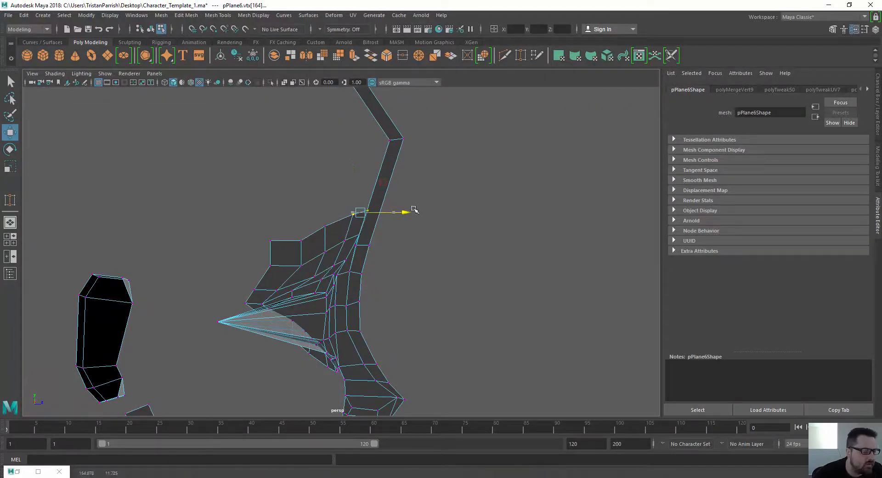
# - Move the outer border vertices of the third upper row in side profile to smooth the brow's curve
pyautogui.keyDown('alt'); pyautogui.moveTo(320, 223); pyautogui.dragTo(282, 217); pyautogui.keyUp('alt')
pyautogui.keyDown('alt'); pyautogui.moveTo(281, 216); pyautogui.dragTo(256, 259, button='middle'); pyautogui.keyUp('alt')
pyautogui.scroll(-3, 257, 260)
pyautogui.keyDown('alt'); pyautogui.moveTo(270, 221); pyautogui.dragTo(321, 196); pyautogui.keyUp('alt')
pyautogui.click(303, 221)
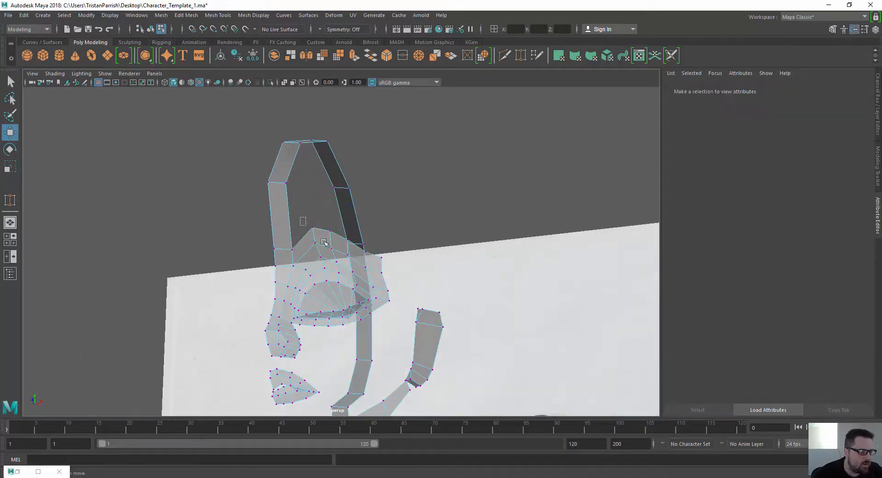
pyautogui.moveTo(321, 249); pyautogui.dragTo(284, 230)
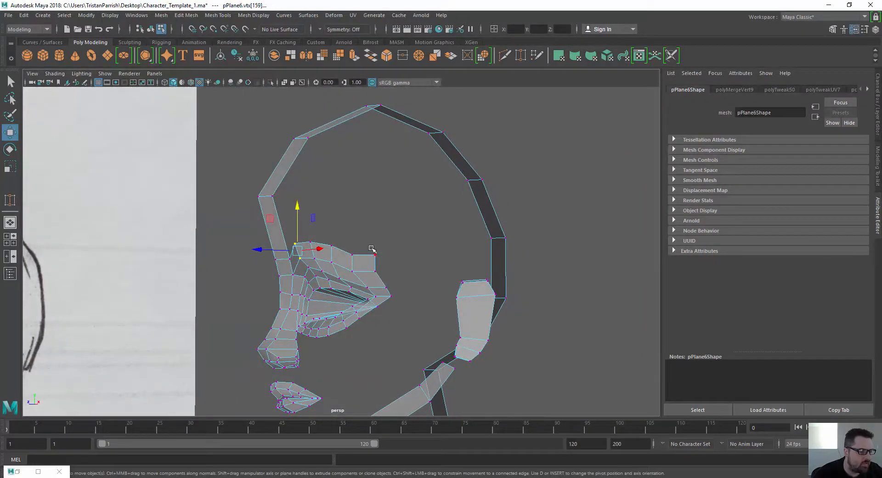
pyautogui.keyDown('alt'); pyautogui.moveTo(328, 247); pyautogui.dragTo(324, 231); pyautogui.keyUp('alt')
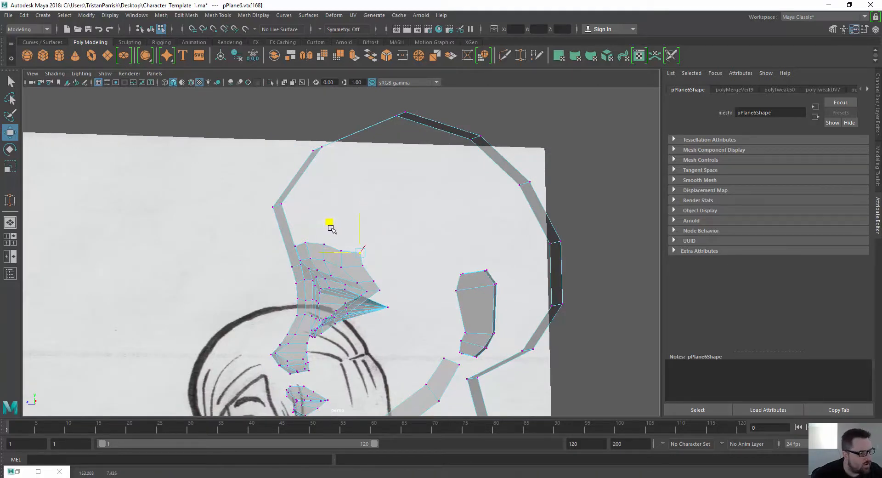
pyautogui.keyDown('alt'); pyautogui.moveTo(332, 228); pyautogui.dragTo(294, 312); pyautogui.keyUp('alt')
# - Move the side vertices along the crown and back of the central head strip forward to line up with its centre edge
pyautogui.keyDown('alt'); pyautogui.moveTo(373, 319); pyautogui.dragTo(339, 173); pyautogui.keyUp('alt')
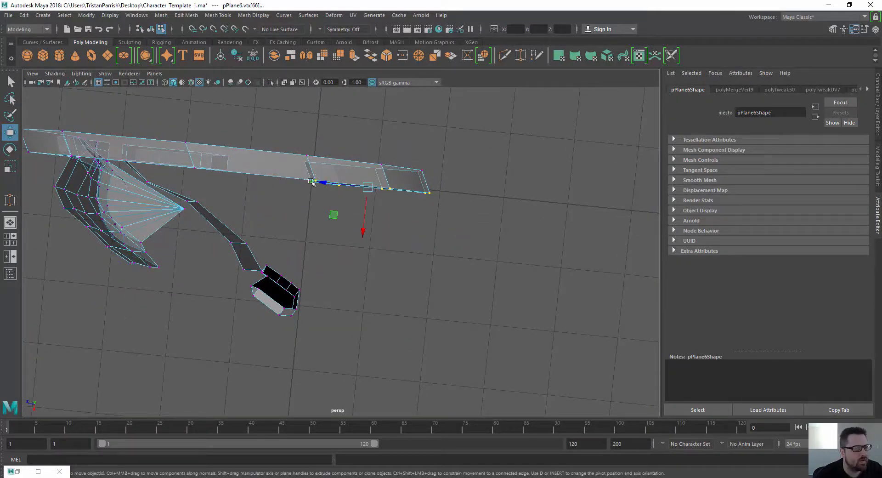
pyautogui.moveTo(324, 184); pyautogui.dragTo(359, 215)
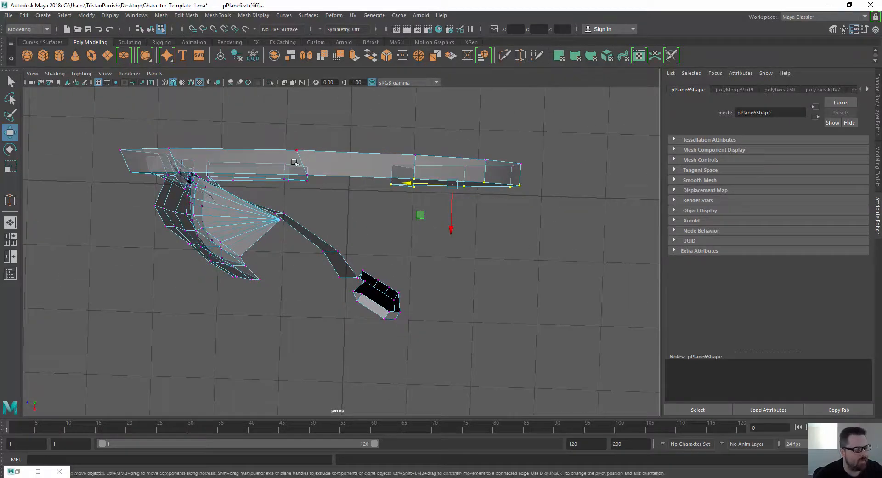
pyautogui.moveTo(259, 173); pyautogui.dragTo(252, 173)
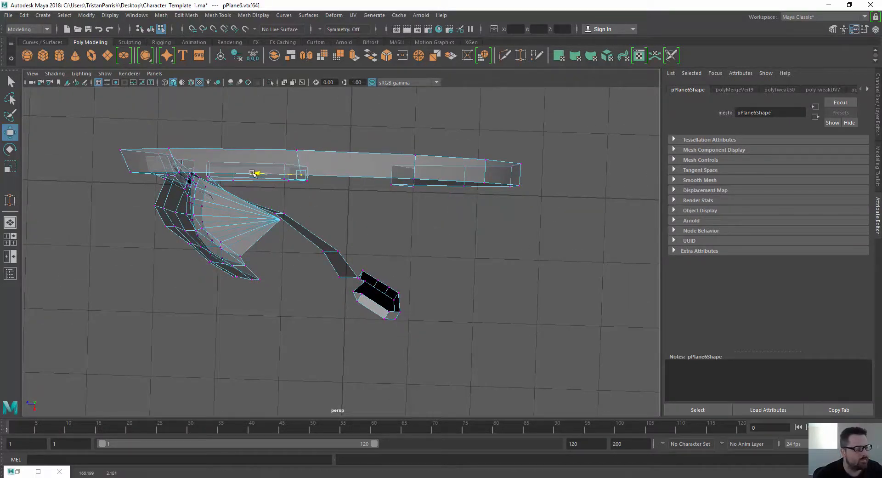
# - Extrude the third row's upper border edges up and back to the crown of the central head strip
pyautogui.moveTo(196, 216)
pyautogui.keyDown('alt'); pyautogui.mouseDown()
pyautogui.moveTo(266, 154)
pyautogui.moveTo(203, 166)
pyautogui.moveTo(257, 177)
pyautogui.moveTo(237, 206)
pyautogui.moveTo(217, 179)
pyautogui.moveTo(229, 187)
pyautogui.moveTo(240, 227)
pyautogui.moveTo(211, 288)
pyautogui.moveTo(271, 286)
pyautogui.mouseUp(); pyautogui.keyUp('alt')
pyautogui.keyDown('alt'); pyautogui.moveTo(271, 286); pyautogui.dragTo(283, 237, button='middle'); pyautogui.keyUp('alt')
pyautogui.keyDown('alt'); pyautogui.moveTo(283, 238); pyautogui.dragTo(282, 227, button='right'); pyautogui.keyUp('alt')
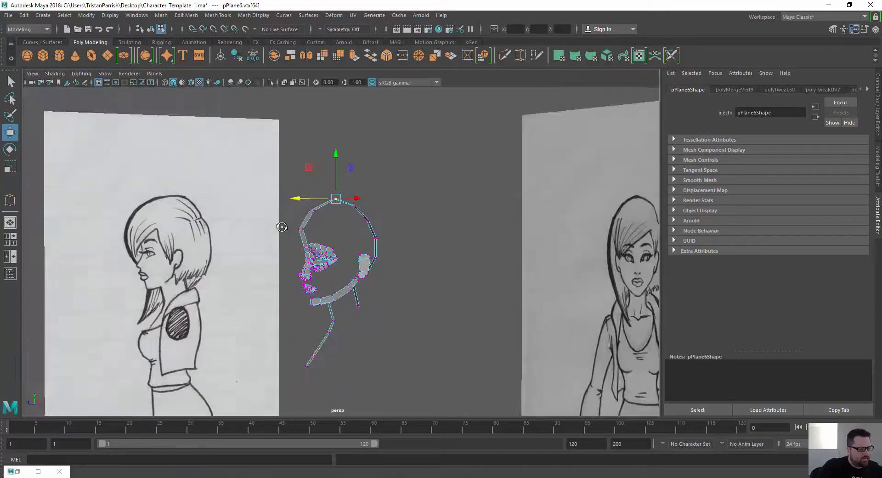
pyautogui.moveTo(259, 263)
pyautogui.keyDown('alt'); pyautogui.mouseDown()
pyautogui.moveTo(277, 257)
pyautogui.moveTo(266, 226)
pyautogui.moveTo(321, 259)
pyautogui.mouseUp(); pyautogui.keyUp('alt')
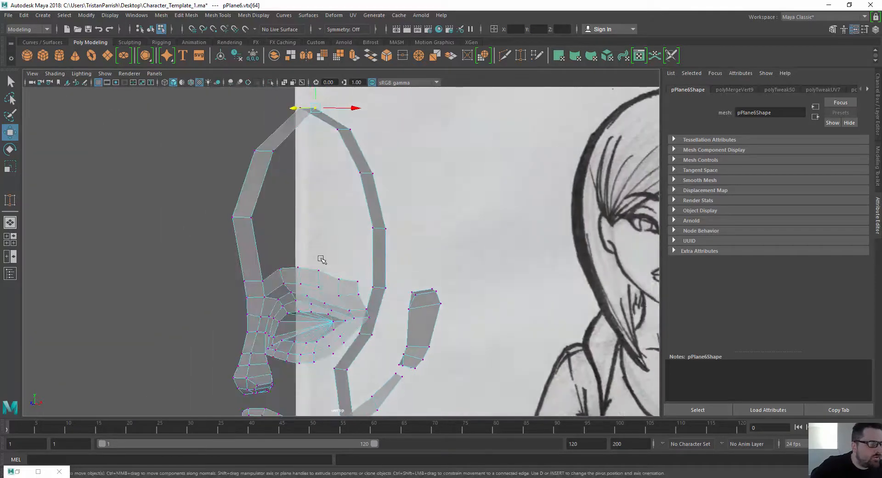
pyautogui.moveTo(351, 223); pyautogui.dragTo(351, 198, button='right')
pyautogui.click(348, 281)
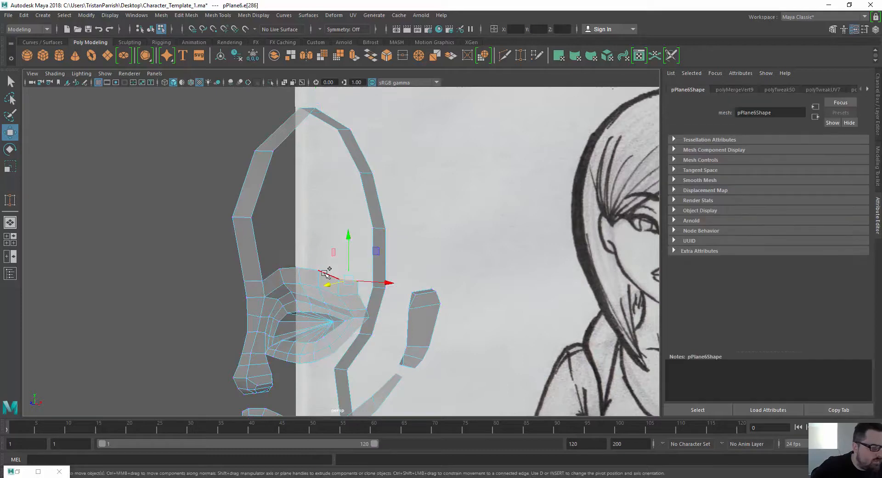
pyautogui.moveTo(270, 274)
pyautogui.keyDown('alt'); pyautogui.mouseDown()
pyautogui.moveTo(263, 339)
pyautogui.moveTo(356, 181)
pyautogui.moveTo(327, 250)
pyautogui.moveTo(312, 235)
pyautogui.mouseUp(); pyautogui.keyUp('alt')
pyautogui.keyDown('alt'); pyautogui.moveTo(312, 234); pyautogui.dragTo(271, 265, button='middle'); pyautogui.keyUp('alt')
pyautogui.moveTo(271, 265)
pyautogui.keyDown('alt'); pyautogui.mouseDown()
pyautogui.moveTo(189, 200)
pyautogui.moveTo(204, 212)
pyautogui.moveTo(187, 212)
pyautogui.mouseUp(); pyautogui.keyUp('alt')
pyautogui.scroll(3, 189, 199)
pyautogui.keyDown('shift'); pyautogui.moveTo(298, 192); pyautogui.dragTo(320, 182); pyautogui.keyUp('shift')
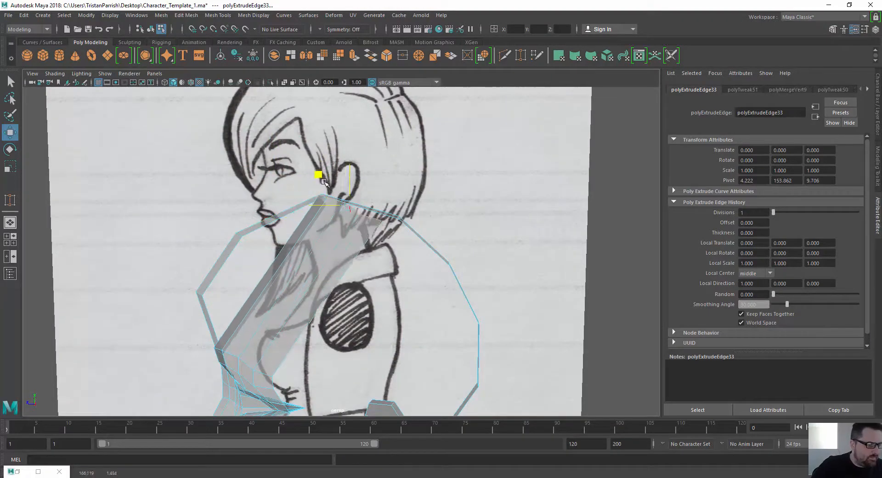
# - Scale the extruded crown edges along the depth axis to flatten them into a straight row
pyautogui.moveTo(320, 183)
pyautogui.keyDown('alt'); pyautogui.mouseDown()
pyautogui.moveTo(292, 291)
pyautogui.moveTo(354, 236)
pyautogui.moveTo(344, 250)
pyautogui.moveTo(278, 208)
pyautogui.moveTo(338, 239)
pyautogui.mouseUp(); pyautogui.keyUp('alt')
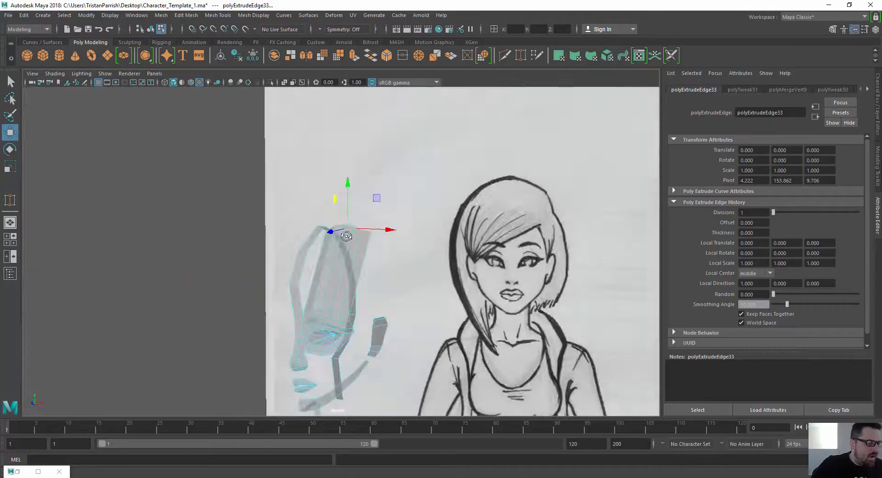
pyautogui.scroll(-2, 266, 246)
pyautogui.scroll(4, 299, 297)
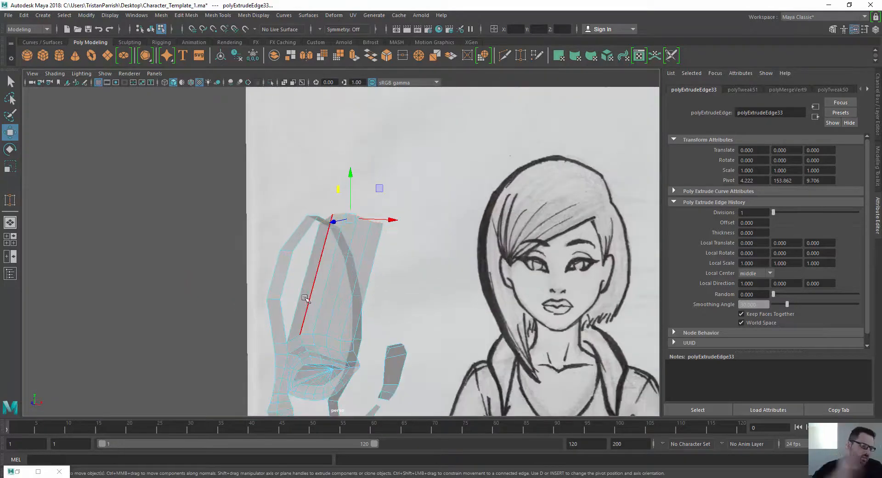
pyautogui.scroll(-1, 306, 298)
pyautogui.scroll(1, 307, 299)
pyautogui.moveTo(301, 296)
pyautogui.keyDown('alt'); pyautogui.mouseDown()
pyautogui.moveTo(281, 282)
pyautogui.moveTo(294, 261)
pyautogui.moveTo(303, 290)
pyautogui.moveTo(298, 320)
pyautogui.mouseUp(); pyautogui.keyUp('alt')
pyautogui.press('r')
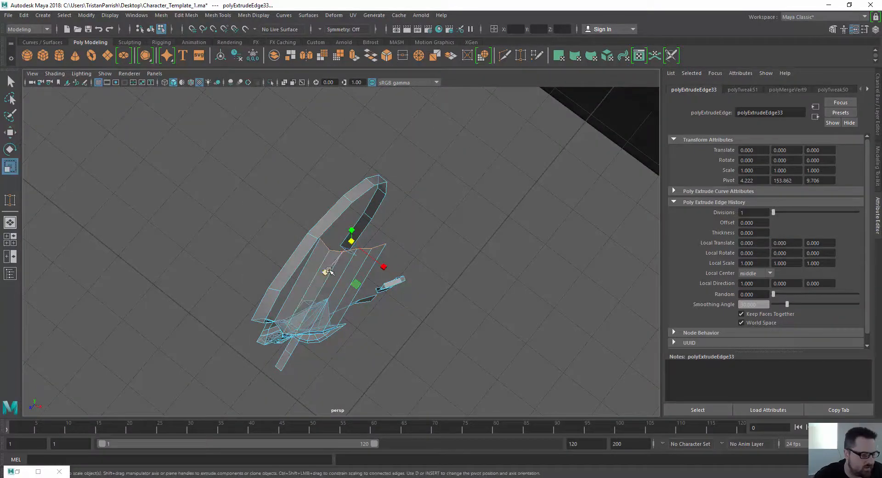
pyautogui.moveTo(324, 274); pyautogui.dragTo(307, 296)
# - Raise the inner crown vertex of the newly extruded faces in front view to the height of the central head strip's top
pyautogui.moveTo(344, 245)
pyautogui.keyDown('alt'); pyautogui.mouseDown()
pyautogui.moveTo(337, 260)
pyautogui.moveTo(262, 208)
pyautogui.moveTo(295, 195)
pyautogui.moveTo(282, 203)
pyautogui.moveTo(323, 260)
pyautogui.moveTo(288, 183)
pyautogui.moveTo(295, 262)
pyautogui.moveTo(278, 197)
pyautogui.moveTo(339, 211)
pyautogui.mouseUp(); pyautogui.keyUp('alt')
pyautogui.keyDown('alt'); pyautogui.moveTo(320, 238); pyautogui.dragTo(303, 283, button='right'); pyautogui.keyUp('alt')
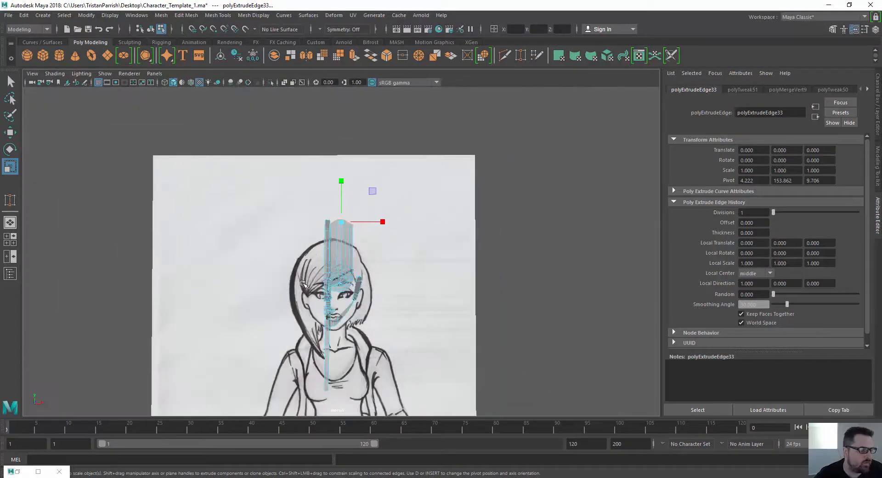
pyautogui.press('space')
pyautogui.scroll(-5, 197, 313)
pyautogui.keyDown('alt'); pyautogui.moveTo(216, 295); pyautogui.dragTo(213, 321, button='middle'); pyautogui.keyUp('alt')
pyautogui.scroll(7, 210, 307)
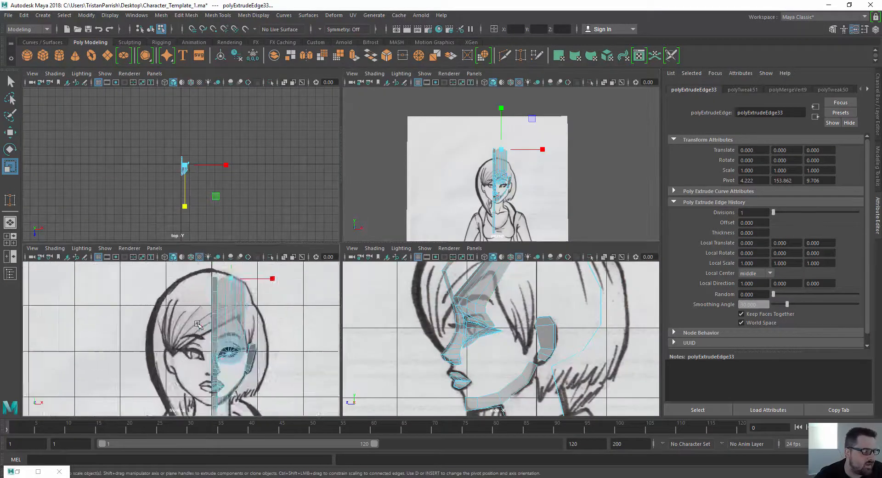
pyautogui.press('space')
pyautogui.keyDown('alt'); pyautogui.moveTo(318, 239); pyautogui.dragTo(117, 385, button='middle'); pyautogui.keyUp('alt')
pyautogui.scroll(-3, 325, 250)
pyautogui.keyDown('alt'); pyautogui.moveTo(344, 198); pyautogui.dragTo(309, 254, button='middle'); pyautogui.keyUp('alt')
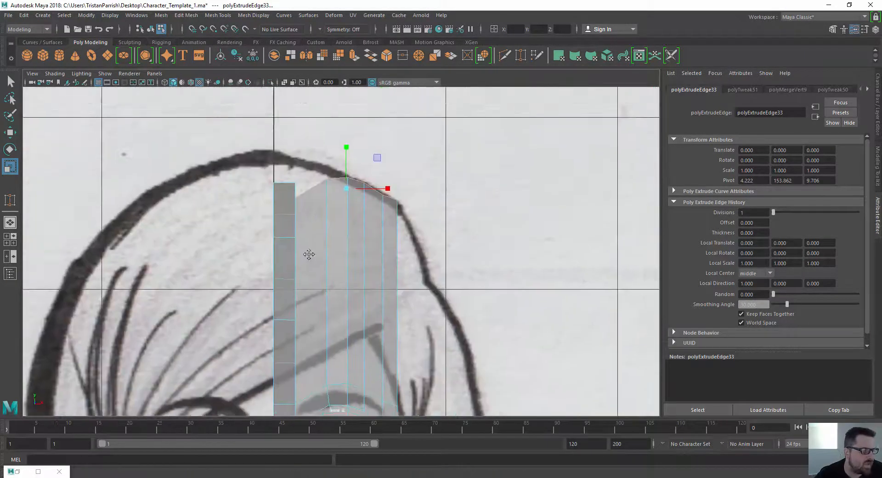
pyautogui.scroll(3, 307, 239)
pyautogui.scroll(-1, 302, 192)
pyautogui.rightClick(292, 193)
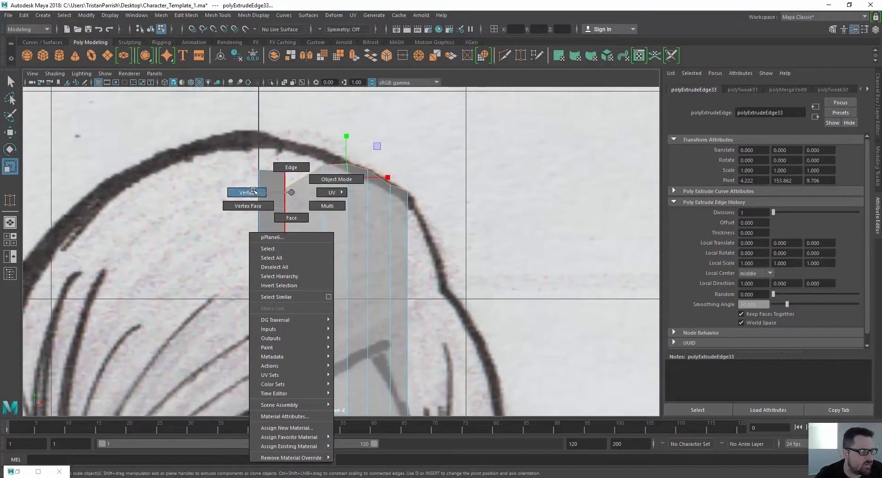
pyautogui.moveTo(253, 190); pyautogui.dragTo(252, 191, button='right')
pyautogui.click(285, 171)
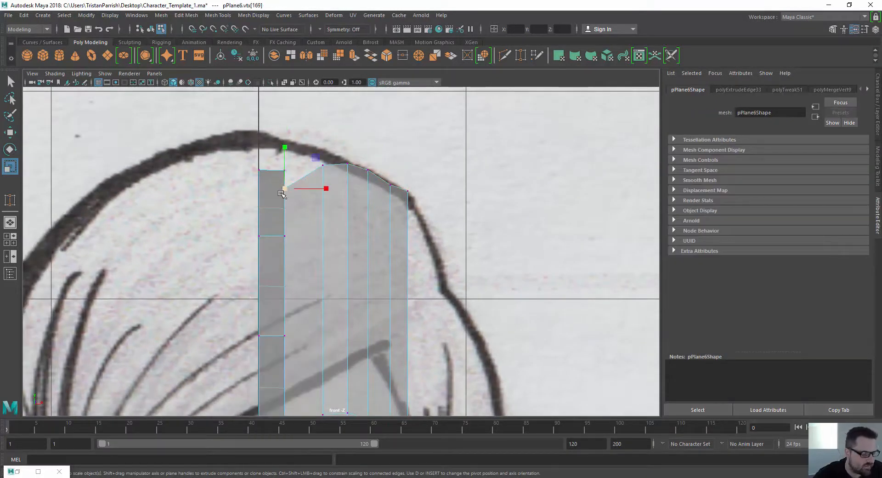
pyautogui.press('w')
pyautogui.moveTo(284, 152); pyautogui.dragTo(283, 127)
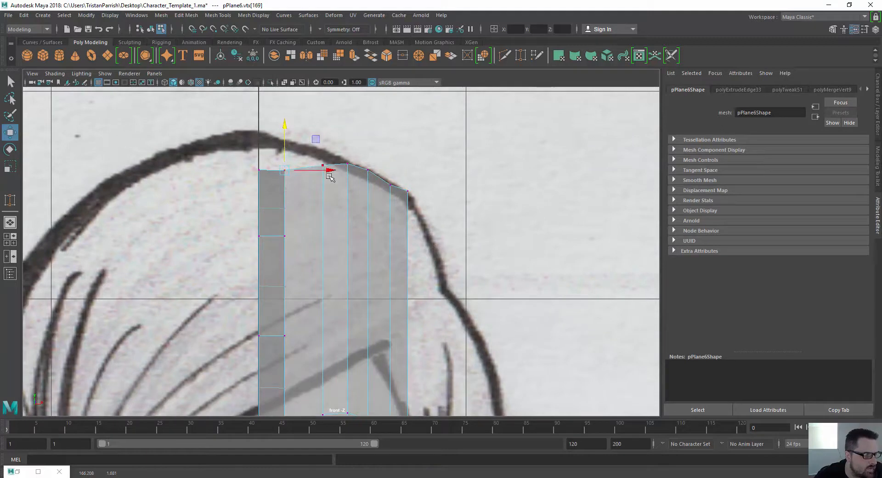
# - Lower the five remaining crown vertices in front view and pull the outermost one down and outward towards the head outline
pyautogui.moveTo(433, 224); pyautogui.dragTo(435, 225)
pyautogui.scroll(-2, 335, 238)
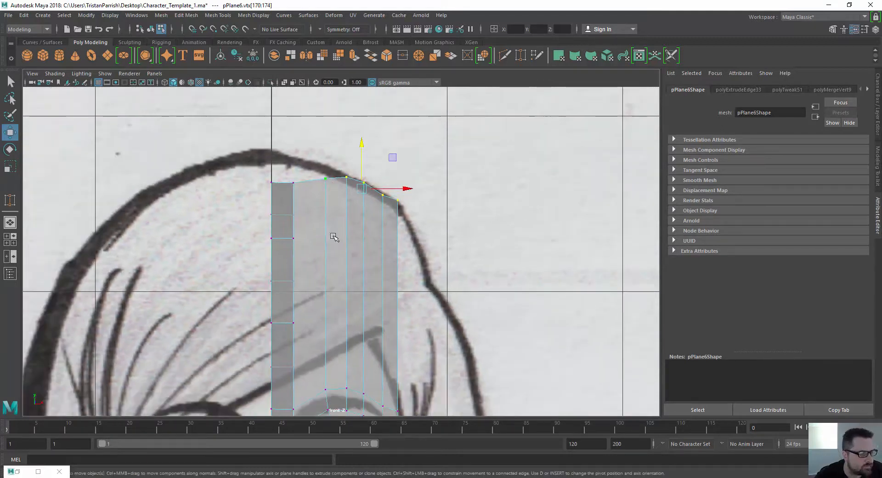
pyautogui.keyDown('alt'); pyautogui.moveTo(334, 238); pyautogui.dragTo(337, 214, button='middle'); pyautogui.keyUp('alt')
pyautogui.moveTo(369, 125); pyautogui.dragTo(370, 146)
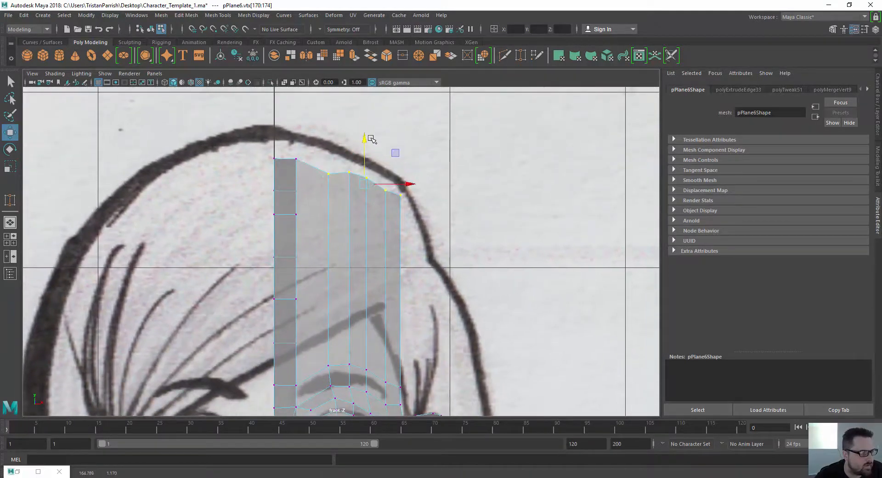
pyautogui.click(386, 190)
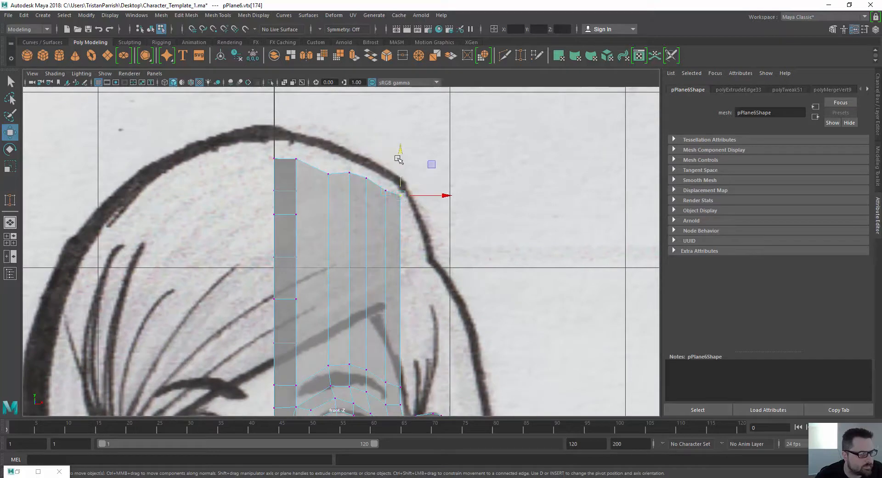
pyautogui.moveTo(400, 195); pyautogui.dragTo(421, 251)
# - Move the second outermost and two middle crown vertices down in front view to round the extruded faces' upper border
pyautogui.scroll(-3, 329, 281)
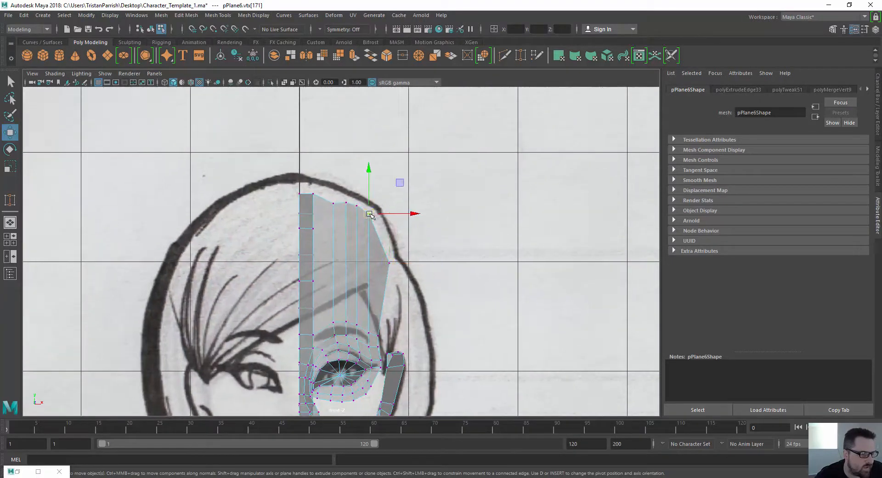
pyautogui.moveTo(371, 216); pyautogui.dragTo(372, 228)
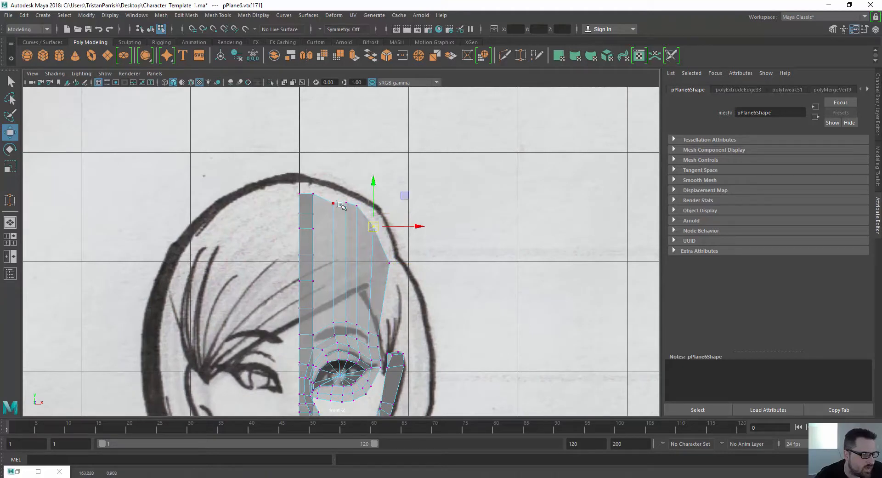
pyautogui.moveTo(355, 207); pyautogui.dragTo(353, 207)
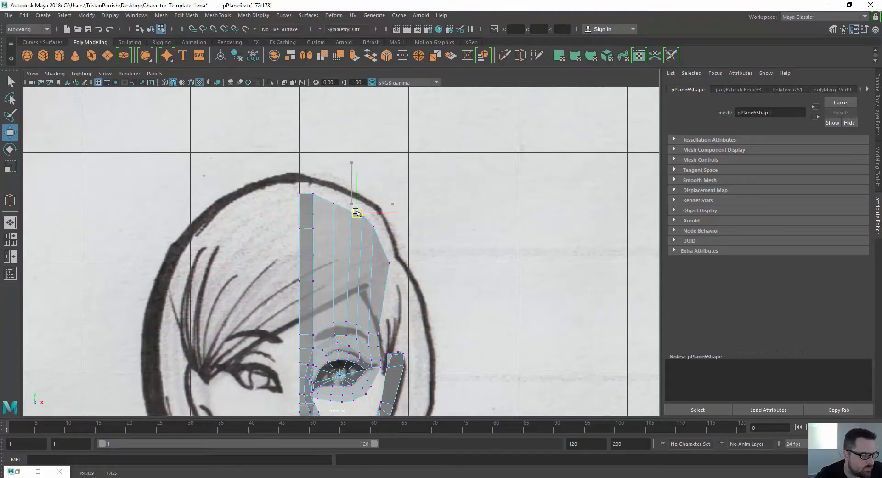
pyautogui.scroll(-3, 354, 212)
pyautogui.scroll(5, 323, 210)
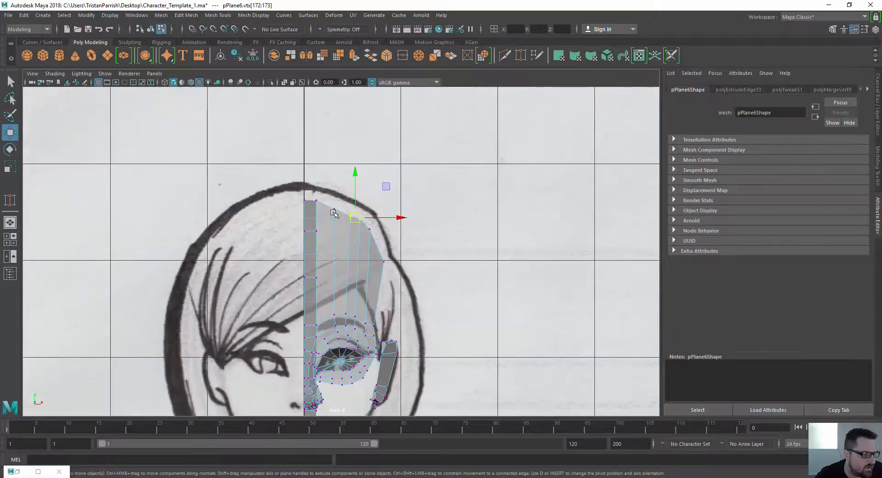
pyautogui.scroll(-3, 322, 211)
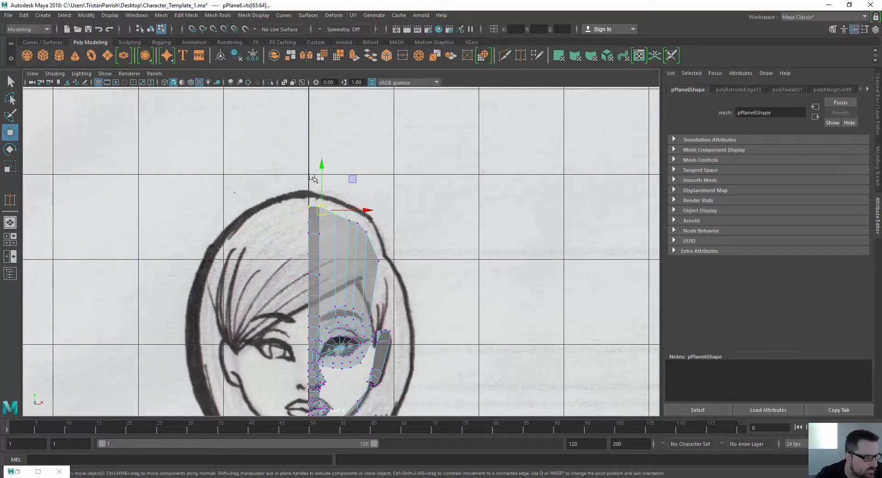
# - Lower the central strip's top vertices, level the adjacent crown vertex with them and adjust the outer crown vertices to match the curve
pyautogui.moveTo(321, 175); pyautogui.dragTo(321, 177)
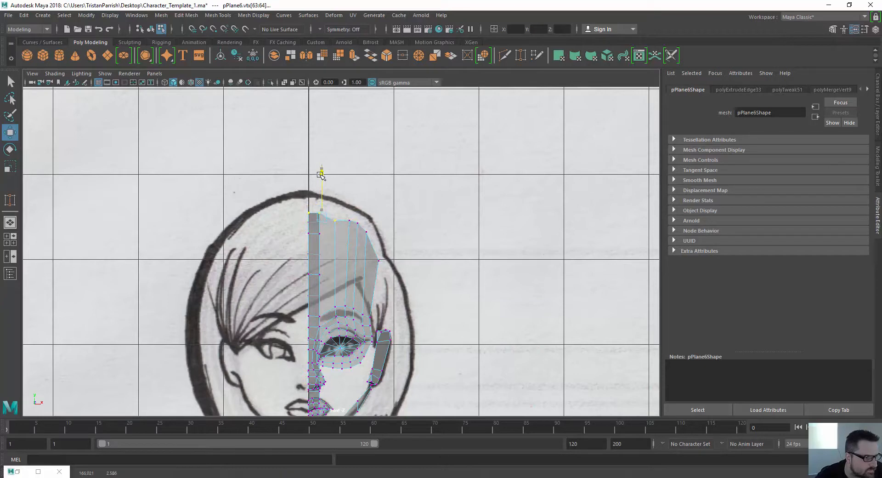
pyautogui.click(335, 220)
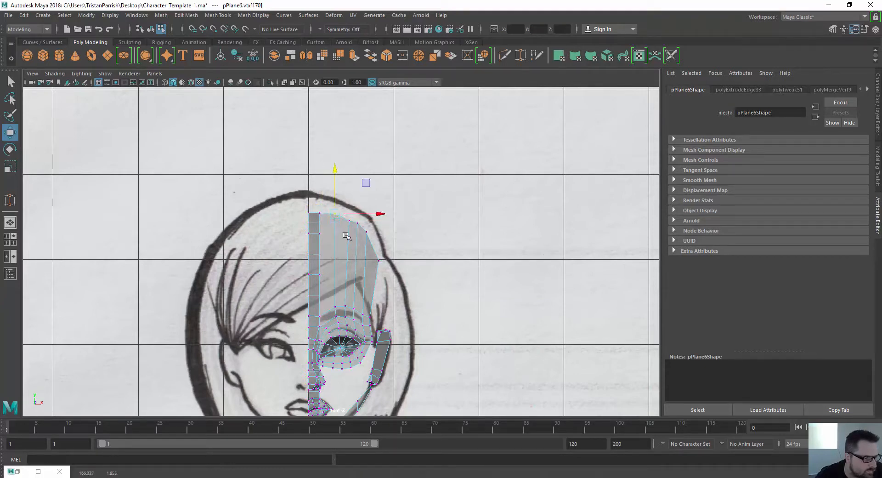
pyautogui.scroll(3, 348, 183)
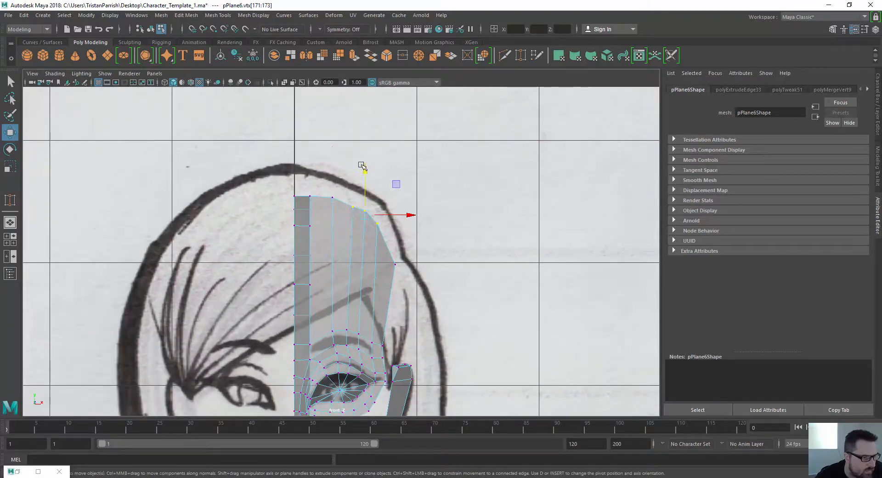
pyautogui.moveTo(361, 166); pyautogui.dragTo(363, 173)
pyautogui.click(375, 271)
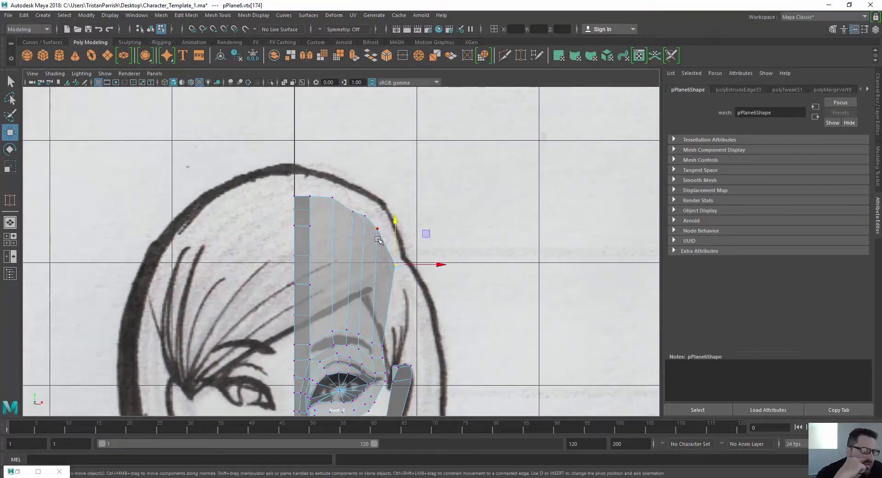
pyautogui.moveTo(373, 187); pyautogui.dragTo(373, 186)
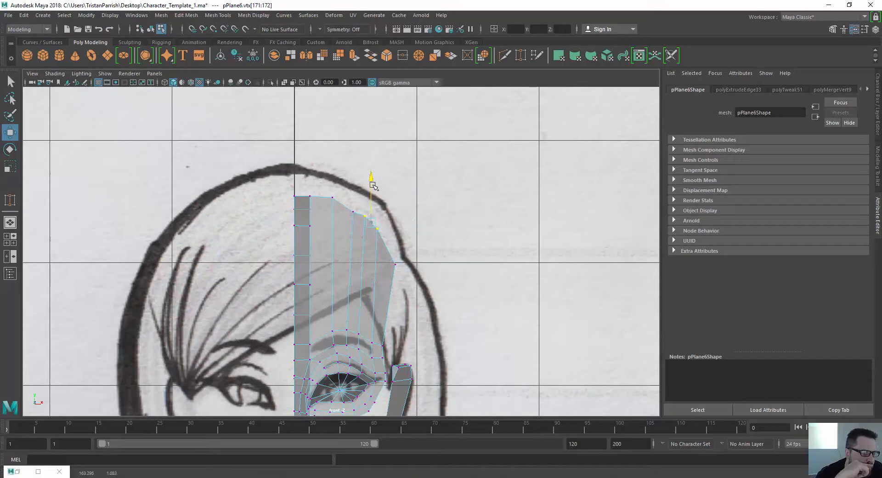
# - Reposition the outermost crown vertex down and outward near the hair outline, and nudge the outer vertex of the brow row below it
pyautogui.scroll(-5, 371, 253)
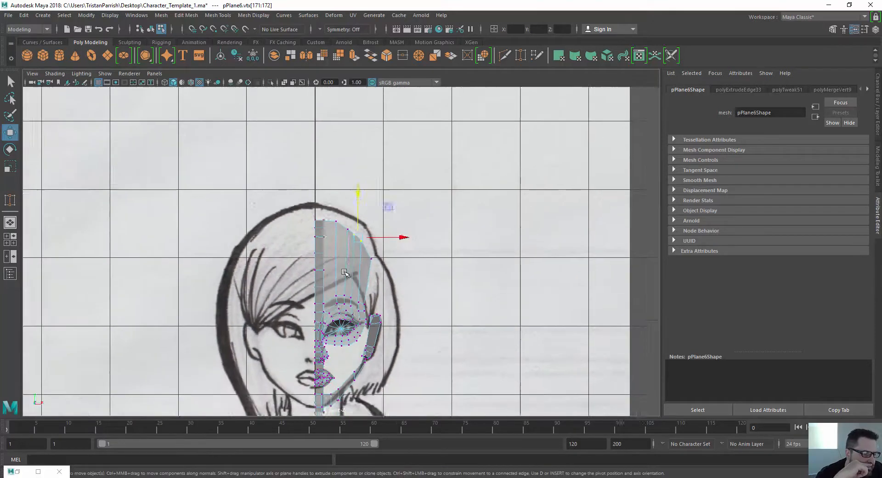
pyautogui.scroll(3, 395, 260)
pyautogui.click(381, 261)
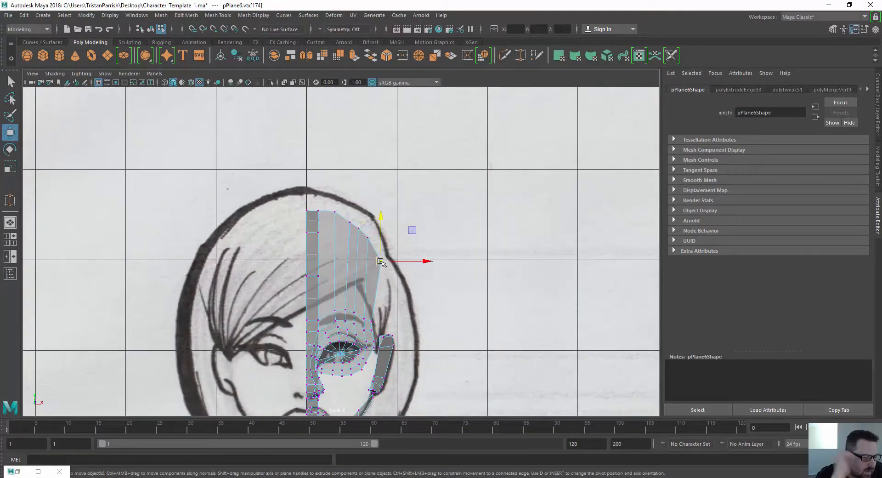
pyautogui.moveTo(384, 260); pyautogui.dragTo(382, 263)
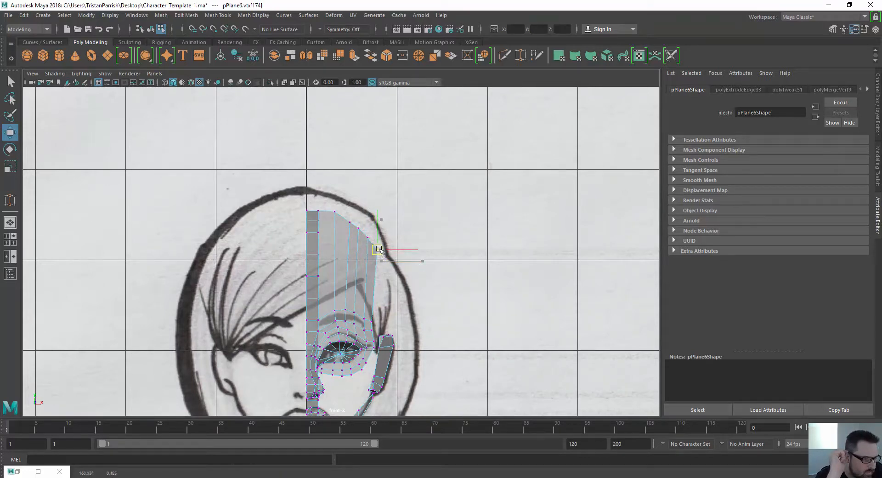
pyautogui.scroll(-3, 343, 349)
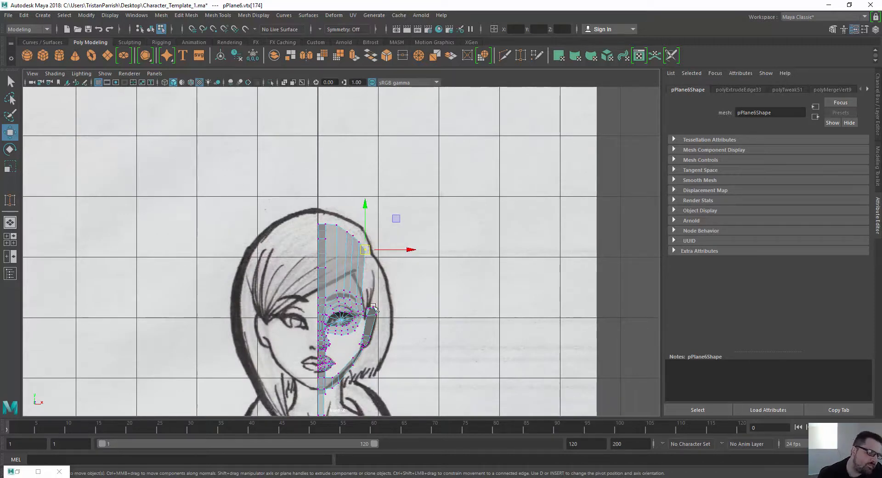
pyautogui.scroll(6, 373, 307)
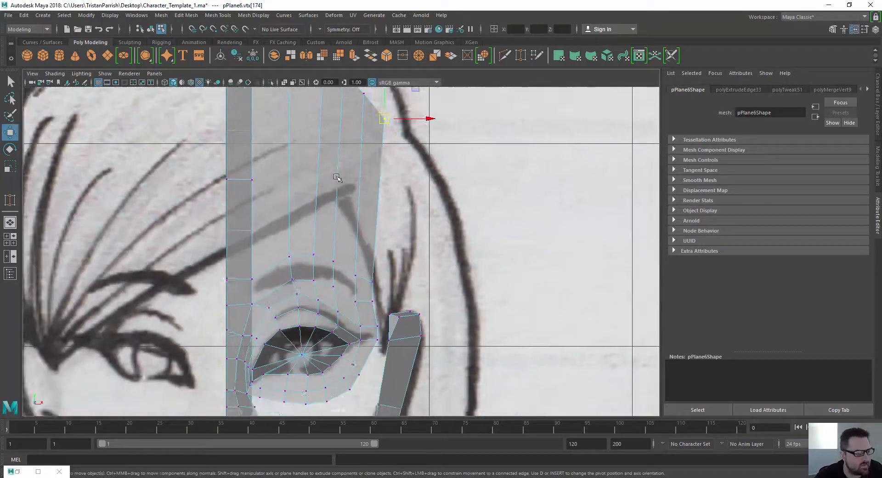
pyautogui.scroll(-1, 337, 177)
pyautogui.moveTo(378, 129); pyautogui.dragTo(392, 161)
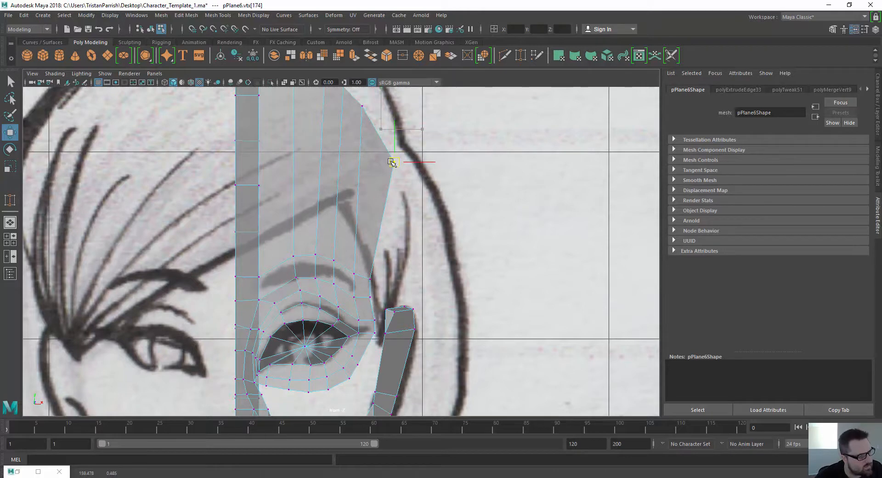
pyautogui.click(368, 280)
pyautogui.moveTo(367, 279); pyautogui.dragTo(364, 288)
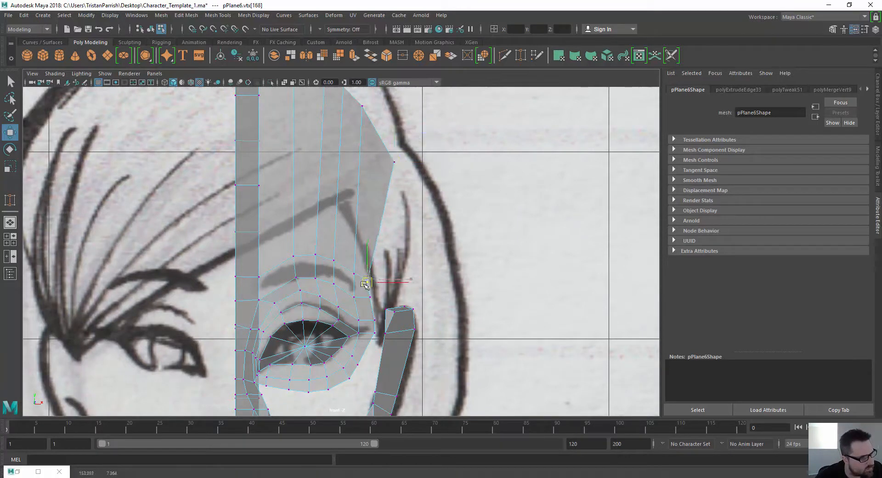
# - Move the second outermost crown vertex down and outward and shift the middle crown vertices to even out the rounded border
pyautogui.click(361, 105)
pyautogui.moveTo(361, 105); pyautogui.dragTo(378, 126)
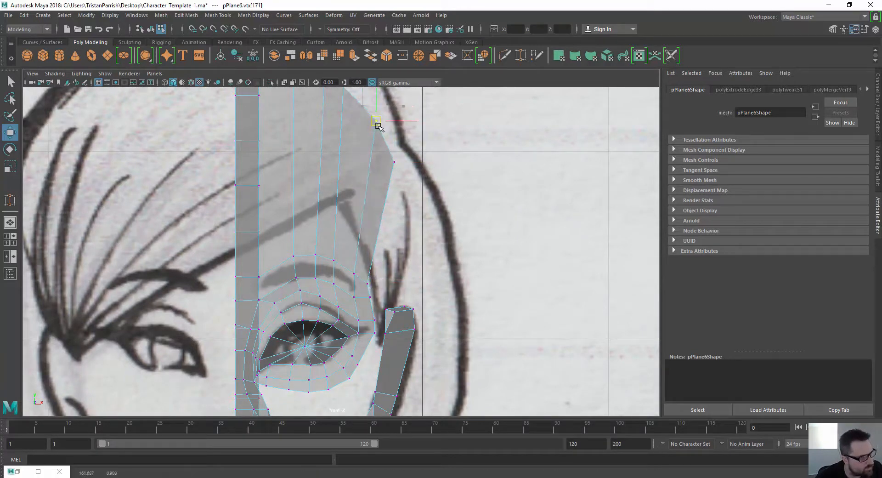
pyautogui.scroll(-5, 373, 126)
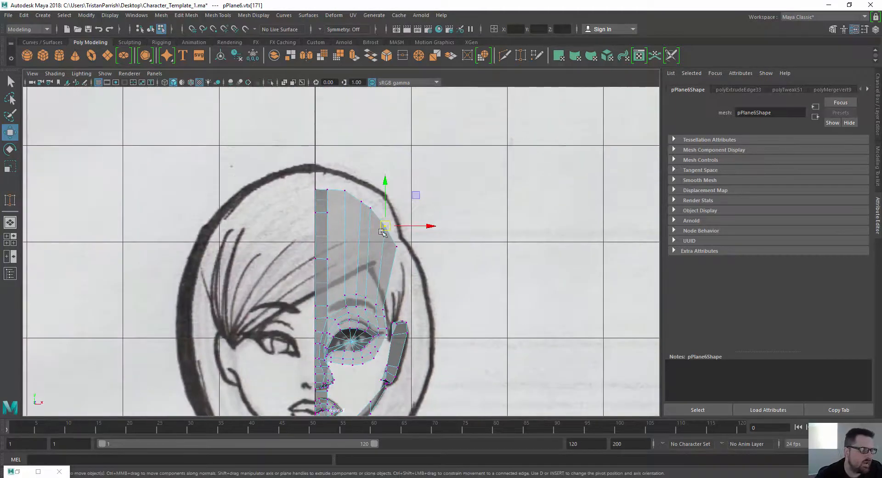
pyautogui.moveTo(372, 205); pyautogui.dragTo(361, 197)
pyautogui.click(361, 201)
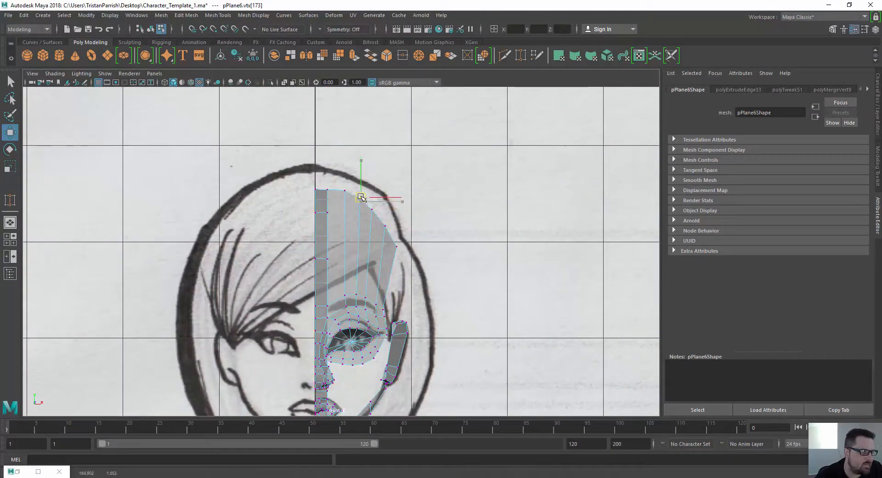
pyautogui.scroll(-5, 360, 202)
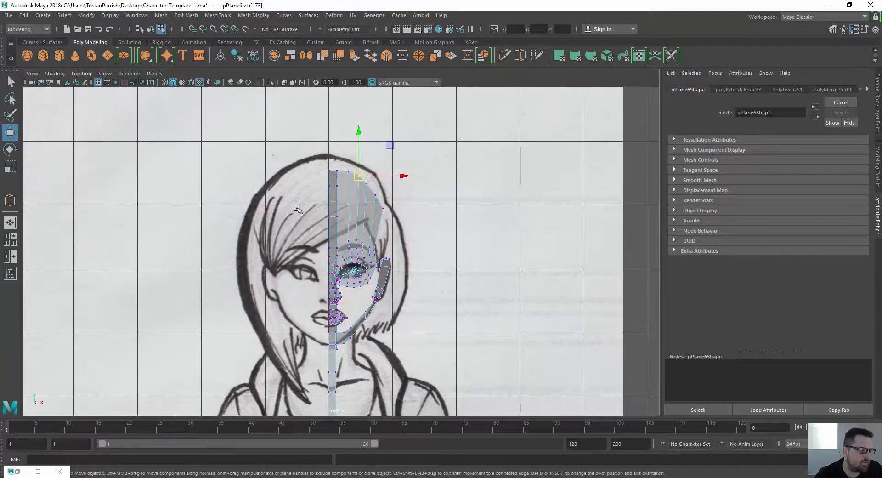
# - Insert two edge loops in side view across the long extruded faces between the brow and the crown
pyautogui.press('space')
pyautogui.keyDown('alt'); pyautogui.moveTo(466, 170); pyautogui.dragTo(441, 128, button='middle'); pyautogui.keyUp('alt')
pyautogui.scroll(-1, 444, 323)
pyautogui.keyDown('alt'); pyautogui.moveTo(442, 299); pyautogui.dragTo(458, 350, button='middle'); pyautogui.keyUp('alt')
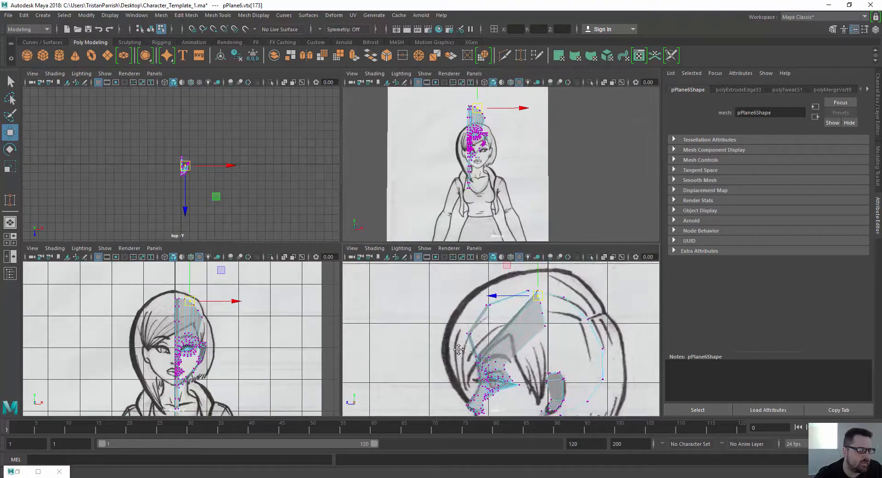
pyautogui.press('space')
pyautogui.scroll(1, 325, 239)
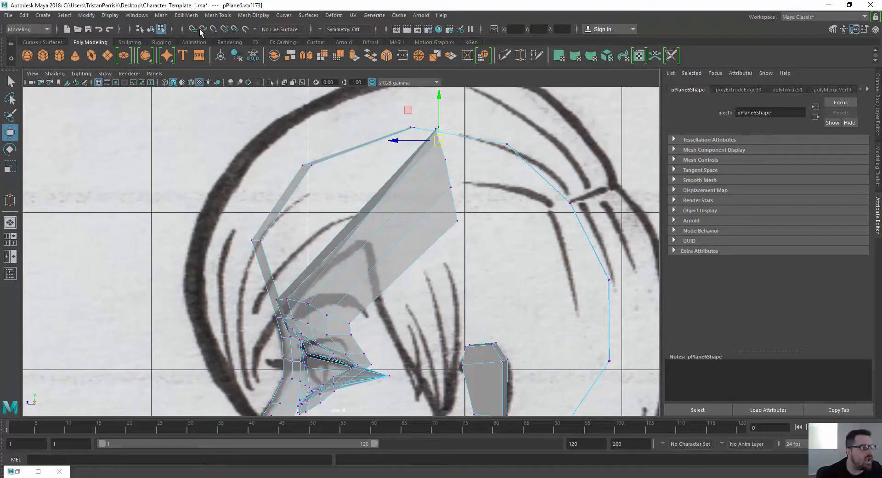
pyautogui.click(231, 18)
pyautogui.click(233, 85)
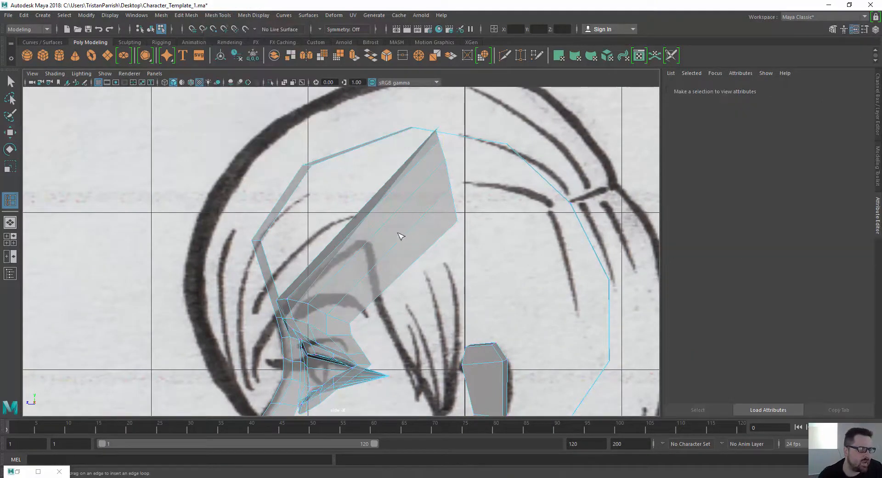
pyautogui.click(375, 210)
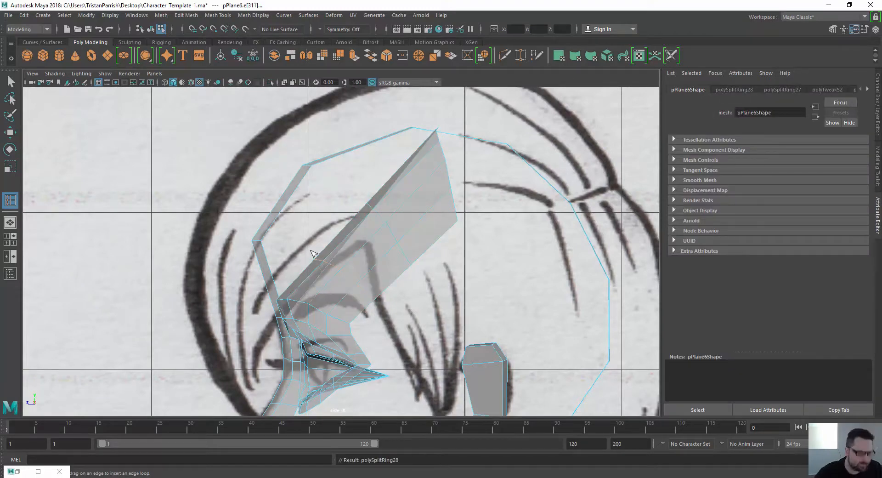
pyautogui.press('w')
pyautogui.scroll(4, 433, 128)
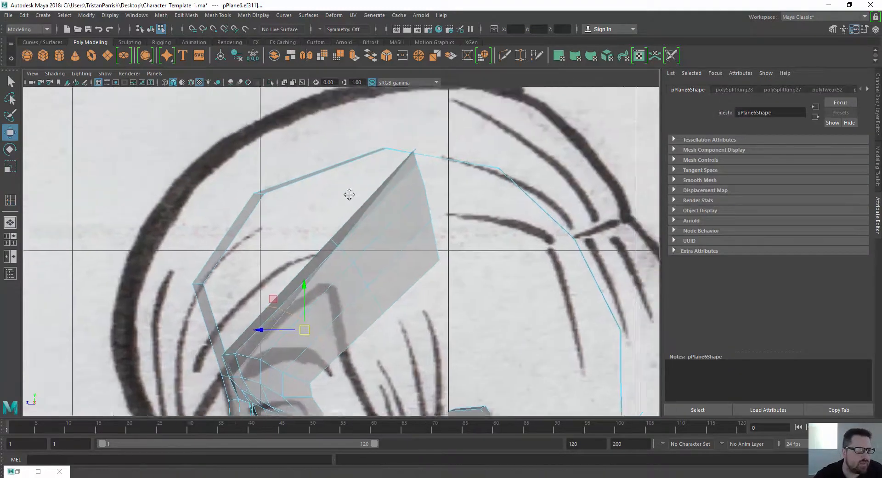
# - Move the upper and lower vertex rows of the inserted loops up and forward in side view to follow the forehead curve
pyautogui.scroll(-5, 312, 202)
pyautogui.press('space')
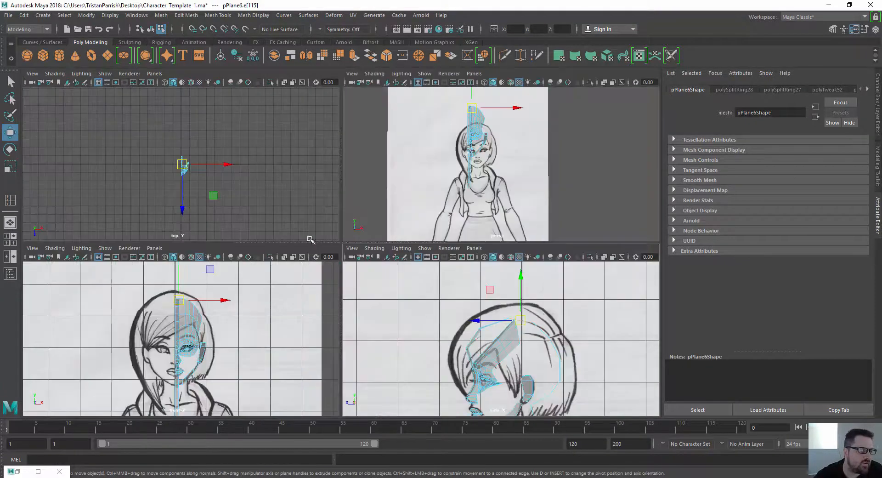
pyautogui.keyDown('alt'); pyautogui.moveTo(386, 138); pyautogui.dragTo(425, 143); pyautogui.keyUp('alt')
pyautogui.scroll(5, 425, 143)
pyautogui.scroll(5, 483, 319)
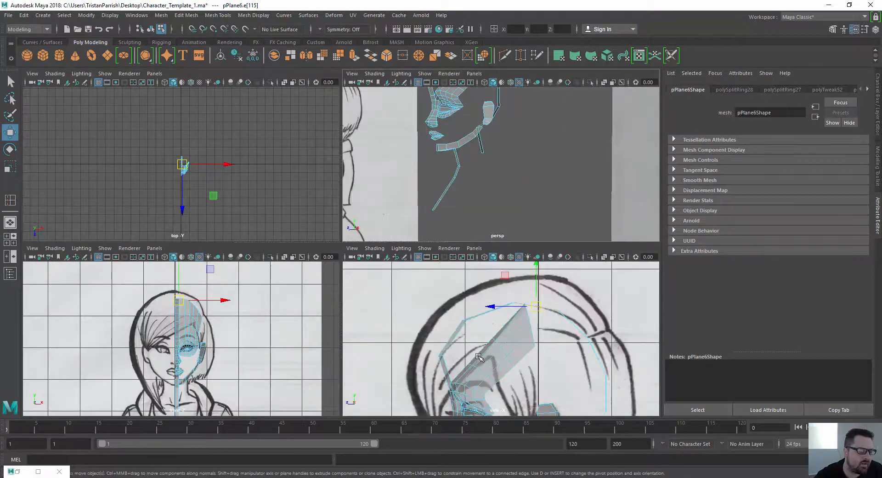
pyautogui.press('space')
pyautogui.scroll(1, 323, 241)
pyautogui.keyDown('alt'); pyautogui.moveTo(324, 241); pyautogui.dragTo(334, 197, button='middle'); pyautogui.keyUp('alt')
pyautogui.moveTo(364, 222); pyautogui.dragTo(341, 213, button='right')
pyautogui.moveTo(388, 274); pyautogui.dragTo(387, 275)
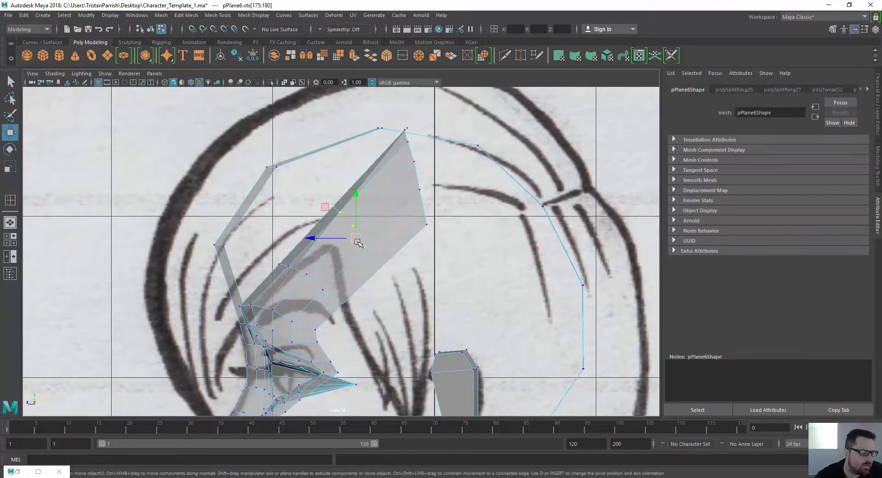
pyautogui.moveTo(358, 242); pyautogui.dragTo(301, 203)
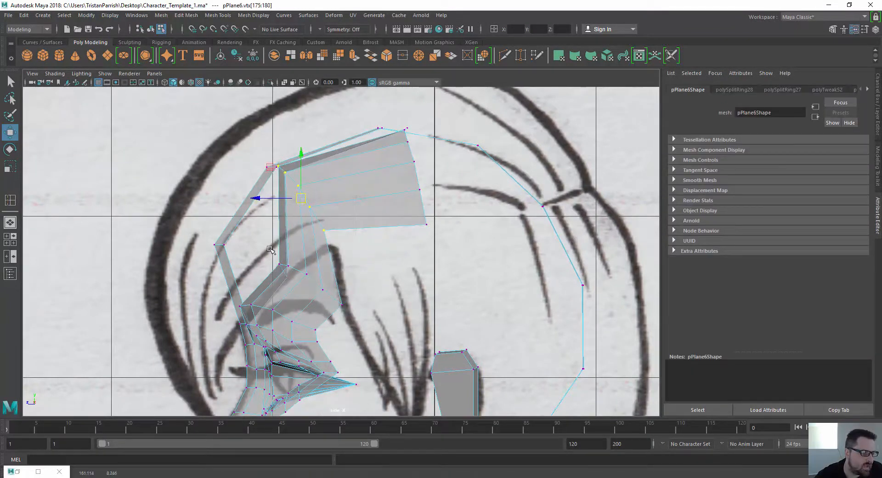
pyautogui.moveTo(267, 252); pyautogui.dragTo(337, 302)
pyautogui.moveTo(260, 287); pyautogui.dragTo(261, 266)
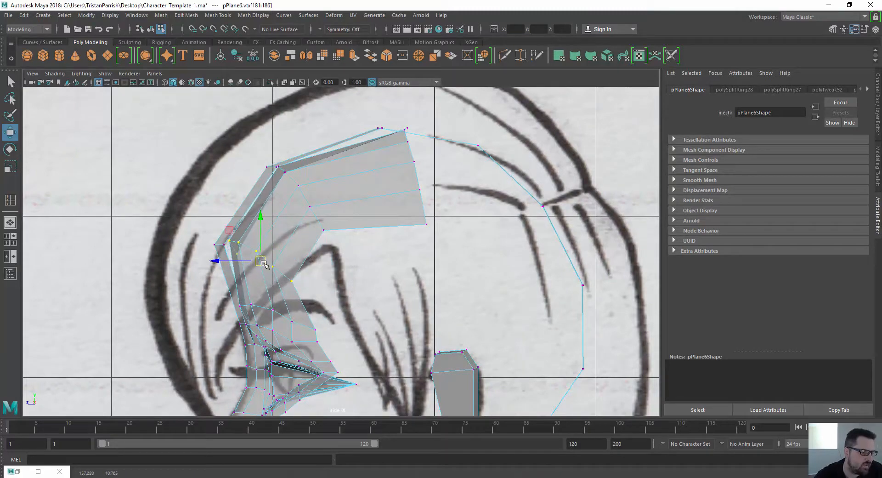
# - Examine the reshaped forehead and crown faces in perspective, checking the gap beside the central strip
pyautogui.scroll(-5, 262, 266)
pyautogui.scroll(-4, 272, 264)
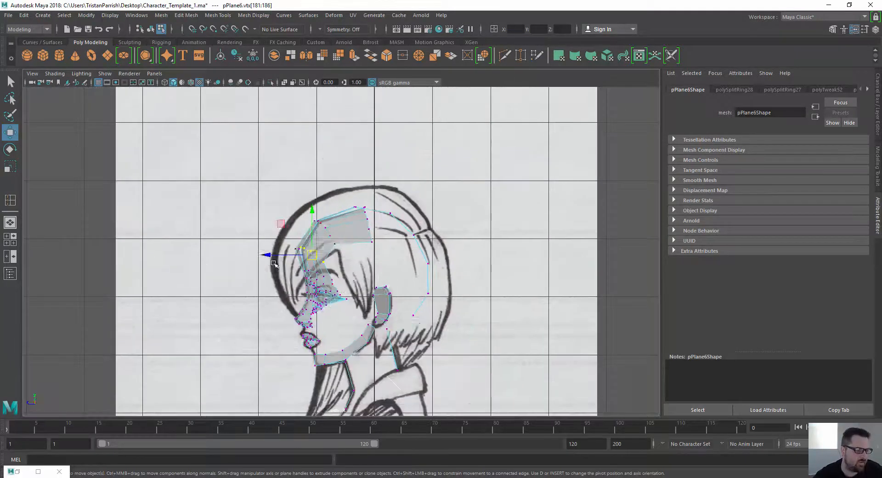
pyautogui.press('space')
pyautogui.keyDown('alt'); pyautogui.moveTo(510, 128); pyautogui.dragTo(519, 181, button='middle'); pyautogui.keyUp('alt')
pyautogui.scroll(-4, 508, 165)
pyautogui.keyDown('alt'); pyautogui.moveTo(508, 161); pyautogui.dragTo(420, 203); pyautogui.keyUp('alt')
pyautogui.press('space')
pyautogui.scroll(4, 462, 179)
pyautogui.keyDown('alt'); pyautogui.moveTo(425, 203); pyautogui.dragTo(406, 272, button='middle'); pyautogui.keyUp('alt')
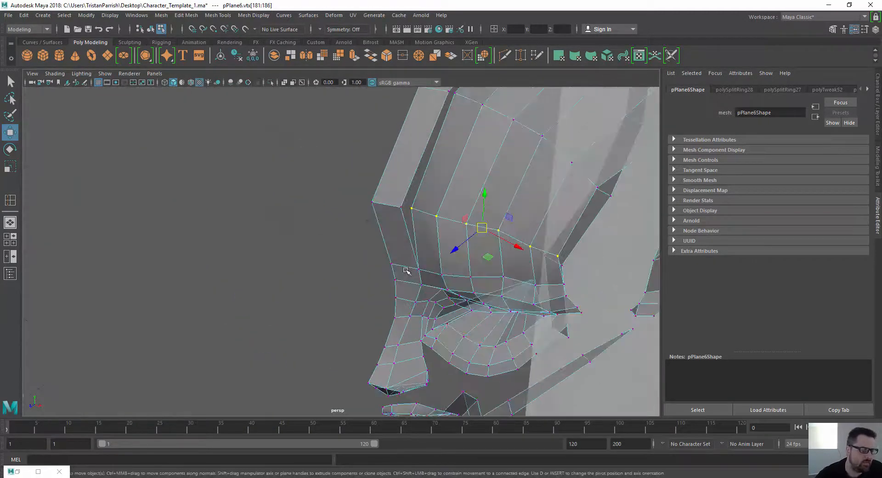
pyautogui.keyDown('alt'); pyautogui.moveTo(441, 225); pyautogui.dragTo(407, 241); pyautogui.keyUp('alt')
pyautogui.keyDown('alt'); pyautogui.moveTo(380, 259); pyautogui.dragTo(303, 274, button='middle'); pyautogui.keyUp('alt')
pyautogui.scroll(-2, 301, 264)
pyautogui.moveTo(359, 224)
pyautogui.keyDown('alt'); pyautogui.mouseDown()
pyautogui.moveTo(394, 168)
pyautogui.moveTo(345, 167)
pyautogui.mouseUp(); pyautogui.keyUp('alt')
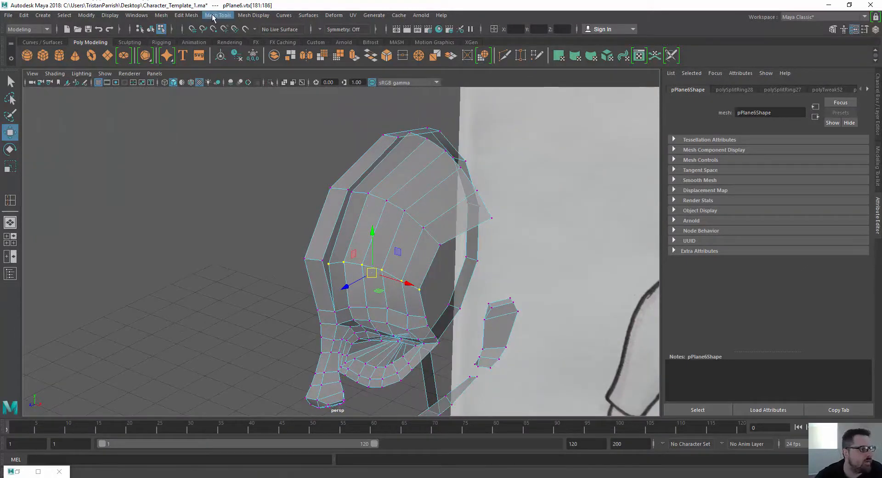
# - Weld the inner vertices of the forehead and crown faces to the adjacent central strip vertices with Target Weld
pyautogui.click(264, 169)
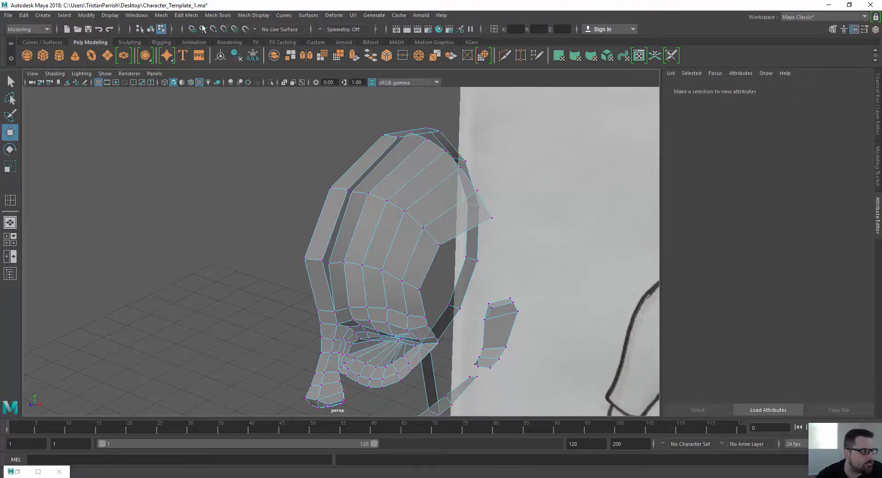
pyautogui.click(218, 15)
pyautogui.click(232, 167)
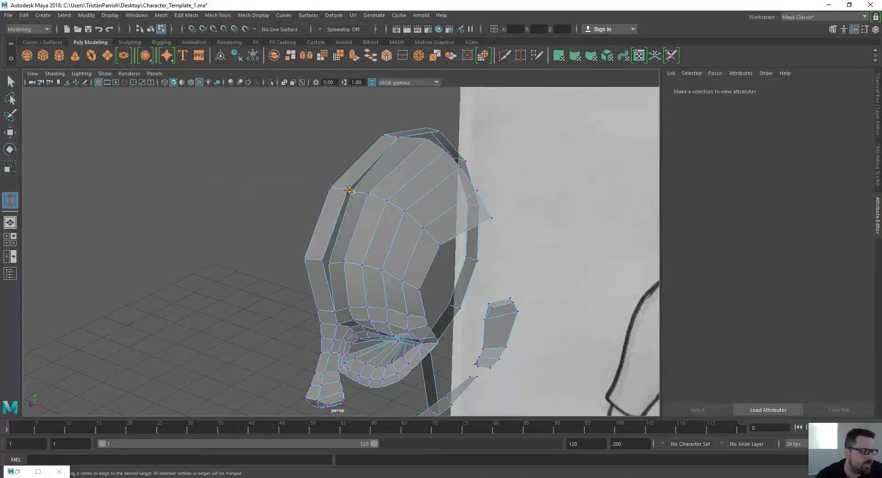
pyautogui.keyDown('alt'); pyautogui.moveTo(304, 272); pyautogui.dragTo(304, 214); pyautogui.keyUp('alt')
# - Reposition the central strip's forehead vertex so the profile flows evenly between the brow and the crown
pyautogui.press('w')
pyautogui.click(317, 221)
pyautogui.click(327, 183)
pyautogui.moveTo(305, 185); pyautogui.dragTo(266, 233)
pyautogui.click(281, 241)
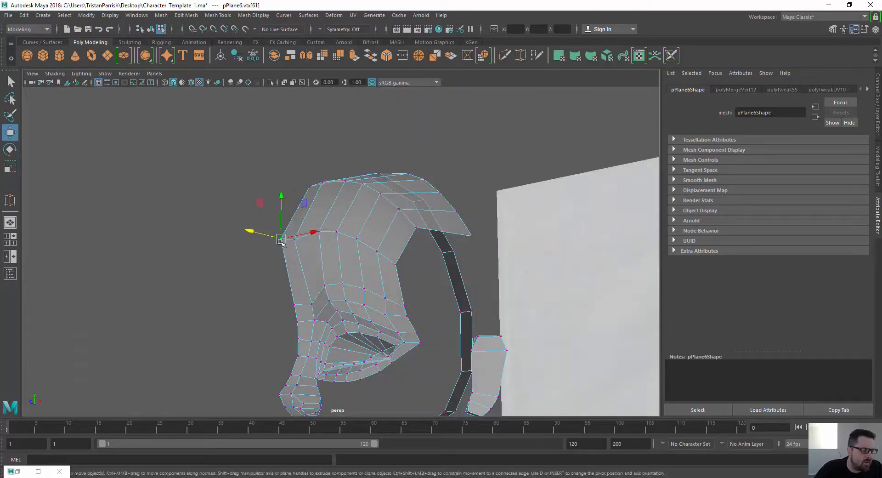
pyautogui.moveTo(283, 202); pyautogui.dragTo(281, 205)
pyautogui.moveTo(371, 250)
pyautogui.keyDown('alt'); pyautogui.mouseDown()
pyautogui.moveTo(349, 293)
pyautogui.moveTo(342, 229)
pyautogui.moveTo(281, 236)
pyautogui.moveTo(280, 189)
pyautogui.mouseUp(); pyautogui.keyUp('alt')
# - Adjust the vertices along the side of the crown row and the central forehead vertices to round out the forehead
pyautogui.click(228, 199)
pyautogui.moveTo(227, 198)
pyautogui.keyDown('alt'); pyautogui.mouseDown()
pyautogui.moveTo(358, 166)
pyautogui.moveTo(397, 181)
pyautogui.moveTo(423, 163)
pyautogui.moveTo(323, 238)
pyautogui.moveTo(256, 249)
pyautogui.moveTo(263, 240)
pyautogui.mouseUp(); pyautogui.keyUp('alt')
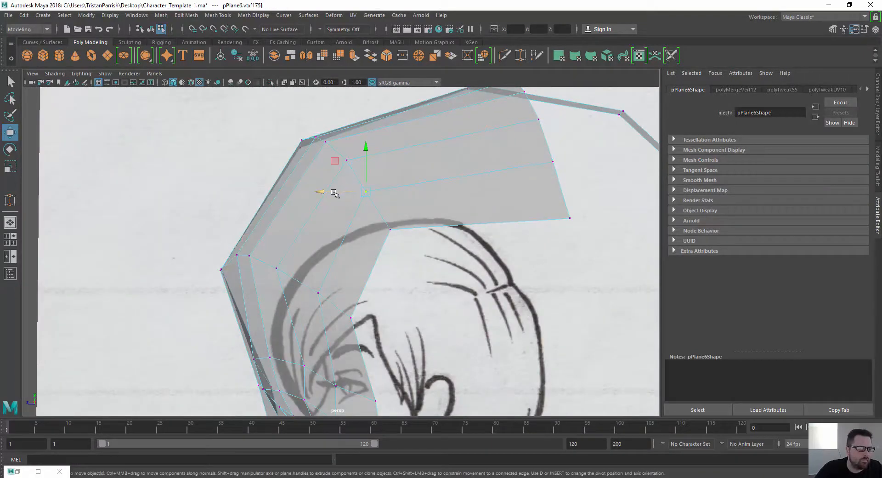
pyautogui.moveTo(335, 194)
pyautogui.mouseDown()
pyautogui.moveTo(342, 192)
pyautogui.moveTo(341, 226)
pyautogui.mouseUp()
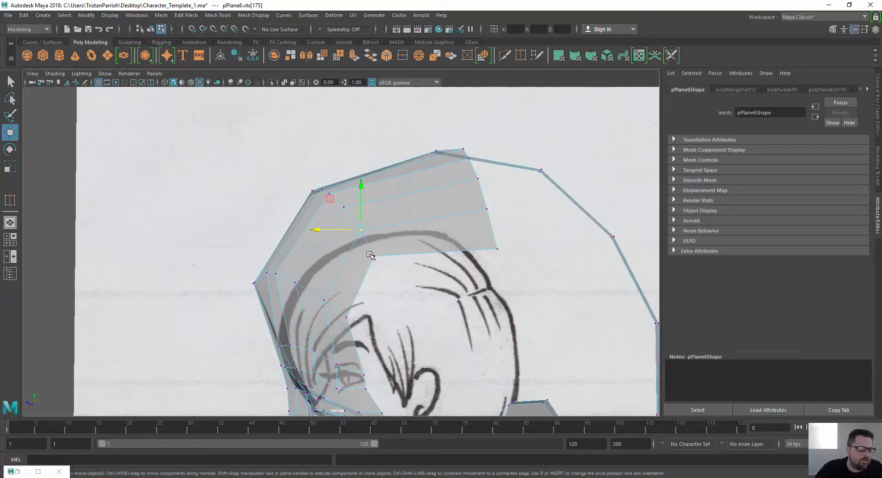
pyautogui.moveTo(331, 256)
pyautogui.mouseDown()
pyautogui.moveTo(238, 193)
pyautogui.moveTo(327, 186)
pyautogui.moveTo(270, 217)
pyautogui.mouseUp()
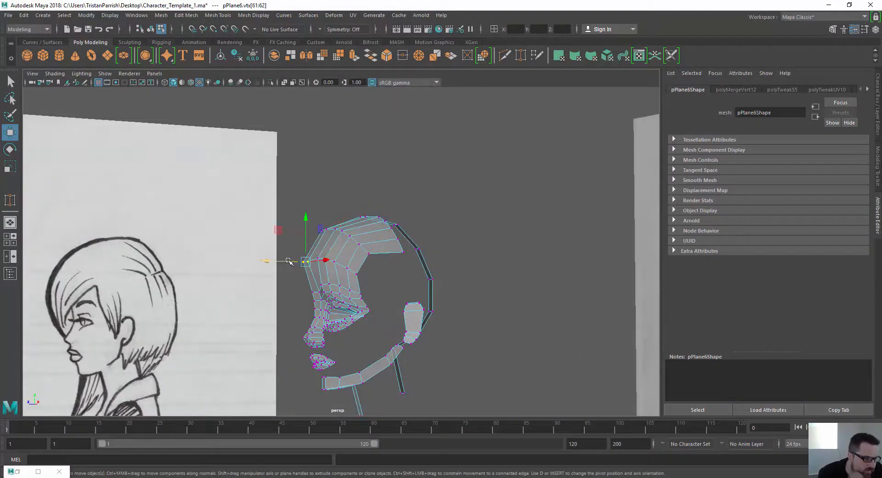
pyautogui.click(285, 238)
pyautogui.scroll(6, 235, 270)
pyautogui.scroll(-3, 174, 244)
pyautogui.moveTo(175, 244)
pyautogui.keyDown('alt'); pyautogui.mouseDown()
pyautogui.moveTo(199, 191)
pyautogui.moveTo(245, 249)
pyautogui.moveTo(273, 262)
pyautogui.mouseUp(); pyautogui.keyUp('alt')
pyautogui.click(227, 213)
# - Activate the Insert Edge Loop tool and enable Insert with edge flow in its settings
pyautogui.click(218, 15)
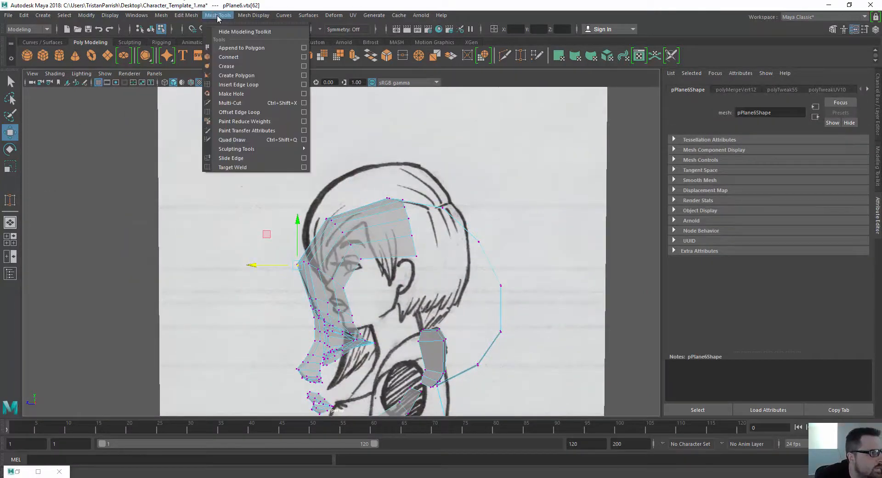
pyautogui.click(250, 85)
pyautogui.click(218, 16)
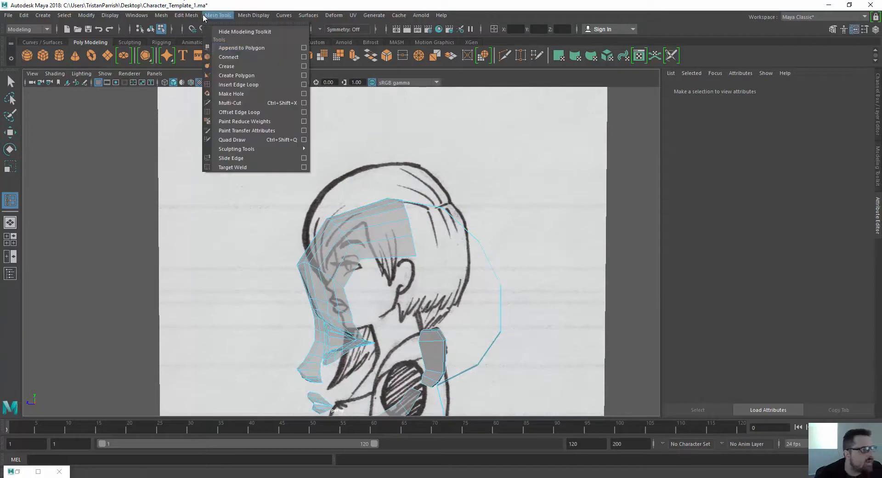
pyautogui.click(307, 85)
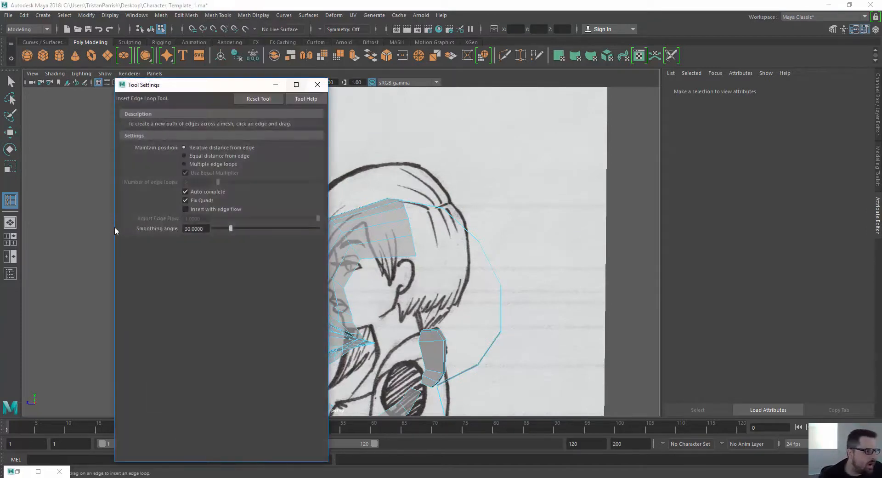
pyautogui.moveTo(169, 89); pyautogui.dragTo(123, 79)
pyautogui.click(218, 15)
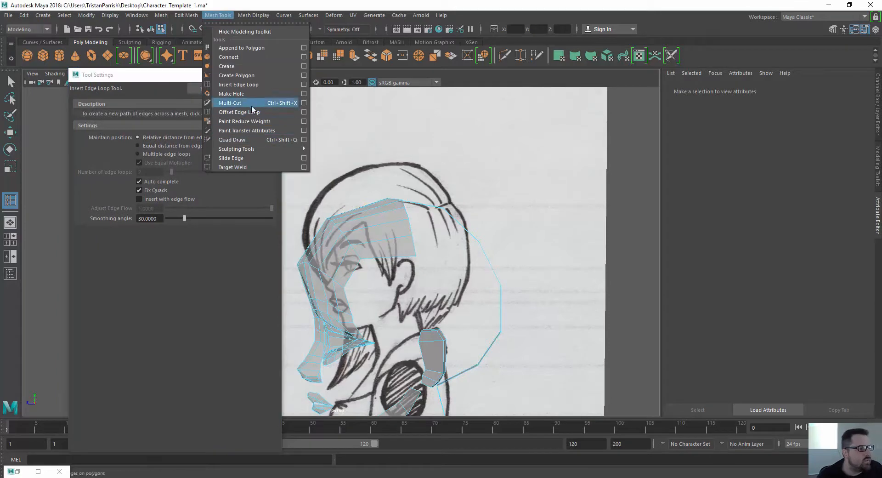
pyautogui.click(130, 75)
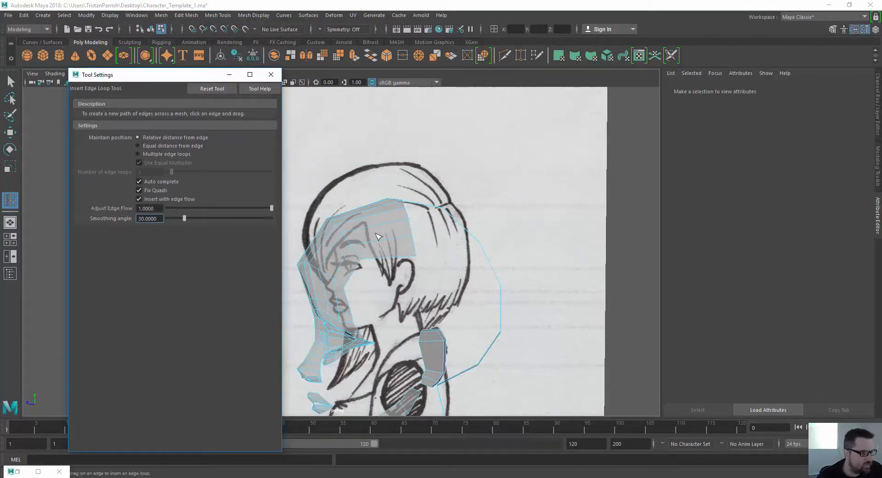
# - Insert three edge loops with edge flow across the forehead and crown faces
pyautogui.moveTo(378, 236); pyautogui.dragTo(379, 229)
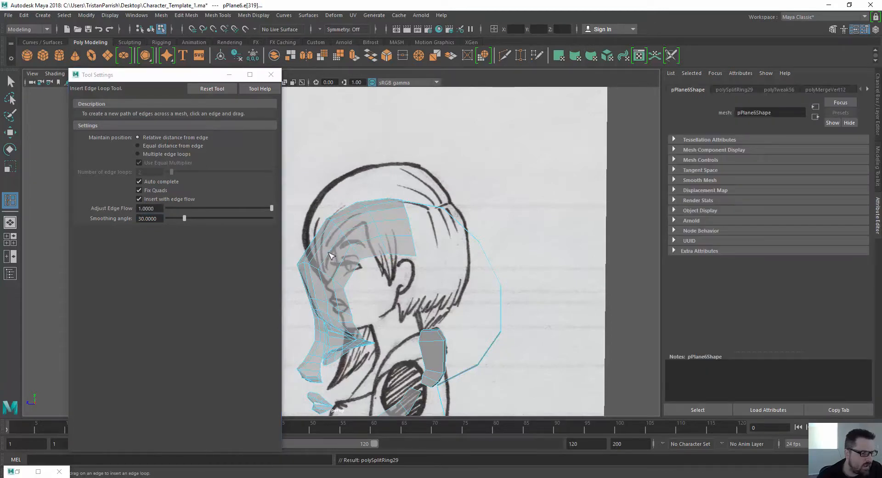
pyautogui.moveTo(311, 284)
pyautogui.keyDown('alt'); pyautogui.mouseDown()
pyautogui.moveTo(446, 175)
pyautogui.moveTo(395, 256)
pyautogui.moveTo(417, 246)
pyautogui.moveTo(393, 266)
pyautogui.moveTo(385, 241)
pyautogui.moveTo(345, 233)
pyautogui.moveTo(404, 236)
pyautogui.moveTo(433, 201)
pyautogui.moveTo(363, 241)
pyautogui.moveTo(420, 219)
pyautogui.moveTo(446, 177)
pyautogui.moveTo(464, 196)
pyautogui.mouseUp(); pyautogui.keyUp('alt')
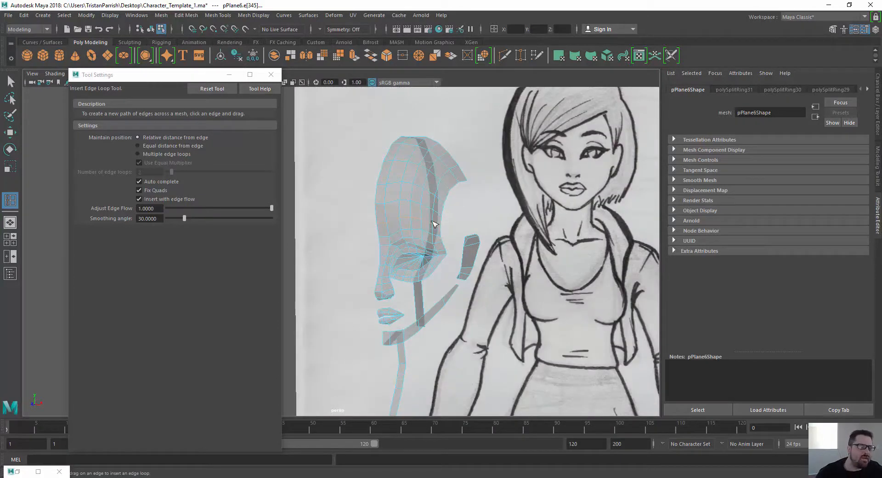
pyautogui.moveTo(490, 211)
pyautogui.keyDown('alt'); pyautogui.mouseDown()
pyautogui.moveTo(374, 195)
pyautogui.moveTo(359, 197)
pyautogui.moveTo(350, 231)
pyautogui.mouseUp(); pyautogui.keyUp('alt')
# - Extrude the rear border edges of the crown backward and down toward the back of the head
pyautogui.press('w')
pyautogui.scroll(3, 369, 183)
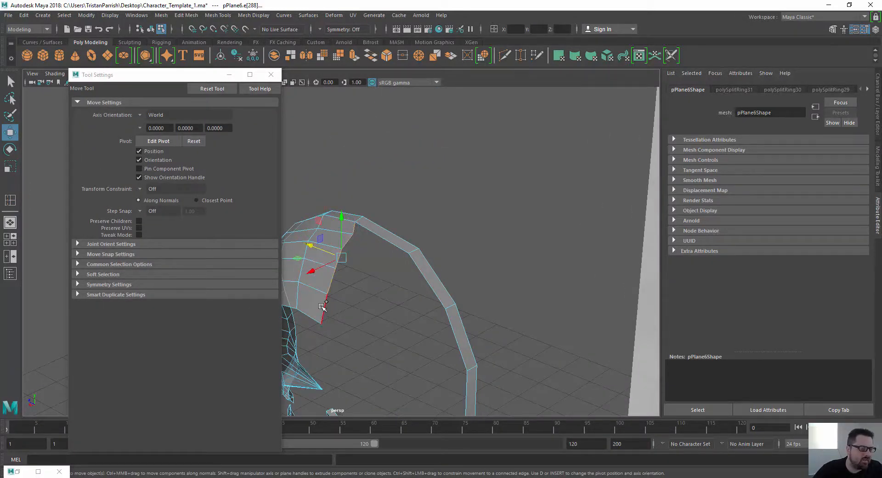
pyautogui.keyDown('alt'); pyautogui.moveTo(323, 307); pyautogui.dragTo(151, 184); pyautogui.keyUp('alt')
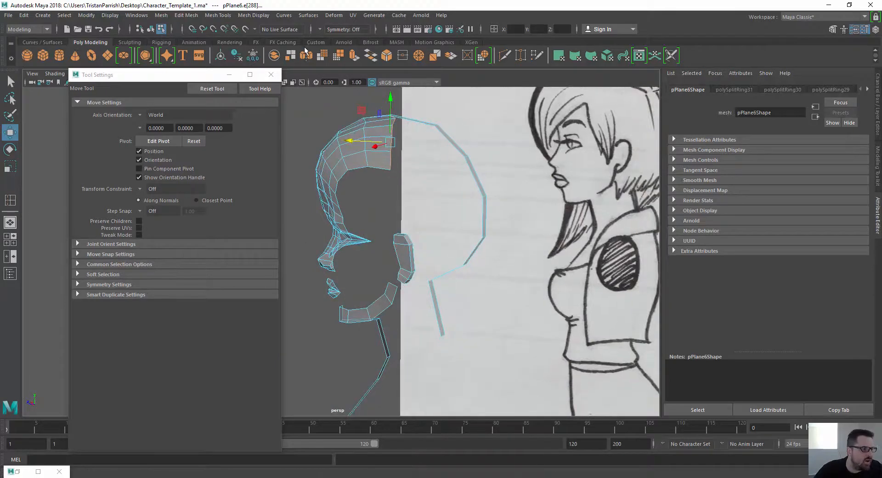
pyautogui.moveTo(188, 76); pyautogui.dragTo(151, 60)
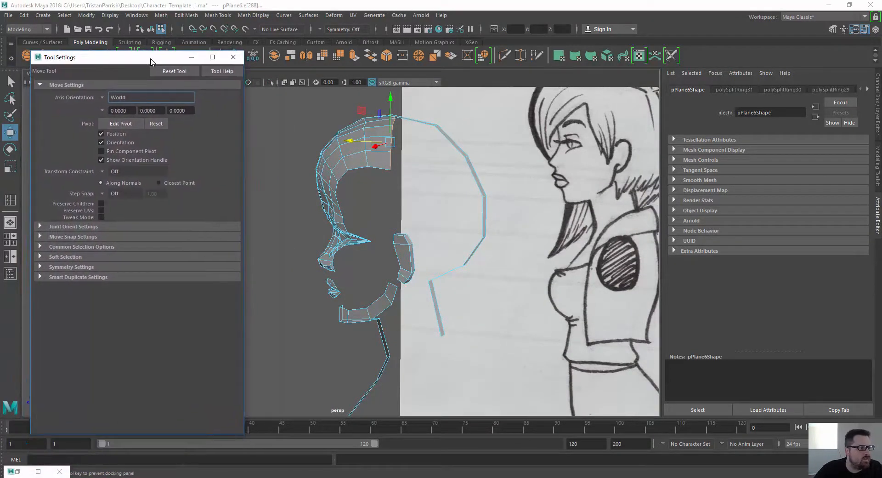
pyautogui.scroll(4, 328, 215)
pyautogui.keyDown('alt'); pyautogui.moveTo(328, 215); pyautogui.dragTo(325, 182); pyautogui.keyUp('alt')
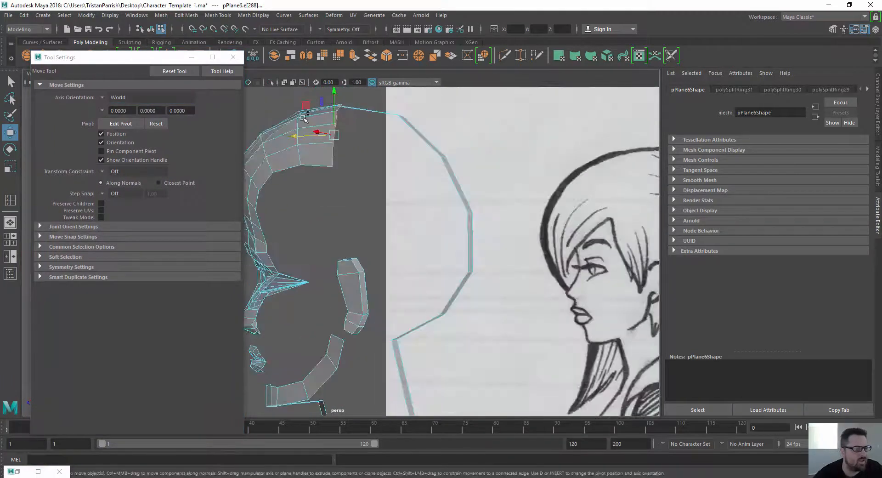
pyautogui.keyDown('shift'); pyautogui.moveTo(309, 104); pyautogui.dragTo(516, 252); pyautogui.keyUp('shift')
# - Rotate and flatten the extruded edges, and move them to meet the central strip at the back of the head
pyautogui.press('e')
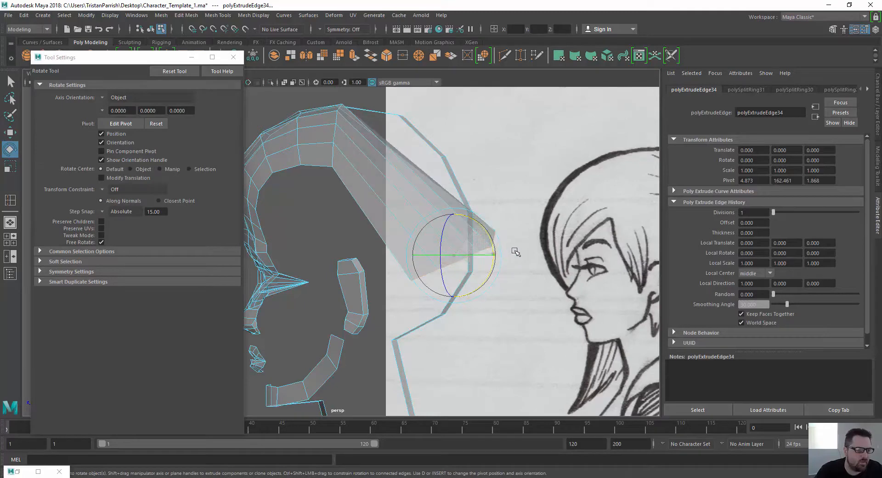
pyautogui.scroll(-3, 314, 233)
pyautogui.keyDown('alt'); pyautogui.moveTo(297, 215); pyautogui.dragTo(468, 210); pyautogui.keyUp('alt')
pyautogui.press('r')
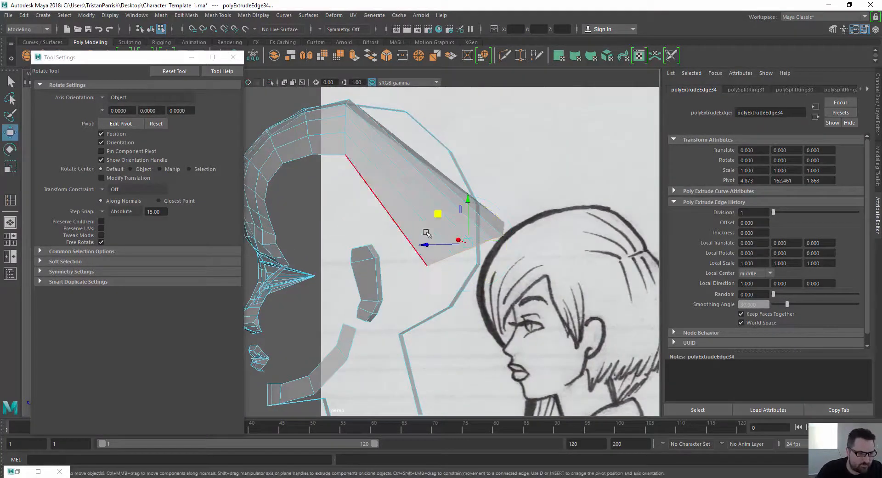
pyautogui.press('w')
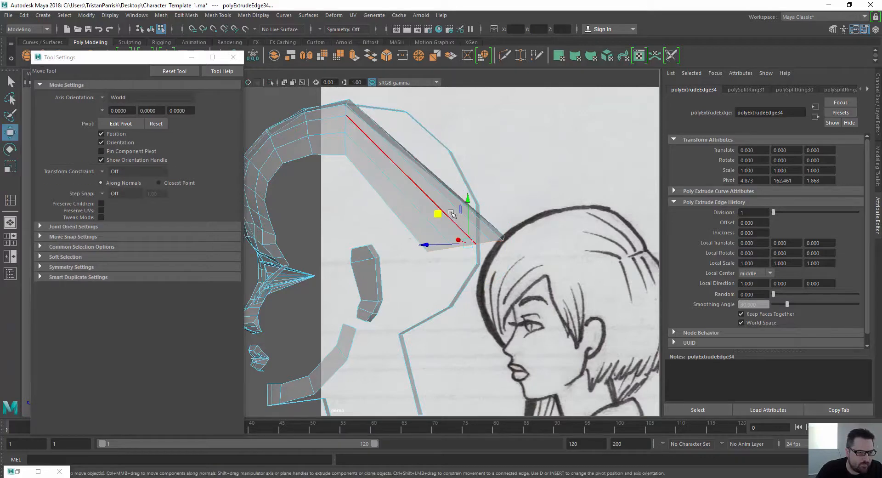
pyautogui.moveTo(410, 185)
pyautogui.keyDown('alt'); pyautogui.mouseDown()
pyautogui.moveTo(350, 197)
pyautogui.moveTo(350, 252)
pyautogui.moveTo(450, 246)
pyautogui.mouseUp(); pyautogui.keyUp('alt')
pyautogui.press('r')
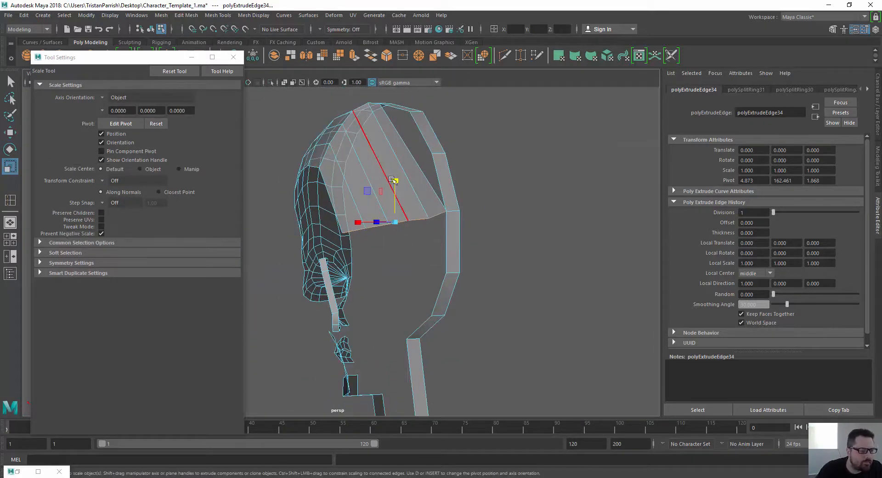
pyautogui.press('w')
pyautogui.moveTo(397, 213)
pyautogui.mouseDown()
pyautogui.moveTo(397, 196)
pyautogui.moveTo(296, 220)
pyautogui.moveTo(360, 212)
pyautogui.moveTo(339, 183)
pyautogui.moveTo(359, 190)
pyautogui.moveTo(395, 179)
pyautogui.moveTo(349, 210)
pyautogui.moveTo(341, 199)
pyautogui.mouseUp()
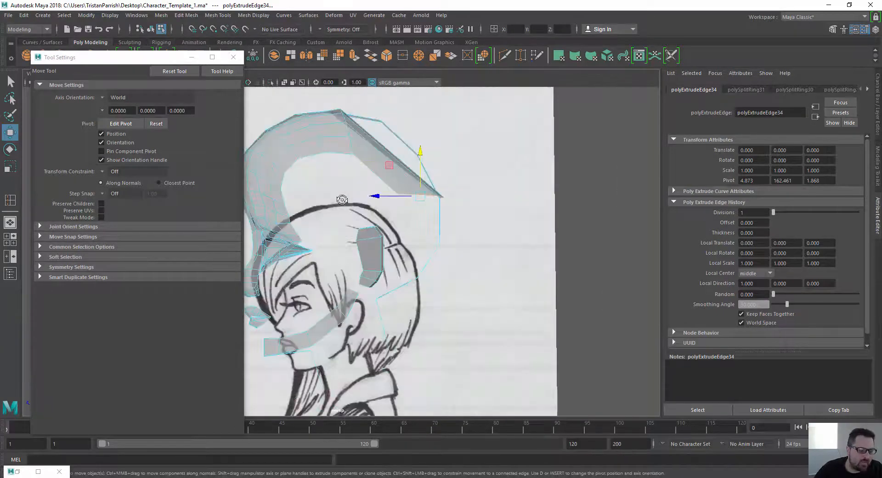
# - Extrude the rear border edges down to the nape behind the ear, and rotate and scale the new border level
pyautogui.keyDown('shift'); pyautogui.moveTo(419, 155); pyautogui.dragTo(386, 259); pyautogui.keyUp('shift')
pyautogui.keyDown('alt'); pyautogui.moveTo(427, 287); pyautogui.dragTo(398, 334); pyautogui.keyUp('alt')
pyautogui.press('e')
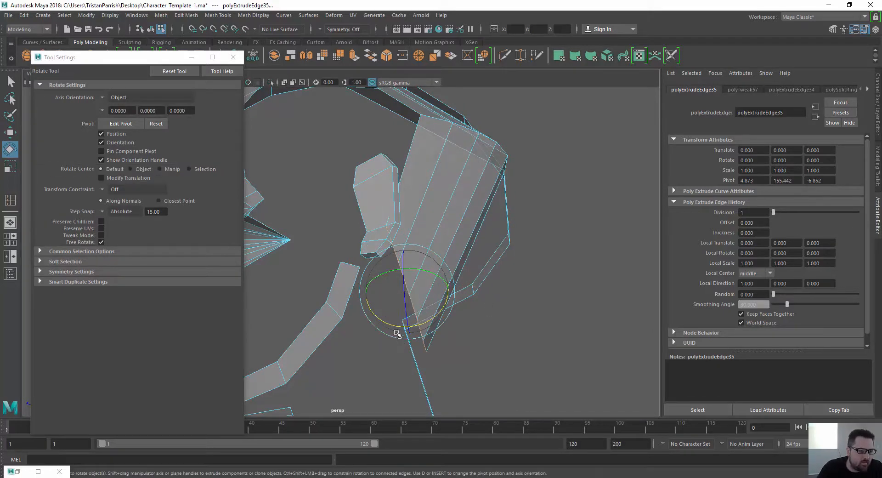
pyautogui.press('w')
pyautogui.press('q')
pyautogui.press('w')
pyautogui.keyDown('alt'); pyautogui.moveTo(385, 301); pyautogui.dragTo(329, 318); pyautogui.keyUp('alt')
pyautogui.press('r')
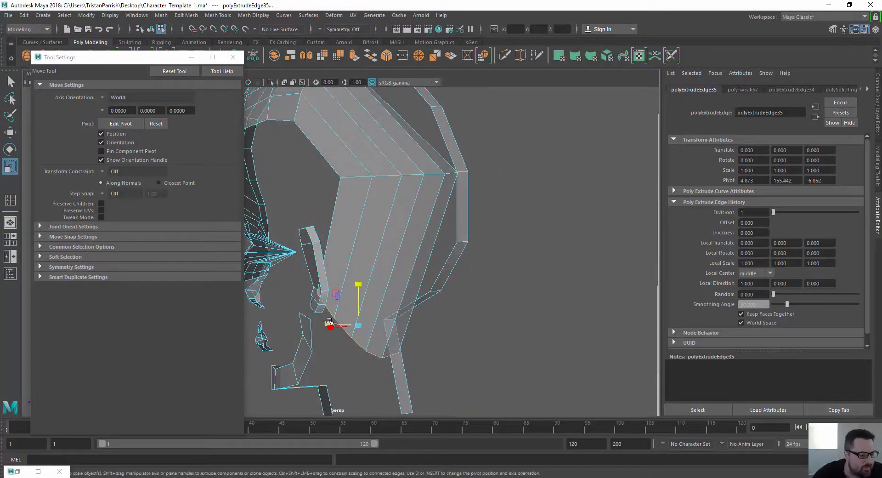
pyautogui.press('w')
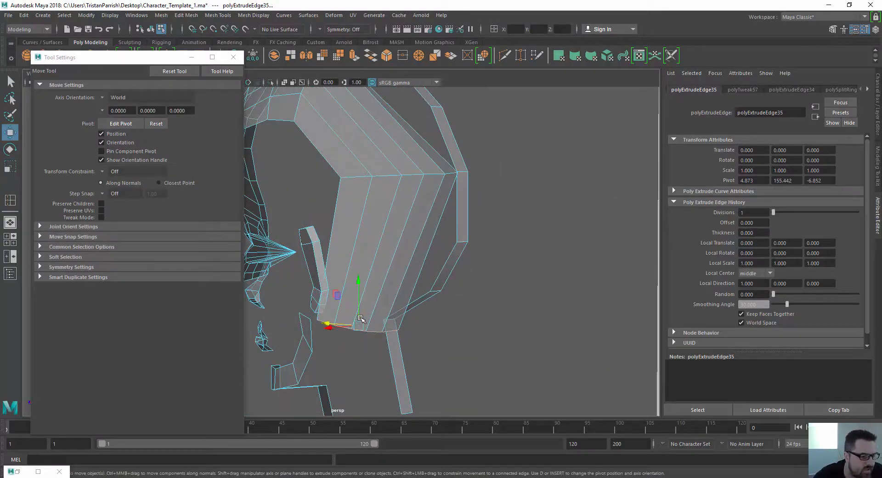
# - Scale and move the new lower border edges to line up between the ear and the nape strip
pyautogui.keyDown('alt'); pyautogui.moveTo(359, 318); pyautogui.dragTo(336, 257); pyautogui.keyUp('alt')
pyautogui.moveTo(361, 264); pyautogui.dragTo(413, 272)
pyautogui.press('r')
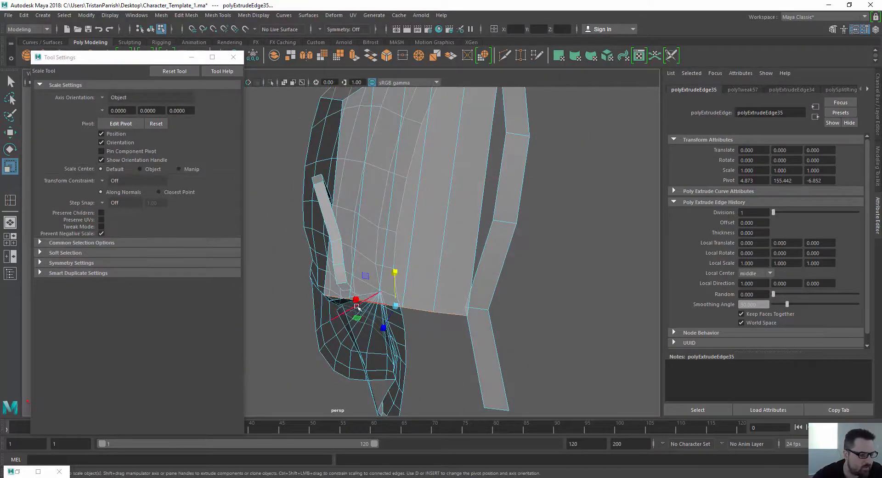
pyautogui.click(363, 301)
pyautogui.press('w')
pyautogui.moveTo(364, 302); pyautogui.dragTo(376, 307)
pyautogui.moveTo(405, 279)
pyautogui.mouseDown()
pyautogui.moveTo(406, 267)
pyautogui.moveTo(382, 286)
pyautogui.moveTo(413, 285)
pyautogui.moveTo(395, 292)
pyautogui.moveTo(351, 252)
pyautogui.mouseUp()
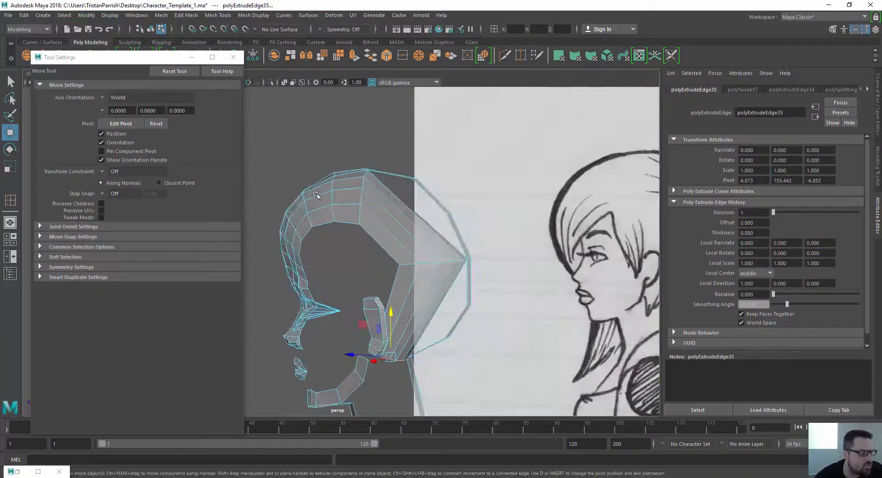
# - Insert four edge loops across the long faces at the back of the head, between the crown and the nape
pyautogui.click(207, 17)
pyautogui.click(232, 86)
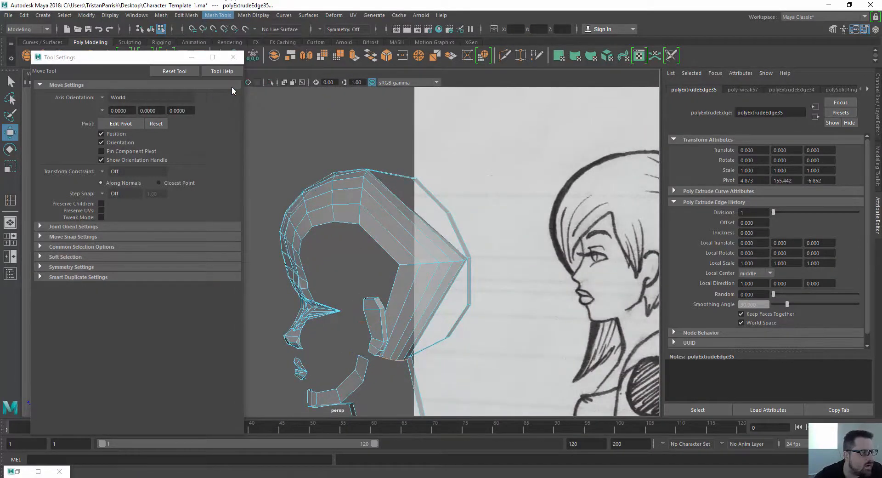
pyautogui.click(372, 236)
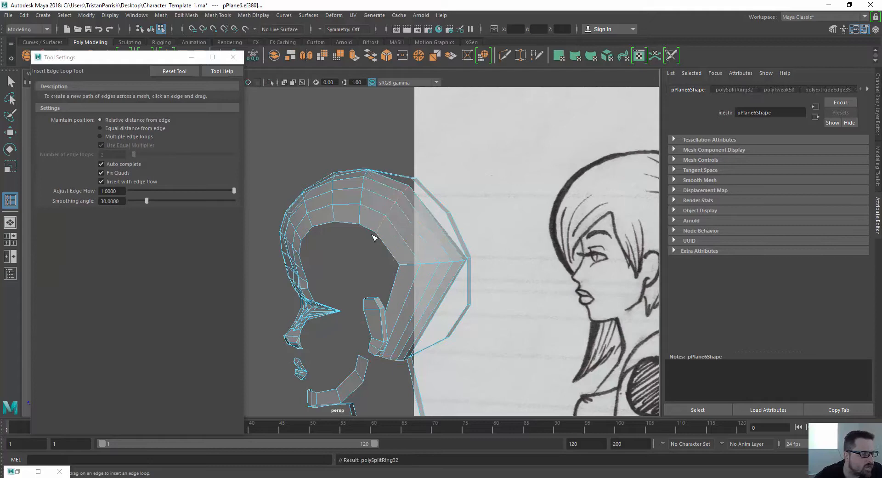
pyautogui.click(391, 251)
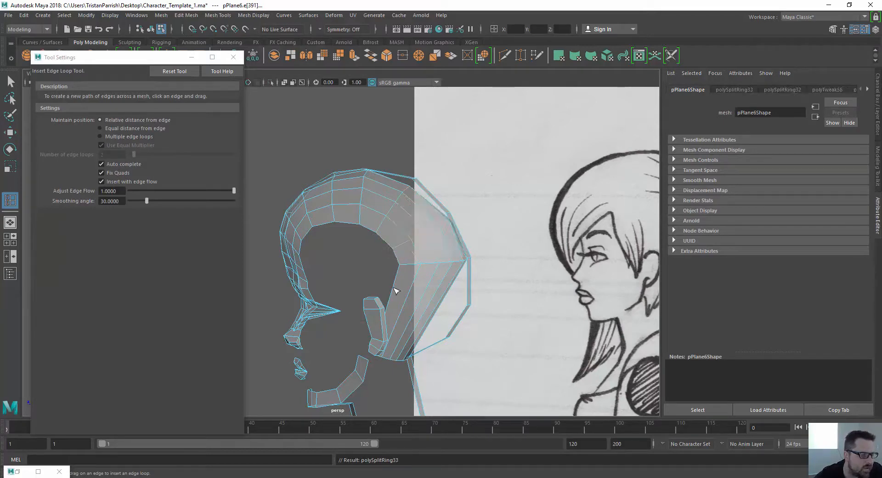
pyautogui.press('F8')
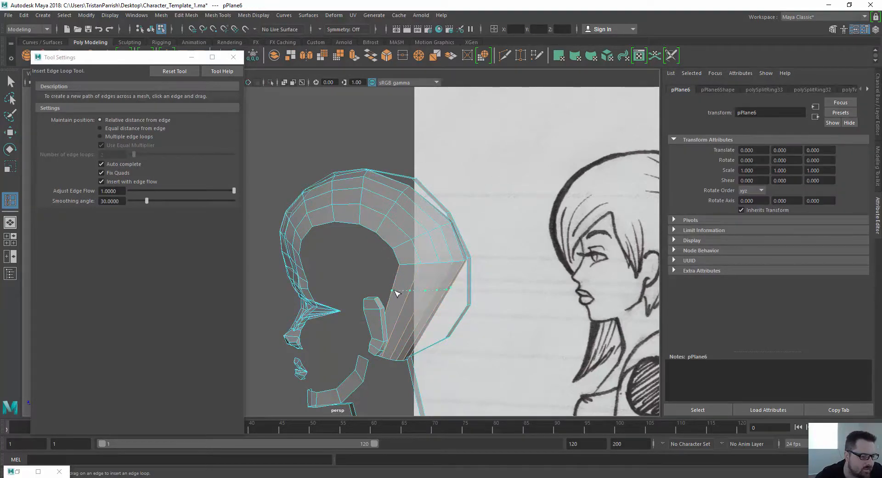
pyautogui.click(396, 292)
pyautogui.scroll(5, 371, 248)
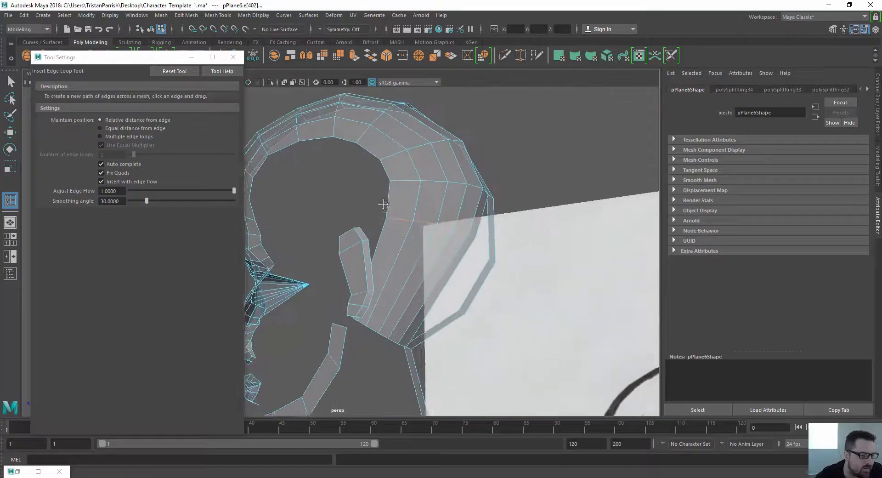
pyautogui.click(377, 272)
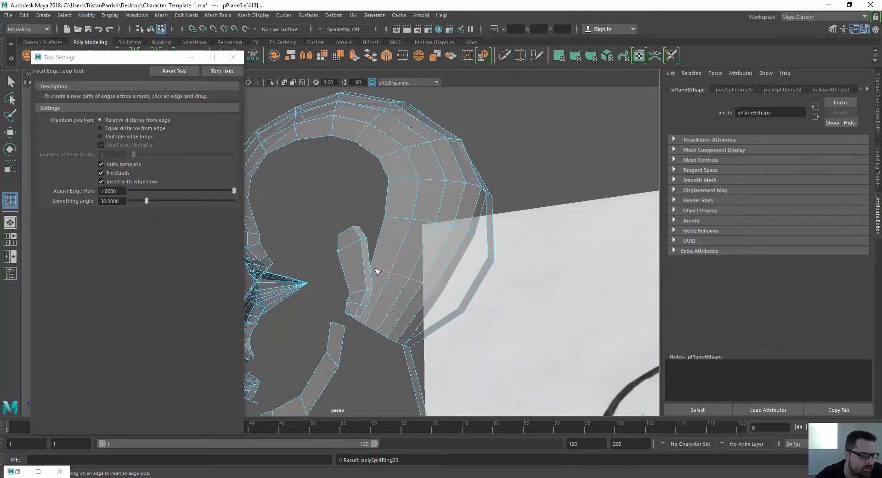
# - Move the newly inserted edge loops behind the ear to round out the lower back of the head
pyautogui.press('w')
pyautogui.scroll(3, 465, 314)
pyautogui.keyDown('alt'); pyautogui.moveTo(431, 257); pyautogui.dragTo(390, 239); pyautogui.keyUp('alt')
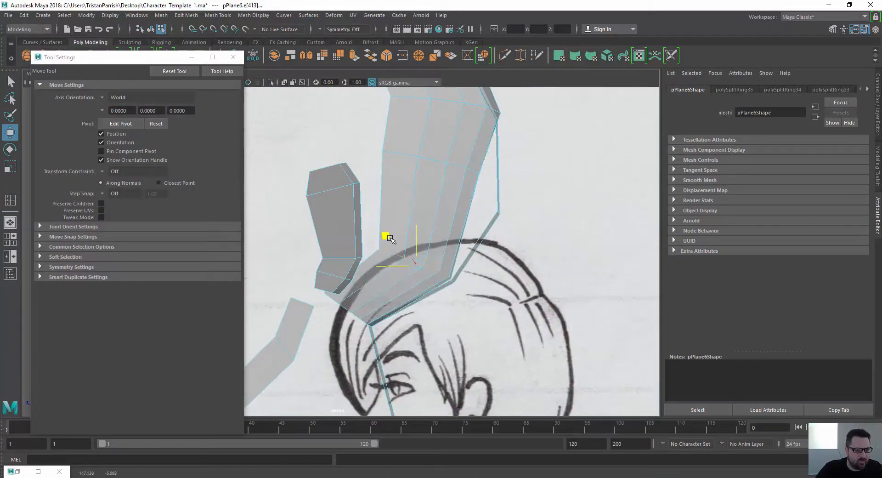
pyautogui.click(454, 165)
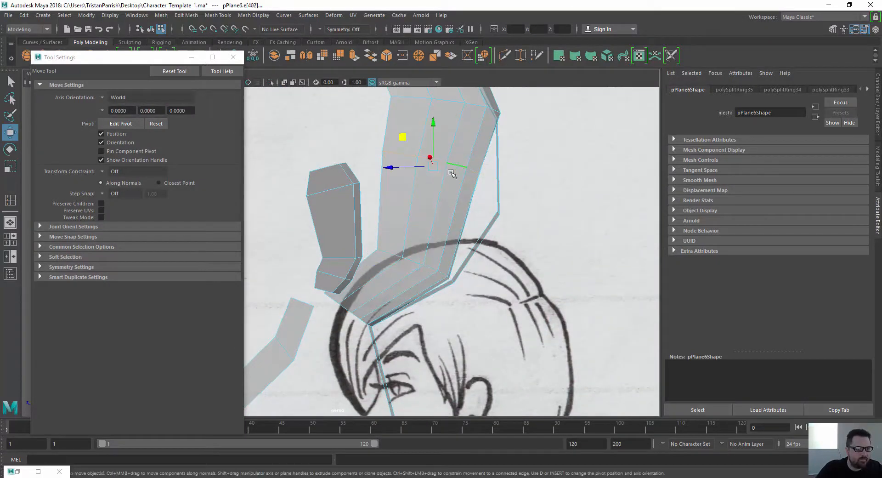
pyautogui.moveTo(403, 142)
pyautogui.mouseDown()
pyautogui.moveTo(421, 174)
pyautogui.moveTo(339, 197)
pyautogui.moveTo(425, 197)
pyautogui.moveTo(320, 237)
pyautogui.moveTo(346, 185)
pyautogui.moveTo(246, 156)
pyautogui.mouseUp()
pyautogui.scroll(-3, 406, 166)
# - Target-weld the side surface's vertices to the central strip's vertices from the crown down to the nape
pyautogui.click(217, 15)
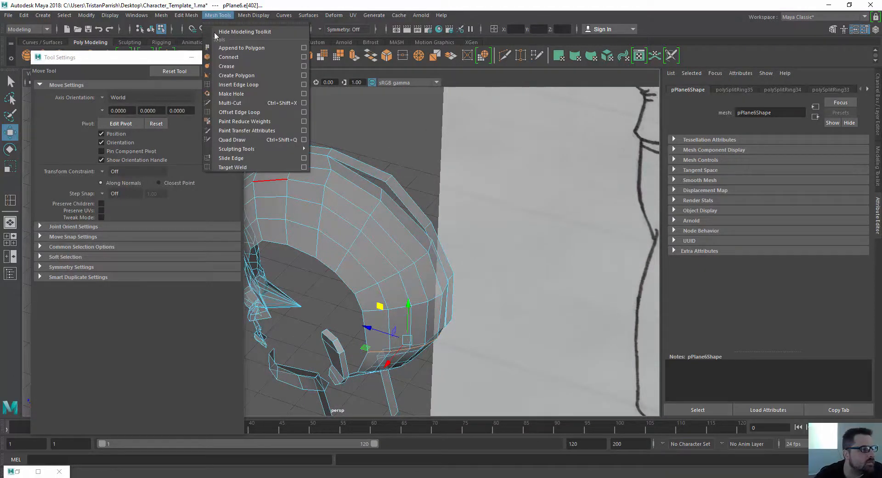
pyautogui.click(233, 167)
pyautogui.moveTo(370, 189); pyautogui.dragTo(329, 188, button='right')
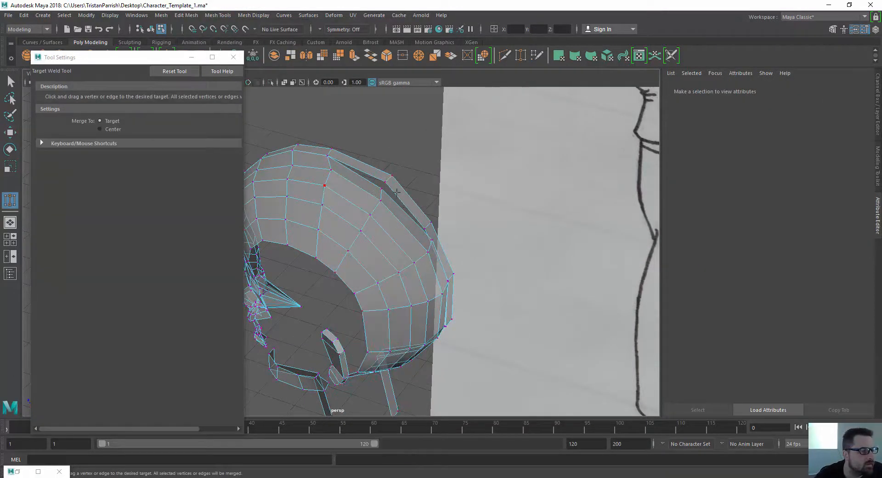
pyautogui.moveTo(386, 182); pyautogui.dragTo(382, 188)
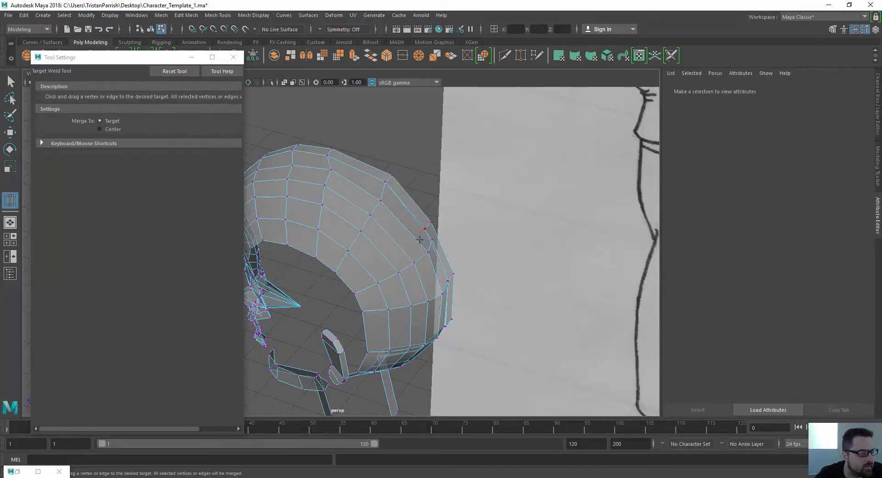
pyautogui.keyDown('alt'); pyautogui.moveTo(420, 239); pyautogui.dragTo(378, 235); pyautogui.keyUp('alt')
pyautogui.keyDown('alt'); pyautogui.moveTo(335, 254); pyautogui.dragTo(409, 248); pyautogui.keyUp('alt')
pyautogui.scroll(3, 421, 262)
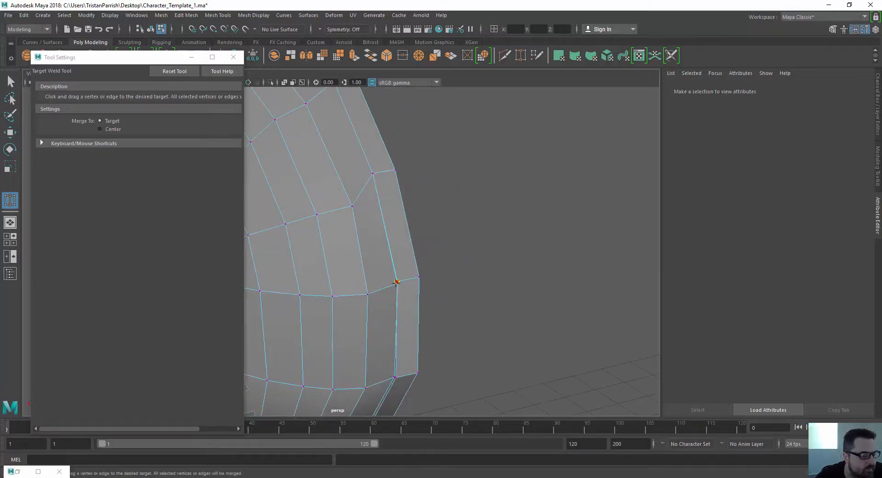
pyautogui.keyDown('alt'); pyautogui.moveTo(374, 284); pyautogui.dragTo(389, 179); pyautogui.keyUp('alt')
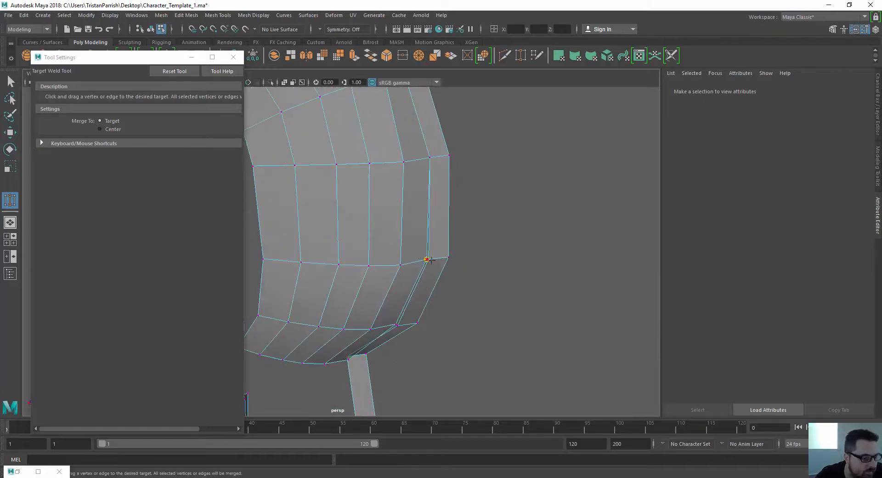
pyautogui.keyDown('alt'); pyautogui.moveTo(375, 323); pyautogui.dragTo(437, 239); pyautogui.keyUp('alt')
pyautogui.keyDown('alt'); pyautogui.moveTo(336, 246); pyautogui.dragTo(361, 334); pyautogui.keyUp('alt')
# - Select the two vertices beside the center line on top of the head and reposition them to smooth the crown's curve
pyautogui.press('w')
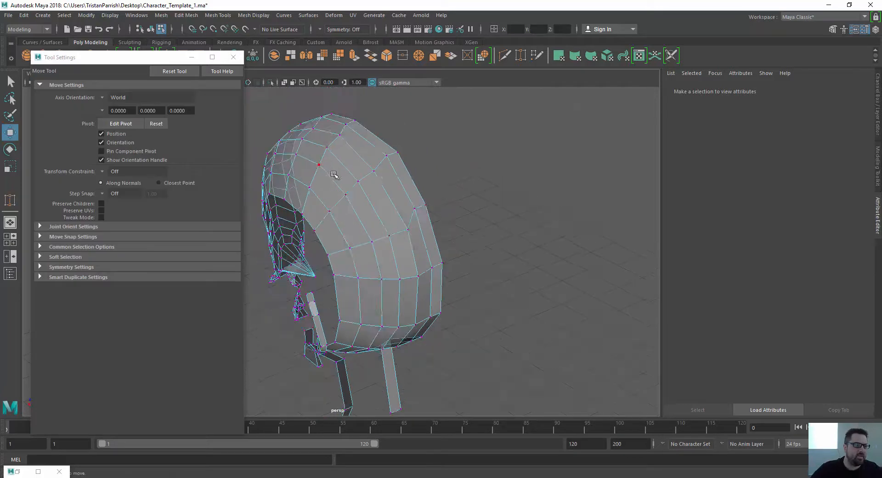
pyautogui.moveTo(335, 177)
pyautogui.keyDown('alt'); pyautogui.mouseDown()
pyautogui.moveTo(443, 246)
pyautogui.moveTo(409, 238)
pyautogui.moveTo(594, 218)
pyautogui.mouseUp(); pyautogui.keyUp('alt')
pyautogui.keyDown('alt'); pyautogui.moveTo(409, 221); pyautogui.dragTo(393, 245, button='middle'); pyautogui.keyUp('alt')
pyautogui.keyDown('alt'); pyautogui.moveTo(393, 245); pyautogui.dragTo(373, 270); pyautogui.keyUp('alt')
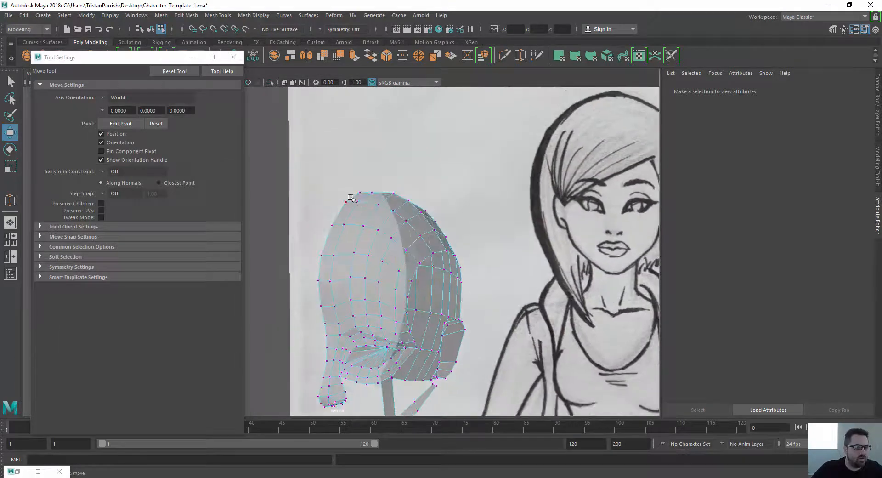
pyautogui.click(354, 200)
pyautogui.moveTo(320, 194); pyautogui.dragTo(351, 205)
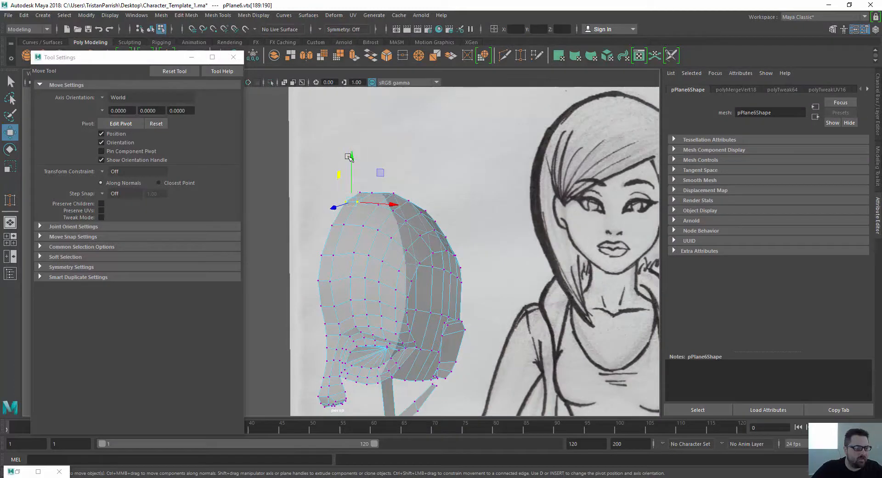
pyautogui.moveTo(349, 157); pyautogui.dragTo(351, 160)
pyautogui.keyDown('alt'); pyautogui.moveTo(381, 174); pyautogui.dragTo(296, 214); pyautogui.keyUp('alt')
pyautogui.moveTo(420, 179); pyautogui.dragTo(427, 176)
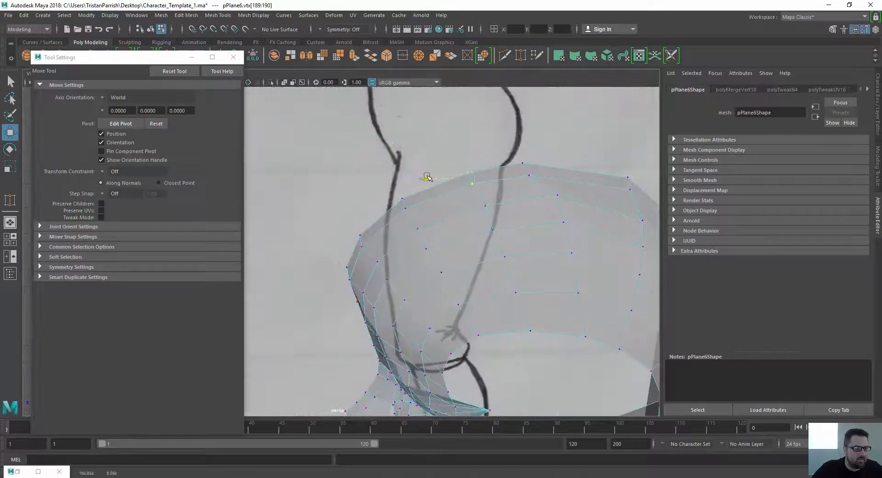
pyautogui.keyDown('alt'); pyautogui.moveTo(513, 175); pyautogui.dragTo(470, 168); pyautogui.keyUp('alt')
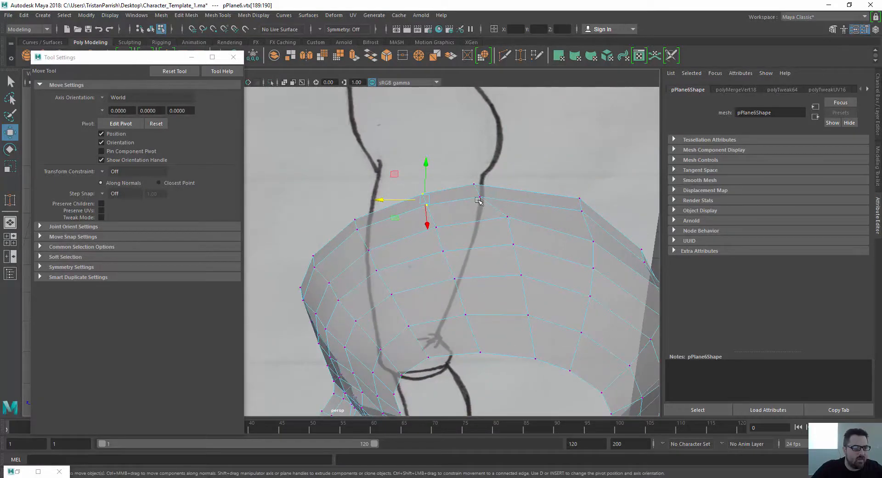
# - Adjust the vertices behind the top of the crown, including their height, to even out the upper surface
pyautogui.moveTo(484, 204); pyautogui.dragTo(470, 180)
pyautogui.moveTo(433, 189); pyautogui.dragTo(439, 209)
pyautogui.moveTo(465, 162); pyautogui.dragTo(448, 168)
pyautogui.click(446, 212)
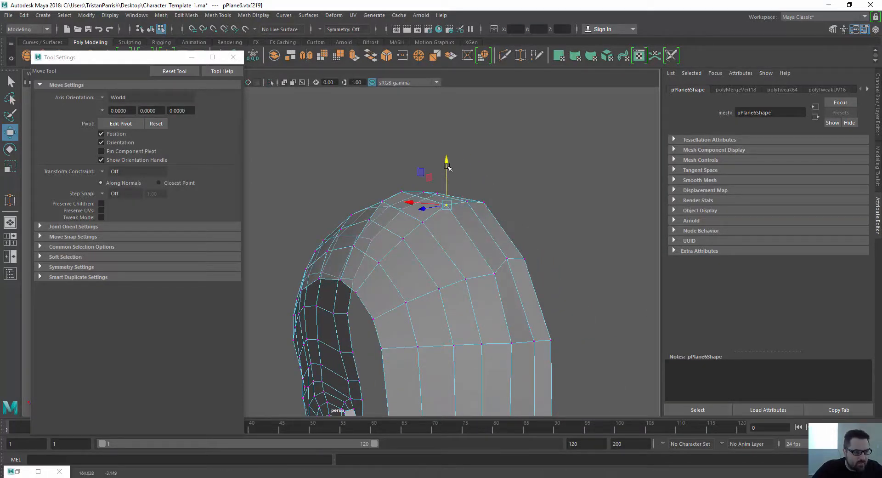
# - Move individual vertices on the upper back of the head to even out the curve behind the crown
pyautogui.click(488, 278)
pyautogui.moveTo(495, 227); pyautogui.dragTo(526, 209)
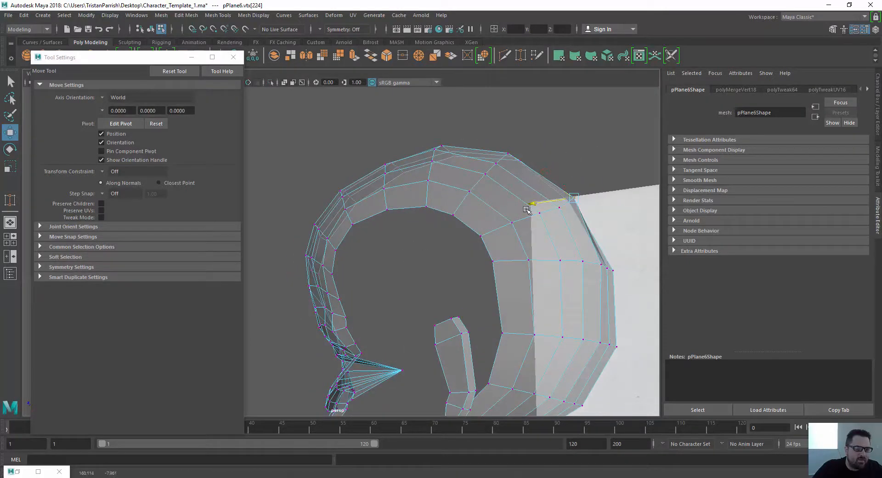
pyautogui.keyDown('alt'); pyautogui.moveTo(553, 177); pyautogui.dragTo(488, 204); pyautogui.keyUp('alt')
pyautogui.click(508, 243)
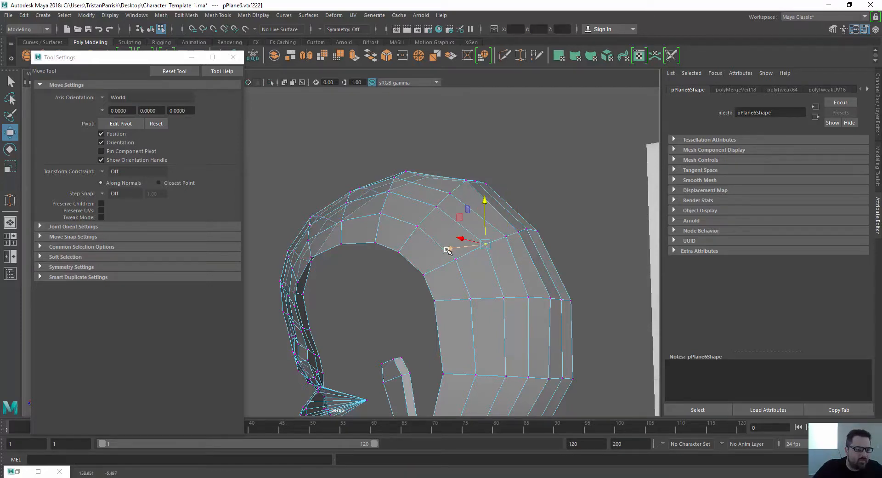
# - Reposition the vertex on the upper side of the crown to round the head's silhouette as seen from the front
pyautogui.keyDown('alt'); pyautogui.moveTo(445, 252); pyautogui.dragTo(519, 264); pyautogui.keyUp('alt')
pyautogui.click(462, 205)
pyautogui.keyDown('alt'); pyautogui.moveTo(384, 248); pyautogui.dragTo(334, 221); pyautogui.keyUp('alt')
pyautogui.moveTo(391, 199); pyautogui.dragTo(394, 197, button='middle')
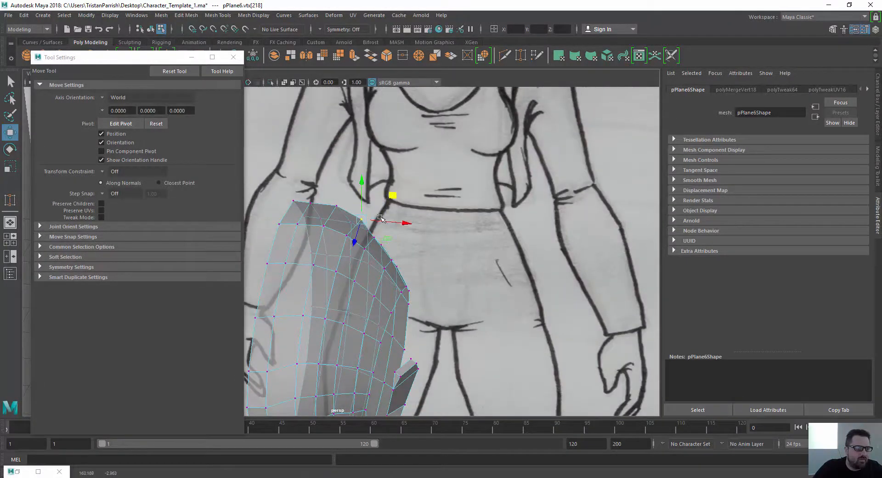
# - Move the upper side vertices at the back of the head sideways to round its contour as seen from behind
pyautogui.keyDown('alt'); pyautogui.moveTo(381, 218); pyautogui.dragTo(277, 268); pyautogui.keyUp('alt')
pyautogui.click(348, 270)
pyautogui.click(293, 297)
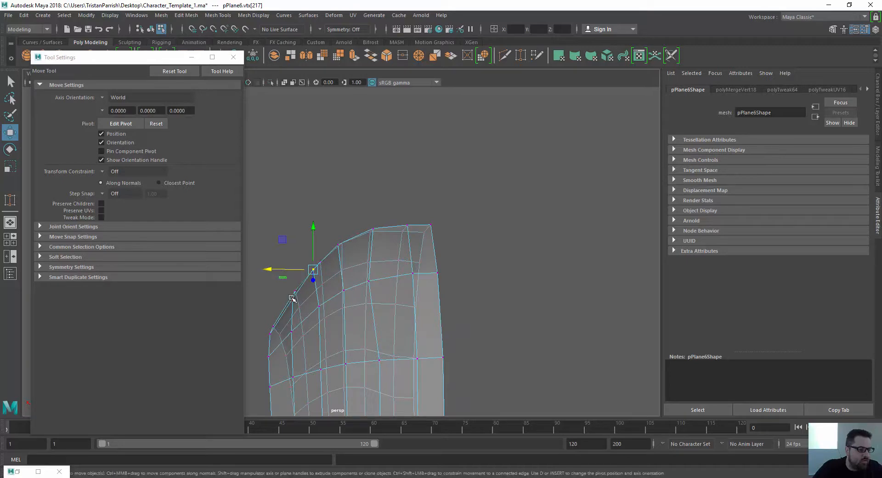
pyautogui.keyDown('alt'); pyautogui.moveTo(293, 298); pyautogui.dragTo(335, 250); pyautogui.keyUp('alt')
pyautogui.click(383, 247)
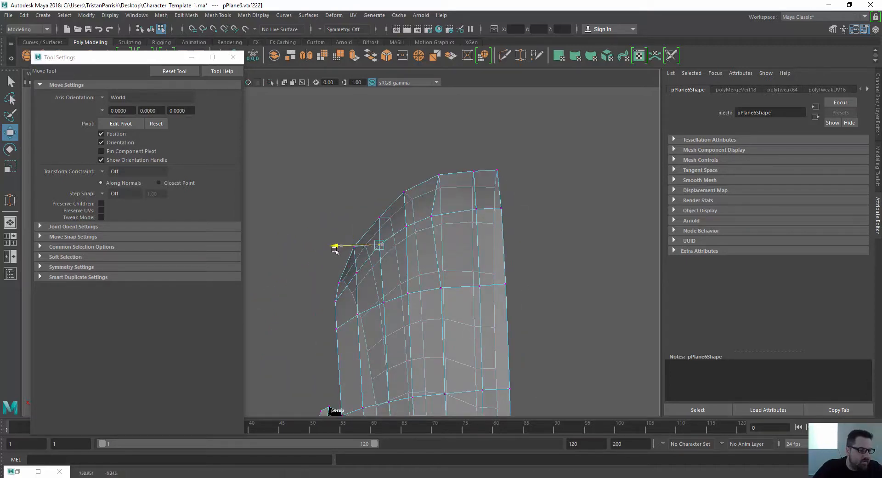
pyautogui.click(431, 215)
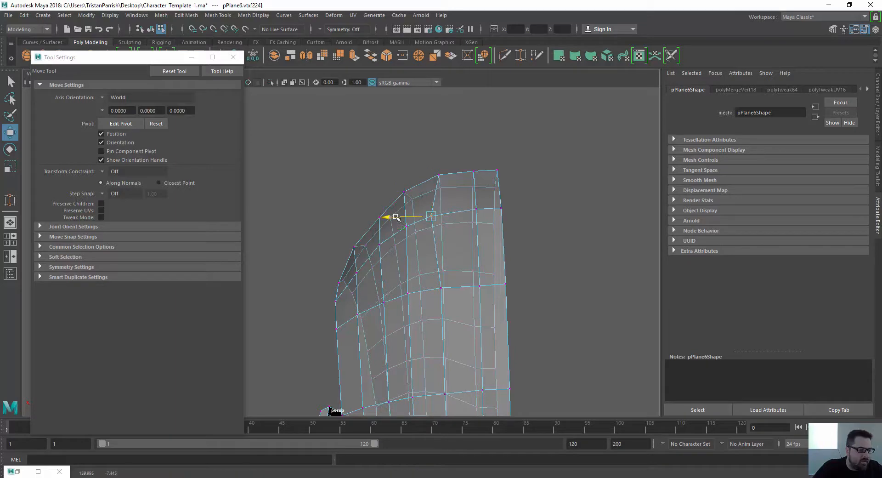
pyautogui.click(356, 273)
pyautogui.moveTo(321, 276)
pyautogui.keyDown('alt'); pyautogui.mouseDown()
pyautogui.moveTo(335, 299)
pyautogui.moveTo(309, 290)
pyautogui.moveTo(357, 202)
pyautogui.moveTo(324, 206)
pyautogui.moveTo(437, 238)
pyautogui.moveTo(528, 287)
pyautogui.moveTo(484, 246)
pyautogui.moveTo(489, 238)
pyautogui.moveTo(416, 315)
pyautogui.moveTo(372, 271)
pyautogui.mouseUp(); pyautogui.keyUp('alt')
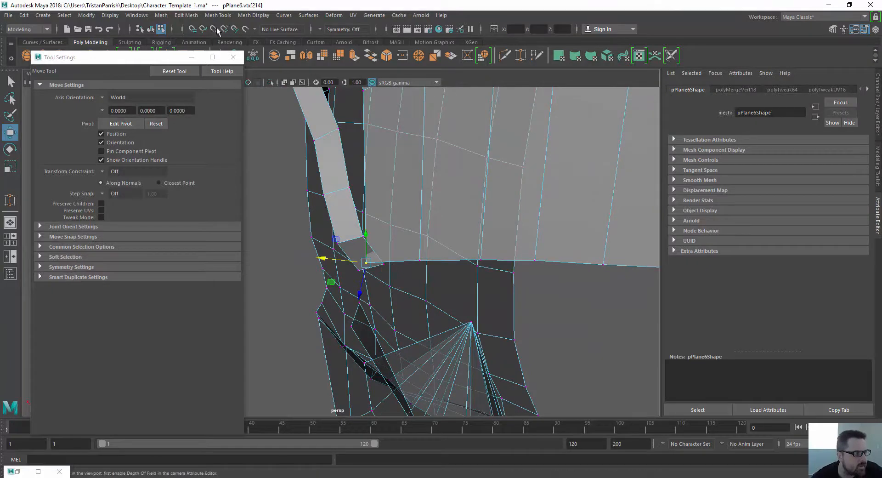
# - Target-weld the overlapping vertices where the ear strip meets the lower border of the back of the head
pyautogui.click(221, 19)
pyautogui.click(232, 170)
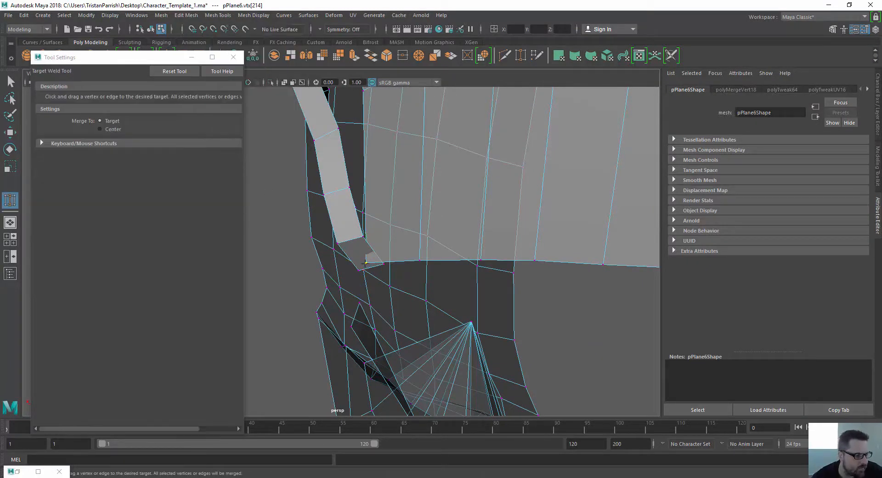
pyautogui.moveTo(383, 263)
pyautogui.mouseDown()
pyautogui.moveTo(356, 264)
pyautogui.moveTo(443, 356)
pyautogui.moveTo(366, 354)
pyautogui.moveTo(422, 355)
pyautogui.moveTo(380, 364)
pyautogui.moveTo(358, 338)
pyautogui.moveTo(353, 325)
pyautogui.moveTo(368, 312)
pyautogui.moveTo(387, 302)
pyautogui.moveTo(390, 311)
pyautogui.moveTo(374, 338)
pyautogui.moveTo(387, 248)
pyautogui.mouseUp()
pyautogui.press('w')
# - Examine the head in profile and the open cheek area between the eye, nose, mouth and jaw strip
pyautogui.keyDown('alt'); pyautogui.moveTo(400, 172); pyautogui.dragTo(353, 289); pyautogui.keyUp('alt')
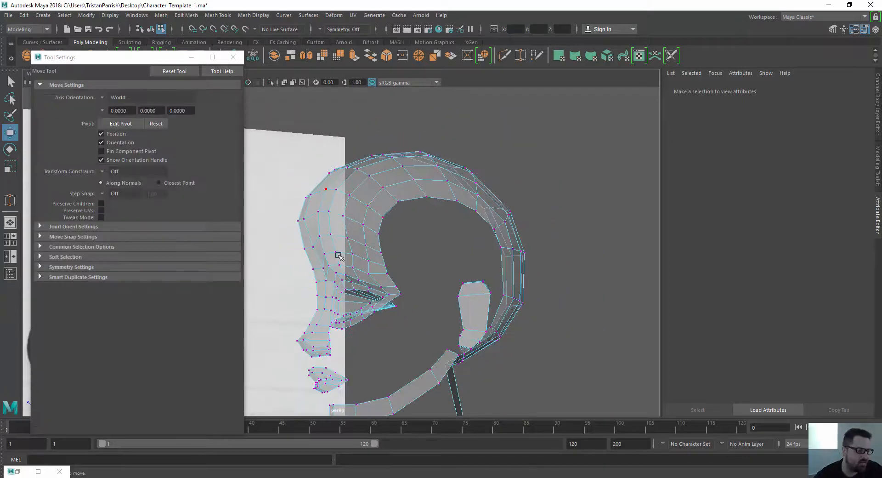
pyautogui.moveTo(322, 242)
pyautogui.keyDown('alt'); pyautogui.mouseDown()
pyautogui.moveTo(409, 257)
pyautogui.moveTo(418, 250)
pyautogui.moveTo(373, 270)
pyautogui.moveTo(473, 262)
pyautogui.moveTo(295, 258)
pyautogui.moveTo(361, 199)
pyautogui.moveTo(281, 220)
pyautogui.mouseUp(); pyautogui.keyUp('alt')
pyautogui.keyDown('alt'); pyautogui.moveTo(280, 221); pyautogui.dragTo(382, 230, button='right'); pyautogui.keyUp('alt')
pyautogui.keyDown('alt'); pyautogui.moveTo(382, 230); pyautogui.dragTo(390, 223); pyautogui.keyUp('alt')
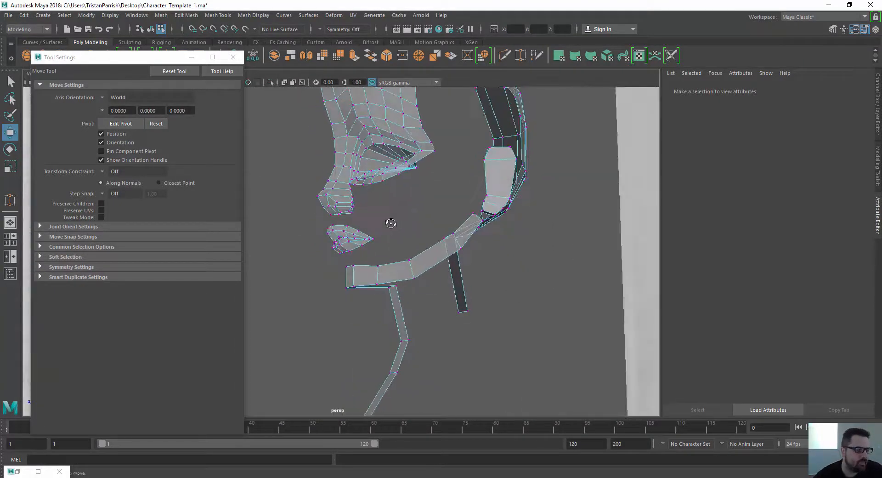
pyautogui.keyDown('alt'); pyautogui.moveTo(390, 223); pyautogui.dragTo(461, 202, button='right'); pyautogui.keyUp('alt')
pyautogui.moveTo(461, 202)
pyautogui.keyDown('alt'); pyautogui.mouseDown()
pyautogui.moveTo(350, 246)
pyautogui.moveTo(441, 236)
pyautogui.moveTo(408, 253)
pyautogui.mouseUp(); pyautogui.keyUp('alt')
pyautogui.keyDown('alt'); pyautogui.moveTo(371, 244); pyautogui.dragTo(388, 242, button='right'); pyautogui.keyUp('alt')
pyautogui.keyDown('alt'); pyautogui.moveTo(388, 243); pyautogui.dragTo(309, 291, button='middle'); pyautogui.keyUp('alt')
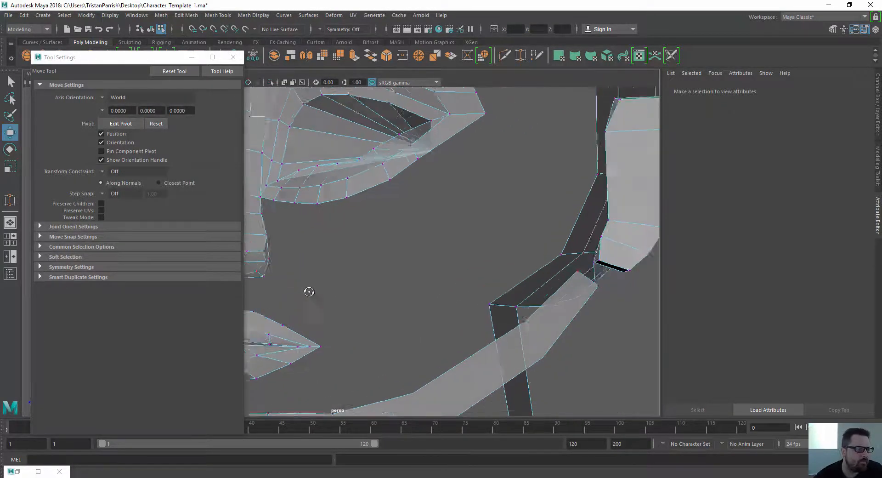
pyautogui.keyDown('alt'); pyautogui.moveTo(309, 291); pyautogui.dragTo(350, 296); pyautogui.keyUp('alt')
pyautogui.keyDown('alt'); pyautogui.moveTo(350, 295); pyautogui.dragTo(408, 304, button='middle'); pyautogui.keyUp('alt')
pyautogui.keyDown('alt'); pyautogui.moveTo(408, 305); pyautogui.dragTo(396, 309); pyautogui.keyUp('alt')
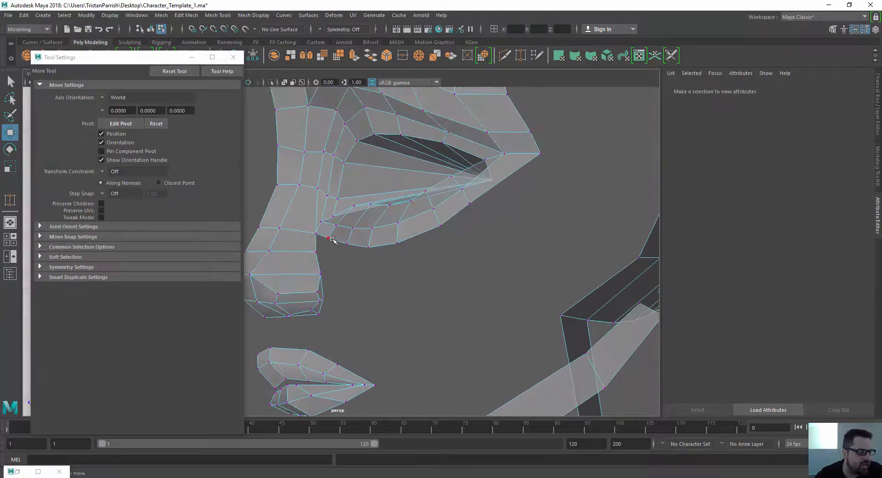
# - Select the border edges beneath the eye from the nose to the outer corner and extrude them down into the cheek
pyautogui.scroll(5, 305, 254)
pyautogui.keyDown('alt'); pyautogui.moveTo(301, 254); pyautogui.dragTo(308, 251); pyautogui.keyUp('alt')
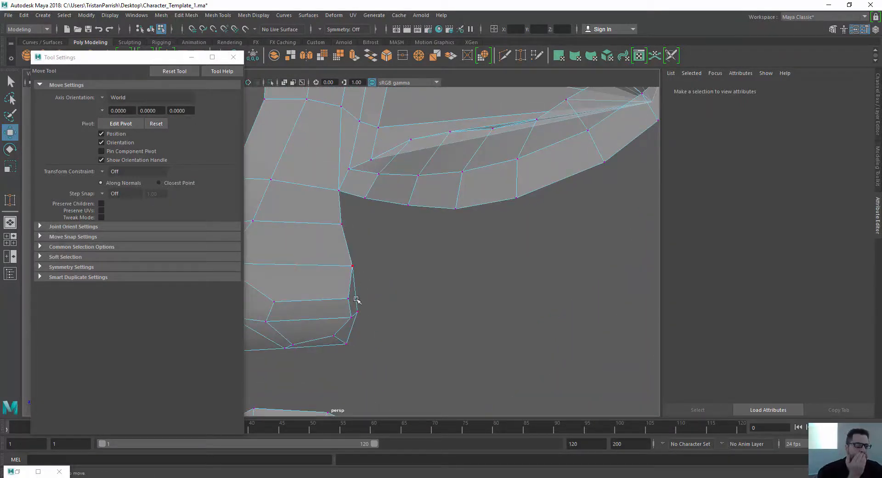
pyautogui.click(352, 194)
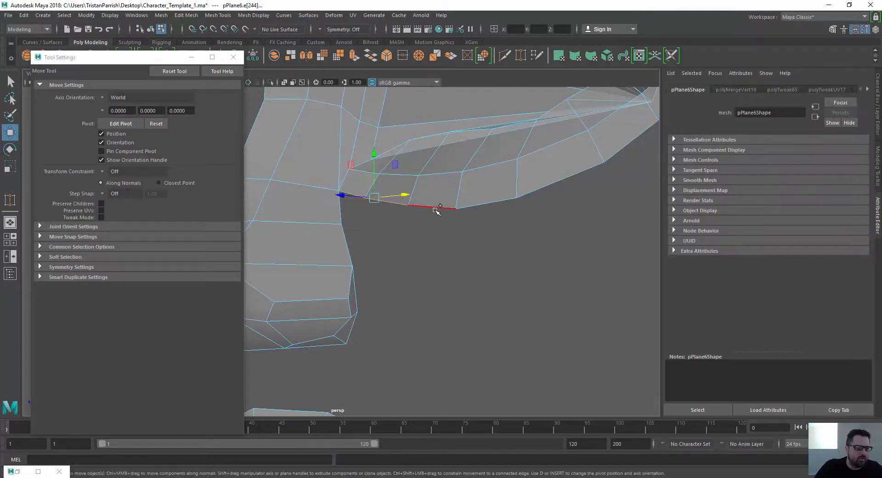
pyautogui.keyDown('alt'); pyautogui.moveTo(603, 161); pyautogui.dragTo(510, 252); pyautogui.keyUp('alt')
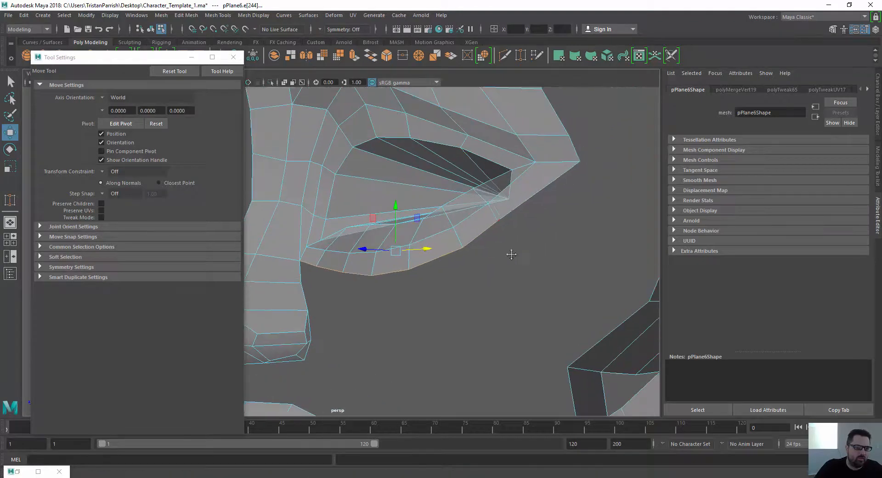
pyautogui.keyDown('shift'); pyautogui.click(527, 207); pyautogui.keyUp('shift')
pyautogui.keyDown('alt'); pyautogui.moveTo(455, 266); pyautogui.dragTo(433, 197, button='middle'); pyautogui.keyUp('alt')
pyautogui.scroll(-3, 433, 197)
pyautogui.keyDown('alt'); pyautogui.moveTo(433, 197); pyautogui.dragTo(433, 217); pyautogui.keyUp('alt')
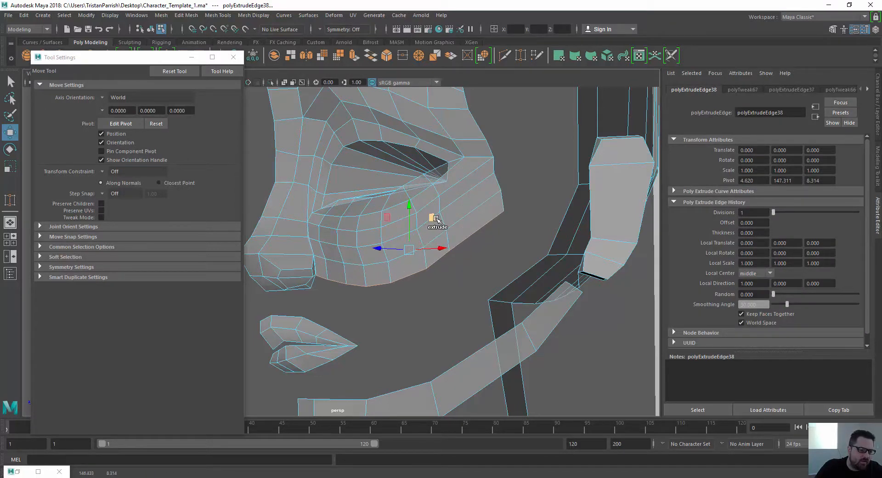
# - Extrude the selected cheek border edges one more row down toward the mouth and compare the shape with the front reference
pyautogui.keyDown('shift'); pyautogui.moveTo(435, 218); pyautogui.dragTo(428, 234, button='middle'); pyautogui.keyUp('shift')
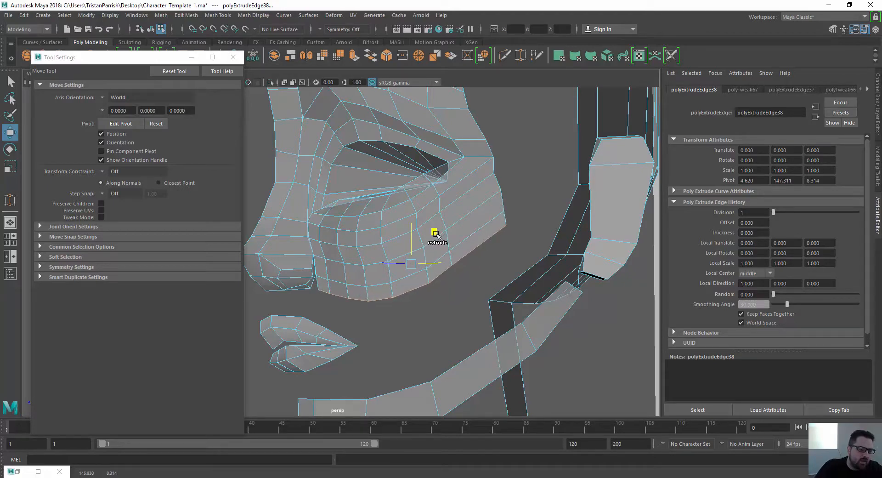
pyautogui.keyDown('alt'); pyautogui.moveTo(294, 250); pyautogui.dragTo(339, 278, button='middle'); pyautogui.keyUp('alt')
pyautogui.keyDown('alt'); pyautogui.moveTo(339, 277); pyautogui.dragTo(427, 250); pyautogui.keyUp('alt')
pyautogui.keyDown('alt'); pyautogui.moveTo(427, 250); pyautogui.dragTo(526, 246, button='right'); pyautogui.keyUp('alt')
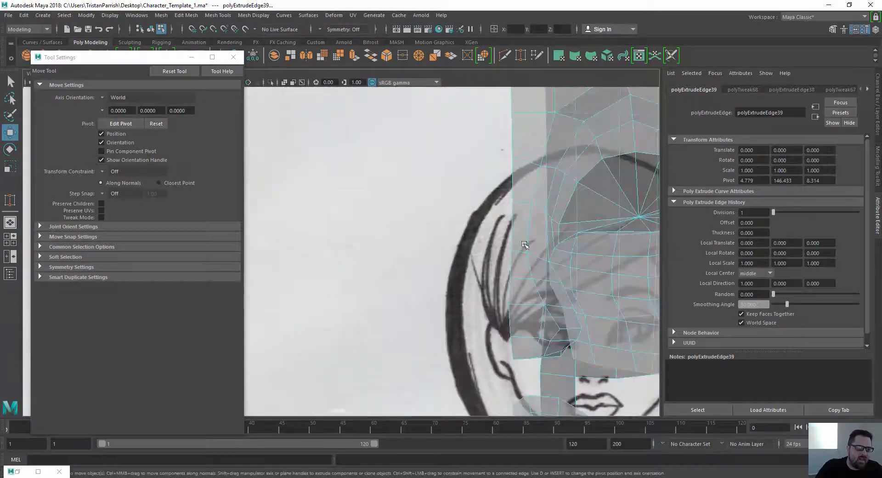
pyautogui.keyDown('alt'); pyautogui.moveTo(526, 247); pyautogui.dragTo(396, 208, button='middle'); pyautogui.keyUp('alt')
pyautogui.keyDown('alt'); pyautogui.moveTo(396, 207); pyautogui.dragTo(434, 213); pyautogui.keyUp('alt')
pyautogui.keyDown('alt'); pyautogui.moveTo(487, 258); pyautogui.dragTo(447, 271, button='right'); pyautogui.keyUp('alt')
pyautogui.keyDown('alt'); pyautogui.moveTo(448, 271); pyautogui.dragTo(499, 271); pyautogui.keyUp('alt')
pyautogui.keyDown('alt'); pyautogui.moveTo(493, 270); pyautogui.dragTo(528, 271, button='right'); pyautogui.keyUp('alt')
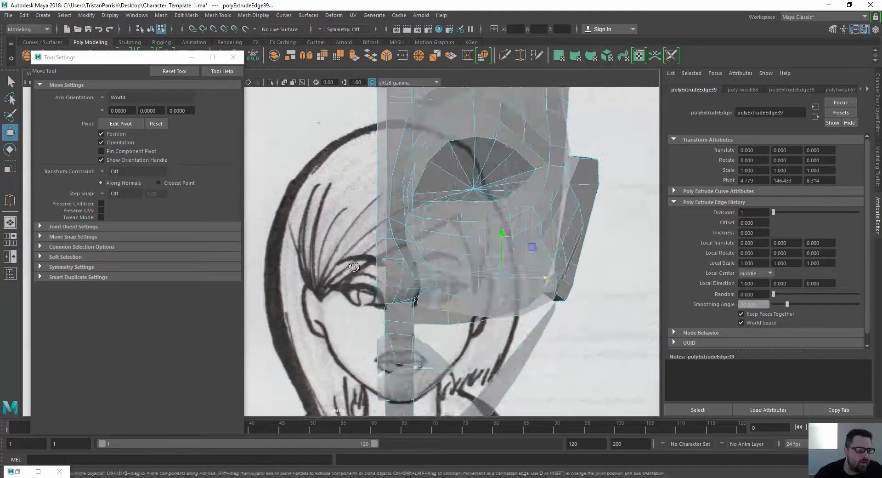
pyautogui.keyDown('alt'); pyautogui.moveTo(528, 271); pyautogui.dragTo(388, 271, button='middle'); pyautogui.keyUp('alt')
pyautogui.keyDown('alt'); pyautogui.moveTo(388, 271); pyautogui.dragTo(305, 279); pyautogui.keyUp('alt')
pyautogui.keyDown('alt'); pyautogui.moveTo(305, 280); pyautogui.dragTo(460, 231, button='middle'); pyautogui.keyUp('alt')
pyautogui.keyDown('alt'); pyautogui.moveTo(460, 231); pyautogui.dragTo(432, 232); pyautogui.keyUp('alt')
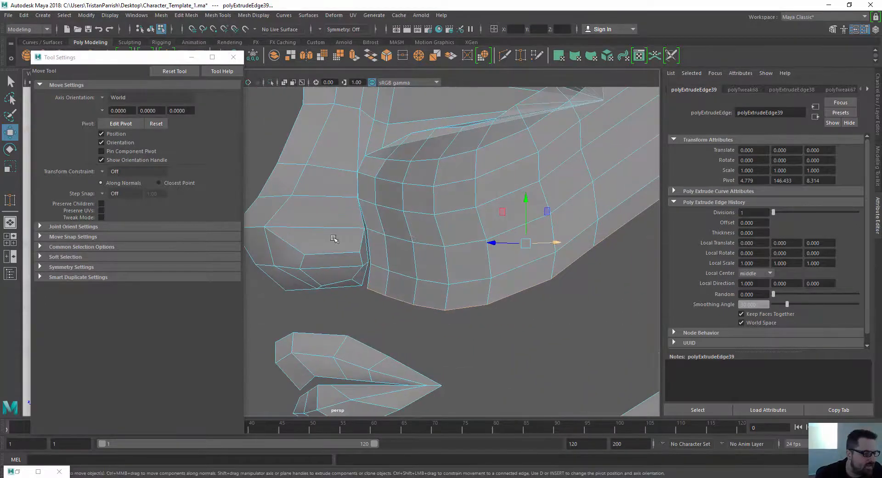
# - Merge the overlapping vertices at the upper point of the seam between the side of the nose and the cheek
pyautogui.keyDown('alt'); pyautogui.moveTo(332, 238); pyautogui.dragTo(370, 189, button='right'); pyautogui.keyUp('alt')
pyautogui.keyDown('alt'); pyautogui.moveTo(356, 192); pyautogui.dragTo(363, 209, button='middle'); pyautogui.keyUp('alt')
pyautogui.keyDown('alt'); pyautogui.moveTo(385, 235); pyautogui.dragTo(416, 193); pyautogui.keyUp('alt')
pyautogui.rightClick(418, 194)
pyautogui.click(388, 193)
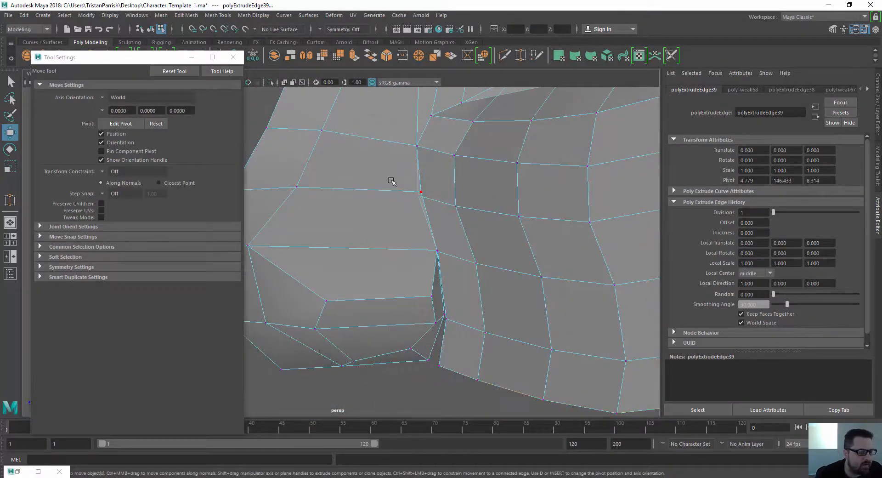
pyautogui.click(429, 206)
pyautogui.click(161, 15)
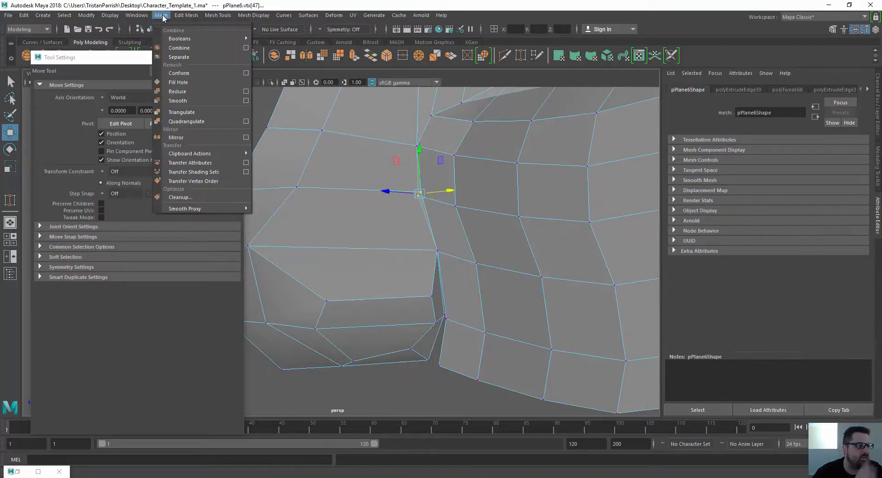
pyautogui.moveTo(178, 17)
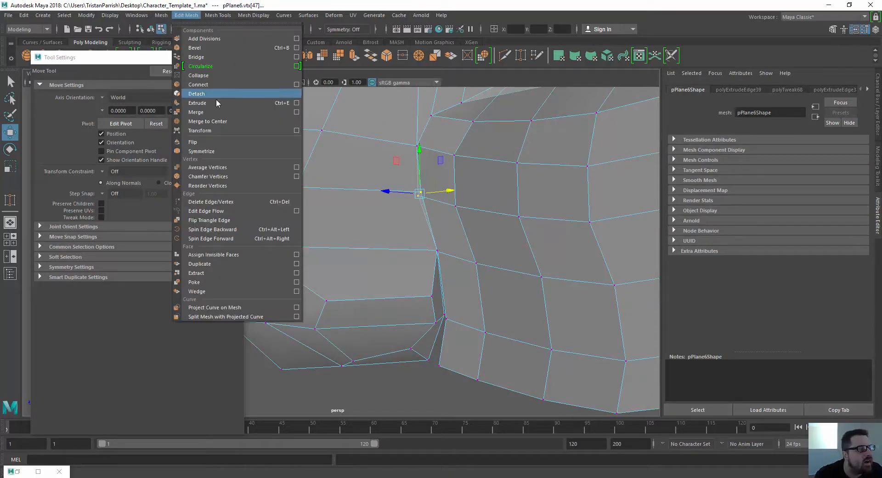
pyautogui.click(209, 112)
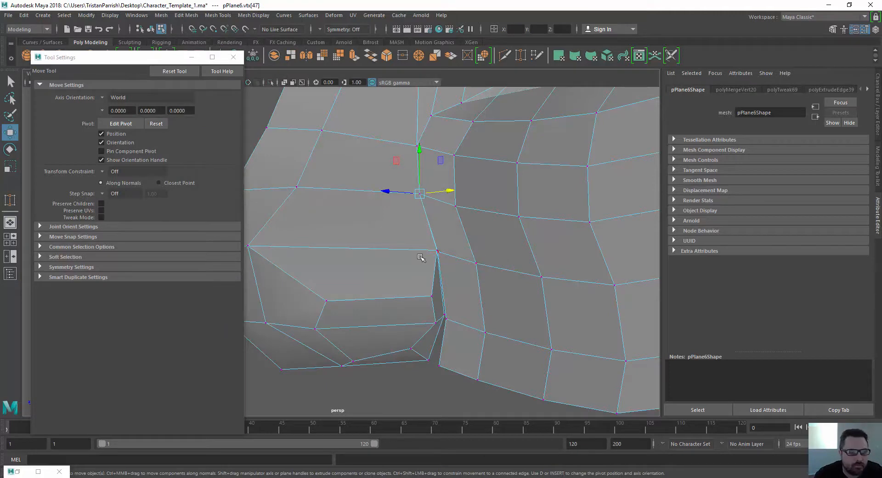
# - Merge the remaining overlapping vertex pairs down the nose-cheek seam to the base of the nostril
pyautogui.moveTo(446, 257); pyautogui.dragTo(446, 256)
pyautogui.press('g')
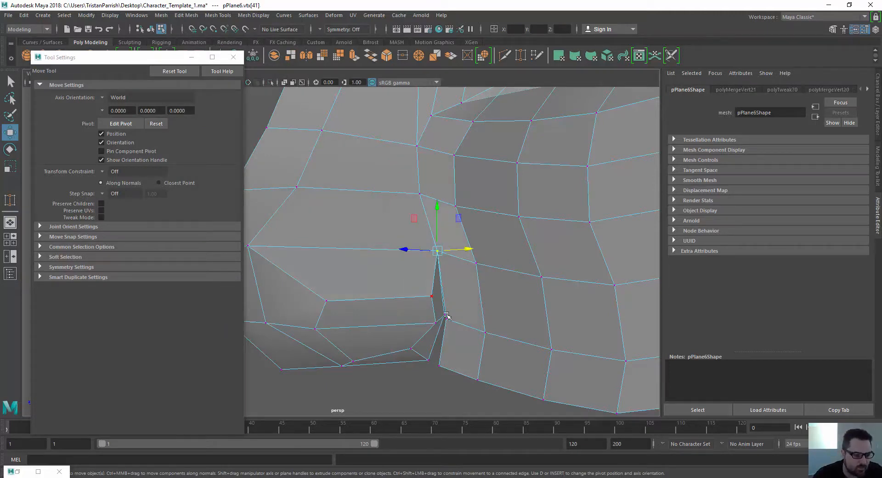
pyautogui.moveTo(442, 331); pyautogui.dragTo(450, 309)
pyautogui.press('g')
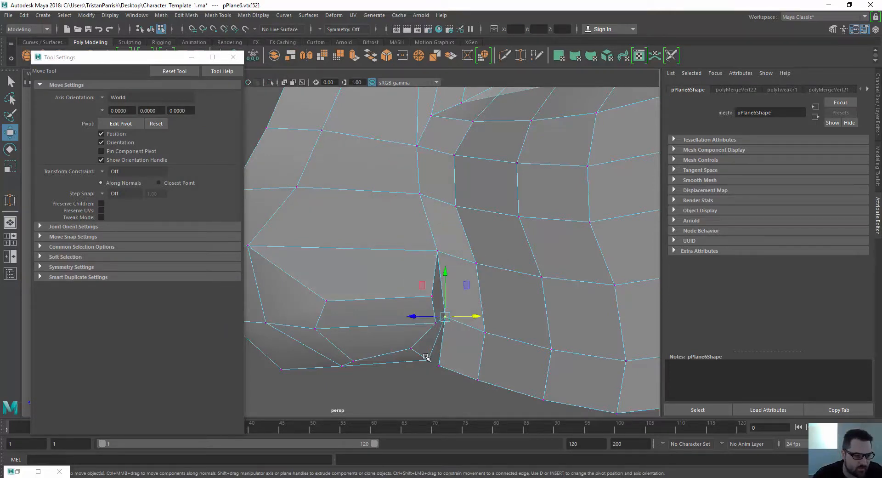
pyautogui.moveTo(453, 374); pyautogui.dragTo(417, 354)
pyautogui.press('g')
pyautogui.scroll(-4, 371, 344)
pyautogui.keyDown('alt'); pyautogui.moveTo(344, 309); pyautogui.dragTo(334, 296, button='middle'); pyautogui.keyUp('alt')
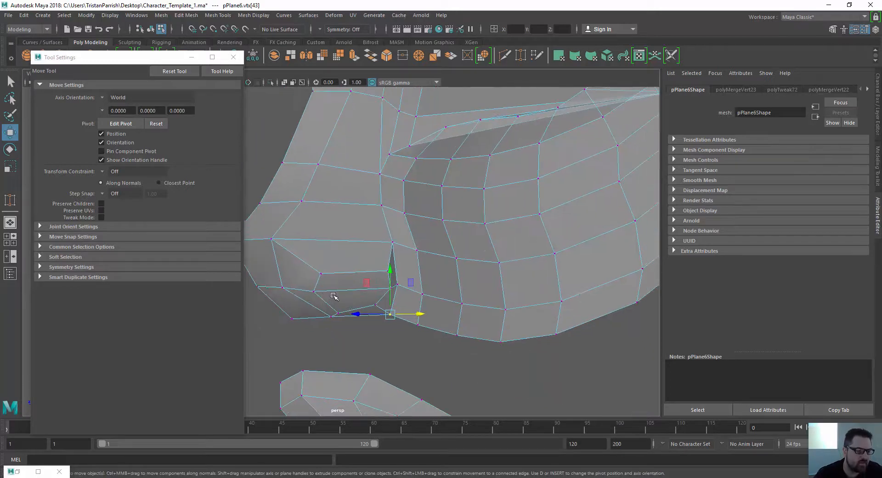
# - Move the border vertex beside the outer eye corner inward toward the eye and slightly down
pyautogui.scroll(-5, 334, 295)
pyautogui.keyDown('alt'); pyautogui.moveTo(334, 295); pyautogui.dragTo(436, 283); pyautogui.keyUp('alt')
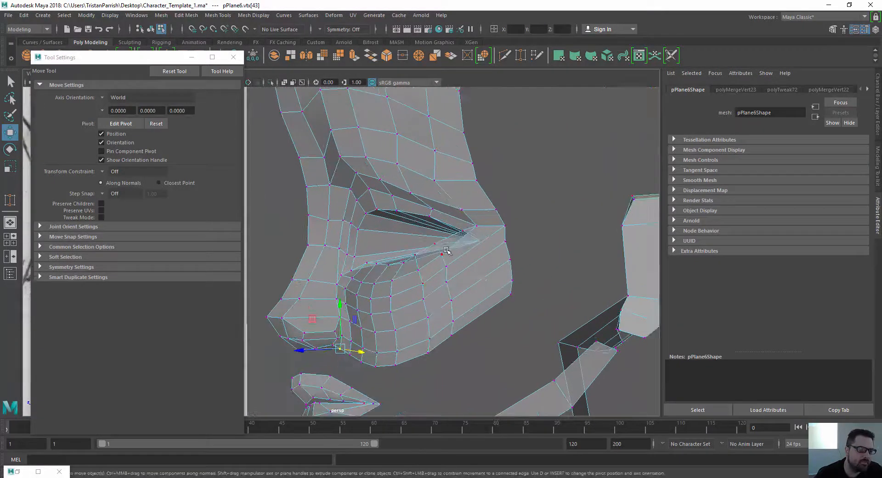
pyautogui.keyDown('alt'); pyautogui.moveTo(446, 251); pyautogui.dragTo(431, 278); pyautogui.keyUp('alt')
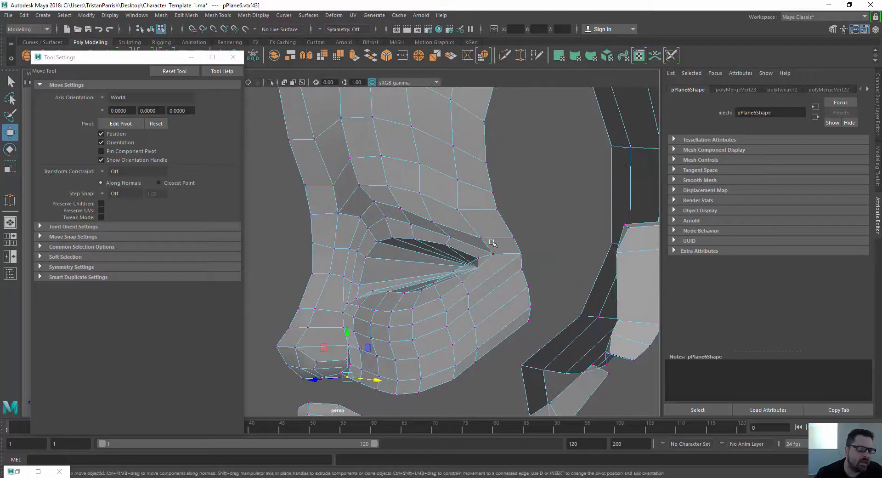
pyautogui.scroll(2, 502, 251)
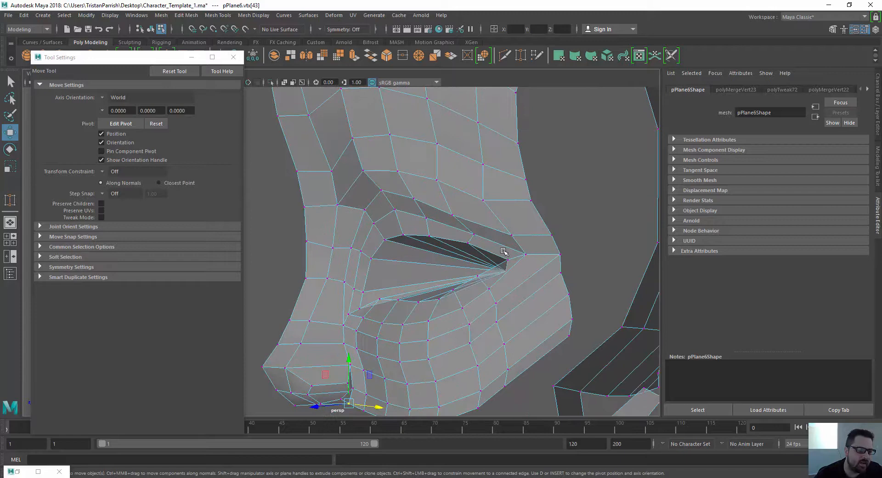
pyautogui.click(560, 252)
pyautogui.moveTo(540, 259); pyautogui.dragTo(515, 259)
pyautogui.moveTo(545, 210); pyautogui.dragTo(543, 219)
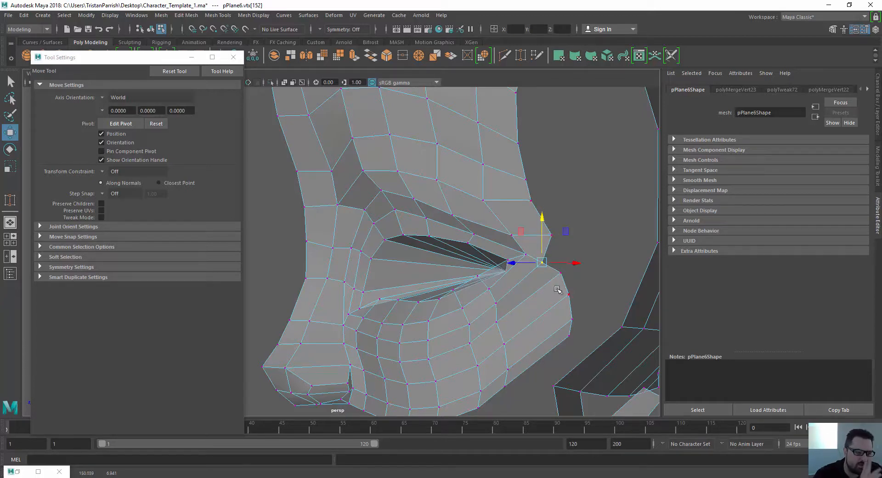
# - Try to merge the border vertices above and below the outer eye corner at their center
pyautogui.scroll(2, 494, 300)
pyautogui.keyDown('alt'); pyautogui.moveTo(491, 264); pyautogui.dragTo(364, 171, button='middle'); pyautogui.keyUp('alt')
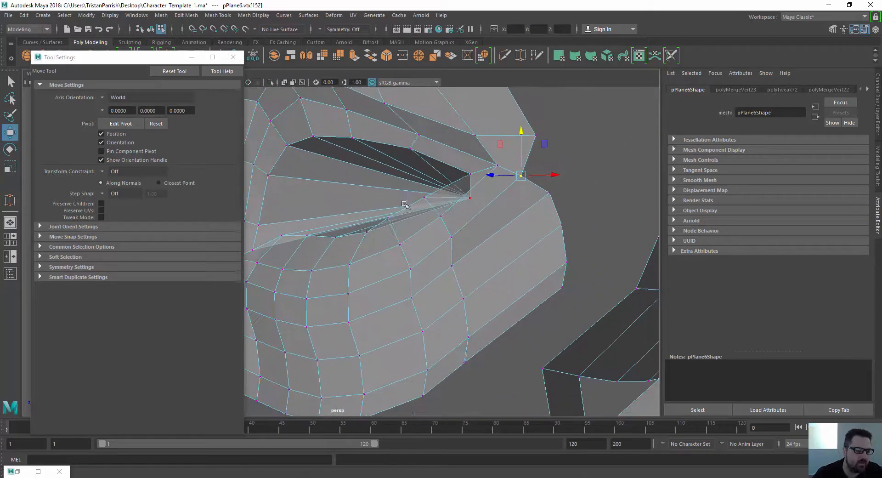
pyautogui.keyDown('alt'); pyautogui.moveTo(364, 171); pyautogui.dragTo(413, 213); pyautogui.keyUp('alt')
pyautogui.click(485, 172)
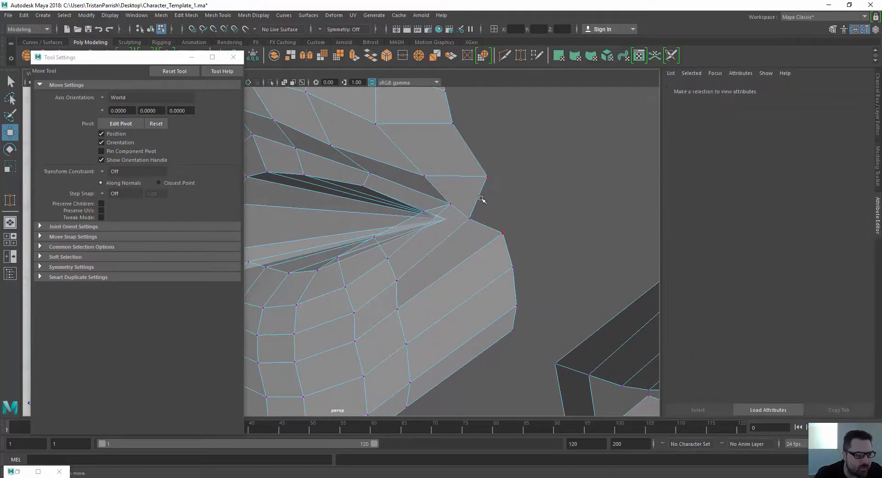
pyautogui.click(485, 177)
pyautogui.keyDown('shift'); pyautogui.click(503, 233); pyautogui.keyUp('shift')
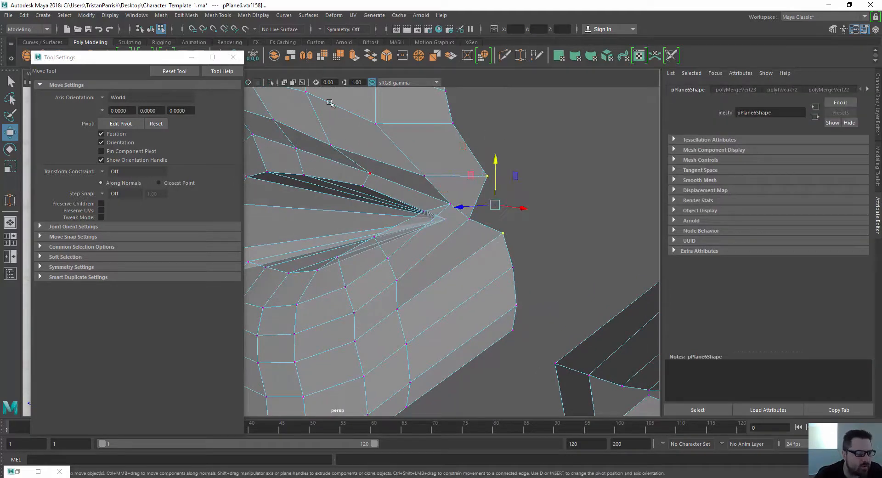
pyautogui.click(218, 15)
pyautogui.moveTo(186, 15)
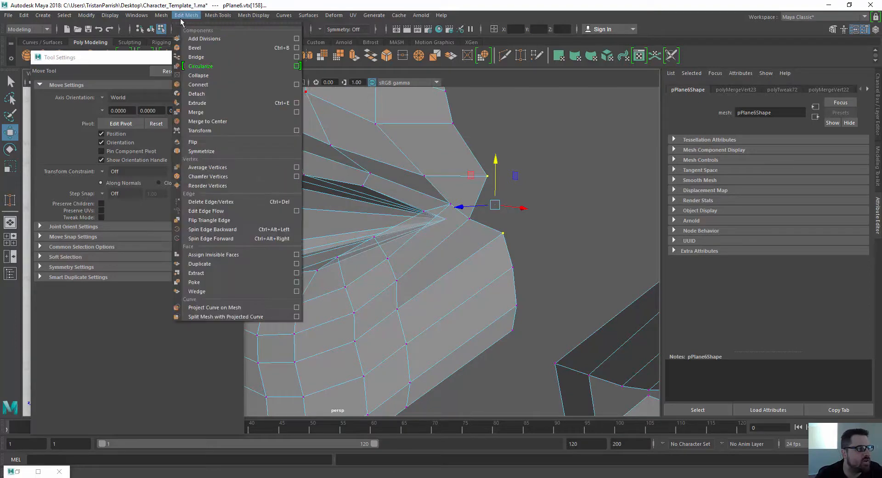
pyautogui.click(198, 125)
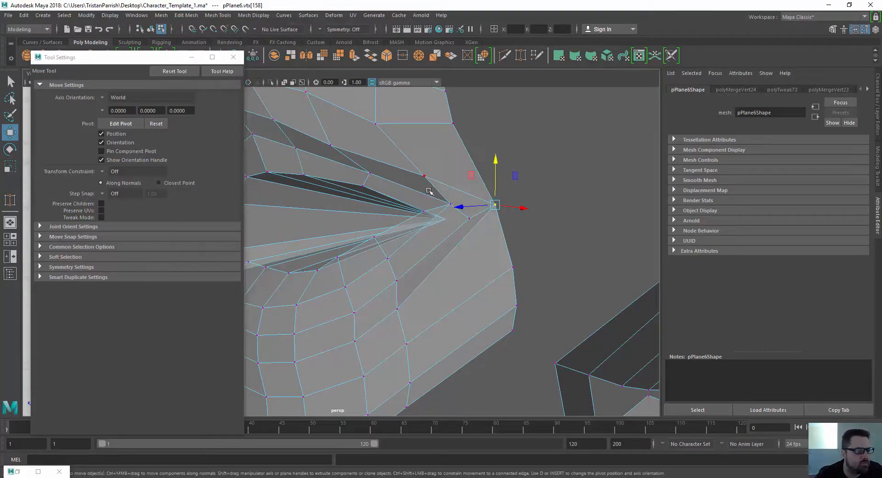
# - Try lowering the merged vertex beside the outer eye corner and undo both the move and the merge
pyautogui.click(469, 217)
pyautogui.click(496, 204)
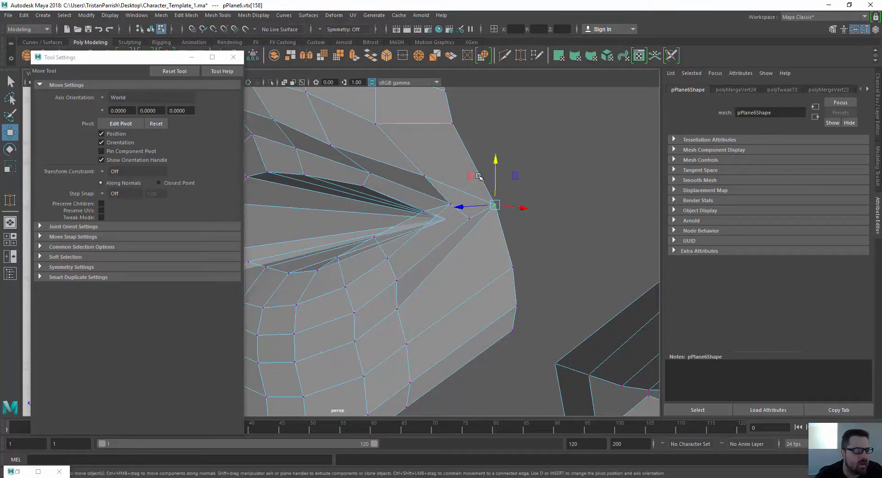
pyautogui.moveTo(470, 176); pyautogui.dragTo(473, 190)
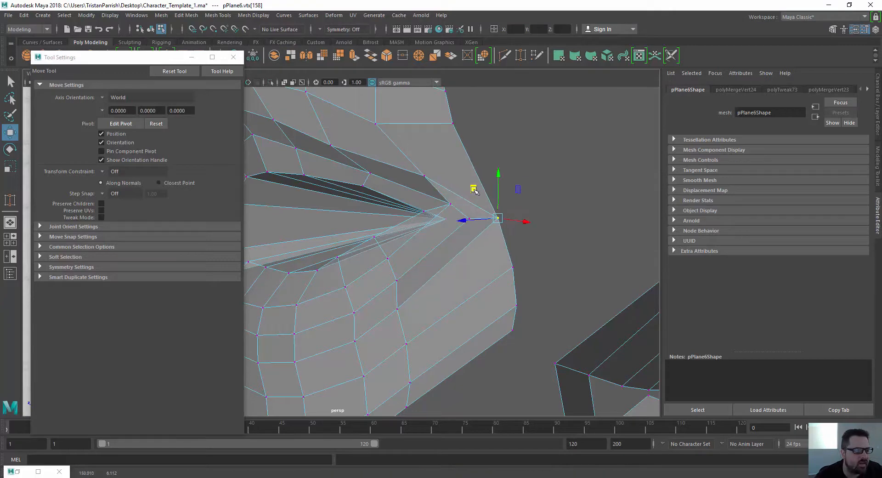
pyautogui.keyDown('alt'); pyautogui.moveTo(473, 190); pyautogui.dragTo(433, 161, button='right'); pyautogui.keyUp('alt')
pyautogui.keyDown('alt'); pyautogui.moveTo(433, 160); pyautogui.dragTo(470, 178); pyautogui.keyUp('alt')
pyautogui.keyDown('alt'); pyautogui.moveTo(470, 178); pyautogui.dragTo(485, 200, button='right'); pyautogui.keyUp('alt')
pyautogui.keyDown('alt'); pyautogui.moveTo(485, 201); pyautogui.dragTo(496, 186); pyautogui.keyUp('alt')
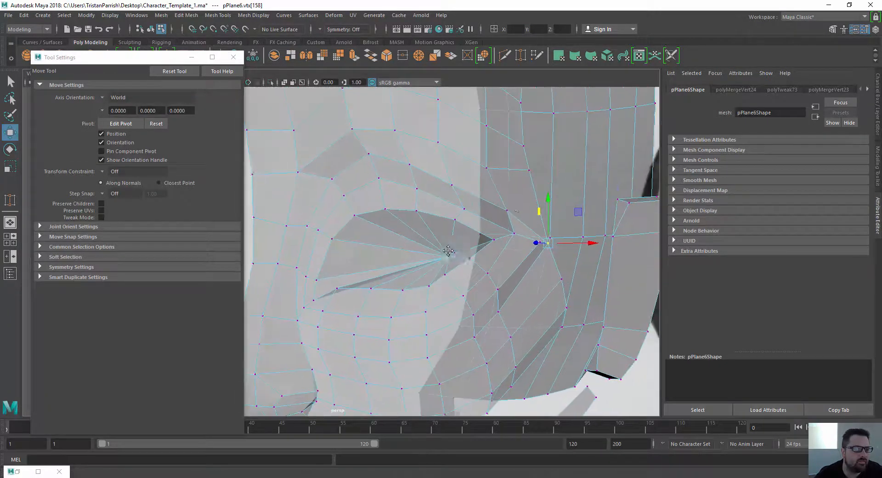
pyautogui.moveTo(555, 195); pyautogui.dragTo(555, 189)
pyautogui.hotkey('ctrl', 'z')
pyautogui.hotkey('ctrl', 'z')
pyautogui.hotkey('ctrl', 'z')
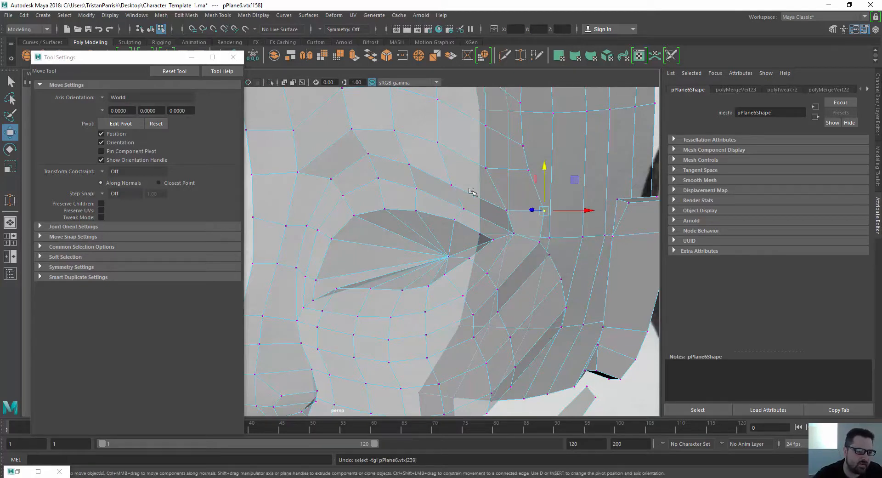
# - Examine the outer eye corner and cheek border from the side and against the front reference
pyautogui.keyDown('alt'); pyautogui.moveTo(455, 190); pyautogui.dragTo(392, 190); pyautogui.keyUp('alt')
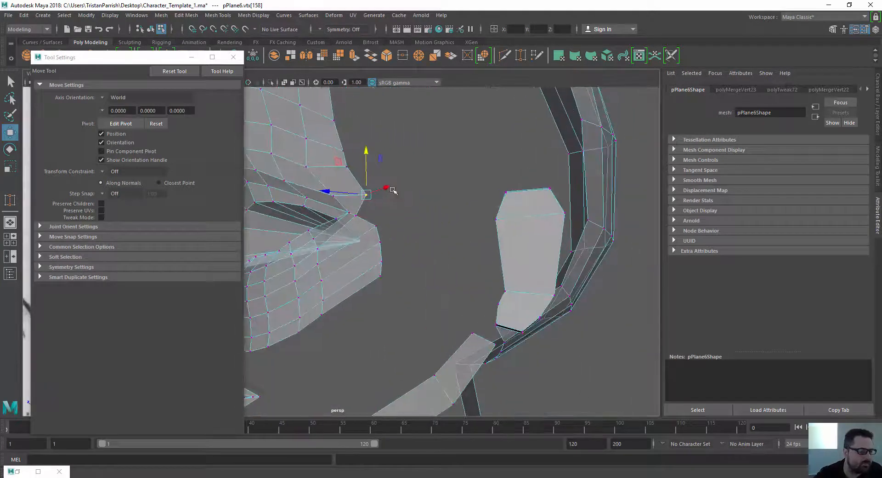
pyautogui.scroll(2, 360, 207)
pyautogui.keyDown('alt'); pyautogui.moveTo(371, 190); pyautogui.dragTo(484, 165, button='middle'); pyautogui.keyUp('alt')
pyautogui.click(379, 199)
pyautogui.scroll(-3, 355, 245)
pyautogui.keyDown('alt'); pyautogui.moveTo(483, 165); pyautogui.dragTo(438, 221); pyautogui.keyUp('alt')
pyautogui.keyDown('alt'); pyautogui.moveTo(474, 246); pyautogui.dragTo(514, 228); pyautogui.keyUp('alt')
pyautogui.click(481, 256)
pyautogui.doubleClick(518, 224)
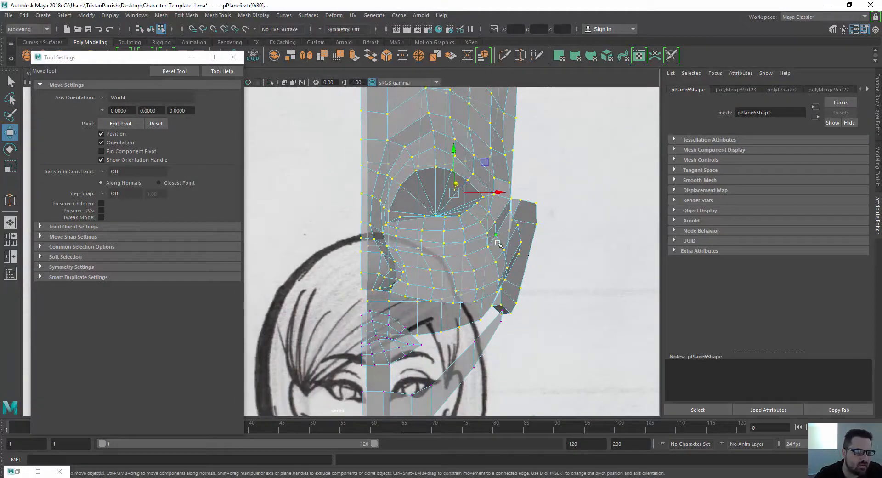
# - Shift five vertices along the middle cheek row and the outer border vertex above them inward and slightly down in front view
pyautogui.click(505, 252)
pyautogui.keyDown('shift'); pyautogui.click(495, 262); pyautogui.keyUp('shift')
pyautogui.keyDown('shift'); pyautogui.click(475, 271); pyautogui.keyUp('shift')
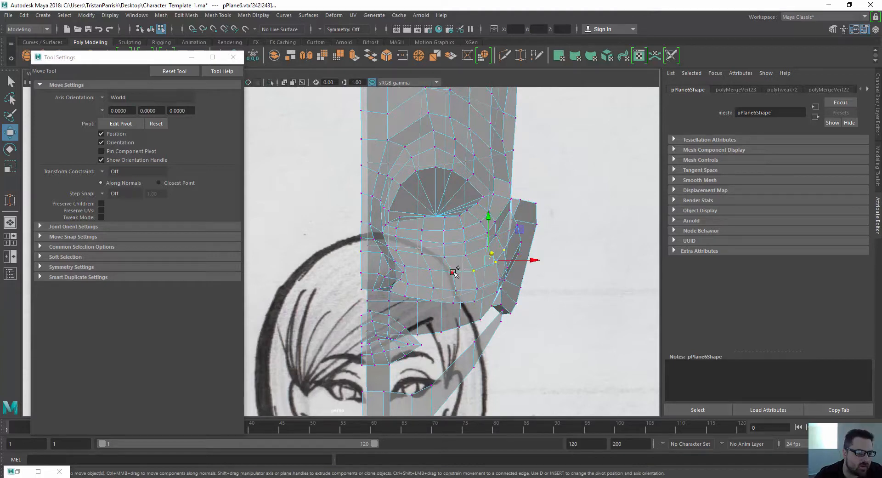
pyautogui.keyDown('shift'); pyautogui.click(454, 272); pyautogui.keyUp('shift')
pyautogui.keyDown('shift'); pyautogui.click(428, 269); pyautogui.keyUp('shift')
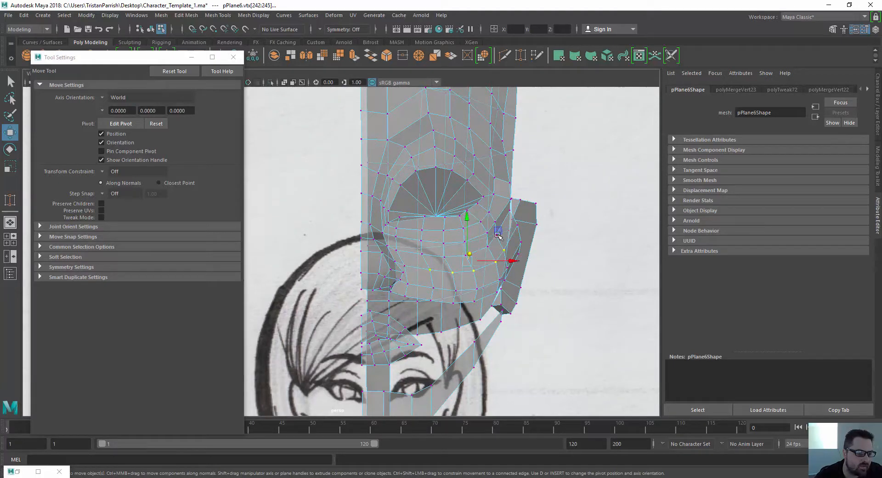
pyautogui.moveTo(497, 234); pyautogui.dragTo(490, 238)
pyautogui.click(517, 223)
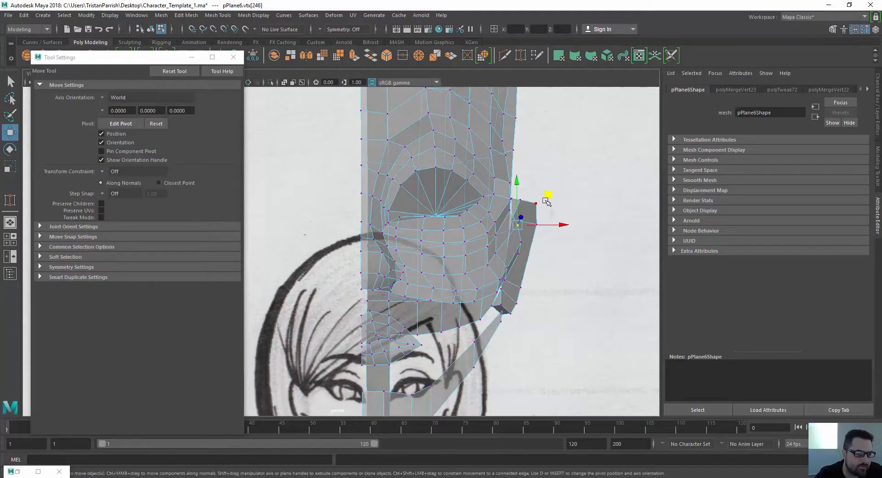
pyautogui.moveTo(547, 203); pyautogui.dragTo(540, 209)
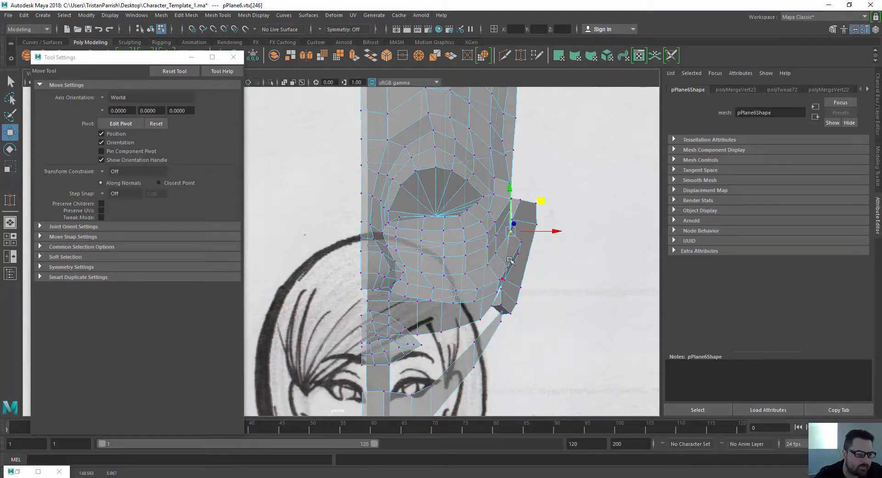
# - Select the next lower cheek vertex row, exclude its nose vertices, and move the rest horizontally inward toward the nose
pyautogui.doubleClick(520, 242)
pyautogui.click(520, 242)
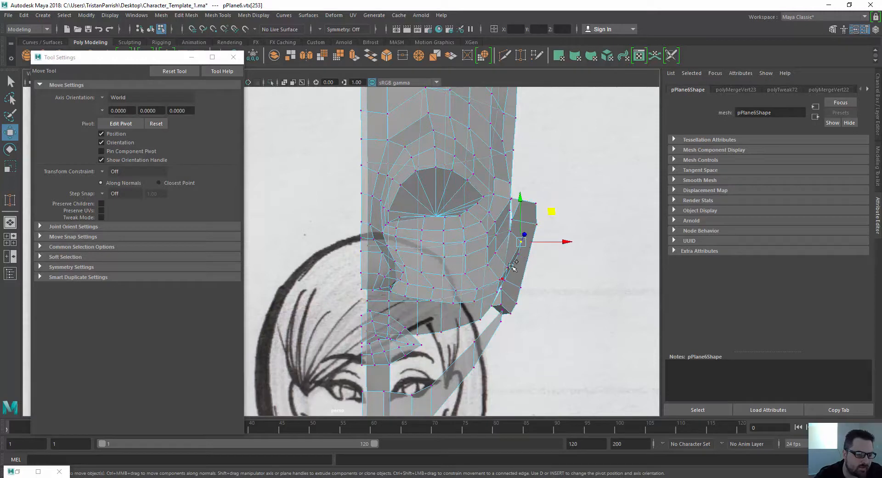
pyautogui.keyDown('shift'); pyautogui.doubleClick(506, 266); pyautogui.keyUp('shift')
pyautogui.scroll(1, 506, 266)
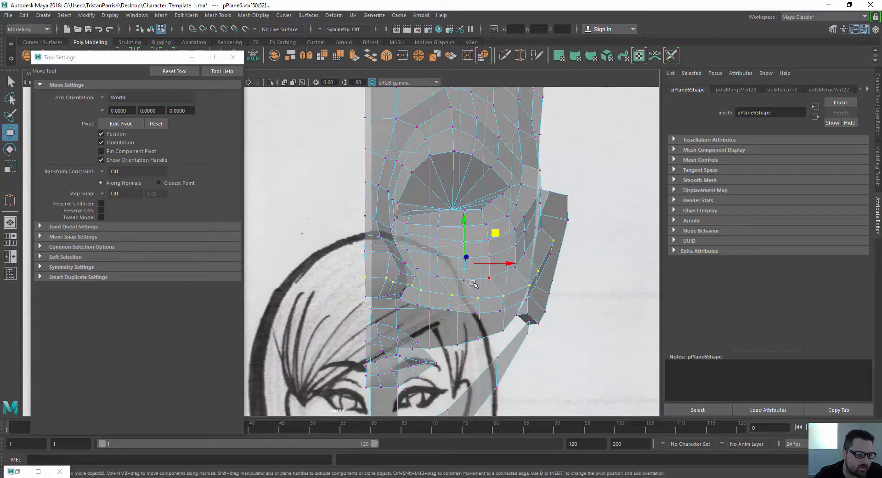
pyautogui.moveTo(509, 264)
pyautogui.mouseDown()
pyautogui.moveTo(496, 263)
pyautogui.moveTo(510, 265)
pyautogui.mouseUp()
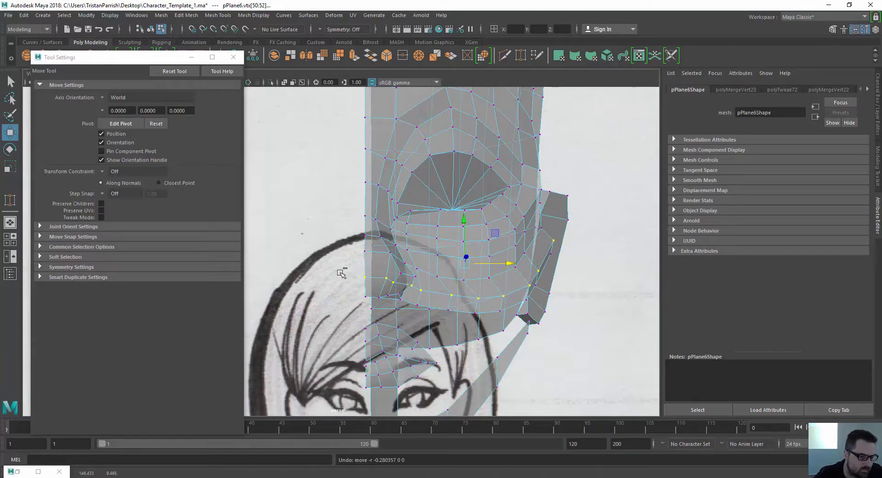
pyautogui.moveTo(364, 272); pyautogui.dragTo(415, 297)
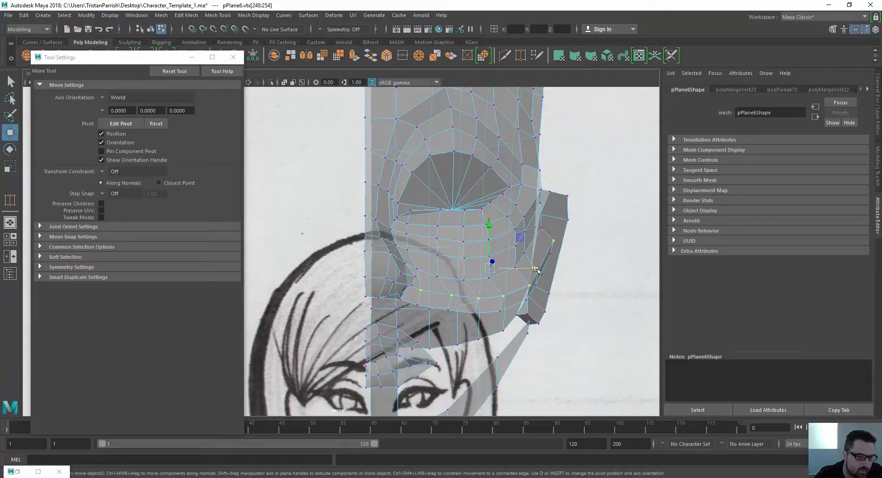
pyautogui.moveTo(536, 269); pyautogui.dragTo(527, 271)
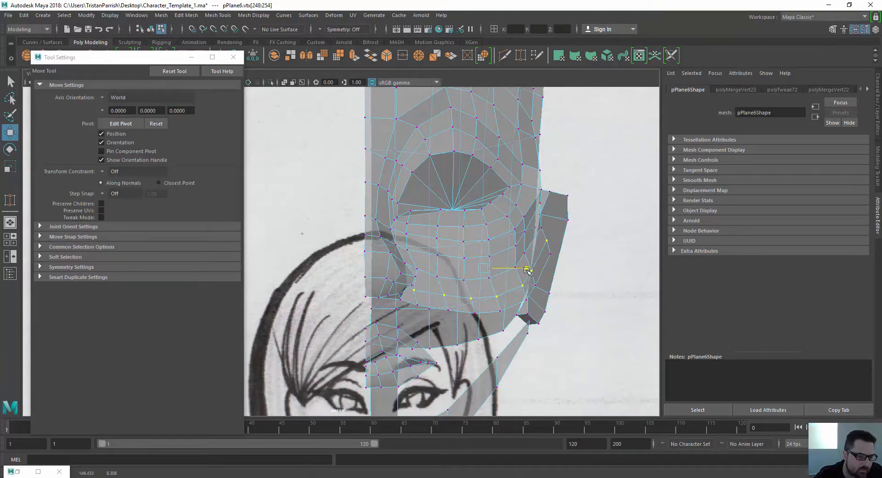
# - Try to select the lower cheek's vertex rows as loops between the outer border and the nose
pyautogui.click(550, 253)
pyautogui.keyDown('shift'); pyautogui.doubleClick(535, 284); pyautogui.keyUp('shift')
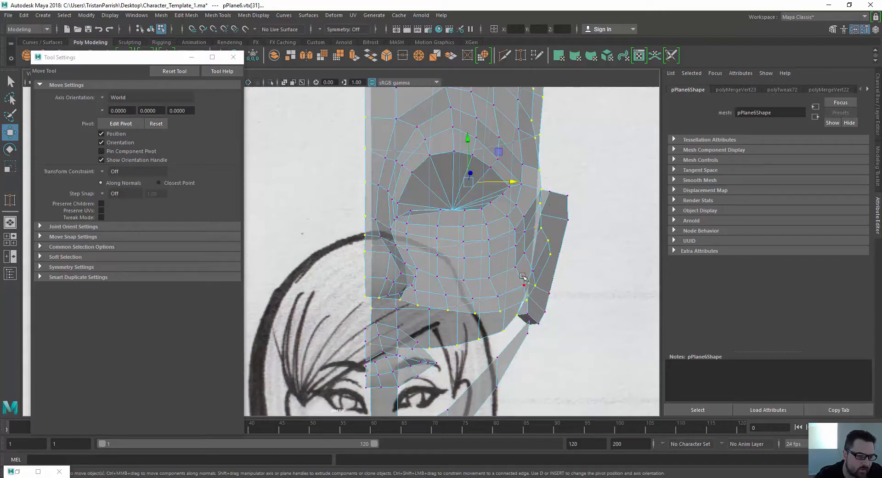
pyautogui.keyDown('alt'); pyautogui.moveTo(464, 261); pyautogui.dragTo(476, 293); pyautogui.keyUp('alt')
pyautogui.click(497, 296)
pyautogui.keyDown('shift'); pyautogui.doubleClick(540, 278); pyautogui.keyUp('shift')
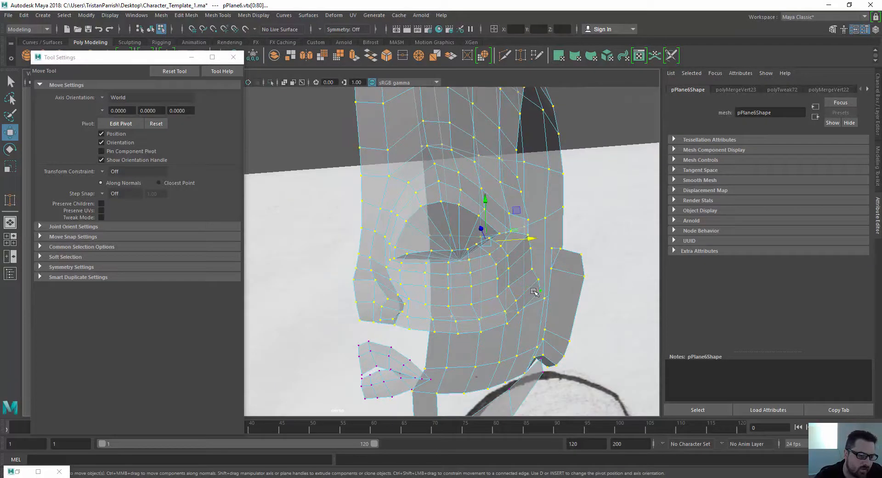
pyautogui.click(541, 279)
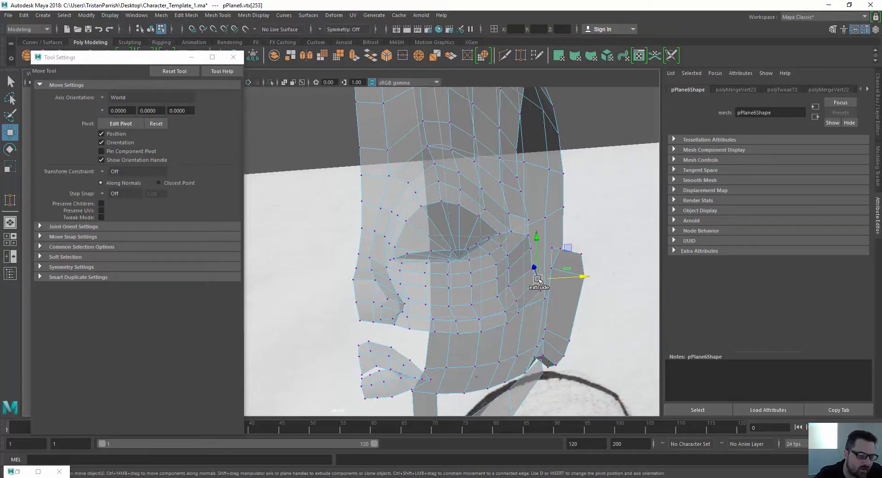
pyautogui.keyDown('shift'); pyautogui.doubleClick(505, 312); pyautogui.keyUp('shift')
pyautogui.click(490, 315)
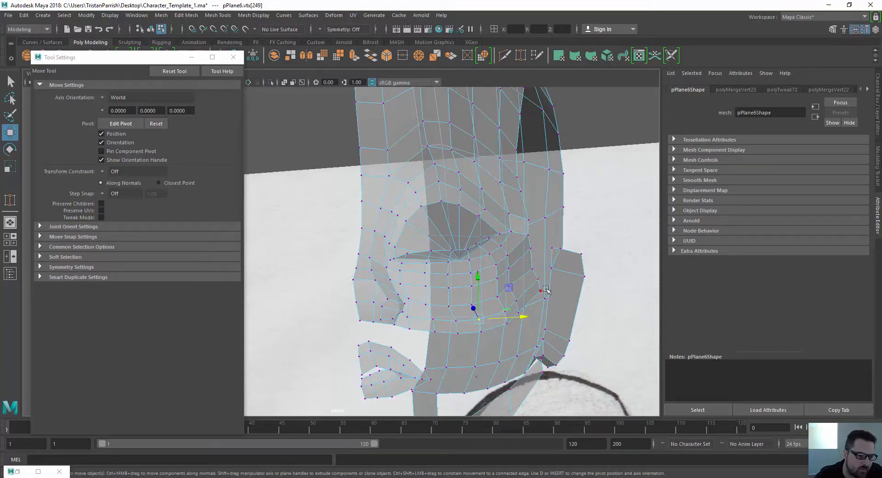
pyautogui.click(542, 291)
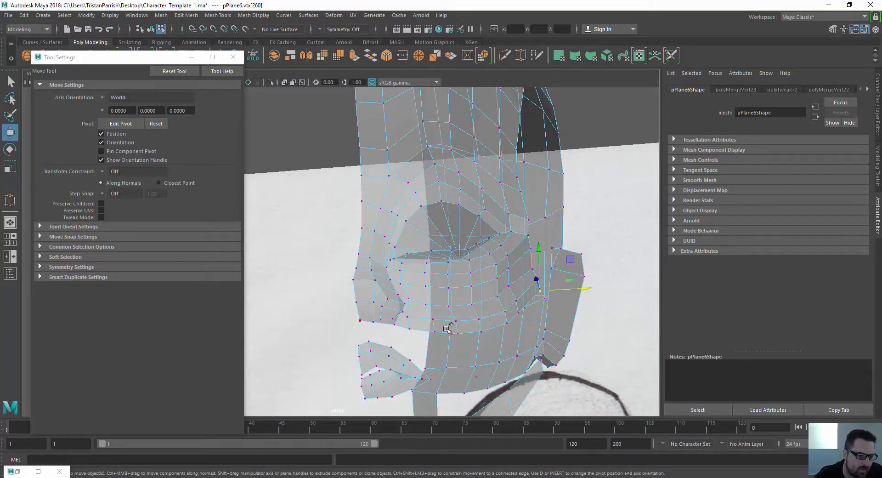
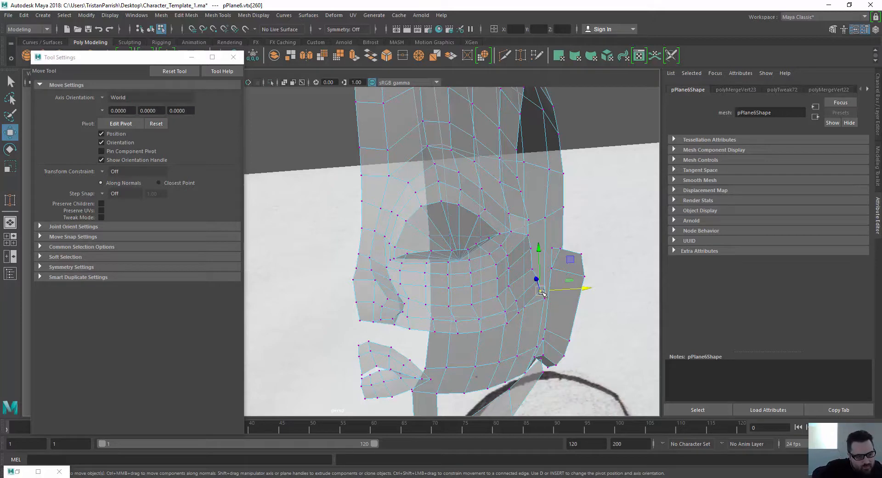
pyautogui.keyDown('shift'); pyautogui.doubleClick(434, 333); pyautogui.keyUp('shift')
pyautogui.click(434, 333)
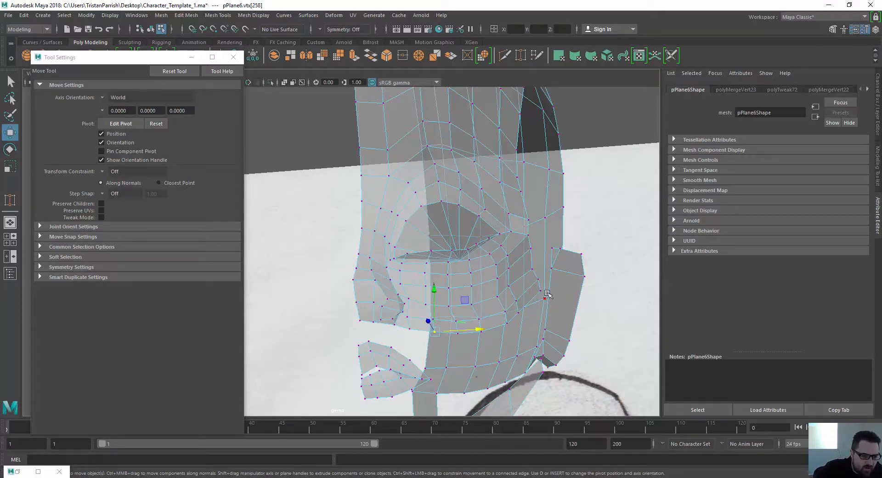
pyautogui.keyDown('shift'); pyautogui.doubleClick(538, 291); pyautogui.keyUp('shift')
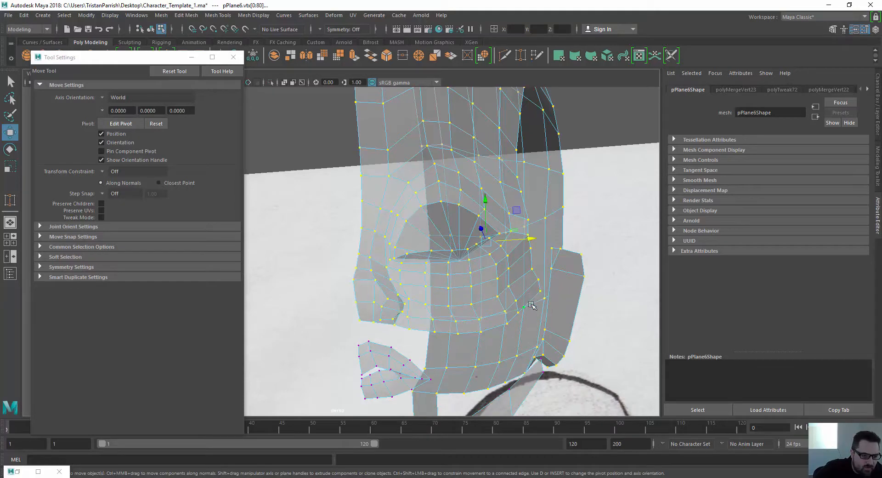
pyautogui.click(540, 291)
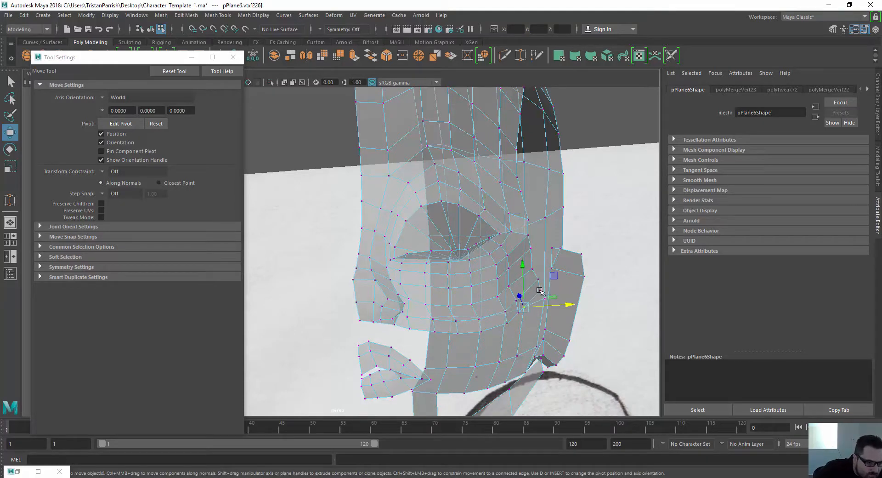
pyautogui.keyDown('shift'); pyautogui.doubleClick(507, 322); pyautogui.keyUp('shift')
pyautogui.click(479, 319)
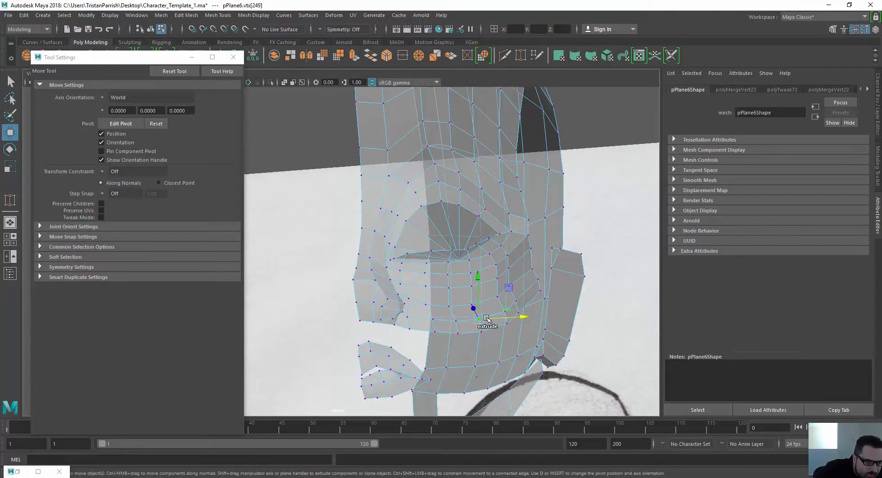
pyautogui.click(460, 320)
# - Lower the second and third vertices from the nose along the cheek's bottom border to round its contour
pyautogui.scroll(5, 417, 328)
pyautogui.keyDown('alt'); pyautogui.moveTo(417, 328); pyautogui.dragTo(371, 251); pyautogui.keyUp('alt')
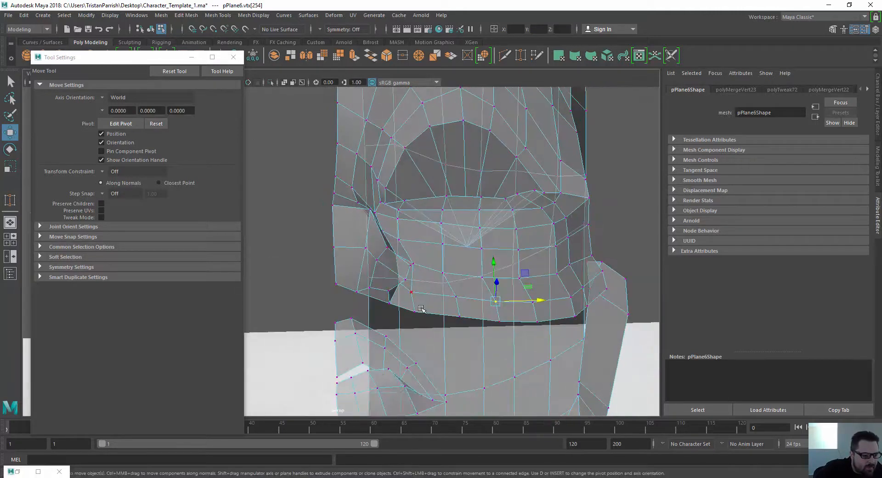
pyautogui.click(415, 311)
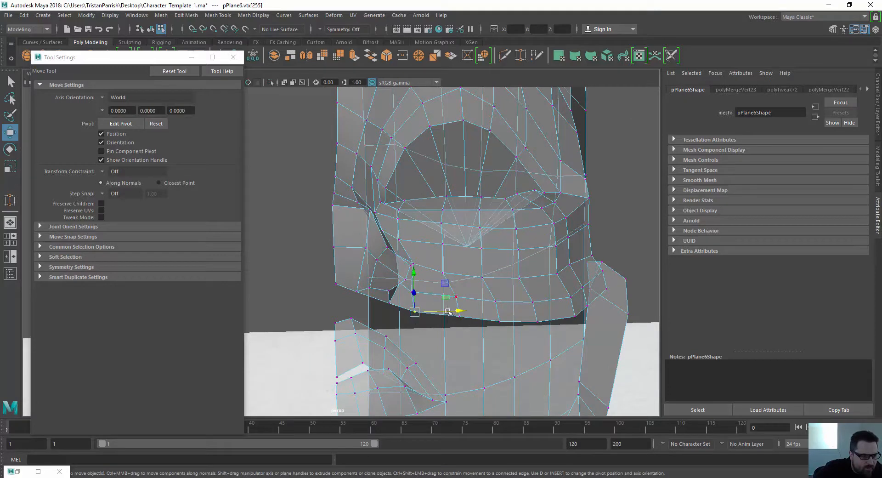
pyautogui.moveTo(448, 312)
pyautogui.mouseDown()
pyautogui.moveTo(381, 277)
pyautogui.moveTo(400, 306)
pyautogui.mouseUp()
pyautogui.scroll(3, 389, 295)
pyautogui.doubleClick(399, 309)
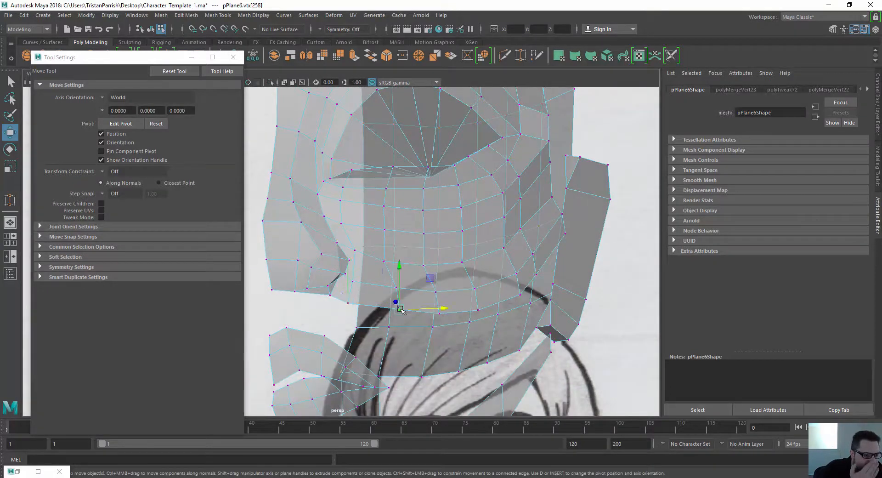
pyautogui.click(399, 311)
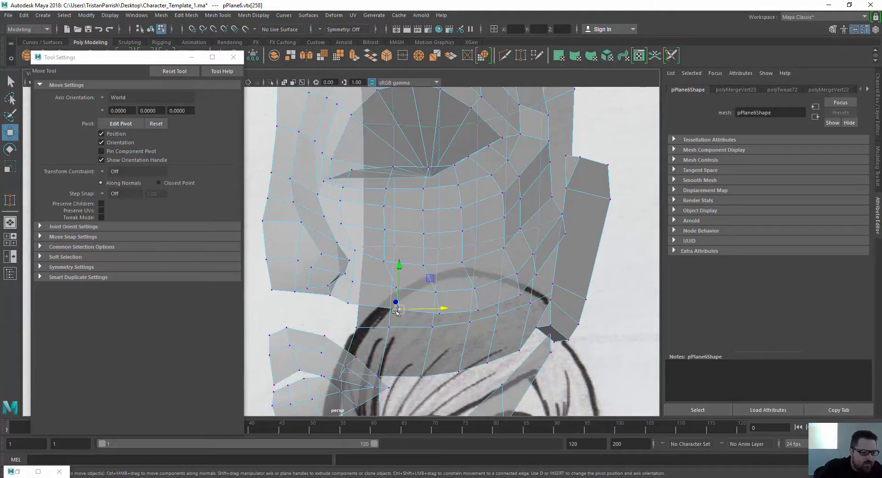
pyautogui.keyDown('alt'); pyautogui.moveTo(396, 311); pyautogui.dragTo(377, 285); pyautogui.keyUp('alt')
pyautogui.moveTo(413, 264); pyautogui.dragTo(402, 282, button='middle')
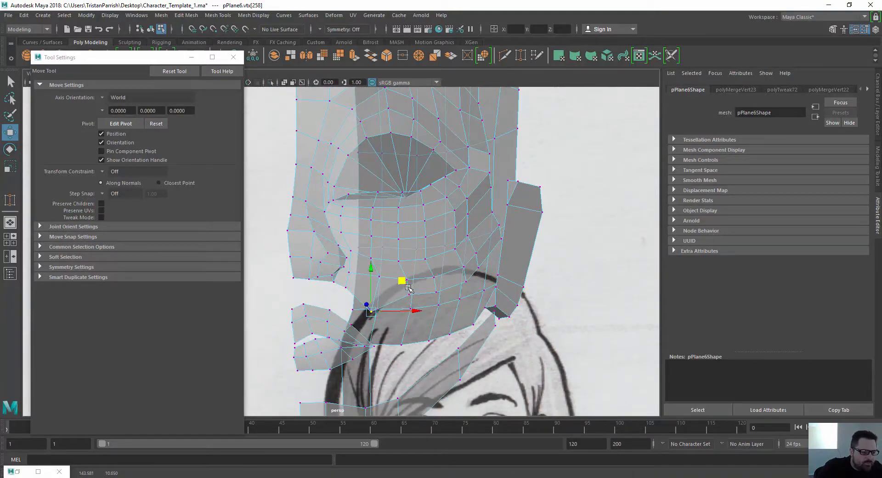
pyautogui.click(402, 329)
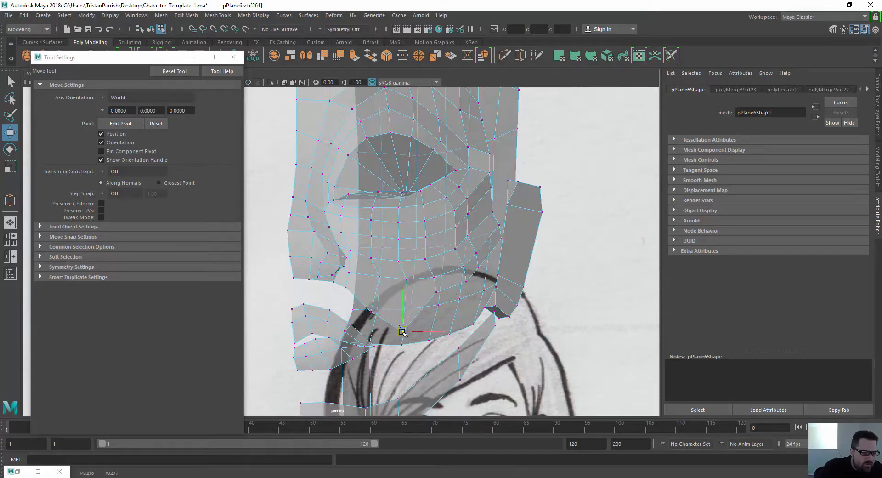
pyautogui.moveTo(403, 334); pyautogui.dragTo(399, 320, button='middle')
pyautogui.scroll(2, 358, 299)
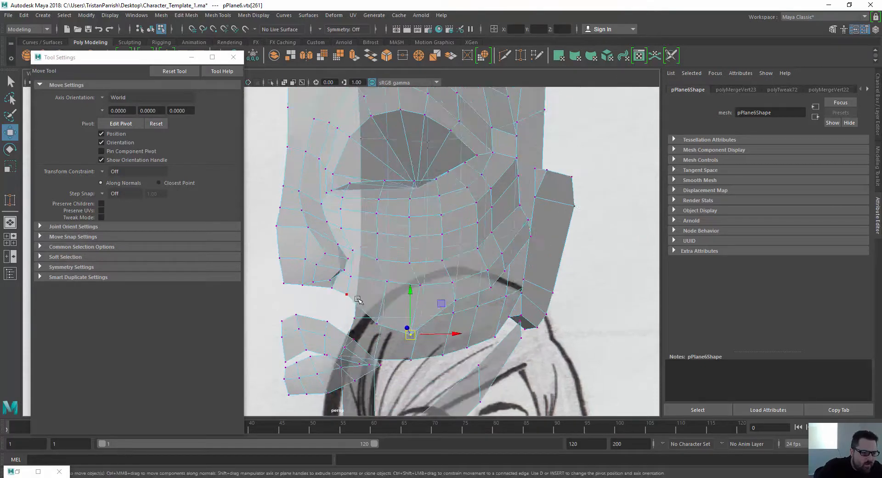
# - Continue the rounded contour by repositioning the next bottom border vertices toward the outer cheek, checking the curve in side view
pyautogui.click(454, 301)
pyautogui.moveTo(454, 301); pyautogui.dragTo(325, 296)
pyautogui.keyDown('alt'); pyautogui.moveTo(325, 296); pyautogui.dragTo(404, 272, button='middle'); pyautogui.keyUp('alt')
pyautogui.keyDown('alt'); pyautogui.moveTo(405, 272); pyautogui.dragTo(434, 299); pyautogui.keyUp('alt')
pyautogui.click(351, 282)
pyautogui.moveTo(345, 290); pyautogui.dragTo(418, 238)
pyautogui.click(430, 253)
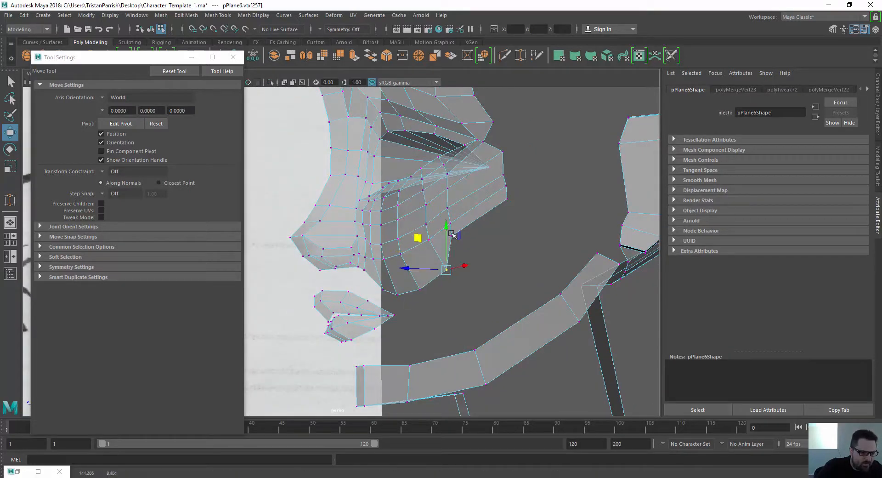
# - Reposition the second-outermost bottom border vertex and its inner neighbour in side view to smooth the cheek's lower curve
pyautogui.click(452, 236)
pyautogui.moveTo(424, 208); pyautogui.dragTo(394, 222)
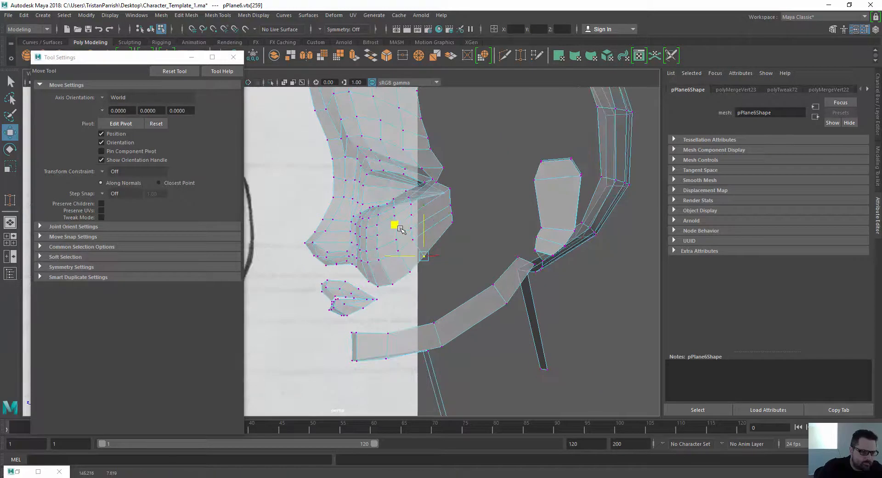
pyautogui.click(408, 273)
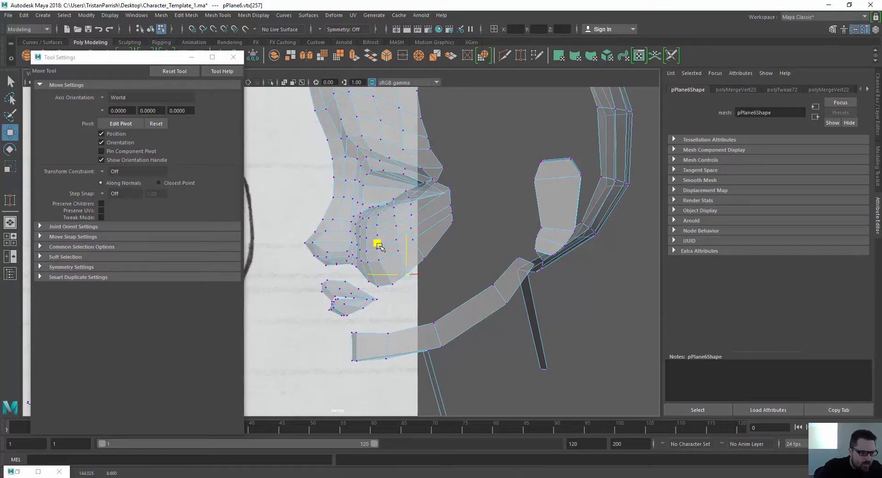
# - Lower the outermost corner vertex of the cheek border and the vertex directly above it in side view
pyautogui.click(450, 223)
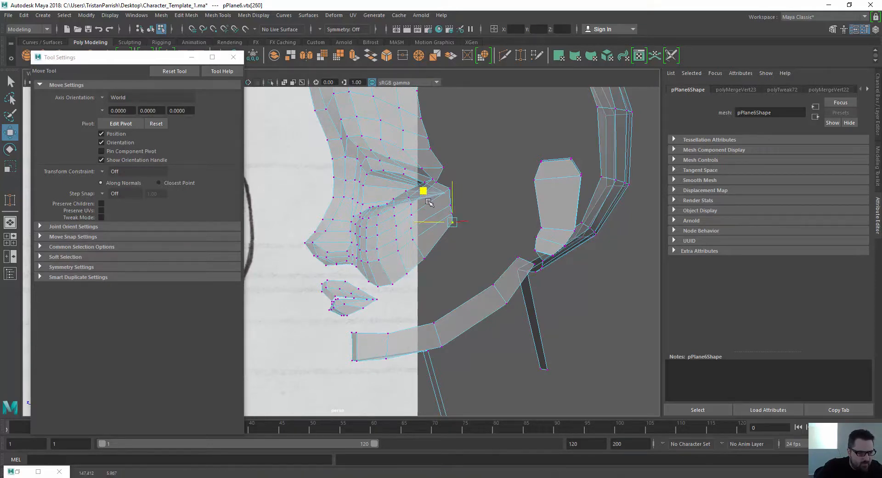
pyautogui.moveTo(424, 197); pyautogui.dragTo(427, 212)
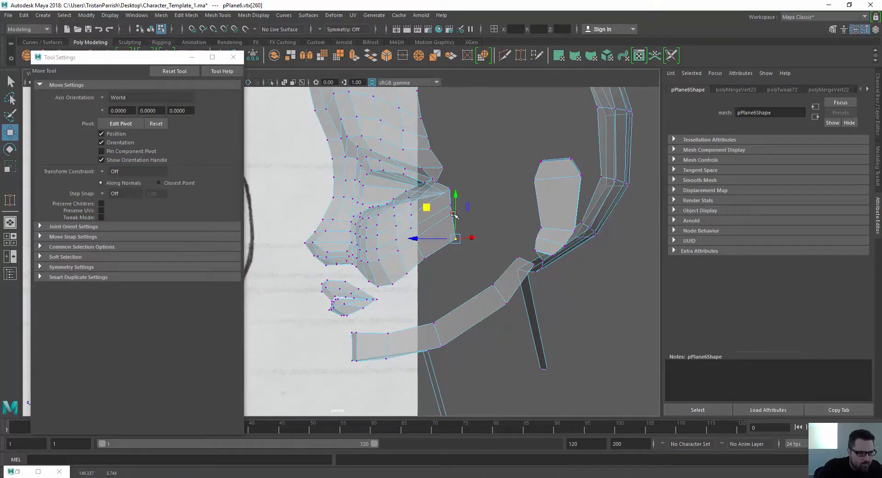
pyautogui.click(449, 219)
pyautogui.click(423, 186)
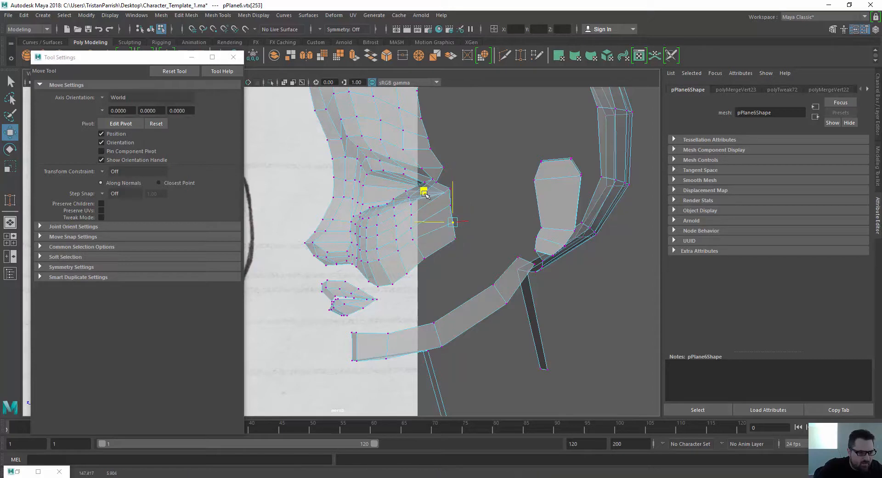
# - Shift three vertices in the row above the cheek's bottom border and one border vertex below them horizontally toward the nose
pyautogui.keyDown('alt'); pyautogui.moveTo(423, 186); pyautogui.dragTo(459, 271); pyautogui.keyUp('alt')
pyautogui.click(418, 272)
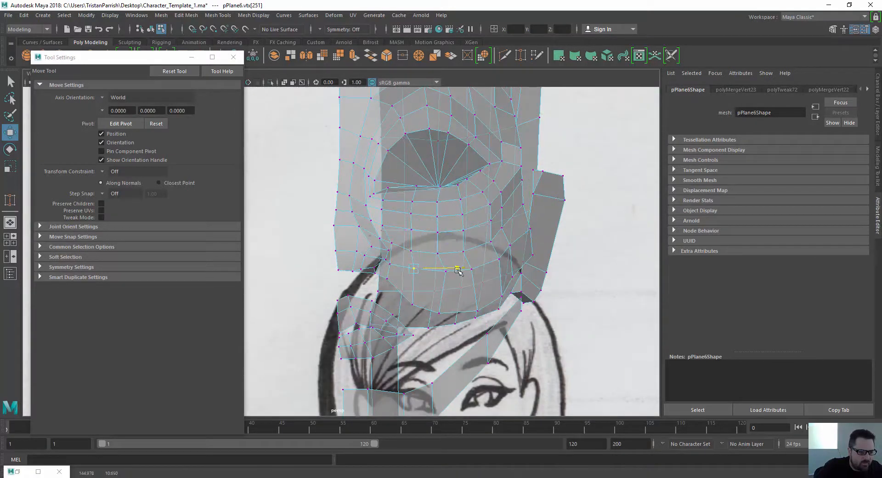
pyautogui.click(448, 275)
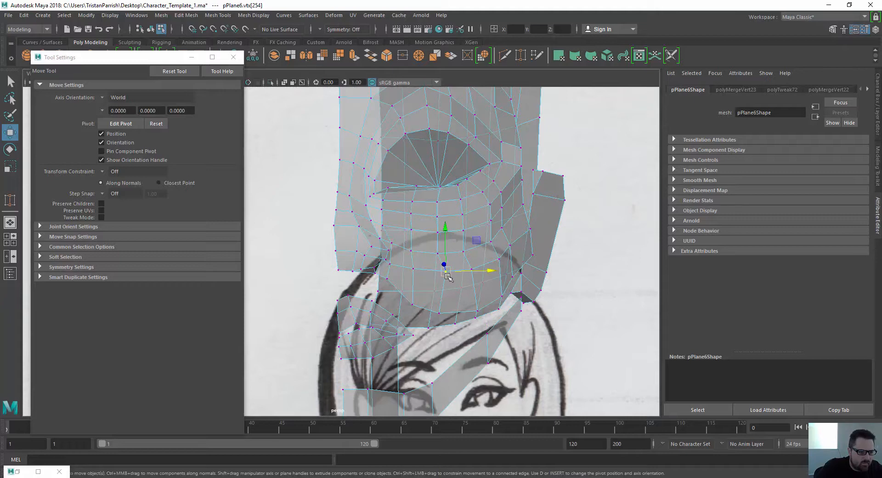
pyautogui.click(470, 269)
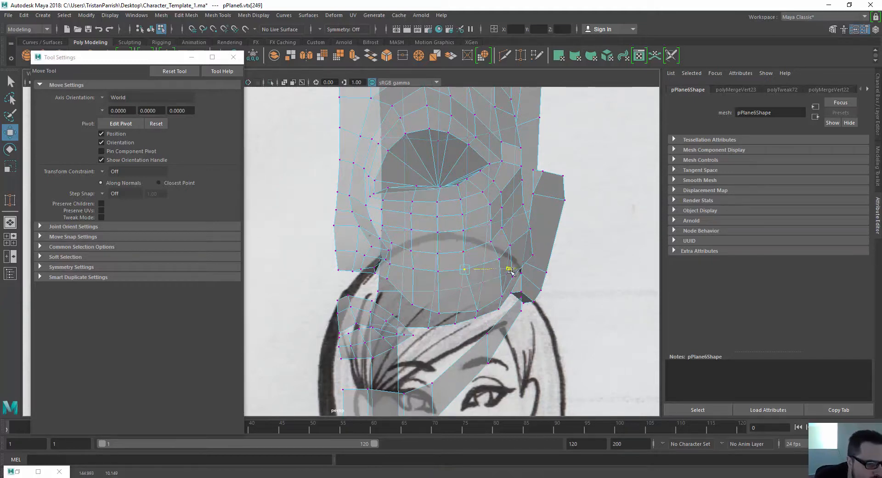
pyautogui.click(478, 310)
pyautogui.moveTo(527, 311); pyautogui.dragTo(513, 313)
# - Move the bottom border vertex near the nose sideways toward the nose and adjust its height in side view
pyautogui.keyDown('alt'); pyautogui.moveTo(430, 303); pyautogui.dragTo(409, 337); pyautogui.keyUp('alt')
pyautogui.click(410, 345)
pyautogui.click(380, 334)
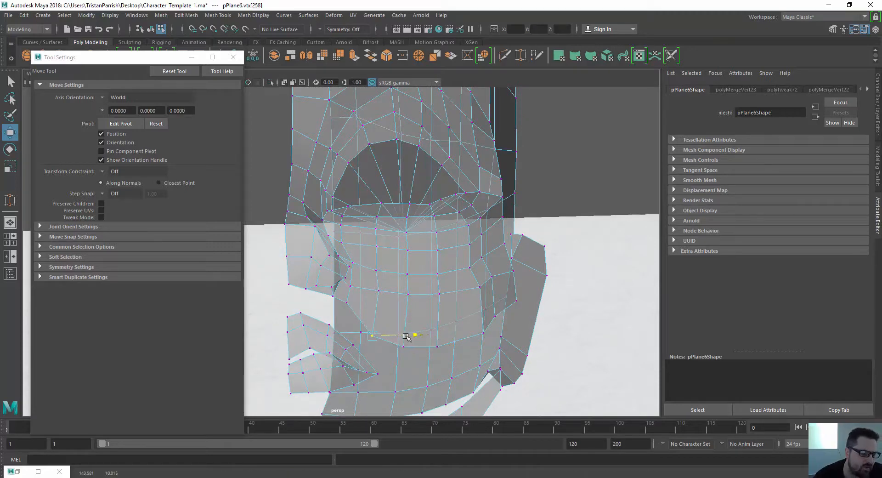
pyautogui.keyDown('alt'); pyautogui.moveTo(362, 324); pyautogui.dragTo(295, 303); pyautogui.keyUp('alt')
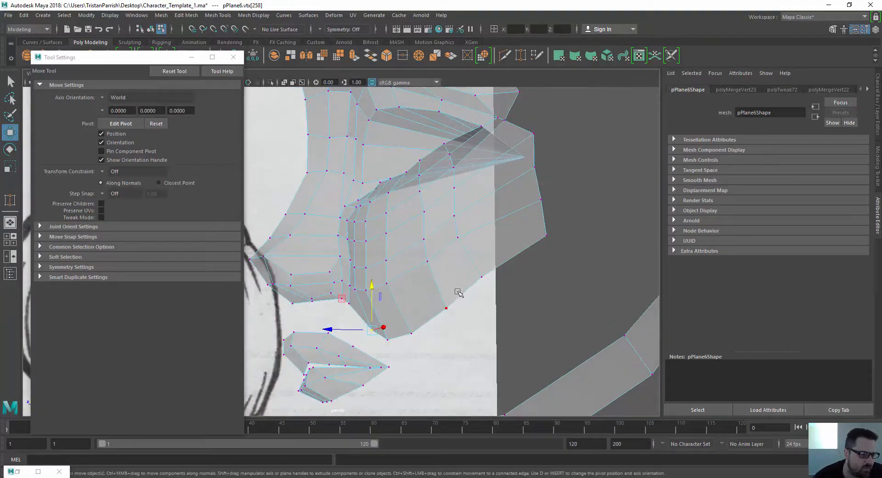
pyautogui.moveTo(383, 352); pyautogui.dragTo(365, 327)
# - Select the three outermost vertices of the row above the cheek's bottom border and move them horizontally inward
pyautogui.moveTo(386, 299)
pyautogui.keyDown('alt'); pyautogui.mouseDown()
pyautogui.moveTo(475, 294)
pyautogui.moveTo(399, 293)
pyautogui.mouseUp(); pyautogui.keyUp('alt')
pyautogui.click(481, 276)
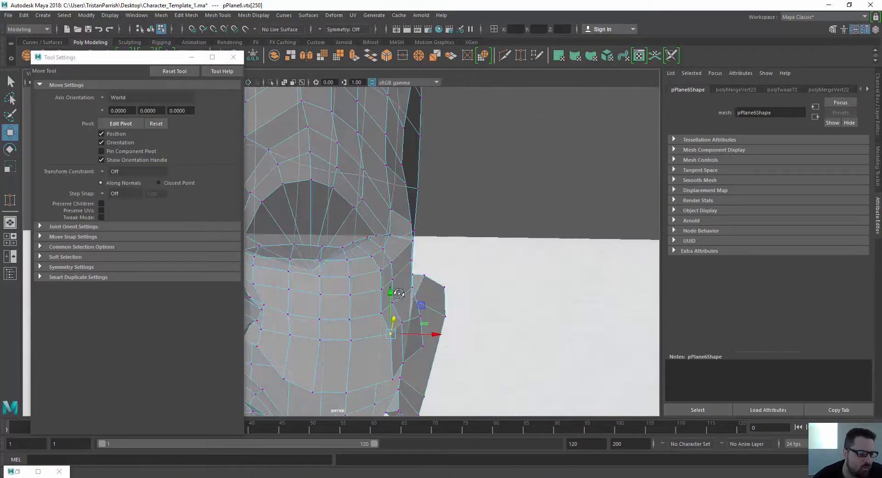
pyautogui.keyDown('shift'); pyautogui.click(402, 321); pyautogui.keyUp('shift')
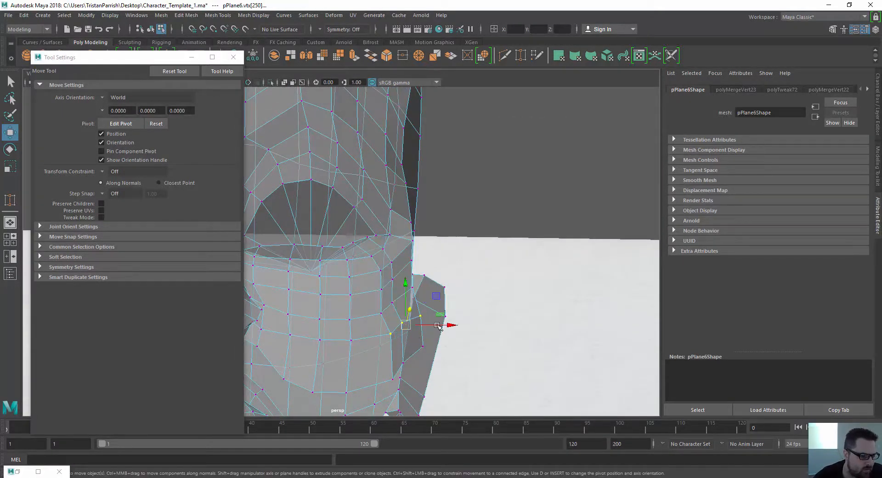
pyautogui.moveTo(442, 323); pyautogui.dragTo(435, 327)
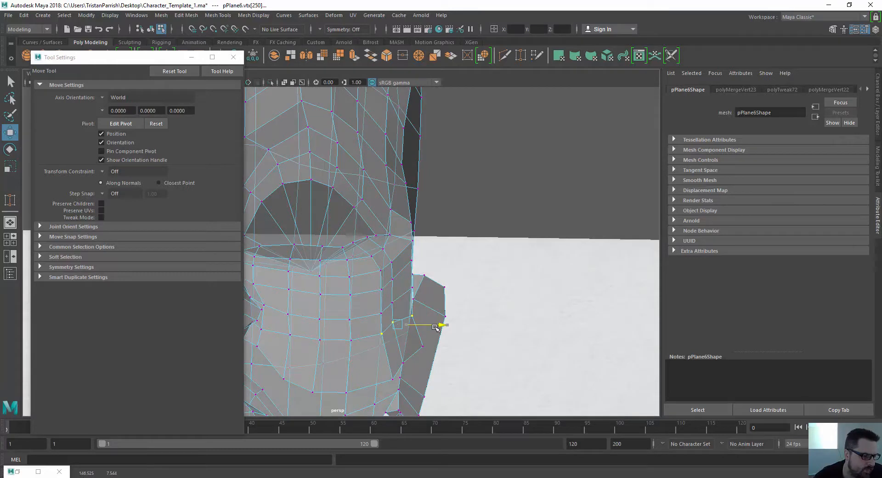
# - Select the three outer vertices along the cheek's bottom border, directly below the row just moved
pyautogui.click(424, 347)
pyautogui.keyDown('shift'); pyautogui.click(403, 363); pyautogui.keyUp('shift')
pyautogui.keyDown('shift'); pyautogui.click(392, 381); pyautogui.keyUp('shift')
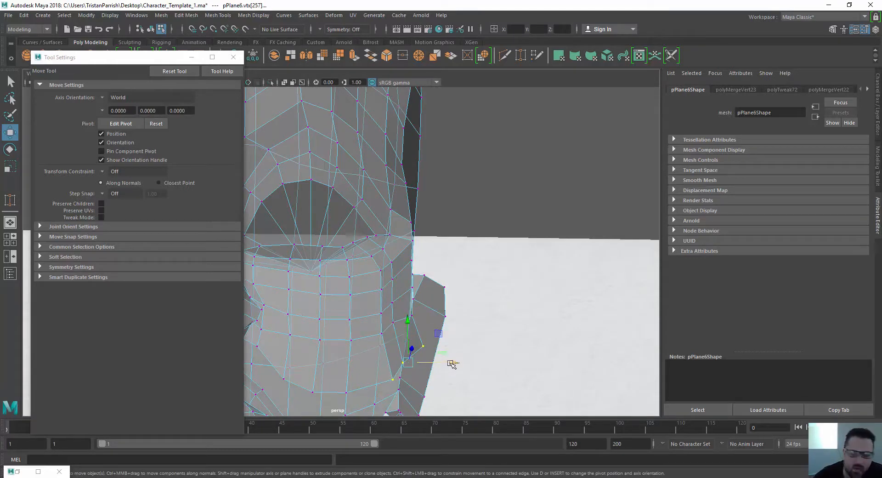
# - Move the selected vertices on the outer edge of the cheek inward to tighten the face contour
pyautogui.moveTo(453, 363); pyautogui.dragTo(434, 364)
pyautogui.moveTo(432, 221)
pyautogui.keyDown('alt'); pyautogui.mouseDown()
pyautogui.moveTo(358, 345)
pyautogui.moveTo(418, 285)
pyautogui.mouseUp(); pyautogui.keyUp('alt')
pyautogui.click(435, 257)
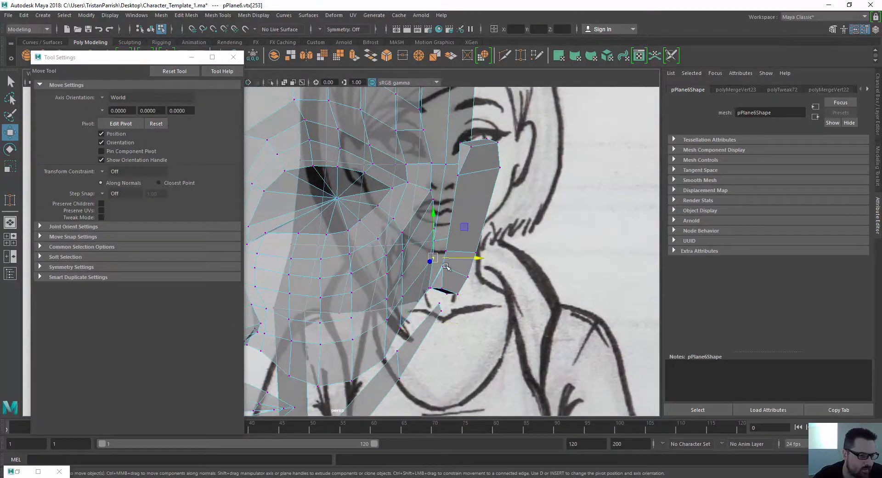
# - Examine the nose, lower cheek and lips from the front, side and below against the reference drawing
pyautogui.keyDown('alt'); pyautogui.moveTo(435, 256); pyautogui.dragTo(370, 344); pyautogui.keyUp('alt')
pyautogui.keyDown('alt'); pyautogui.moveTo(361, 326); pyautogui.dragTo(326, 310); pyautogui.keyUp('alt')
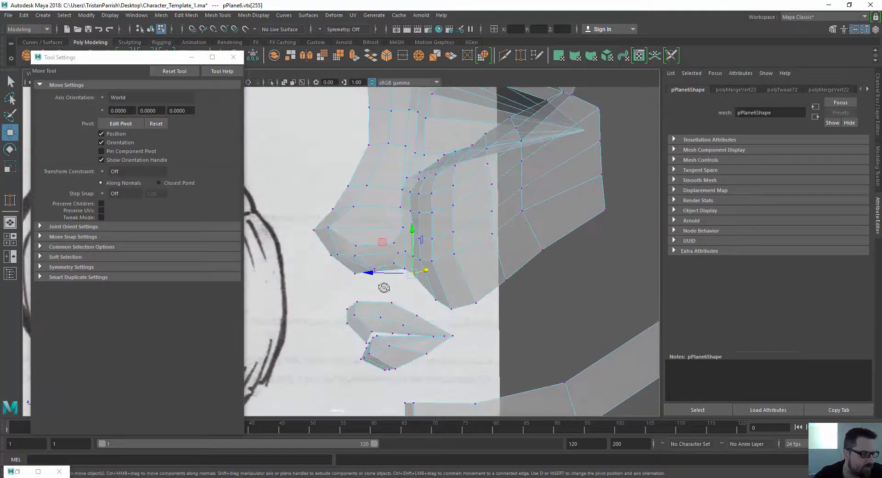
pyautogui.keyDown('alt'); pyautogui.moveTo(385, 285); pyautogui.dragTo(445, 292); pyautogui.keyUp('alt')
pyautogui.keyDown('alt'); pyautogui.moveTo(360, 299); pyautogui.dragTo(302, 293); pyautogui.keyUp('alt')
pyautogui.scroll(5, 341, 291)
pyautogui.keyDown('alt'); pyautogui.moveTo(324, 279); pyautogui.dragTo(329, 210, button='middle'); pyautogui.keyUp('alt')
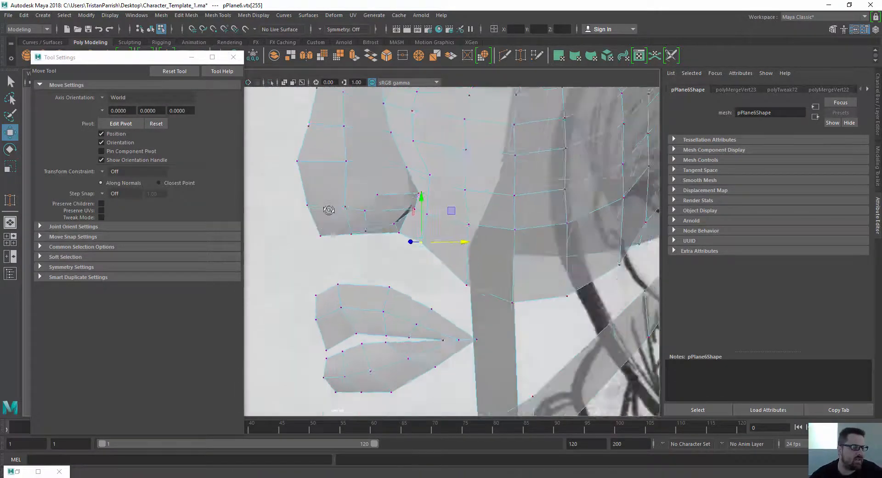
pyautogui.keyDown('alt'); pyautogui.moveTo(329, 210); pyautogui.dragTo(337, 223); pyautogui.keyUp('alt')
pyautogui.scroll(-3, 337, 223)
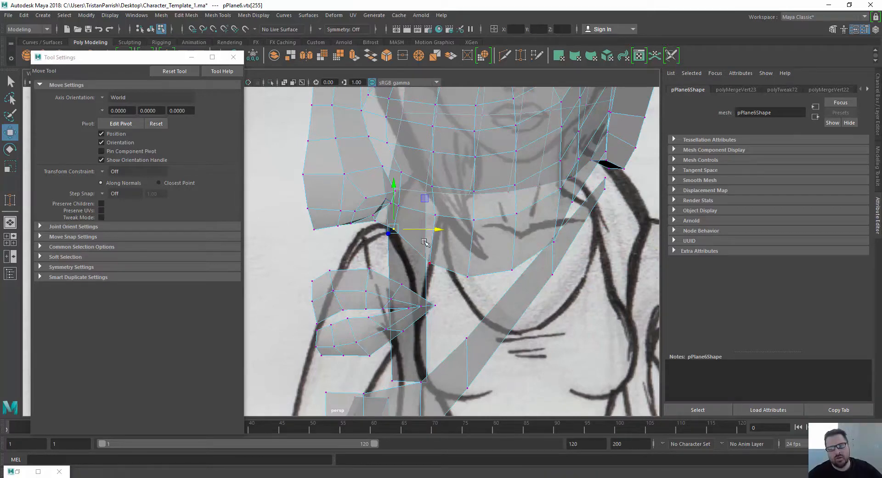
pyautogui.keyDown('alt'); pyautogui.moveTo(318, 255); pyautogui.dragTo(401, 248); pyautogui.keyUp('alt')
pyautogui.keyDown('alt'); pyautogui.moveTo(449, 251); pyautogui.dragTo(452, 212, button='middle'); pyautogui.keyUp('alt')
pyautogui.keyDown('alt'); pyautogui.moveTo(452, 212); pyautogui.dragTo(459, 246); pyautogui.keyUp('alt')
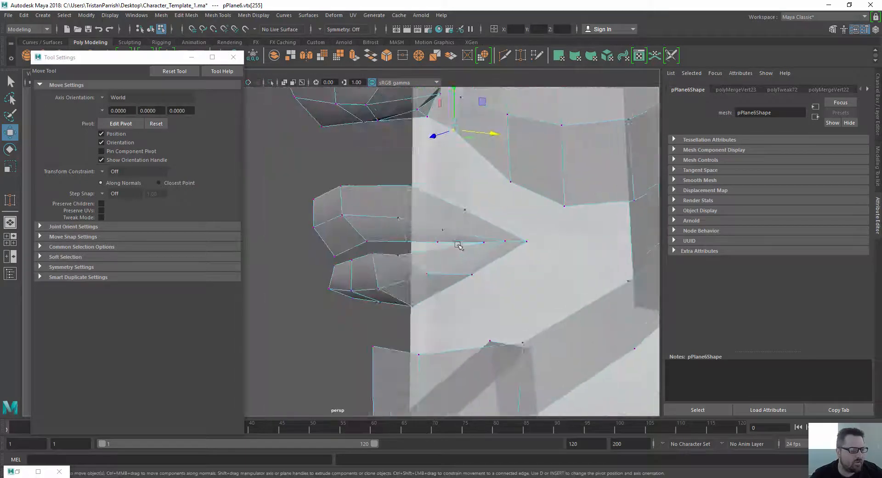
pyautogui.scroll(5, 388, 244)
pyautogui.keyDown('alt'); pyautogui.moveTo(387, 244); pyautogui.dragTo(415, 230); pyautogui.keyUp('alt')
pyautogui.scroll(-5, 447, 200)
pyautogui.keyDown('alt'); pyautogui.moveTo(447, 200); pyautogui.dragTo(360, 275, button='middle'); pyautogui.keyUp('alt')
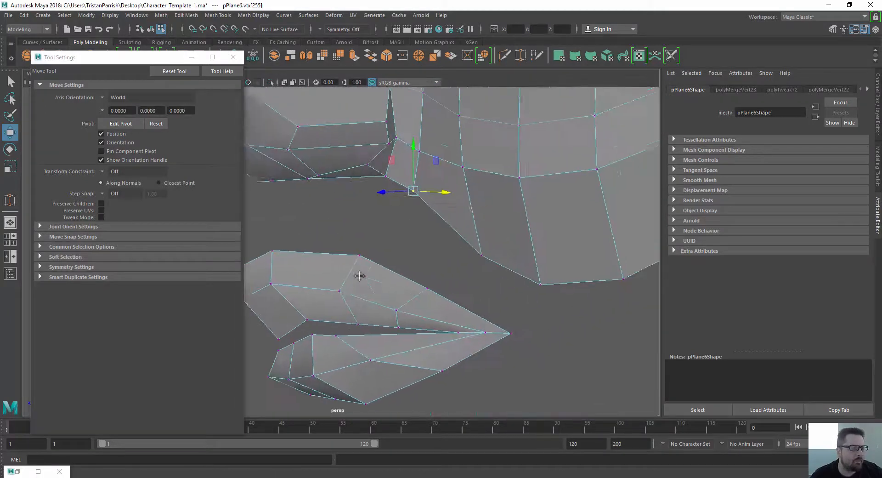
pyautogui.moveTo(360, 275)
pyautogui.keyDown('alt'); pyautogui.mouseDown()
pyautogui.moveTo(422, 260)
pyautogui.moveTo(390, 244)
pyautogui.moveTo(333, 248)
pyautogui.mouseUp(); pyautogui.keyUp('alt')
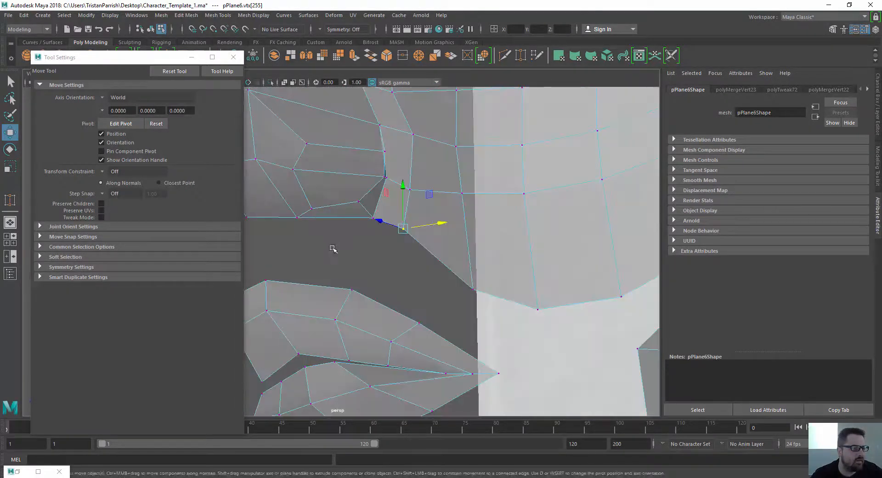
pyautogui.keyDown('alt'); pyautogui.moveTo(333, 249); pyautogui.dragTo(357, 219, button='middle'); pyautogui.keyUp('alt')
# - Insert an edge loop across the upper lip with Insert Edge Loop, between the two existing crosswise edges nearest the middle
pyautogui.click(218, 15)
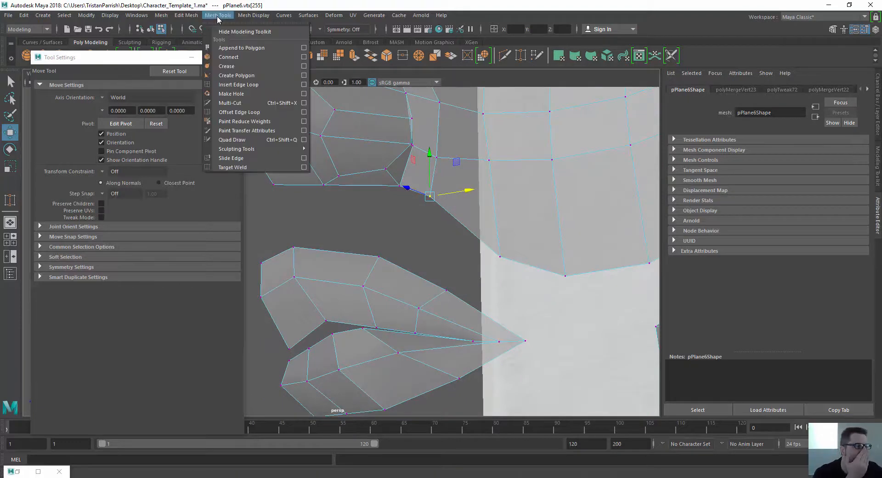
pyautogui.click(216, 92)
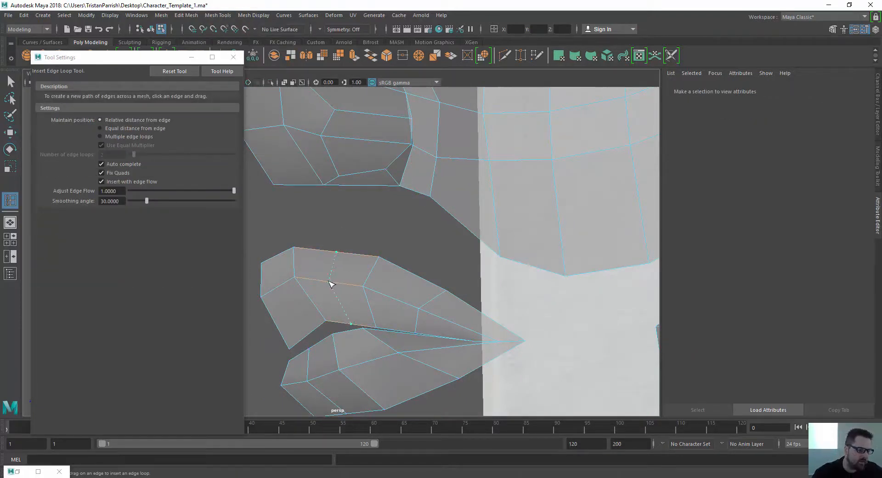
pyautogui.click(331, 284)
pyautogui.keyDown('alt'); pyautogui.moveTo(321, 277); pyautogui.dragTo(413, 207); pyautogui.keyUp('alt')
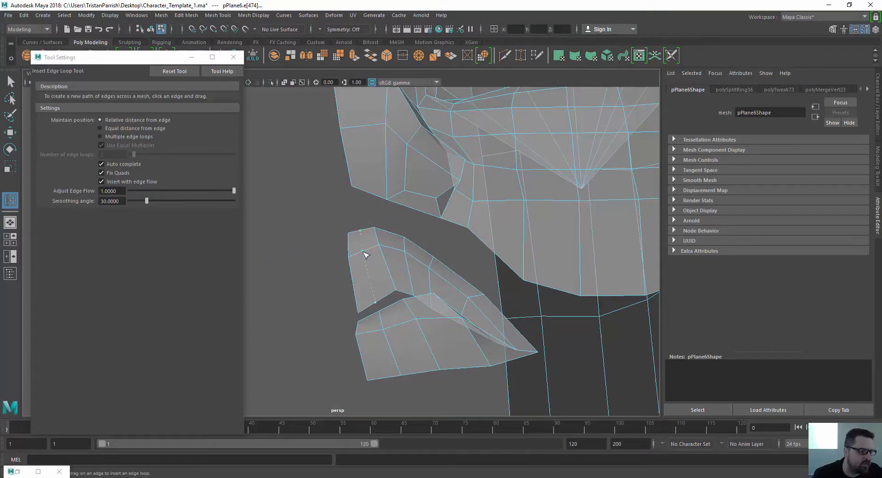
pyautogui.click(363, 253)
pyautogui.keyDown('alt'); pyautogui.moveTo(363, 254); pyautogui.dragTo(393, 259); pyautogui.keyUp('alt')
pyautogui.hotkey('ctrl', 'z')
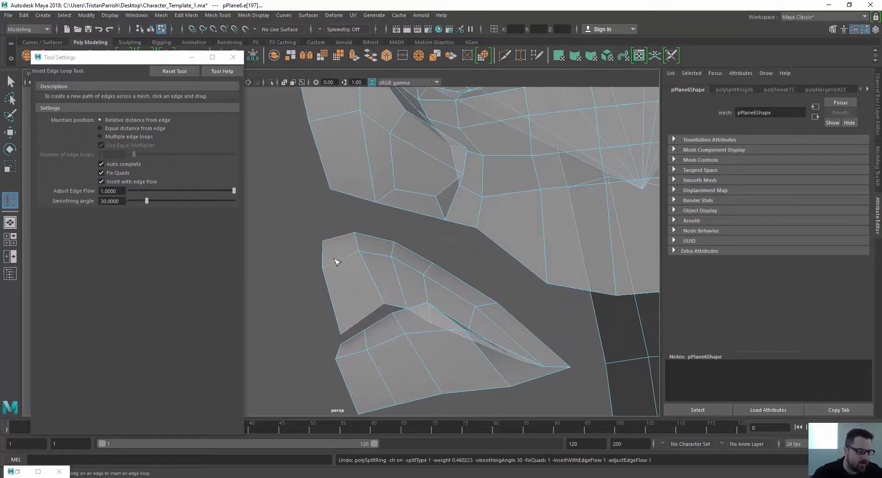
# - Select the edges along the upper lip's top border and extrude them upward into a new strip of faces
pyautogui.moveTo(335, 262)
pyautogui.keyDown('alt'); pyautogui.mouseDown()
pyautogui.moveTo(347, 217)
pyautogui.moveTo(339, 239)
pyautogui.moveTo(362, 248)
pyautogui.moveTo(359, 236)
pyautogui.moveTo(396, 191)
pyautogui.moveTo(374, 147)
pyautogui.moveTo(375, 165)
pyautogui.moveTo(358, 180)
pyautogui.mouseUp(); pyautogui.keyUp('alt')
pyautogui.press('w')
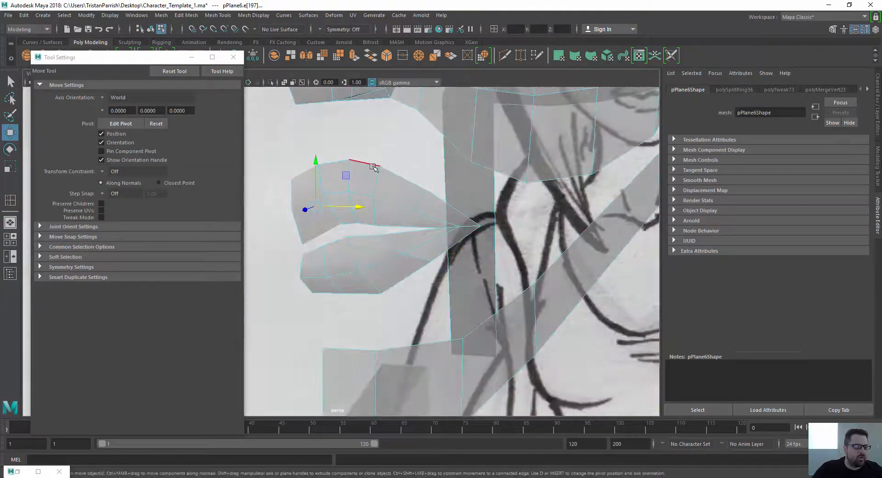
pyautogui.moveTo(374, 167); pyautogui.dragTo(335, 166, button='right')
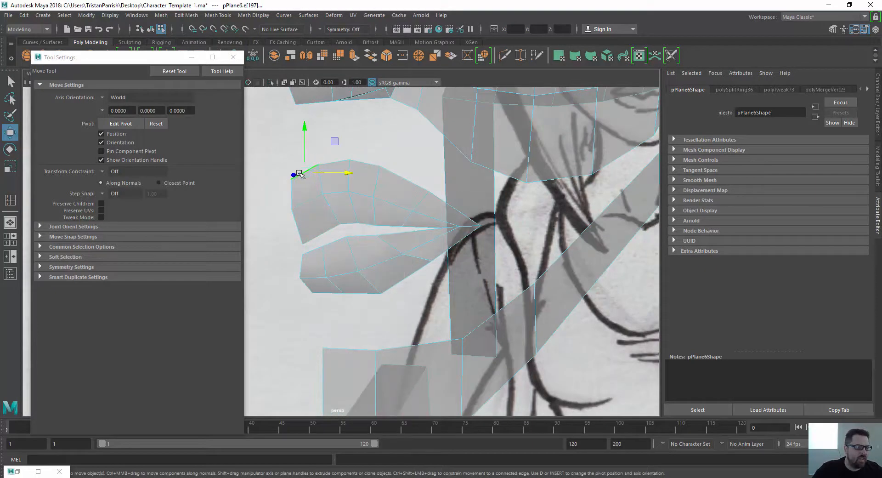
pyautogui.moveTo(351, 255)
pyautogui.keyDown('alt'); pyautogui.mouseDown()
pyautogui.moveTo(357, 208)
pyautogui.moveTo(363, 230)
pyautogui.moveTo(403, 277)
pyautogui.moveTo(496, 287)
pyautogui.mouseUp(); pyautogui.keyUp('alt')
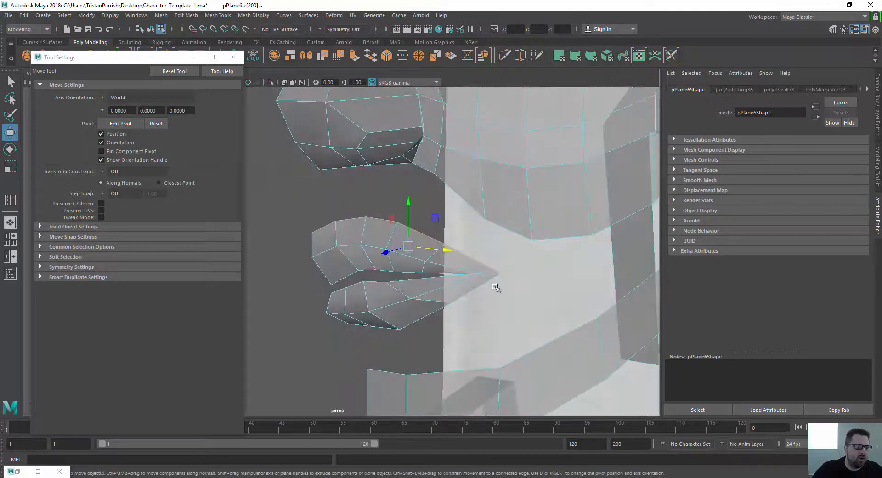
pyautogui.keyDown('alt'); pyautogui.moveTo(330, 286); pyautogui.dragTo(324, 230); pyautogui.keyUp('alt')
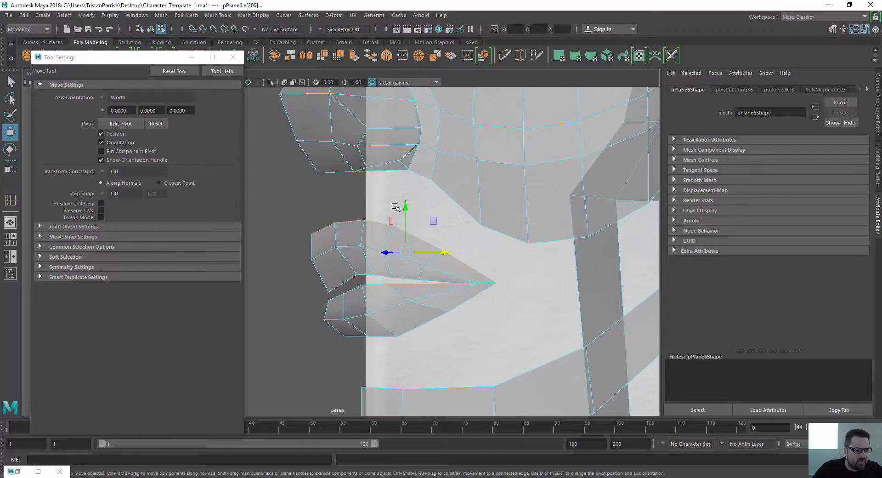
pyautogui.keyDown('shift'); pyautogui.moveTo(408, 204); pyautogui.dragTo(413, 184); pyautogui.keyUp('shift')
pyautogui.keyDown('alt'); pyautogui.moveTo(440, 250); pyautogui.dragTo(402, 205, button='middle'); pyautogui.keyUp('alt')
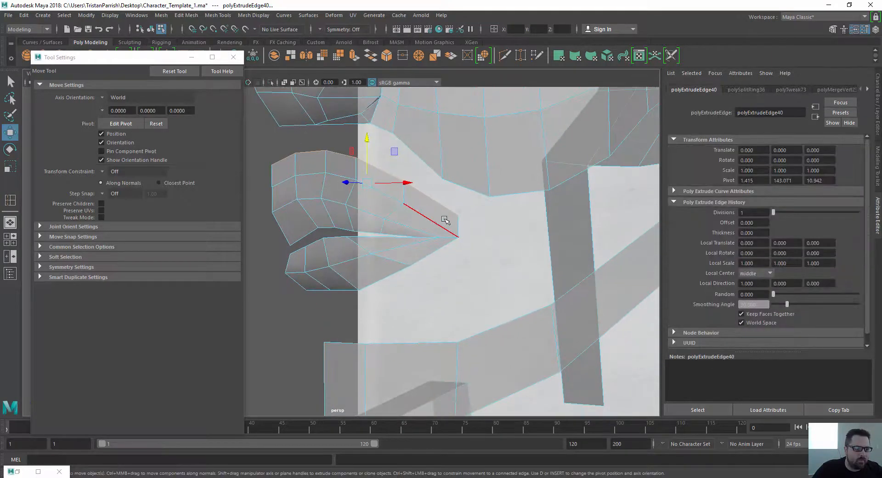
# - Move the end vertex of the upper lip's extruded strip outward and down, just beyond the mouth corner
pyautogui.moveTo(445, 219); pyautogui.dragTo(403, 213, button='right')
pyautogui.click(459, 219)
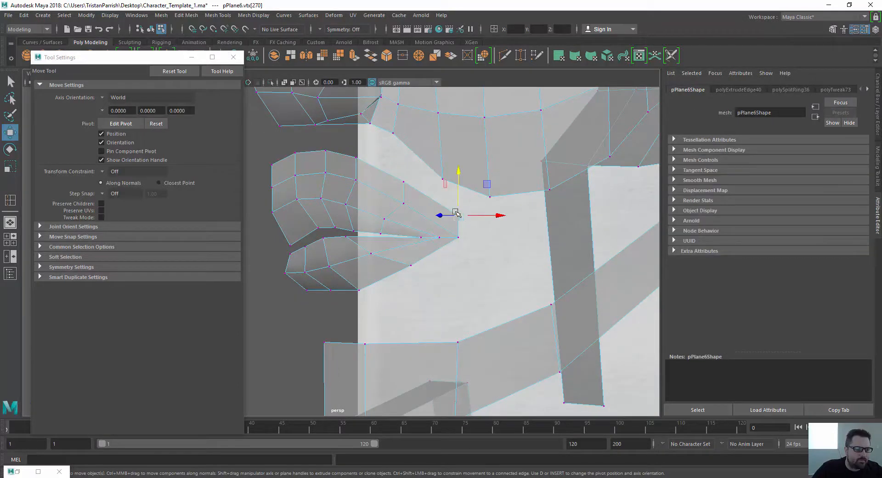
pyautogui.moveTo(456, 213); pyautogui.dragTo(495, 235)
pyautogui.keyDown('alt'); pyautogui.moveTo(430, 226); pyautogui.dragTo(337, 230); pyautogui.keyUp('alt')
pyautogui.moveTo(483, 231); pyautogui.dragTo(429, 271)
pyautogui.scroll(2, 374, 289)
pyautogui.keyDown('alt'); pyautogui.moveTo(357, 271); pyautogui.dragTo(374, 233, button='middle'); pyautogui.keyUp('alt')
pyautogui.keyDown('alt'); pyautogui.moveTo(374, 233); pyautogui.dragTo(412, 272); pyautogui.keyUp('alt')
pyautogui.scroll(1, 440, 268)
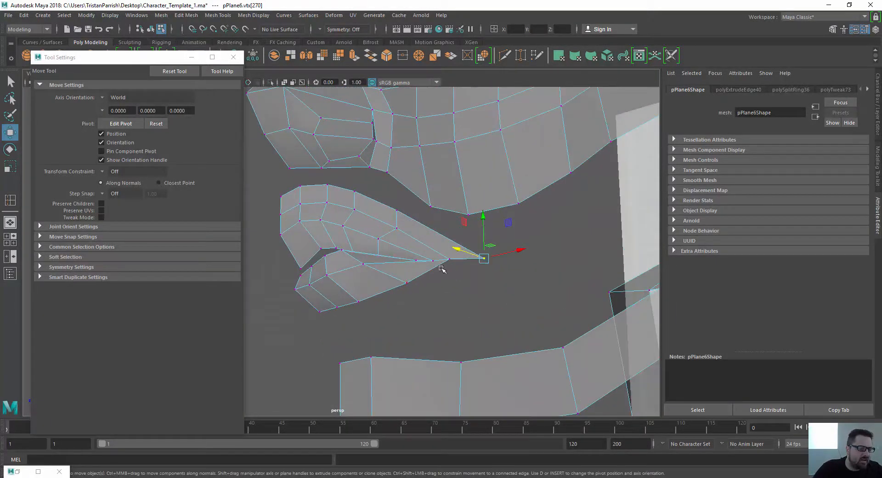
# - Select the edges along the lower lip's bottom border and extrude them downward into a new strip of faces
pyautogui.rightClick(440, 268)
pyautogui.click(441, 197)
pyautogui.click(403, 280)
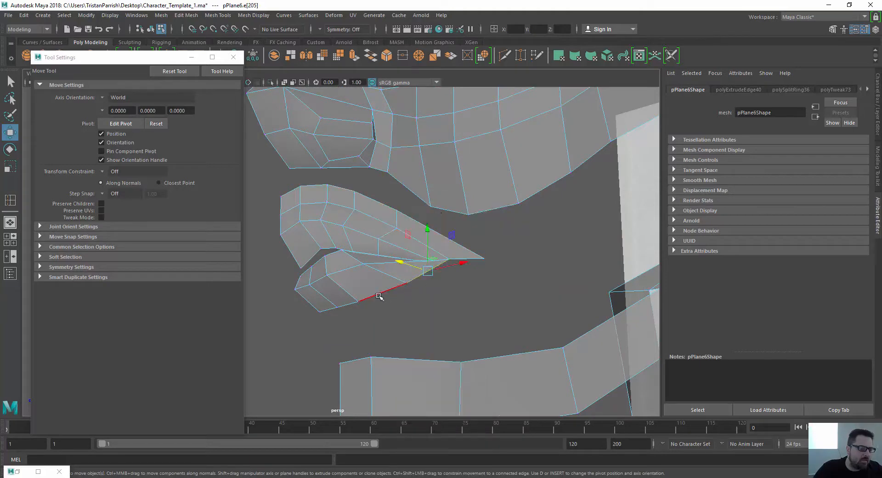
pyautogui.keyDown('shift'); pyautogui.click(324, 310); pyautogui.keyUp('shift')
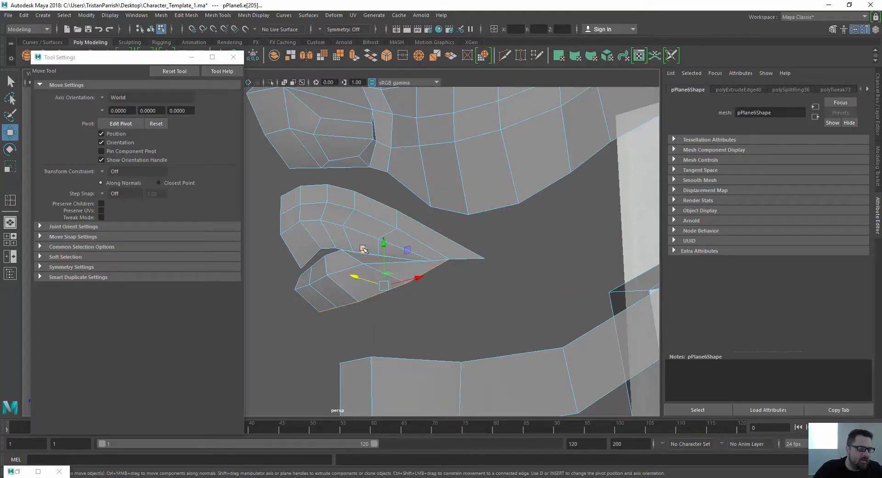
pyautogui.keyDown('shift'); pyautogui.moveTo(384, 247); pyautogui.dragTo(384, 267); pyautogui.keyUp('shift')
pyautogui.moveTo(355, 295); pyautogui.dragTo(362, 298)
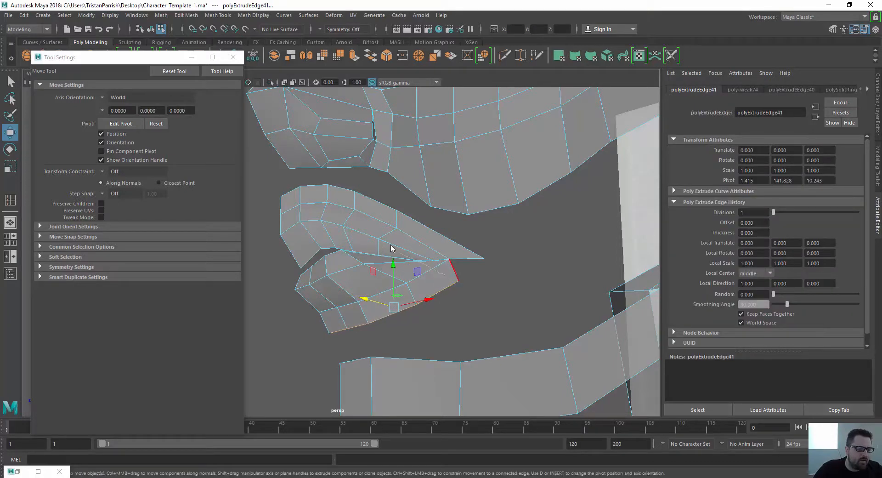
# - Use Target Weld to merge the lower strip's end vertex into the upper strip's end vertex at the mouth corner
pyautogui.moveTo(392, 248); pyautogui.dragTo(398, 225, button='right')
pyautogui.click(459, 279)
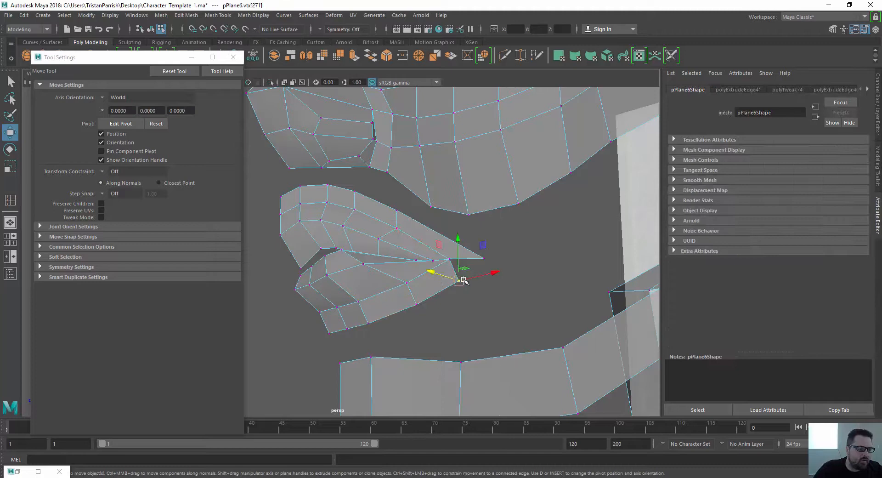
pyautogui.click(216, 16)
pyautogui.click(230, 167)
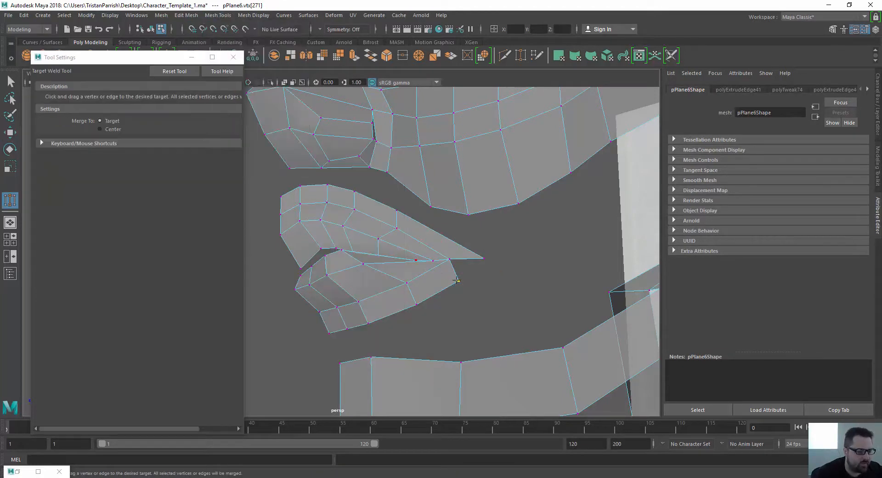
pyautogui.moveTo(484, 261); pyautogui.dragTo(484, 260)
pyautogui.keyDown('alt'); pyautogui.moveTo(477, 283); pyautogui.dragTo(417, 254, button='right'); pyautogui.keyUp('alt')
pyautogui.keyDown('alt'); pyautogui.moveTo(417, 254); pyautogui.dragTo(303, 269); pyautogui.keyUp('alt')
pyautogui.keyDown('alt'); pyautogui.moveTo(304, 269); pyautogui.dragTo(329, 271, button='right'); pyautogui.keyUp('alt')
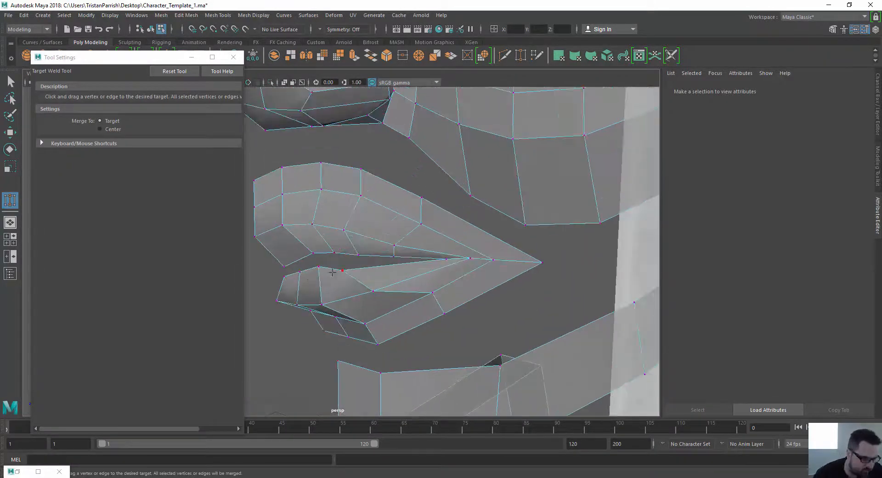
pyautogui.press('w')
pyautogui.scroll(2, 357, 264)
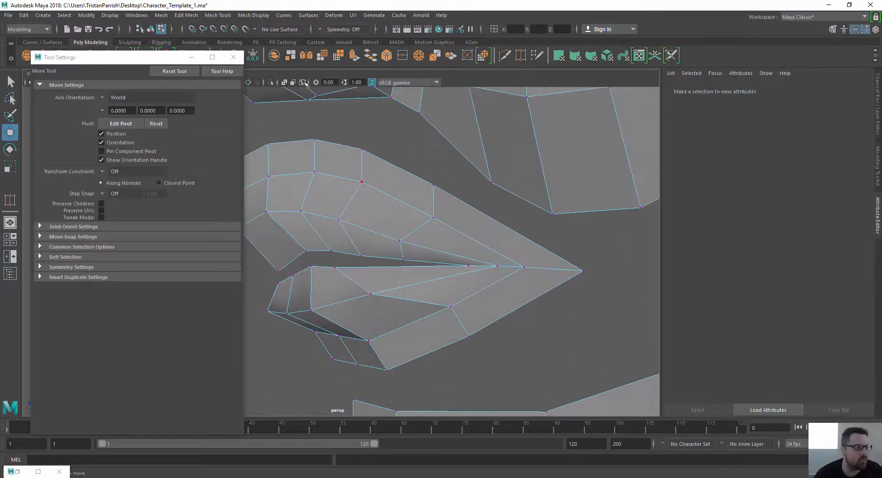
# - Insert two edge loops across the lower lip, one near the mouth corner and one closer to the middle
pyautogui.click(218, 16)
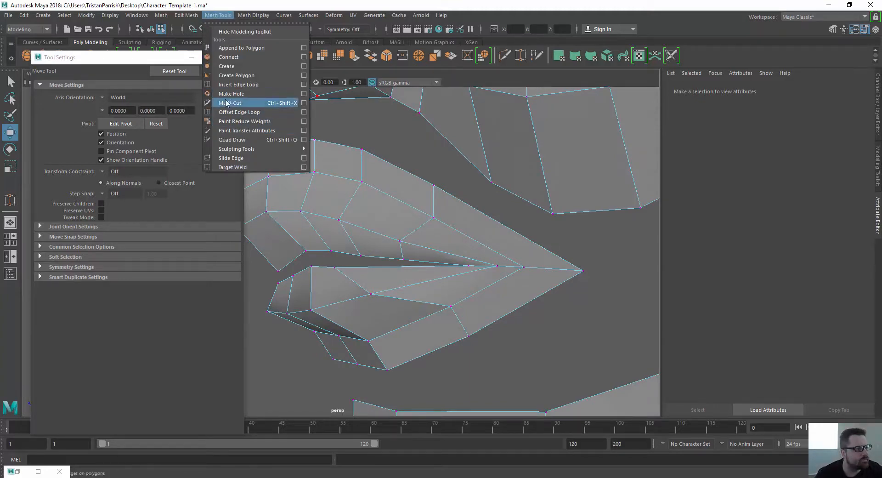
pyautogui.click(230, 86)
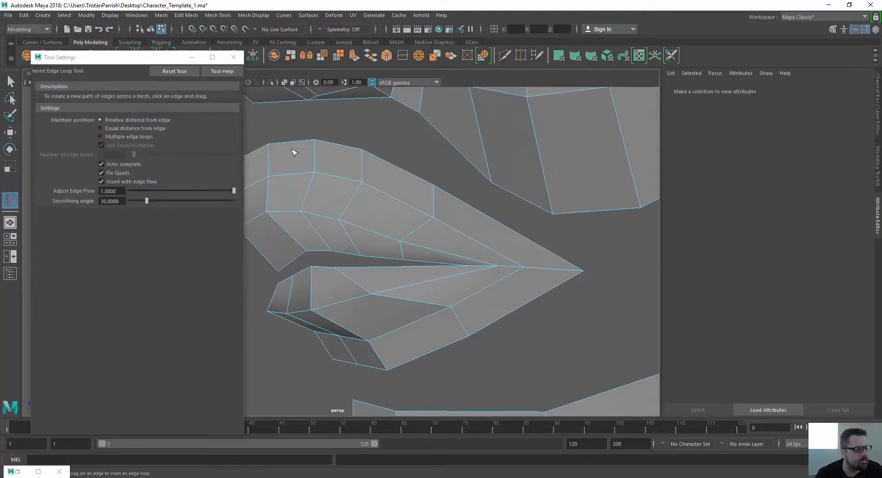
pyautogui.click(404, 271)
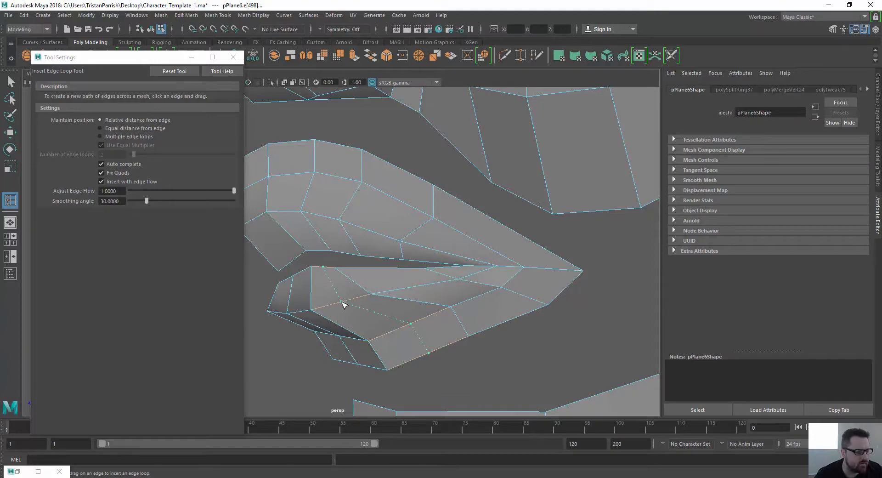
pyautogui.click(342, 304)
# - Examine the lip topology from the front and side against the nose, jaw strip and reference drawing
pyautogui.scroll(5, 350, 267)
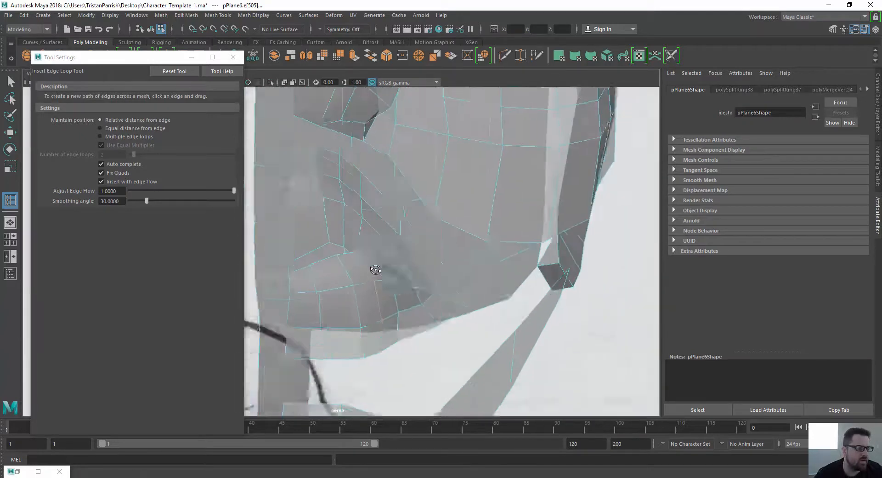
pyautogui.scroll(-5, 350, 266)
pyautogui.scroll(6, 320, 286)
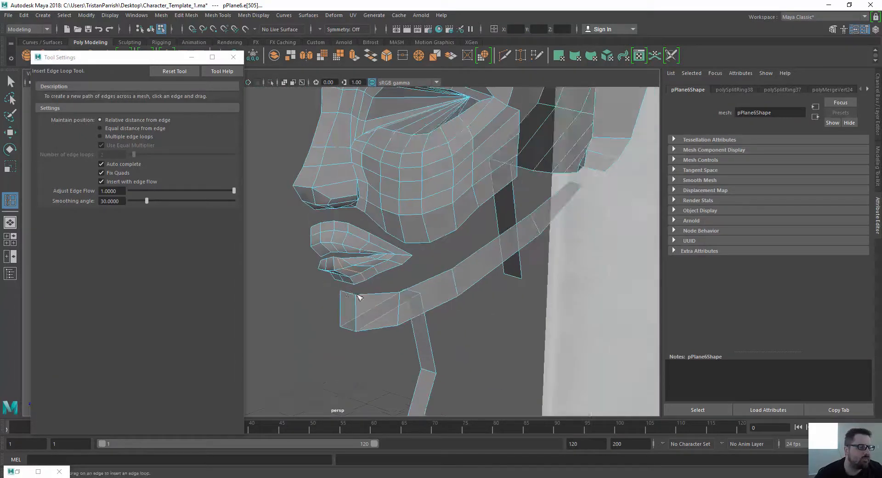
pyautogui.scroll(-5, 335, 252)
pyautogui.scroll(6, 294, 239)
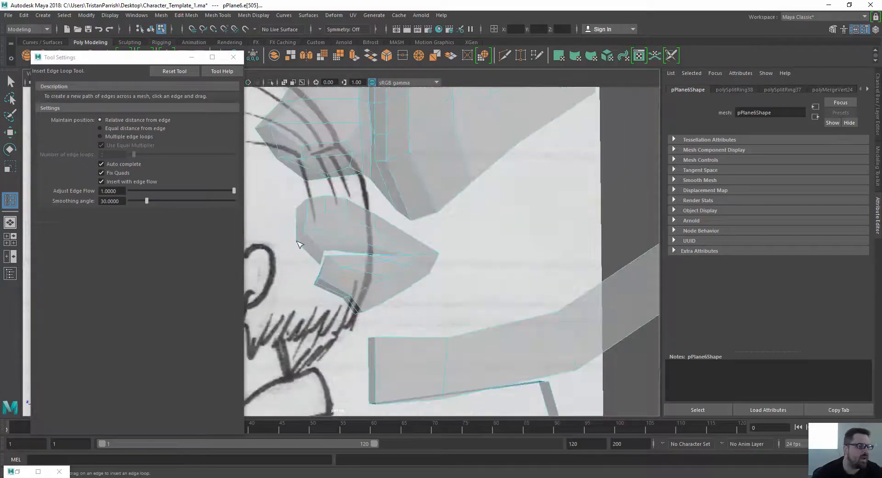
pyautogui.moveTo(323, 265)
pyautogui.keyDown('alt'); pyautogui.mouseDown()
pyautogui.moveTo(448, 276)
pyautogui.moveTo(512, 264)
pyautogui.moveTo(359, 301)
pyautogui.moveTo(363, 274)
pyautogui.moveTo(356, 293)
pyautogui.mouseUp(); pyautogui.keyUp('alt')
pyautogui.scroll(-6, 363, 299)
pyautogui.scroll(2, 363, 274)
pyautogui.scroll(3, 354, 292)
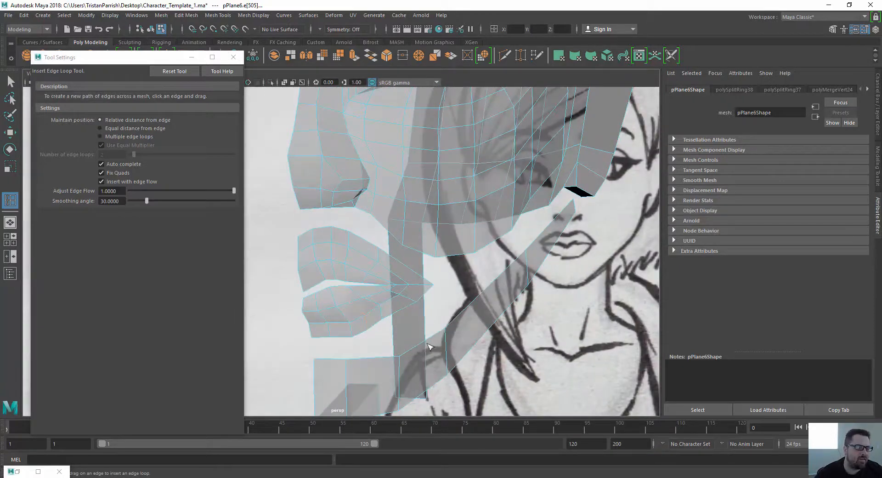
pyautogui.scroll(3, 327, 257)
# - Select the lips' outer border edges and reshape the border by moving and scaling them
pyautogui.press('w')
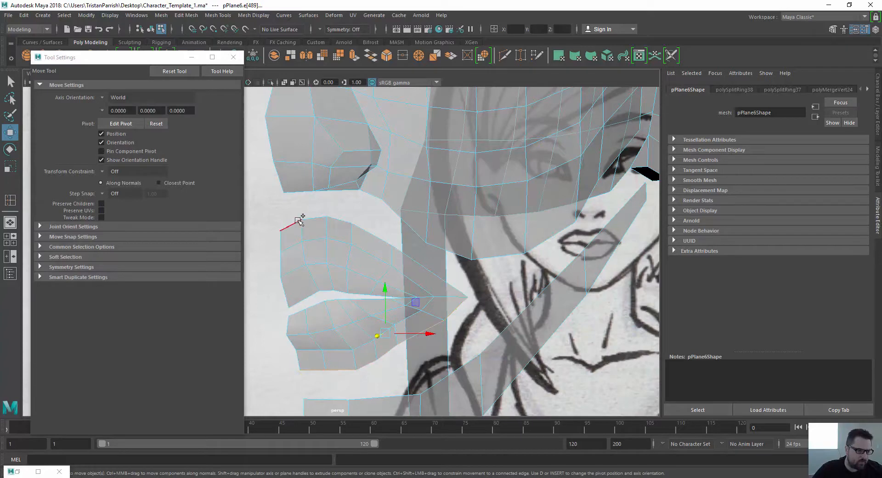
pyautogui.keyDown('alt'); pyautogui.moveTo(305, 289); pyautogui.dragTo(293, 259); pyautogui.keyUp('alt')
pyautogui.press('r')
pyautogui.moveTo(377, 294); pyautogui.dragTo(387, 233)
pyautogui.press('w')
pyautogui.press('r')
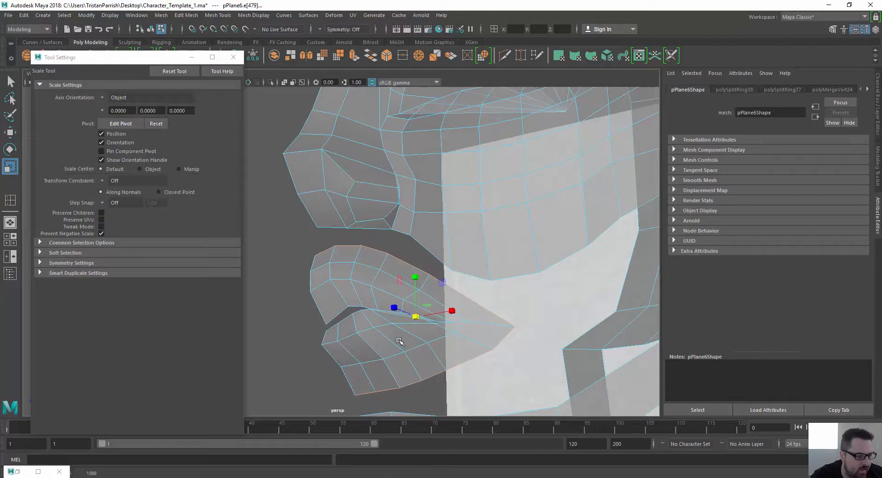
pyautogui.press('w')
pyautogui.moveTo(413, 315); pyautogui.dragTo(372, 220)
pyautogui.scroll(-4, 286, 266)
pyautogui.press('r')
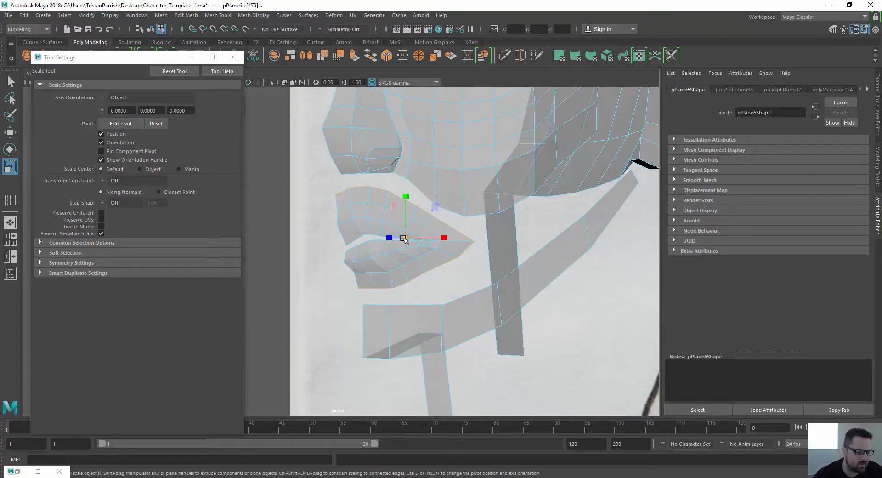
# - Extrude the lips' outer border edges outward into a new ring of faces around the mouth
pyautogui.moveTo(407, 240); pyautogui.dragTo(452, 232)
pyautogui.hotkey('ctrl', 'e')
pyautogui.press('w')
pyautogui.moveTo(356, 212)
pyautogui.keyDown('alt'); pyautogui.mouseDown()
pyautogui.moveTo(406, 215)
pyautogui.moveTo(346, 209)
pyautogui.moveTo(370, 205)
pyautogui.mouseUp(); pyautogui.keyUp('alt')
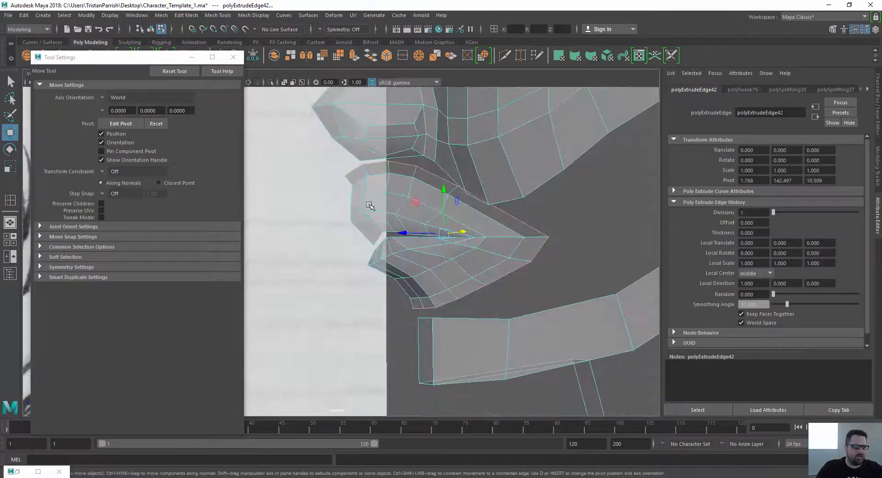
pyautogui.click(409, 224)
# - Examine the extruded mouth ring from the side and in the front view against the reference drawing
pyautogui.keyDown('alt'); pyautogui.moveTo(392, 223); pyautogui.dragTo(303, 216, button='right'); pyautogui.keyUp('alt')
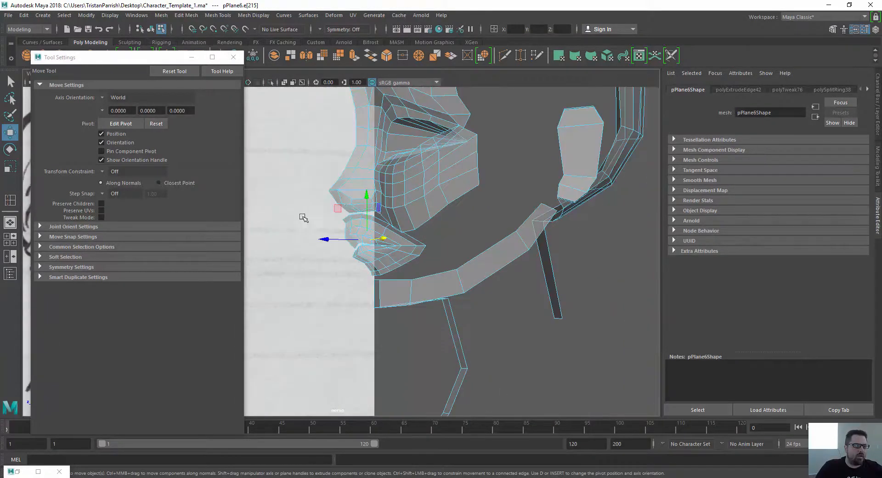
pyautogui.moveTo(303, 217)
pyautogui.keyDown('alt'); pyautogui.mouseDown()
pyautogui.moveTo(383, 222)
pyautogui.moveTo(368, 216)
pyautogui.moveTo(307, 255)
pyautogui.mouseUp(); pyautogui.keyUp('alt')
pyautogui.scroll(5, 330, 252)
pyautogui.scroll(-3, 314, 262)
pyautogui.press('space')
pyautogui.scroll(-3, 343, 351)
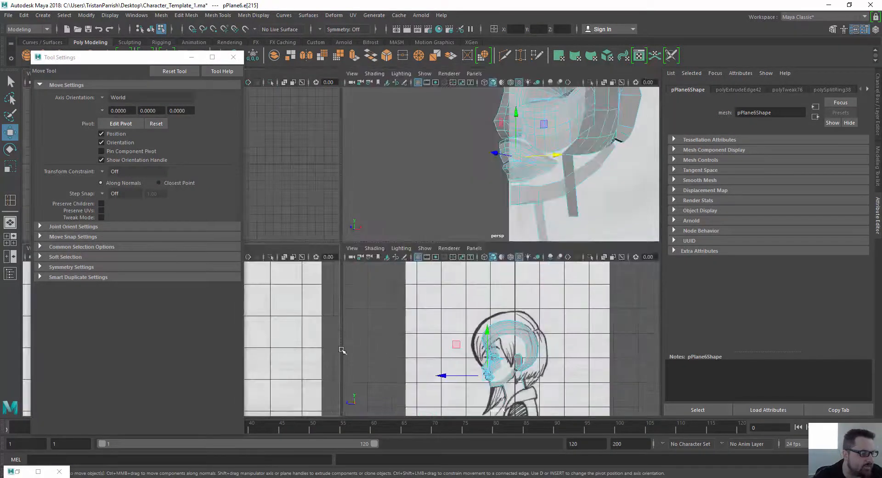
pyautogui.scroll(-4, 294, 340)
pyautogui.press('space')
pyautogui.scroll(10, 340, 289)
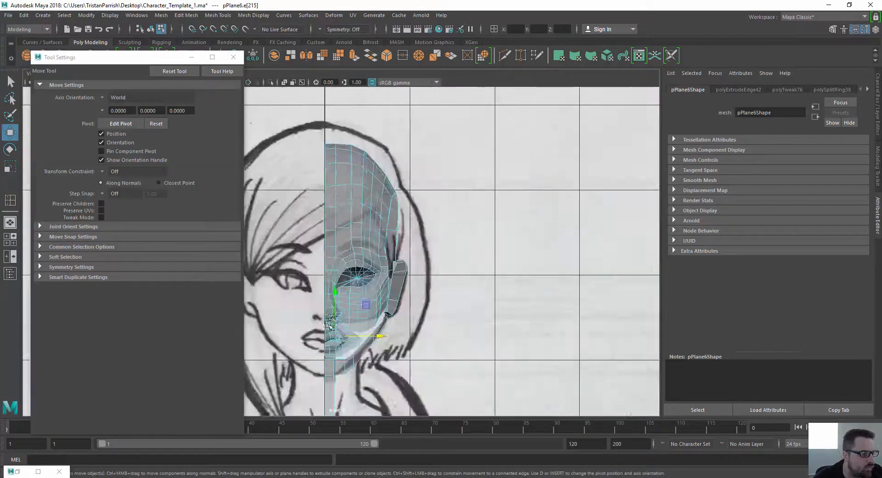
pyautogui.scroll(6, 351, 138)
pyautogui.keyDown('alt'); pyautogui.moveTo(317, 115); pyautogui.dragTo(339, 223, button='middle'); pyautogui.keyUp('alt')
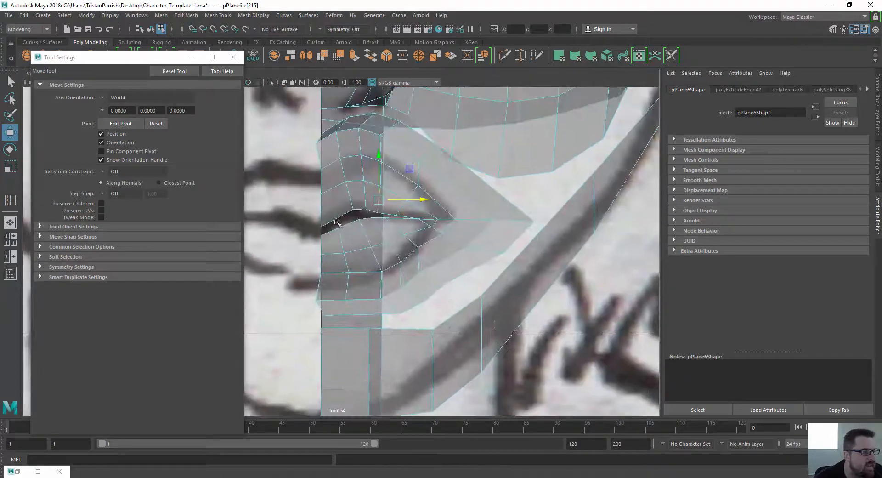
# - Select the faces of the upper and lower lips and extrude them slightly forward in the side view
pyautogui.moveTo(335, 180); pyautogui.dragTo(336, 204, button='right')
pyautogui.click(333, 174)
pyautogui.keyDown('shift'); pyautogui.click(351, 169); pyautogui.keyUp('shift')
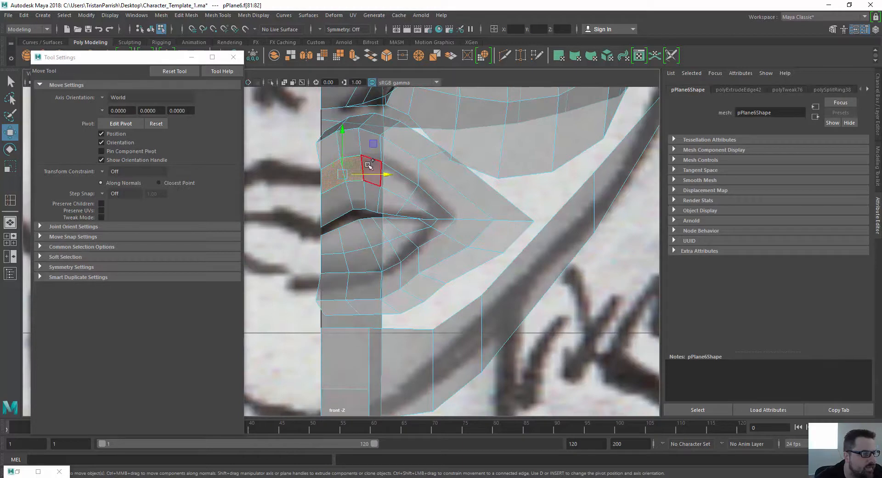
pyautogui.keyDown('shift'); pyautogui.click(398, 184); pyautogui.keyUp('shift')
pyautogui.keyDown('shift'); pyautogui.click(419, 198); pyautogui.keyUp('shift')
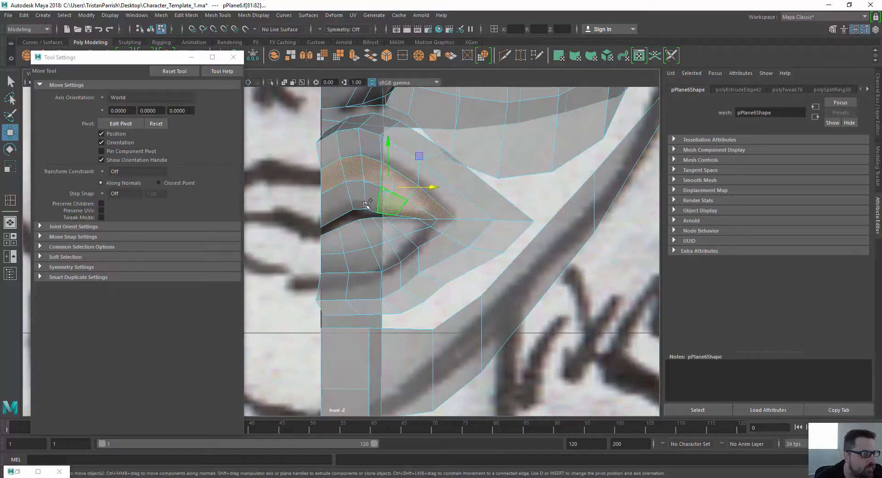
pyautogui.keyDown('shift'); pyautogui.click(333, 238); pyautogui.keyUp('shift')
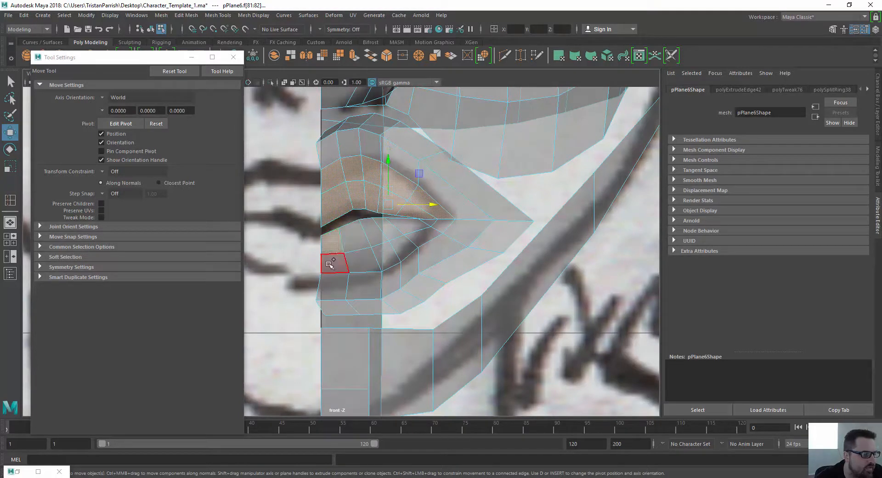
pyautogui.keyDown('shift'); pyautogui.click(334, 261); pyautogui.keyUp('shift')
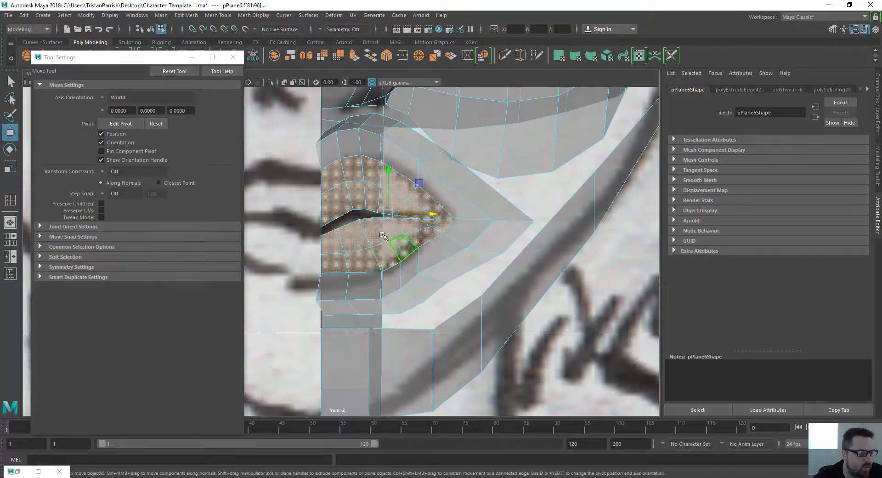
pyautogui.scroll(-5, 384, 237)
pyautogui.press('space')
pyautogui.scroll(8, 478, 358)
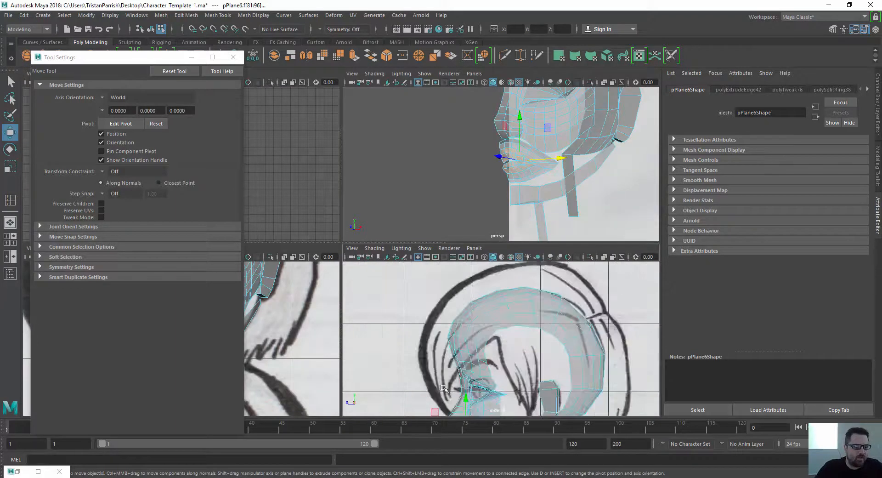
pyautogui.keyDown('alt'); pyautogui.moveTo(444, 388); pyautogui.dragTo(427, 253, button='middle'); pyautogui.keyUp('alt')
pyautogui.scroll(7, 454, 363)
pyautogui.keyDown('alt'); pyautogui.moveTo(393, 378); pyautogui.dragTo(419, 340, button='middle'); pyautogui.keyUp('alt')
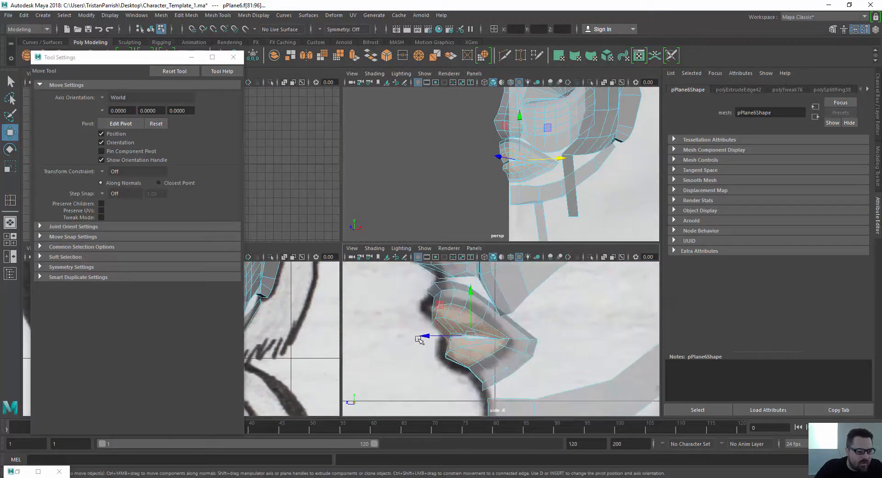
pyautogui.keyDown('shift'); pyautogui.moveTo(430, 338); pyautogui.dragTo(427, 338); pyautogui.keyUp('shift')
# - Adjust the height and depth of the extruded upper lip's top edge vertices one by one
pyautogui.scroll(8, 545, 124)
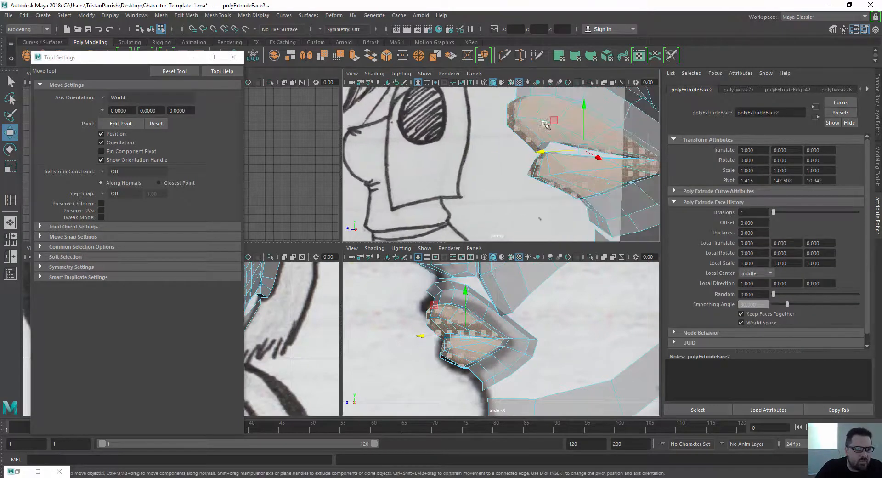
pyautogui.scroll(2, 544, 124)
pyautogui.keyDown('alt'); pyautogui.moveTo(544, 124); pyautogui.dragTo(478, 180, button='middle'); pyautogui.keyUp('alt')
pyautogui.keyDown('alt'); pyautogui.moveTo(478, 180); pyautogui.dragTo(455, 146); pyautogui.keyUp('alt')
pyautogui.keyDown('alt'); pyautogui.moveTo(455, 146); pyautogui.dragTo(425, 139, button='middle'); pyautogui.keyUp('alt')
pyautogui.scroll(-2, 425, 139)
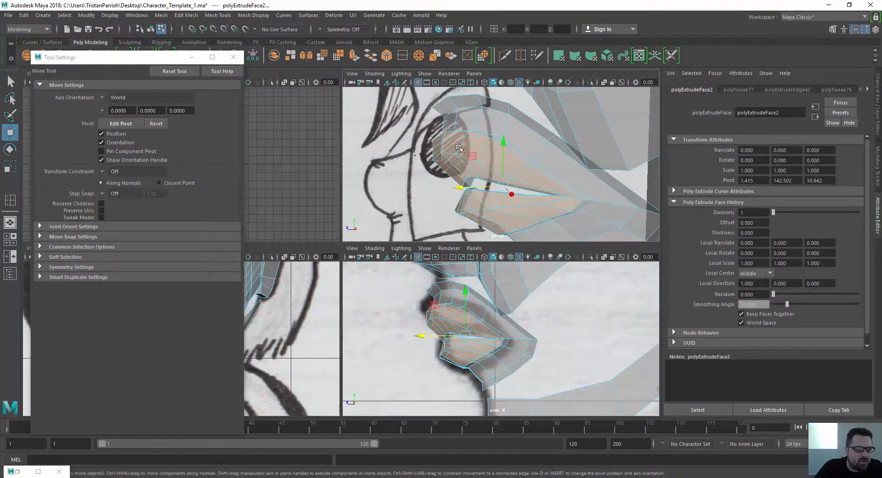
pyautogui.moveTo(459, 136); pyautogui.dragTo(439, 136, button='right')
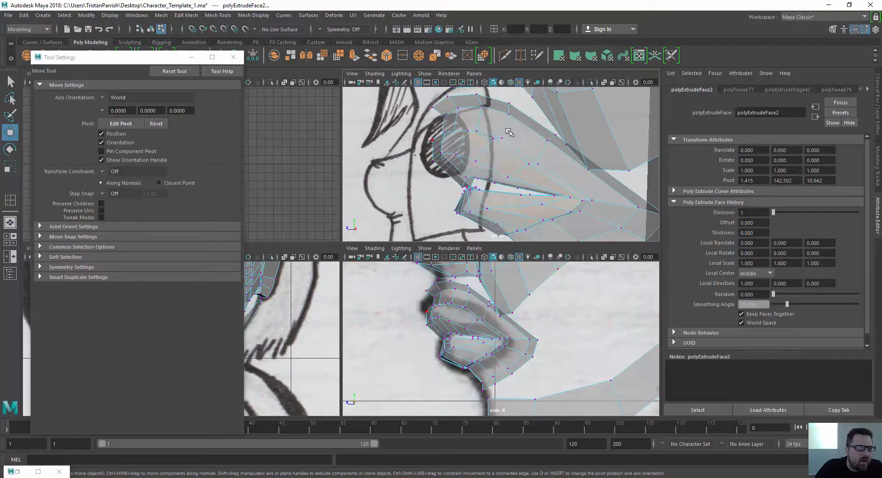
pyautogui.scroll(-3, 427, 104)
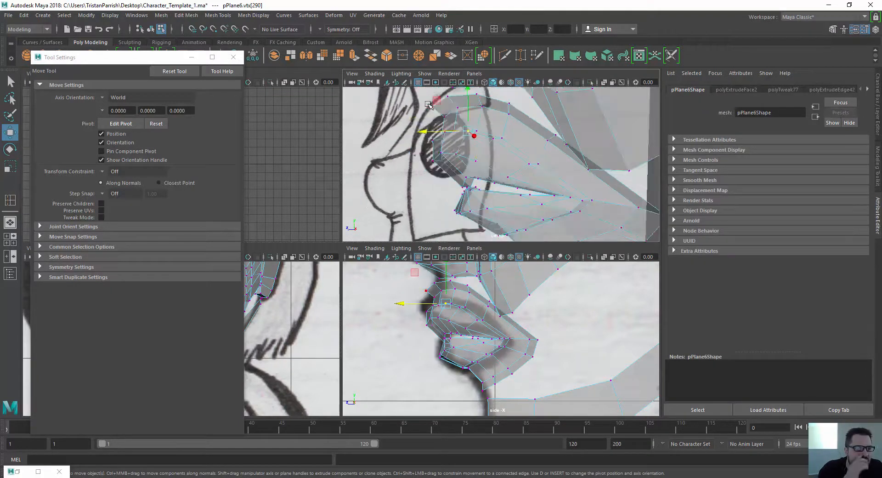
pyautogui.moveTo(437, 99); pyautogui.dragTo(438, 103)
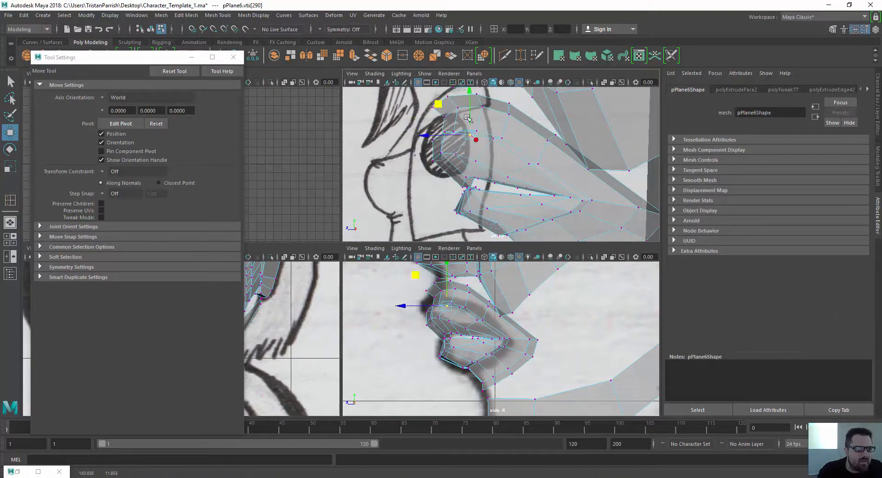
pyautogui.click(495, 140)
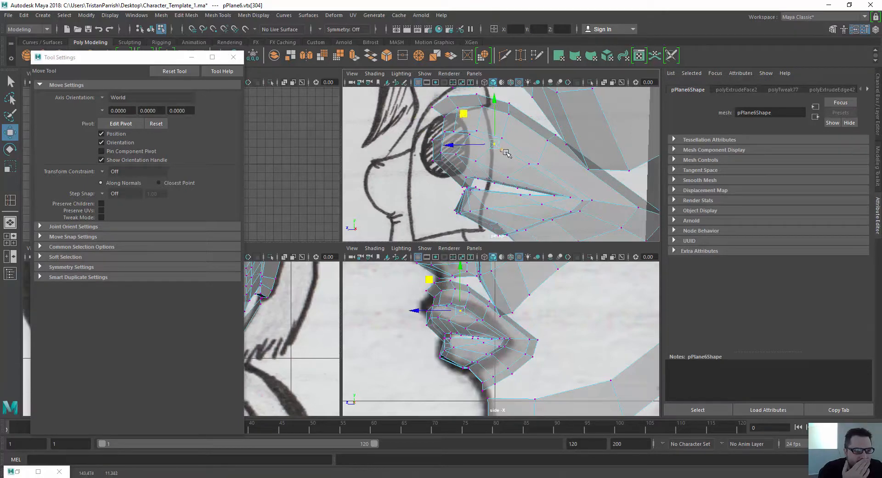
pyautogui.click(526, 164)
pyautogui.moveTo(502, 137); pyautogui.dragTo(504, 141)
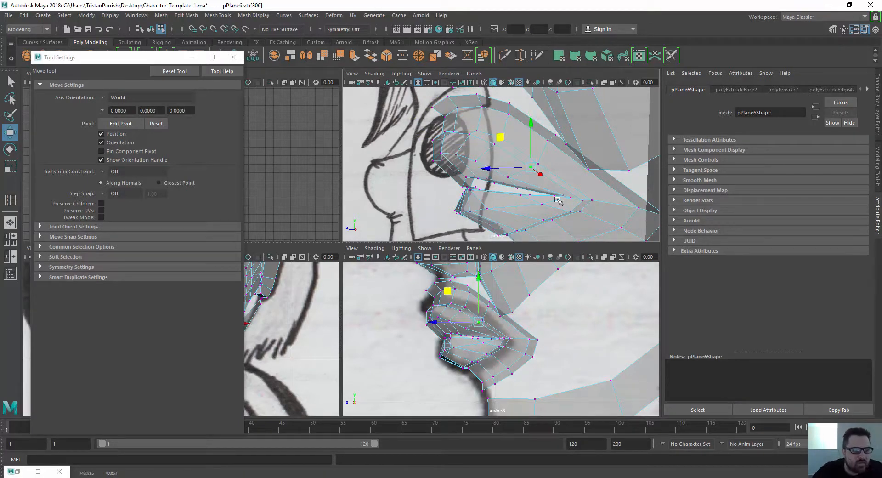
# - Shift the extruded lip vertices at the mouth corner sideways to tidy the lip's outline
pyautogui.click(583, 201)
pyautogui.keyDown('alt'); pyautogui.moveTo(522, 197); pyautogui.dragTo(580, 204); pyautogui.keyUp('alt')
pyautogui.keyDown('alt'); pyautogui.moveTo(580, 205); pyautogui.dragTo(496, 158, button='middle'); pyautogui.keyUp('alt')
pyautogui.keyDown('alt'); pyautogui.moveTo(496, 158); pyautogui.dragTo(516, 86, button='right'); pyautogui.keyUp('alt')
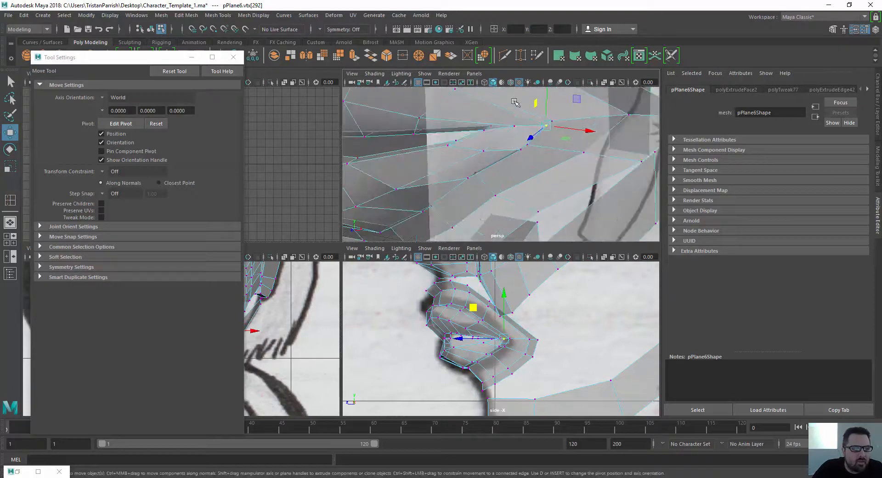
pyautogui.keyDown('alt'); pyautogui.moveTo(519, 124); pyautogui.dragTo(566, 131); pyautogui.keyUp('alt')
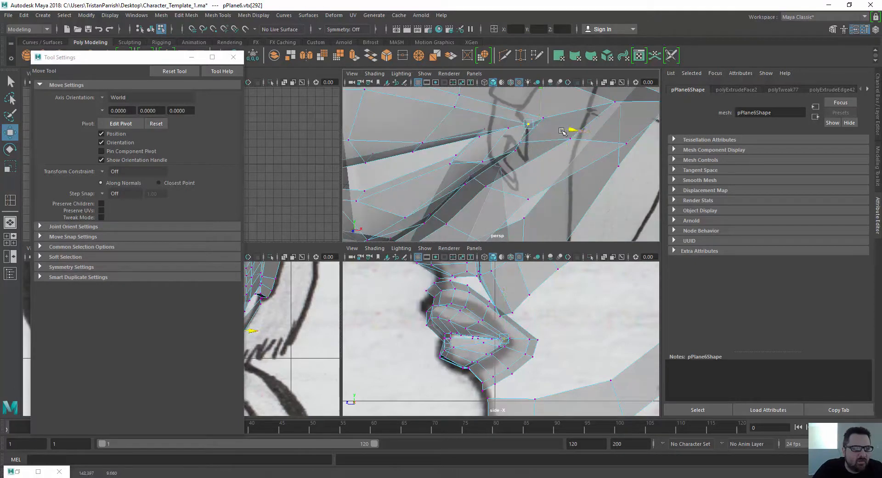
pyautogui.click(513, 150)
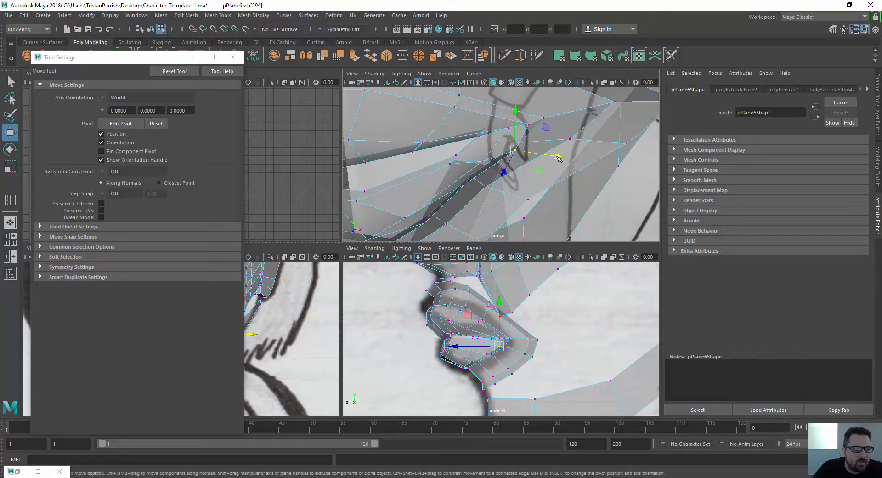
pyautogui.moveTo(557, 157)
pyautogui.mouseDown()
pyautogui.moveTo(445, 138)
pyautogui.moveTo(527, 146)
pyautogui.mouseUp()
# - Raise the vertices along the extruded lower lip's bottom edge, working from the mouth corner to the centerline
pyautogui.click(532, 131)
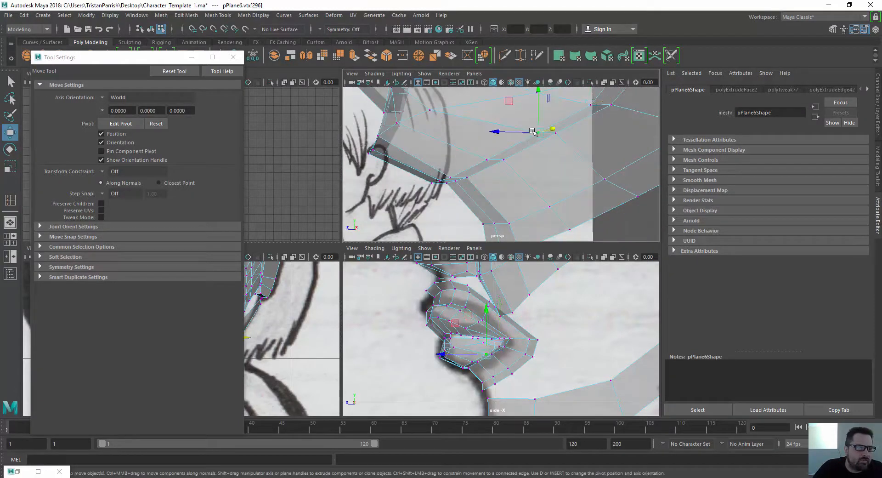
pyautogui.moveTo(539, 100); pyautogui.dragTo(539, 101)
pyautogui.click(487, 161)
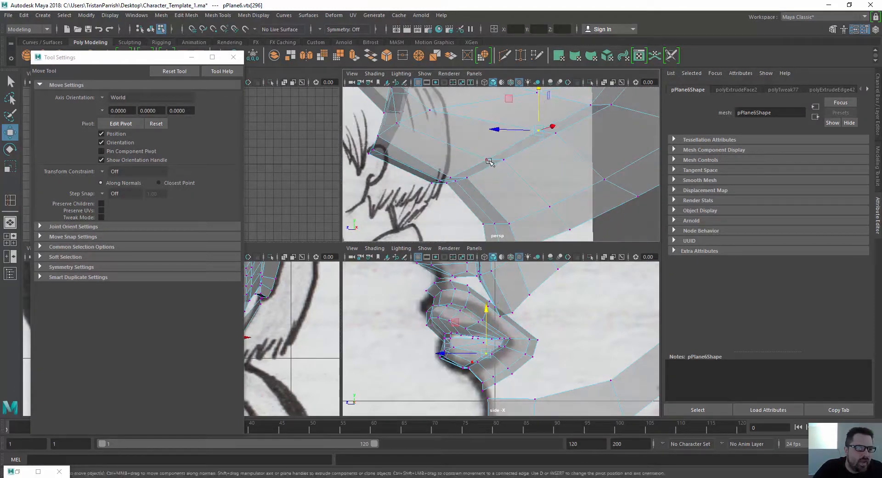
pyautogui.moveTo(487, 126); pyautogui.dragTo(450, 137)
pyautogui.click(452, 175)
pyautogui.keyDown('alt'); pyautogui.moveTo(420, 202); pyautogui.dragTo(399, 206); pyautogui.keyUp('alt')
pyautogui.keyDown('alt'); pyautogui.moveTo(399, 206); pyautogui.dragTo(449, 183, button='middle'); pyautogui.keyUp('alt')
pyautogui.click(444, 178)
pyautogui.moveTo(444, 136); pyautogui.dragTo(443, 132)
pyautogui.keyDown('alt'); pyautogui.moveTo(419, 198); pyautogui.dragTo(420, 220); pyautogui.keyUp('alt')
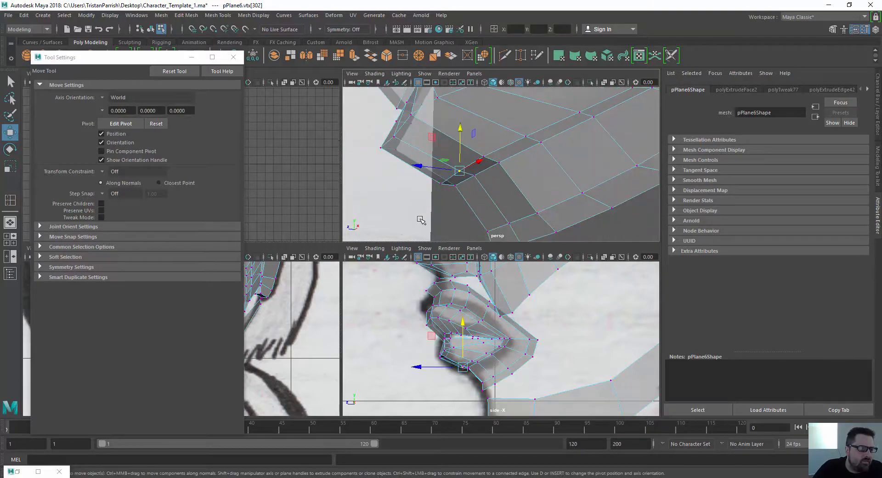
# - Delete the extra side faces that the lip extrusion left along the centerline of the upper and lower lips
pyautogui.moveTo(438, 144); pyautogui.dragTo(468, 169)
pyautogui.rightClick(468, 169)
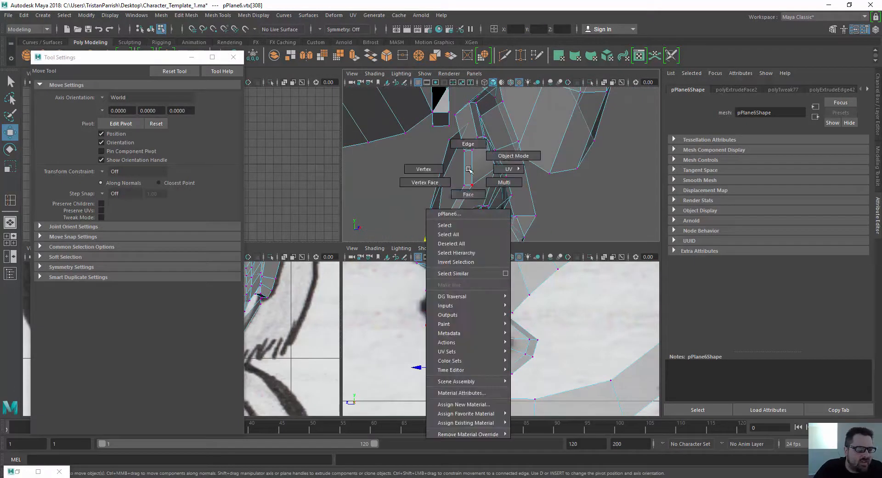
pyautogui.moveTo(468, 169); pyautogui.dragTo(469, 193, button='right')
pyautogui.click(468, 172)
pyautogui.press('Delete')
pyautogui.click(452, 210)
pyautogui.press('Delete')
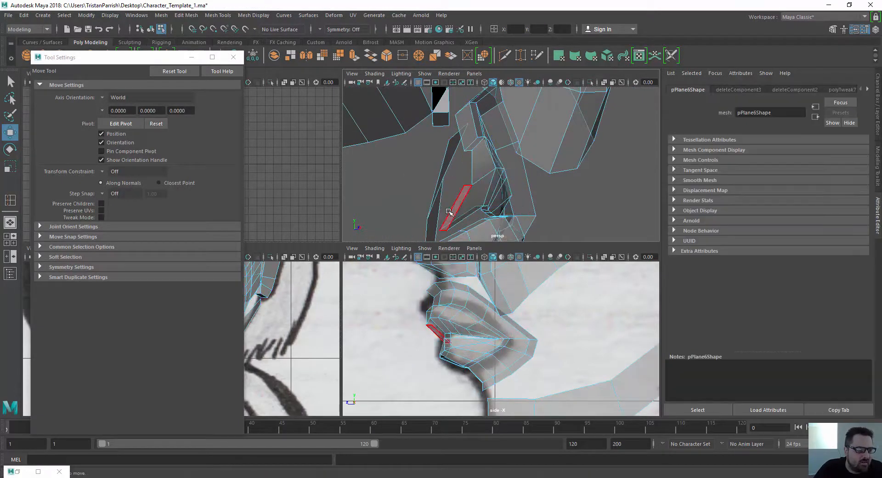
pyautogui.click(451, 209)
pyautogui.press('Delete')
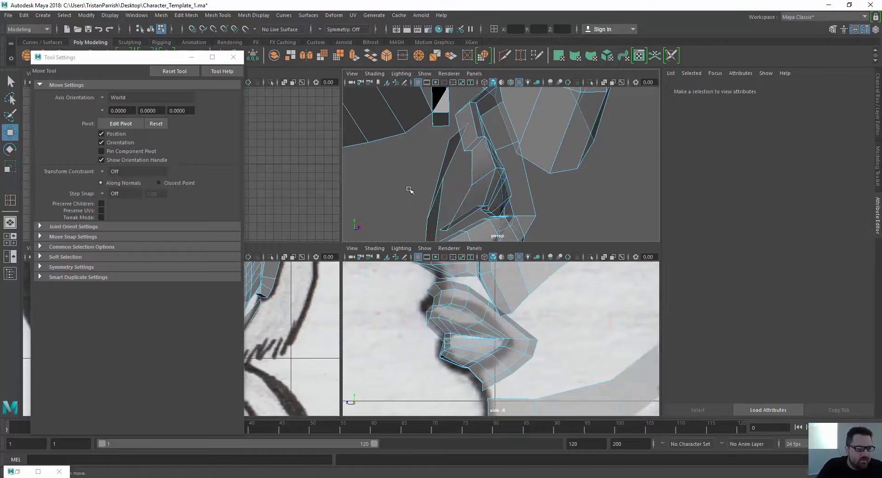
pyautogui.keyDown('alt'); pyautogui.moveTo(409, 190); pyautogui.dragTo(417, 140); pyautogui.keyUp('alt')
pyautogui.click(459, 200)
pyautogui.press('Delete')
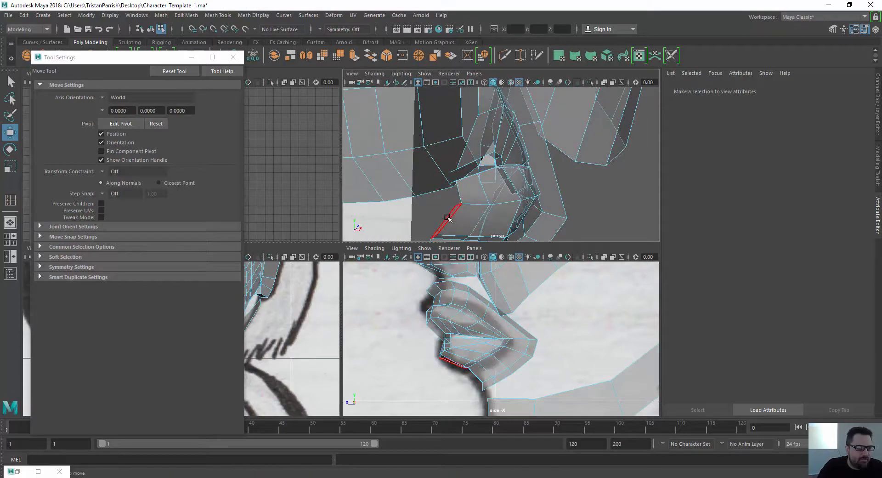
pyautogui.click(453, 207)
pyautogui.moveTo(453, 207)
pyautogui.keyDown('alt'); pyautogui.mouseDown()
pyautogui.moveTo(458, 158)
pyautogui.moveTo(460, 167)
pyautogui.moveTo(441, 151)
pyautogui.mouseUp(); pyautogui.keyUp('alt')
# - Select the two front vertices of the upper lip at the centerline and move them along the depth axis
pyautogui.scroll(-4, 458, 157)
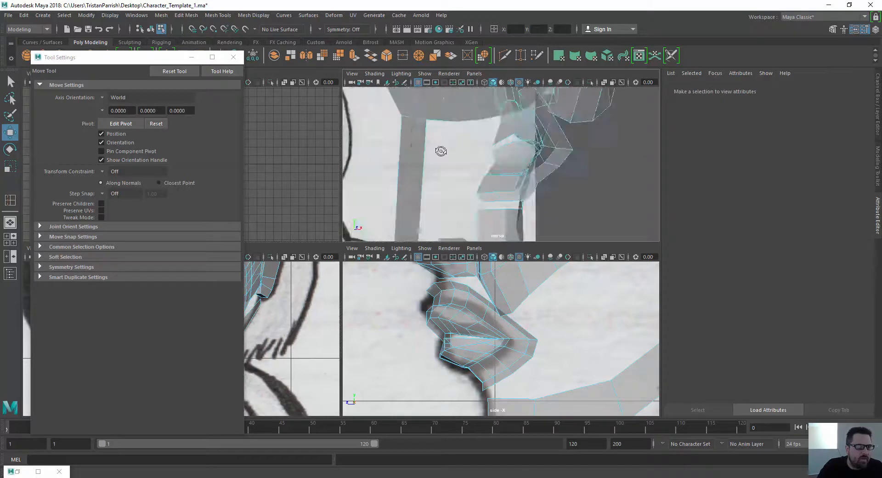
pyautogui.scroll(-4, 436, 151)
pyautogui.scroll(-2, 438, 155)
pyautogui.scroll(2, 438, 155)
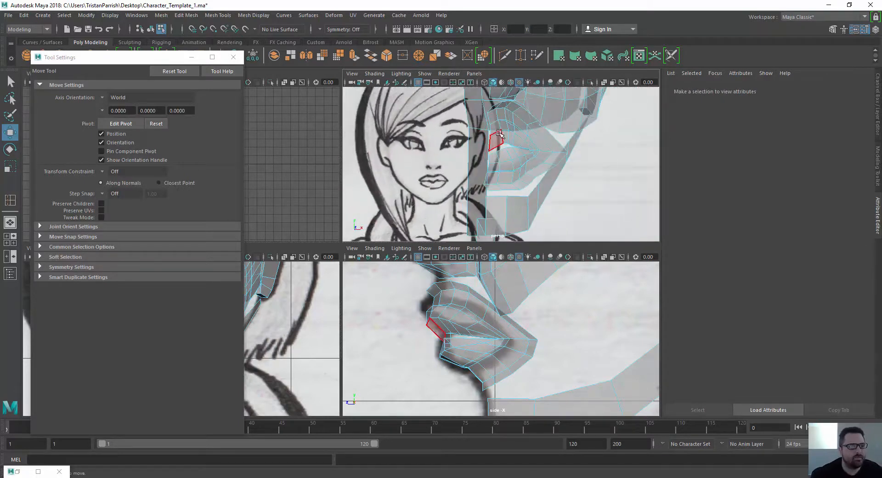
pyautogui.scroll(3, 475, 143)
pyautogui.keyDown('alt'); pyautogui.moveTo(476, 143); pyautogui.dragTo(459, 189); pyautogui.keyUp('alt')
pyautogui.moveTo(430, 175); pyautogui.dragTo(395, 174, button='right')
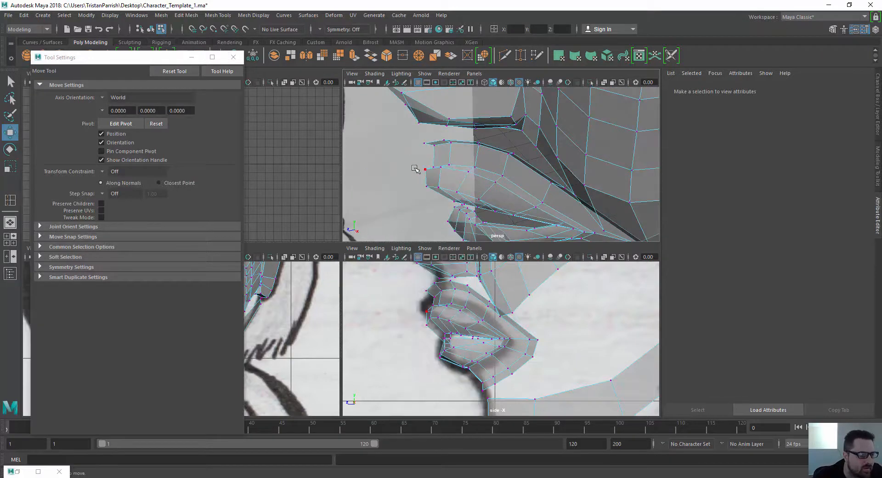
pyautogui.click(426, 184)
pyautogui.moveTo(414, 191); pyautogui.dragTo(389, 188)
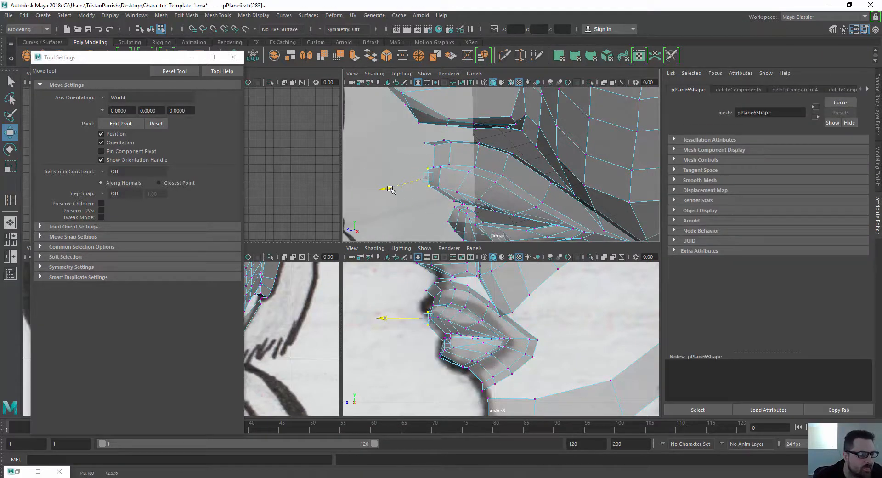
# - Move the upper lip vertices beside the centerline one at a time along the depth axis to smooth the lip's front
pyautogui.click(443, 165)
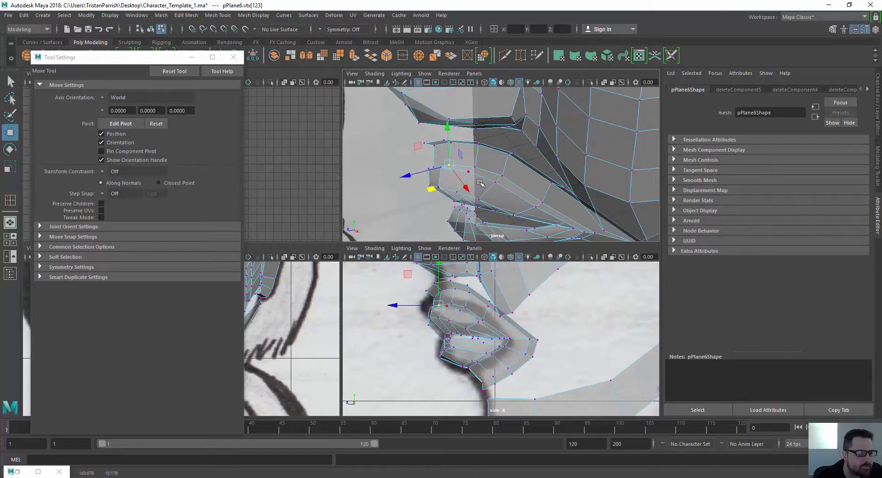
pyautogui.scroll(4, 478, 182)
pyautogui.click(436, 180)
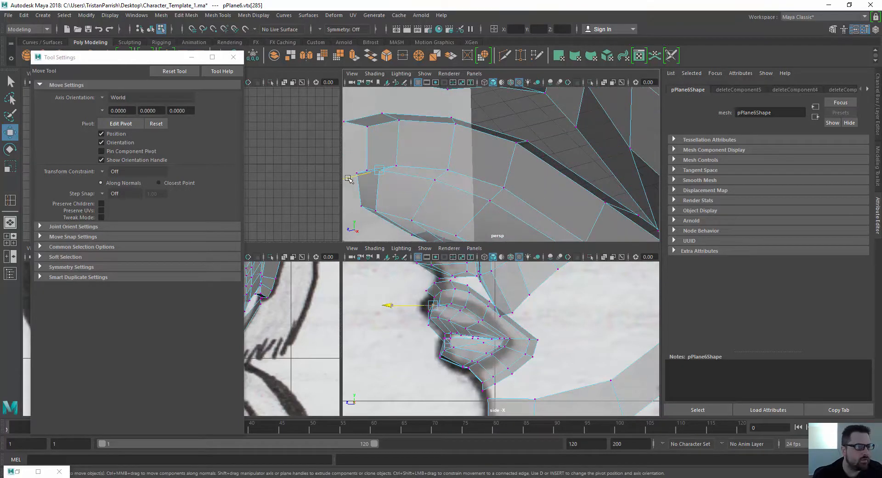
pyautogui.click(376, 211)
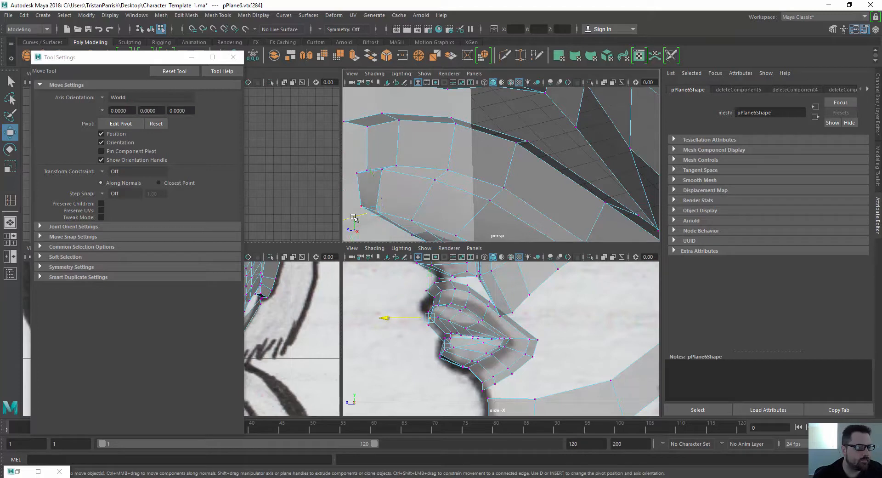
pyautogui.moveTo(354, 218); pyautogui.dragTo(357, 218, button='middle')
pyautogui.keyDown('alt'); pyautogui.moveTo(411, 164); pyautogui.dragTo(467, 127); pyautogui.keyUp('alt')
pyautogui.keyDown('alt'); pyautogui.moveTo(467, 127); pyautogui.dragTo(457, 202, button='middle'); pyautogui.keyUp('alt')
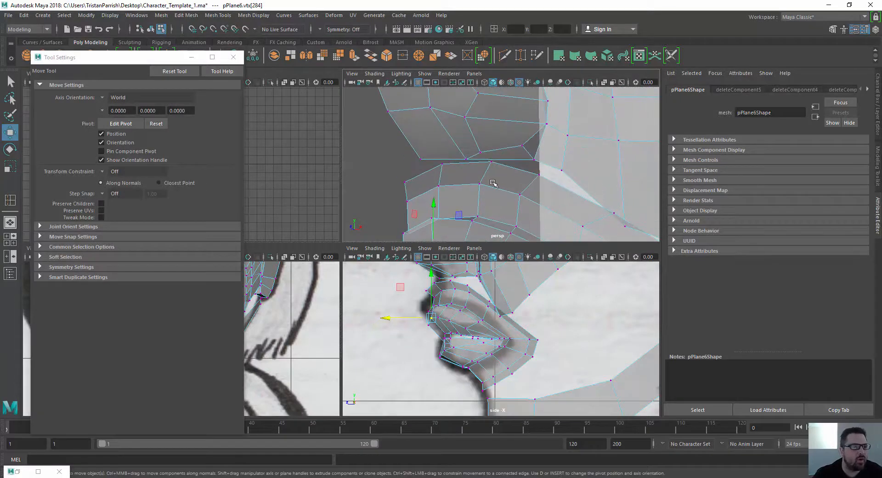
pyautogui.keyDown('alt'); pyautogui.moveTo(494, 184); pyautogui.dragTo(448, 143); pyautogui.keyUp('alt')
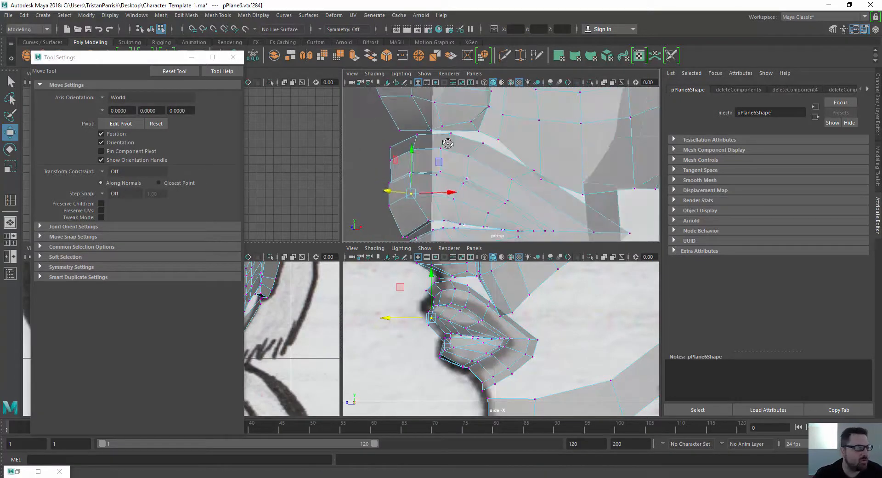
pyautogui.click(216, 16)
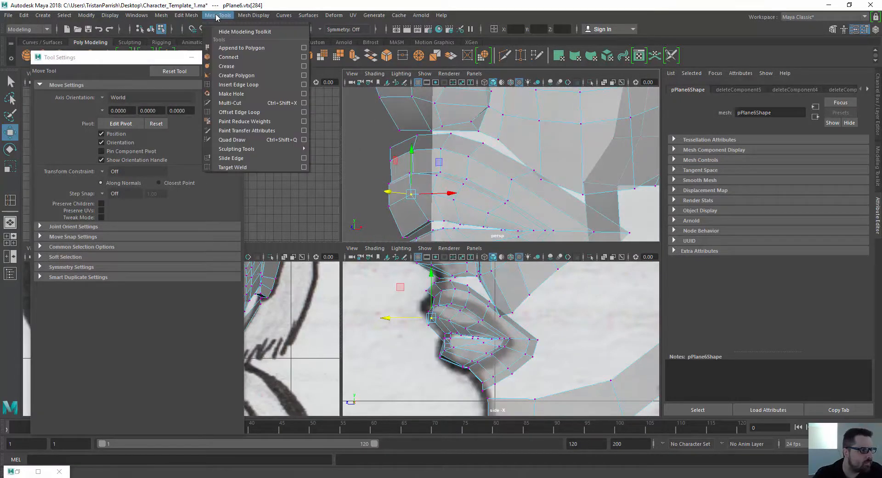
pyautogui.click(232, 167)
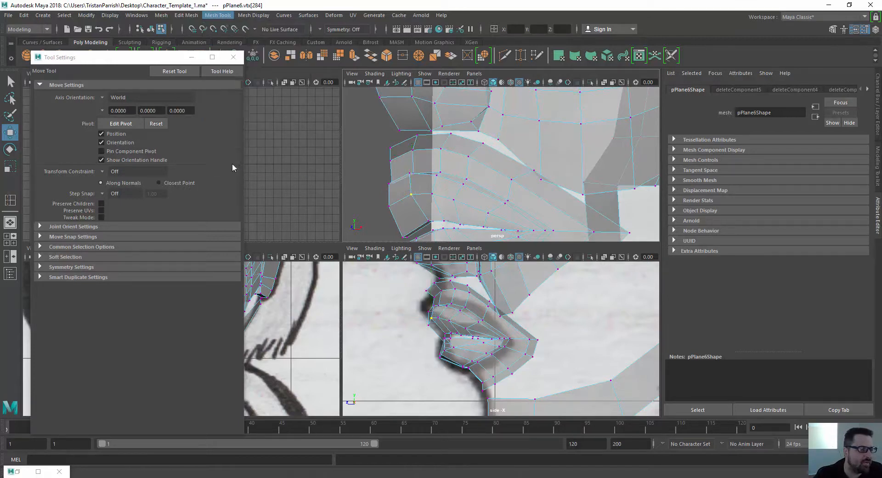
pyautogui.moveTo(395, 126)
pyautogui.mouseDown()
pyautogui.moveTo(437, 145)
pyautogui.moveTo(505, 119)
pyautogui.moveTo(484, 136)
pyautogui.moveTo(436, 214)
pyautogui.moveTo(474, 154)
pyautogui.moveTo(495, 174)
pyautogui.moveTo(493, 189)
pyautogui.mouseUp()
pyautogui.hotkey('ctrl', 'z')
pyautogui.press('w')
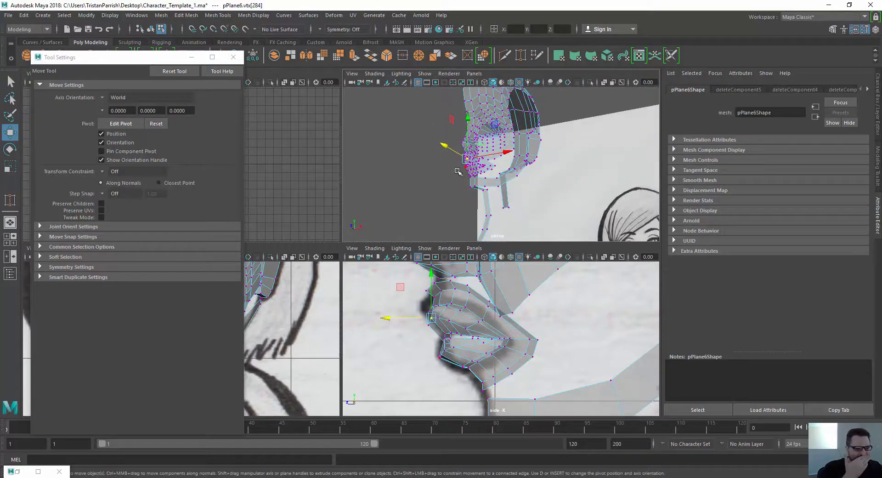
# - Use Target Weld to merge the upper lip border's centerline vertex with the centerline vertex at the base of the nose
pyautogui.keyDown('alt'); pyautogui.moveTo(424, 163); pyautogui.dragTo(394, 154, button='right'); pyautogui.keyUp('alt')
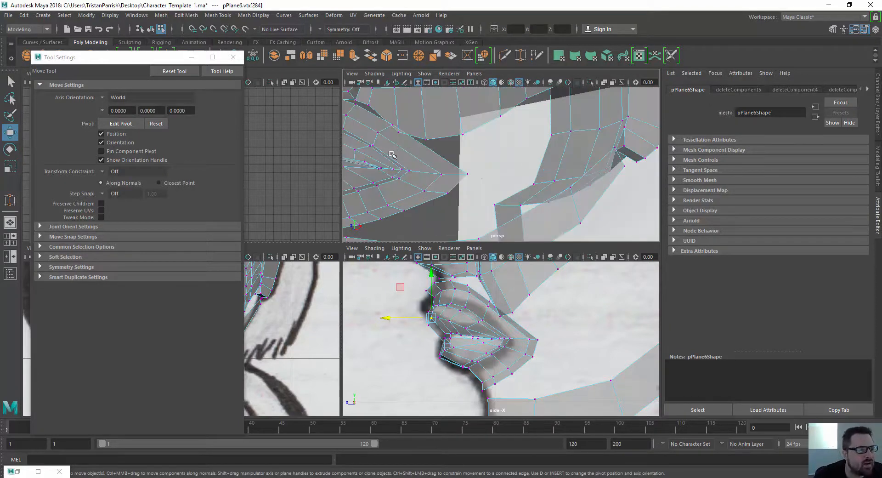
pyautogui.keyDown('alt'); pyautogui.moveTo(394, 154); pyautogui.dragTo(500, 181, button='middle'); pyautogui.keyUp('alt')
pyautogui.keyDown('alt'); pyautogui.moveTo(500, 181); pyautogui.dragTo(483, 202); pyautogui.keyUp('alt')
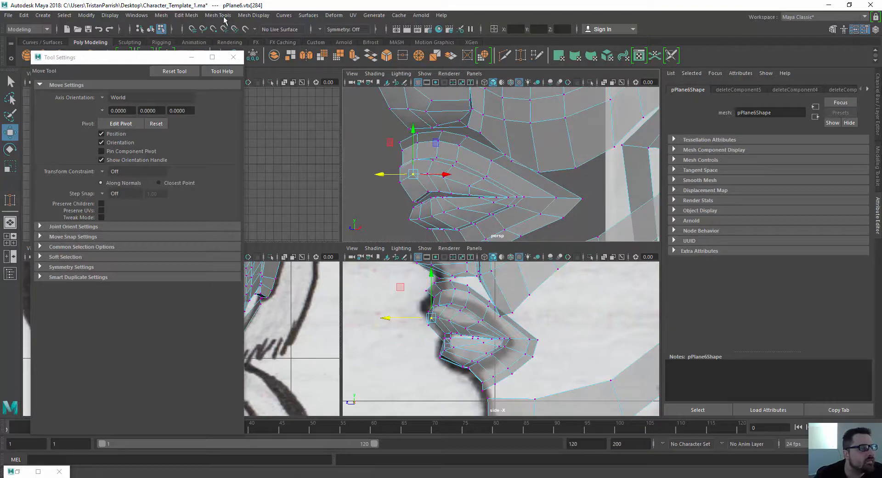
pyautogui.click(330, 114)
pyautogui.click(223, 16)
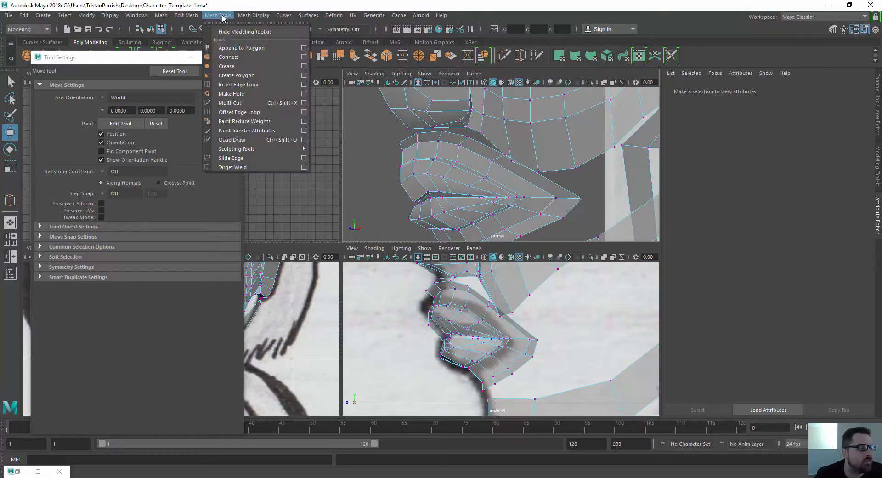
pyautogui.click(225, 157)
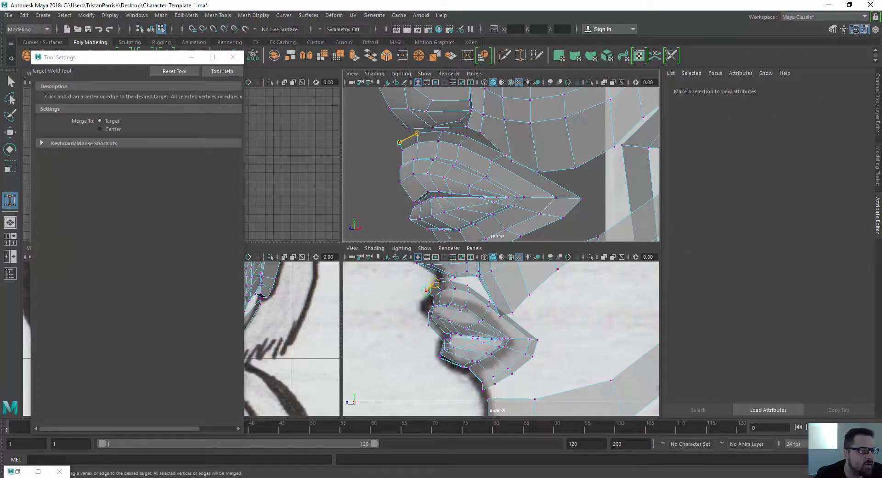
pyautogui.moveTo(402, 124); pyautogui.dragTo(404, 125)
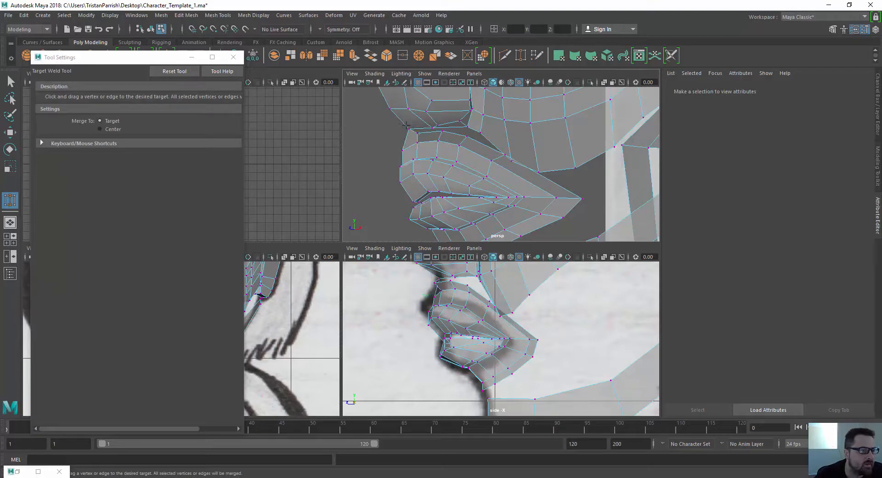
# - Try to weld the next vertex along the upper lip's border to a vertex under the nose, and undo that weld
pyautogui.keyDown('alt'); pyautogui.moveTo(404, 125); pyautogui.dragTo(403, 114, button='right'); pyautogui.keyUp('alt')
pyautogui.keyDown('alt'); pyautogui.moveTo(403, 114); pyautogui.dragTo(487, 176, button='middle'); pyautogui.keyUp('alt')
pyautogui.keyDown('alt'); pyautogui.moveTo(487, 177); pyautogui.dragTo(476, 185); pyautogui.keyUp('alt')
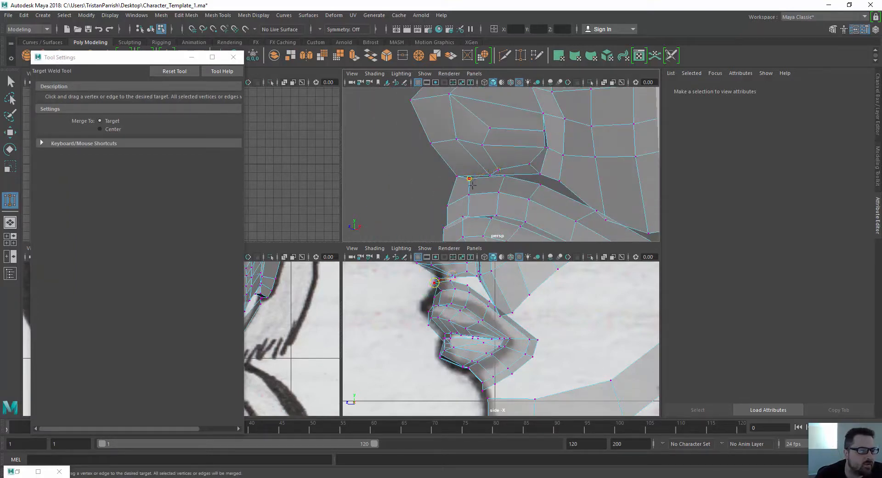
pyautogui.moveTo(488, 172); pyautogui.dragTo(488, 169)
pyautogui.scroll(2, 475, 164)
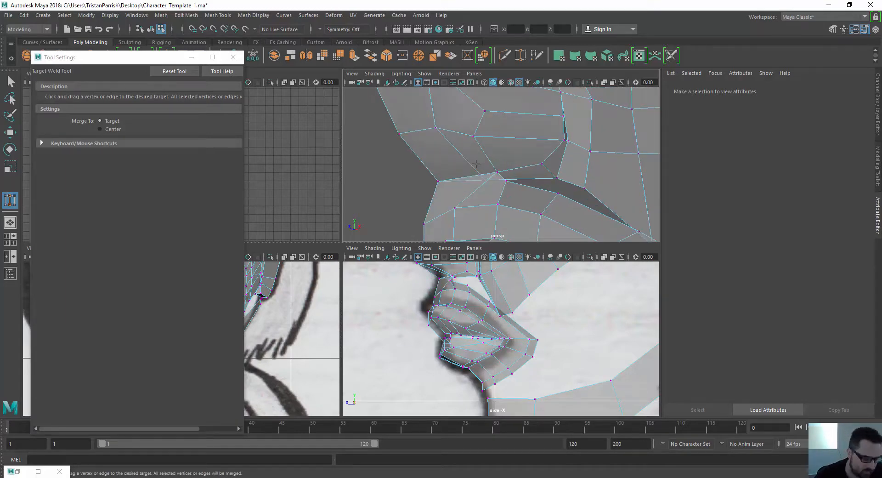
pyautogui.hotkey('ctrl', 'z')
# - Weld the remaining vertices along the upper lip's border one by one to the matching vertices under the nose and beside it
pyautogui.scroll(4, 434, 174)
pyautogui.keyDown('alt'); pyautogui.moveTo(429, 179); pyautogui.dragTo(475, 122, button='middle'); pyautogui.keyUp('alt')
pyautogui.keyDown('alt'); pyautogui.moveTo(474, 122); pyautogui.dragTo(511, 167); pyautogui.keyUp('alt')
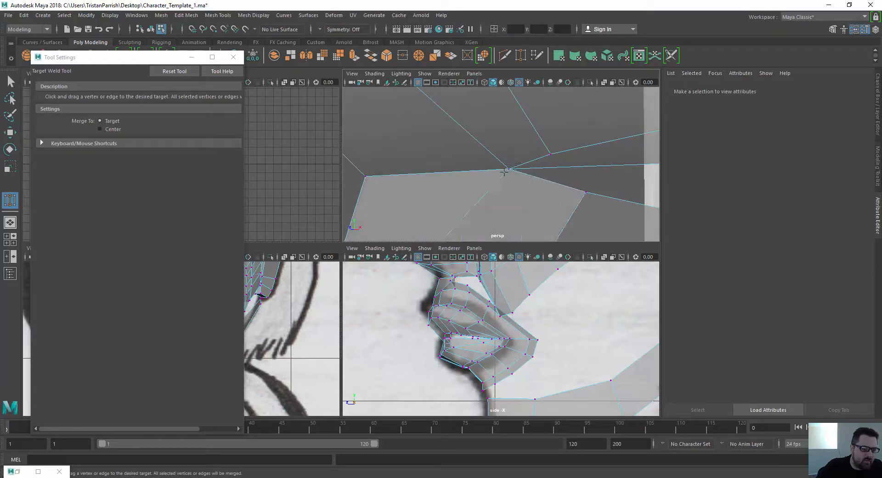
pyautogui.scroll(-4, 487, 168)
pyautogui.keyDown('alt'); pyautogui.moveTo(456, 168); pyautogui.dragTo(480, 148); pyautogui.keyUp('alt')
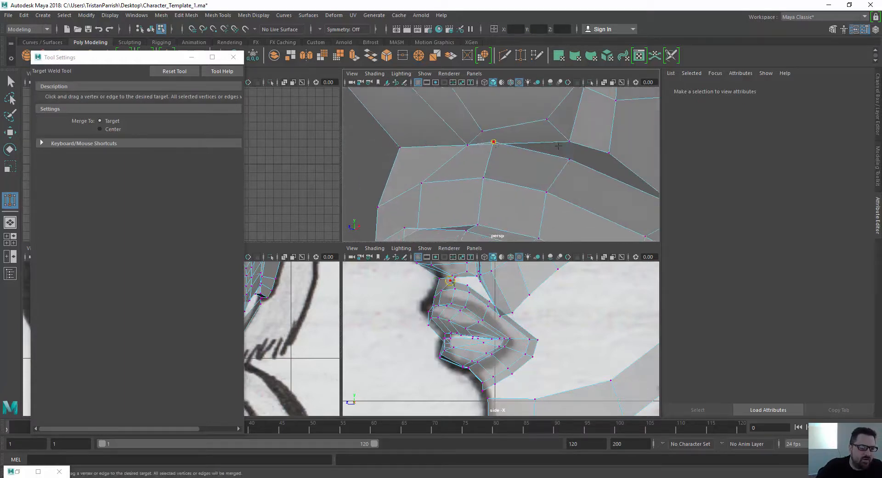
pyautogui.moveTo(570, 137); pyautogui.dragTo(570, 139)
pyautogui.keyDown('alt'); pyautogui.moveTo(492, 161); pyautogui.dragTo(460, 148); pyautogui.keyUp('alt')
pyautogui.scroll(-5, 501, 146)
pyautogui.keyDown('alt'); pyautogui.moveTo(460, 148); pyautogui.dragTo(431, 120, button='middle'); pyautogui.keyUp('alt')
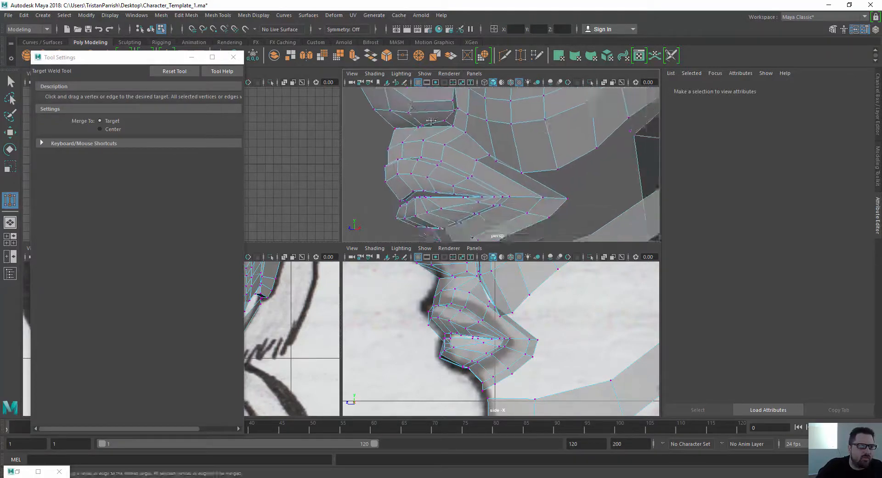
pyautogui.keyDown('alt'); pyautogui.moveTo(431, 120); pyautogui.dragTo(501, 109); pyautogui.keyUp('alt')
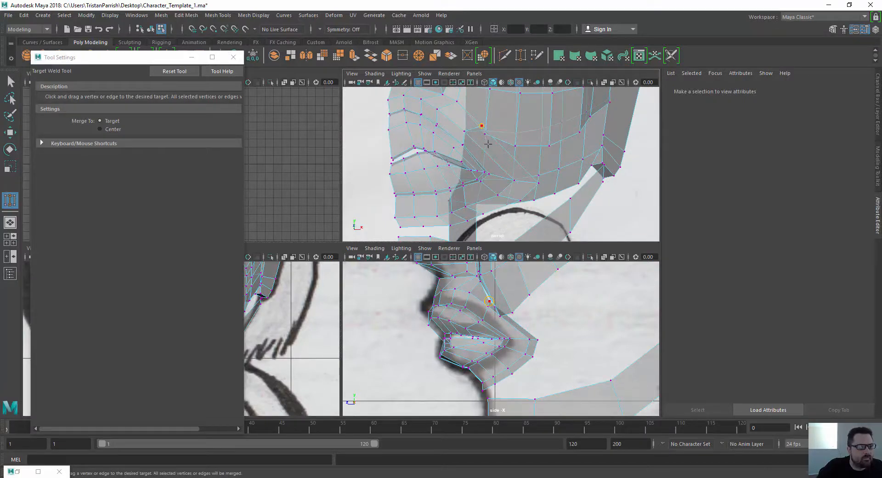
pyautogui.keyDown('alt'); pyautogui.moveTo(463, 142); pyautogui.dragTo(413, 120); pyautogui.keyUp('alt')
pyautogui.press('w')
# - Move the vertices between the nose base and upper lip along the depth axis, setting the centerline vertex back from the profile
pyautogui.scroll(-4, 395, 281)
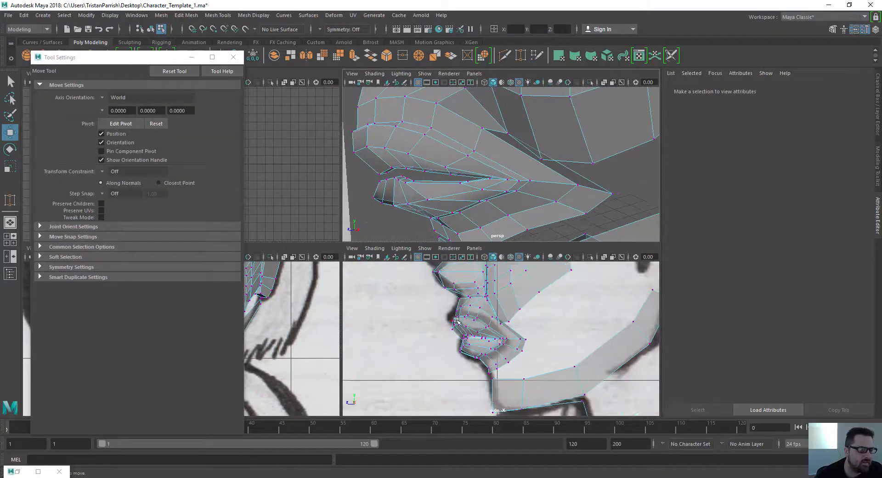
pyautogui.keyDown('alt'); pyautogui.moveTo(418, 298); pyautogui.dragTo(442, 329, button='middle'); pyautogui.keyUp('alt')
pyautogui.moveTo(388, 161)
pyautogui.keyDown('alt'); pyautogui.mouseDown()
pyautogui.moveTo(406, 139)
pyautogui.moveTo(430, 139)
pyautogui.mouseUp(); pyautogui.keyUp('alt')
pyautogui.click(424, 137)
pyautogui.click(464, 135)
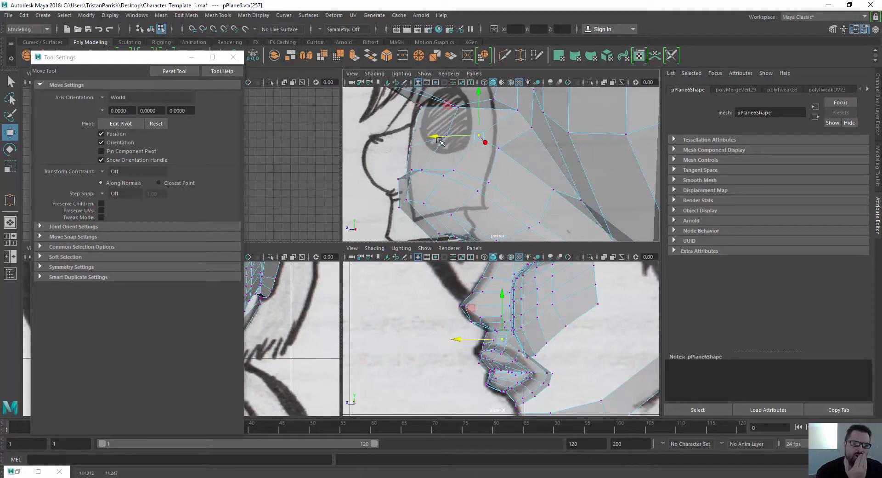
pyautogui.moveTo(449, 106); pyautogui.dragTo(457, 116)
pyautogui.click(410, 147)
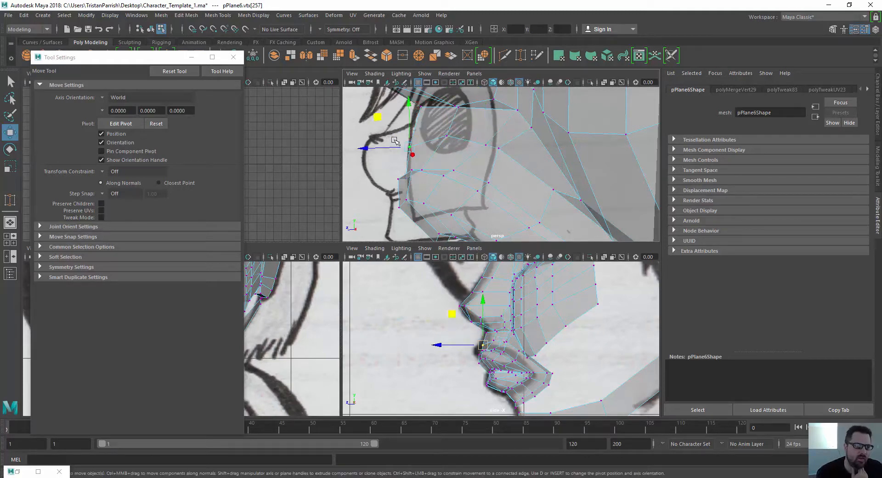
pyautogui.moveTo(368, 148); pyautogui.dragTo(376, 150)
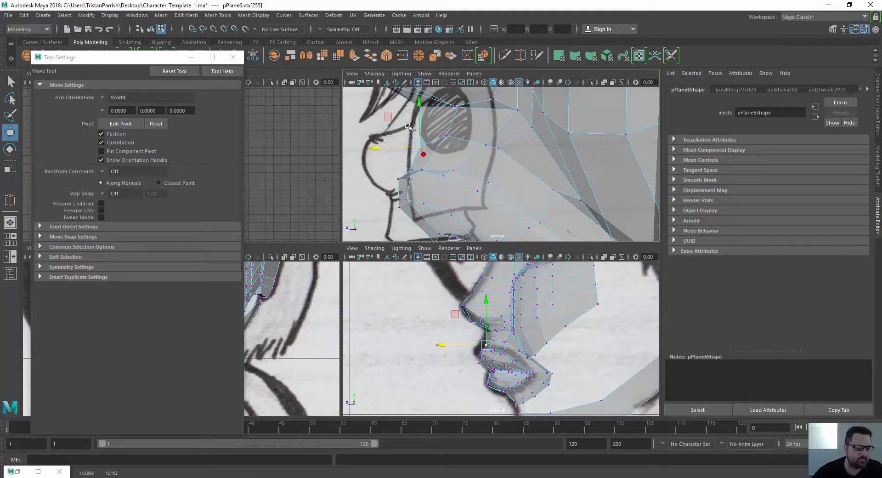
# - Adjust the outer vertex between the nostril and upper lip sideways, and close the Tool Settings window
pyautogui.moveTo(407, 126)
pyautogui.keyDown('alt'); pyautogui.mouseDown()
pyautogui.moveTo(459, 169)
pyautogui.moveTo(456, 156)
pyautogui.moveTo(536, 146)
pyautogui.moveTo(570, 153)
pyautogui.mouseUp(); pyautogui.keyUp('alt')
pyautogui.click(498, 162)
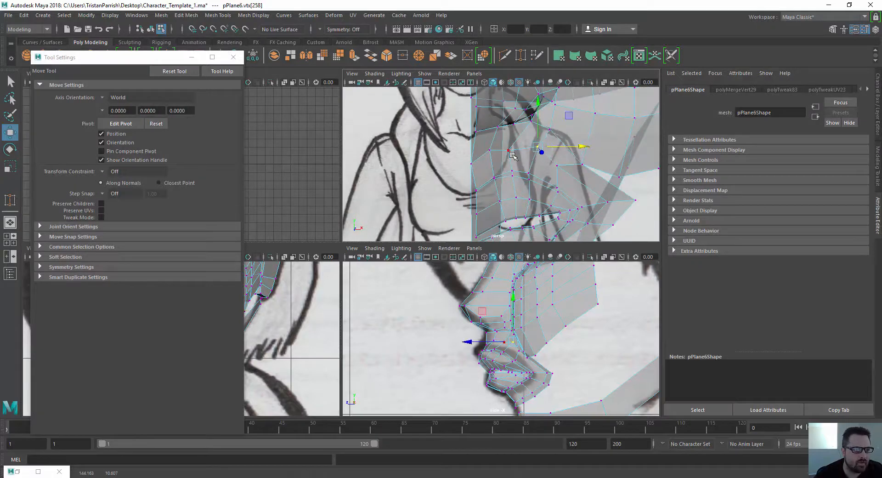
pyautogui.click(233, 57)
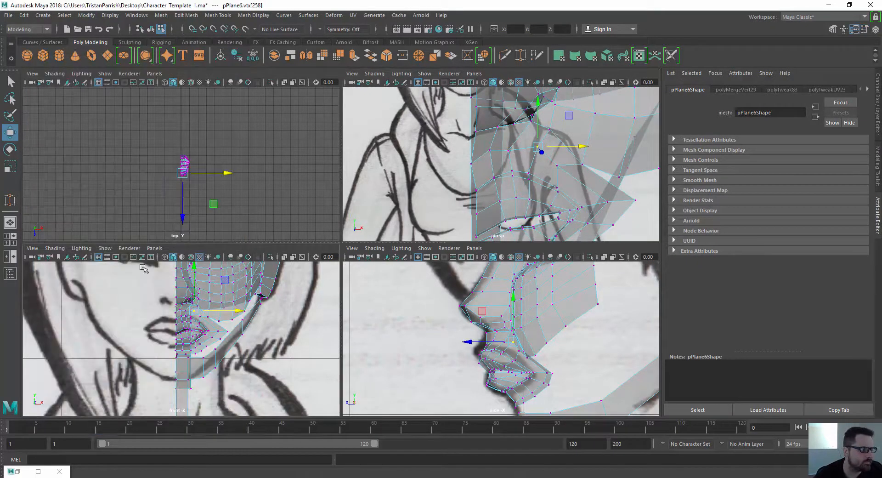
# - Align the stray vertex above the upper lip with the mesh's centerline and raise it slightly in the front view
pyautogui.scroll(6, 151, 330)
pyautogui.scroll(5, 151, 330)
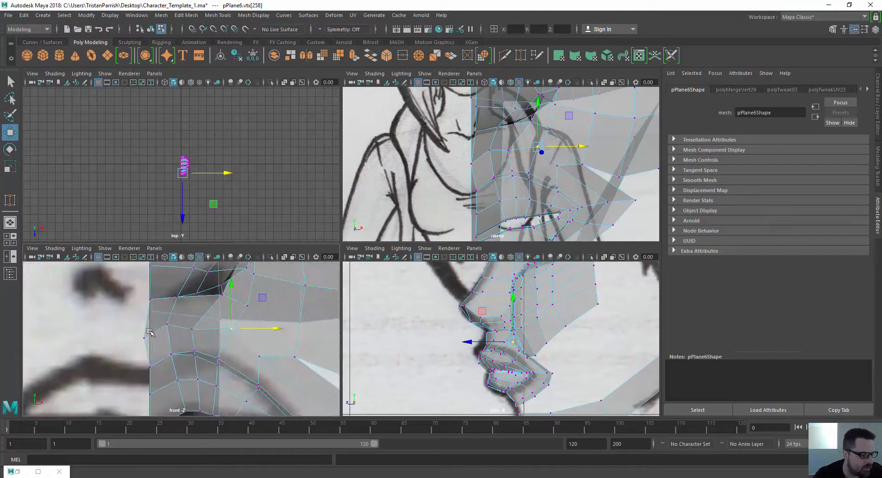
pyautogui.click(137, 340)
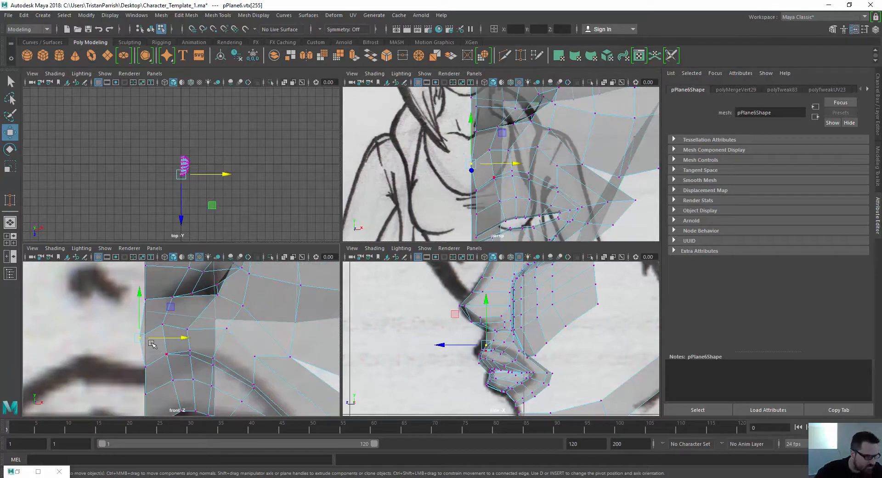
pyautogui.moveTo(145, 338); pyautogui.dragTo(146, 293)
pyautogui.scroll(-4, 129, 327)
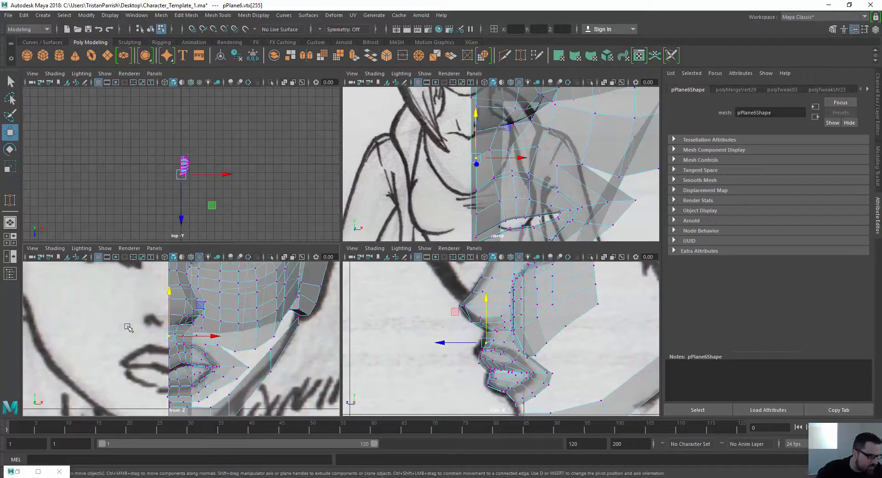
# - Lower the outer vertex above the upper lip slightly, and move the cheek vertex above the mouth corner up and inward
pyautogui.scroll(4, 166, 339)
pyautogui.scroll(3, 189, 335)
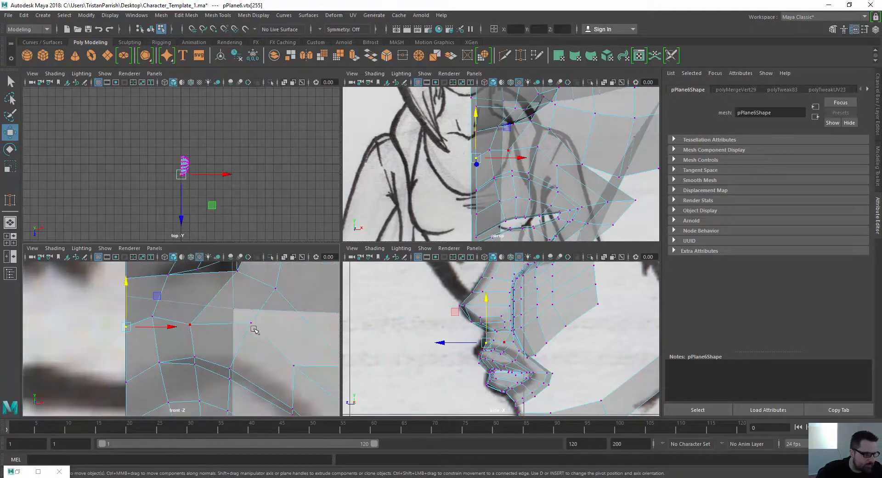
pyautogui.click(251, 323)
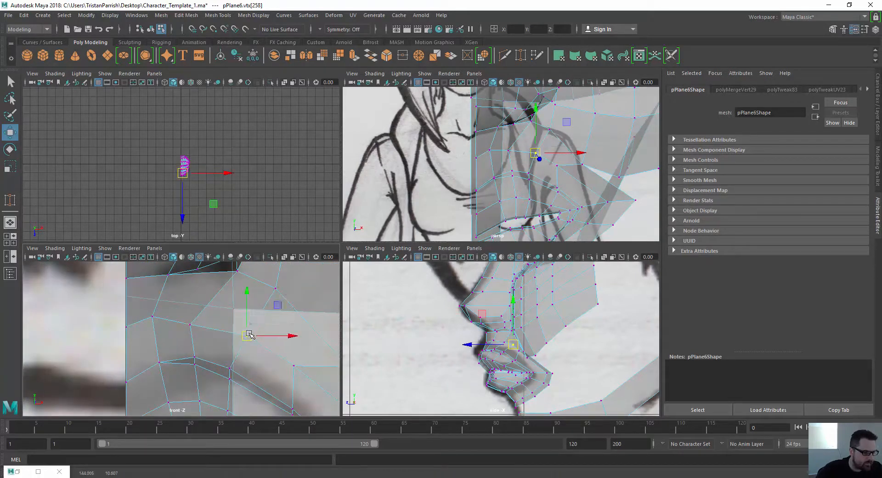
pyautogui.scroll(-2, 210, 331)
pyautogui.keyDown('alt'); pyautogui.moveTo(235, 330); pyautogui.dragTo(208, 309, button='middle'); pyautogui.keyUp('alt')
pyautogui.click(218, 330)
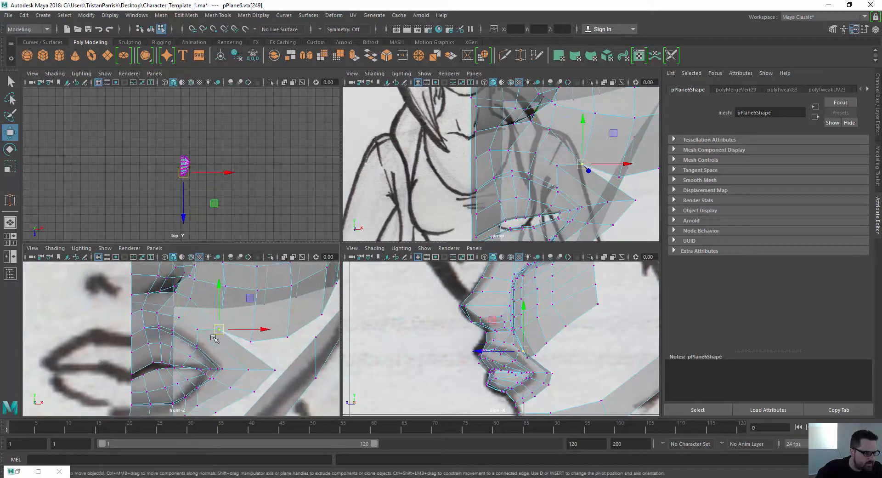
pyautogui.moveTo(218, 328); pyautogui.dragTo(207, 314)
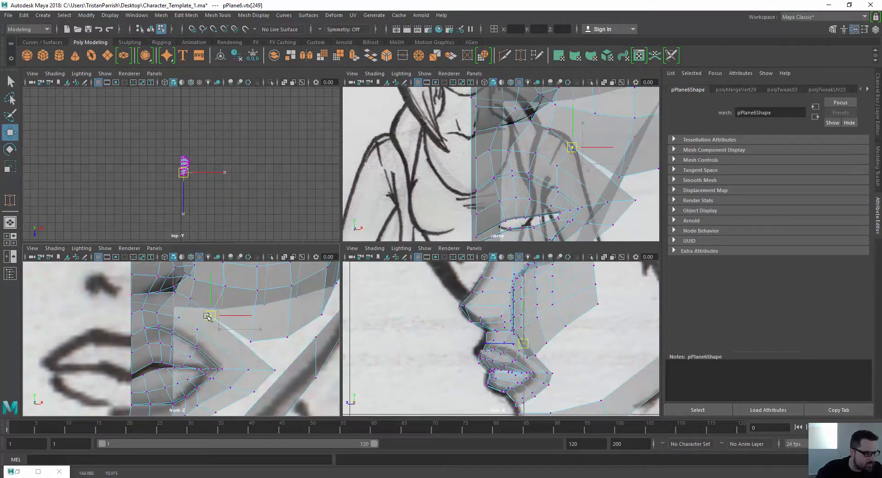
# - Shift the cheek vertex beside the nostril slightly inward and down in the front view to even out the edge flow
pyautogui.keyDown('alt'); pyautogui.moveTo(214, 300); pyautogui.dragTo(206, 321, button='middle'); pyautogui.keyUp('alt')
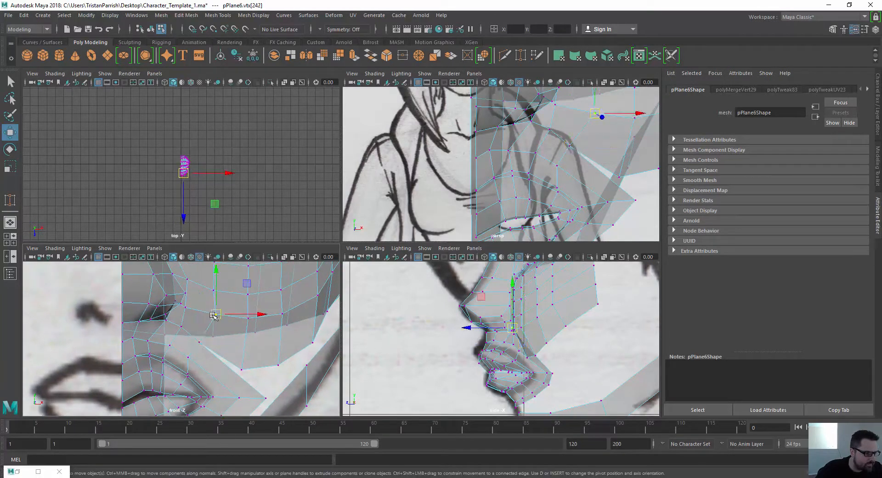
pyautogui.click(207, 315)
pyautogui.press('w')
pyautogui.scroll(-3, 183, 328)
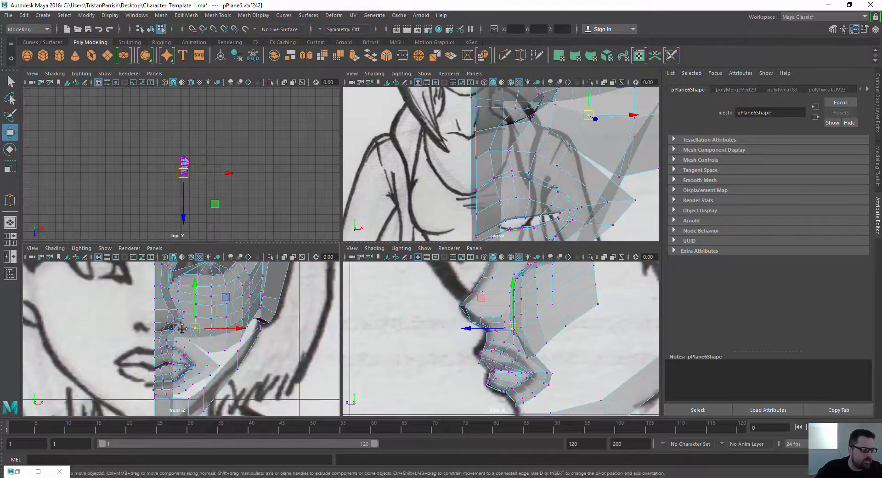
pyautogui.scroll(5, 180, 341)
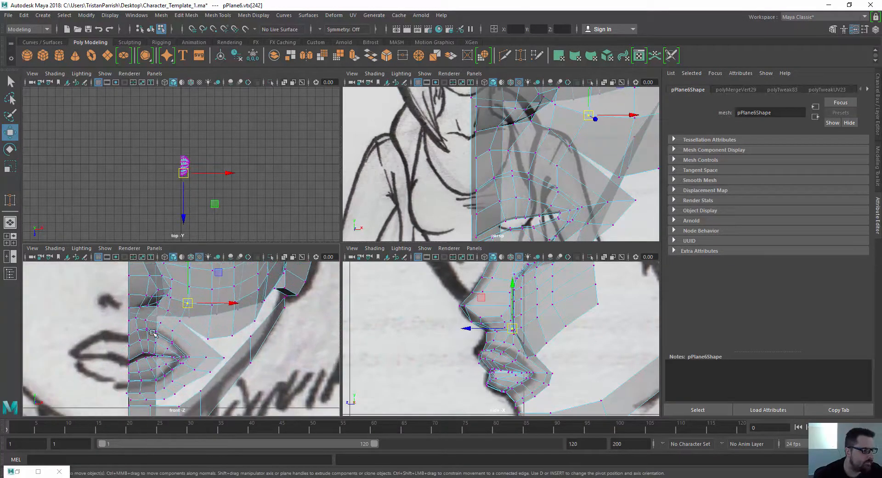
# - Undo the most recent vertex moves on the cheek beside the nostril and around the upper lip
pyautogui.scroll(1, 145, 344)
pyautogui.click(120, 346)
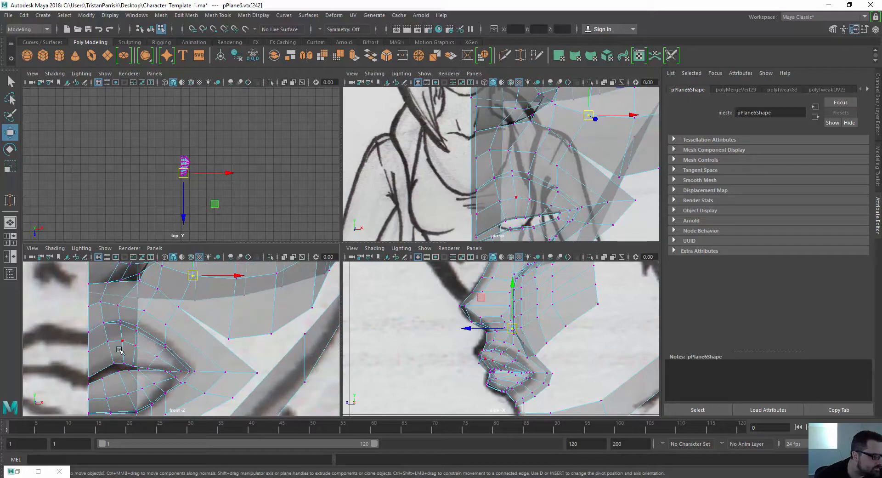
pyautogui.hotkey('ctrl', 'z')
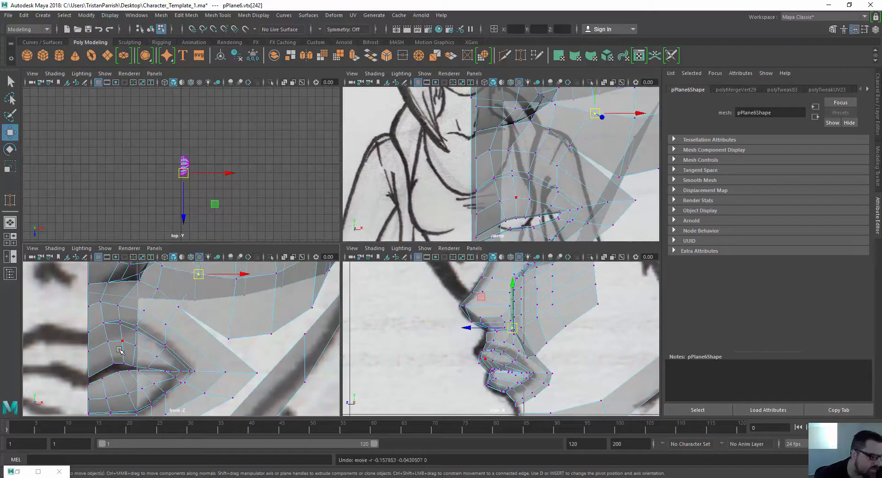
pyautogui.hotkey('ctrl', 'z')
pyautogui.hotkey('ctrl', 'z')
pyautogui.scroll(2, 171, 343)
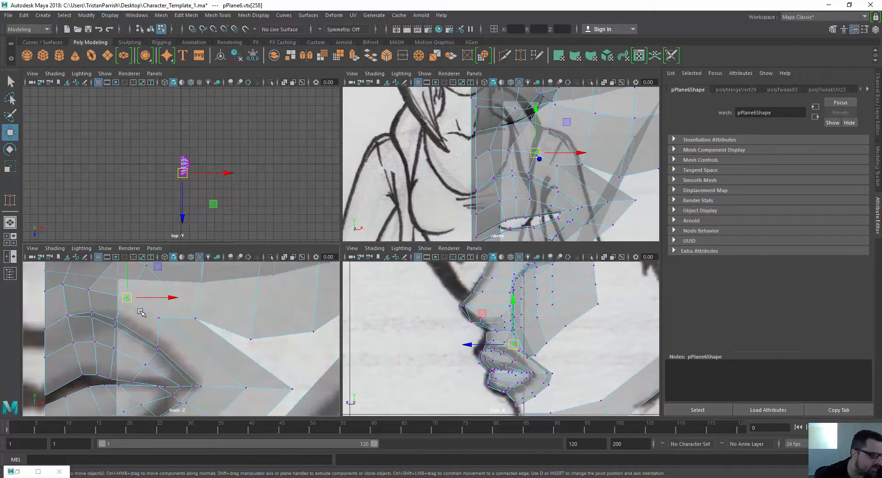
# - Move the outer vertex above the mouth corner up and inward toward the nostril in the front view
pyautogui.scroll(-6, 152, 328)
pyautogui.scroll(5, 160, 345)
pyautogui.keyDown('alt'); pyautogui.moveTo(160, 346); pyautogui.dragTo(167, 306, button='middle'); pyautogui.keyUp('alt')
pyautogui.scroll(3, 171, 358)
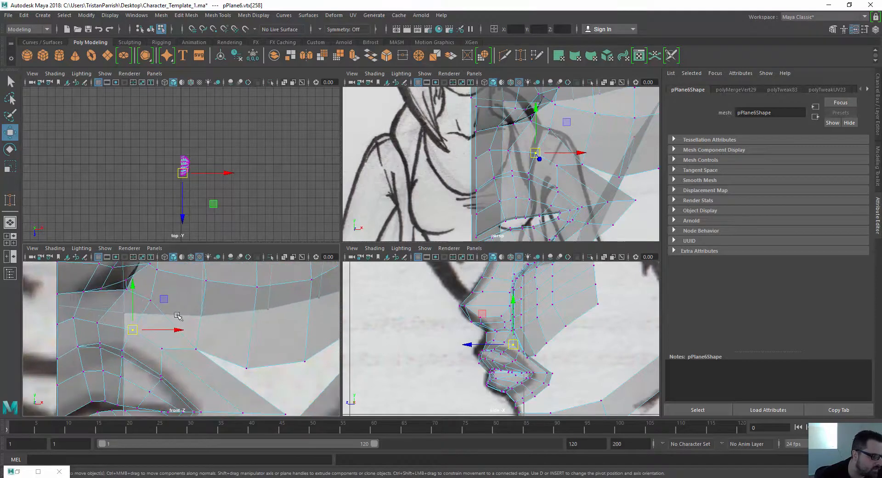
pyautogui.scroll(2, 176, 322)
pyautogui.click(203, 354)
pyautogui.keyDown('alt'); pyautogui.moveTo(169, 337); pyautogui.dragTo(187, 327, button='middle'); pyautogui.keyUp('alt')
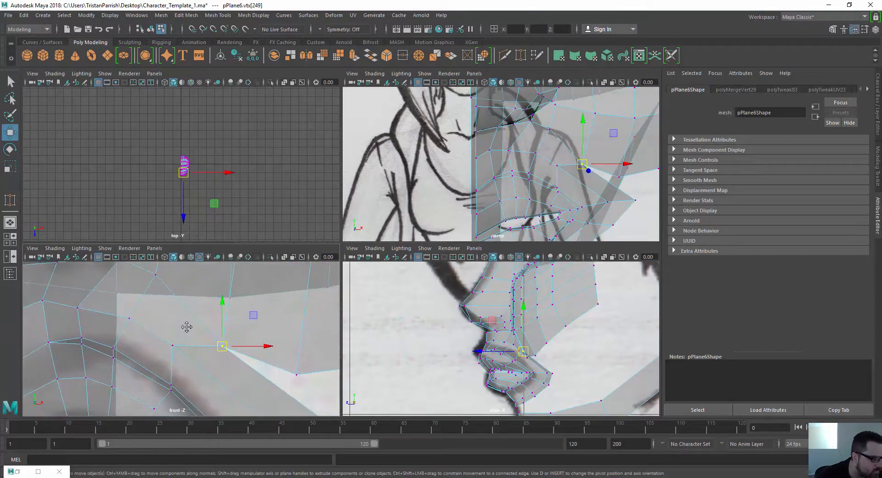
pyautogui.scroll(-2, 193, 337)
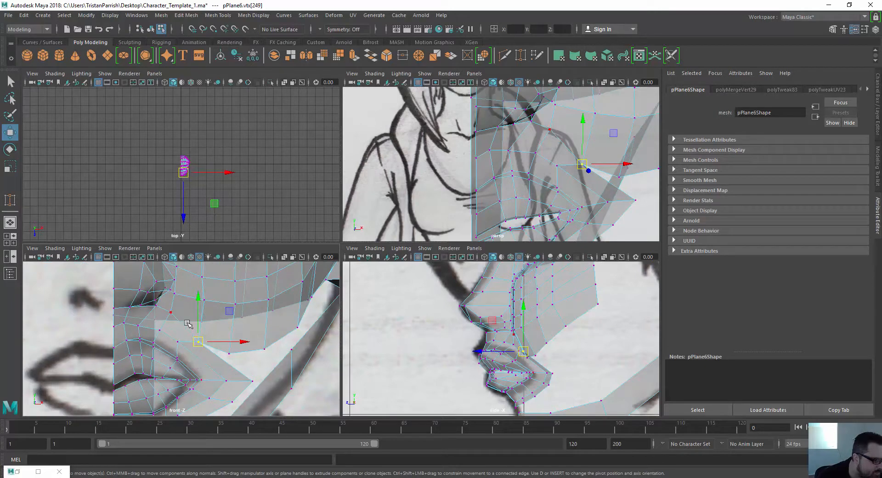
pyautogui.hotkey('shift', 'z')
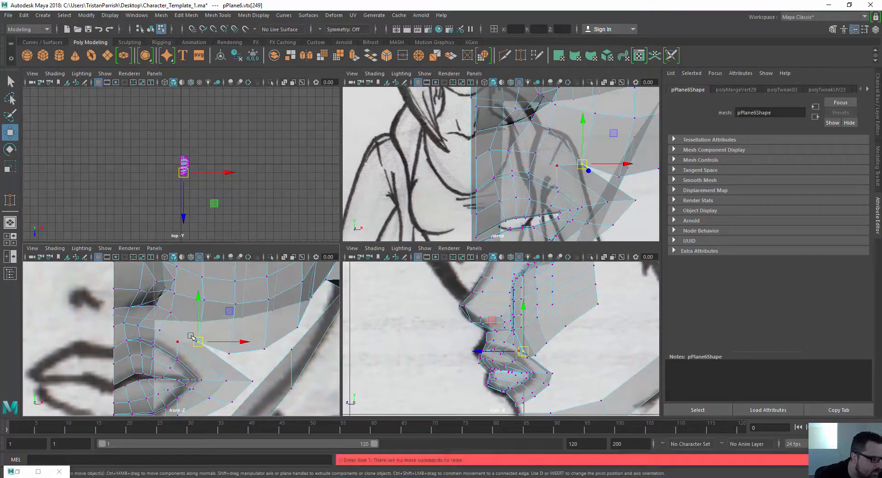
pyautogui.moveTo(191, 335); pyautogui.dragTo(185, 329)
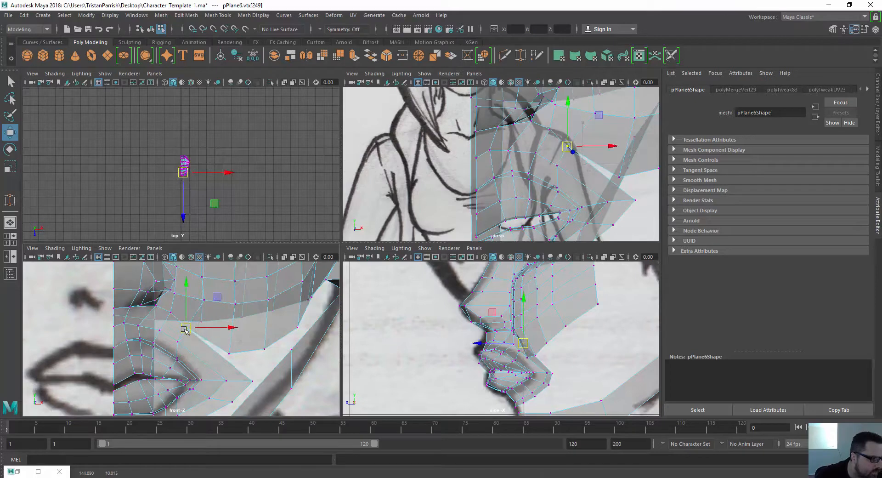
# - Move the cheek's lower vertex inward and slightly up to meet the outer edge of the lip surface
pyautogui.scroll(-2, 212, 348)
pyautogui.scroll(4, 211, 349)
pyautogui.click(245, 359)
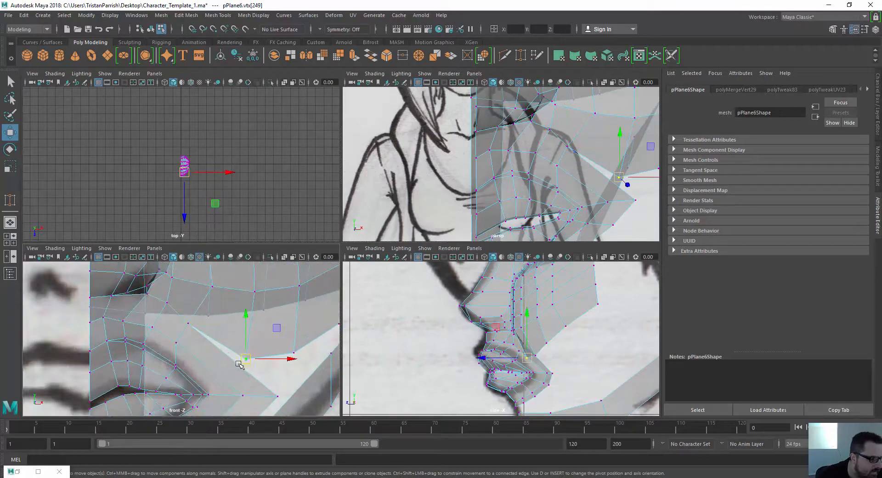
pyautogui.moveTo(245, 359); pyautogui.dragTo(221, 351)
pyautogui.keyDown('alt'); pyautogui.moveTo(208, 343); pyautogui.dragTo(199, 320, button='middle'); pyautogui.keyUp('alt')
pyautogui.scroll(2, 173, 352)
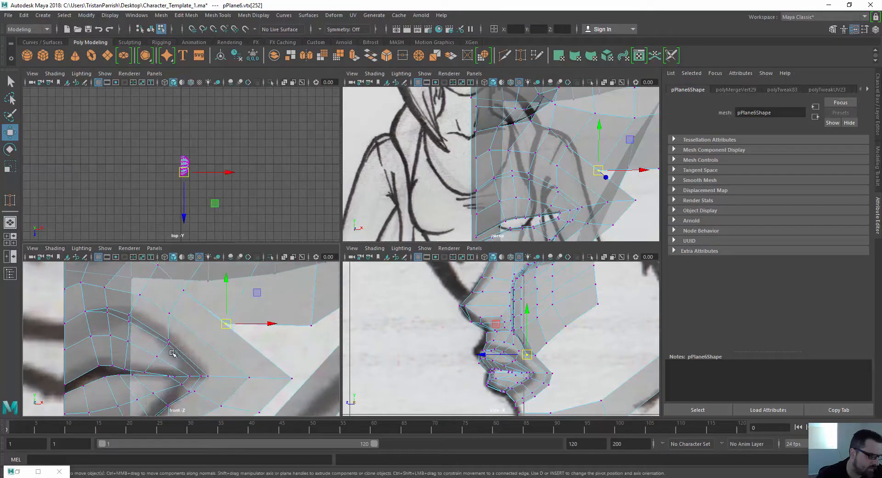
# - Insert an edge loop across the upper lip near the mouth corner, running out to the lip surface's outer edge
pyautogui.click(185, 16)
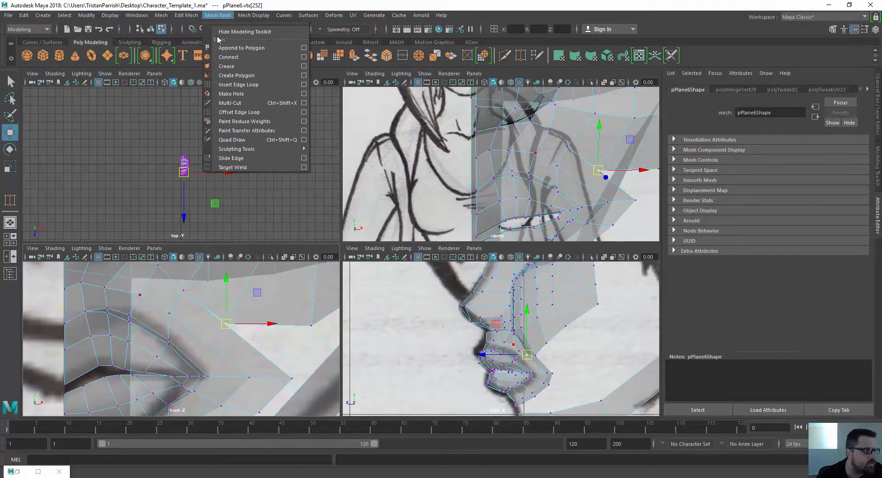
pyautogui.click(232, 85)
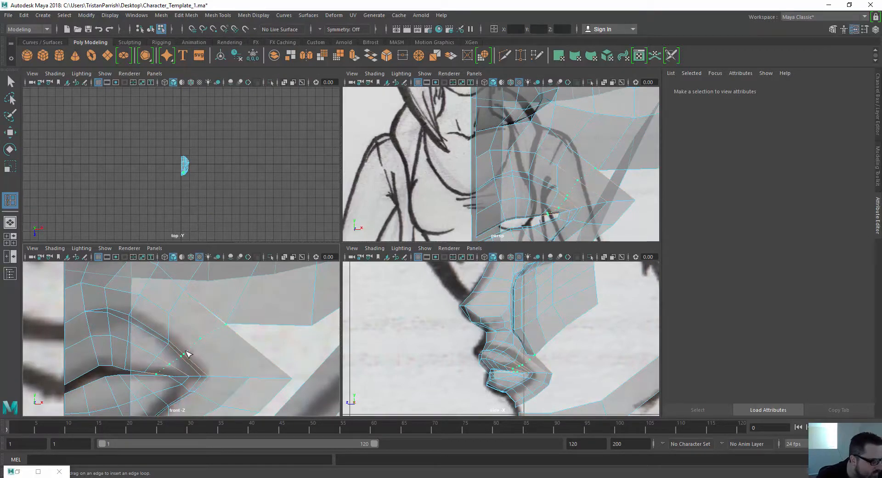
pyautogui.click(188, 354)
pyautogui.scroll(-2, 184, 349)
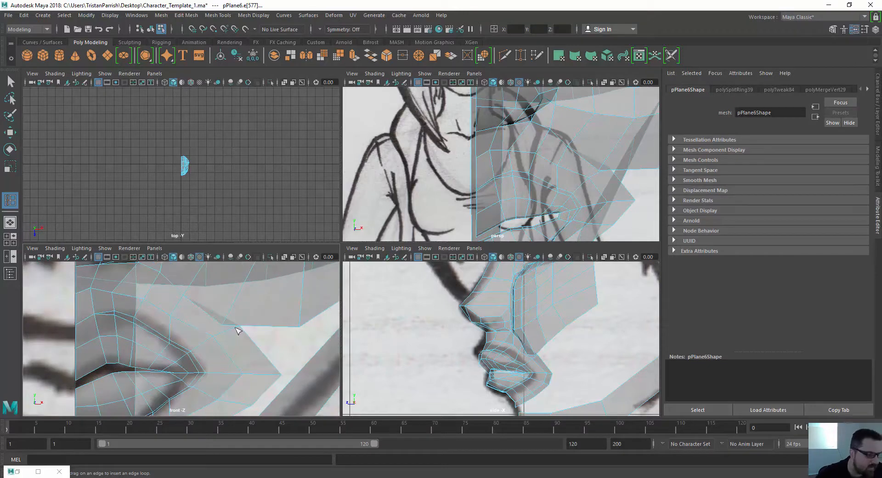
# - Snap the new edge loop's outer vertex onto the neighboring lower cheek vertex
pyautogui.press('w')
pyautogui.moveTo(246, 327); pyautogui.dragTo(205, 224, button='right')
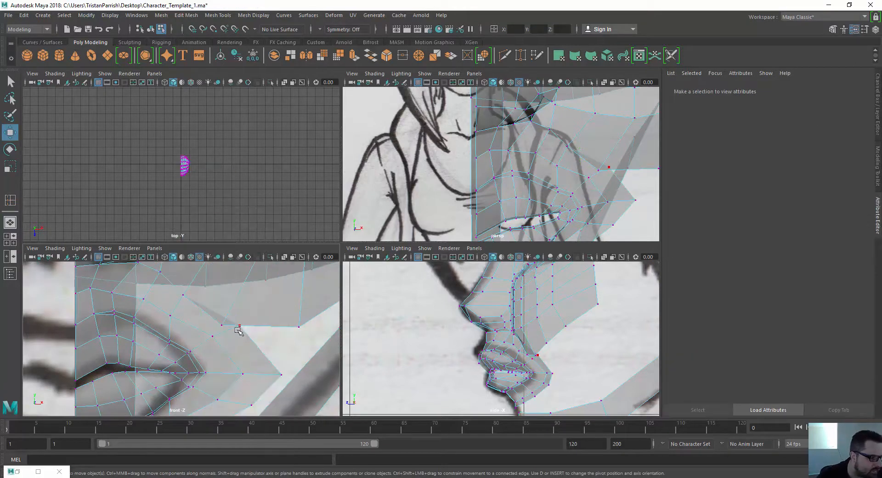
pyautogui.click(239, 327)
pyautogui.press('v')
pyautogui.moveTo(239, 328); pyautogui.dragTo(185, 317)
pyautogui.scroll(-3, 191, 336)
pyautogui.scroll(1, 183, 317)
# - Select the overlapping vertices where the new edge loop meets the cheek and merge them to center
pyautogui.click(183, 312)
pyautogui.scroll(3, 193, 331)
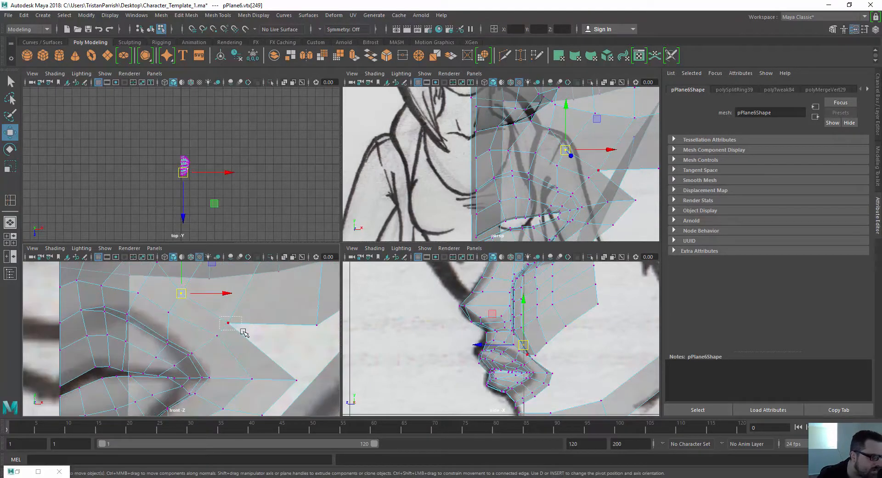
pyautogui.click(228, 322)
pyautogui.click(186, 15)
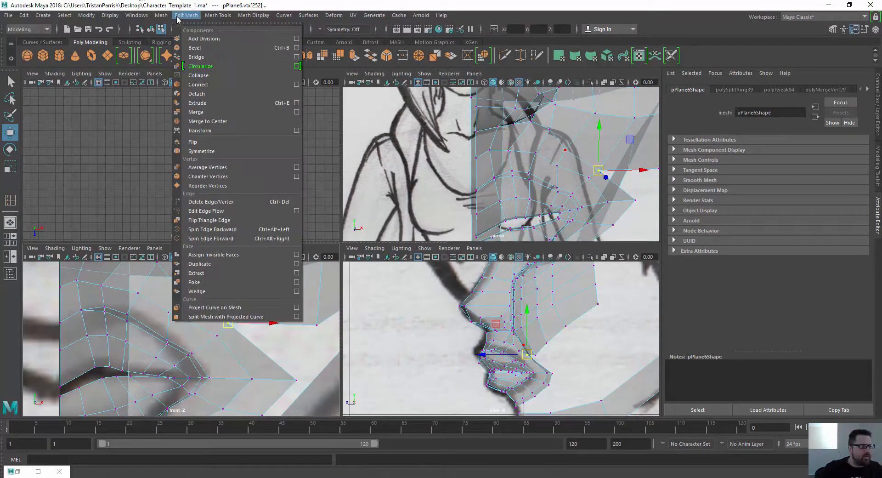
pyautogui.click(201, 123)
pyautogui.scroll(1, 180, 317)
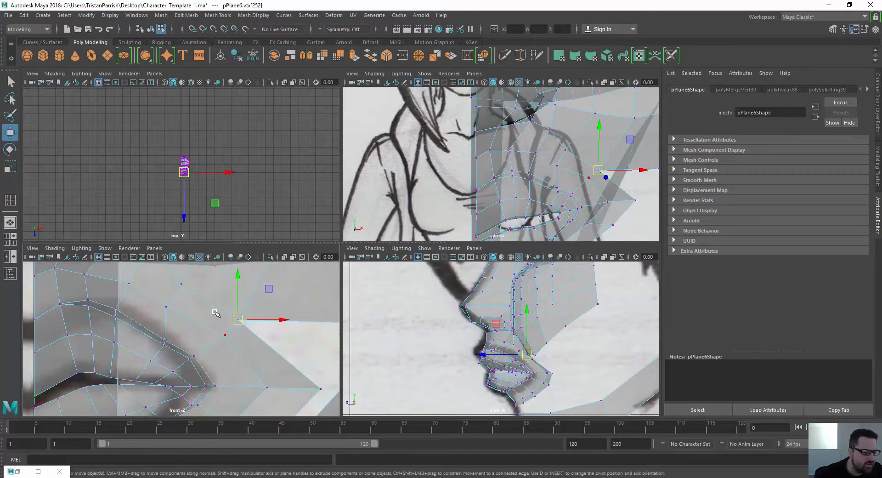
# - Select the vertical column of vertices on the outer cheek and move it back in depth
pyautogui.scroll(-4, 301, 315)
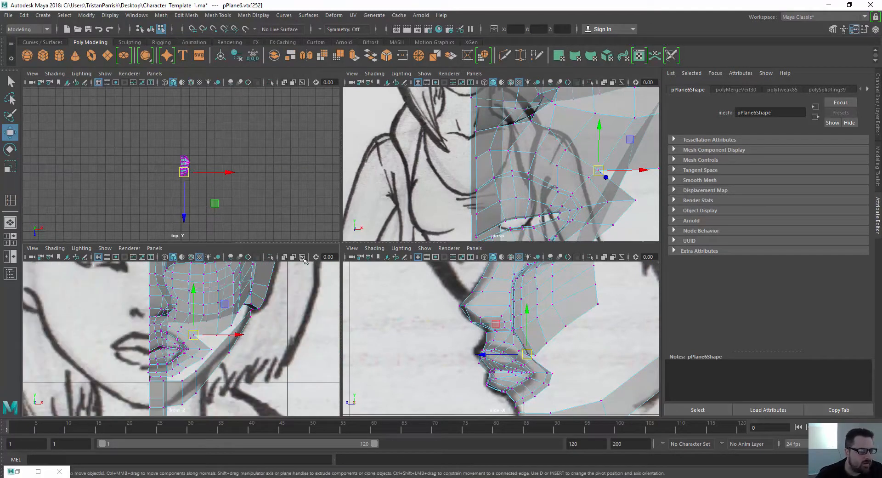
pyautogui.keyDown('alt'); pyautogui.moveTo(491, 159); pyautogui.dragTo(417, 157); pyautogui.keyUp('alt')
pyautogui.scroll(-3, 439, 159)
pyautogui.keyDown('alt'); pyautogui.moveTo(561, 160); pyautogui.dragTo(573, 141); pyautogui.keyUp('alt')
pyautogui.click(576, 138)
pyautogui.doubleClick(569, 122)
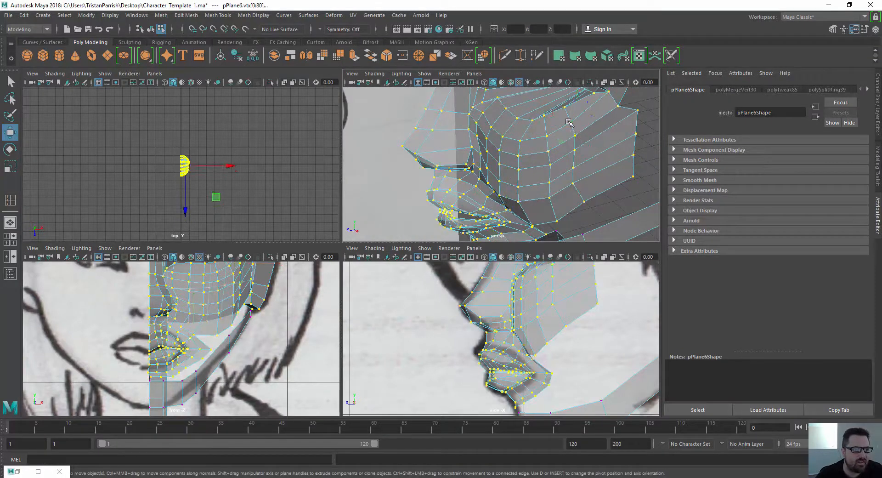
pyautogui.click(570, 124)
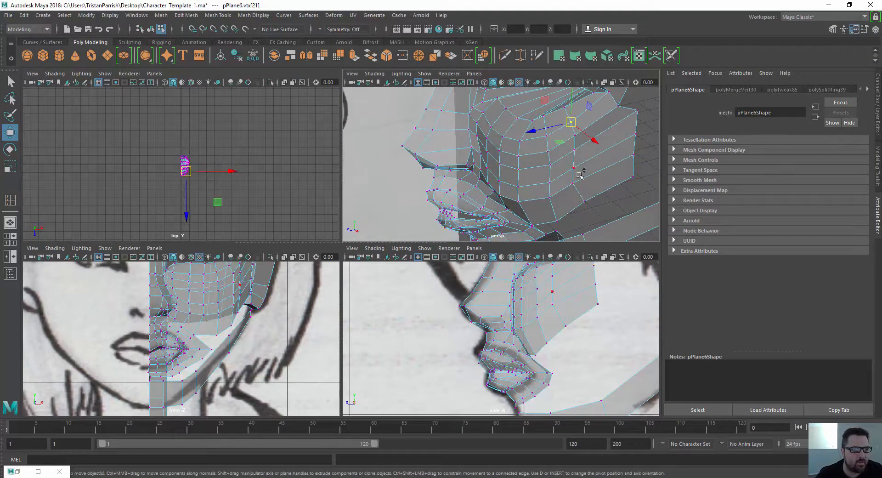
pyautogui.keyDown('shift'); pyautogui.doubleClick(586, 203); pyautogui.keyUp('shift')
pyautogui.moveTo(542, 178); pyautogui.dragTo(490, 209)
# - Select the middle cheek's vertical column of vertices and shift it slightly back in depth
pyautogui.doubleClick(502, 148)
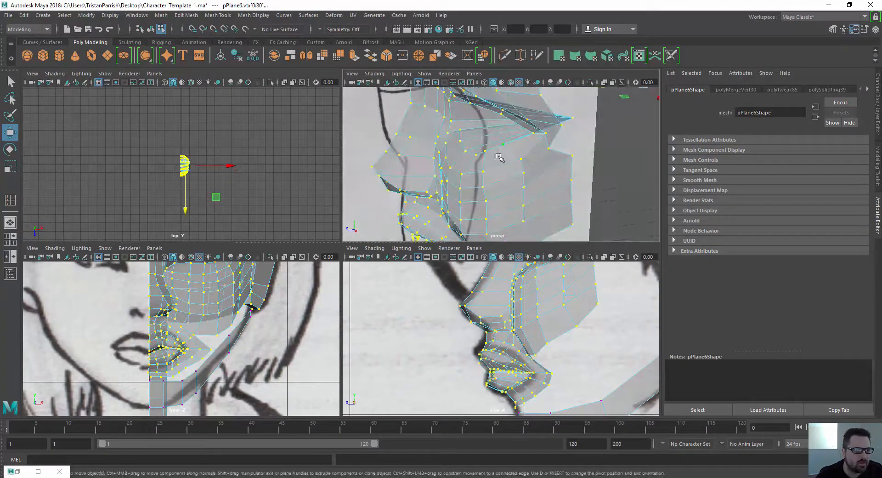
pyautogui.click(502, 146)
pyautogui.moveTo(502, 146); pyautogui.dragTo(464, 161)
pyautogui.scroll(-3, 523, 154)
pyautogui.scroll(4, 464, 166)
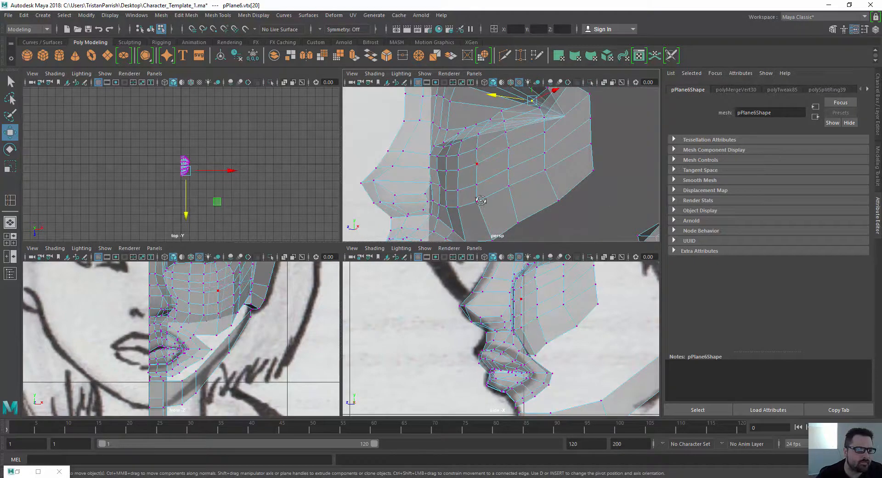
pyautogui.keyDown('alt'); pyautogui.moveTo(481, 200); pyautogui.dragTo(532, 206); pyautogui.keyUp('alt')
pyautogui.keyDown('alt'); pyautogui.moveTo(532, 205); pyautogui.dragTo(452, 164); pyautogui.keyUp('alt')
pyautogui.moveTo(486, 196); pyautogui.dragTo(493, 192)
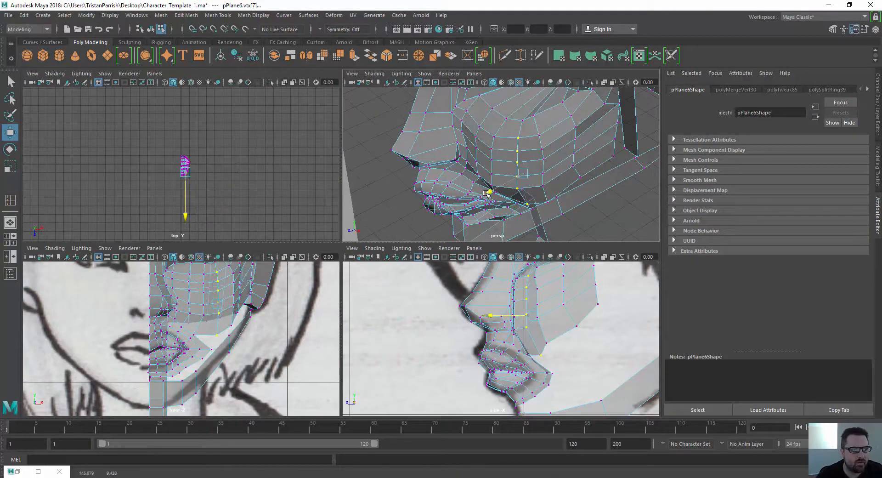
# - Select the next column of cheek vertices closer to the nose and adjust its depth
pyautogui.doubleClick(493, 137)
pyautogui.click(493, 137)
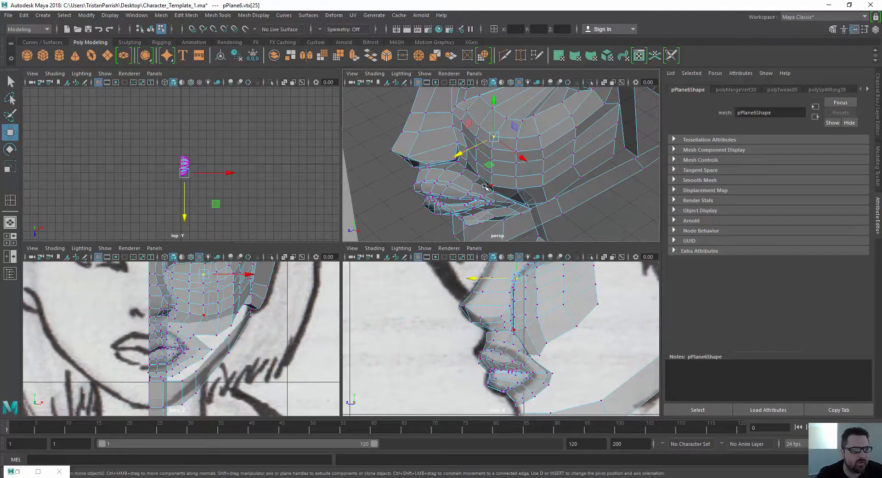
pyautogui.keyDown('alt'); pyautogui.moveTo(487, 174); pyautogui.dragTo(492, 204); pyautogui.keyUp('alt')
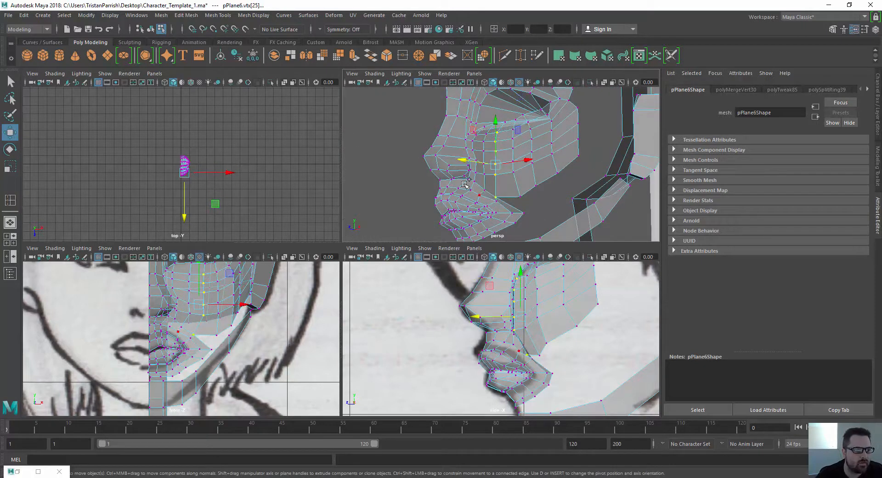
pyautogui.moveTo(463, 160); pyautogui.dragTo(434, 142)
pyautogui.scroll(4, 465, 161)
pyautogui.keyDown('alt'); pyautogui.moveTo(488, 225); pyautogui.dragTo(479, 201, button='middle'); pyautogui.keyUp('alt')
# - Adjust the depth of individual cheek vertices beside the nostril to smooth the surface
pyautogui.click(477, 157)
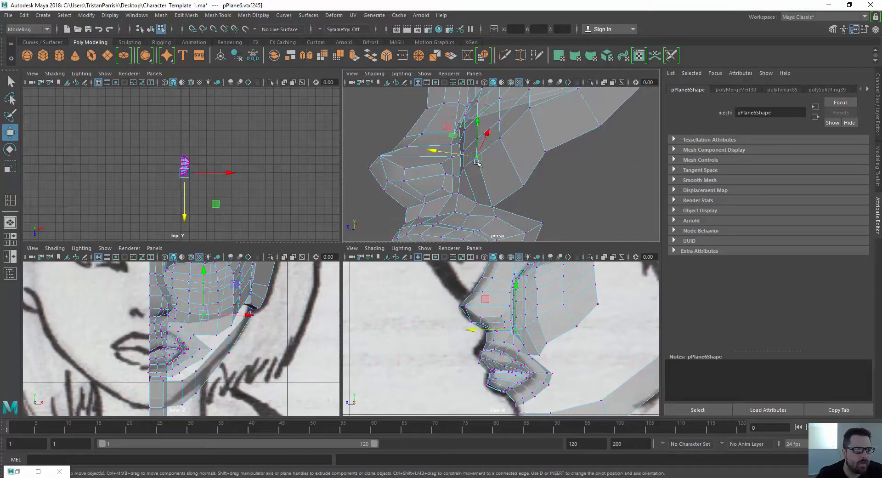
pyautogui.moveTo(442, 153); pyautogui.dragTo(463, 134)
pyautogui.click(477, 139)
pyautogui.click(476, 117)
pyautogui.click(499, 137)
pyautogui.moveTo(495, 168)
pyautogui.keyDown('alt'); pyautogui.mouseDown()
pyautogui.moveTo(465, 218)
pyautogui.moveTo(447, 171)
pyautogui.moveTo(496, 171)
pyautogui.mouseUp(); pyautogui.keyUp('alt')
# - Adjust the depth of individual vertices on the lower and outer cheek to even out its curvature
pyautogui.click(492, 196)
pyautogui.click(488, 173)
pyautogui.click(537, 170)
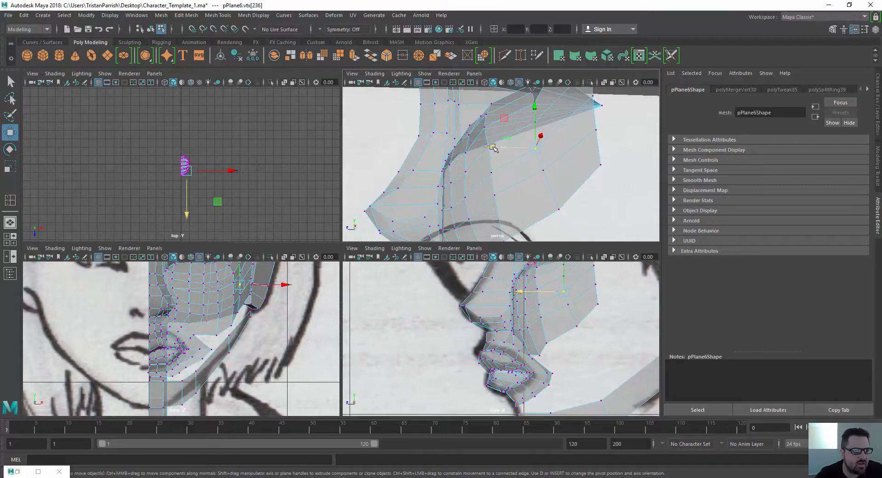
pyautogui.click(535, 148)
pyautogui.keyDown('alt'); pyautogui.moveTo(534, 148); pyautogui.dragTo(452, 165); pyautogui.keyUp('alt')
pyautogui.keyDown('alt'); pyautogui.moveTo(452, 166); pyautogui.dragTo(447, 154, button='middle'); pyautogui.keyUp('alt')
pyautogui.keyDown('alt'); pyautogui.moveTo(447, 154); pyautogui.dragTo(487, 172); pyautogui.keyUp('alt')
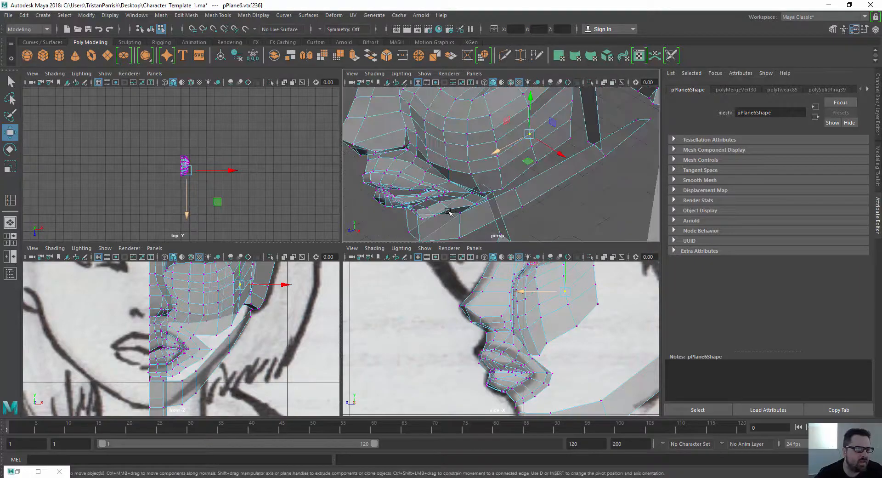
# - Adjust the depth of the merged cheek vertex and the neighboring loop vertex above the mouth corner
pyautogui.scroll(4, 478, 172)
pyautogui.keyDown('alt'); pyautogui.moveTo(447, 173); pyautogui.dragTo(456, 144, button='middle'); pyautogui.keyUp('alt')
pyautogui.keyDown('alt'); pyautogui.moveTo(457, 144); pyautogui.dragTo(373, 131); pyautogui.keyUp('alt')
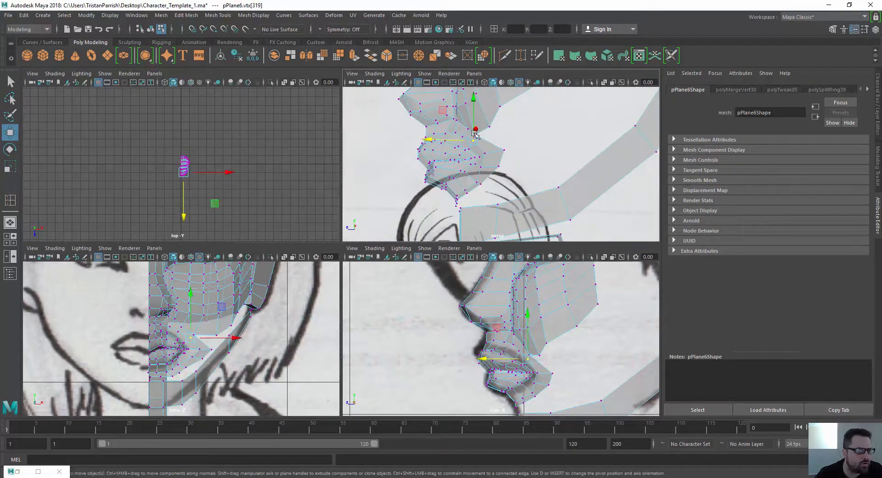
pyautogui.keyDown('alt'); pyautogui.moveTo(390, 131); pyautogui.dragTo(456, 138, button='right'); pyautogui.keyUp('alt')
pyautogui.keyDown('alt'); pyautogui.moveTo(456, 137); pyautogui.dragTo(505, 210, button='middle'); pyautogui.keyUp('alt')
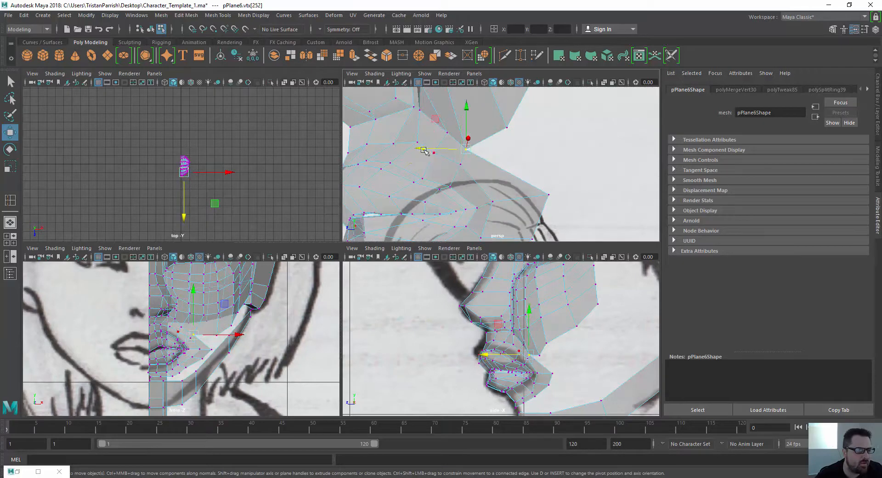
pyautogui.moveTo(424, 150); pyautogui.dragTo(433, 167)
# - Adjust the depth of the vertices between the nostril and the upper lip in the perspective view
pyautogui.click(445, 134)
pyautogui.click(417, 142)
pyautogui.keyDown('alt'); pyautogui.moveTo(433, 167); pyautogui.dragTo(487, 203, button='middle'); pyautogui.keyUp('alt')
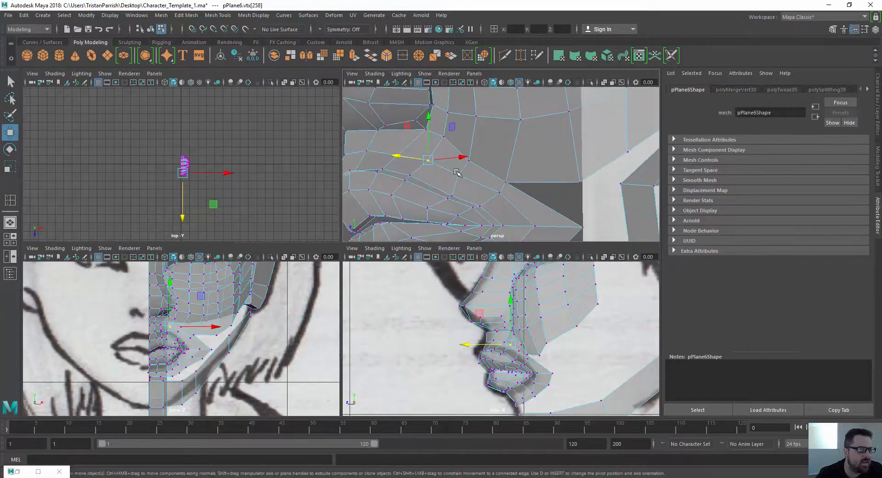
# - Nudge the two vertices between the upper lip and the cheek seam to even out their spacing
pyautogui.click(458, 175)
pyautogui.scroll(6, 232, 315)
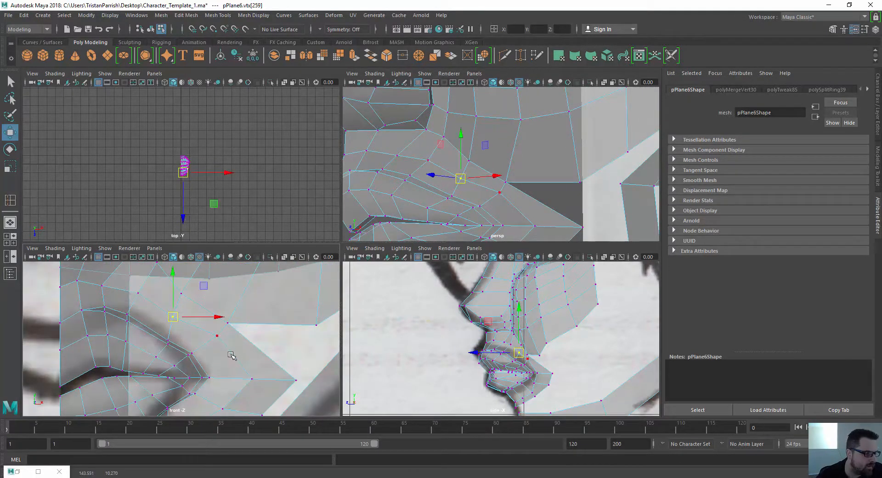
pyautogui.click(216, 337)
pyautogui.scroll(-5, 163, 339)
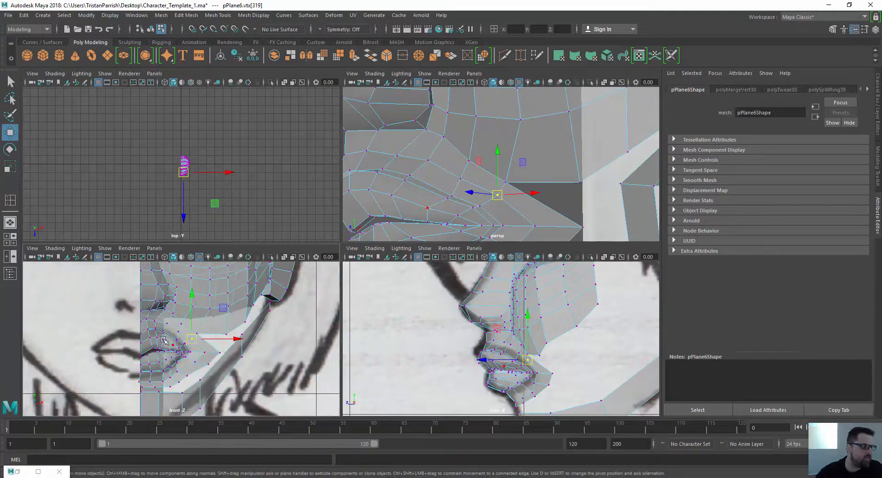
pyautogui.scroll(-8, 163, 339)
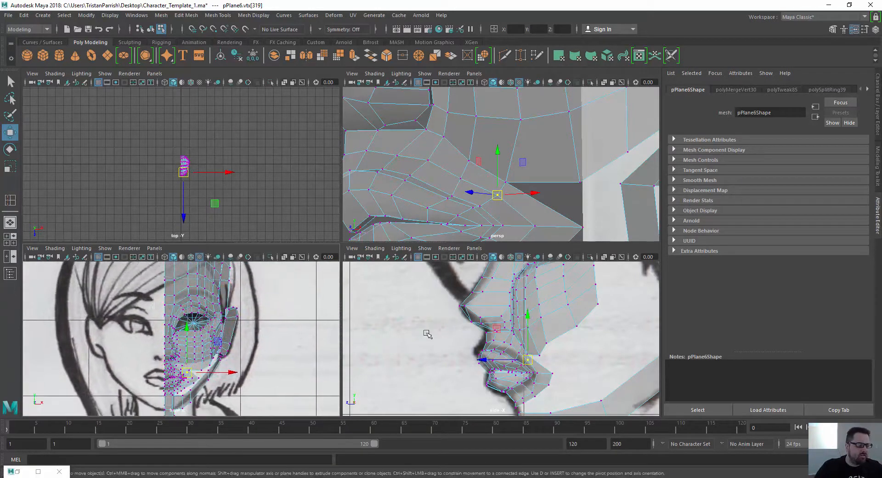
pyautogui.scroll(-6, 462, 181)
pyautogui.keyDown('alt'); pyautogui.moveTo(445, 179); pyautogui.dragTo(453, 206); pyautogui.keyUp('alt')
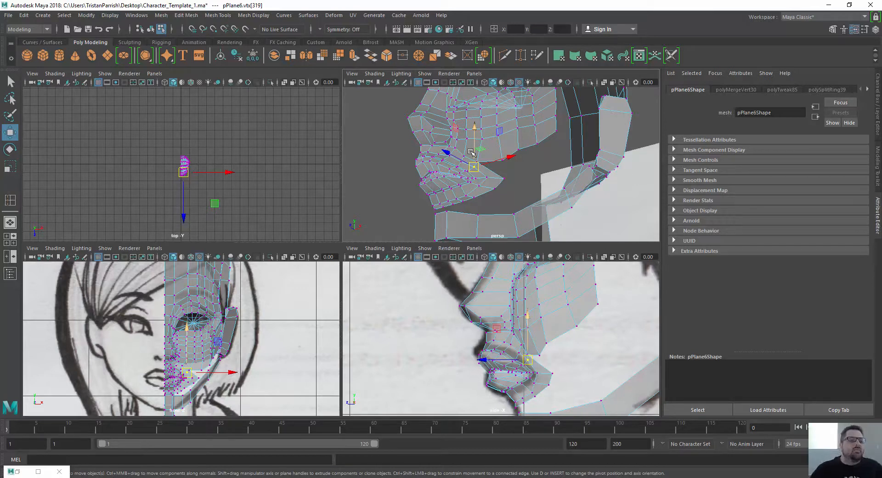
# - Adjust the depth of the lower cheek vertex between the nostril and the cheek-lip seam
pyautogui.keyDown('alt'); pyautogui.moveTo(499, 135); pyautogui.dragTo(506, 172); pyautogui.keyUp('alt')
pyautogui.scroll(4, 484, 177)
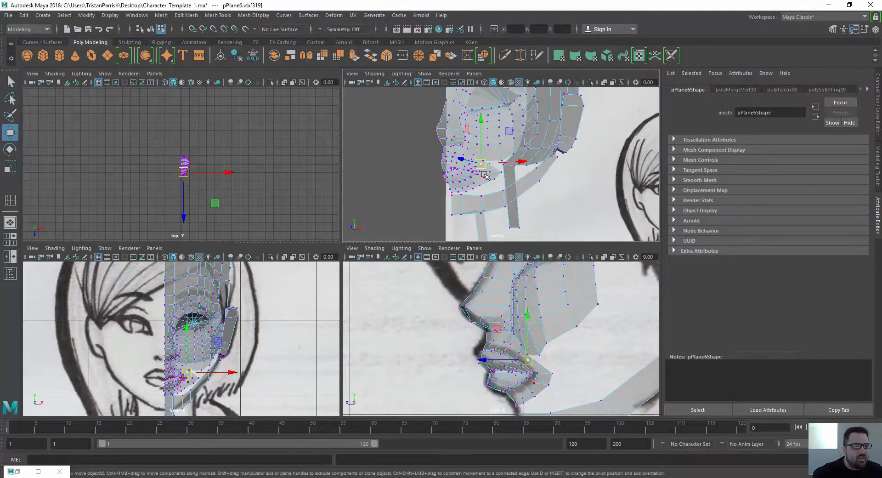
pyautogui.press('space')
pyautogui.keyDown('alt'); pyautogui.moveTo(418, 214); pyautogui.dragTo(268, 196); pyautogui.keyUp('alt')
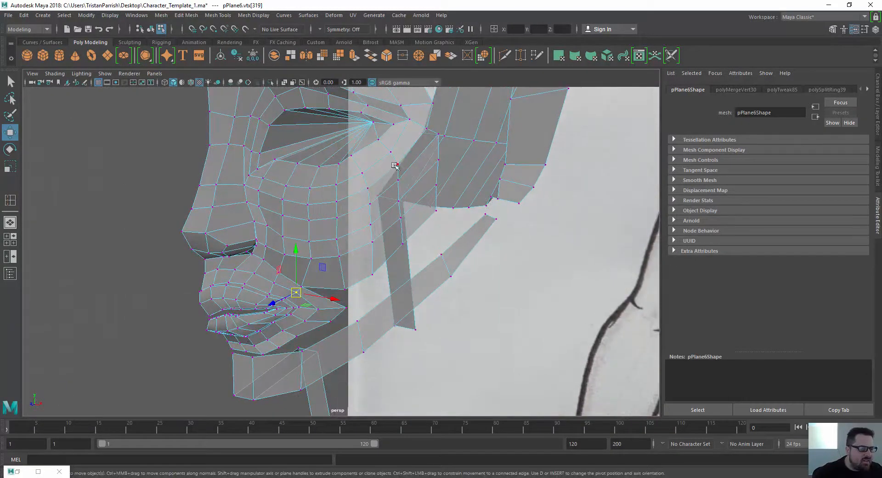
pyautogui.scroll(4, 322, 252)
pyautogui.keyDown('alt'); pyautogui.moveTo(315, 255); pyautogui.dragTo(296, 174); pyautogui.keyUp('alt')
pyautogui.scroll(3, 295, 207)
pyautogui.keyDown('alt'); pyautogui.moveTo(296, 228); pyautogui.dragTo(332, 299); pyautogui.keyUp('alt')
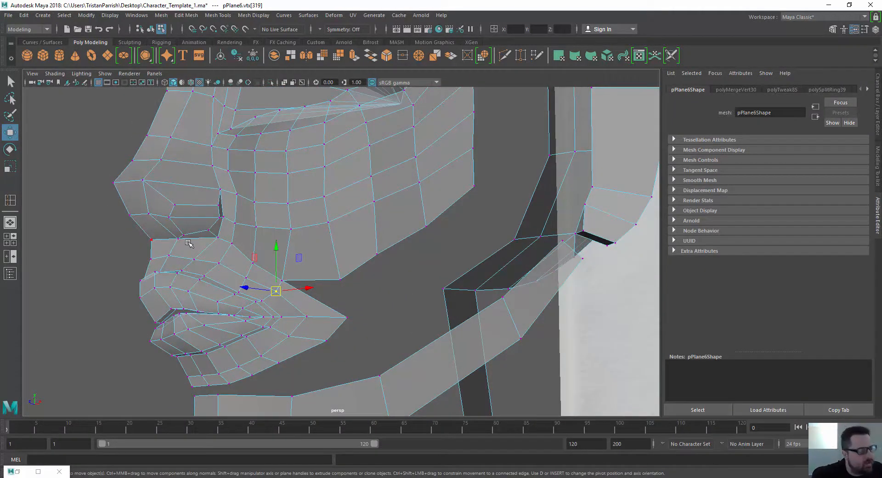
pyautogui.click(291, 229)
pyautogui.moveTo(290, 229); pyautogui.dragTo(259, 225)
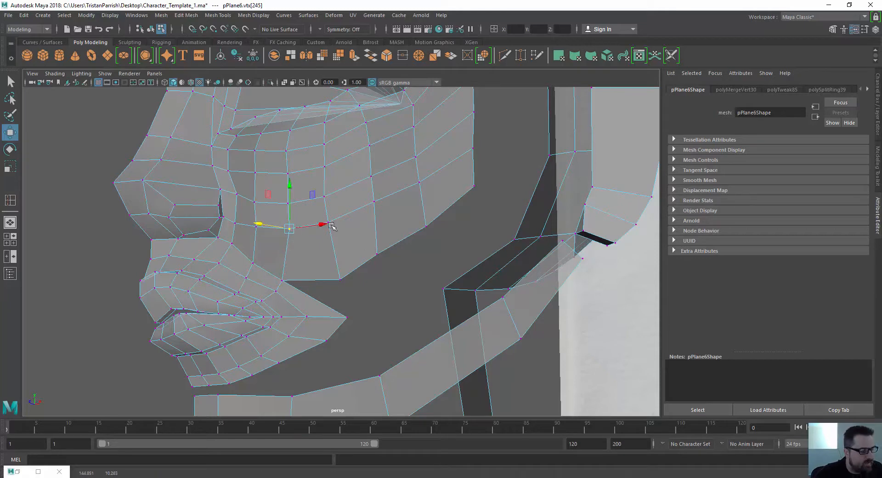
# - Use Target Weld to merge the cheek's lower corner vertex into the outer corner vertex of the lip patch
pyautogui.moveTo(343, 265)
pyautogui.keyDown('alt'); pyautogui.mouseDown()
pyautogui.moveTo(344, 274)
pyautogui.moveTo(378, 272)
pyautogui.moveTo(345, 254)
pyautogui.mouseUp(); pyautogui.keyUp('alt')
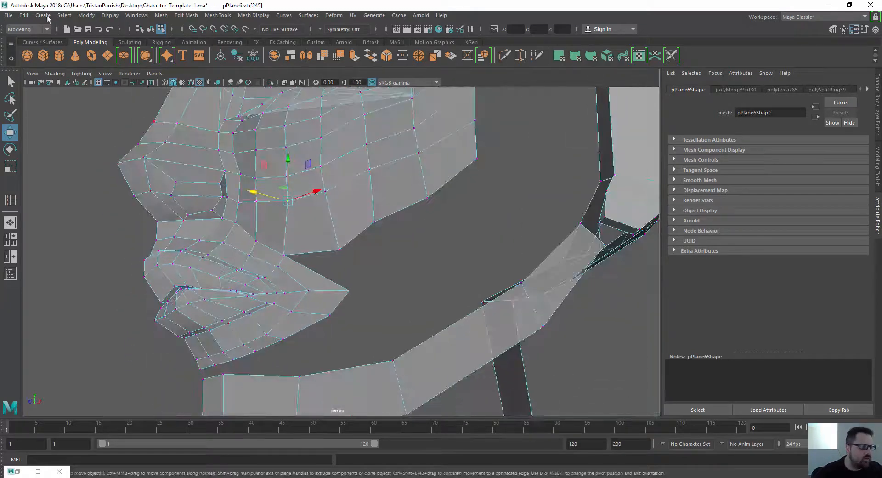
pyautogui.click(186, 16)
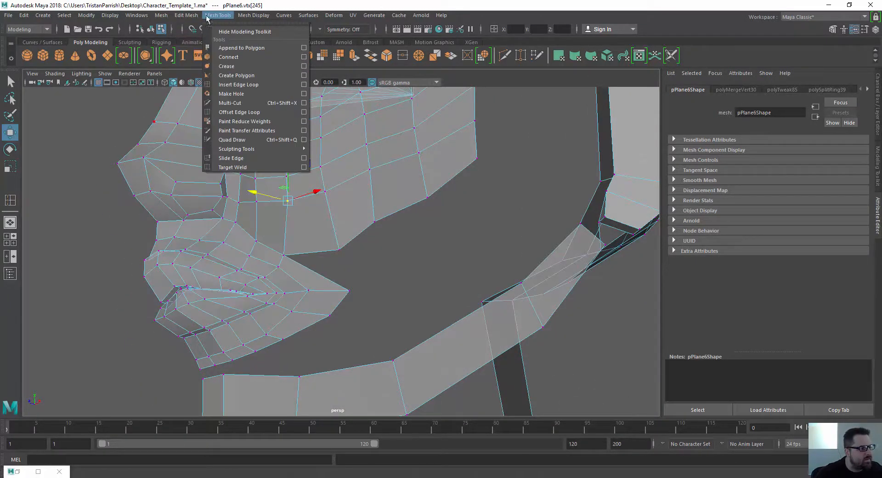
pyautogui.click(232, 168)
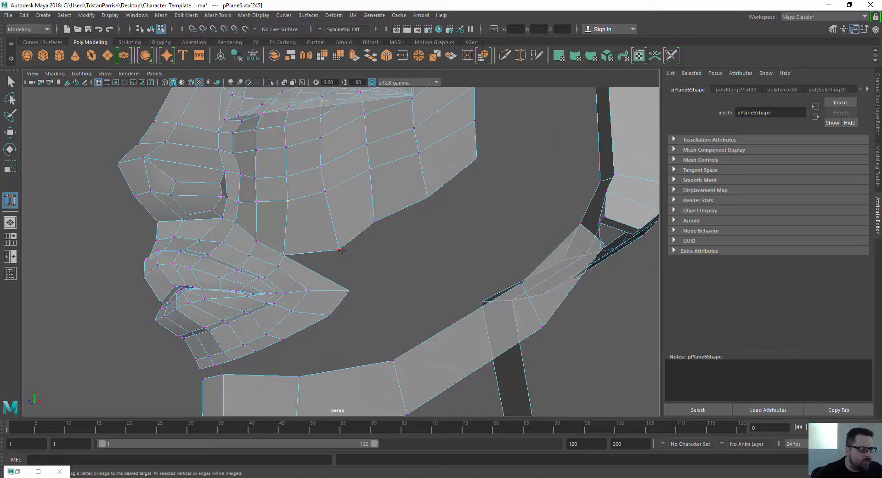
pyautogui.moveTo(350, 291); pyautogui.dragTo(349, 290)
pyautogui.hotkey('ctrl', 'z')
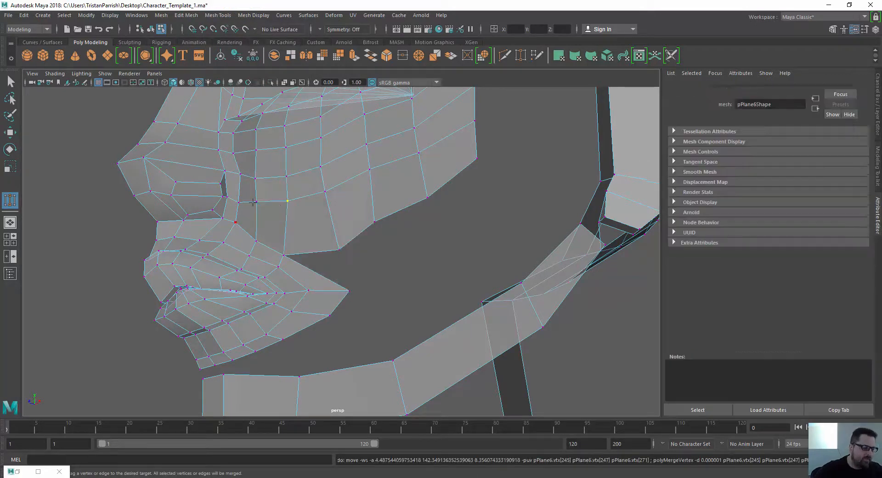
pyautogui.click(284, 204)
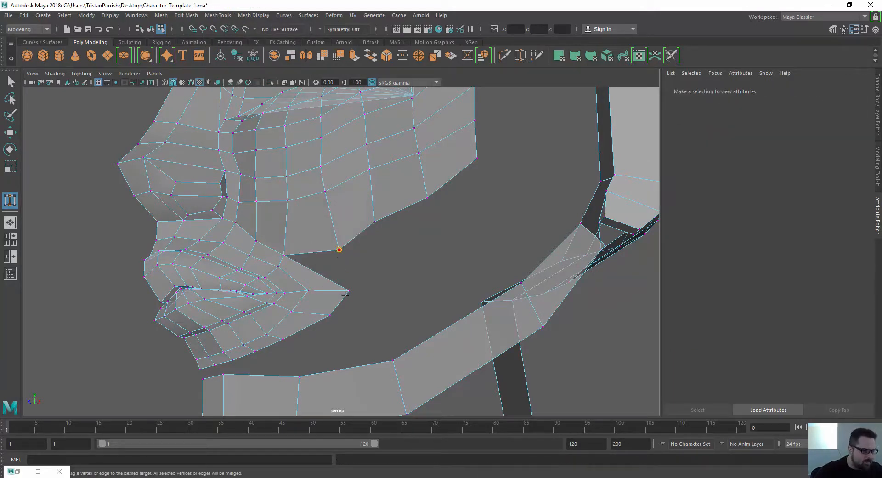
pyautogui.moveTo(346, 294); pyautogui.dragTo(348, 292)
# - Pull the outer vertices of the cheek's lower edge down toward the jaw to extend the cheek from the welded corner
pyautogui.press('w')
pyautogui.keyDown('alt'); pyautogui.moveTo(335, 214); pyautogui.dragTo(373, 227); pyautogui.keyUp('alt')
pyautogui.click(372, 227)
pyautogui.moveTo(369, 189)
pyautogui.mouseDown()
pyautogui.moveTo(359, 281)
pyautogui.moveTo(340, 271)
pyautogui.moveTo(365, 218)
pyautogui.moveTo(427, 201)
pyautogui.mouseUp()
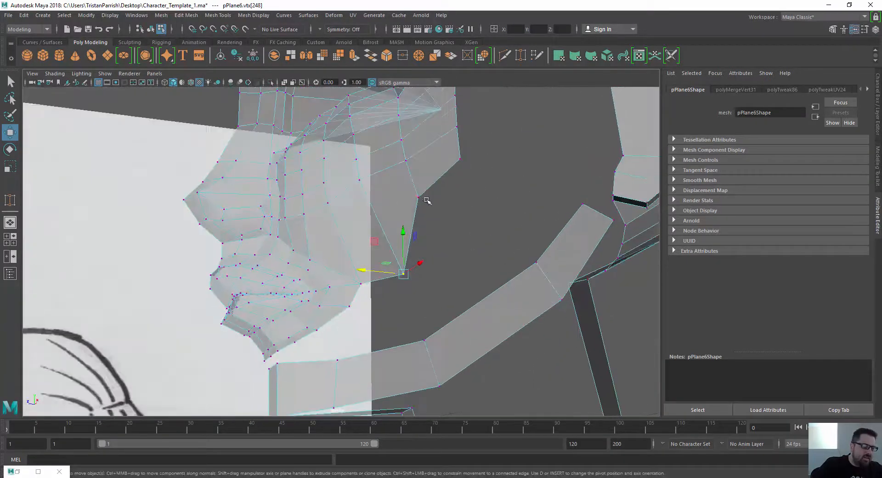
pyautogui.moveTo(409, 166); pyautogui.dragTo(421, 233, button='middle')
pyautogui.click(462, 155)
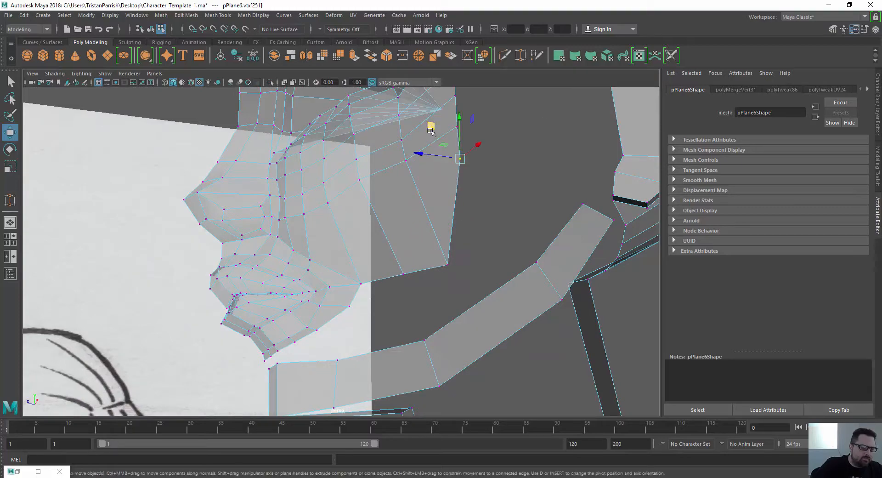
pyautogui.moveTo(431, 130); pyautogui.dragTo(488, 193, button='middle')
# - Adjust the depth of the outer cheek vertices, including the one below the outer eye corner, to round the cheek
pyautogui.moveTo(489, 193)
pyautogui.keyDown('alt'); pyautogui.mouseDown()
pyautogui.moveTo(373, 244)
pyautogui.moveTo(335, 285)
pyautogui.moveTo(363, 251)
pyautogui.moveTo(338, 249)
pyautogui.moveTo(347, 256)
pyautogui.moveTo(365, 240)
pyautogui.moveTo(396, 236)
pyautogui.moveTo(400, 261)
pyautogui.mouseUp(); pyautogui.keyUp('alt')
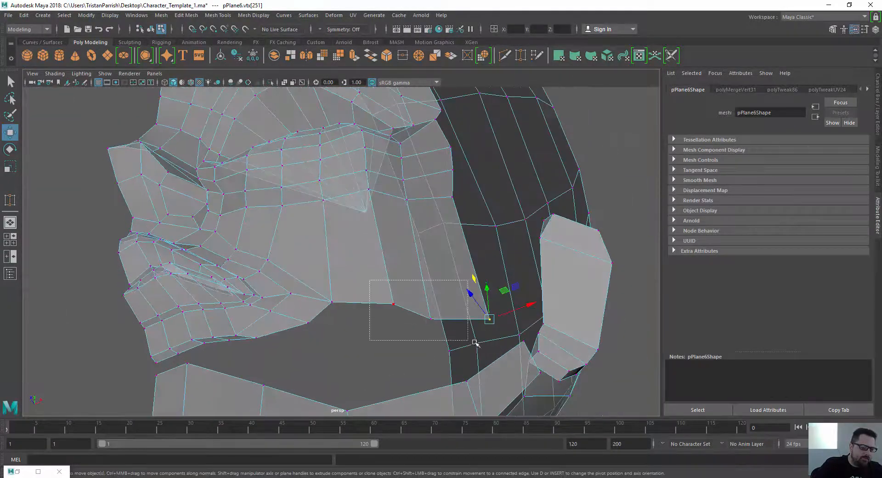
pyautogui.moveTo(483, 298)
pyautogui.keyDown('alt'); pyautogui.mouseDown()
pyautogui.moveTo(428, 365)
pyautogui.moveTo(367, 301)
pyautogui.moveTo(463, 263)
pyautogui.mouseUp(); pyautogui.keyUp('alt')
pyautogui.click(542, 241)
pyautogui.keyDown('alt'); pyautogui.moveTo(542, 241); pyautogui.dragTo(364, 176); pyautogui.keyUp('alt')
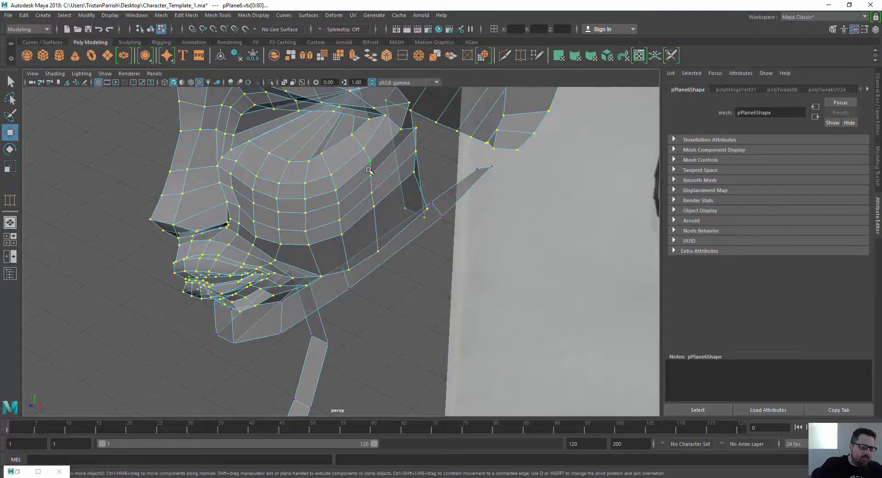
pyautogui.click(364, 148)
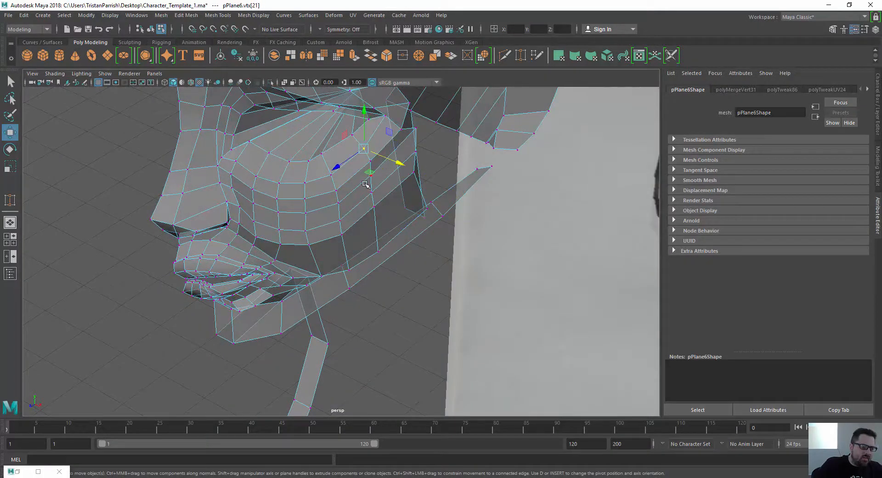
pyautogui.keyDown('shift'); pyautogui.doubleClick(378, 251); pyautogui.keyUp('shift')
pyautogui.moveTo(398, 215); pyautogui.dragTo(404, 217)
pyautogui.scroll(2, 395, 193)
pyautogui.click(370, 134)
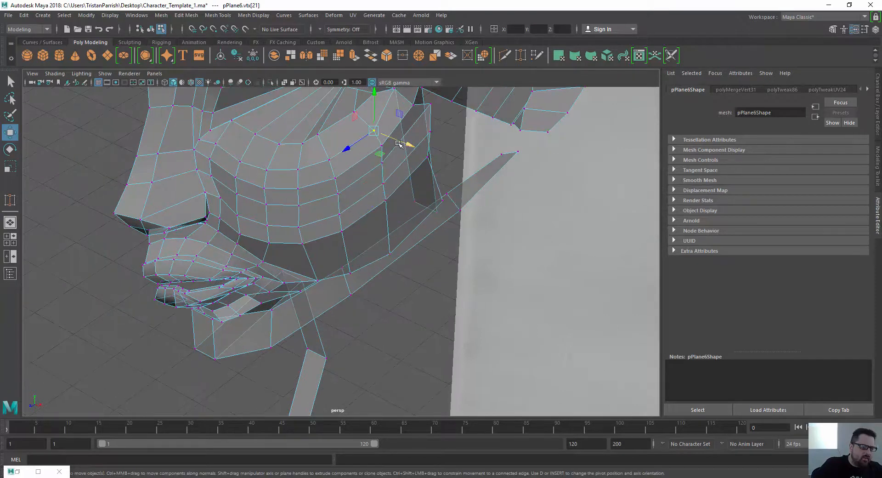
pyautogui.moveTo(398, 142); pyautogui.dragTo(394, 141)
# - Lower the vertices of the row just above the cheek's bottom edge, working from beside the nostril outward
pyautogui.keyDown('alt'); pyautogui.moveTo(331, 197); pyautogui.dragTo(208, 209); pyautogui.keyUp('alt')
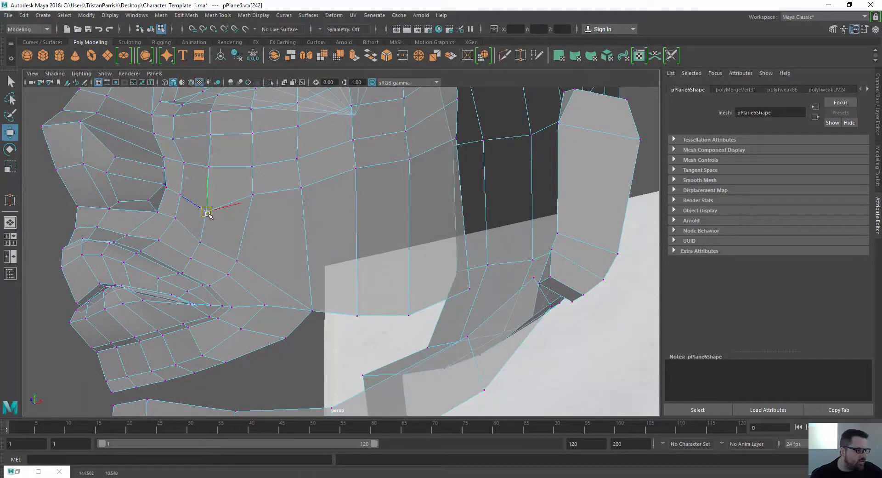
pyautogui.click(252, 198)
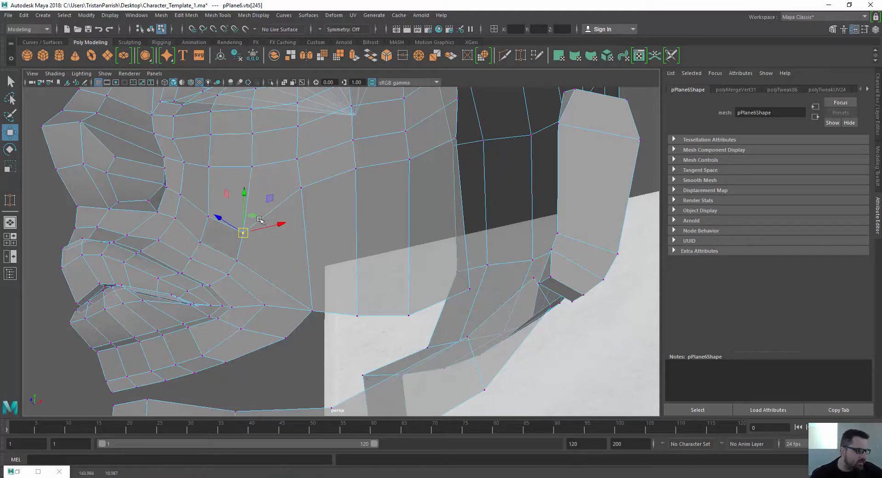
pyautogui.click(301, 189)
pyautogui.moveTo(301, 189); pyautogui.dragTo(309, 262)
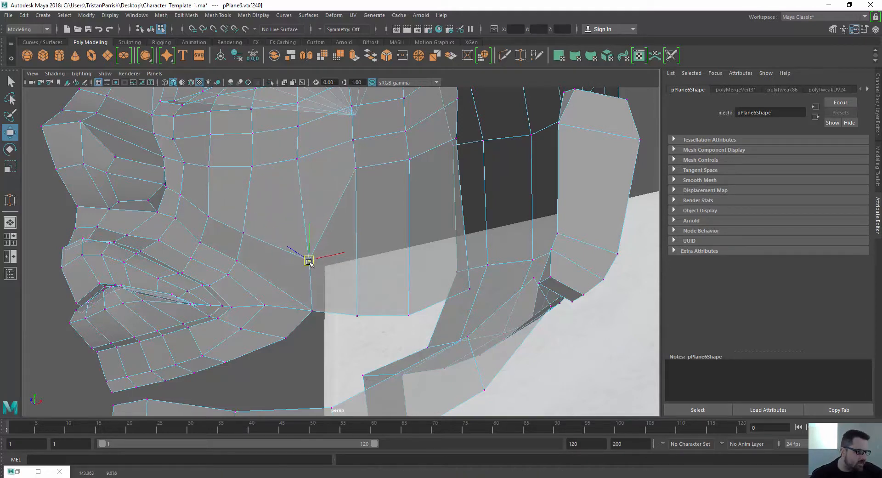
pyautogui.click(356, 170)
pyautogui.moveTo(356, 170); pyautogui.dragTo(358, 270)
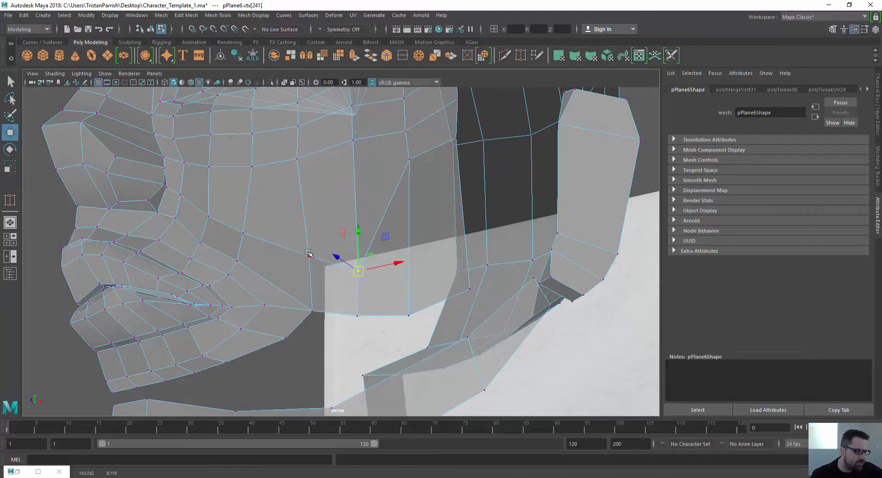
pyautogui.click(409, 160)
pyautogui.moveTo(409, 159); pyautogui.dragTo(415, 277)
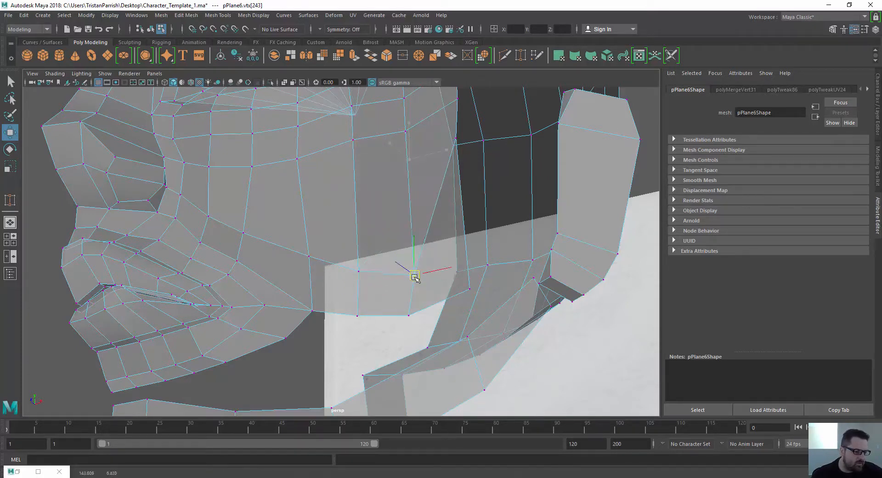
# - Lower the outermost vertex of that cheek row and even out the neighboring vertices into a smooth line
pyautogui.click(452, 140)
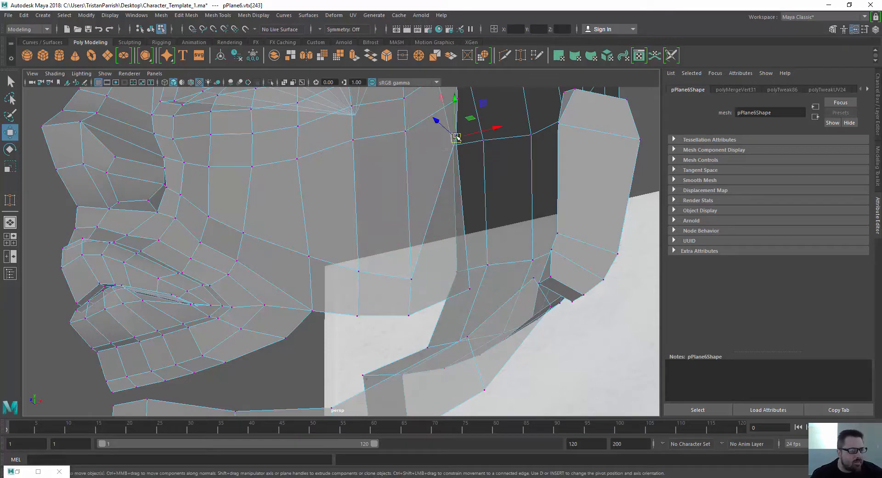
pyautogui.moveTo(452, 140); pyautogui.dragTo(465, 254)
pyautogui.moveTo(465, 261); pyautogui.dragTo(471, 249)
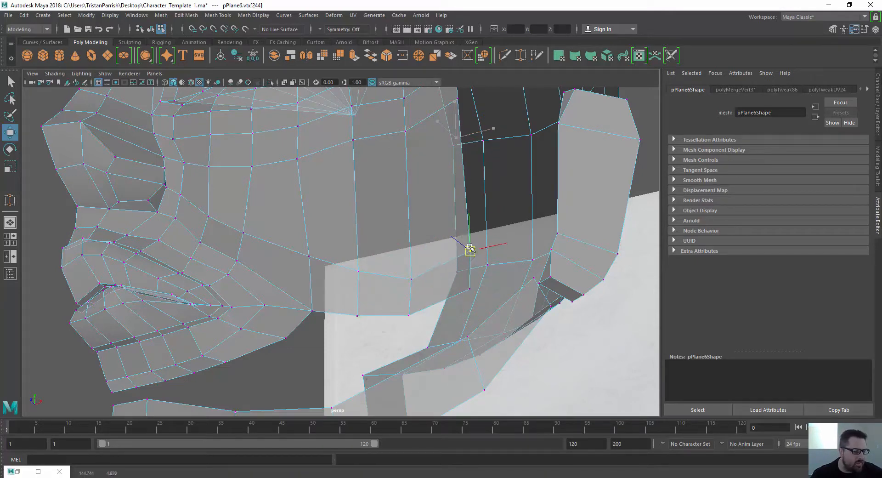
pyautogui.click(411, 279)
pyautogui.moveTo(412, 279); pyautogui.dragTo(410, 267)
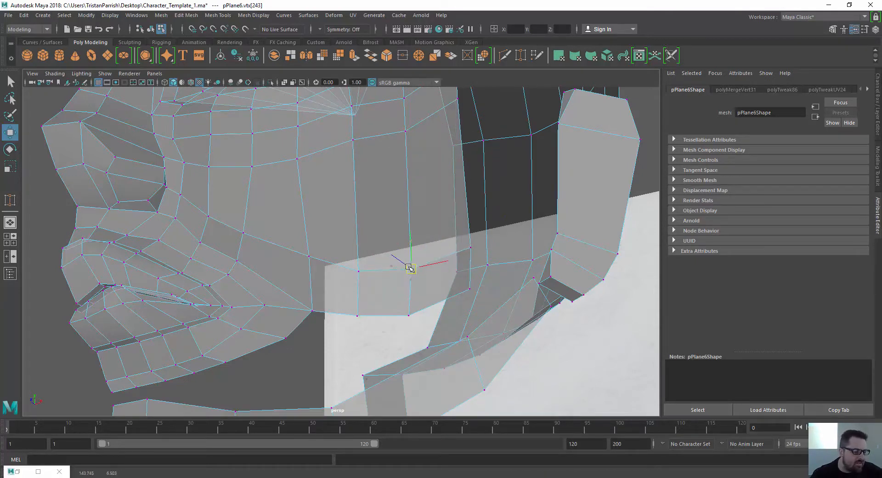
pyautogui.moveTo(354, 268); pyautogui.dragTo(306, 247)
pyautogui.moveTo(412, 265); pyautogui.dragTo(413, 257)
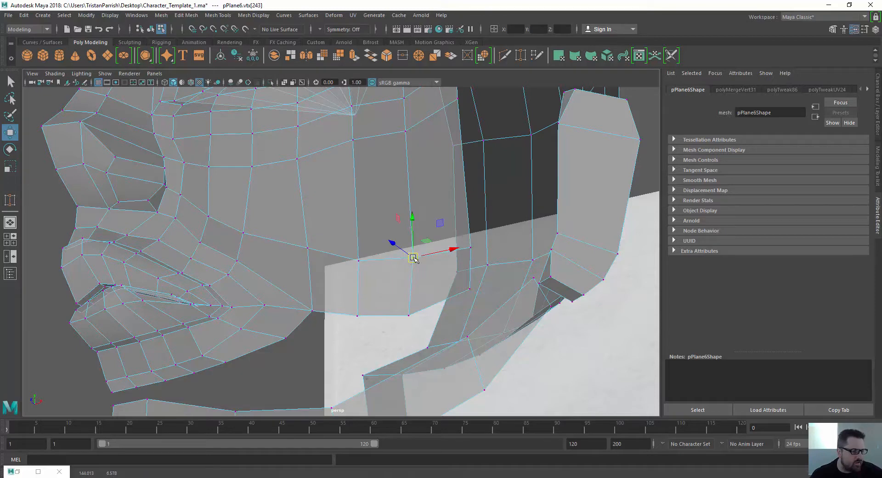
# - Lower the two outermost vertices of the next cheek row up to space them evenly above the row below
pyautogui.keyDown('alt'); pyautogui.moveTo(440, 123); pyautogui.dragTo(396, 112, button='right'); pyautogui.keyUp('alt')
pyautogui.moveTo(286, 170)
pyautogui.keyDown('alt'); pyautogui.mouseDown()
pyautogui.moveTo(322, 193)
pyautogui.moveTo(294, 175)
pyautogui.mouseUp(); pyautogui.keyUp('alt')
pyautogui.keyDown('alt'); pyautogui.moveTo(342, 170); pyautogui.dragTo(342, 226, button='middle'); pyautogui.keyUp('alt')
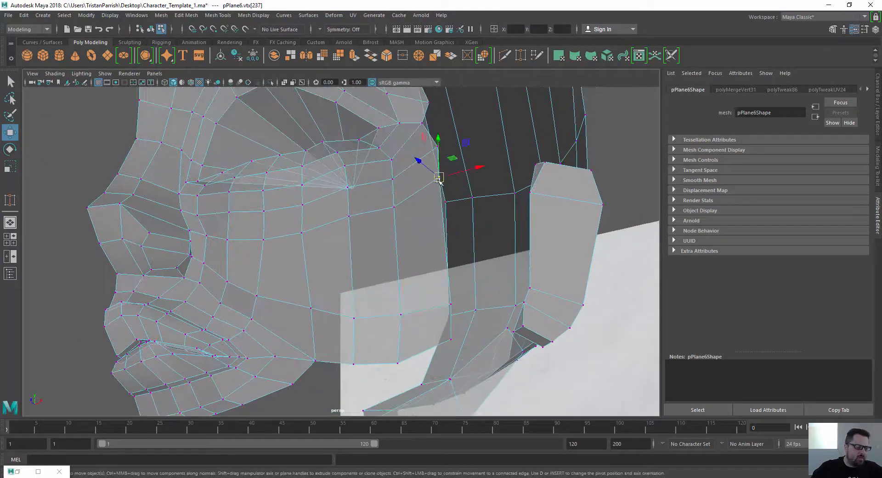
pyautogui.moveTo(439, 179); pyautogui.dragTo(446, 235)
pyautogui.click(392, 209)
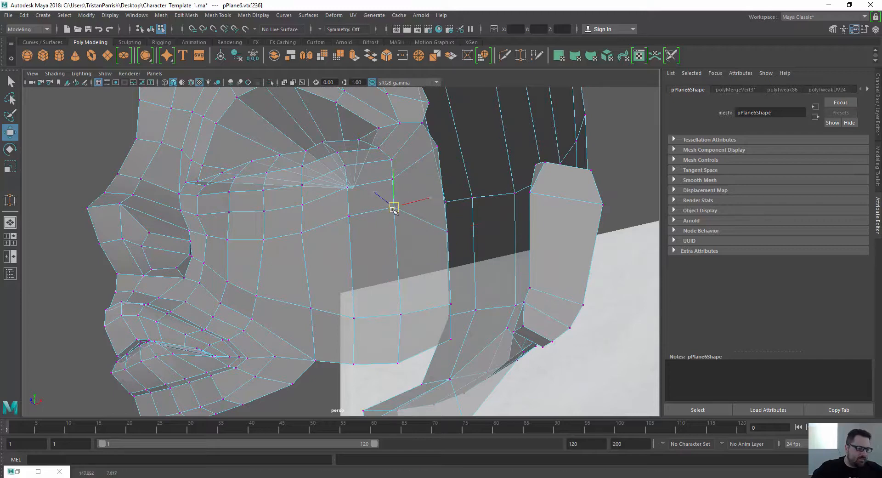
pyautogui.moveTo(392, 209); pyautogui.dragTo(396, 255)
pyautogui.click(446, 229)
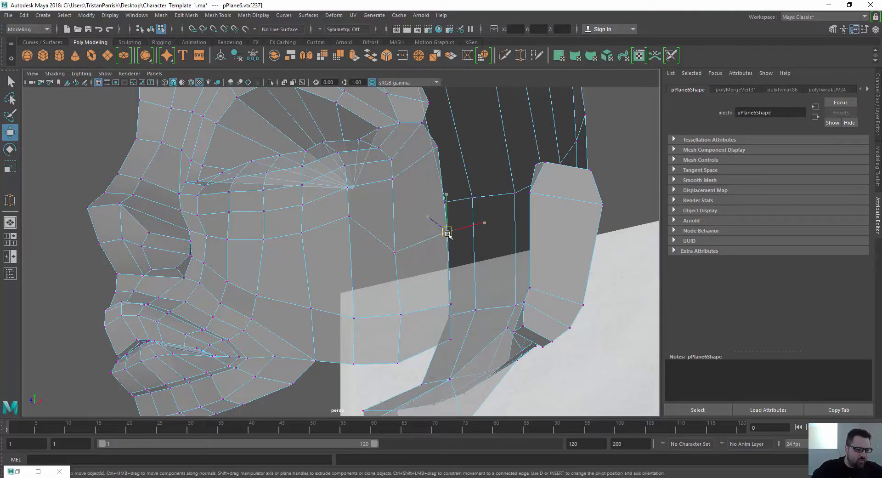
pyautogui.moveTo(446, 231); pyautogui.dragTo(448, 257)
# - Lower the remaining vertices of the same cheek row inward to beside the nostril so the row flows evenly
pyautogui.click(349, 216)
pyautogui.moveTo(349, 216); pyautogui.dragTo(354, 252)
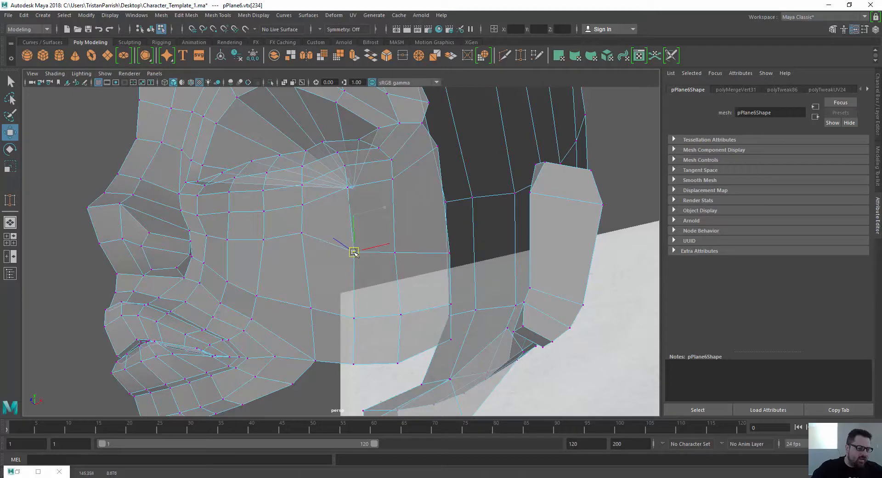
pyautogui.click(301, 233)
pyautogui.moveTo(301, 233); pyautogui.dragTo(261, 241)
pyautogui.scroll(-4, 300, 250)
pyautogui.scroll(3, 258, 256)
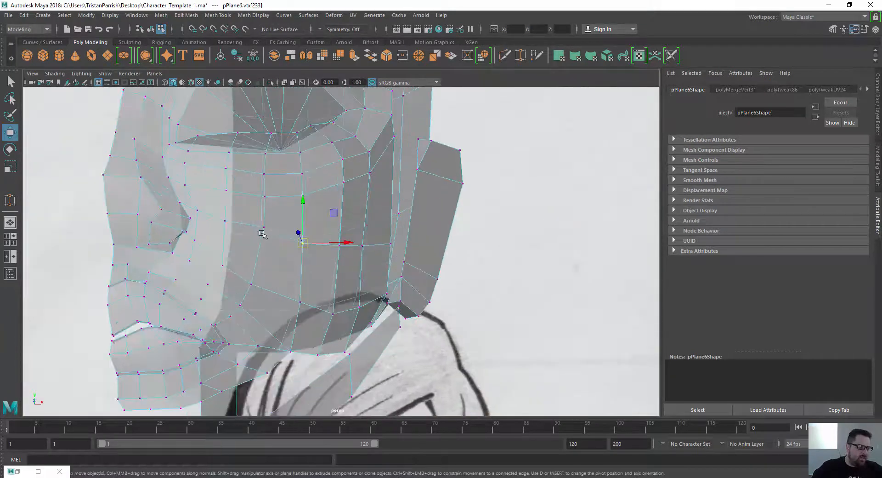
pyautogui.click(262, 231)
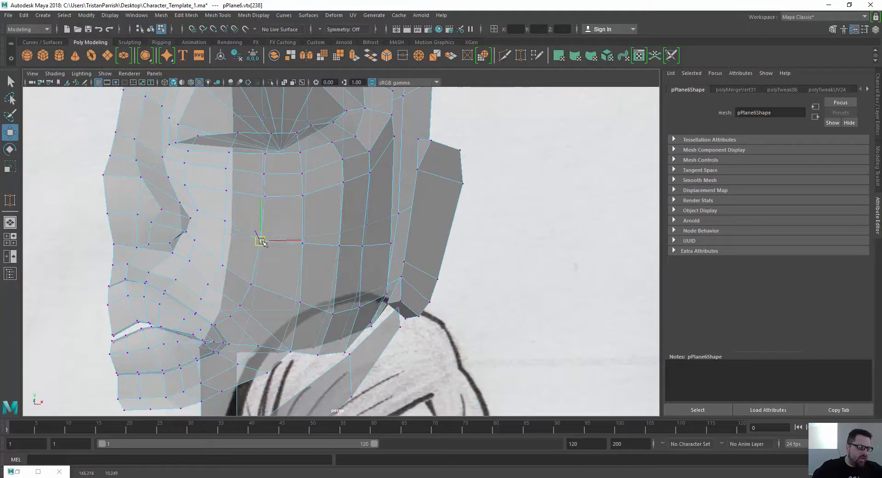
pyautogui.click(223, 224)
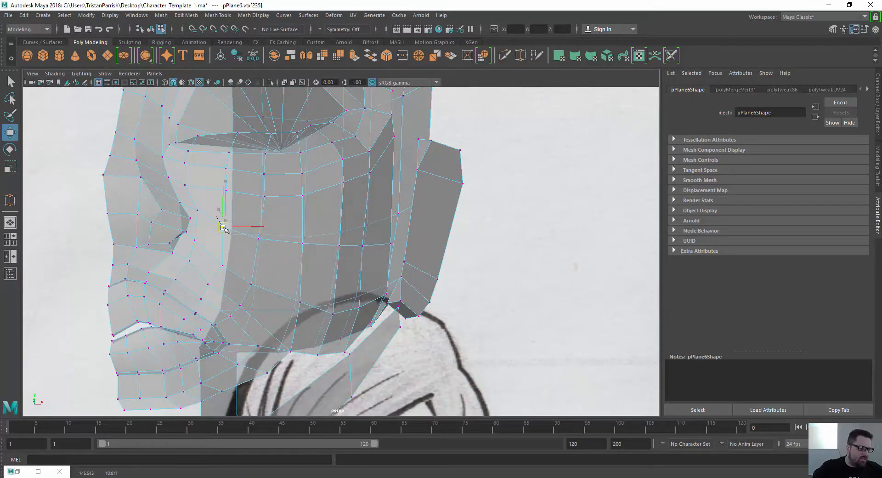
pyautogui.click(198, 212)
pyautogui.moveTo(198, 212); pyautogui.dragTo(199, 220)
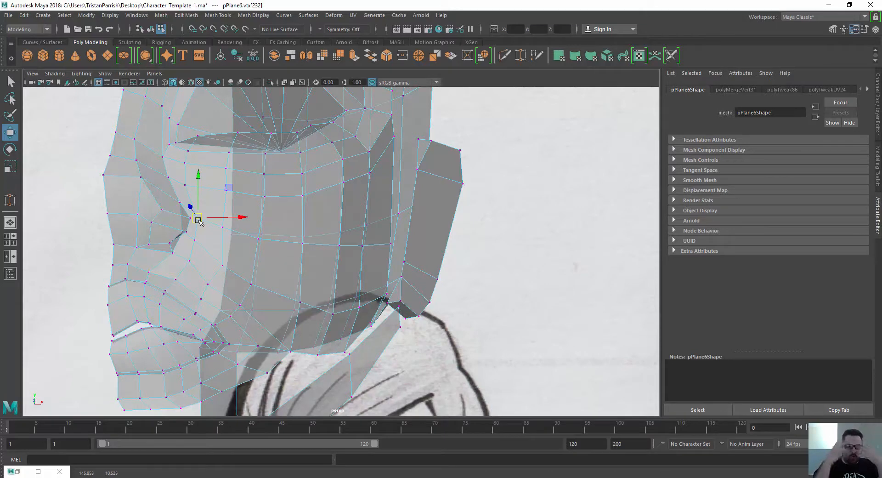
# - Lower the outer vertices of the next cheek row up so they sit evenly above the row below
pyautogui.keyDown('alt'); pyautogui.moveTo(244, 114); pyautogui.dragTo(254, 182); pyautogui.keyUp('alt')
pyautogui.keyDown('alt'); pyautogui.moveTo(297, 225); pyautogui.dragTo(361, 179); pyautogui.keyUp('alt')
pyautogui.keyDown('alt'); pyautogui.moveTo(444, 137); pyautogui.dragTo(434, 172, button='middle'); pyautogui.keyUp('alt')
pyautogui.keyDown('alt'); pyautogui.moveTo(434, 172); pyautogui.dragTo(451, 200); pyautogui.keyUp('alt')
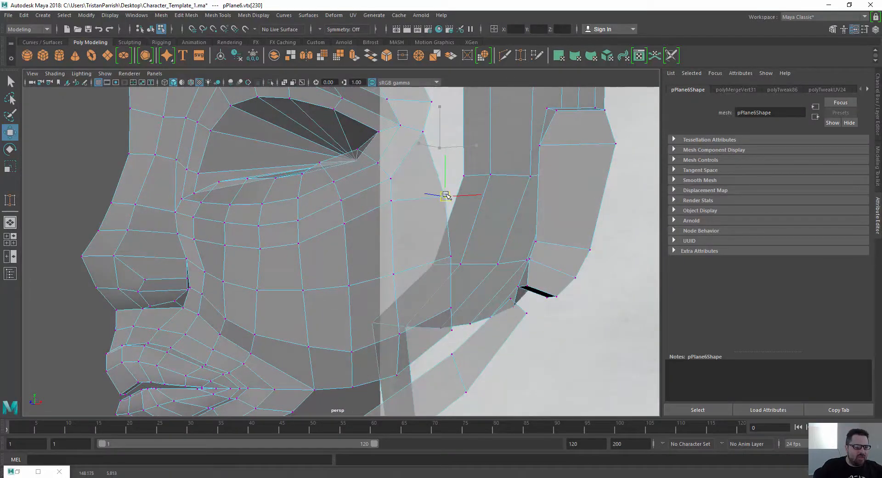
pyautogui.click(392, 198)
pyautogui.moveTo(391, 198); pyautogui.dragTo(342, 228)
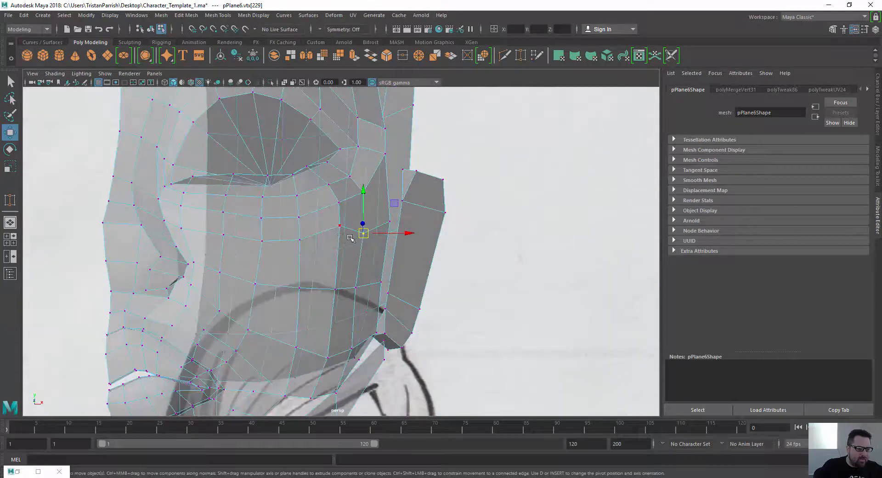
pyautogui.moveTo(340, 180); pyautogui.dragTo(343, 212)
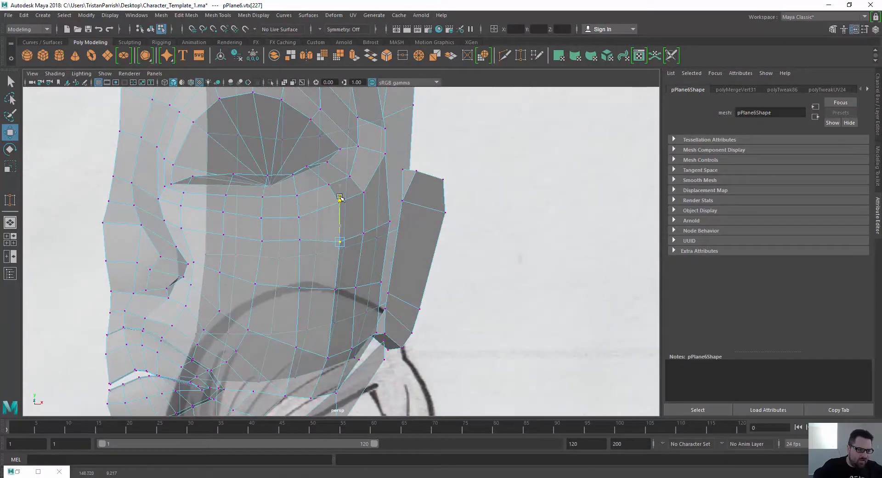
# - Lower the inner vertices of that cheek row and adjust the depth of the one beside the nostril for a smooth line
pyautogui.click(295, 248)
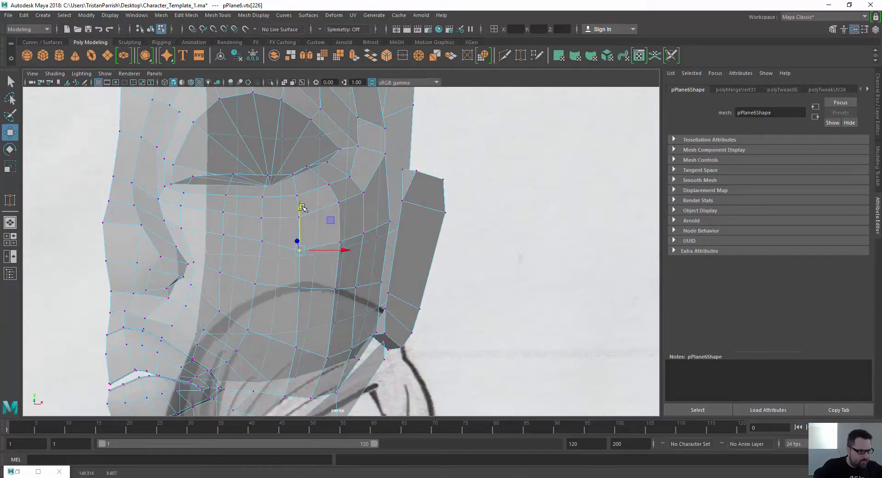
pyautogui.click(259, 242)
pyautogui.moveTo(262, 199); pyautogui.dragTo(262, 212)
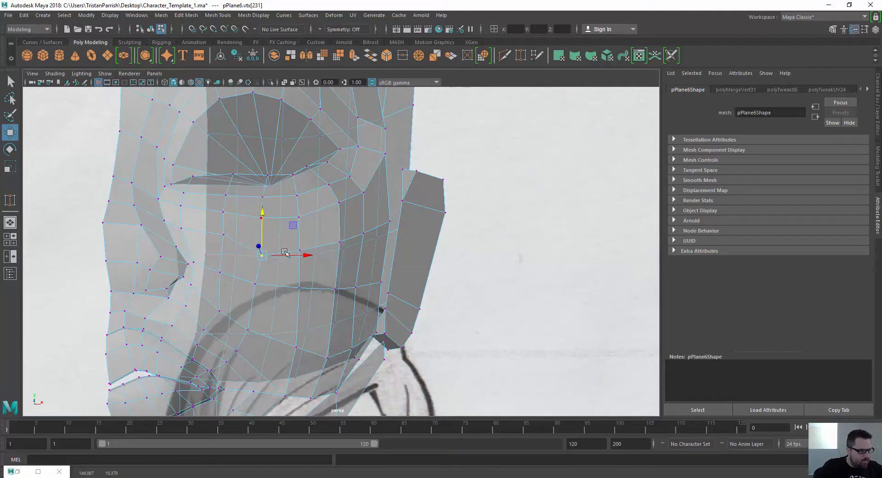
pyautogui.click(221, 238)
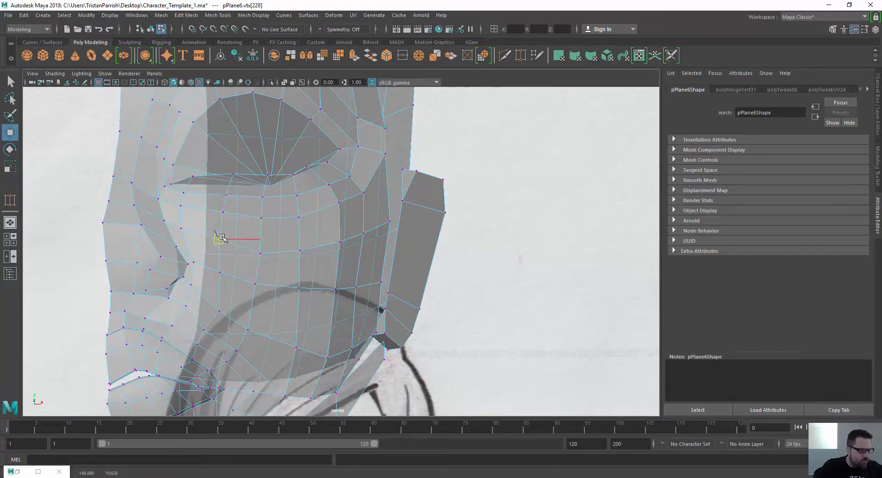
pyautogui.moveTo(222, 239)
pyautogui.keyDown('alt'); pyautogui.mouseDown()
pyautogui.moveTo(130, 271)
pyautogui.moveTo(191, 224)
pyautogui.moveTo(208, 232)
pyautogui.mouseUp(); pyautogui.keyUp('alt')
pyautogui.click(260, 269)
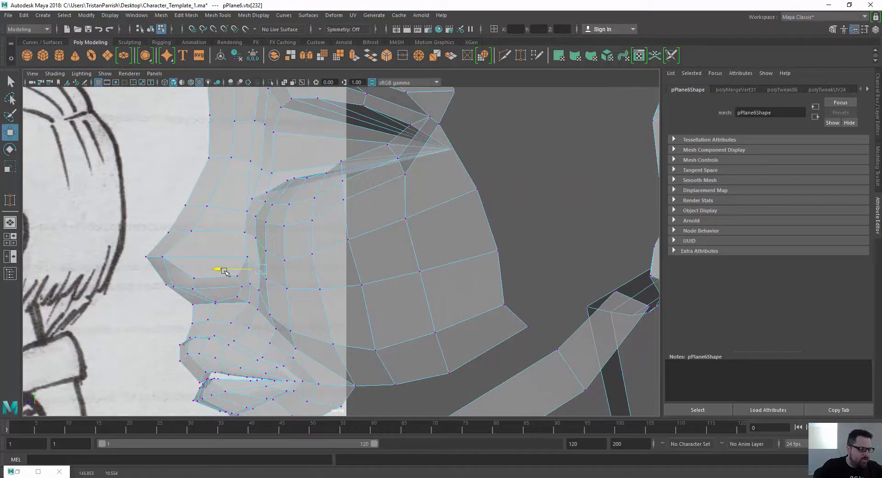
# - Shift the outer vertices of the cheek row just above the bottom edge forward in profile, following the cheek's curve
pyautogui.scroll(-4, 193, 291)
pyautogui.keyDown('alt'); pyautogui.moveTo(194, 292); pyautogui.dragTo(324, 300); pyautogui.keyUp('alt')
pyautogui.scroll(-3, 235, 273)
pyautogui.scroll(3, 235, 273)
pyautogui.click(356, 298)
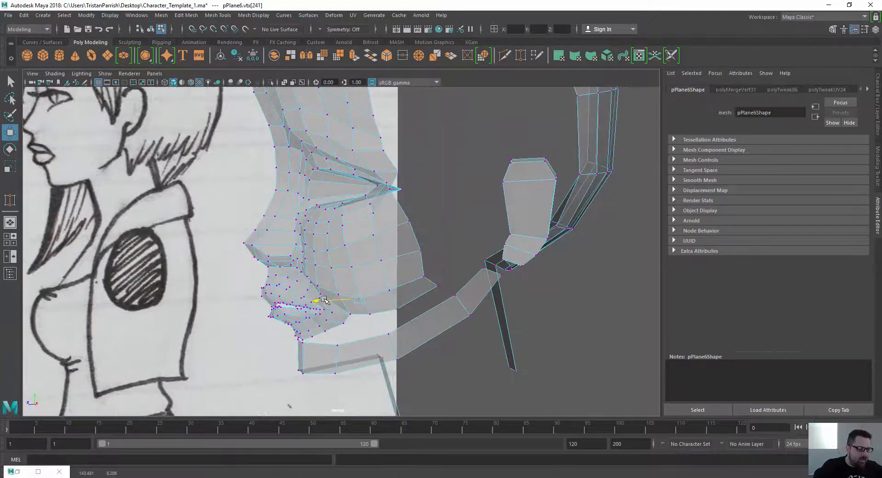
pyautogui.click(394, 290)
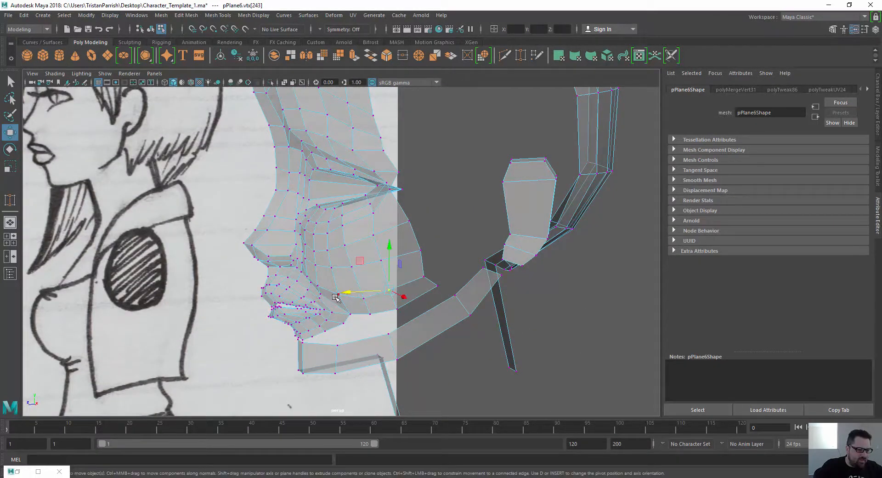
pyautogui.click(423, 276)
pyautogui.moveTo(382, 278); pyautogui.dragTo(380, 278)
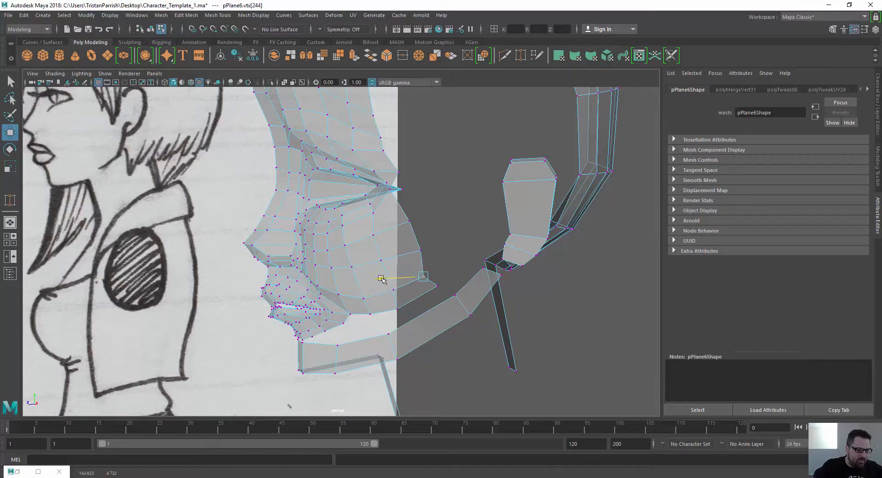
pyautogui.click(338, 294)
# - Select the four outer vertices of that lower cheek row together and adjust their sideways position as a group
pyautogui.keyDown('alt'); pyautogui.moveTo(321, 295); pyautogui.dragTo(332, 318); pyautogui.keyUp('alt')
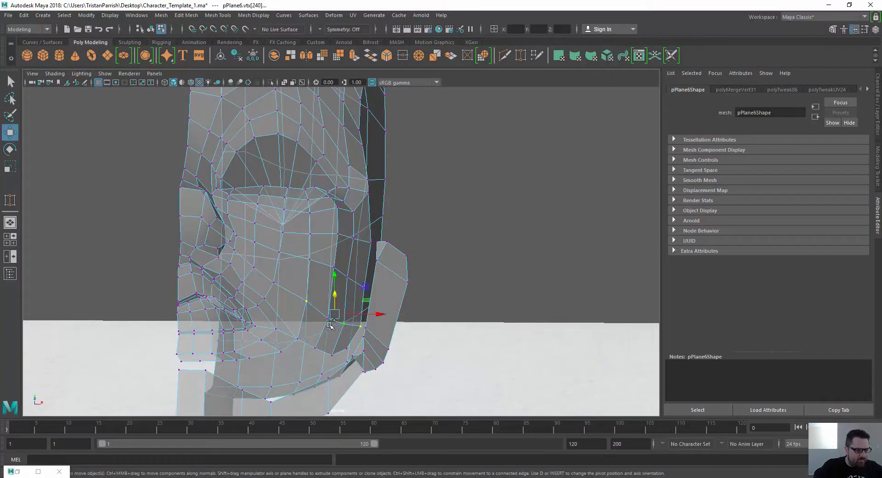
pyautogui.keyDown('shift'); pyautogui.click(331, 322); pyautogui.keyUp('shift')
pyautogui.keyDown('shift'); pyautogui.click(327, 319); pyautogui.keyUp('shift')
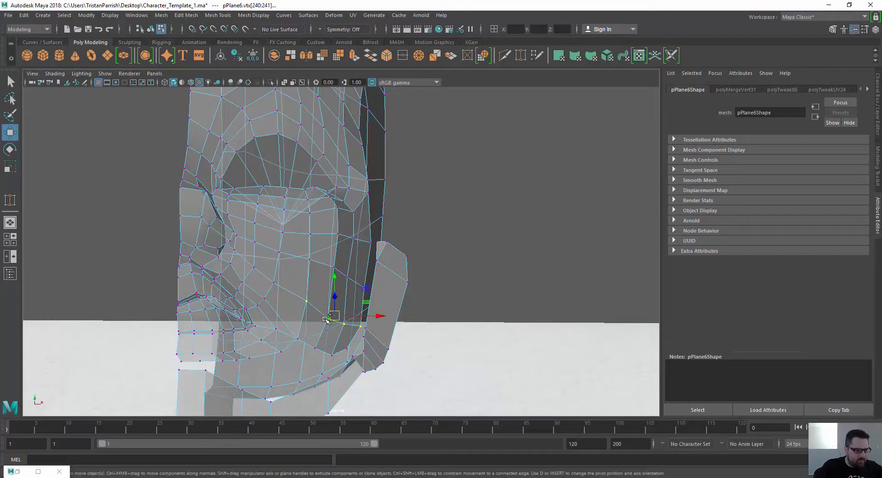
pyautogui.moveTo(349, 316); pyautogui.dragTo(69, 387)
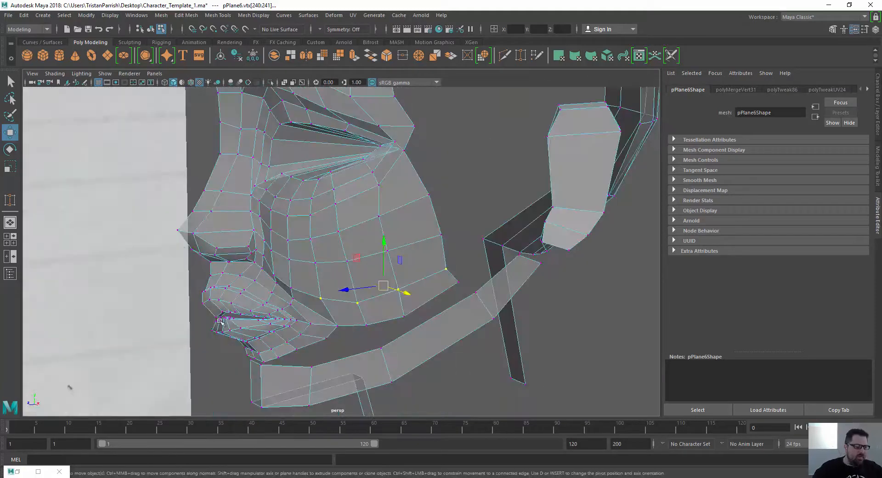
# - Reposition the cheek vertices between the nostril and mouth corner so they flow smoothly in profile
pyautogui.moveTo(280, 305)
pyautogui.keyDown('alt'); pyautogui.mouseDown()
pyautogui.moveTo(251, 268)
pyautogui.moveTo(289, 293)
pyautogui.mouseUp(); pyautogui.keyUp('alt')
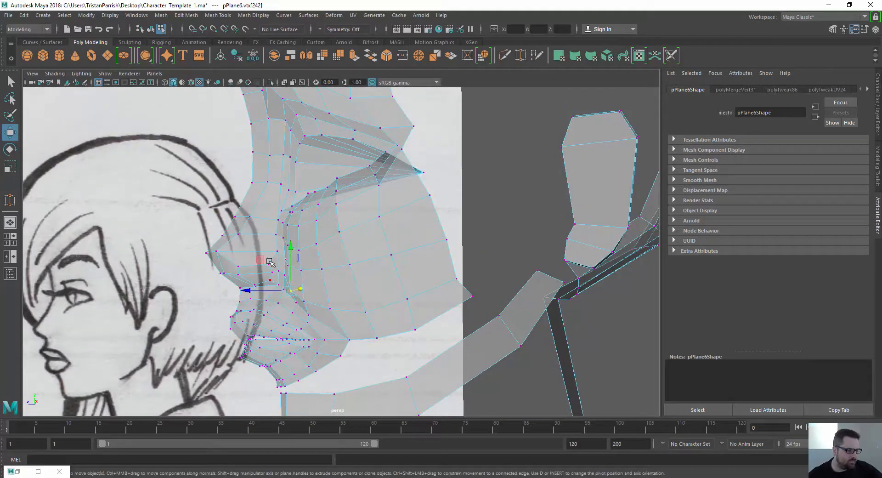
pyautogui.moveTo(261, 260); pyautogui.dragTo(265, 261)
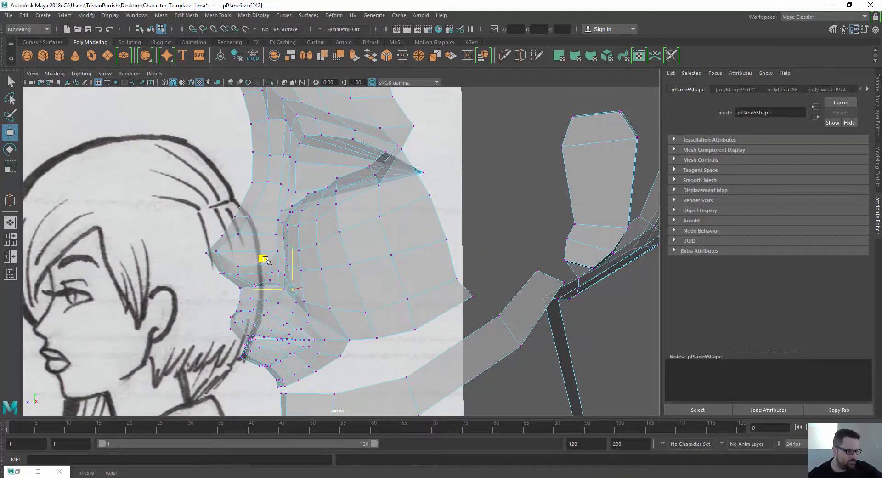
pyautogui.click(303, 301)
pyautogui.moveTo(260, 301)
pyautogui.mouseDown()
pyautogui.moveTo(294, 310)
pyautogui.moveTo(312, 287)
pyautogui.moveTo(375, 258)
pyautogui.moveTo(366, 269)
pyautogui.moveTo(298, 290)
pyautogui.moveTo(324, 290)
pyautogui.moveTo(322, 259)
pyautogui.moveTo(388, 209)
pyautogui.moveTo(270, 276)
pyautogui.moveTo(266, 236)
pyautogui.moveTo(342, 218)
pyautogui.moveTo(345, 233)
pyautogui.moveTo(327, 241)
pyautogui.moveTo(256, 217)
pyautogui.moveTo(252, 254)
pyautogui.mouseUp()
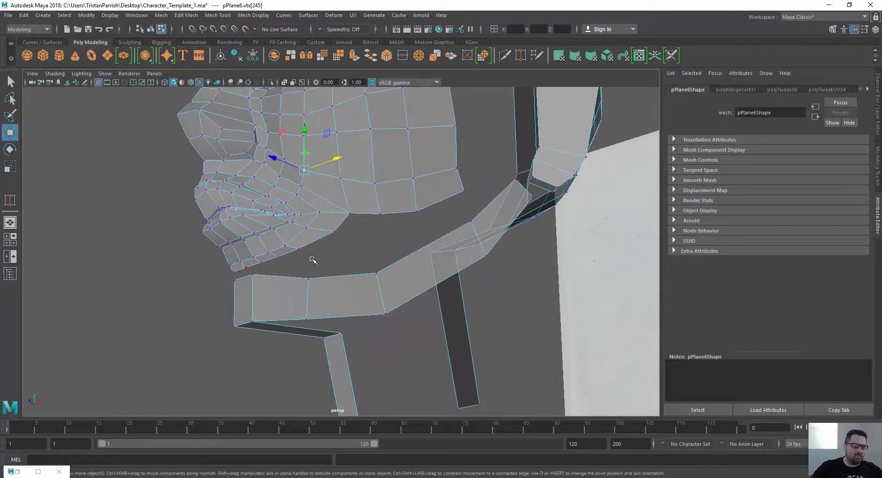
# - Extrude the open edges along the bottom of the cheek and below the lower lip down toward the jawline
pyautogui.keyDown('alt'); pyautogui.moveTo(312, 260); pyautogui.dragTo(403, 222); pyautogui.keyUp('alt')
pyautogui.moveTo(404, 222)
pyautogui.mouseDown(button='right')
pyautogui.moveTo(415, 243)
pyautogui.moveTo(413, 221)
pyautogui.mouseUp(button='right')
pyautogui.click(408, 248)
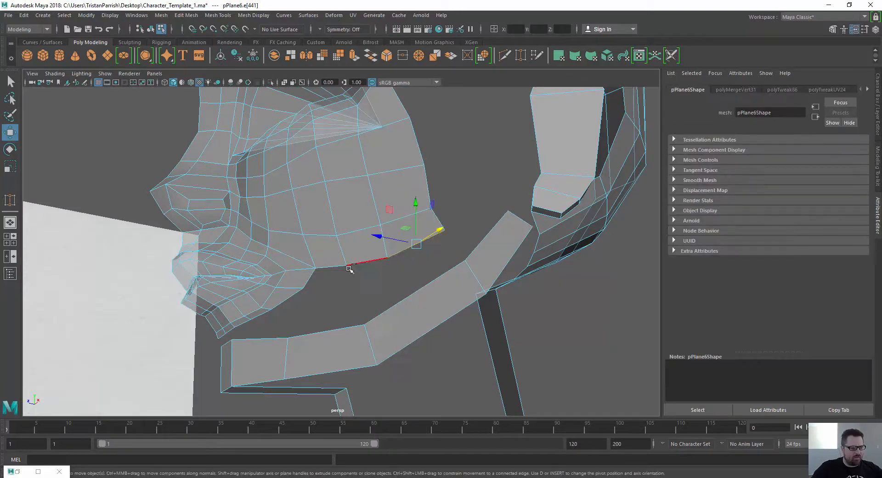
pyautogui.keyDown('shift'); pyautogui.click(354, 267); pyautogui.keyUp('shift')
pyautogui.keyDown('shift'); pyautogui.click(307, 278); pyautogui.keyUp('shift')
pyautogui.keyDown('shift'); pyautogui.click(299, 286); pyautogui.keyUp('shift')
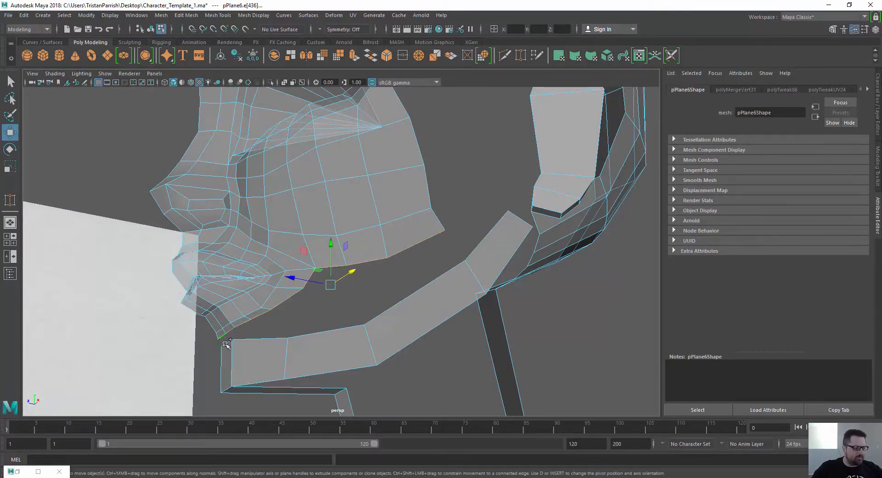
pyautogui.keyDown('alt'); pyautogui.moveTo(225, 343); pyautogui.dragTo(284, 327); pyautogui.keyUp('alt')
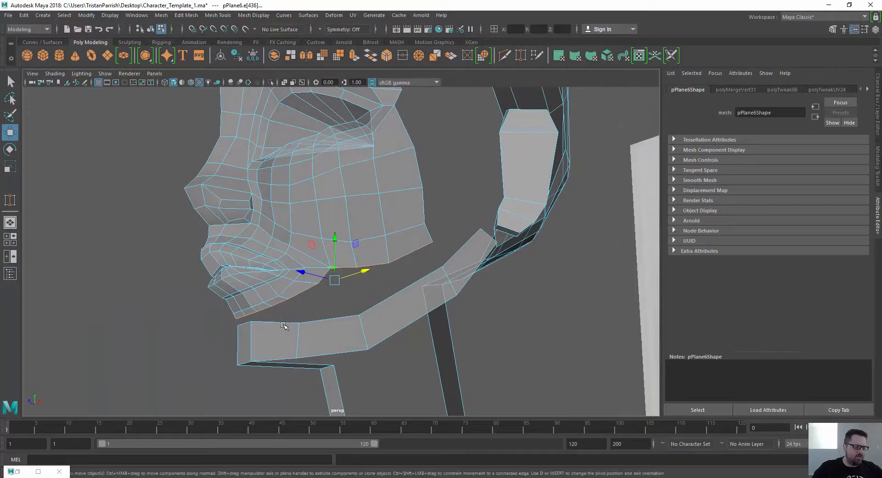
pyautogui.keyDown('shift'); pyautogui.moveTo(335, 244); pyautogui.dragTo(346, 292); pyautogui.keyUp('shift')
pyautogui.moveTo(346, 292)
pyautogui.keyDown('alt'); pyautogui.mouseDown()
pyautogui.moveTo(294, 299)
pyautogui.moveTo(276, 285)
pyautogui.mouseUp(); pyautogui.keyUp('alt')
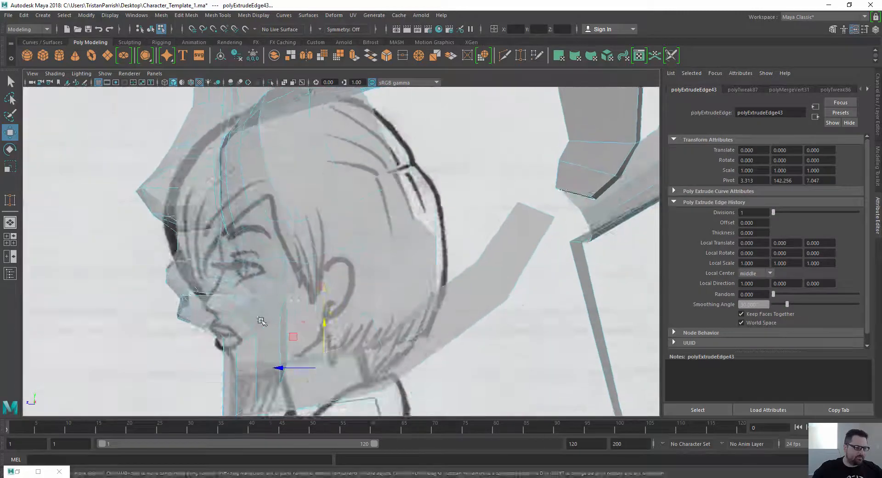
# - Delete the old jawline strip faces beneath the new extrusion, from the chin back toward the ear
pyautogui.scroll(-3, 276, 285)
pyautogui.keyDown('alt'); pyautogui.moveTo(276, 284); pyautogui.dragTo(309, 208, button='middle'); pyautogui.keyUp('alt')
pyautogui.moveTo(309, 208)
pyautogui.keyDown('alt'); pyautogui.mouseDown()
pyautogui.moveTo(304, 184)
pyautogui.moveTo(340, 191)
pyautogui.mouseUp(); pyautogui.keyUp('alt')
pyautogui.keyDown('alt'); pyautogui.moveTo(341, 191); pyautogui.dragTo(329, 288, button='middle'); pyautogui.keyUp('alt')
pyautogui.moveTo(328, 288)
pyautogui.keyDown('alt'); pyautogui.mouseDown()
pyautogui.moveTo(427, 264)
pyautogui.moveTo(401, 177)
pyautogui.moveTo(431, 167)
pyautogui.moveTo(395, 221)
pyautogui.mouseUp(); pyautogui.keyUp('alt')
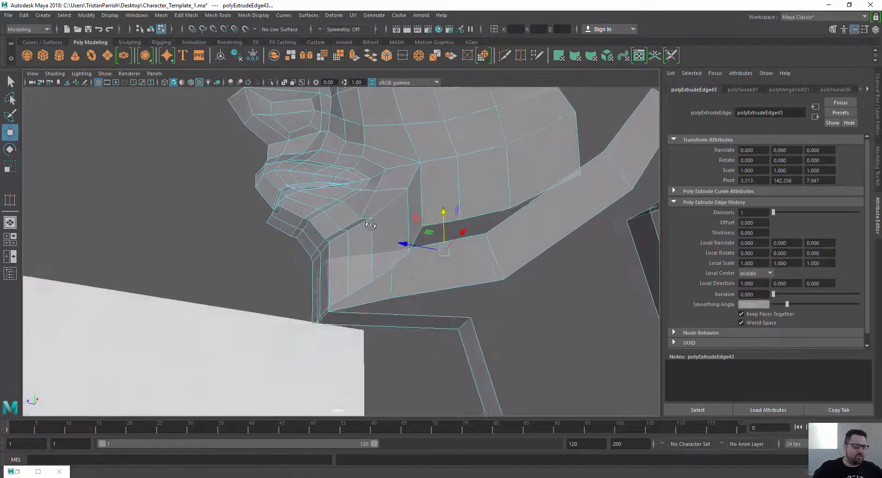
pyautogui.keyDown('alt'); pyautogui.moveTo(427, 274); pyautogui.dragTo(431, 240); pyautogui.keyUp('alt')
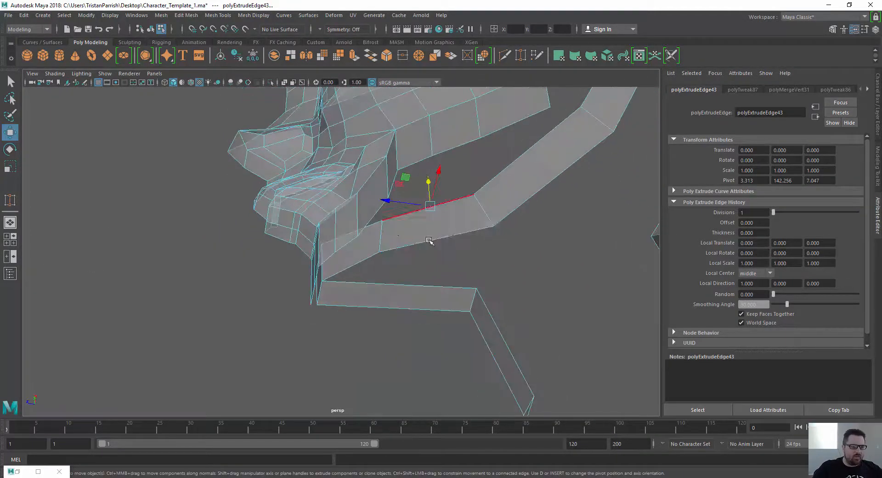
pyautogui.moveTo(420, 222); pyautogui.dragTo(421, 248, button='right')
pyautogui.click(341, 270)
pyautogui.press('Delete')
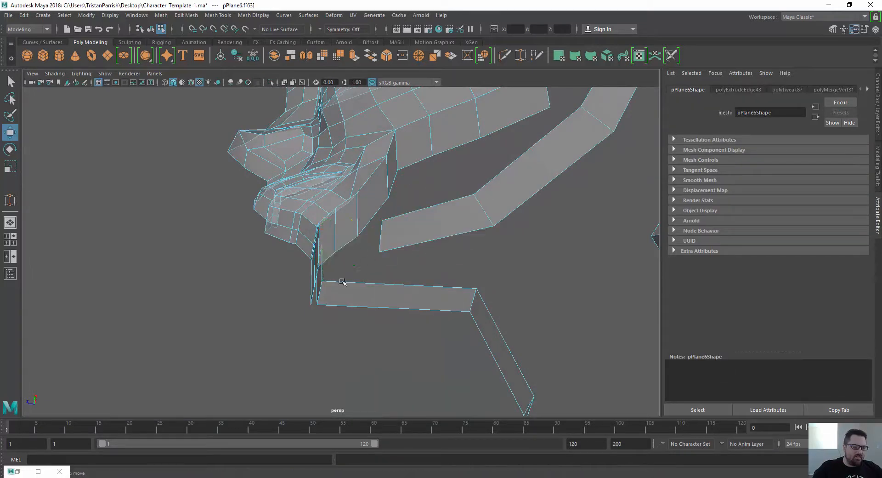
pyautogui.click(389, 245)
pyautogui.press('Delete')
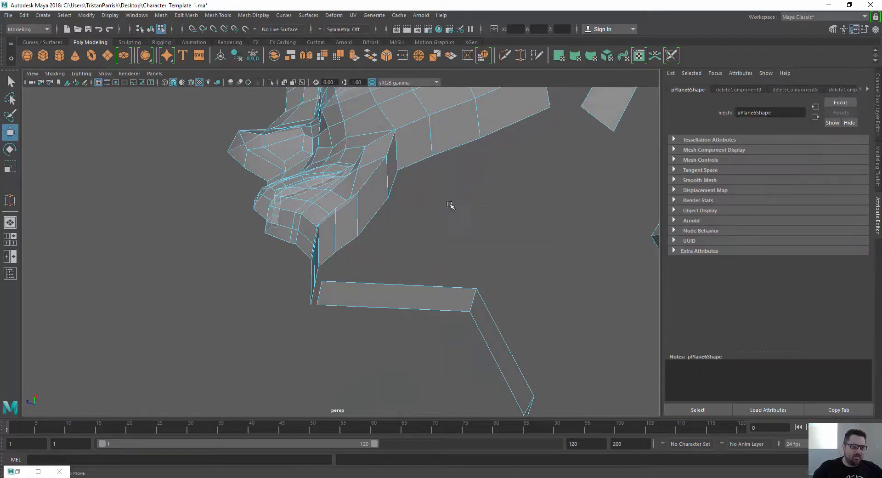
# - Reposition the lower vertices of the new jaw faces below the mouth corner to smooth the jaw's bottom edge
pyautogui.keyDown('alt'); pyautogui.moveTo(449, 203); pyautogui.dragTo(461, 298); pyautogui.keyUp('alt')
pyautogui.keyDown('alt'); pyautogui.moveTo(358, 299); pyautogui.dragTo(283, 208); pyautogui.keyUp('alt')
pyautogui.moveTo(394, 195); pyautogui.dragTo(358, 196, button='right')
pyautogui.click(386, 201)
pyautogui.moveTo(353, 177); pyautogui.dragTo(368, 185)
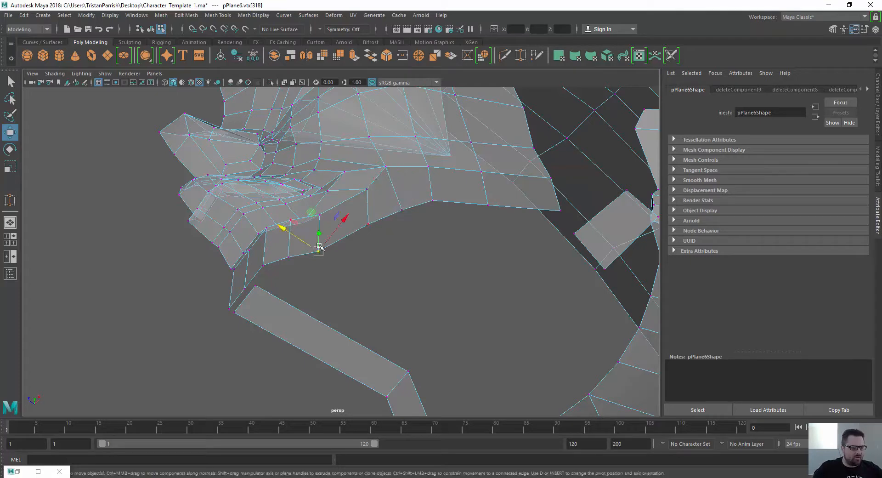
pyautogui.moveTo(279, 226); pyautogui.dragTo(274, 224)
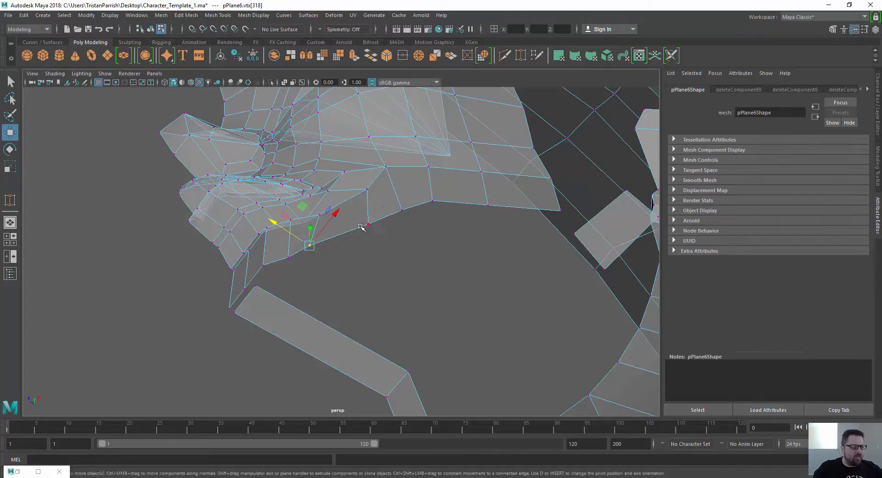
pyautogui.moveTo(328, 205); pyautogui.dragTo(357, 190)
pyautogui.keyDown('alt'); pyautogui.moveTo(342, 255); pyautogui.dragTo(321, 258); pyautogui.keyUp('alt')
pyautogui.click(297, 258)
pyautogui.moveTo(301, 289); pyautogui.dragTo(320, 285, button='middle')
# - Move the outer lower vertices of the jaw extrusion inward in front view to narrow the jawline
pyautogui.moveTo(277, 253)
pyautogui.keyDown('alt'); pyautogui.mouseDown()
pyautogui.moveTo(249, 210)
pyautogui.moveTo(309, 172)
pyautogui.moveTo(270, 217)
pyautogui.mouseUp(); pyautogui.keyUp('alt')
pyautogui.keyDown('alt'); pyautogui.moveTo(270, 217); pyautogui.dragTo(294, 256, button='middle'); pyautogui.keyUp('alt')
pyautogui.keyDown('alt'); pyautogui.moveTo(294, 255); pyautogui.dragTo(409, 225); pyautogui.keyUp('alt')
pyautogui.keyDown('alt'); pyautogui.moveTo(422, 230); pyautogui.dragTo(435, 250, button='right'); pyautogui.keyUp('alt')
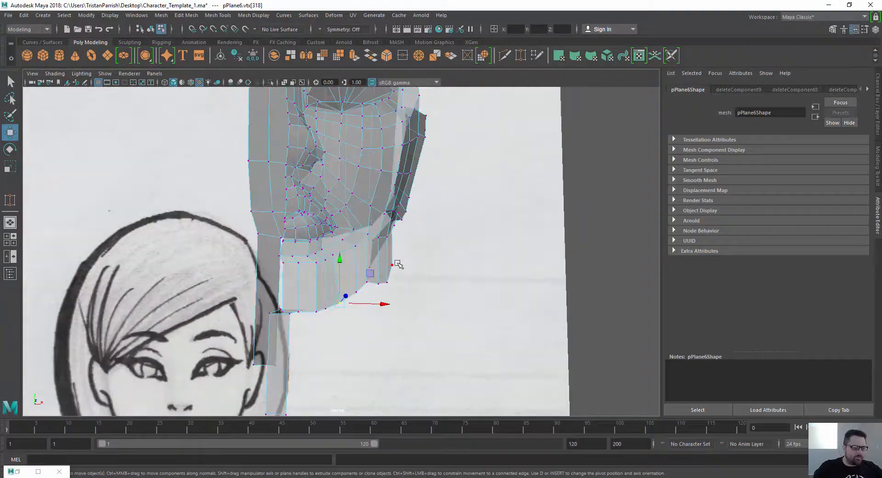
pyautogui.moveTo(389, 276)
pyautogui.keyDown('alt'); pyautogui.mouseDown()
pyautogui.moveTo(381, 281)
pyautogui.moveTo(374, 258)
pyautogui.moveTo(390, 288)
pyautogui.mouseUp(); pyautogui.keyUp('alt')
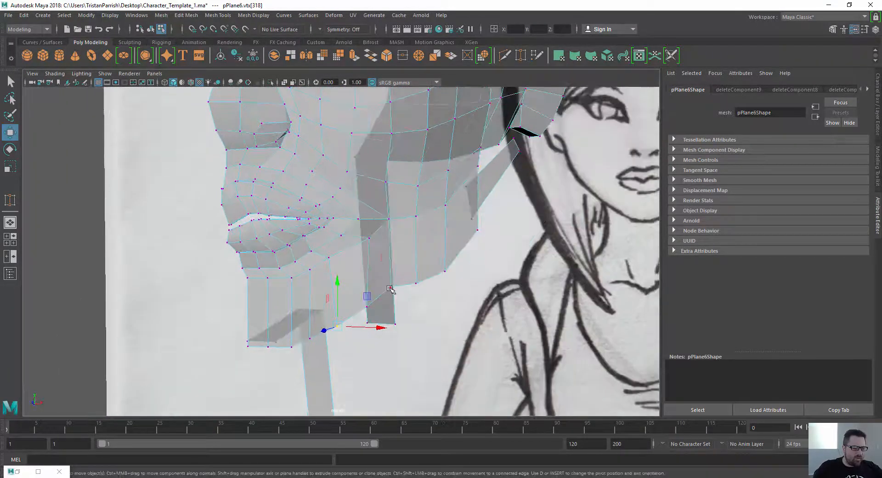
pyautogui.moveTo(391, 239); pyautogui.dragTo(423, 270)
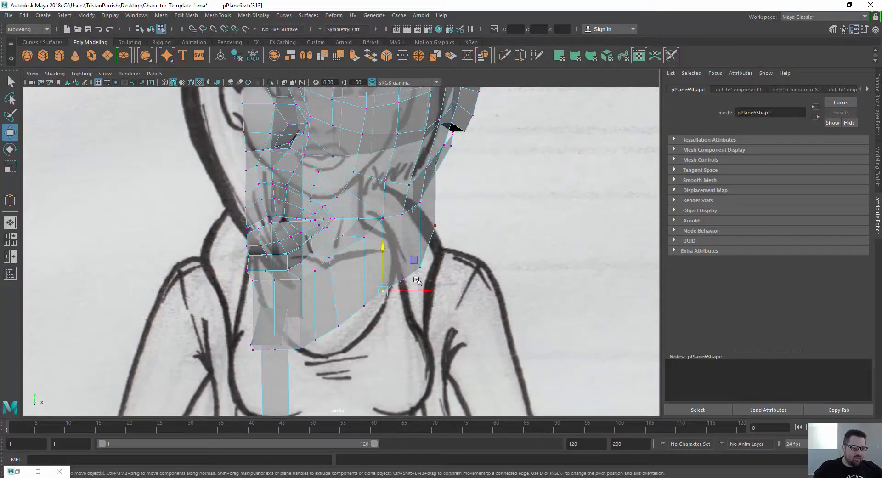
pyautogui.moveTo(462, 248); pyautogui.dragTo(467, 247)
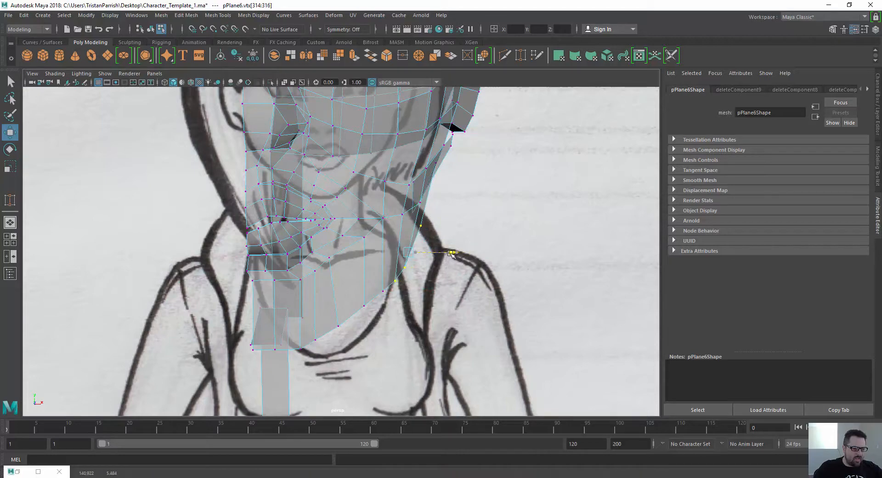
# - Adjust the height of the chin's bottom-edge vertex next to the centerline
pyautogui.moveTo(450, 252)
pyautogui.keyDown('alt'); pyautogui.mouseDown()
pyautogui.moveTo(370, 257)
pyautogui.moveTo(410, 238)
pyautogui.moveTo(420, 250)
pyautogui.moveTo(396, 249)
pyautogui.moveTo(395, 228)
pyautogui.mouseUp(); pyautogui.keyUp('alt')
pyautogui.scroll(2, 420, 250)
pyautogui.click(271, 321)
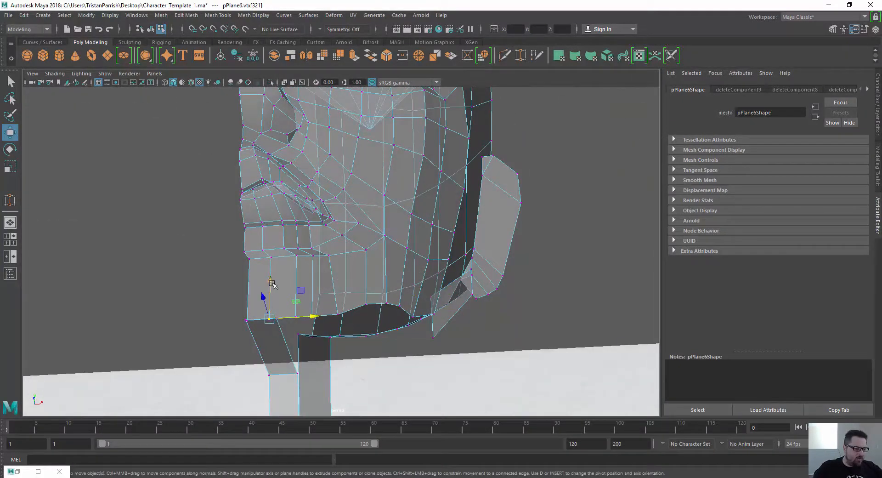
pyautogui.moveTo(272, 284); pyautogui.dragTo(273, 279)
# - Target Weld the chin's bottom-edge vertex next to the centerline to the corner vertex of the strip beneath it
pyautogui.keyDown('alt'); pyautogui.moveTo(198, 353); pyautogui.dragTo(313, 278, button='middle'); pyautogui.keyUp('alt')
pyautogui.scroll(2, 313, 279)
pyautogui.keyDown('alt'); pyautogui.moveTo(312, 278); pyautogui.dragTo(335, 248); pyautogui.keyUp('alt')
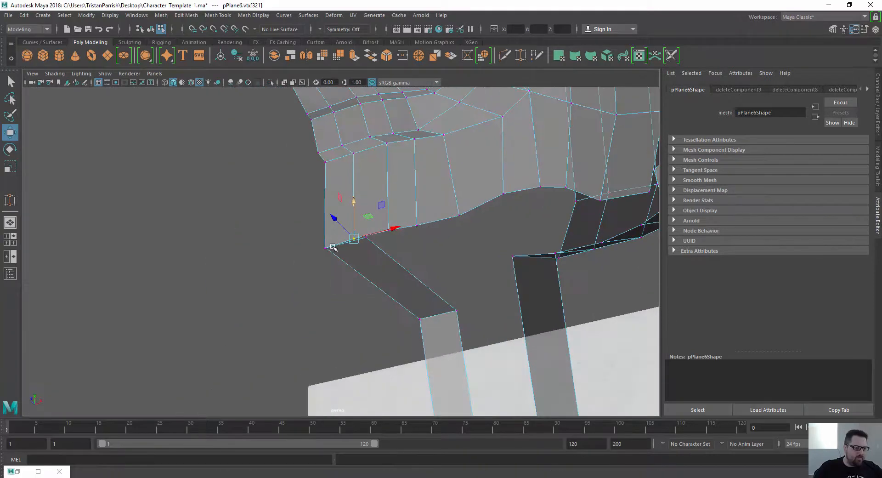
pyautogui.keyDown('alt'); pyautogui.moveTo(335, 248); pyautogui.dragTo(368, 296, button='middle'); pyautogui.keyUp('alt')
pyautogui.keyDown('alt'); pyautogui.moveTo(368, 295); pyautogui.dragTo(382, 262); pyautogui.keyUp('alt')
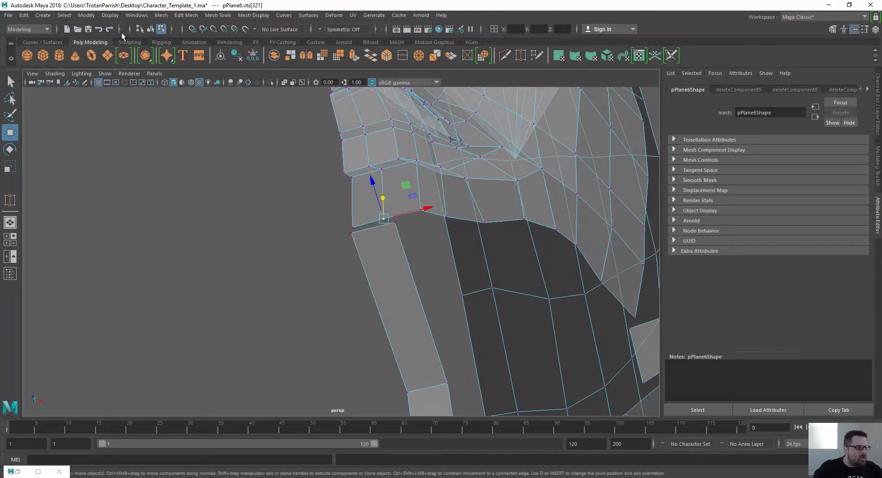
pyautogui.click(161, 15)
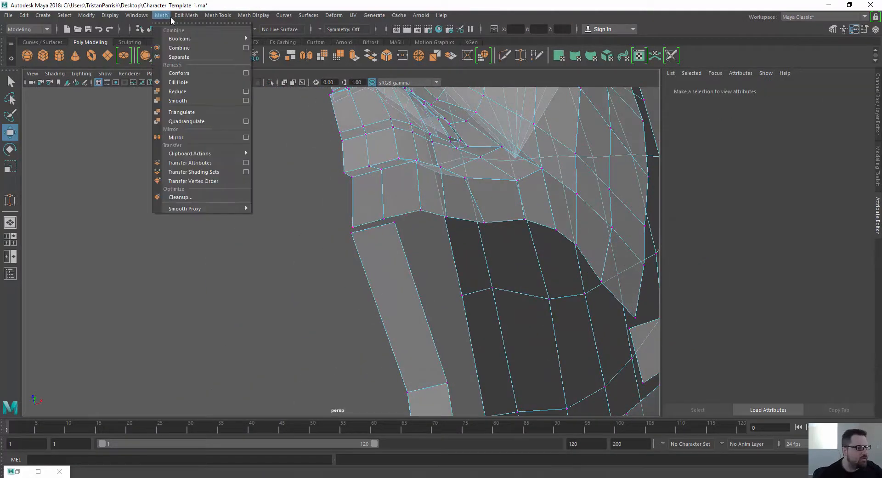
pyautogui.moveTo(218, 15)
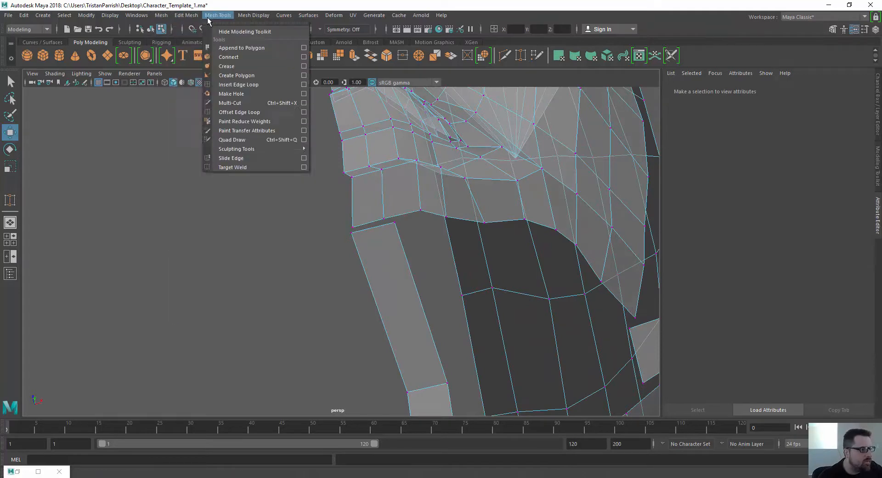
pyautogui.click(232, 168)
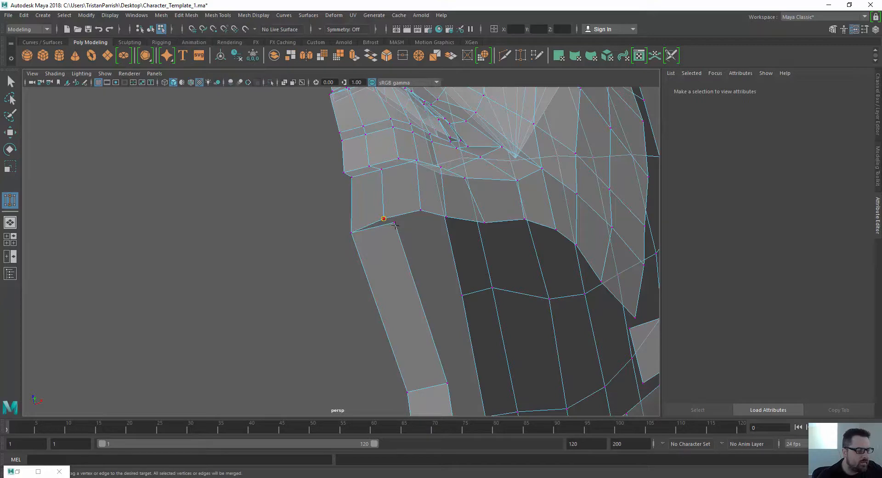
pyautogui.moveTo(383, 213); pyautogui.dragTo(384, 213)
pyautogui.scroll(-1, 392, 237)
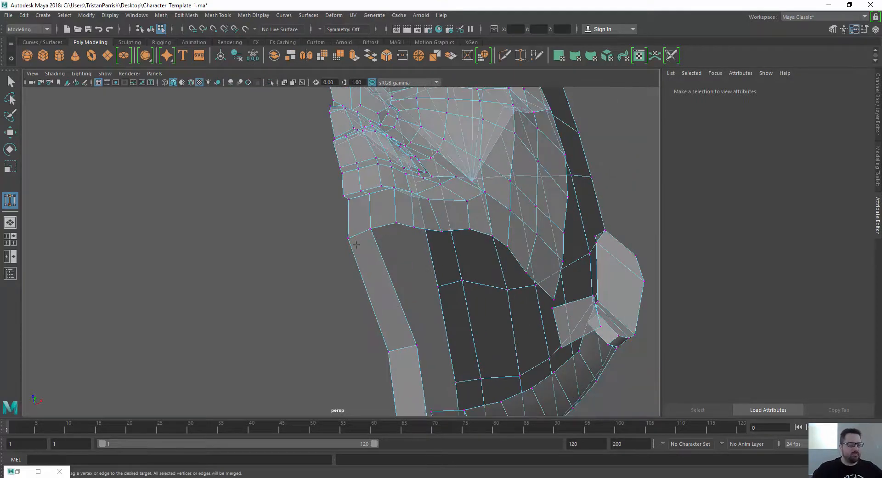
# - In side view, move the jaw extrusion's rearmost lower vertex back to the lower corner of the separate jaw piece below the ear
pyautogui.moveTo(385, 247)
pyautogui.keyDown('alt'); pyautogui.mouseDown()
pyautogui.moveTo(266, 298)
pyautogui.moveTo(275, 289)
pyautogui.mouseUp(); pyautogui.keyUp('alt')
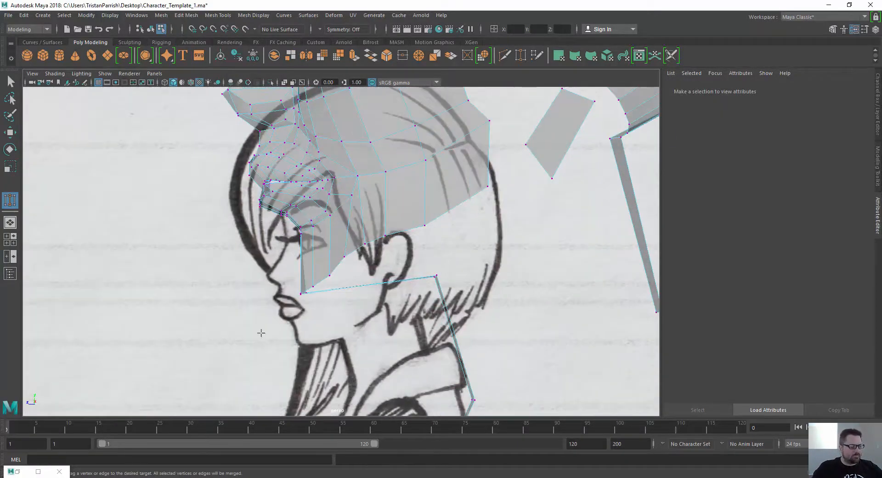
pyautogui.press('space')
pyautogui.keyDown('alt'); pyautogui.moveTo(261, 333); pyautogui.dragTo(260, 286, button='middle'); pyautogui.keyUp('alt')
pyautogui.keyDown('alt'); pyautogui.moveTo(482, 399); pyautogui.dragTo(419, 370, button='middle'); pyautogui.keyUp('alt')
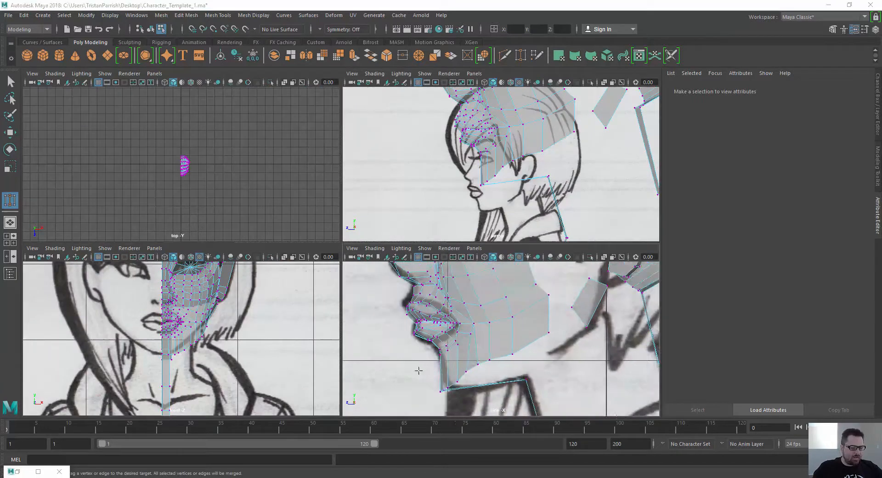
pyautogui.press('space')
pyautogui.keyDown('alt'); pyautogui.moveTo(191, 305); pyautogui.dragTo(206, 262, button='middle'); pyautogui.keyUp('alt')
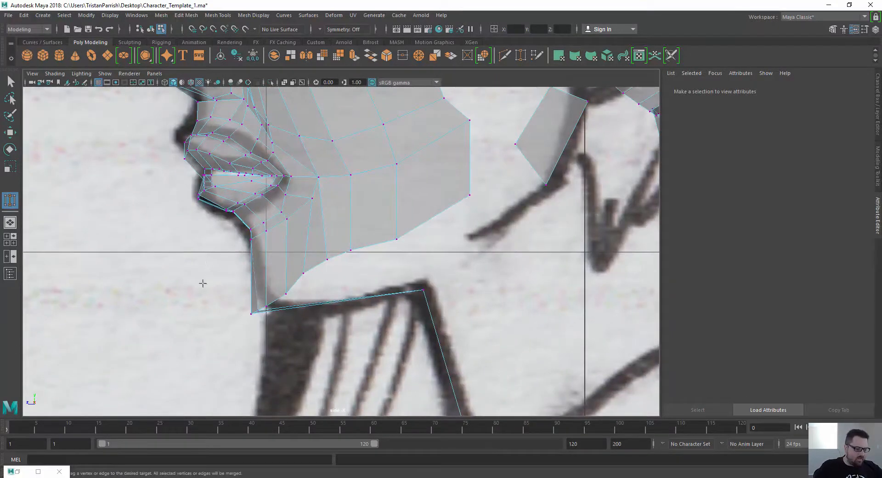
pyautogui.press('q')
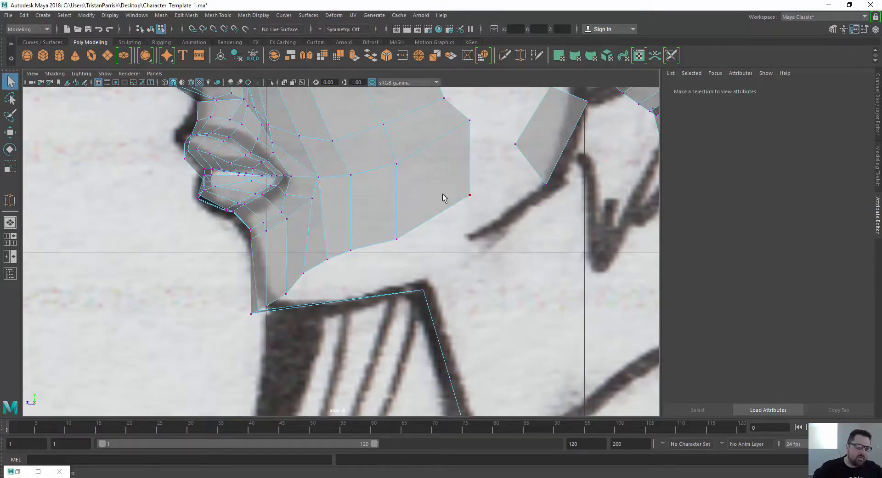
pyautogui.keyDown('alt'); pyautogui.moveTo(443, 194); pyautogui.dragTo(410, 213, button='right'); pyautogui.keyUp('alt')
pyautogui.keyDown('alt'); pyautogui.moveTo(410, 213); pyautogui.dragTo(412, 288, button='middle'); pyautogui.keyUp('alt')
pyautogui.keyDown('alt'); pyautogui.moveTo(400, 258); pyautogui.dragTo(413, 255, button='right'); pyautogui.keyUp('alt')
pyautogui.keyDown('alt'); pyautogui.moveTo(441, 259); pyautogui.dragTo(435, 258, button='middle'); pyautogui.keyUp('alt')
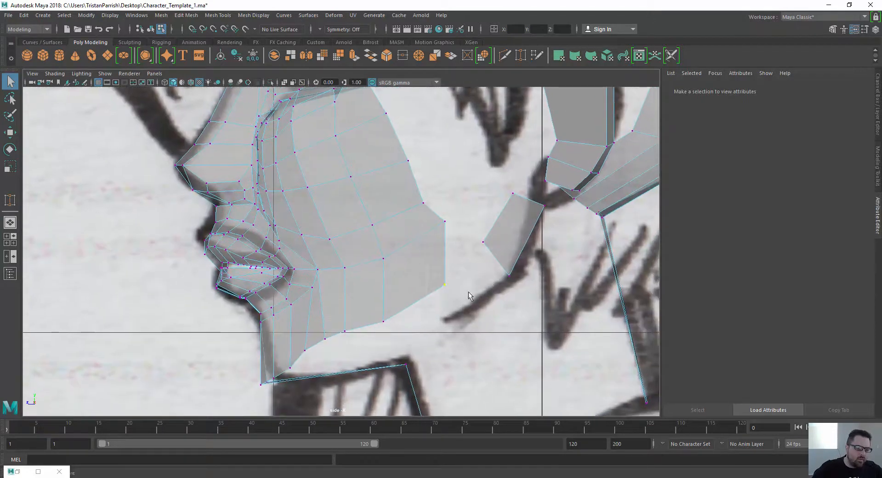
pyautogui.click(446, 284)
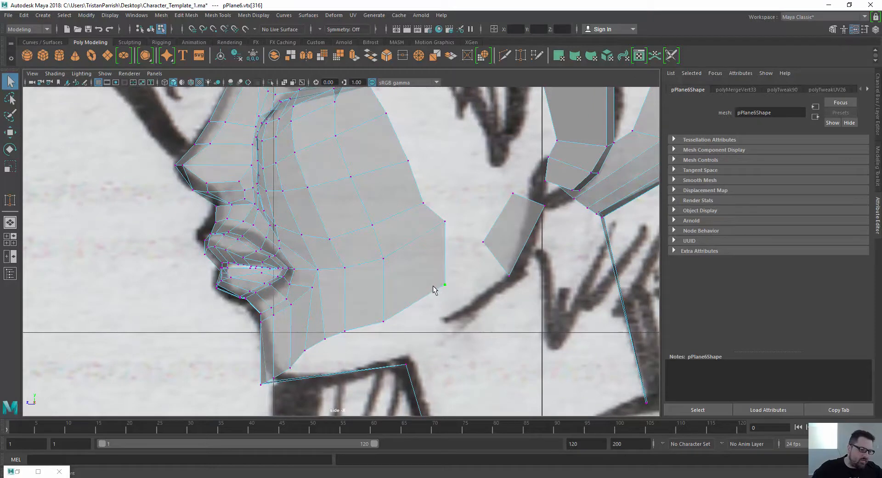
pyautogui.press('w')
pyautogui.moveTo(449, 286); pyautogui.dragTo(505, 276)
pyautogui.scroll(1, 370, 290)
pyautogui.scroll(-1, 370, 290)
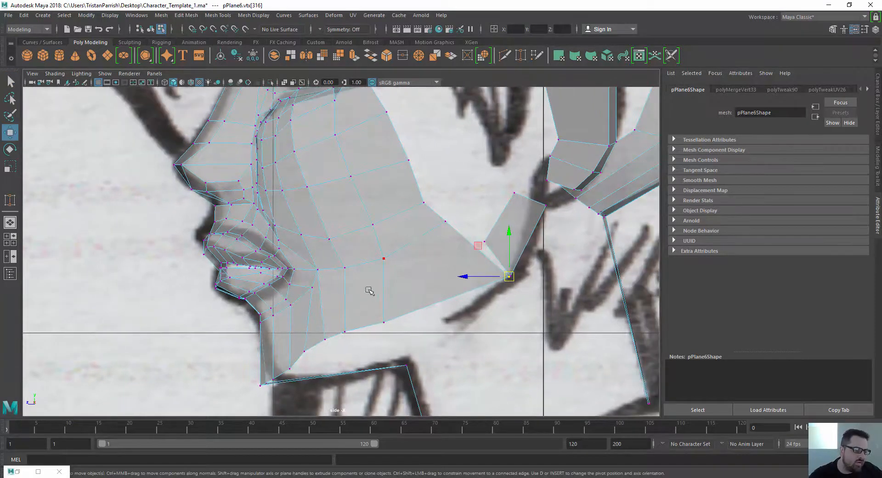
# - Move the jaw's bottom-edge vertices between the jaw corner and the chin back and down onto the sketched jawline
pyautogui.click(384, 322)
pyautogui.moveTo(384, 322); pyautogui.dragTo(441, 328)
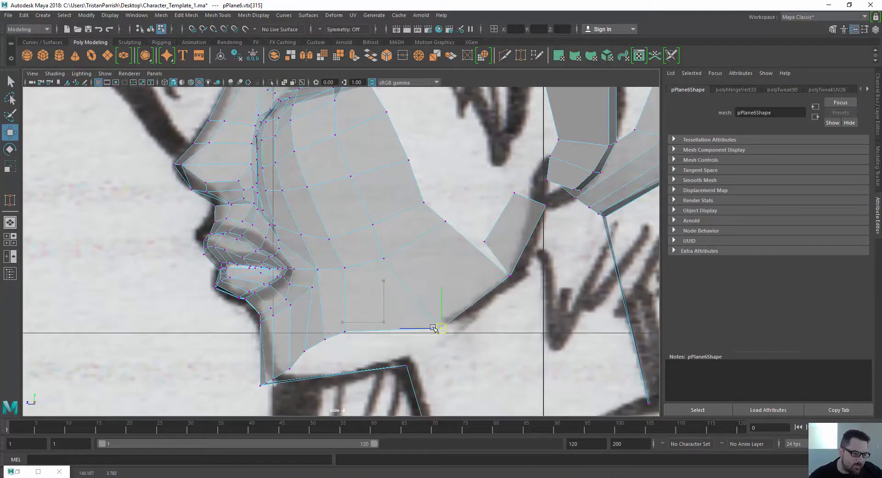
pyautogui.click(344, 331)
pyautogui.moveTo(345, 331); pyautogui.dragTo(384, 352)
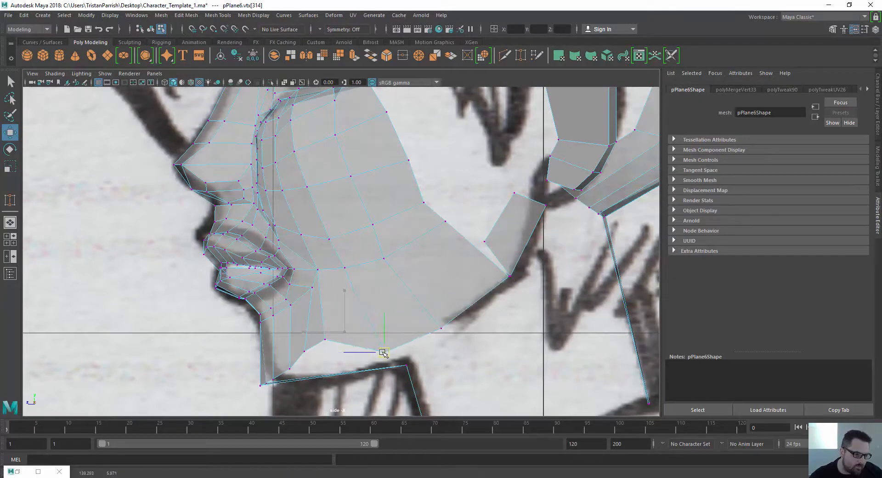
pyautogui.click(324, 339)
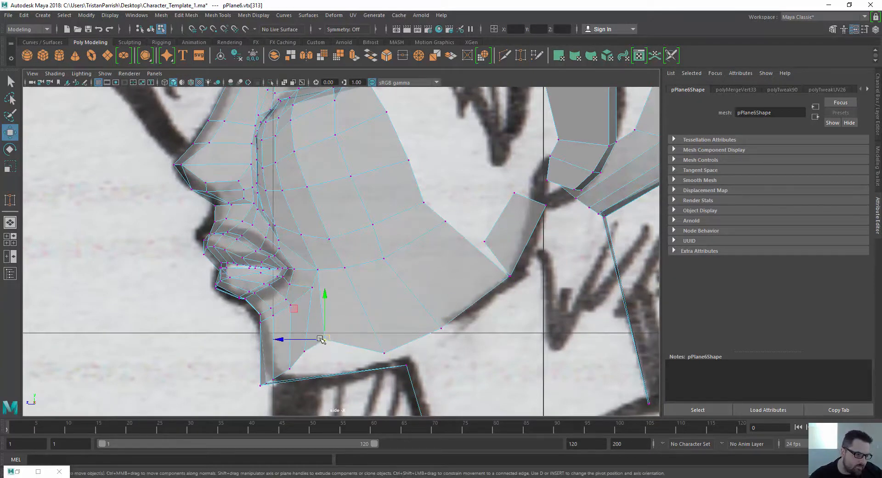
pyautogui.moveTo(321, 339); pyautogui.dragTo(358, 363)
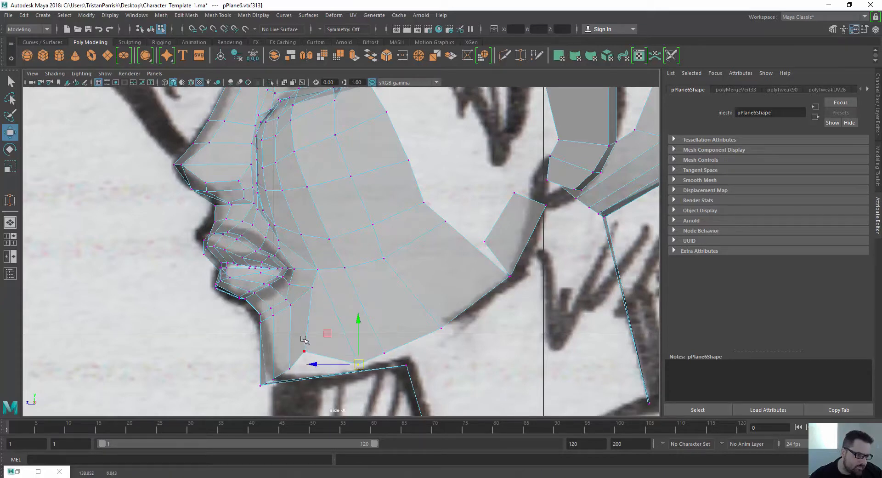
pyautogui.moveTo(304, 351); pyautogui.dragTo(325, 375)
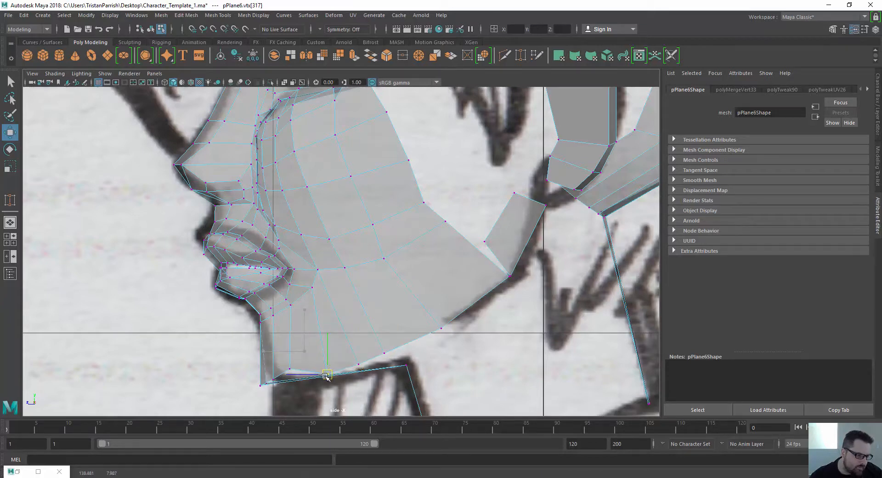
pyautogui.moveTo(352, 340); pyautogui.dragTo(375, 362)
pyautogui.moveTo(422, 309); pyautogui.dragTo(453, 341)
# - Align the foremost bottom-edge vertices of the chin with the underside and front corner of the sketched chin
pyautogui.scroll(1, 359, 326)
pyautogui.keyDown('alt'); pyautogui.moveTo(272, 361); pyautogui.dragTo(298, 309, button='middle'); pyautogui.keyUp('alt')
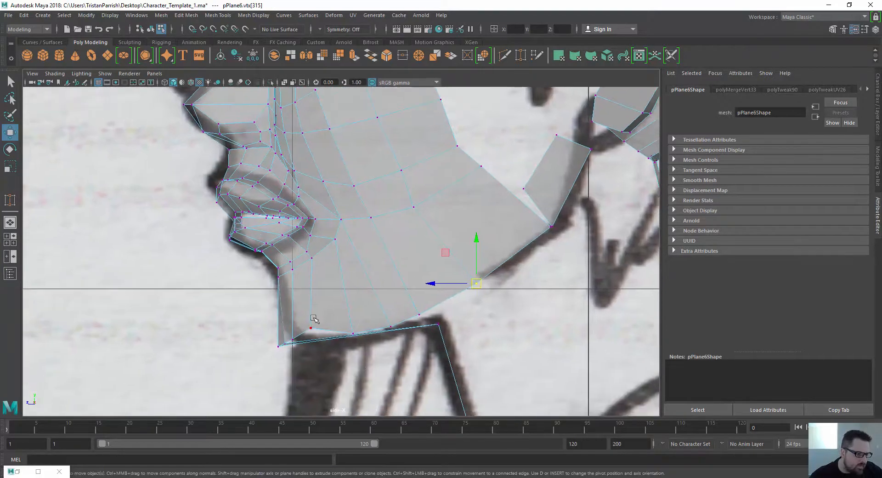
pyautogui.click(317, 334)
pyautogui.moveTo(308, 327); pyautogui.dragTo(318, 337)
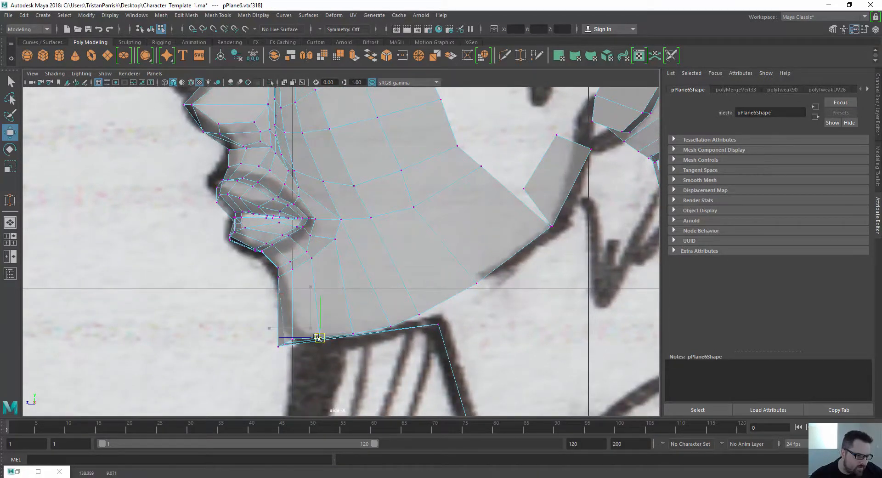
pyautogui.scroll(3, 220, 340)
pyautogui.click(262, 306)
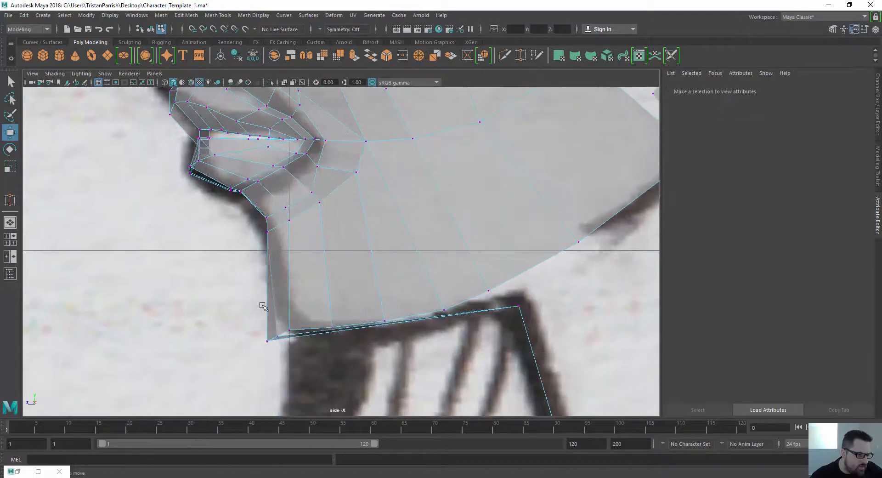
pyautogui.moveTo(299, 341); pyautogui.dragTo(311, 328)
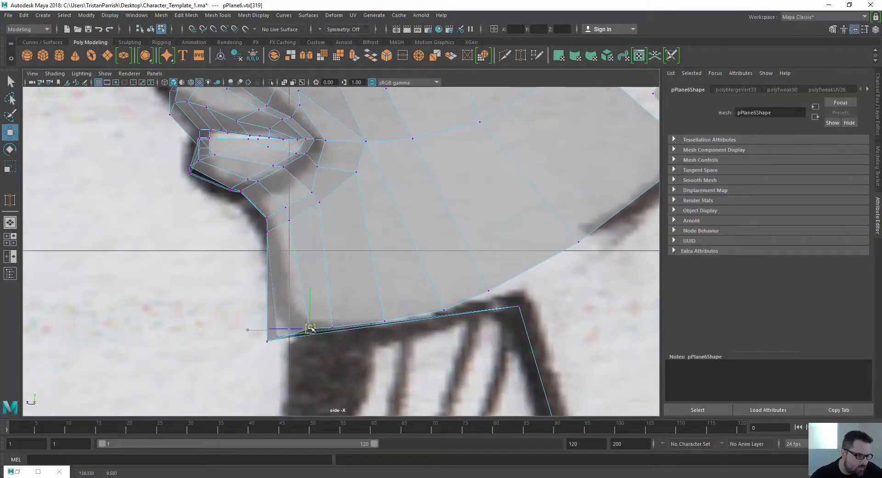
pyautogui.moveTo(261, 346); pyautogui.dragTo(292, 329)
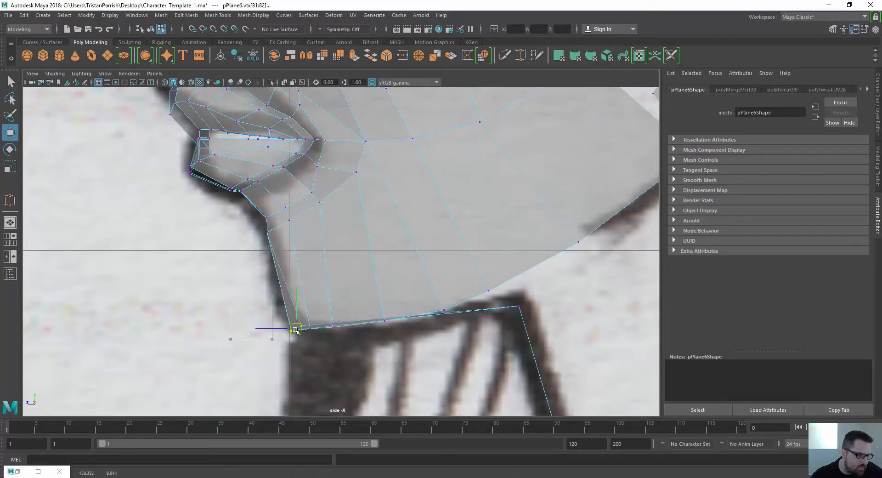
# - Insert an edge loop across the chin and jaw extrusion, between the lower lip and the jawline
pyautogui.scroll(-5, 266, 291)
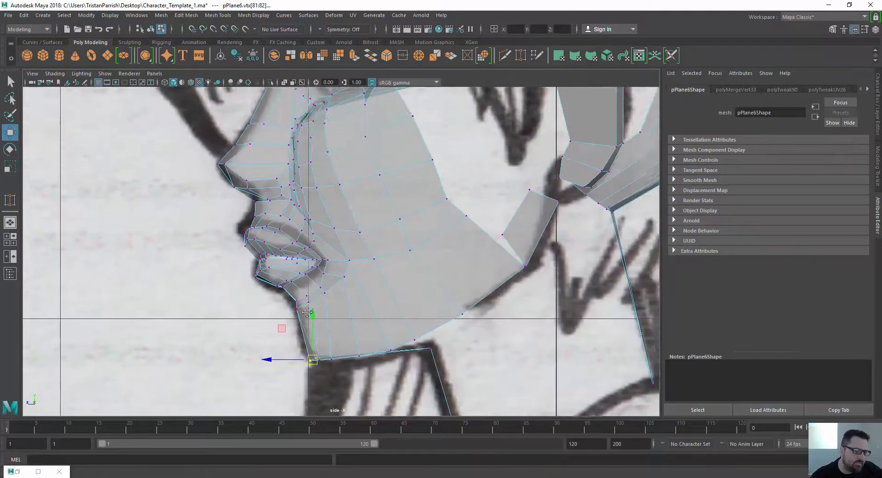
pyautogui.scroll(-6, 341, 271)
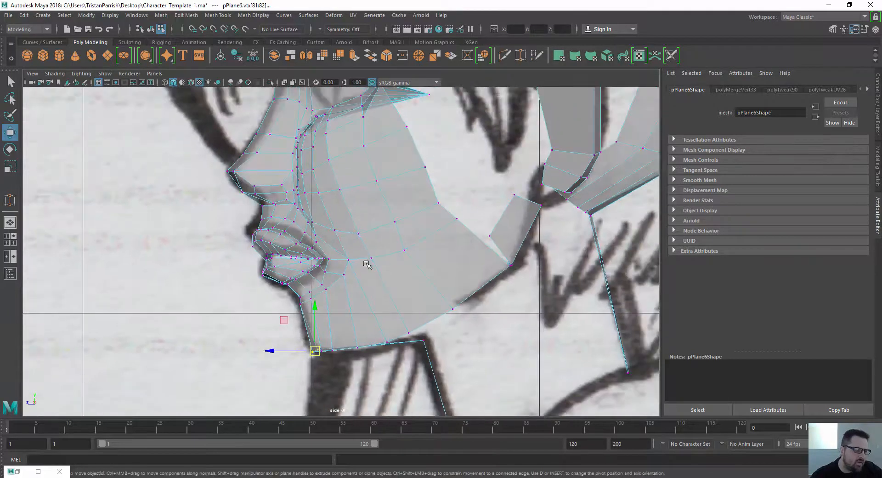
pyautogui.keyDown('alt'); pyautogui.moveTo(216, 249); pyautogui.dragTo(227, 313, button='middle'); pyautogui.keyUp('alt')
pyautogui.scroll(-2, 232, 319)
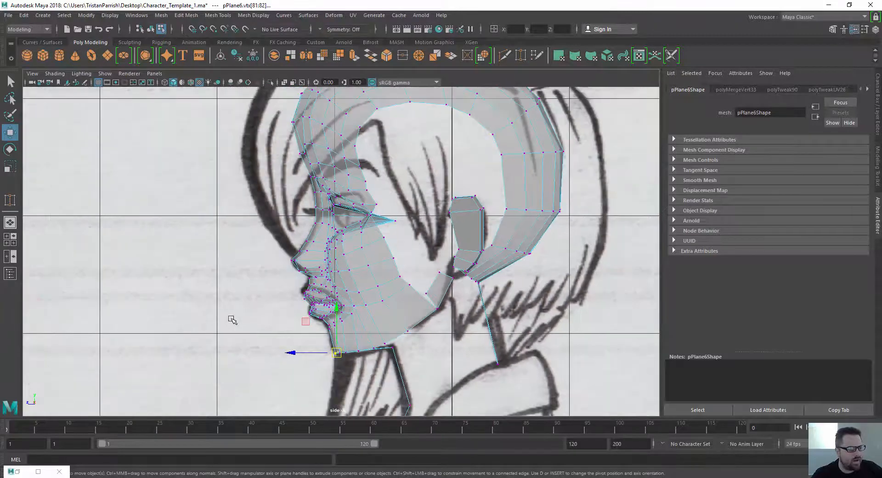
pyautogui.click(209, 15)
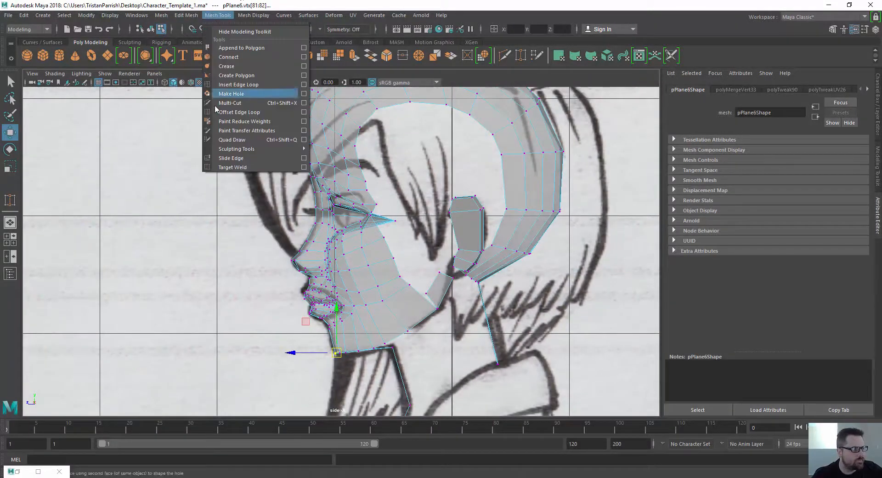
pyautogui.click(235, 84)
pyautogui.click(335, 342)
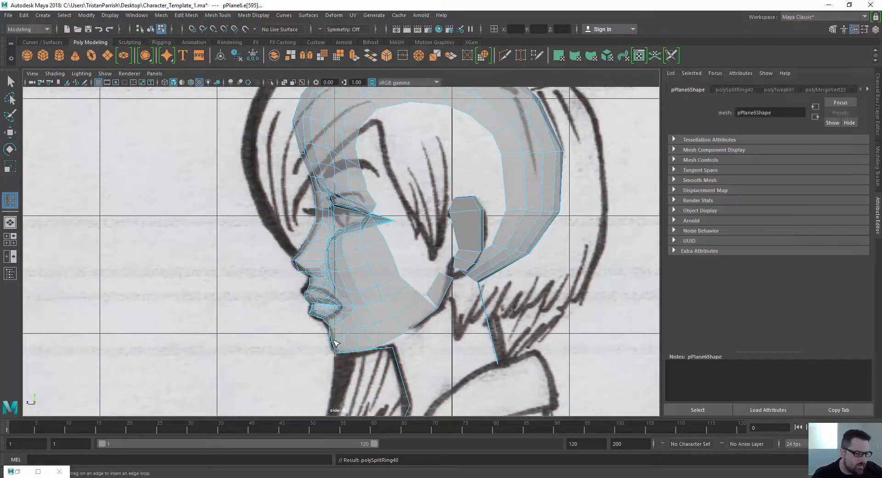
# - Move the new loop's front chin vertices slightly forward to follow the sketched chin profile
pyautogui.scroll(3, 281, 346)
pyautogui.press('w')
pyautogui.scroll(3, 328, 363)
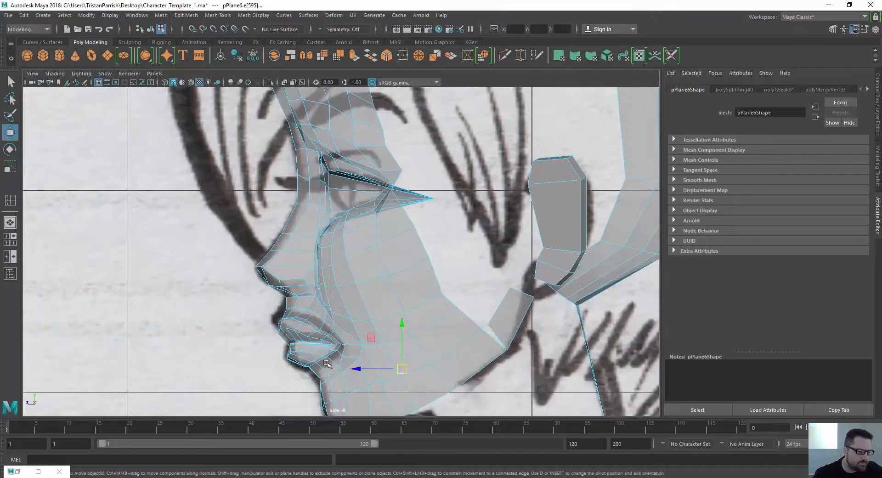
pyautogui.keyDown('alt'); pyautogui.moveTo(339, 338); pyautogui.dragTo(332, 190, button='middle'); pyautogui.keyUp('alt')
pyautogui.scroll(2, 340, 191)
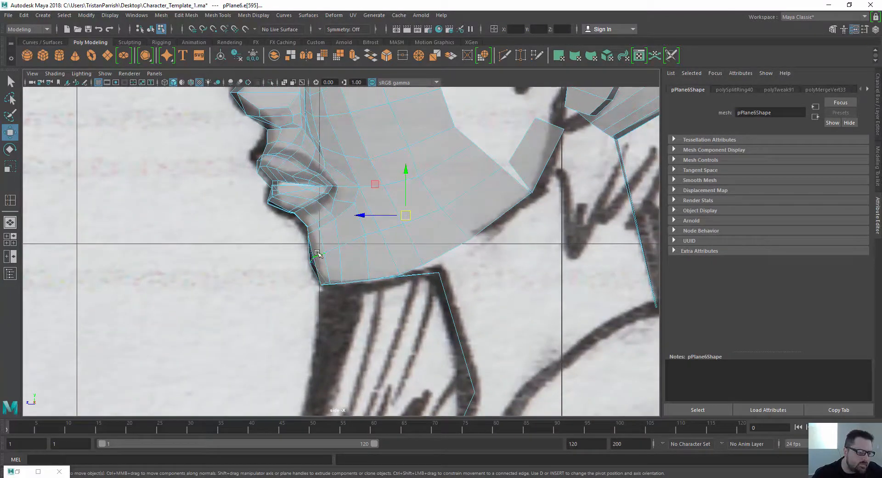
pyautogui.moveTo(317, 253); pyautogui.dragTo(279, 246, button='right')
pyautogui.moveTo(320, 276); pyautogui.dragTo(321, 278)
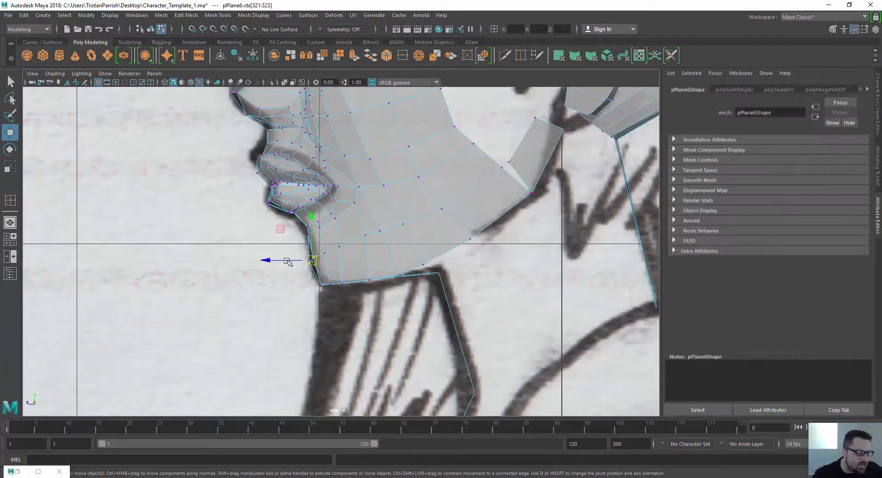
pyautogui.moveTo(269, 261); pyautogui.dragTo(265, 261)
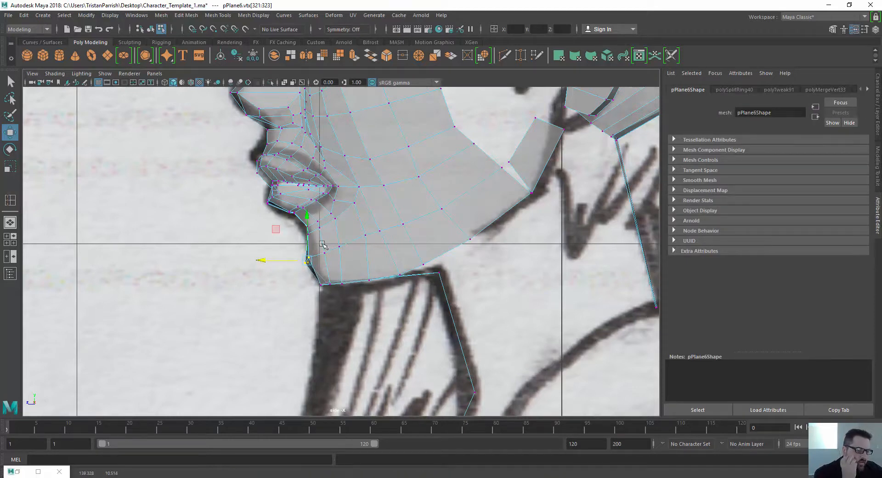
# - Shift the new loop's neighboring vertices behind the chin front forward to round the chin
pyautogui.click(365, 235)
pyautogui.moveTo(365, 235); pyautogui.dragTo(291, 252)
pyautogui.click(340, 248)
pyautogui.click(324, 254)
# - Merge the cheek's rear-edge vertex and the neighboring inner corner vertex of the jaw piece to their center
pyautogui.scroll(-3, 290, 248)
pyautogui.keyDown('alt'); pyautogui.moveTo(239, 251); pyautogui.dragTo(257, 351, button='middle'); pyautogui.keyUp('alt')
pyautogui.scroll(3, 340, 306)
pyautogui.keyDown('alt'); pyautogui.moveTo(441, 252); pyautogui.dragTo(261, 210, button='middle'); pyautogui.keyUp('alt')
pyautogui.scroll(1, 260, 210)
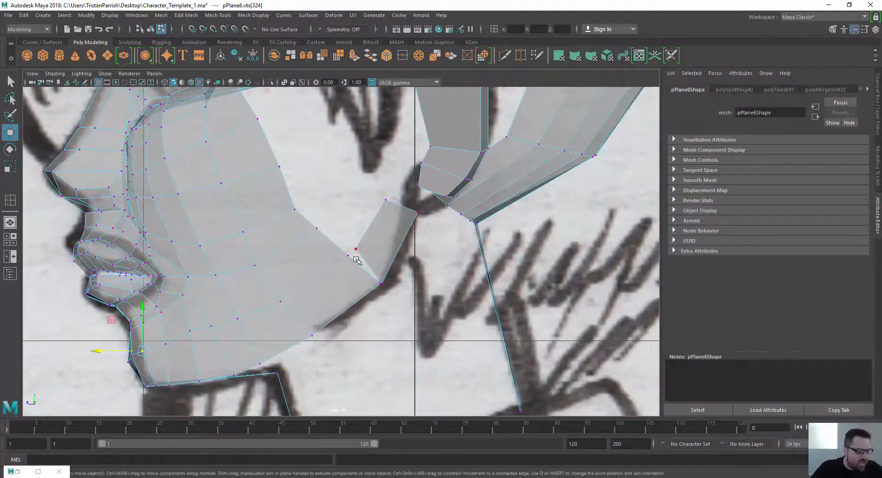
pyautogui.click(357, 260)
pyautogui.scroll(4, 357, 260)
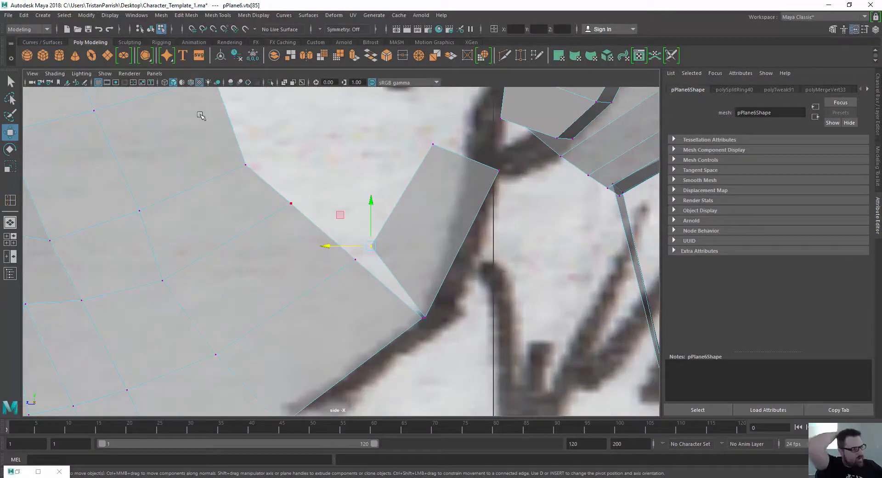
pyautogui.keyDown('shift'); pyautogui.click(355, 260); pyautogui.keyUp('shift')
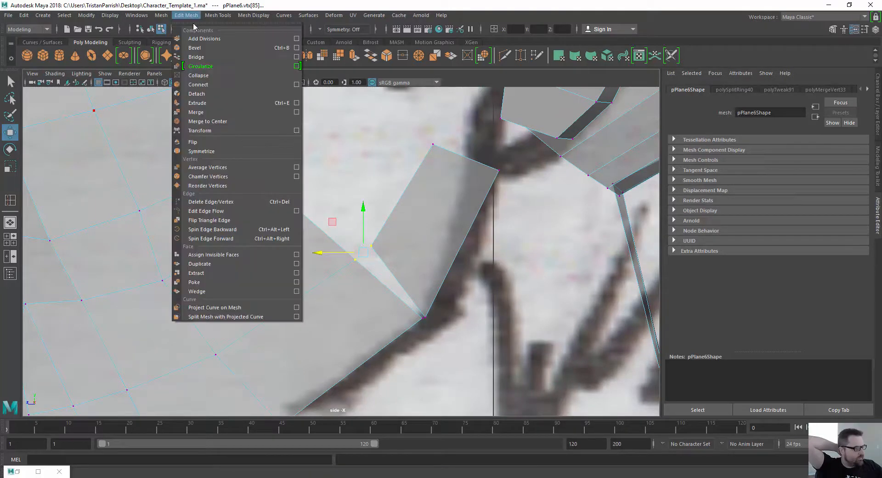
pyautogui.click(186, 15)
pyautogui.click(200, 123)
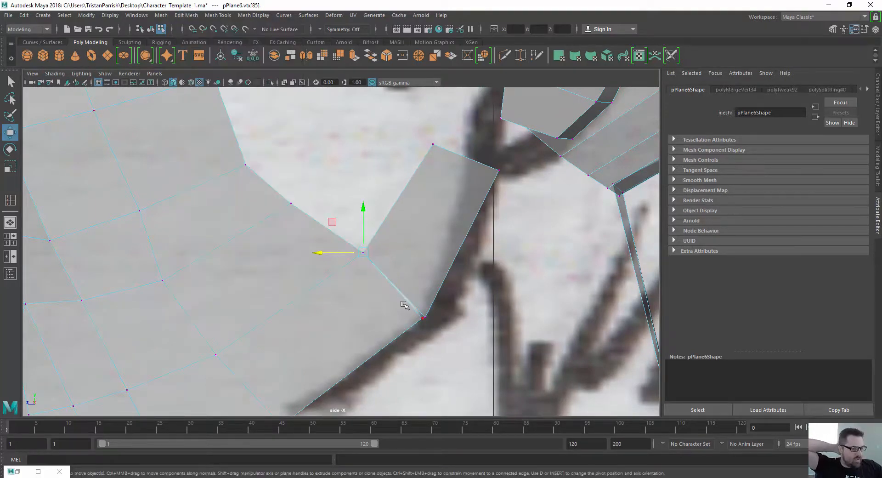
# - Merge the nearly coincident vertices at the lower rear jaw corner to their center, closing the remaining gap
pyautogui.click(422, 317)
pyautogui.click(184, 16)
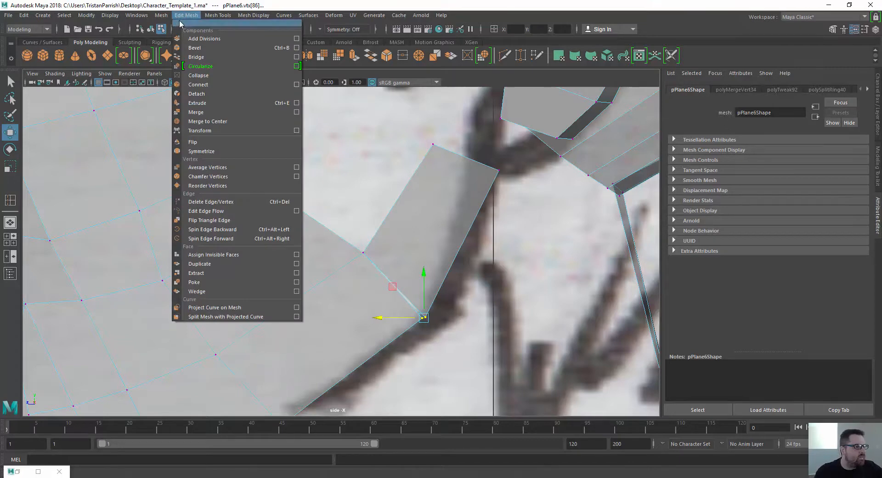
pyautogui.click(204, 121)
pyautogui.click(315, 189)
# - Nudge the cheek vertex behind the mouth corner slightly down and back in the side view
pyautogui.scroll(-5, 317, 177)
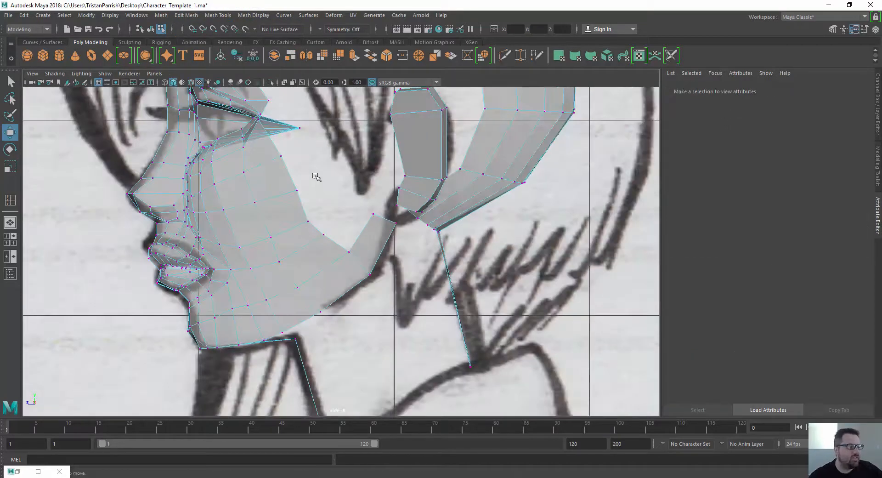
pyautogui.scroll(3, 342, 194)
pyautogui.keyDown('alt'); pyautogui.moveTo(369, 194); pyautogui.dragTo(342, 278, button='middle'); pyautogui.keyUp('alt')
pyautogui.scroll(-3, 341, 279)
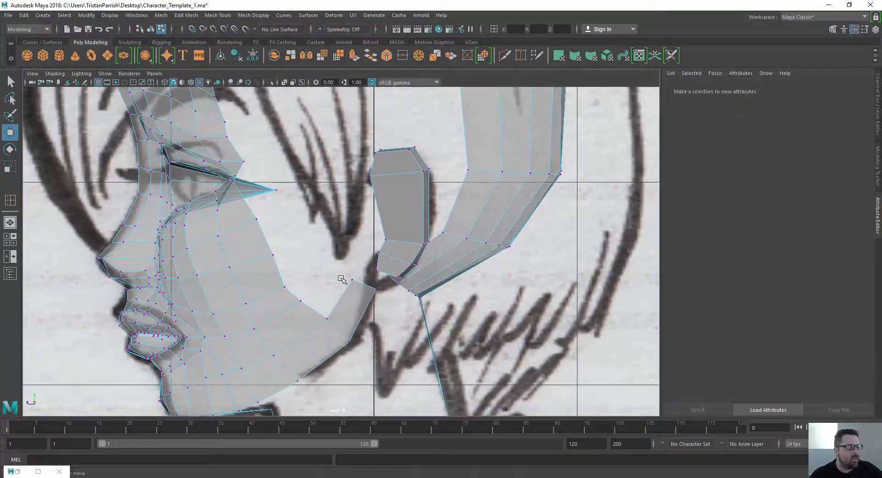
pyautogui.scroll(-5, 342, 279)
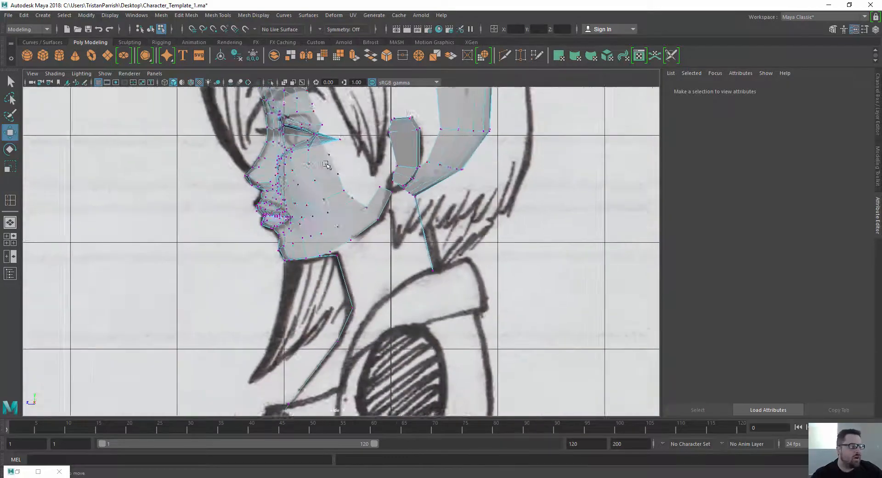
pyautogui.scroll(-2, 276, 275)
pyautogui.scroll(5, 315, 295)
pyautogui.click(322, 314)
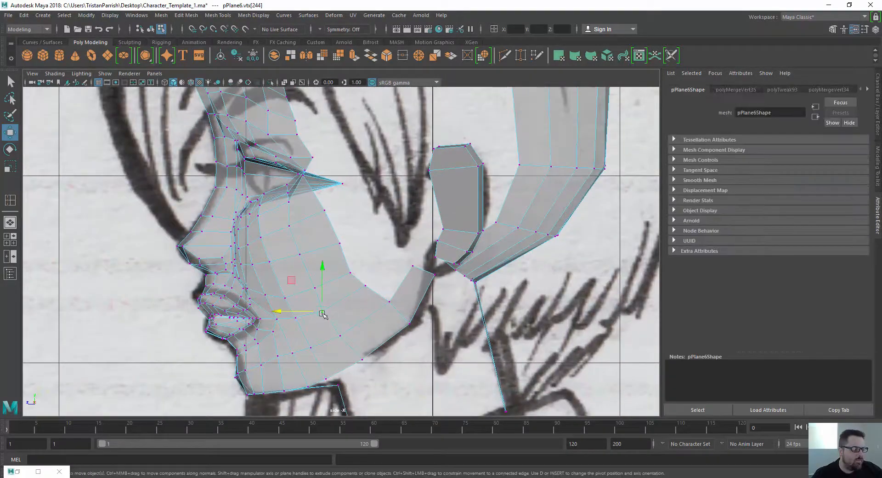
pyautogui.moveTo(289, 282); pyautogui.dragTo(291, 284)
pyautogui.scroll(-1, 290, 283)
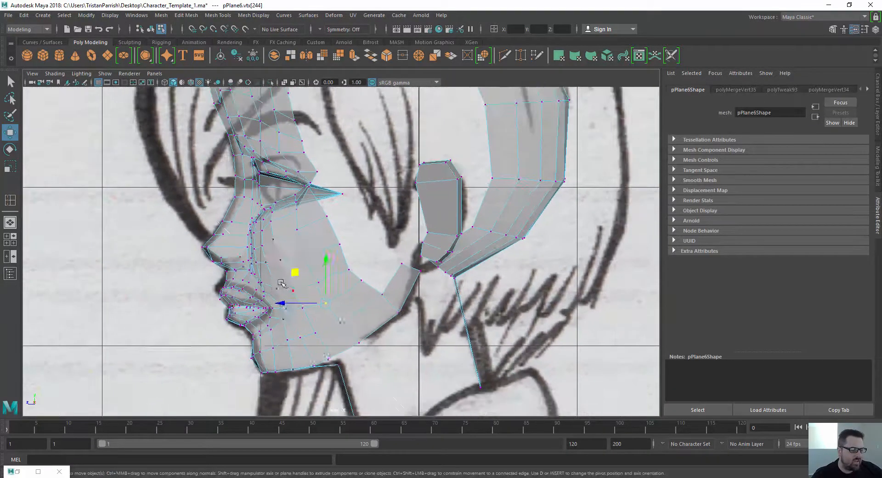
# - In the front view, shift the chin vertices next to the center edge below the lower lip inward toward the center line
pyautogui.press('space')
pyautogui.scroll(4, 184, 334)
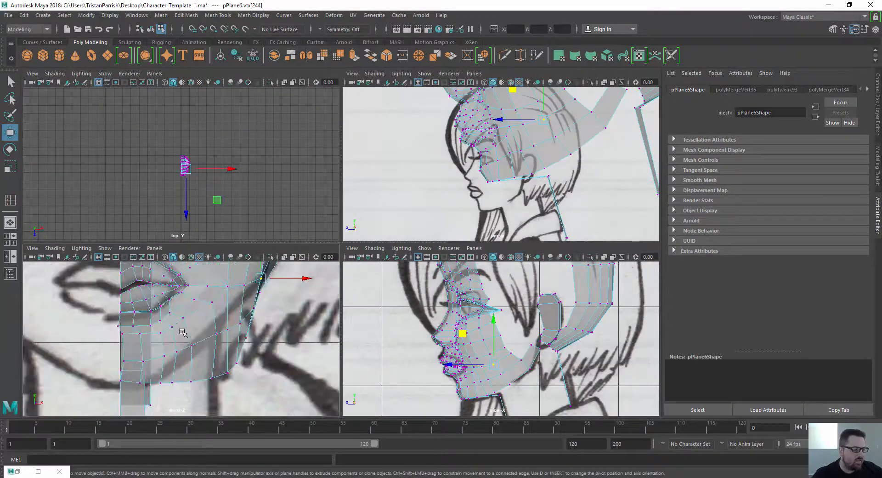
pyautogui.press('space')
pyautogui.scroll(-3, 191, 302)
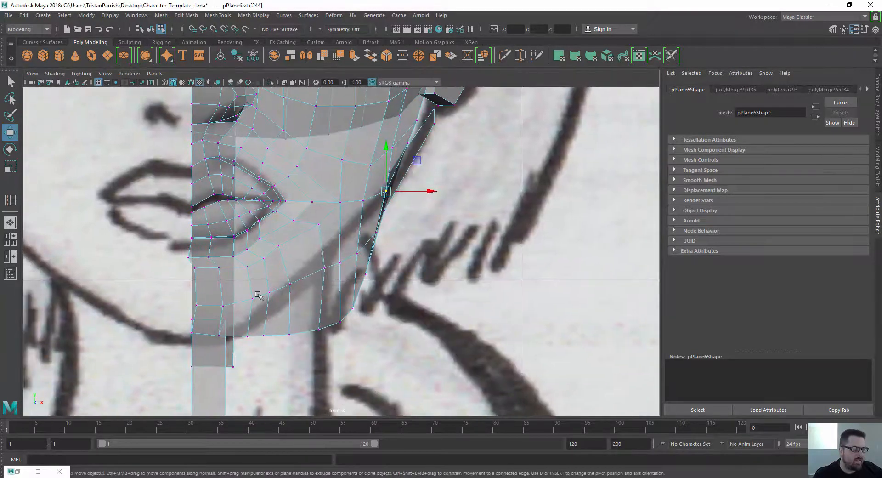
pyautogui.click(223, 305)
pyautogui.moveTo(255, 307); pyautogui.dragTo(249, 307)
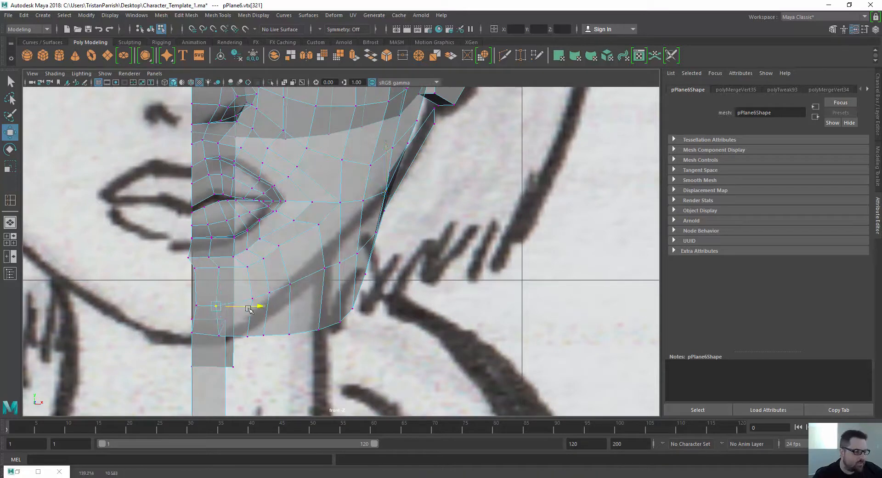
pyautogui.click(204, 266)
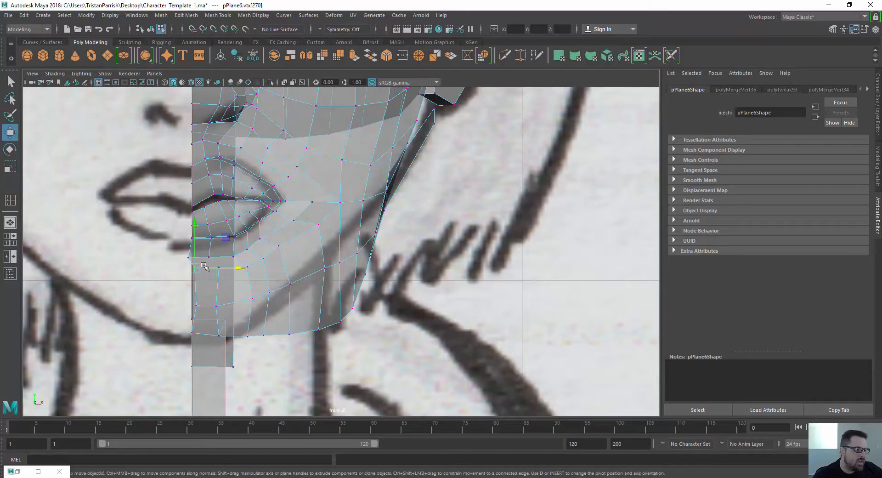
pyautogui.click(220, 270)
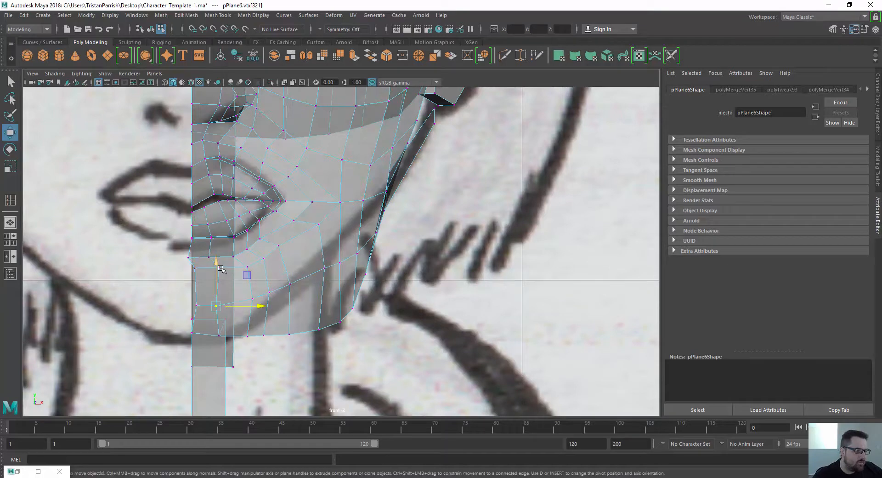
pyautogui.moveTo(263, 268); pyautogui.dragTo(254, 269)
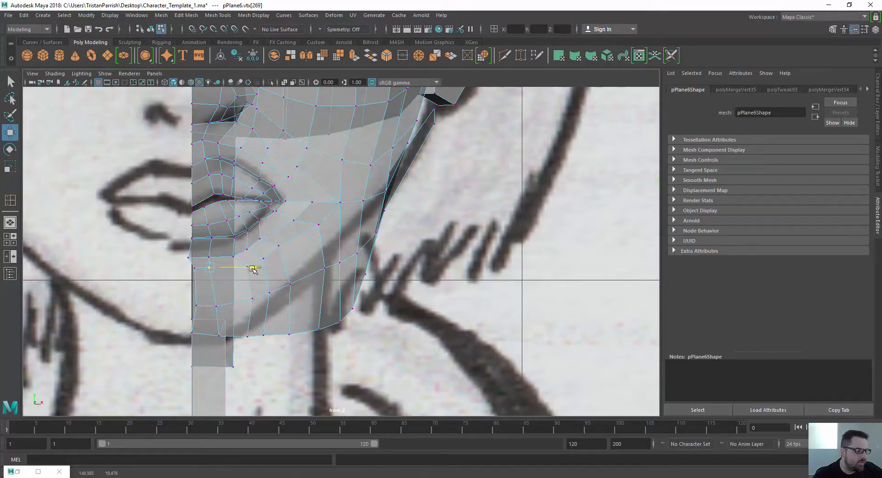
pyautogui.click(209, 312)
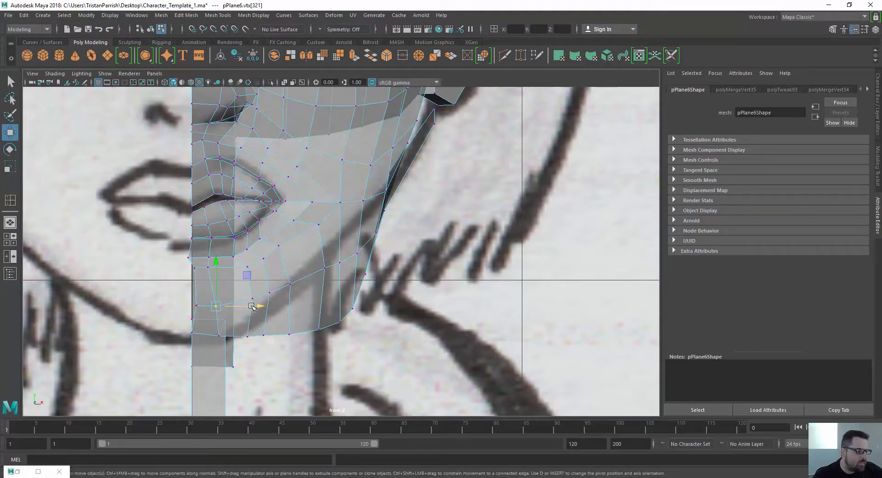
pyautogui.moveTo(252, 306); pyautogui.dragTo(244, 309)
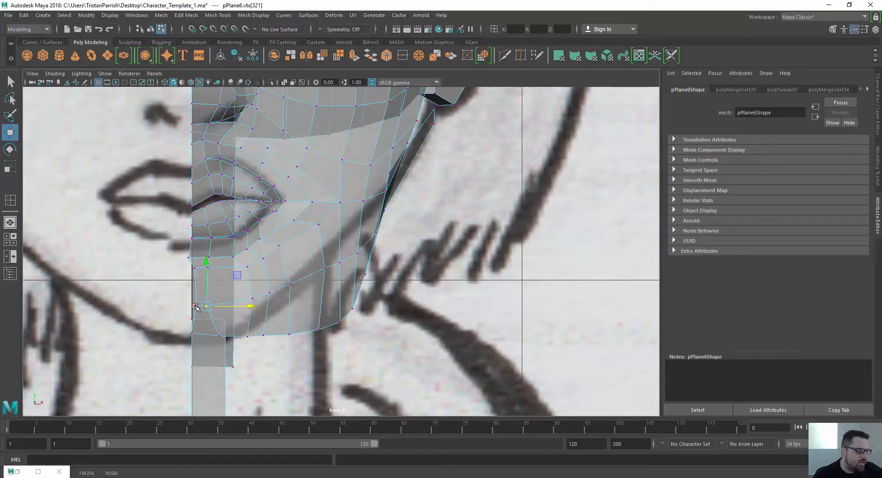
# - Align the vertices along the chin's center edge on the face's center line using an absolute X position
pyautogui.click(181, 225)
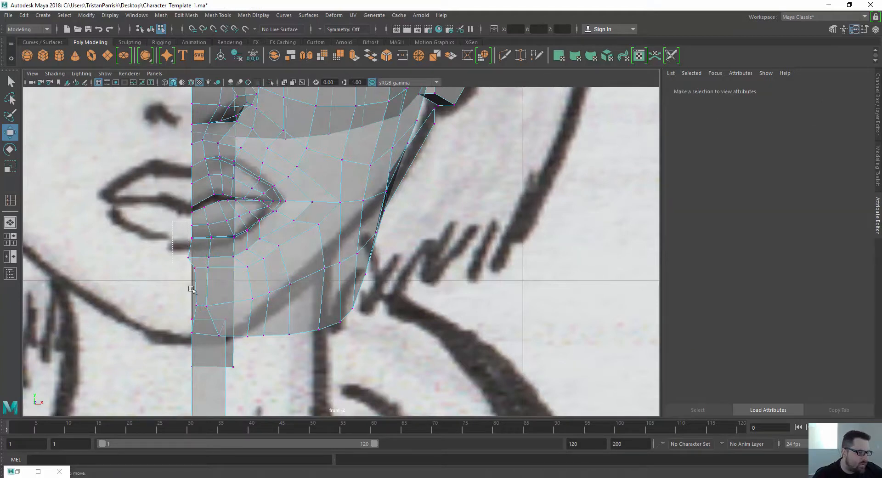
pyautogui.moveTo(191, 288); pyautogui.dragTo(198, 344)
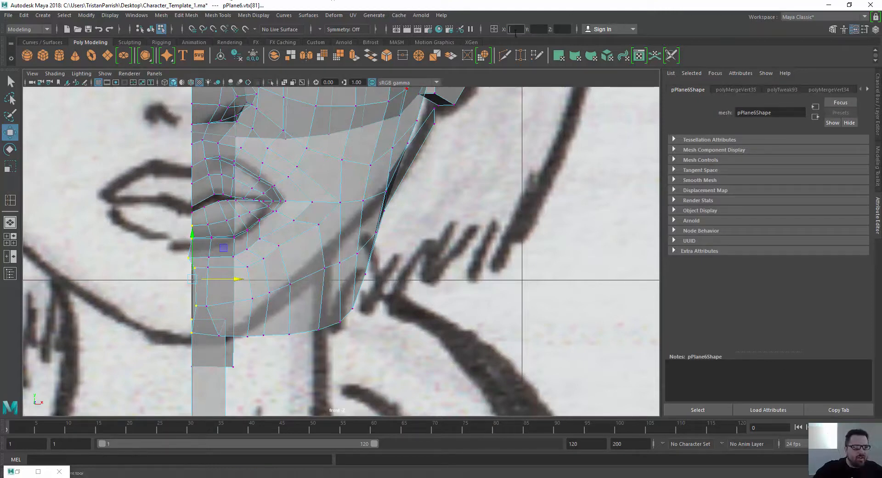
pyautogui.scroll(2, 164, 299)
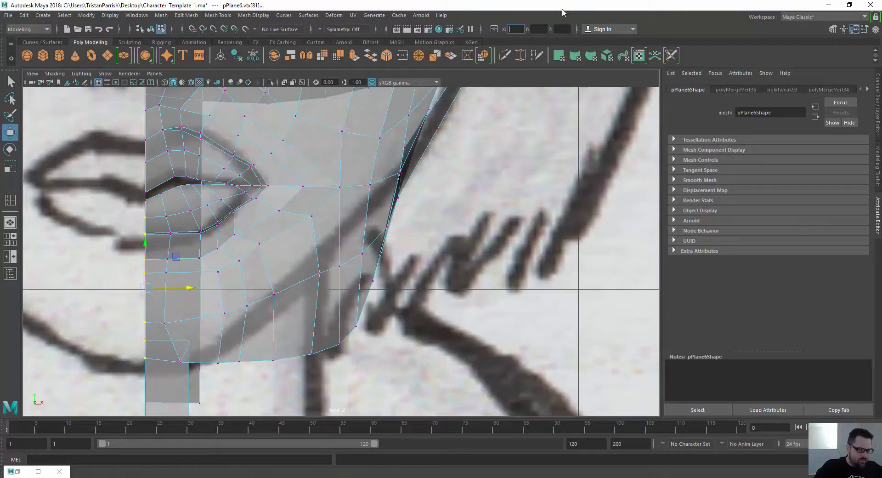
# - Move the chin's bottom vertex beside the center inward and align the vertex above it into an even vertical column
pyautogui.keyDown('alt'); pyautogui.moveTo(170, 369); pyautogui.dragTo(236, 303, button='middle'); pyautogui.keyUp('alt')
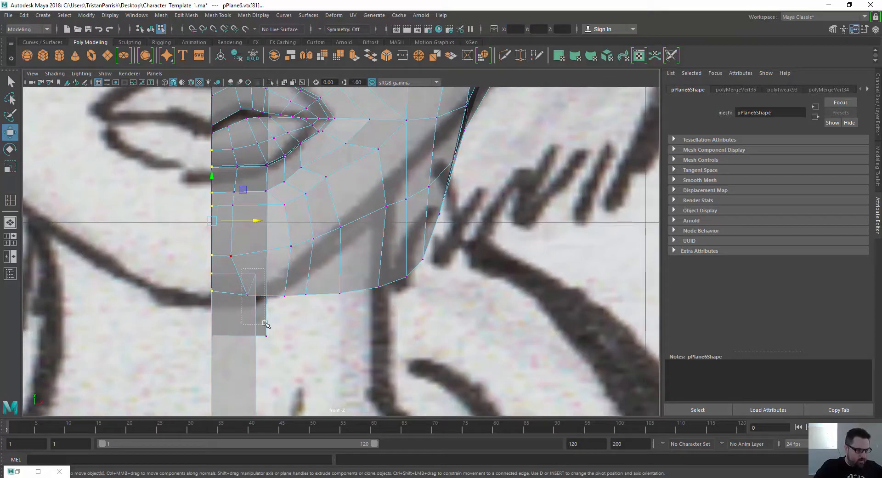
pyautogui.click(248, 295)
pyautogui.moveTo(297, 288); pyautogui.dragTo(281, 287)
pyautogui.click(231, 256)
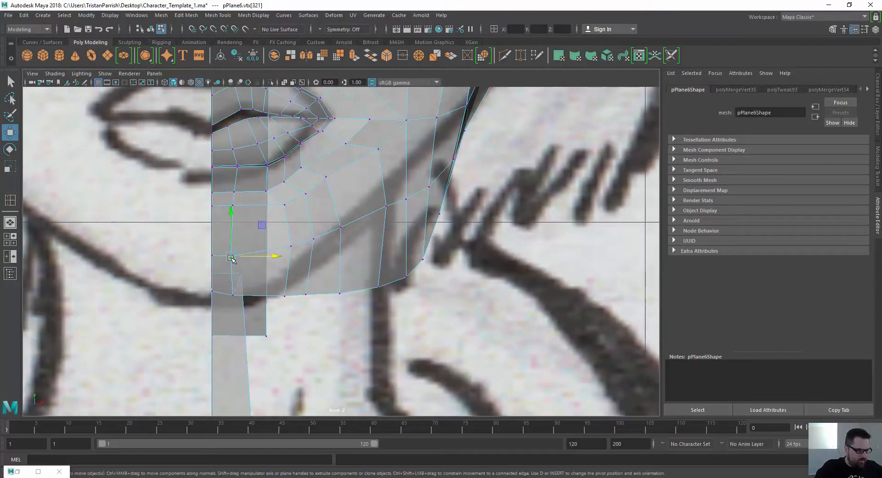
pyautogui.moveTo(262, 256); pyautogui.dragTo(269, 254)
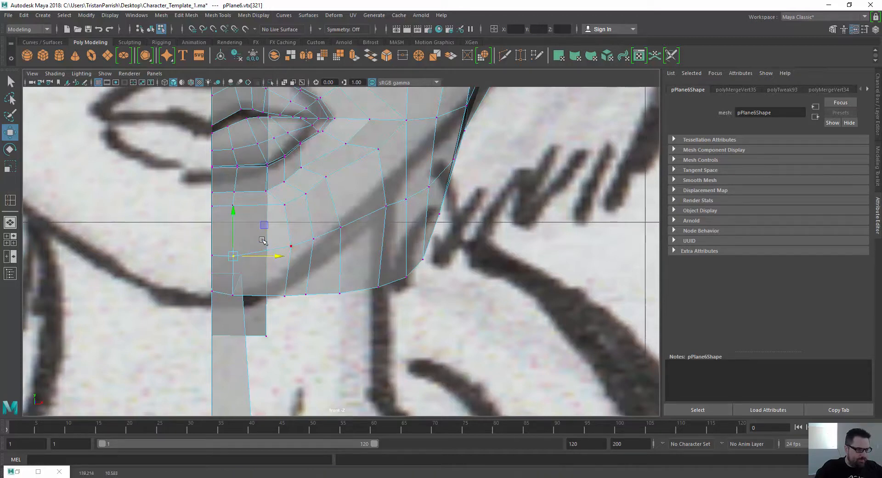
# - Shift the new loop's vertices on the side of the chin inward in the front view
pyautogui.scroll(-3, 263, 240)
pyautogui.scroll(3, 318, 230)
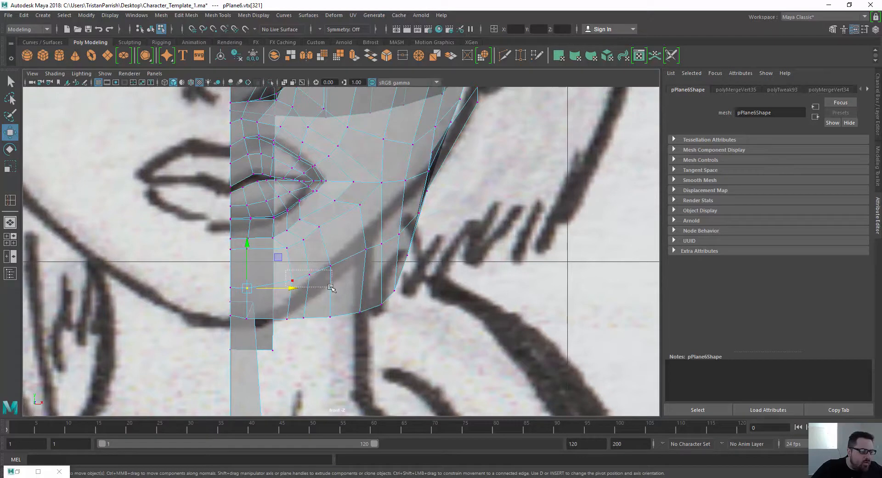
pyautogui.moveTo(330, 288); pyautogui.dragTo(360, 266)
pyautogui.click(330, 265)
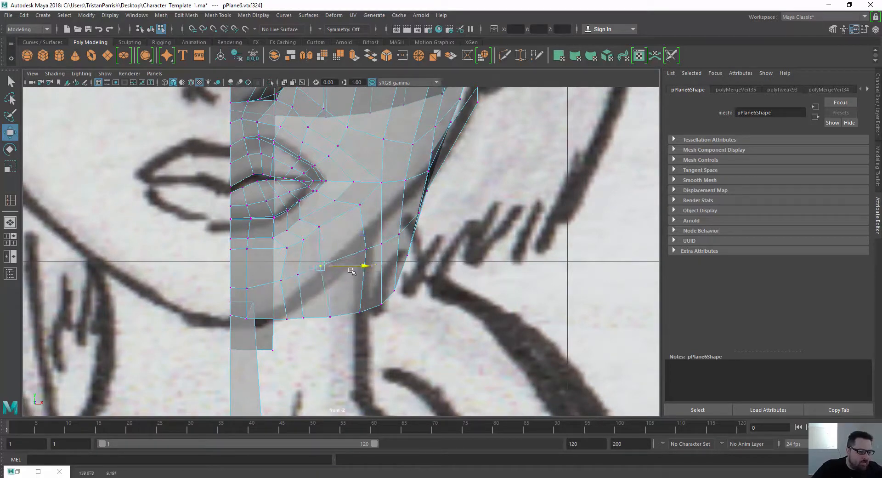
# - Move the two bottom-edge vertices beside the chin inward toward the center line
pyautogui.click(287, 319)
pyautogui.moveTo(340, 319); pyautogui.dragTo(325, 320)
pyautogui.click(304, 317)
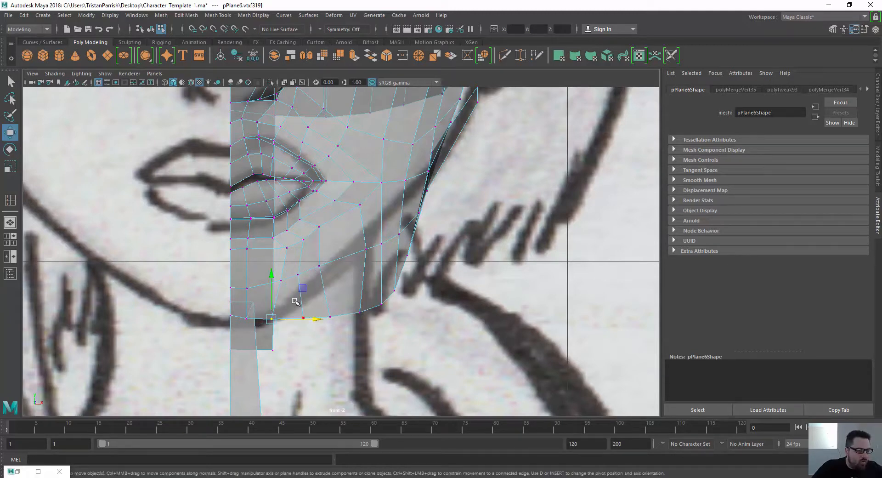
pyautogui.moveTo(346, 323); pyautogui.dragTo(336, 320)
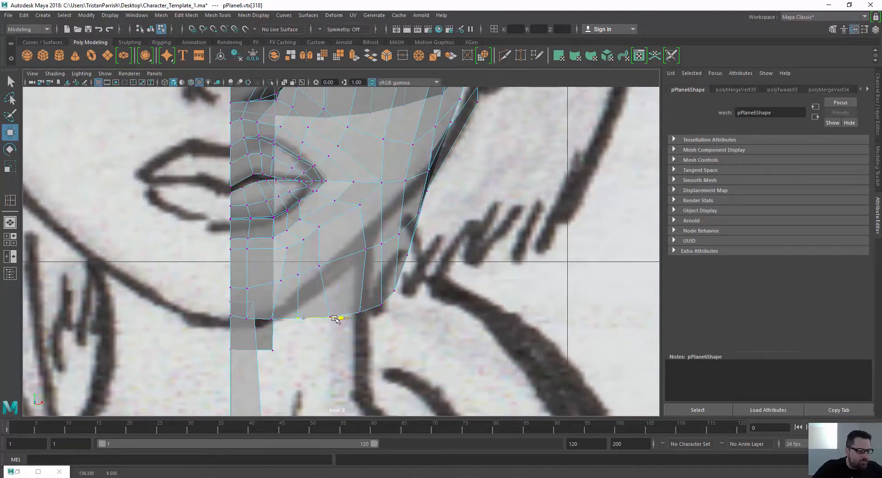
# - Pull the rear jaw corner and remaining jawline vertices inward in the front view to taper the jaw
pyautogui.moveTo(416, 249); pyautogui.dragTo(384, 306)
pyautogui.moveTo(444, 268); pyautogui.dragTo(416, 275)
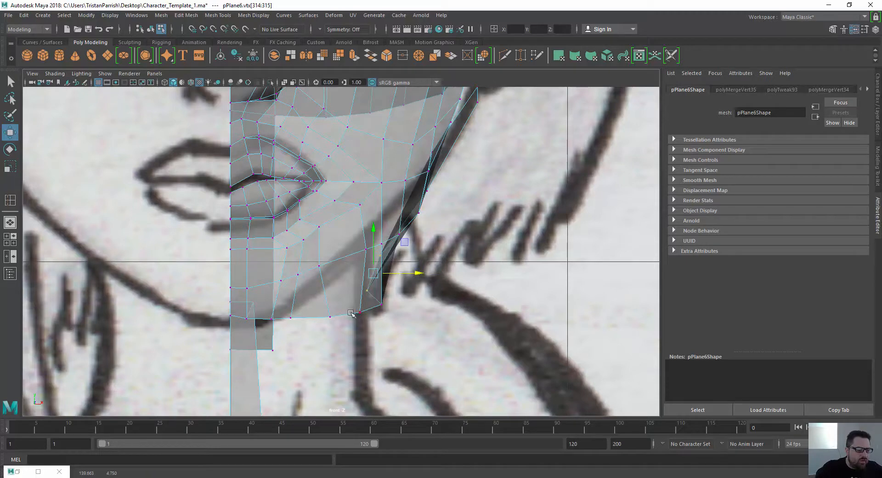
pyautogui.click(385, 305)
pyautogui.moveTo(425, 305); pyautogui.dragTo(357, 317)
pyautogui.click(360, 313)
pyautogui.click(335, 325)
pyautogui.click(330, 318)
# - In the perspective view, shift the side vertices just above the jawline inward to smooth the side of the jaw
pyautogui.keyDown('alt'); pyautogui.moveTo(341, 286); pyautogui.dragTo(251, 267, button='right'); pyautogui.keyUp('alt')
pyautogui.keyDown('alt'); pyautogui.moveTo(293, 220); pyautogui.dragTo(317, 266, button='middle'); pyautogui.keyUp('alt')
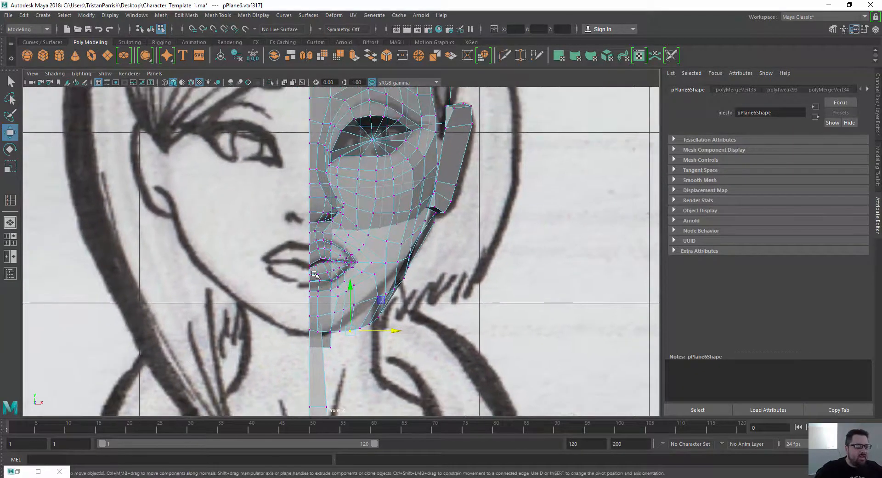
pyautogui.press('space')
pyautogui.keyDown('alt'); pyautogui.moveTo(441, 190); pyautogui.dragTo(423, 192); pyautogui.keyUp('alt')
pyautogui.keyDown('alt'); pyautogui.moveTo(424, 193); pyautogui.dragTo(400, 184, button='right'); pyautogui.keyUp('alt')
pyautogui.keyDown('alt'); pyautogui.moveTo(413, 183); pyautogui.dragTo(421, 212, button='middle'); pyautogui.keyUp('alt')
pyautogui.keyDown('alt'); pyautogui.moveTo(421, 212); pyautogui.dragTo(471, 205); pyautogui.keyUp('alt')
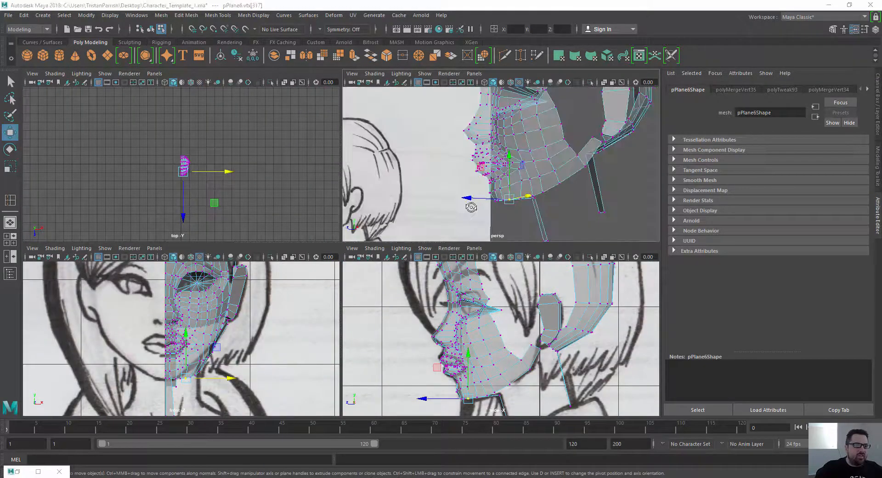
pyautogui.press('space')
pyautogui.moveTo(322, 193)
pyautogui.keyDown('alt'); pyautogui.mouseDown()
pyautogui.moveTo(390, 131)
pyautogui.moveTo(285, 261)
pyautogui.moveTo(332, 300)
pyautogui.moveTo(358, 300)
pyautogui.moveTo(334, 308)
pyautogui.moveTo(342, 306)
pyautogui.mouseUp(); pyautogui.keyUp('alt')
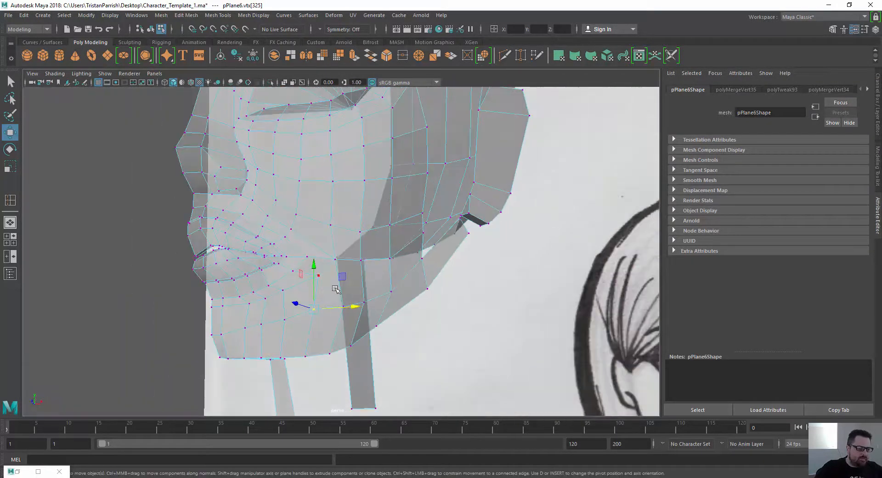
pyautogui.click(392, 293)
pyautogui.moveTo(437, 293)
pyautogui.mouseDown()
pyautogui.moveTo(330, 307)
pyautogui.moveTo(355, 301)
pyautogui.moveTo(230, 352)
pyautogui.mouseUp()
pyautogui.click(364, 302)
pyautogui.click(344, 305)
# - In the front view, reposition the vertices on the side of the jaw and raise the outer one toward the sketched face contour
pyautogui.press('space')
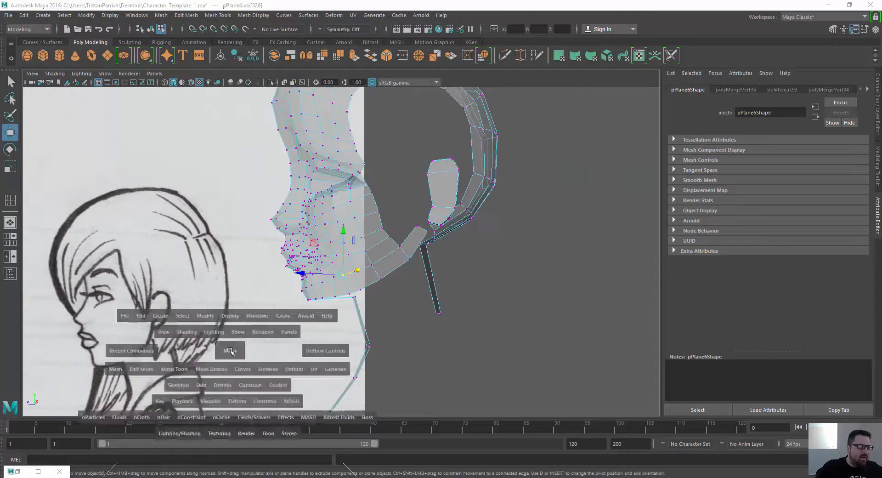
pyautogui.scroll(6, 184, 368)
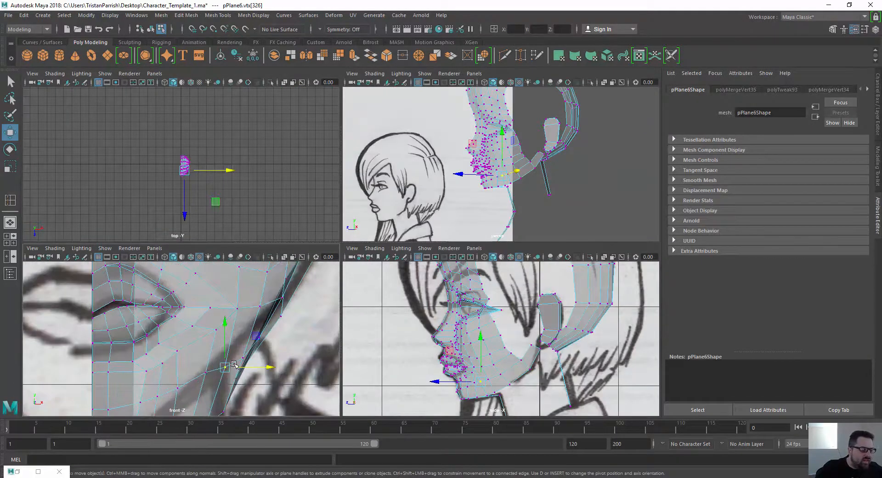
pyautogui.moveTo(224, 329); pyautogui.dragTo(242, 297)
pyautogui.click(242, 358)
pyautogui.scroll(2, 264, 326)
pyautogui.keyDown('alt'); pyautogui.moveTo(275, 335); pyautogui.dragTo(234, 326, button='middle'); pyautogui.keyUp('alt')
pyautogui.click(232, 326)
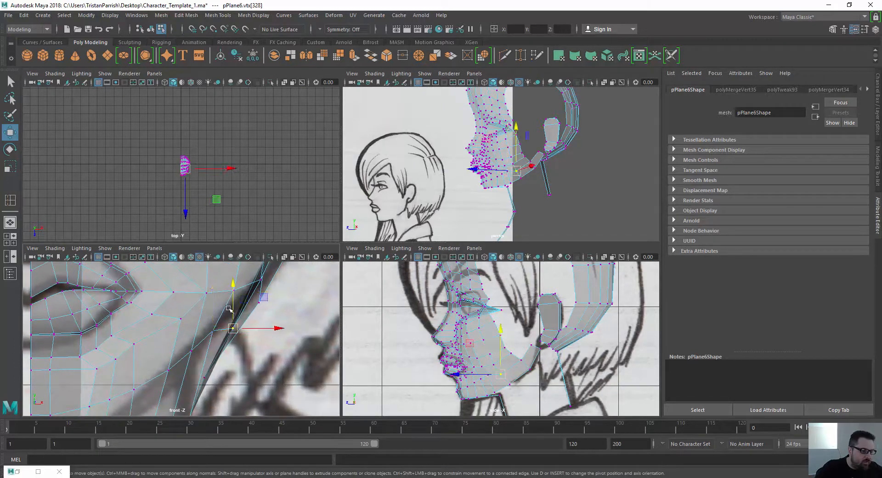
pyautogui.moveTo(234, 286); pyautogui.dragTo(236, 271)
# - Raise the vertex at the cheek's lower rear border slightly and shift the side jaw vertex up and forward in the side view
pyautogui.keyDown('alt'); pyautogui.moveTo(510, 184); pyautogui.dragTo(547, 157); pyautogui.keyUp('alt')
pyautogui.click(576, 155)
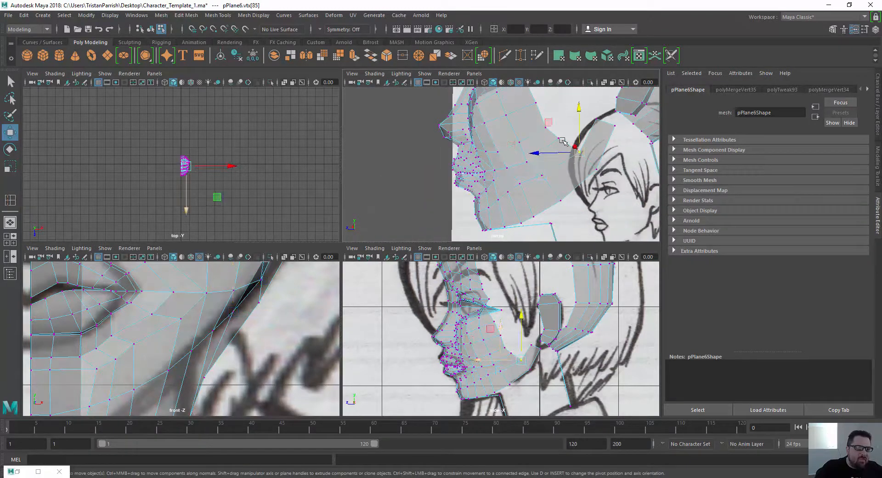
pyautogui.moveTo(578, 109); pyautogui.dragTo(577, 103)
pyautogui.click(534, 168)
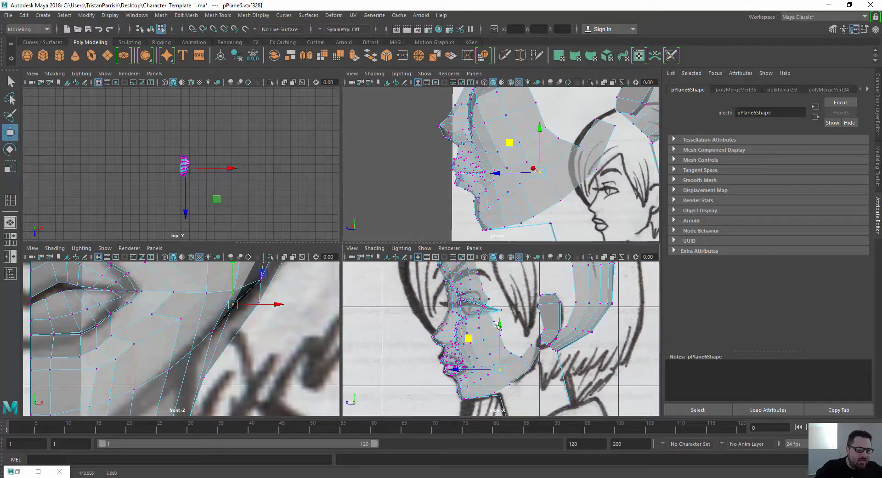
pyautogui.scroll(5, 453, 300)
pyautogui.click(454, 311)
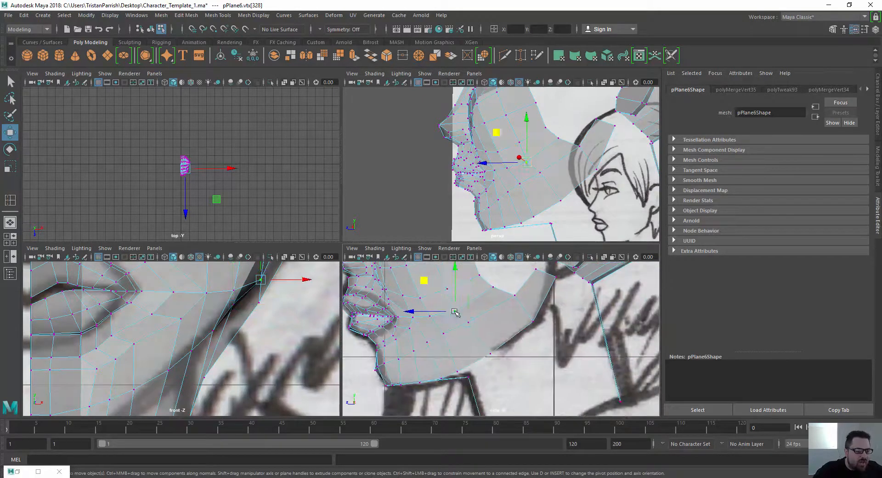
pyautogui.moveTo(422, 281); pyautogui.dragTo(423, 278)
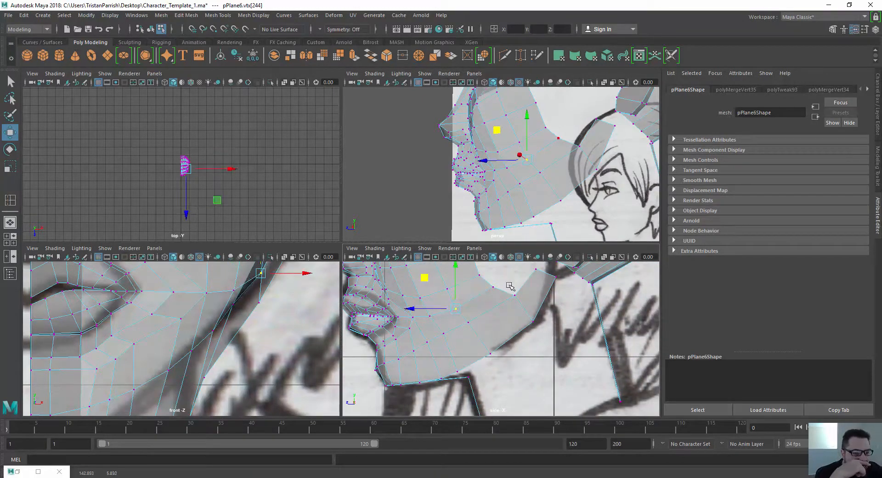
# - Raise the rear bottom-edge jaw vertex slightly in the side view to follow the sketched jawline
pyautogui.keyDown('alt'); pyautogui.moveTo(151, 322); pyautogui.dragTo(162, 270, button='middle'); pyautogui.keyUp('alt')
pyautogui.scroll(-2, 179, 307)
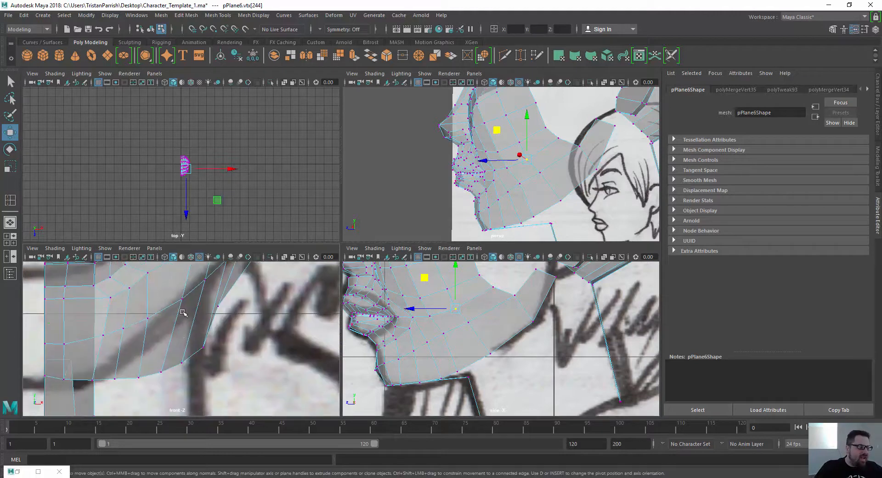
pyautogui.click(203, 317)
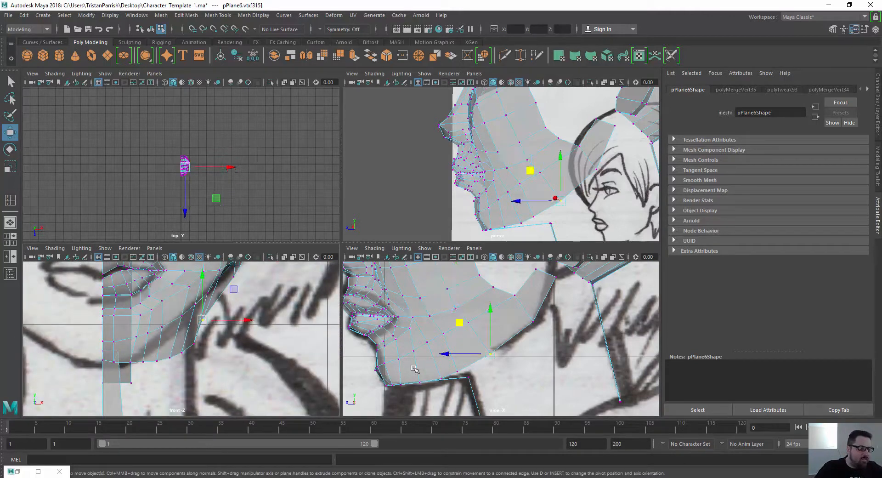
pyautogui.moveTo(492, 308); pyautogui.dragTo(492, 306)
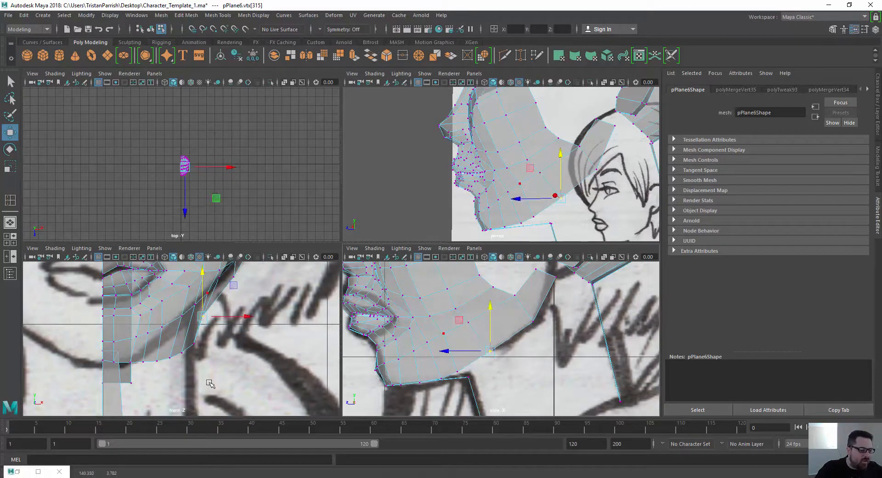
# - In the front view, raise the next two bottom-edge vertices of the jaw onto the sketched jawline
pyautogui.scroll(2, 163, 333)
pyautogui.scroll(-3, 171, 303)
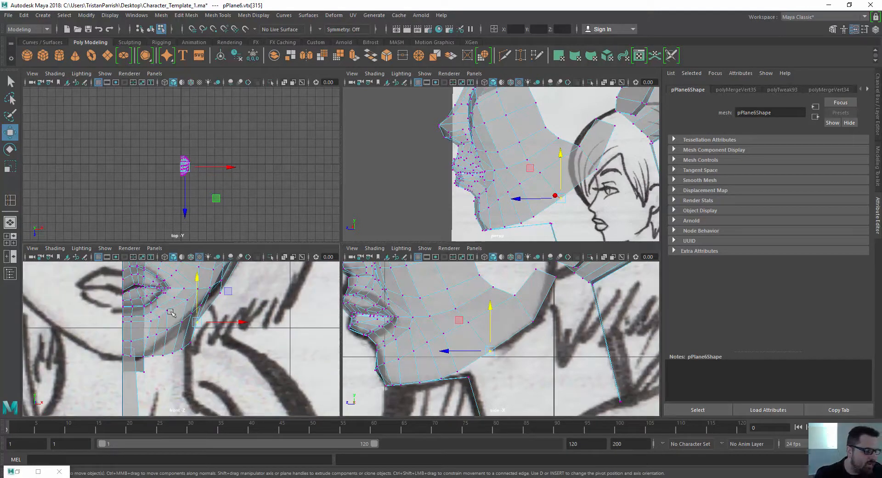
pyautogui.scroll(2, 181, 344)
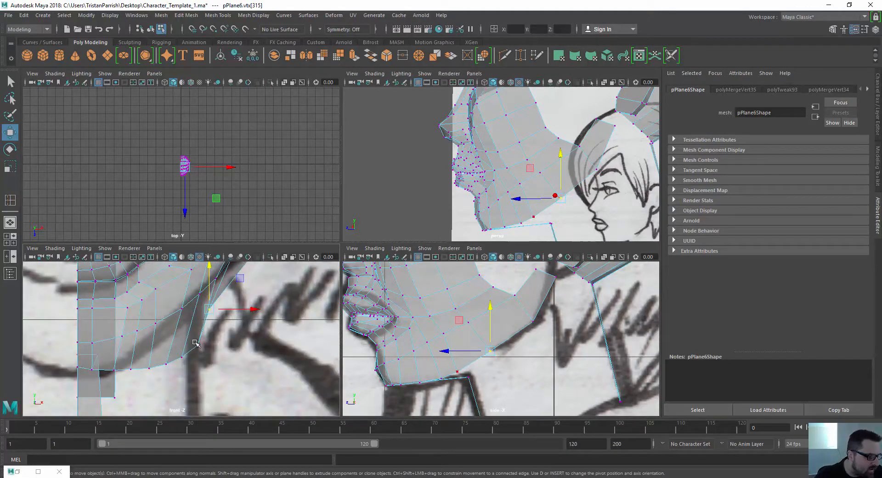
pyautogui.click(195, 342)
pyautogui.moveTo(197, 300); pyautogui.dragTo(196, 269)
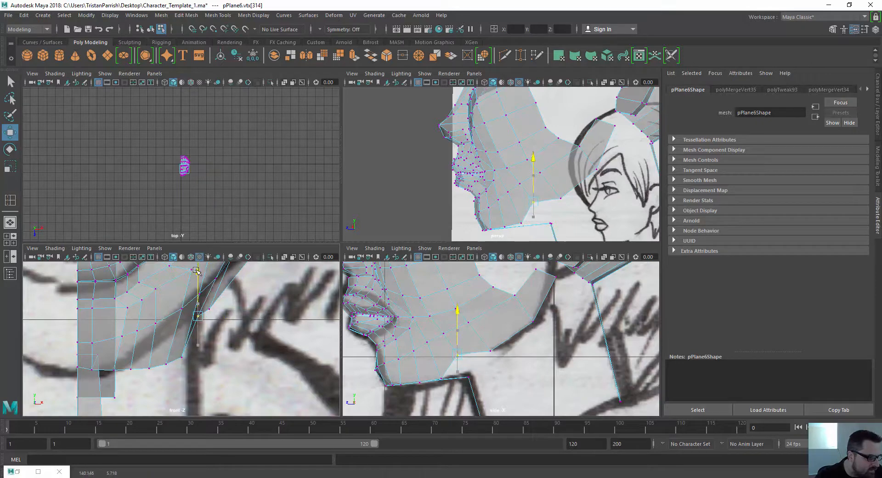
pyautogui.click(182, 351)
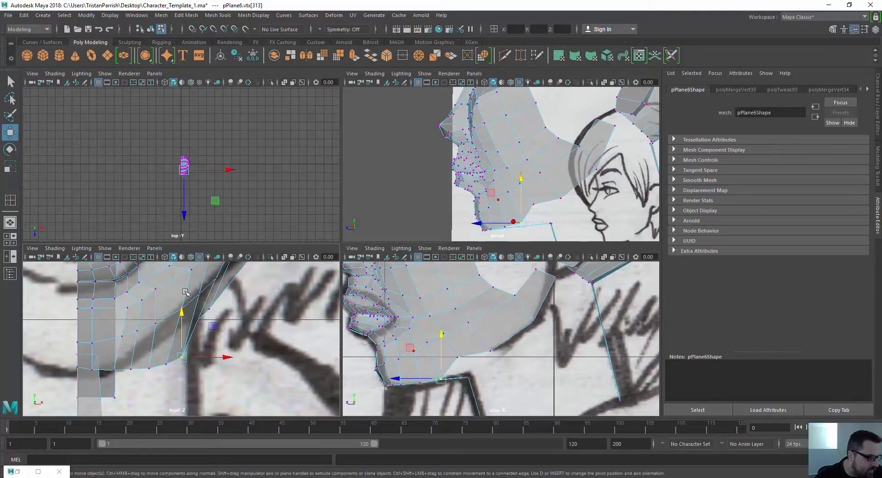
pyautogui.moveTo(182, 306); pyautogui.dragTo(183, 286)
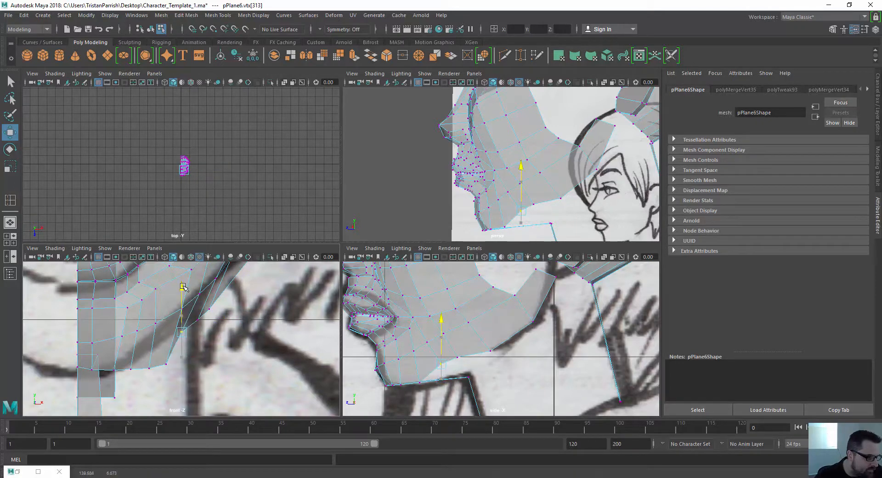
# - Move the remaining four bottom-edge vertices toward the chin onto the sketched jaw curve in the front view
pyautogui.click(166, 363)
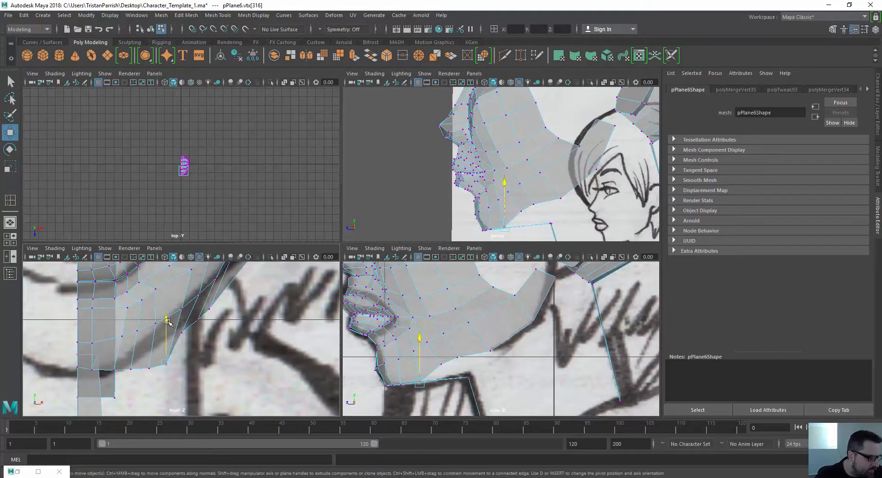
pyautogui.moveTo(166, 322); pyautogui.dragTo(168, 298)
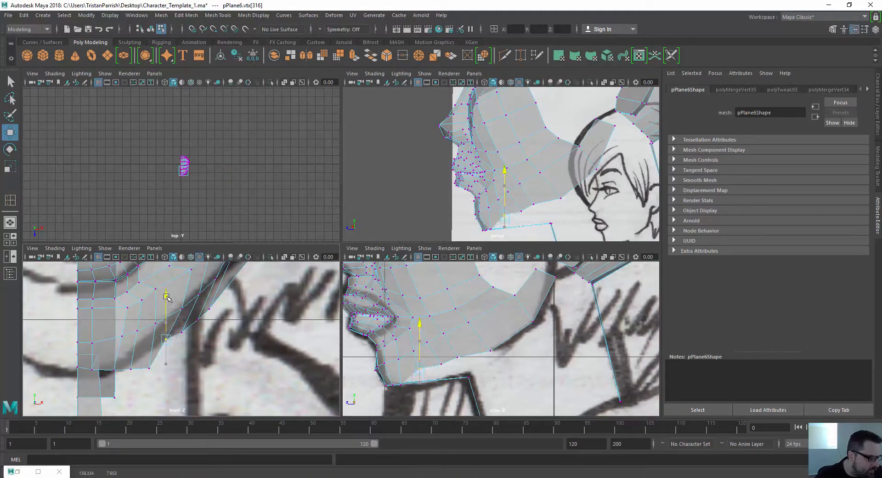
pyautogui.click(182, 330)
pyautogui.click(150, 368)
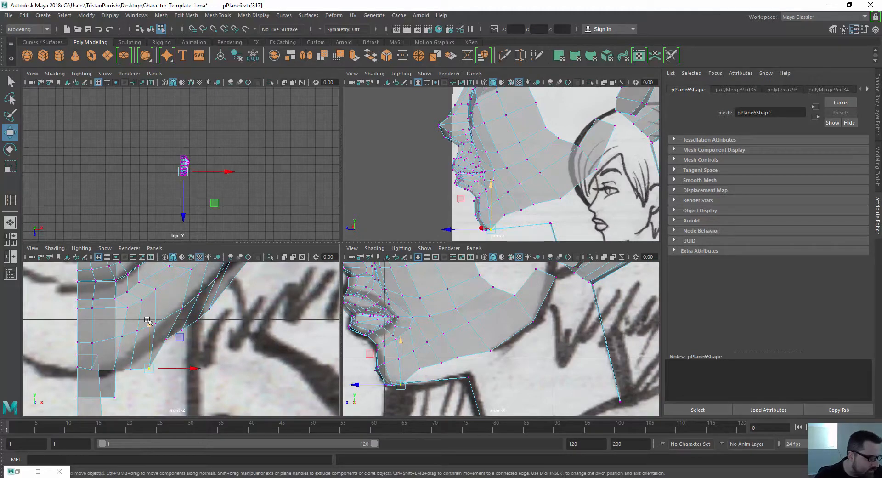
pyautogui.moveTo(149, 322)
pyautogui.mouseDown()
pyautogui.moveTo(151, 311)
pyautogui.moveTo(132, 318)
pyautogui.mouseUp()
pyautogui.click(131, 366)
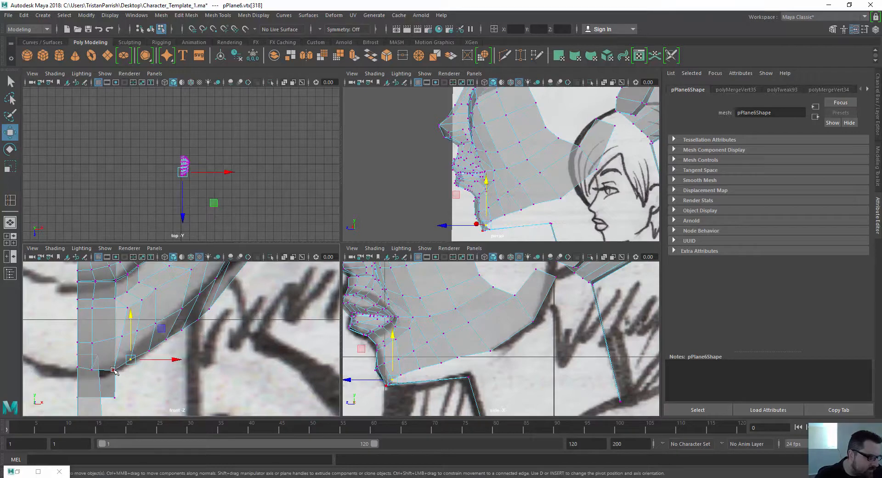
pyautogui.click(114, 370)
pyautogui.moveTo(112, 334); pyautogui.dragTo(112, 330)
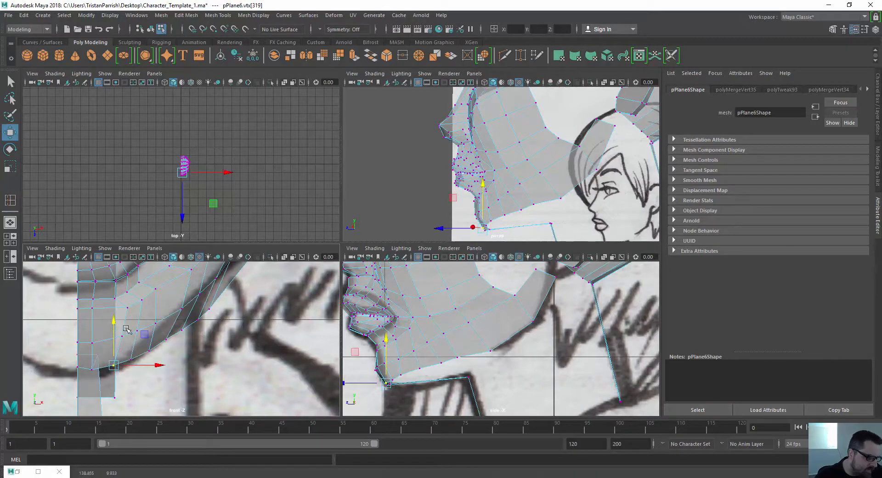
# - Nudge the rear jawline vertex upward in the side view to line up with the sketch
pyautogui.keyDown('alt'); pyautogui.moveTo(423, 383); pyautogui.dragTo(464, 364, button='middle'); pyautogui.keyUp('alt')
pyautogui.click(496, 346)
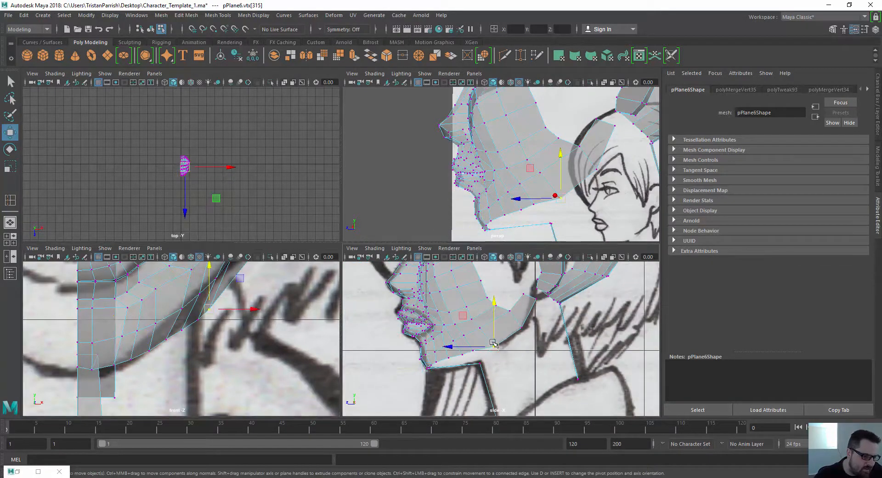
pyautogui.moveTo(493, 302); pyautogui.dragTo(493, 298)
pyautogui.scroll(5, 510, 317)
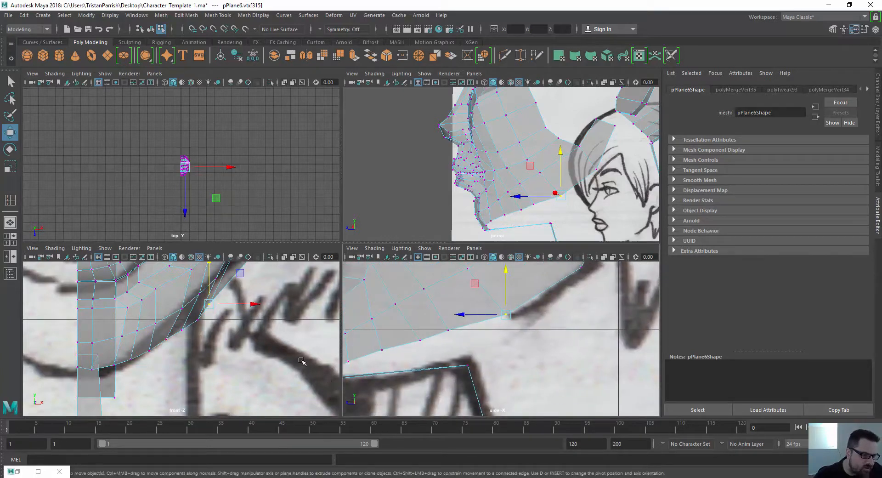
# - Raise the three rearmost bottom-edge jaw vertices further in the front view to smooth the jawline curve
pyautogui.scroll(-4, 159, 328)
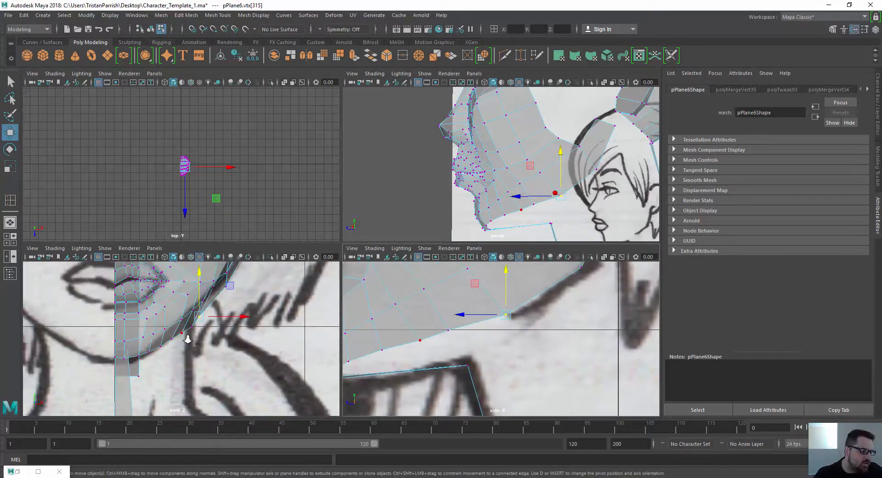
pyautogui.scroll(4, 185, 337)
pyautogui.click(197, 321)
pyautogui.moveTo(194, 282); pyautogui.dragTo(195, 267)
pyautogui.click(182, 324)
pyautogui.moveTo(182, 299); pyautogui.dragTo(181, 286)
pyautogui.click(205, 307)
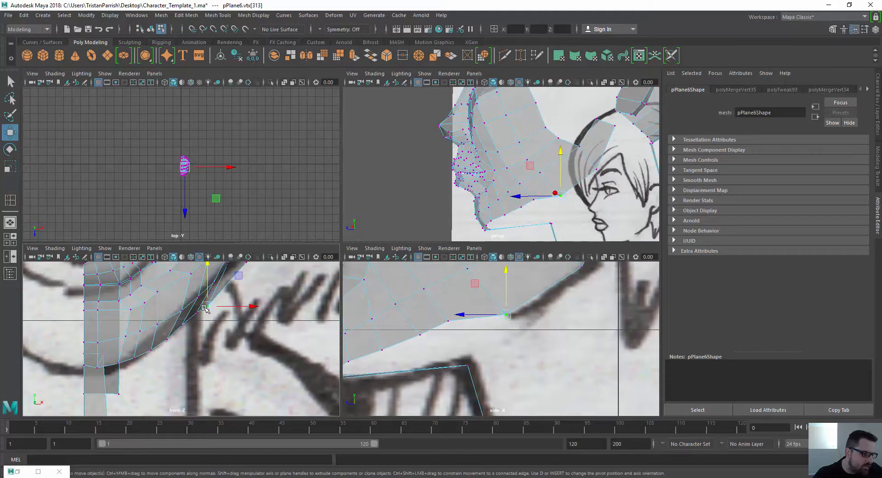
pyautogui.keyDown('alt'); pyautogui.moveTo(181, 306); pyautogui.dragTo(155, 322, button='middle'); pyautogui.keyUp('alt')
pyautogui.moveTo(180, 277); pyautogui.dragTo(179, 263)
# - In the perspective view, adjust a bottom jawline vertex and the vertex where the cheek border meets the rear jaw piece
pyautogui.scroll(-6, 425, 370)
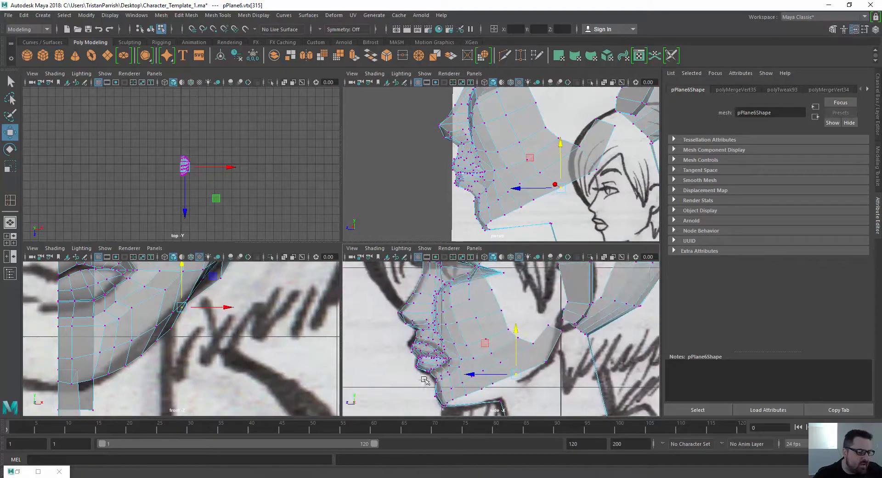
pyautogui.scroll(-5, 424, 377)
pyautogui.scroll(-4, 464, 197)
pyautogui.press('space')
pyautogui.keyDown('alt'); pyautogui.moveTo(452, 183); pyautogui.dragTo(350, 224); pyautogui.keyUp('alt')
pyautogui.moveTo(325, 237); pyautogui.dragTo(327, 238, button='middle')
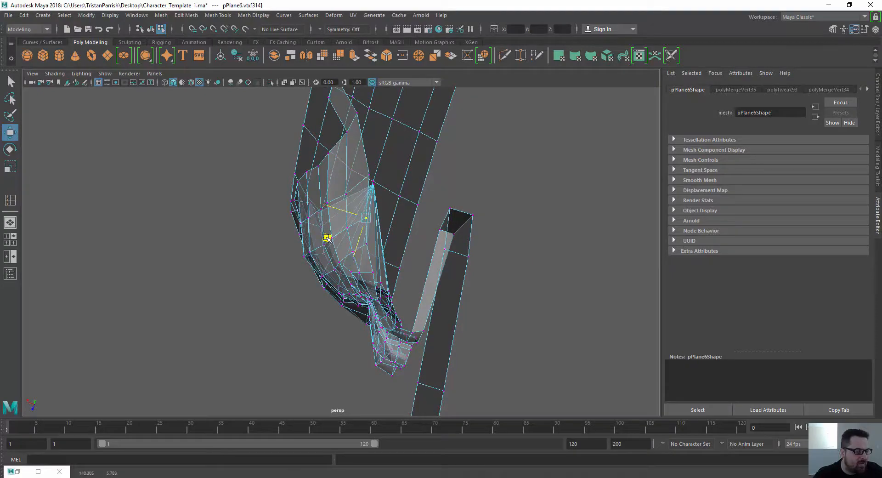
pyautogui.moveTo(327, 238)
pyautogui.keyDown('alt'); pyautogui.mouseDown()
pyautogui.moveTo(322, 248)
pyautogui.moveTo(413, 276)
pyautogui.moveTo(457, 278)
pyautogui.moveTo(349, 294)
pyautogui.moveTo(385, 226)
pyautogui.moveTo(263, 234)
pyautogui.moveTo(394, 201)
pyautogui.mouseUp(); pyautogui.keyUp('alt')
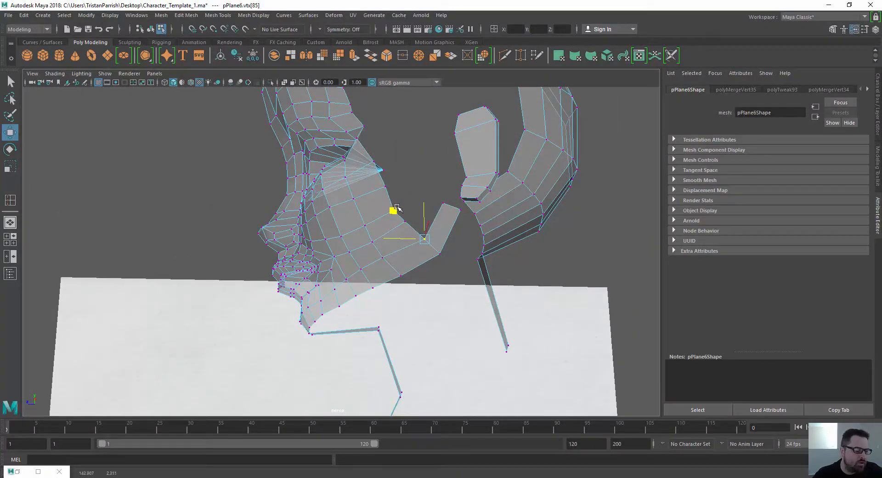
pyautogui.moveTo(397, 208)
pyautogui.keyDown('alt'); pyautogui.mouseDown()
pyautogui.moveTo(323, 195)
pyautogui.moveTo(331, 230)
pyautogui.moveTo(291, 250)
pyautogui.moveTo(374, 234)
pyautogui.moveTo(321, 136)
pyautogui.moveTo(321, 160)
pyautogui.mouseUp(); pyautogui.keyUp('alt')
pyautogui.keyDown('alt'); pyautogui.moveTo(176, 279); pyautogui.dragTo(364, 296); pyautogui.keyUp('alt')
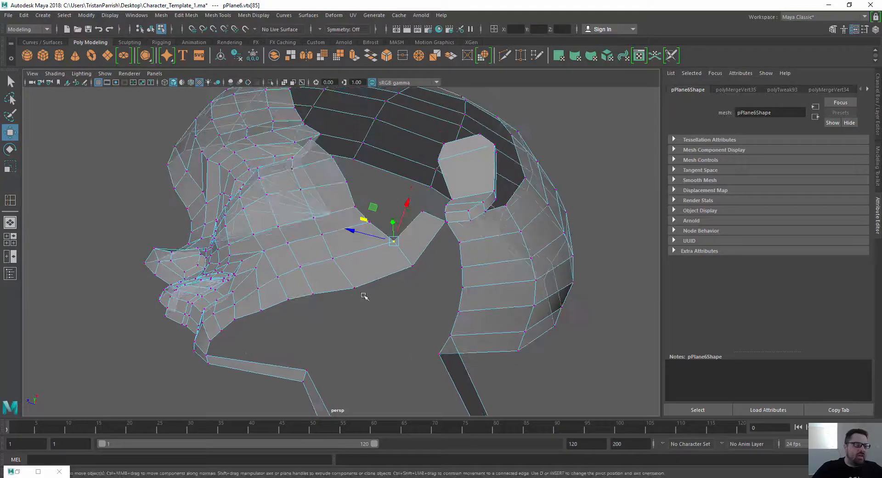
# - Select the jaw's bottom border edges from the rear jaw to the chin and extrude them inward as a strip under the jaw
pyautogui.moveTo(431, 222)
pyautogui.mouseDown(button='right')
pyautogui.moveTo(441, 203)
pyautogui.moveTo(431, 216)
pyautogui.mouseUp(button='right')
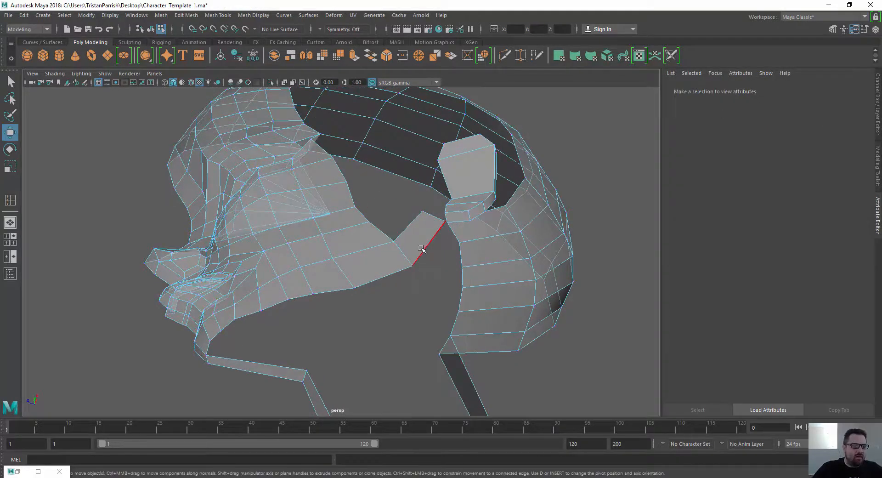
pyautogui.click(375, 285)
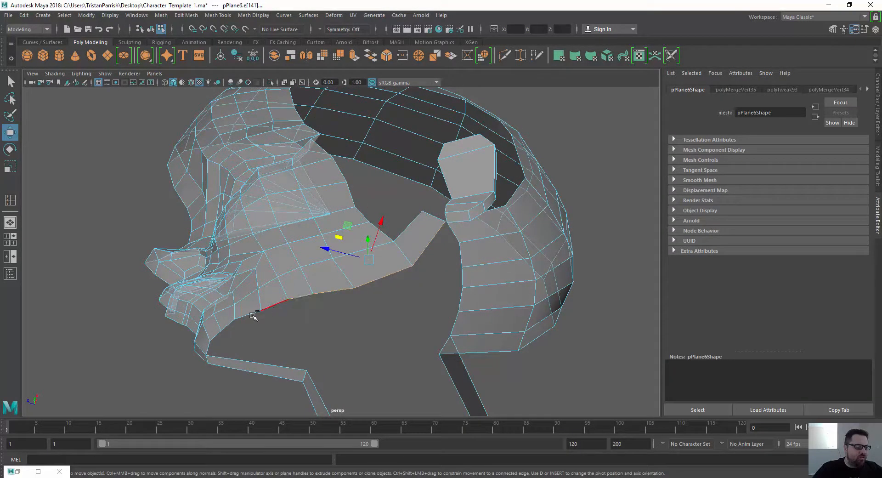
pyautogui.keyDown('alt'); pyautogui.moveTo(209, 341); pyautogui.dragTo(254, 270); pyautogui.keyUp('alt')
pyautogui.press('r')
pyautogui.keyDown('alt'); pyautogui.moveTo(264, 299); pyautogui.dragTo(377, 230); pyautogui.keyUp('alt')
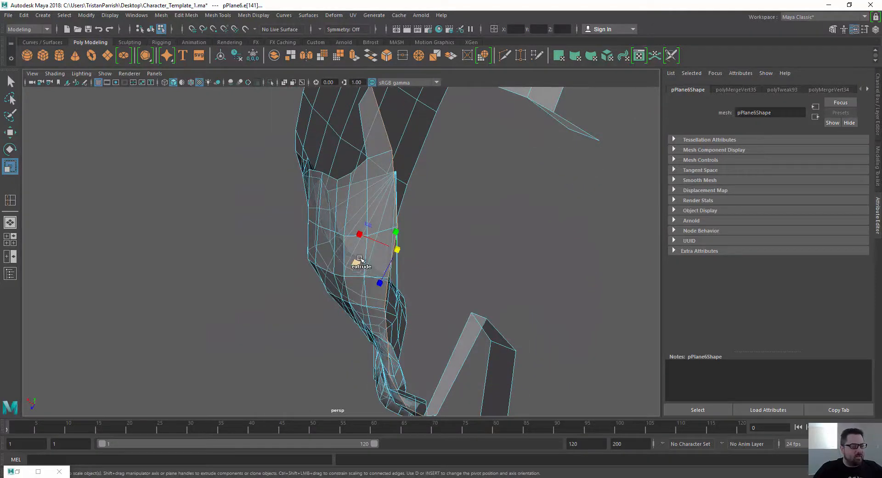
pyautogui.press('w')
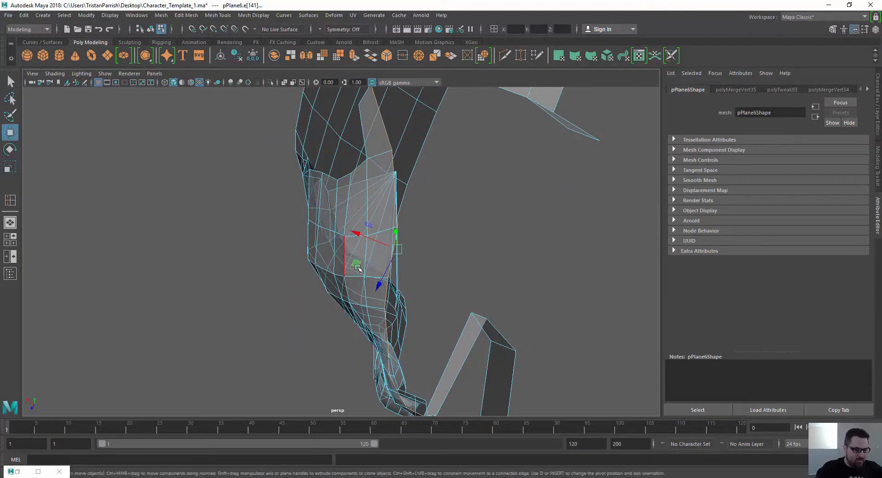
pyautogui.moveTo(360, 265)
pyautogui.keyDown('shift'); pyautogui.mouseDown()
pyautogui.moveTo(372, 252)
pyautogui.moveTo(446, 276)
pyautogui.moveTo(484, 305)
pyautogui.moveTo(399, 284)
pyautogui.moveTo(353, 288)
pyautogui.moveTo(411, 203)
pyautogui.moveTo(464, 205)
pyautogui.moveTo(370, 211)
pyautogui.moveTo(295, 285)
pyautogui.moveTo(265, 289)
pyautogui.moveTo(301, 321)
pyautogui.mouseUp(); pyautogui.keyUp('shift')
# - Reposition the extruded strip's vertices at the chin end and at the rear end below the ear
pyautogui.rightClick(311, 309)
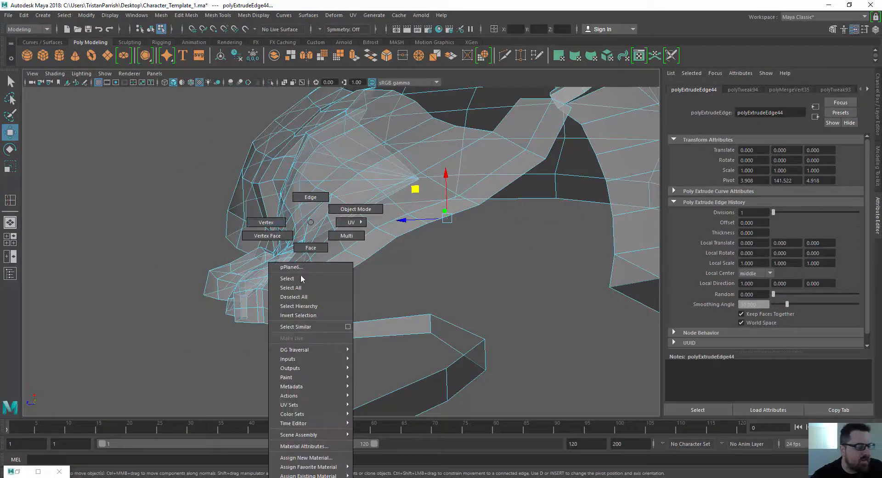
pyautogui.click(264, 222)
pyautogui.click(308, 314)
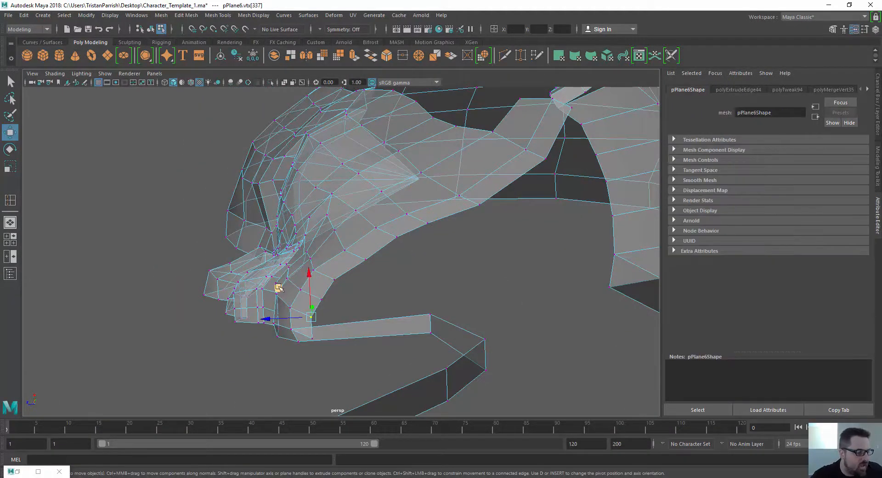
pyautogui.moveTo(278, 288); pyautogui.dragTo(444, 251)
pyautogui.click(314, 339)
pyautogui.click(489, 251)
pyautogui.click(524, 173)
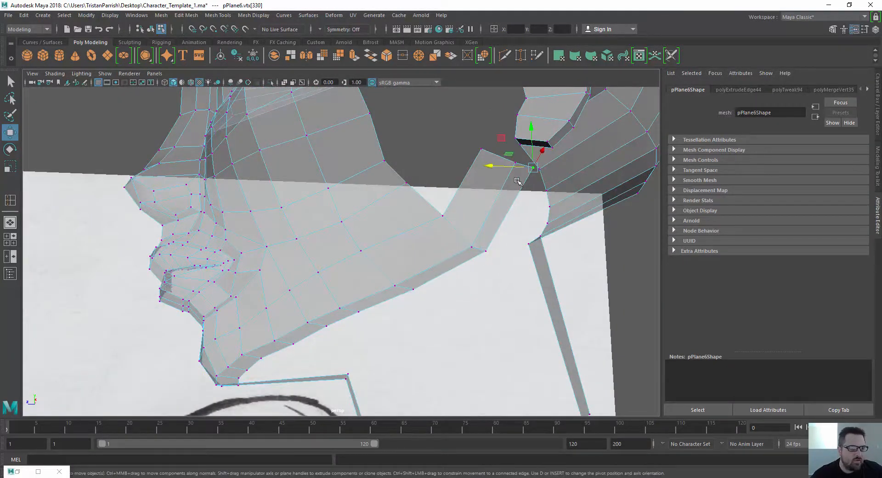
pyautogui.moveTo(504, 140); pyautogui.dragTo(497, 149)
# - Select the cheek's rear border edges from the jaw up toward the outer eye corner
pyautogui.keyDown('alt'); pyautogui.moveTo(431, 202); pyautogui.dragTo(368, 273); pyautogui.keyUp('alt')
pyautogui.scroll(-3, 397, 253)
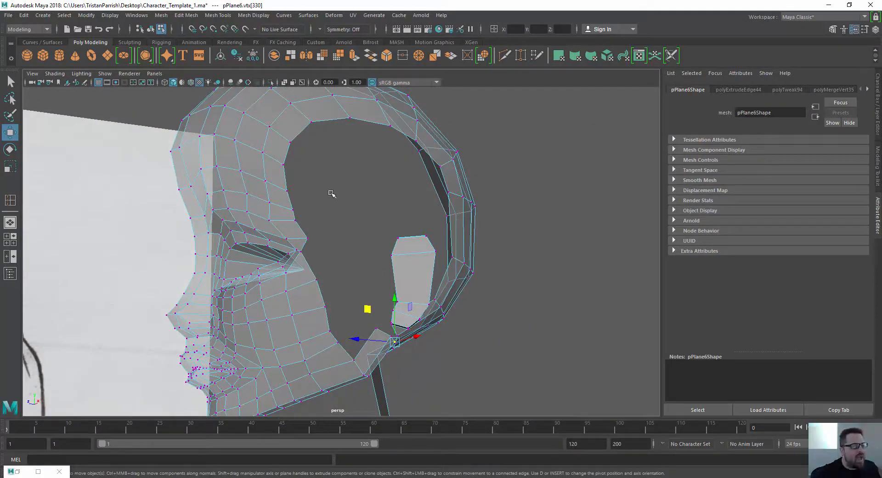
pyautogui.keyDown('alt'); pyautogui.moveTo(324, 225); pyautogui.dragTo(279, 197); pyautogui.keyUp('alt')
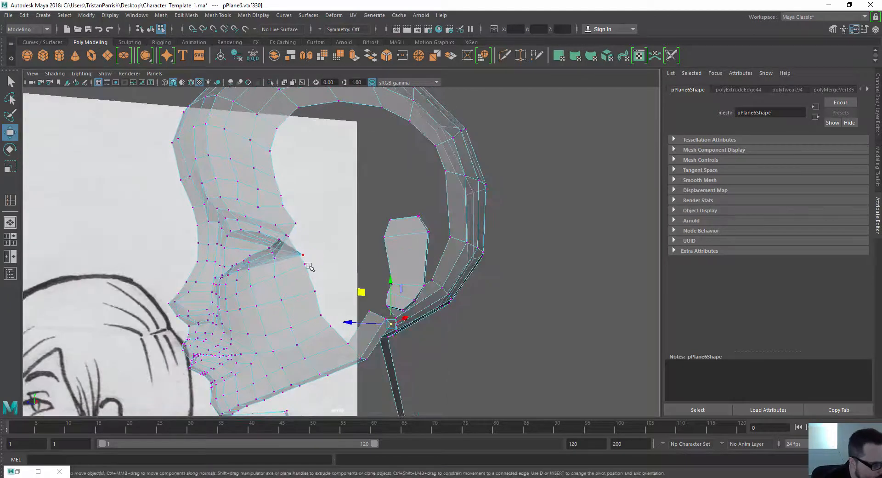
pyautogui.moveTo(338, 334); pyautogui.dragTo(332, 247, button='right')
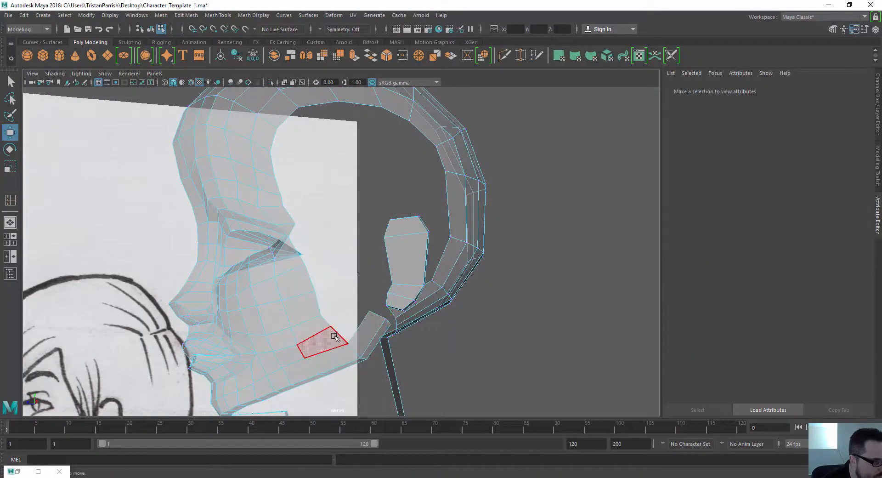
pyautogui.rightClick(335, 332)
pyautogui.moveTo(338, 334); pyautogui.dragTo(370, 209, button='right')
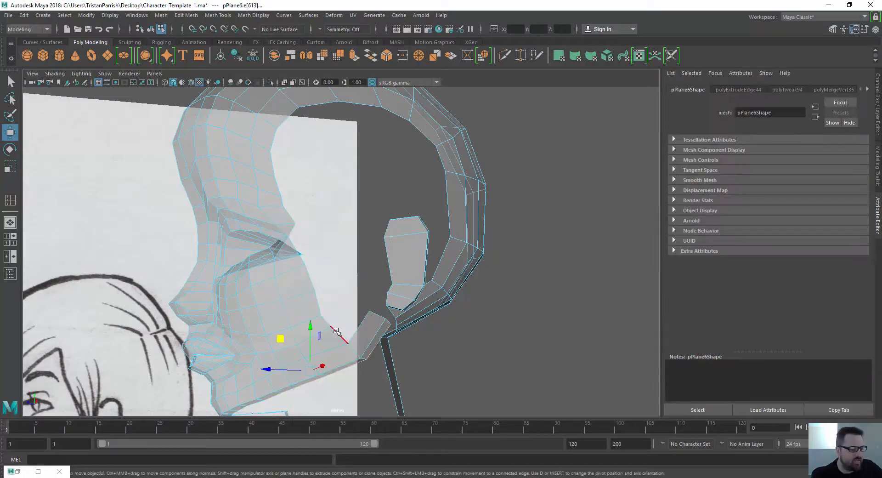
pyautogui.click(335, 331)
pyautogui.keyDown('shift'); pyautogui.click(324, 319); pyautogui.keyUp('shift')
pyautogui.keyDown('shift'); pyautogui.click(318, 299); pyautogui.keyUp('shift')
pyautogui.keyDown('shift'); pyautogui.click(305, 267); pyautogui.keyUp('shift')
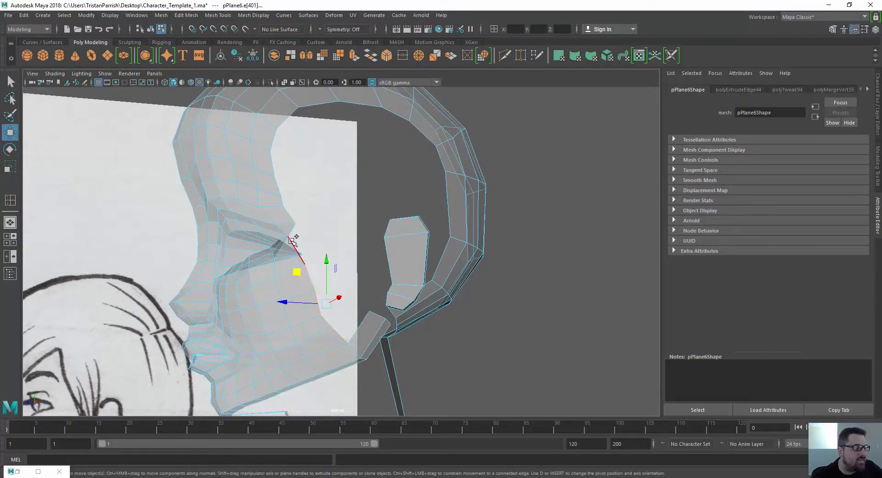
# - Extrude the border edges around the open hole in the side of the head and scale them inward to form a new face strip
pyautogui.keyDown('shift'); pyautogui.click(293, 239); pyautogui.keyUp('shift')
pyautogui.keyDown('shift'); pyautogui.click(282, 198); pyautogui.keyUp('shift')
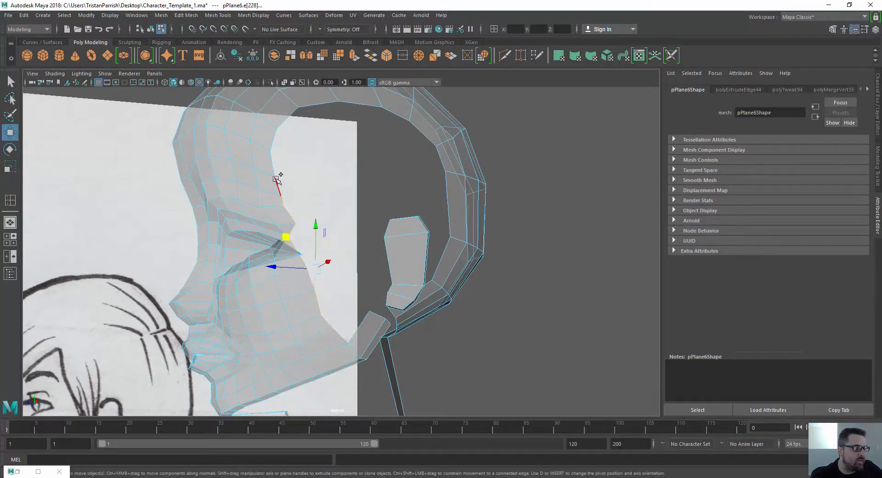
pyautogui.keyDown('shift'); pyautogui.click(278, 184); pyautogui.keyUp('shift')
pyautogui.keyDown('shift'); pyautogui.click(274, 159); pyautogui.keyUp('shift')
pyautogui.keyDown('shift'); pyautogui.click(275, 135); pyautogui.keyUp('shift')
pyautogui.keyDown('shift'); pyautogui.click(297, 111); pyautogui.keyUp('shift')
pyautogui.keyDown('shift'); pyautogui.click(350, 102); pyautogui.keyUp('shift')
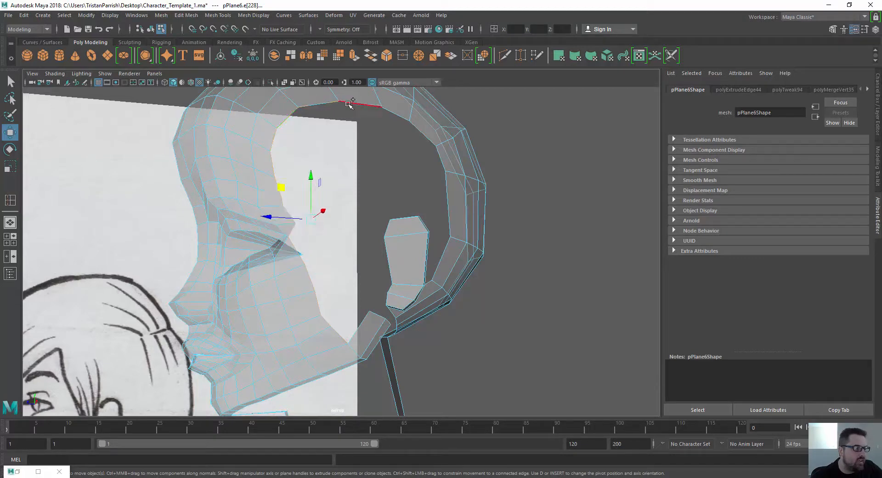
pyautogui.keyDown('shift'); pyautogui.click(376, 105); pyautogui.keyUp('shift')
pyautogui.keyDown('shift'); pyautogui.click(403, 115); pyautogui.keyUp('shift')
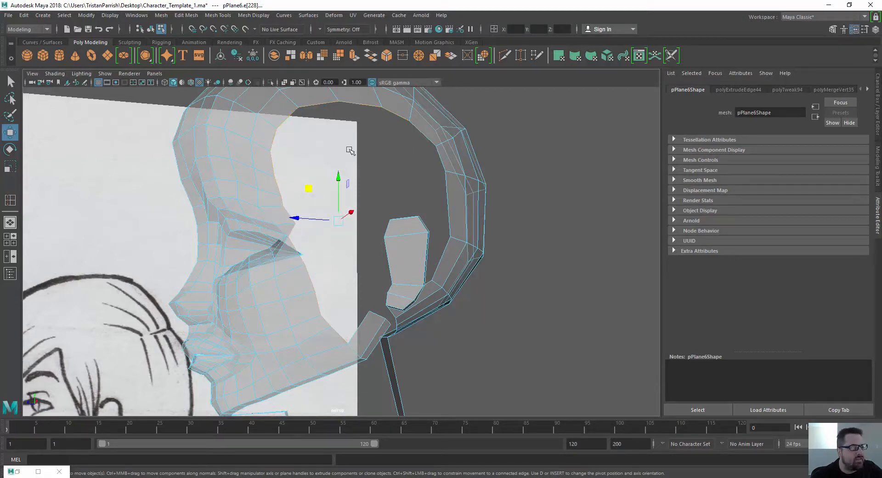
pyautogui.keyDown('alt'); pyautogui.moveTo(411, 135); pyautogui.dragTo(410, 199); pyautogui.keyUp('alt')
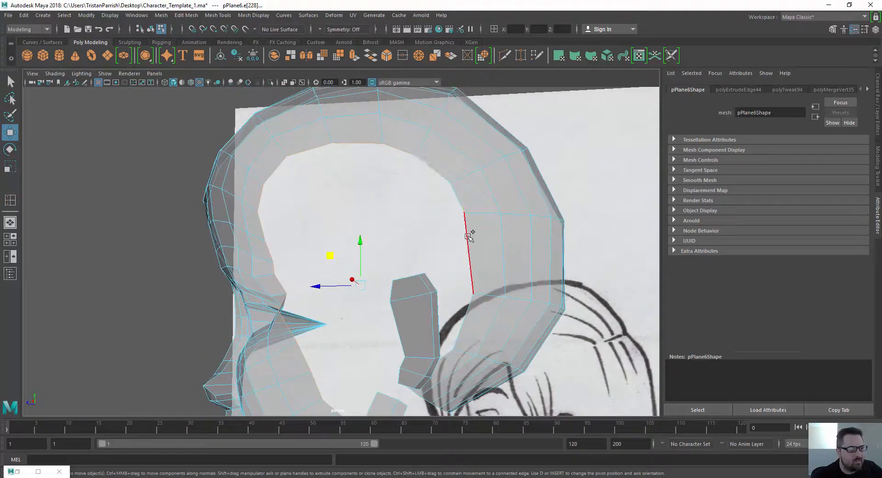
pyautogui.keyDown('alt'); pyautogui.moveTo(434, 322); pyautogui.dragTo(353, 228); pyautogui.keyUp('alt')
pyautogui.press('r')
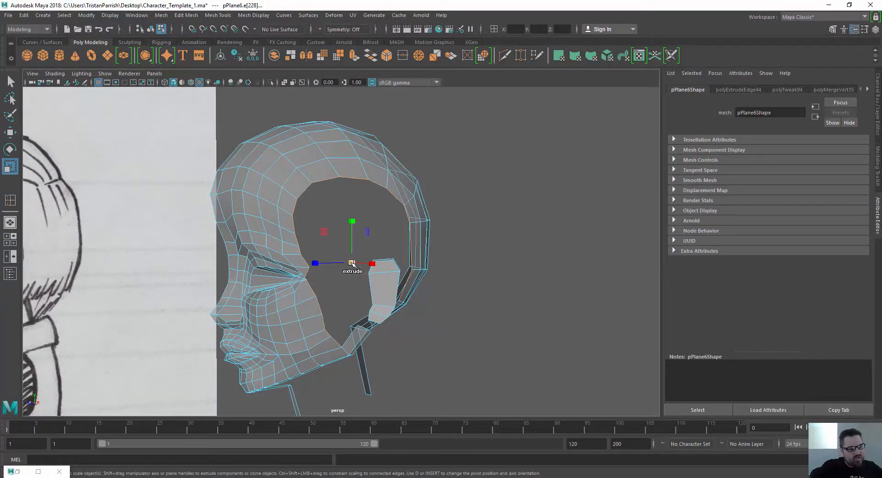
pyautogui.keyDown('shift'); pyautogui.moveTo(352, 263); pyautogui.dragTo(320, 308); pyautogui.keyUp('shift')
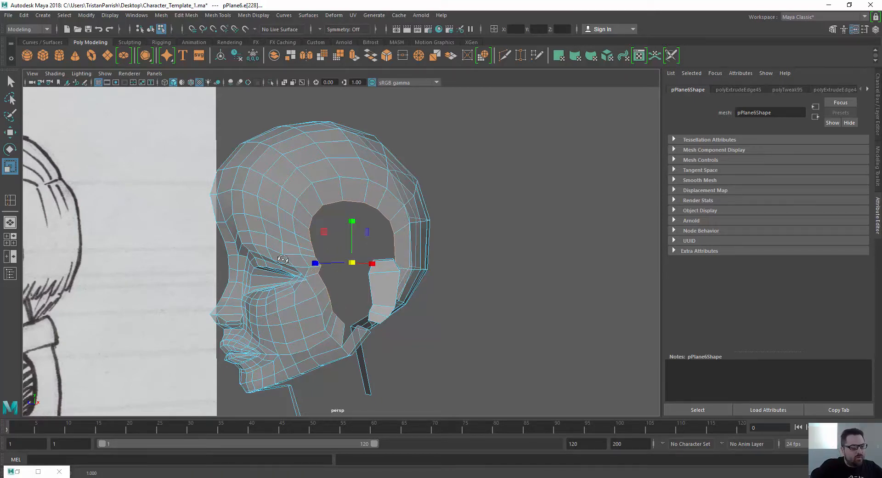
# - Move the extruded edge loop outward and backward so the new strip follows the curvature of the head
pyautogui.keyDown('alt'); pyautogui.moveTo(282, 260); pyautogui.dragTo(311, 275); pyautogui.keyUp('alt')
pyautogui.press('w')
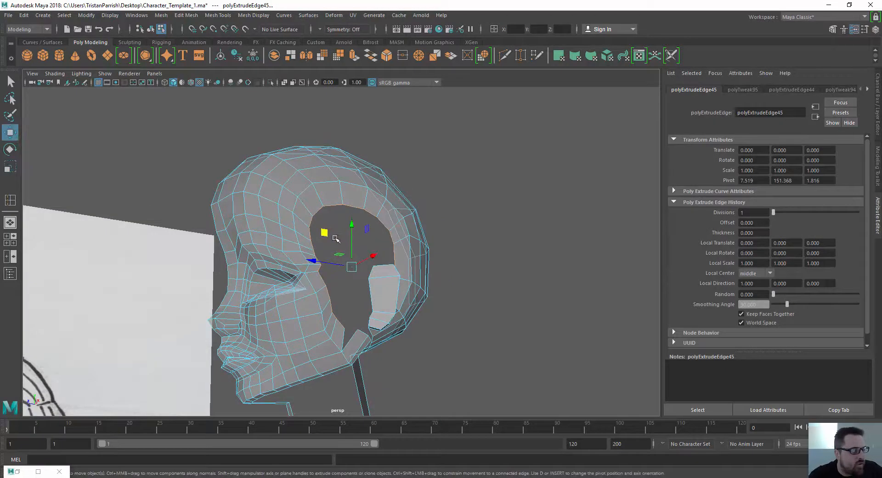
pyautogui.click(329, 245)
pyautogui.hotkey('ctrl', 'z')
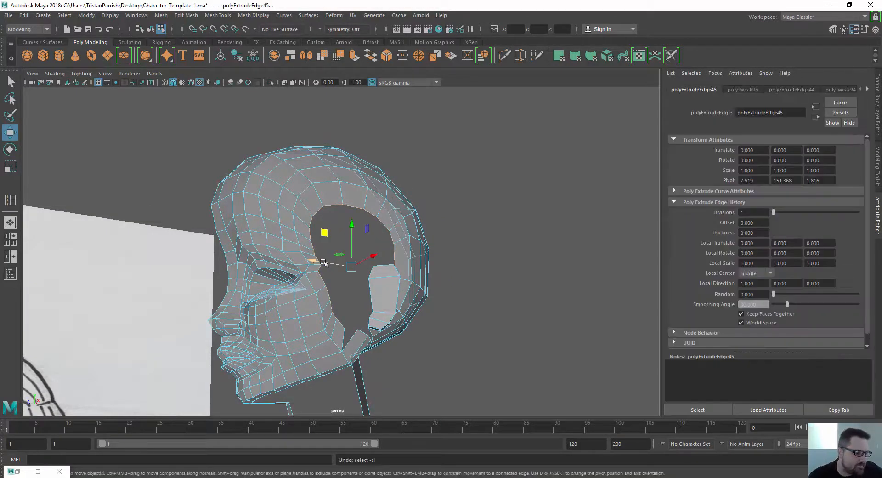
pyautogui.moveTo(327, 235); pyautogui.dragTo(356, 229)
pyautogui.press('r')
pyautogui.press('w')
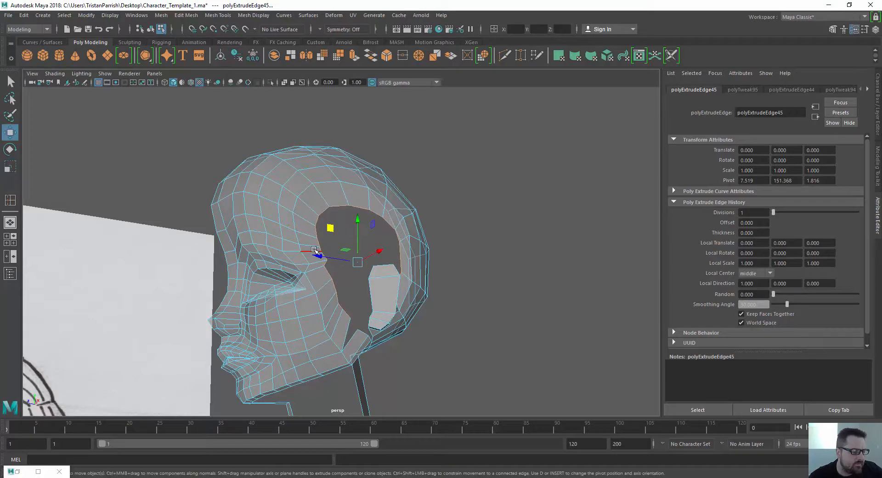
pyautogui.moveTo(318, 256); pyautogui.dragTo(336, 220)
# - In vertex mode, move the protruding border vertex behind the eye corner along the depth axis to straighten the opening's front edge
pyautogui.scroll(6, 322, 258)
pyautogui.keyDown('alt'); pyautogui.moveTo(335, 220); pyautogui.dragTo(336, 191, button='middle'); pyautogui.keyUp('alt')
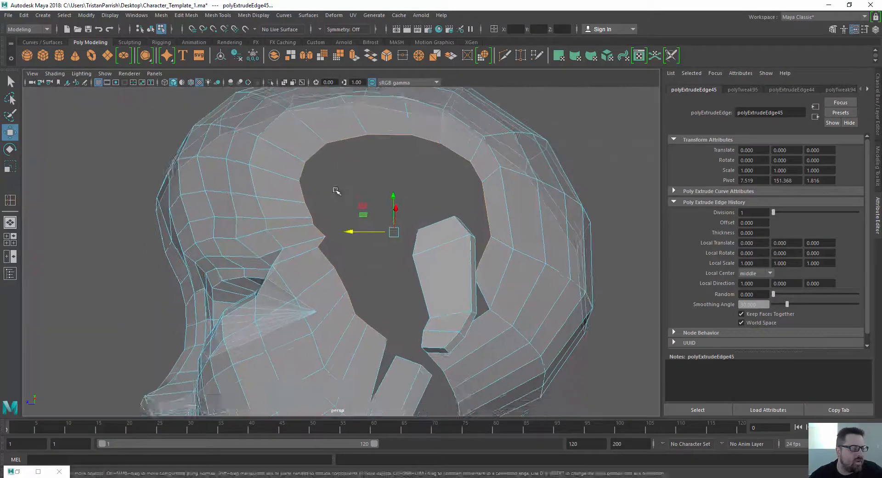
pyautogui.keyDown('alt'); pyautogui.moveTo(337, 191); pyautogui.dragTo(305, 226, button='right'); pyautogui.keyUp('alt')
pyautogui.keyDown('alt'); pyautogui.moveTo(305, 227); pyautogui.dragTo(315, 245); pyautogui.keyUp('alt')
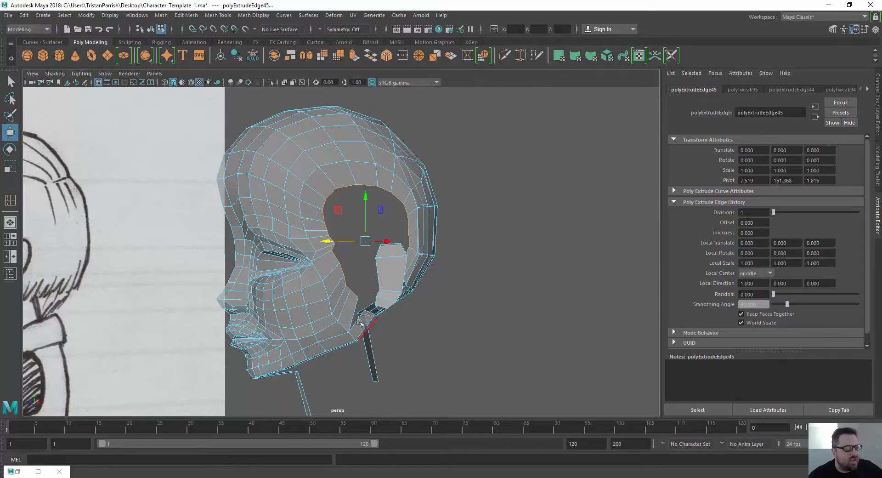
pyautogui.keyDown('alt'); pyautogui.moveTo(360, 321); pyautogui.dragTo(416, 233); pyautogui.keyUp('alt')
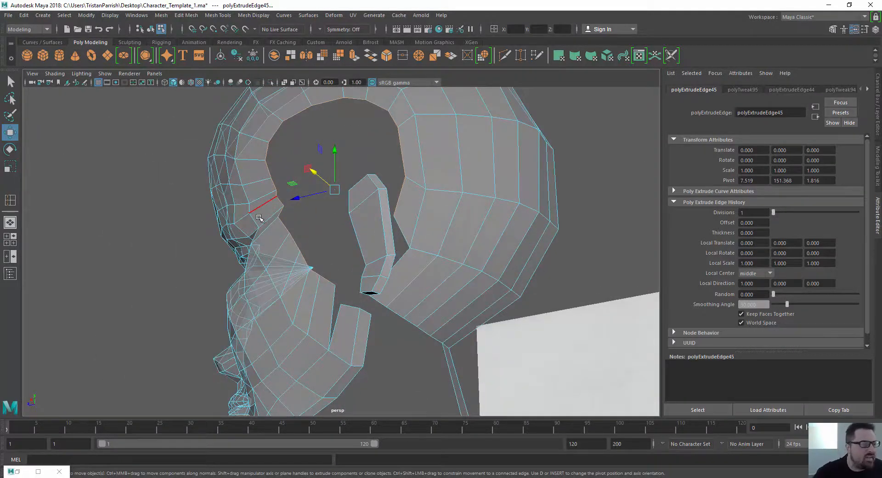
pyautogui.keyDown('alt'); pyautogui.moveTo(259, 217); pyautogui.dragTo(290, 202); pyautogui.keyUp('alt')
pyautogui.moveTo(290, 206); pyautogui.dragTo(234, 200, button='right')
pyautogui.moveTo(311, 209); pyautogui.dragTo(259, 202)
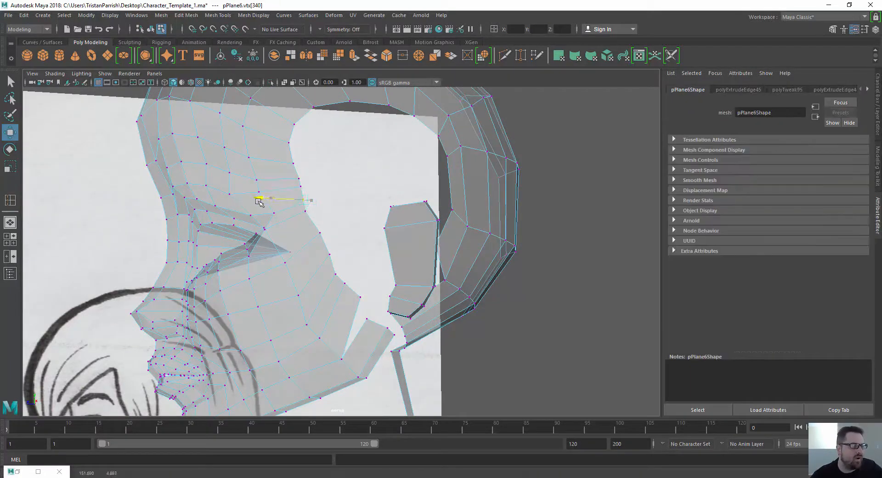
# - Close the wedge-shaped gap at the back of the jaw by merging its two upper vertices to their center
pyautogui.keyDown('alt'); pyautogui.moveTo(365, 238); pyautogui.dragTo(374, 191); pyautogui.keyUp('alt')
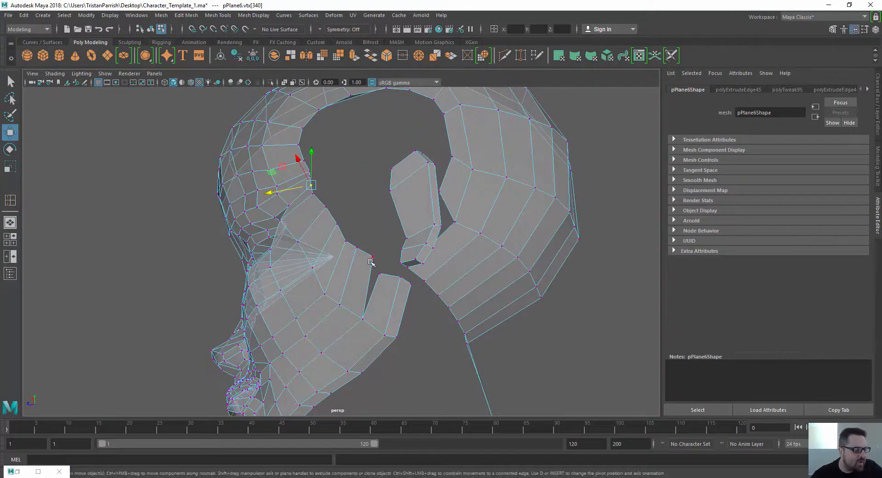
pyautogui.moveTo(386, 283); pyautogui.dragTo(386, 283)
pyautogui.click(218, 15)
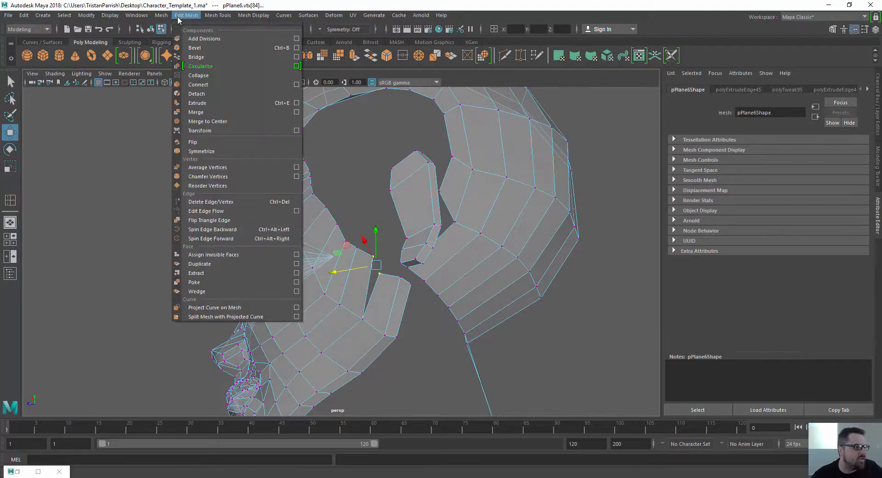
pyautogui.moveTo(186, 15)
pyautogui.click(198, 121)
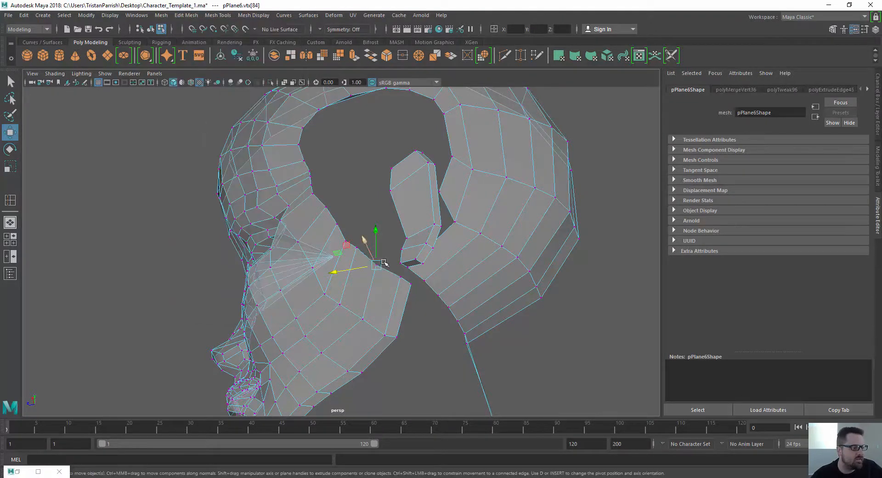
# - Reposition the vertices along the front border of the side opening, from cheek to temple, to form a smooth, evenly spaced curve
pyautogui.moveTo(384, 262)
pyautogui.keyDown('alt'); pyautogui.mouseDown()
pyautogui.moveTo(372, 275)
pyautogui.moveTo(366, 262)
pyautogui.moveTo(386, 244)
pyautogui.moveTo(420, 179)
pyautogui.moveTo(345, 252)
pyautogui.moveTo(368, 246)
pyautogui.moveTo(361, 260)
pyautogui.moveTo(343, 235)
pyautogui.mouseUp(); pyautogui.keyUp('alt')
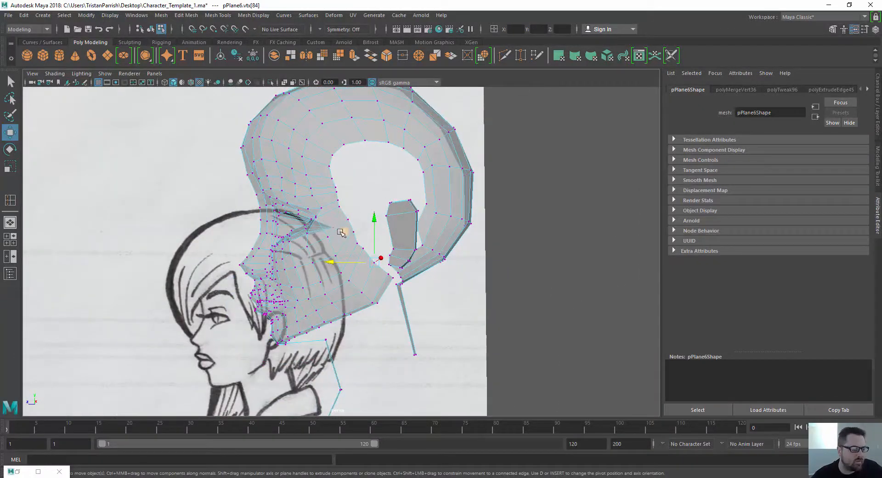
pyautogui.click(363, 249)
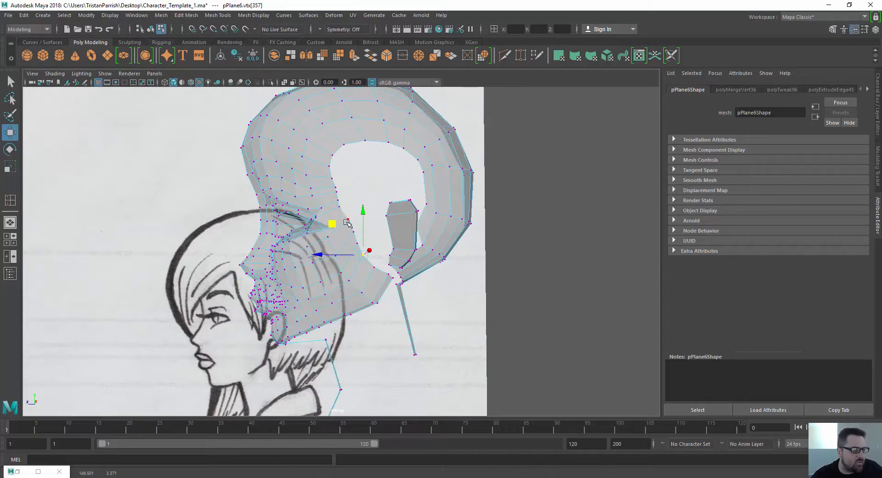
pyautogui.moveTo(323, 204); pyautogui.dragTo(329, 214)
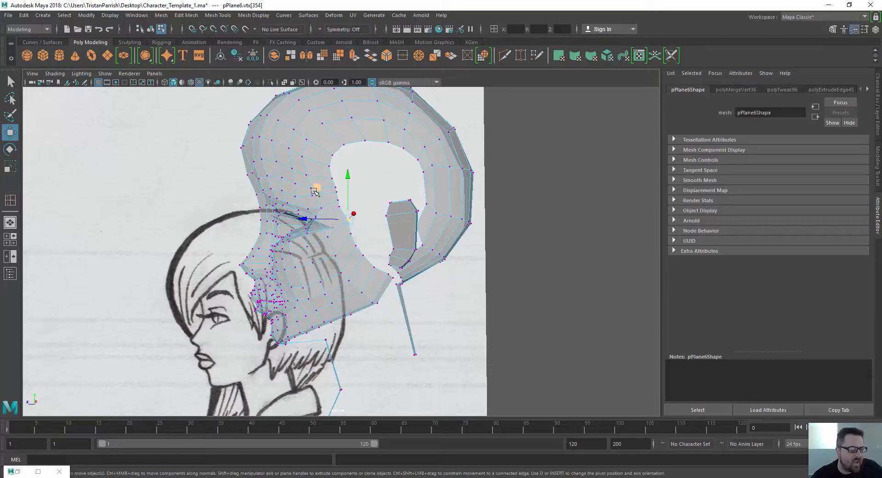
pyautogui.moveTo(315, 190); pyautogui.dragTo(312, 191)
pyautogui.scroll(5, 326, 200)
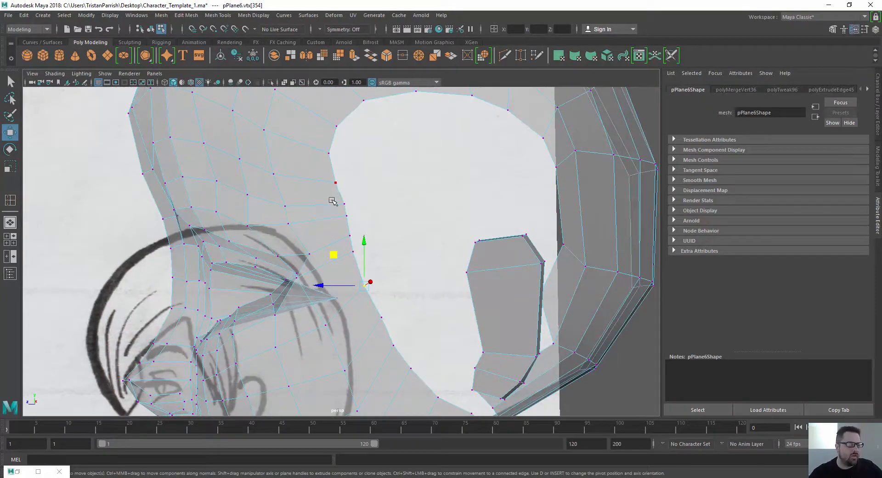
pyautogui.keyDown('alt'); pyautogui.moveTo(332, 201); pyautogui.dragTo(339, 203); pyautogui.keyUp('alt')
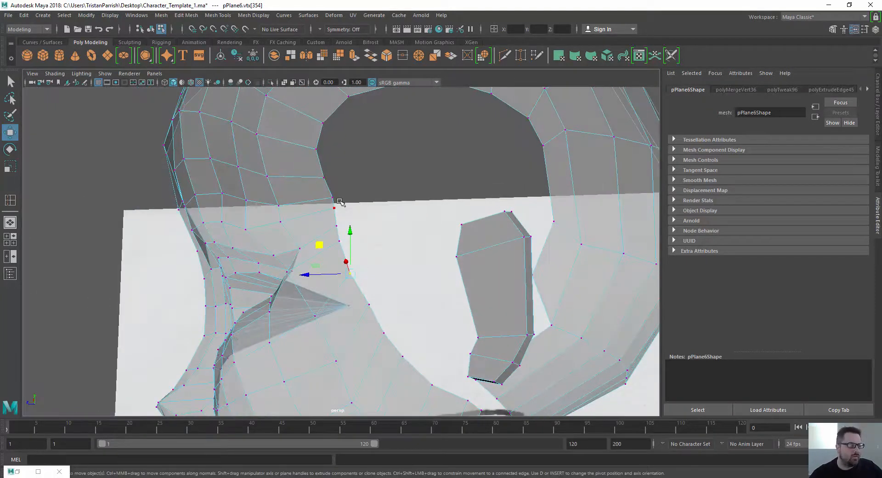
pyautogui.click(391, 205)
pyautogui.click(319, 200)
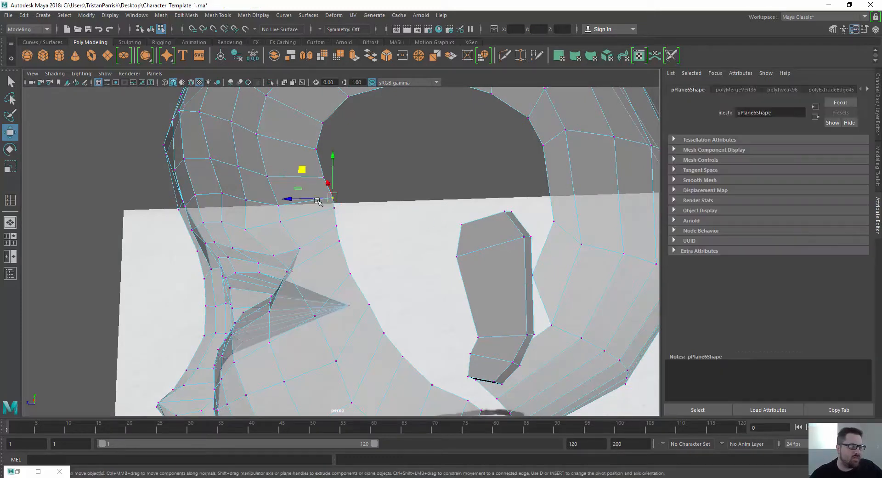
pyautogui.moveTo(303, 171); pyautogui.dragTo(340, 239)
# - Examine the temple mesh and the gap between the jaw, the ear piece and the back of the head from several angles
pyautogui.moveTo(357, 242)
pyautogui.keyDown('alt'); pyautogui.mouseDown()
pyautogui.moveTo(327, 228)
pyautogui.moveTo(324, 238)
pyautogui.moveTo(371, 260)
pyautogui.moveTo(241, 287)
pyautogui.moveTo(270, 281)
pyautogui.moveTo(306, 240)
pyautogui.mouseUp(); pyautogui.keyUp('alt')
pyautogui.keyDown('alt'); pyautogui.moveTo(370, 242); pyautogui.dragTo(282, 294); pyautogui.keyUp('alt')
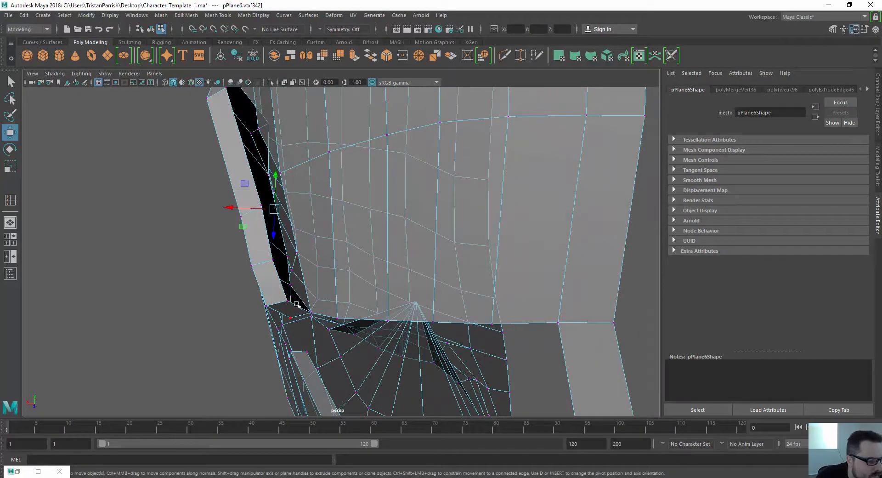
pyautogui.moveTo(296, 222); pyautogui.dragTo(308, 197, button='right')
pyautogui.moveTo(308, 196)
pyautogui.keyDown('alt'); pyautogui.mouseDown()
pyautogui.moveTo(275, 278)
pyautogui.moveTo(402, 277)
pyautogui.moveTo(387, 199)
pyautogui.moveTo(323, 200)
pyautogui.moveTo(346, 197)
pyautogui.moveTo(341, 211)
pyautogui.moveTo(303, 187)
pyautogui.mouseUp(); pyautogui.keyUp('alt')
pyautogui.scroll(4, 360, 242)
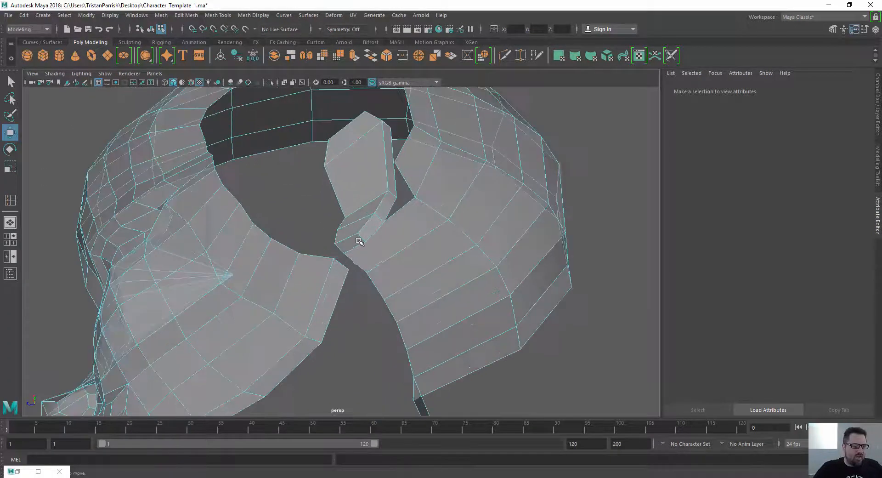
pyautogui.keyDown('alt'); pyautogui.moveTo(360, 242); pyautogui.dragTo(347, 262); pyautogui.keyUp('alt')
pyautogui.scroll(3, 367, 256)
pyautogui.scroll(6, 349, 265)
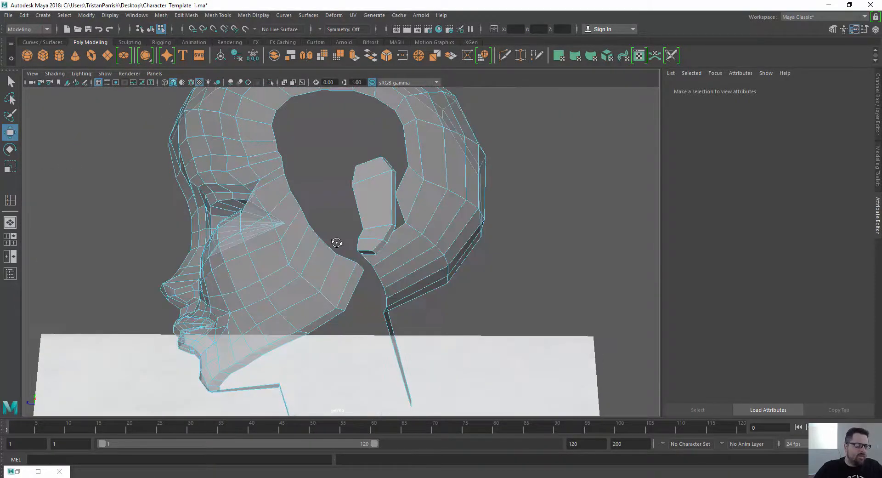
pyautogui.scroll(-5, 349, 269)
pyautogui.scroll(5, 349, 269)
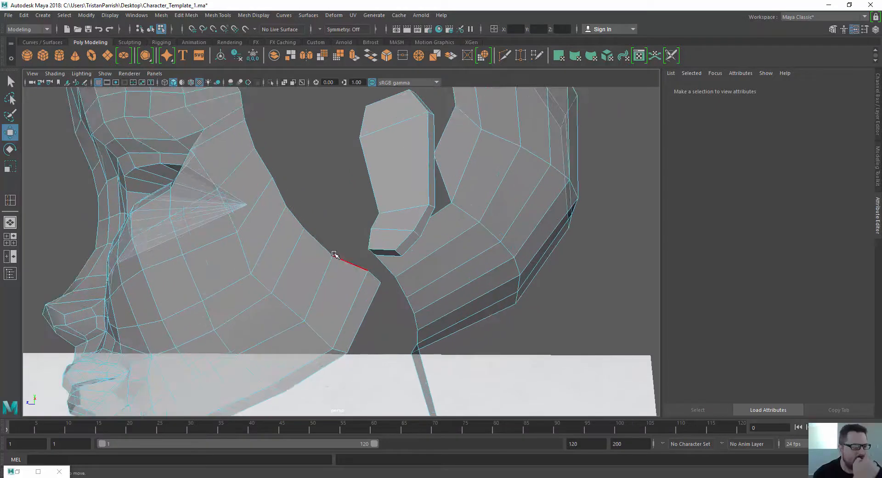
pyautogui.scroll(-5, 335, 254)
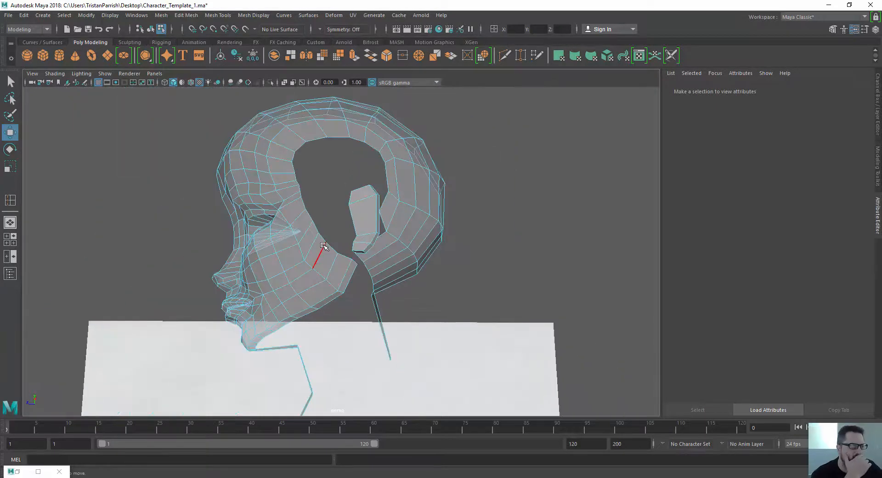
pyautogui.scroll(3, 323, 246)
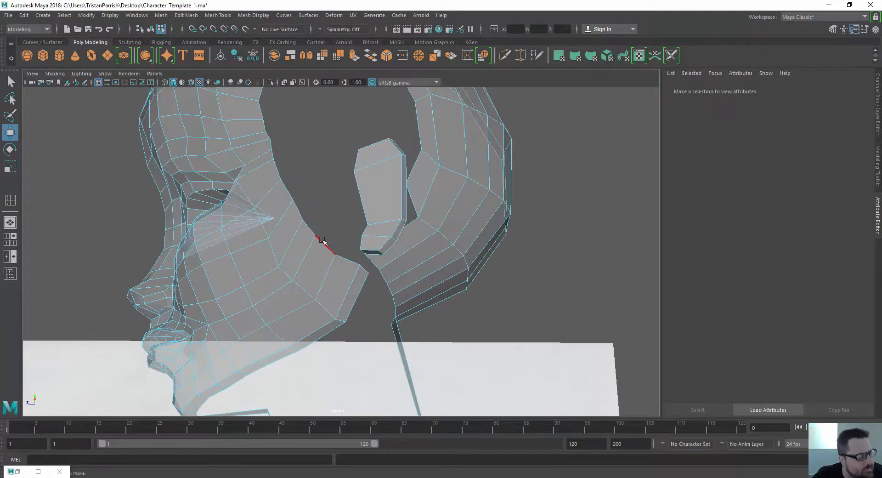
pyautogui.scroll(5, 322, 240)
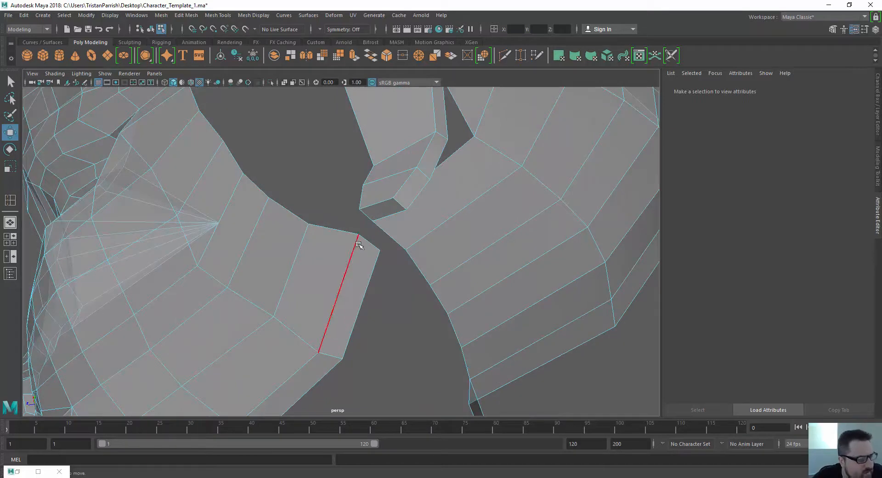
pyautogui.scroll(-5, 253, 168)
pyautogui.keyDown('alt'); pyautogui.moveTo(244, 159); pyautogui.dragTo(282, 234, button='middle'); pyautogui.keyUp('alt')
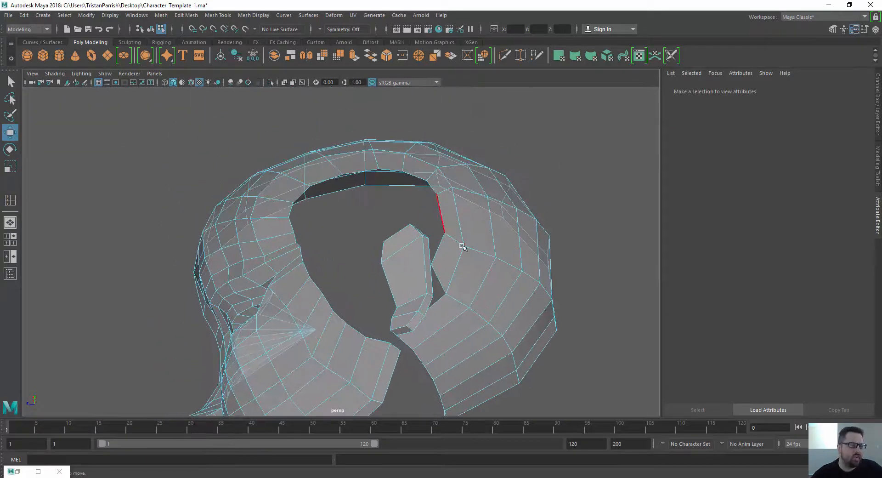
# - Target-weld the two upper vertices at the back of the jaw to the two vertices at the ear piece's lower end
pyautogui.moveTo(404, 296)
pyautogui.keyDown('alt'); pyautogui.mouseDown()
pyautogui.moveTo(374, 331)
pyautogui.moveTo(330, 309)
pyautogui.moveTo(379, 197)
pyautogui.moveTo(411, 230)
pyautogui.moveTo(380, 256)
pyautogui.moveTo(317, 214)
pyautogui.moveTo(350, 227)
pyautogui.moveTo(327, 195)
pyautogui.moveTo(370, 202)
pyautogui.mouseUp(); pyautogui.keyUp('alt')
pyautogui.click(247, 17)
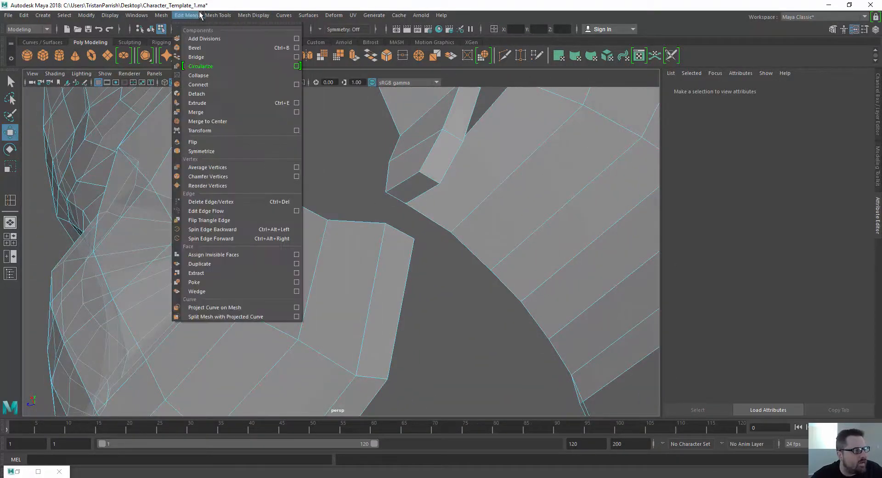
pyautogui.moveTo(218, 15)
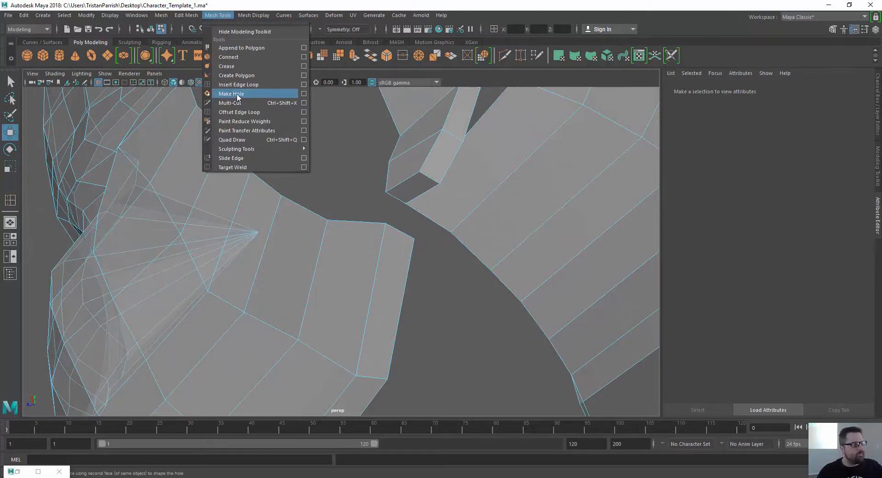
pyautogui.click(232, 168)
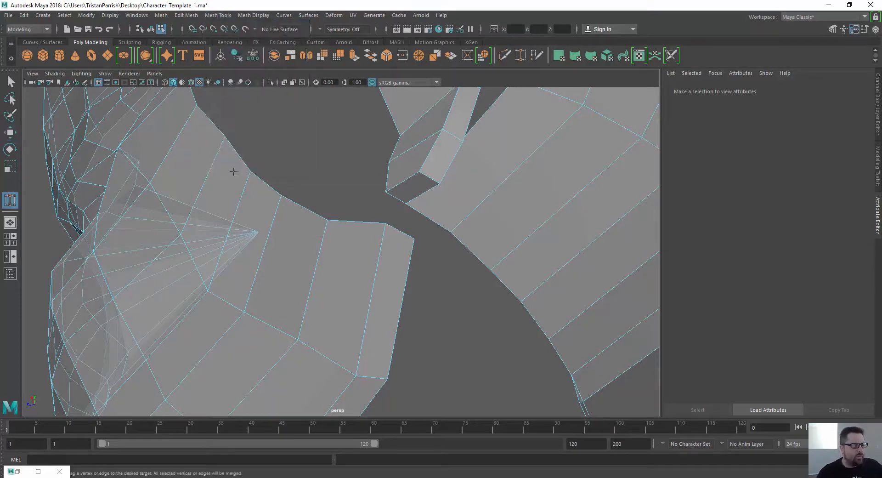
pyautogui.moveTo(408, 235); pyautogui.dragTo(362, 220, button='right')
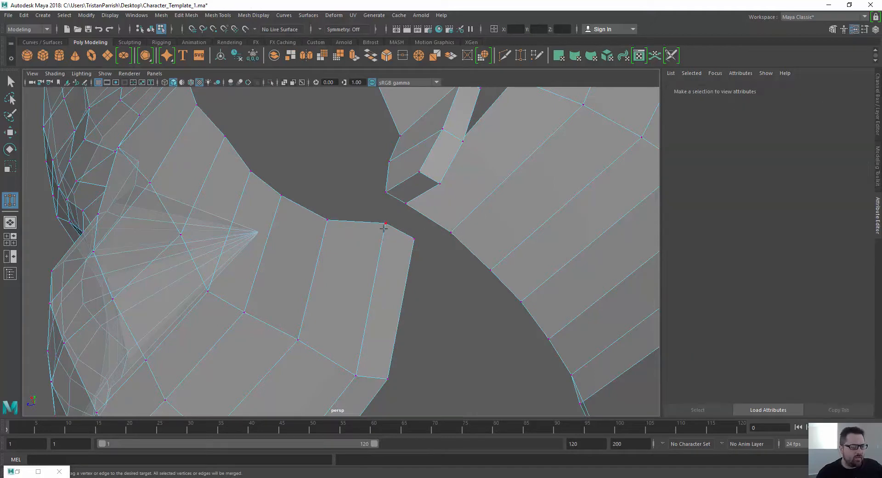
pyautogui.moveTo(385, 192); pyautogui.dragTo(385, 192)
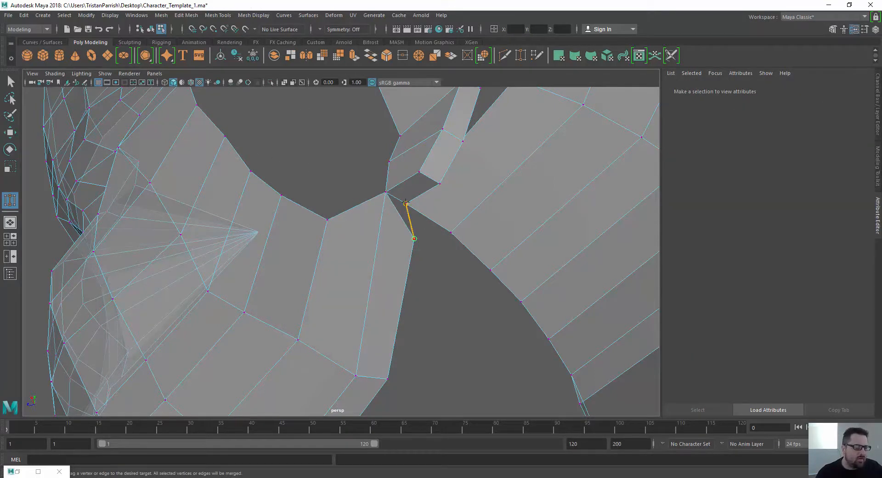
pyautogui.moveTo(406, 202); pyautogui.dragTo(405, 202)
# - Weld the next two jaw border vertices to the next two vertices up the ear piece's front edge
pyautogui.scroll(-3, 301, 199)
pyautogui.moveTo(330, 166)
pyautogui.keyDown('alt'); pyautogui.mouseDown()
pyautogui.moveTo(364, 193)
pyautogui.moveTo(335, 203)
pyautogui.moveTo(335, 218)
pyautogui.moveTo(360, 196)
pyautogui.moveTo(352, 310)
pyautogui.mouseUp(); pyautogui.keyUp('alt')
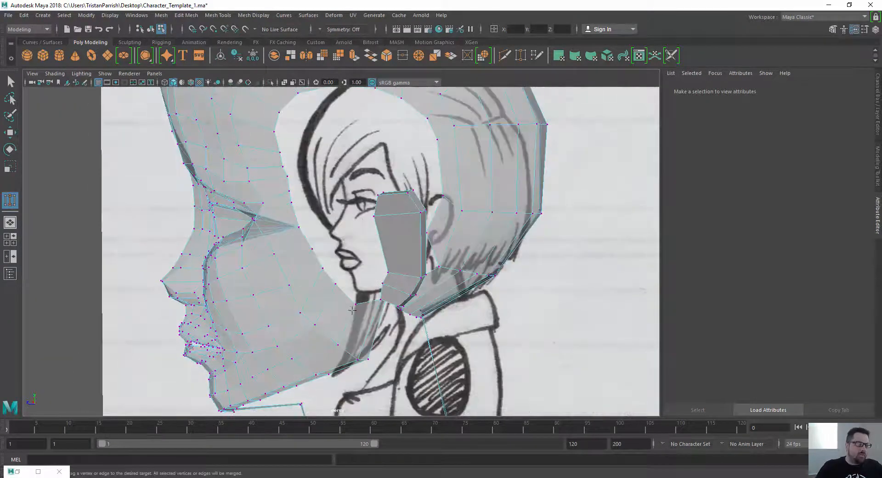
pyautogui.scroll(3, 352, 302)
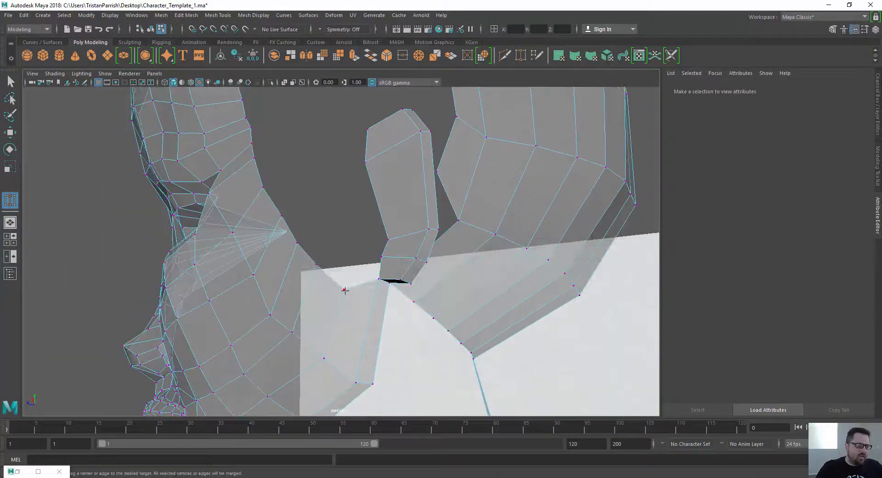
pyautogui.moveTo(376, 255); pyautogui.dragTo(370, 240)
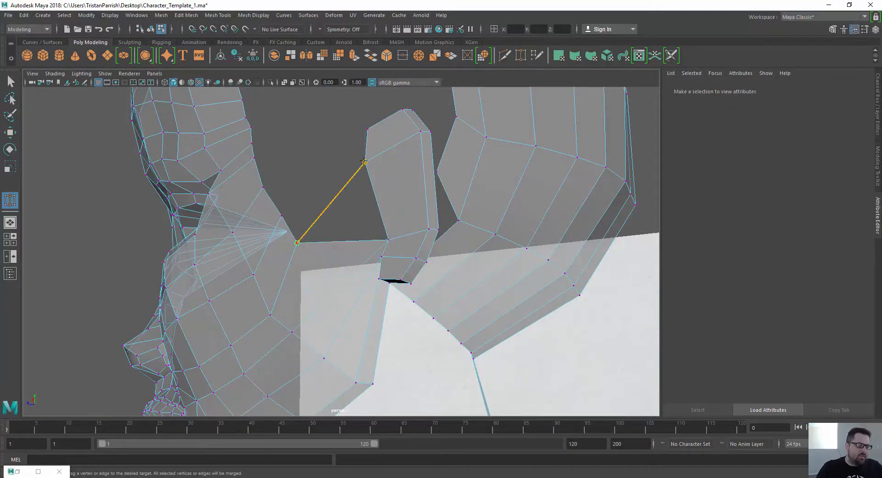
# - Try to weld the next cheek border vertex to the ear piece's upper front vertex, and undo the weld
pyautogui.moveTo(364, 162); pyautogui.dragTo(384, 200)
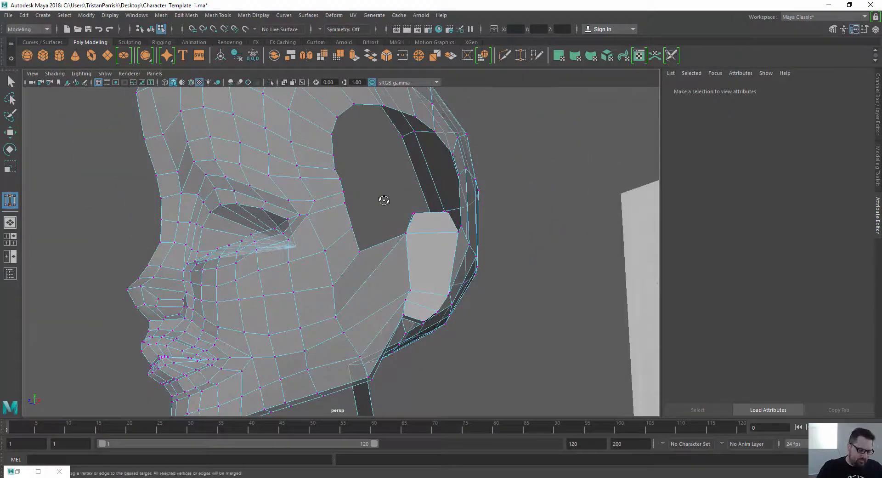
pyautogui.hotkey('ctrl', 'z')
pyautogui.scroll(2, 382, 264)
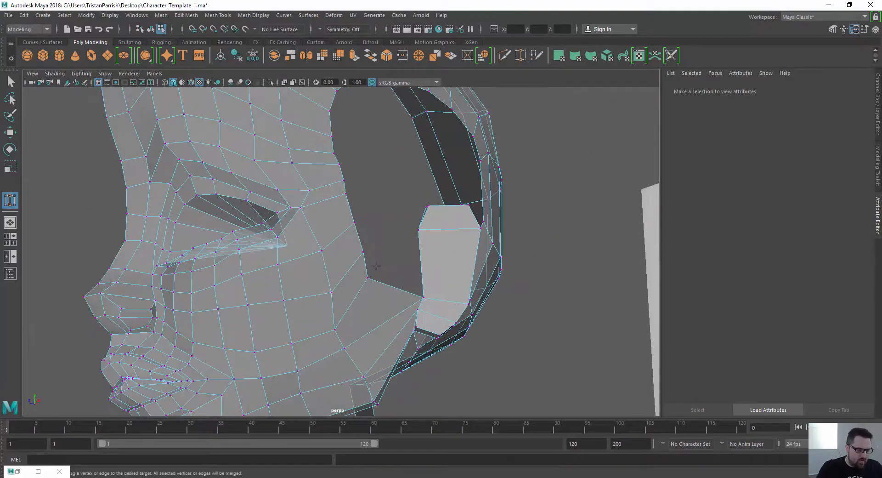
# - Insert one edge loop across the middle of the ear piece and another running lengthwise along it
pyautogui.press('w')
pyautogui.keyDown('alt'); pyautogui.moveTo(383, 246); pyautogui.dragTo(339, 251); pyautogui.keyUp('alt')
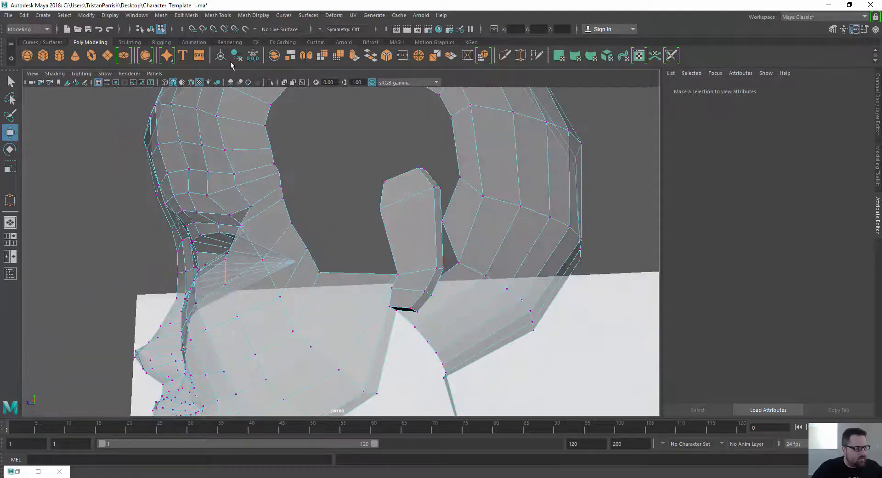
pyautogui.click(220, 16)
pyautogui.click(245, 83)
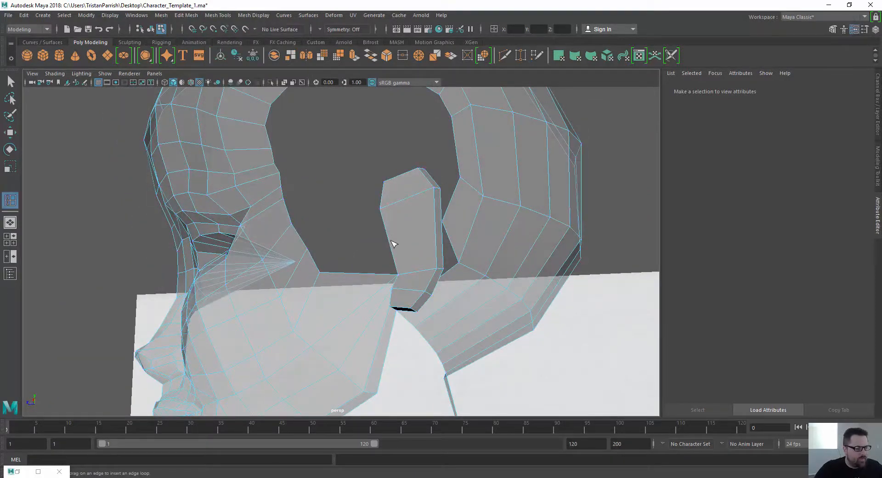
pyautogui.click(393, 243)
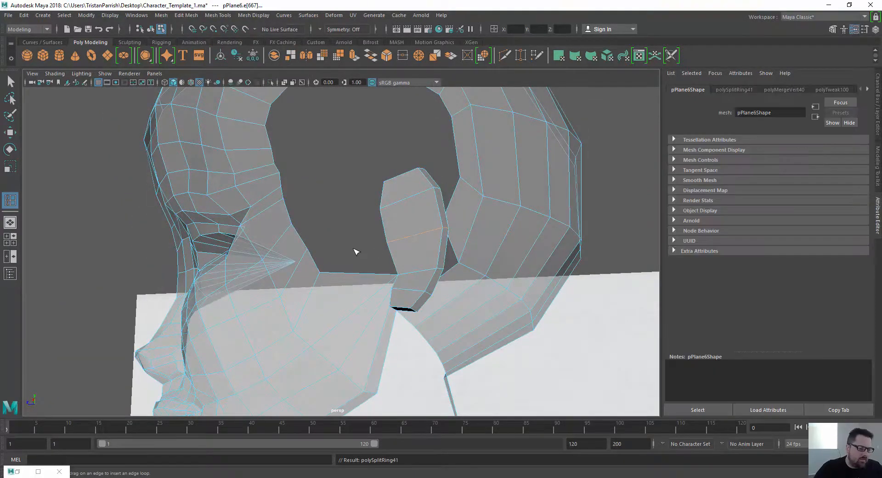
pyautogui.keyDown('alt'); pyautogui.moveTo(350, 243); pyautogui.dragTo(346, 306); pyautogui.keyUp('alt')
pyautogui.click(408, 172)
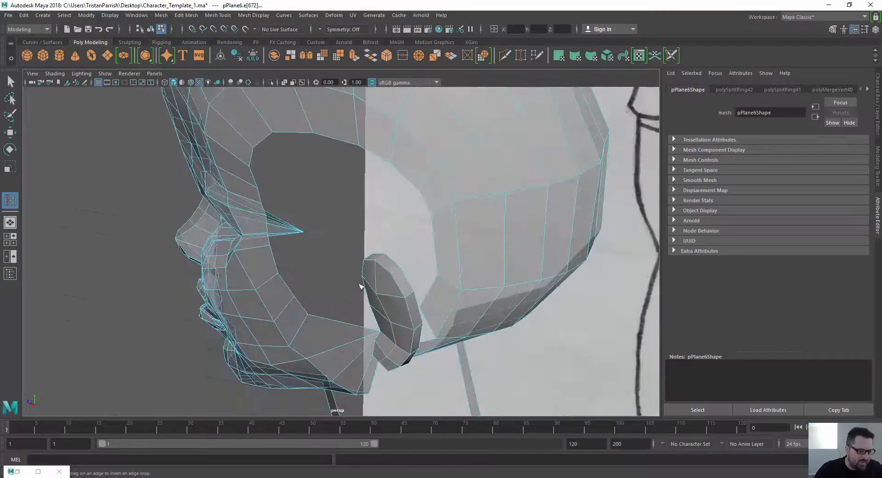
# - In vertex mode, reposition the upper and lower vertices in the middle of the ear piece's face to round its surface
pyautogui.press('w')
pyautogui.rightClick(371, 222)
pyautogui.moveTo(370, 222); pyautogui.dragTo(326, 222, button='right')
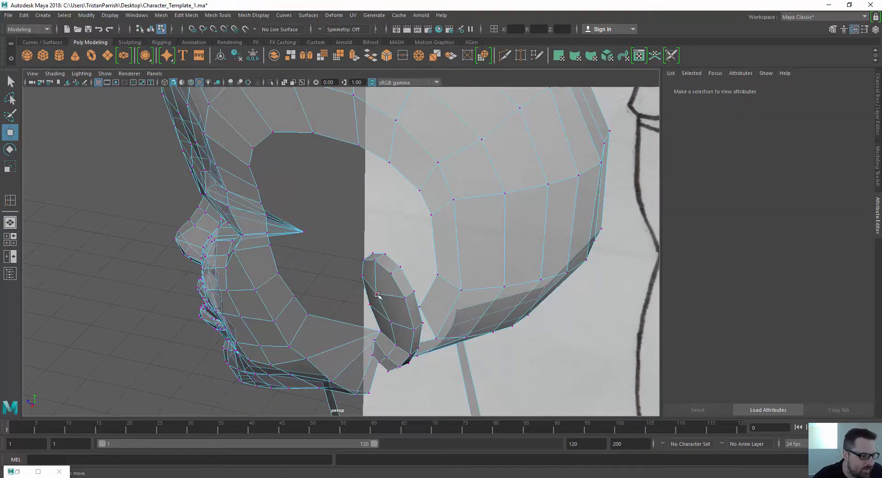
pyautogui.click(376, 294)
pyautogui.moveTo(340, 307); pyautogui.dragTo(346, 299)
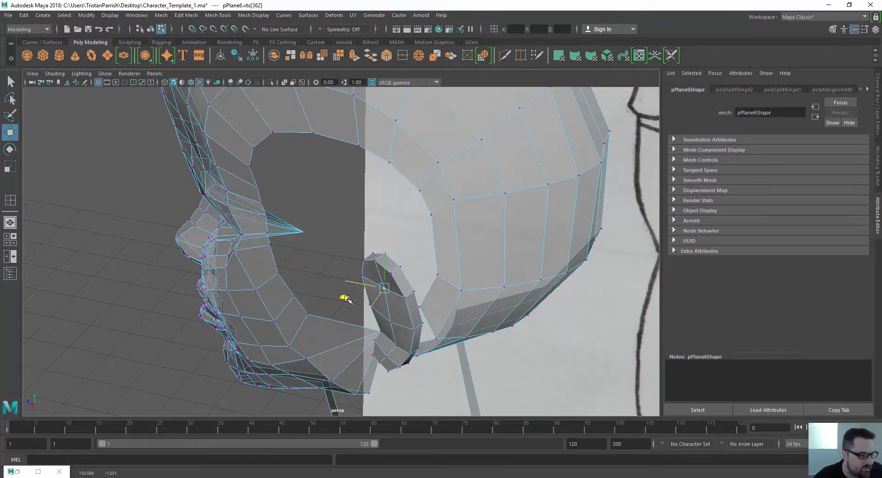
pyautogui.click(393, 324)
pyautogui.moveTo(350, 332); pyautogui.dragTo(355, 329, button='middle')
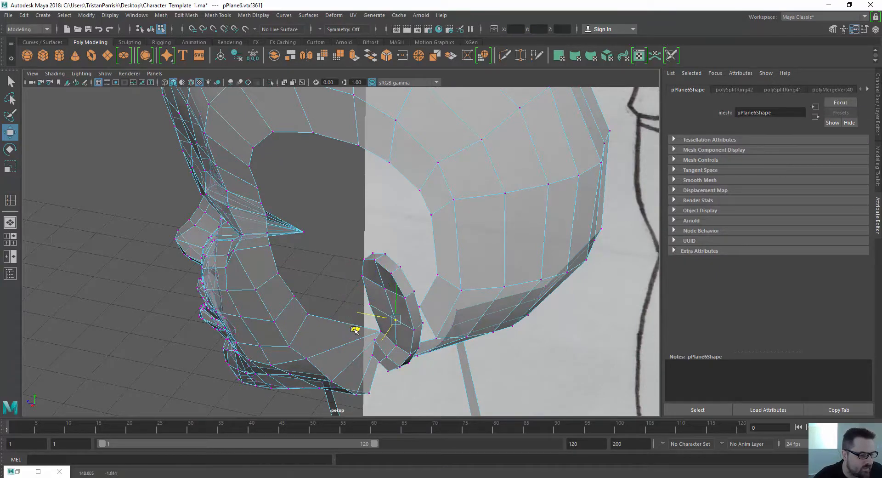
pyautogui.keyDown('alt'); pyautogui.moveTo(323, 315); pyautogui.dragTo(445, 238); pyautogui.keyUp('alt')
pyautogui.moveTo(439, 241); pyautogui.dragTo(447, 241, button='middle')
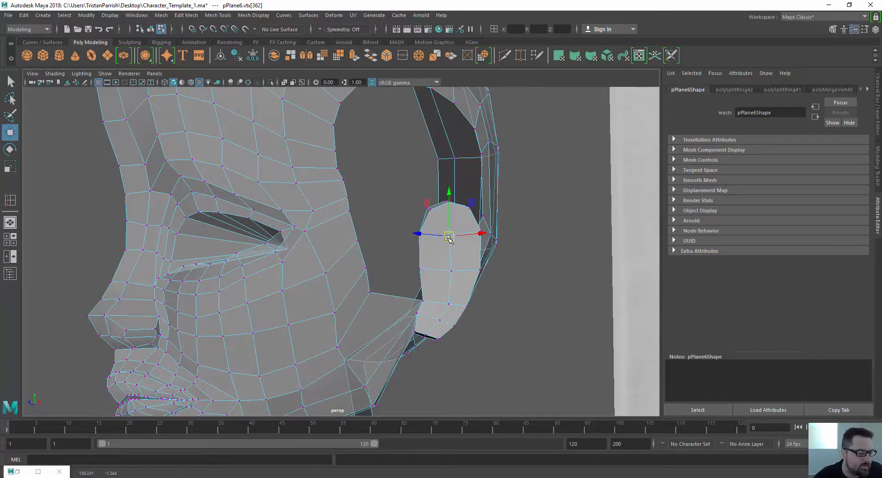
# - Target-weld the cheek's next border vertex to the middle vertex on the ear piece's front edge, keeping the ear's other vertices separate
pyautogui.keyDown('alt'); pyautogui.moveTo(369, 253); pyautogui.dragTo(368, 209); pyautogui.keyUp('alt')
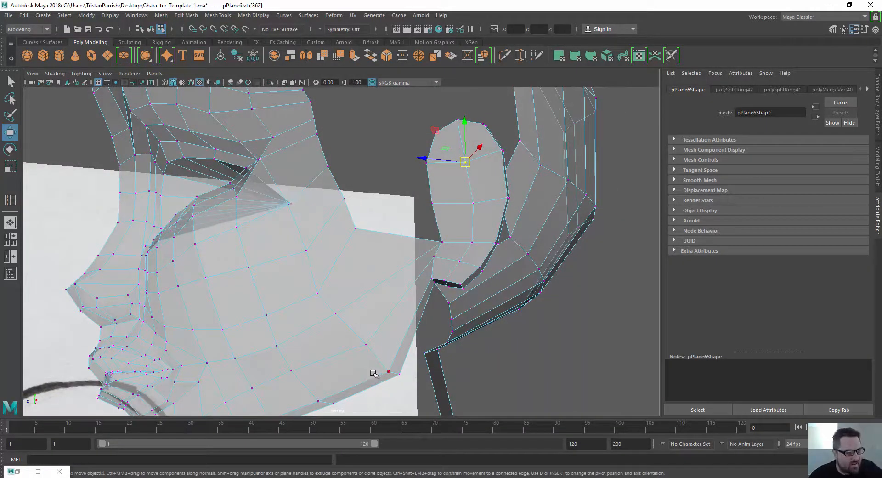
pyautogui.keyDown('alt'); pyautogui.moveTo(373, 373); pyautogui.dragTo(377, 216); pyautogui.keyUp('alt')
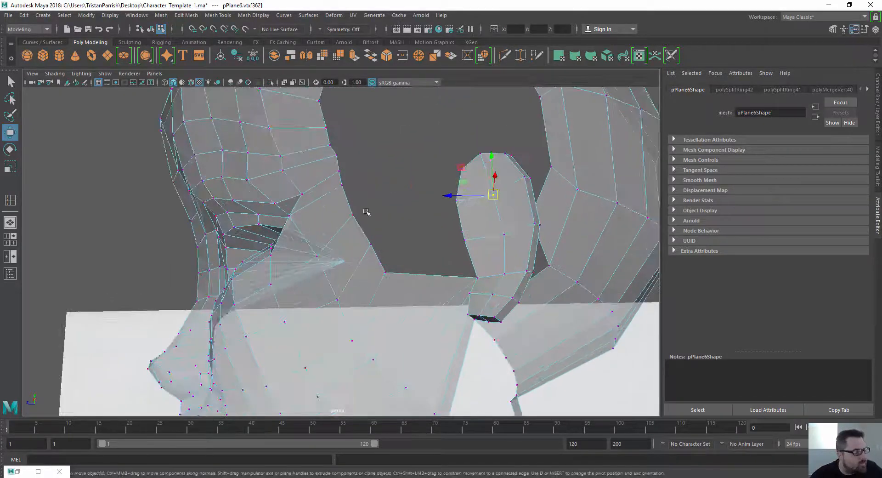
pyautogui.click(240, 17)
pyautogui.moveTo(196, 18)
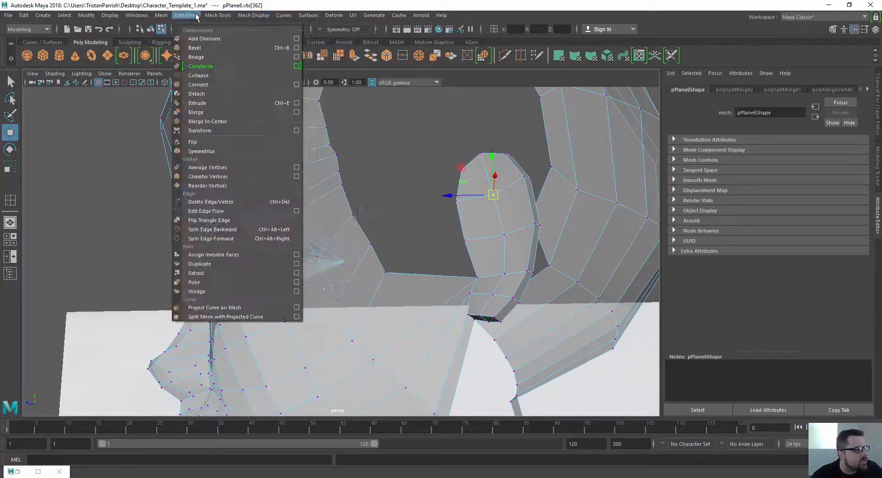
pyautogui.click(223, 171)
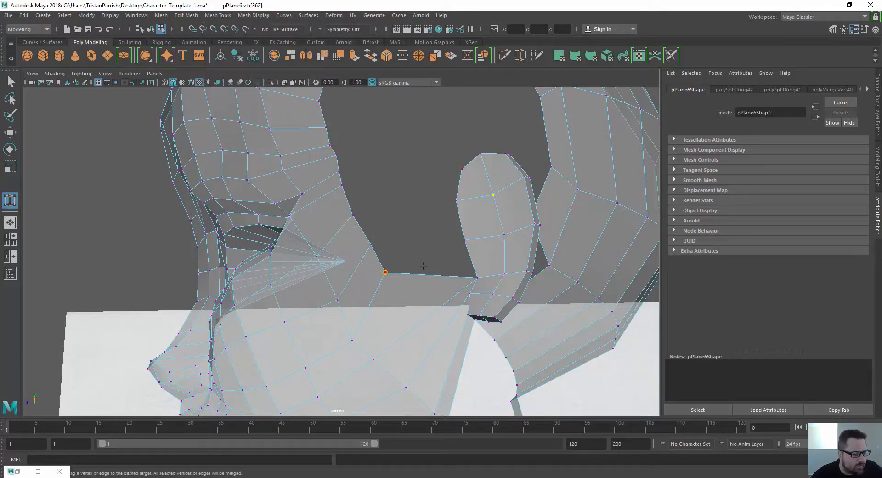
pyautogui.moveTo(463, 239); pyautogui.dragTo(464, 240)
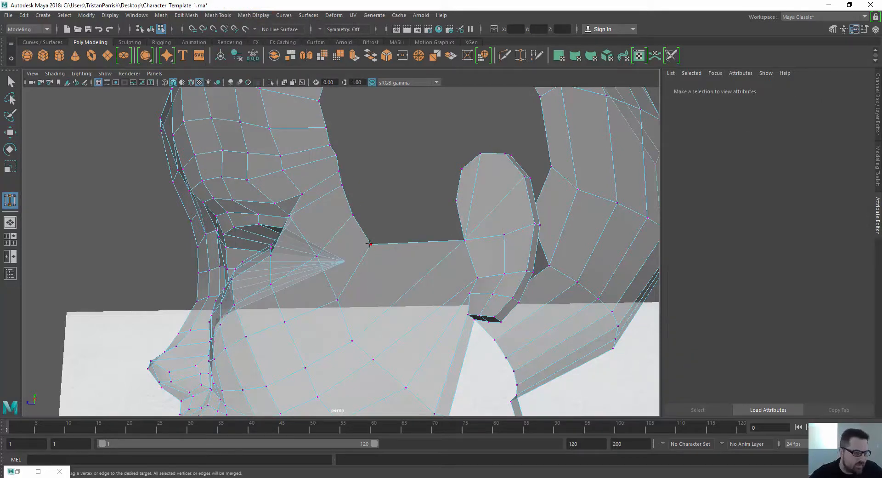
pyautogui.hotkey('ctrl', 'z')
pyautogui.moveTo(374, 235); pyautogui.dragTo(372, 243)
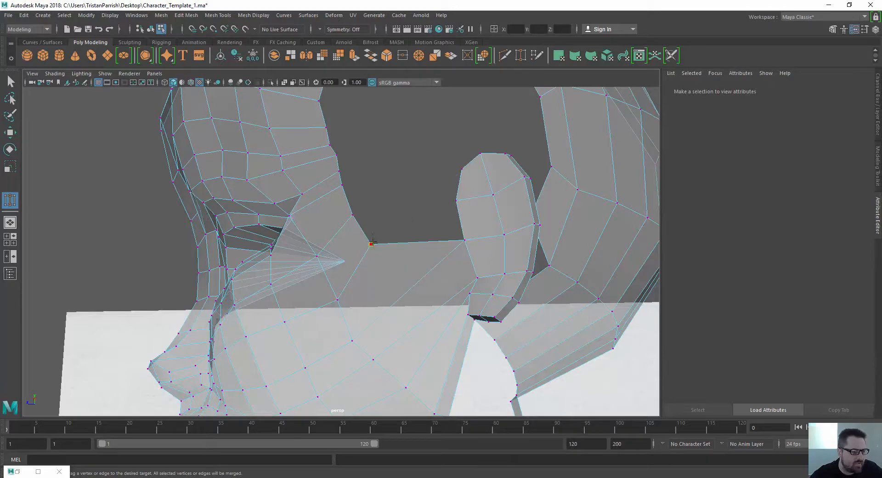
# - Select the border vertices along the front, top and upper back of the side opening and scale them inward to shrink the hole
pyautogui.keyDown('alt'); pyautogui.moveTo(431, 194); pyautogui.dragTo(415, 169); pyautogui.keyUp('alt')
pyautogui.keyDown('alt'); pyautogui.moveTo(415, 168); pyautogui.dragTo(402, 276, button='middle'); pyautogui.keyUp('alt')
pyautogui.scroll(-2, 401, 276)
pyautogui.keyDown('alt'); pyautogui.moveTo(402, 275); pyautogui.dragTo(374, 234); pyautogui.keyUp('alt')
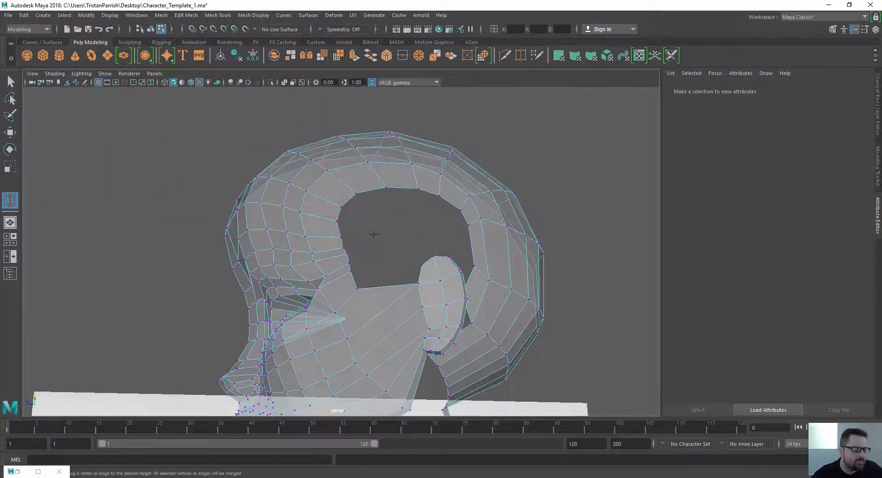
pyautogui.scroll(-2, 372, 243)
pyautogui.scroll(2, 373, 244)
pyautogui.press('w')
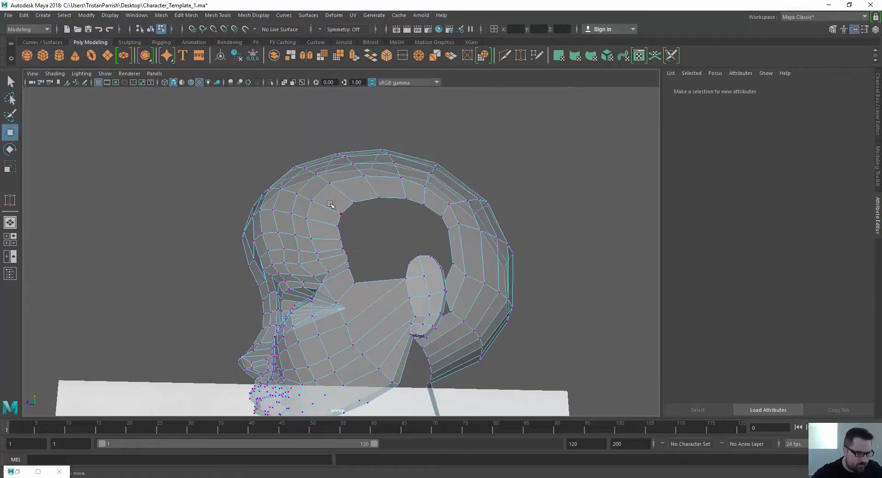
pyautogui.moveTo(383, 288); pyautogui.dragTo(384, 288)
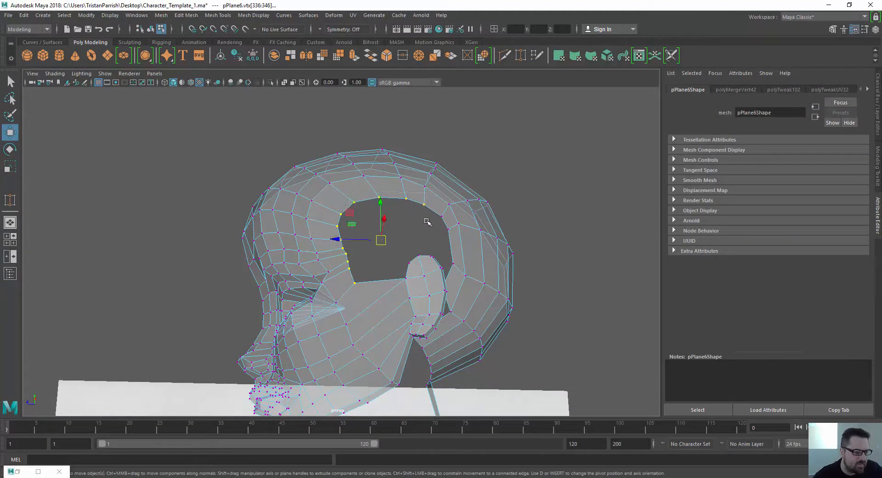
pyautogui.keyDown('shift'); pyautogui.click(449, 229); pyautogui.keyUp('shift')
pyautogui.scroll(3, 414, 249)
pyautogui.keyDown('alt'); pyautogui.moveTo(414, 250); pyautogui.dragTo(375, 265); pyautogui.keyUp('alt')
pyautogui.press('r')
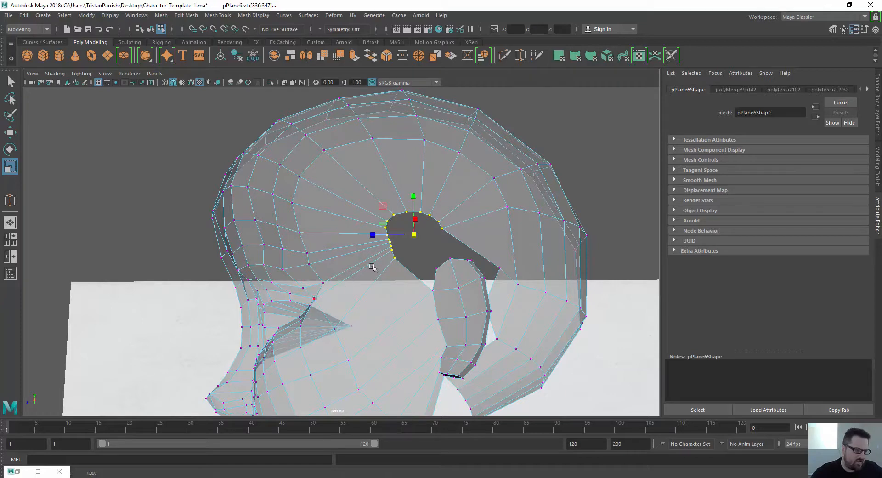
# - Move the selected border vertices down and back around the ear piece's top, and scale them slightly along the depth axis
pyautogui.press('w')
pyautogui.moveTo(413, 233); pyautogui.dragTo(443, 252)
pyautogui.scroll(-3, 343, 248)
pyautogui.scroll(3, 352, 252)
pyautogui.moveTo(341, 268)
pyautogui.keyDown('alt'); pyautogui.mouseDown()
pyautogui.moveTo(308, 268)
pyautogui.moveTo(350, 270)
pyautogui.mouseUp(); pyautogui.keyUp('alt')
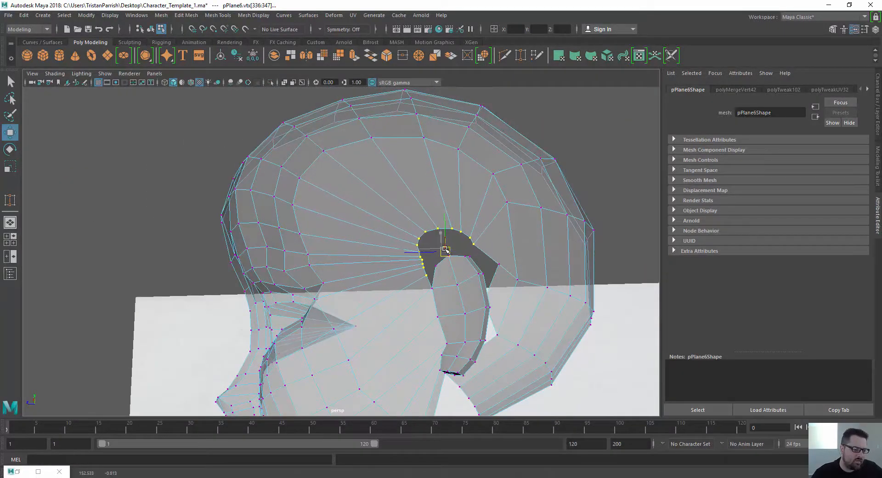
pyautogui.scroll(5, 443, 248)
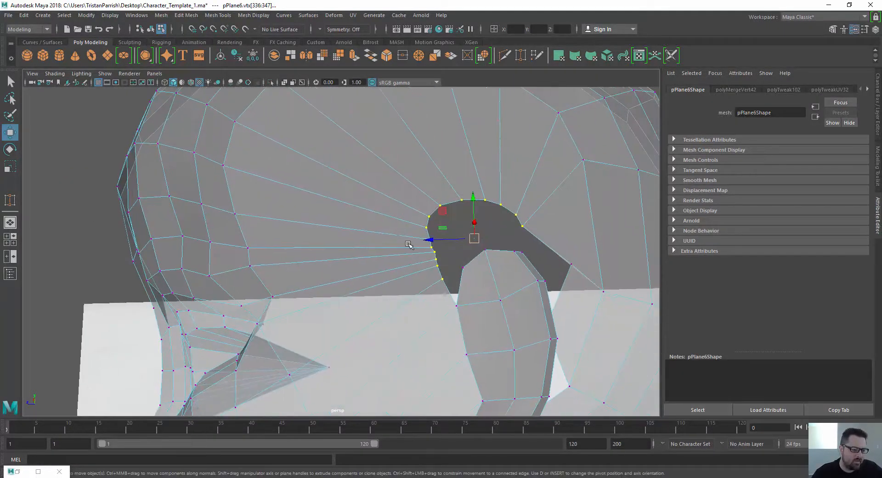
pyautogui.press('r')
pyautogui.moveTo(429, 239)
pyautogui.mouseDown()
pyautogui.moveTo(442, 239)
pyautogui.moveTo(423, 242)
pyautogui.mouseUp()
# - Move the opening's rear border vertices forward along the depth axis, closer to the ear piece's back edge
pyautogui.press('w')
pyautogui.keyDown('alt'); pyautogui.moveTo(492, 248); pyautogui.dragTo(522, 211); pyautogui.keyUp('alt')
pyautogui.moveTo(466, 217); pyautogui.dragTo(464, 217)
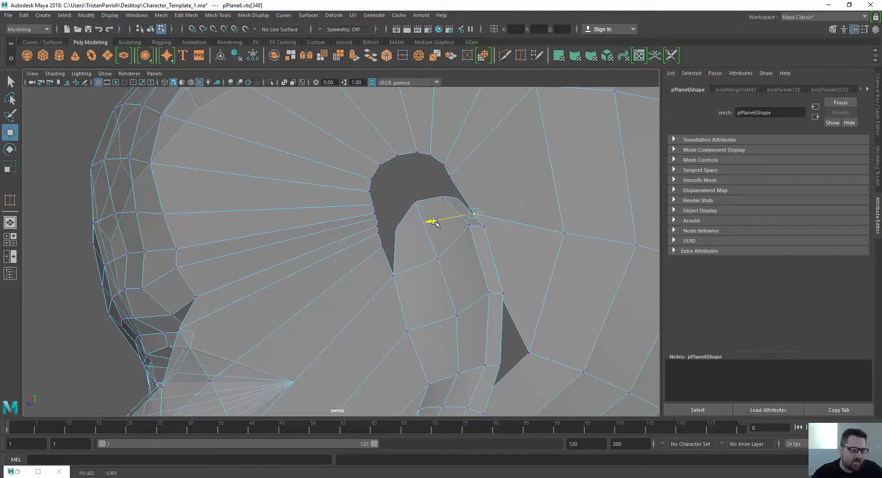
pyautogui.keyDown('alt'); pyautogui.moveTo(472, 306); pyautogui.dragTo(409, 262); pyautogui.keyUp('alt')
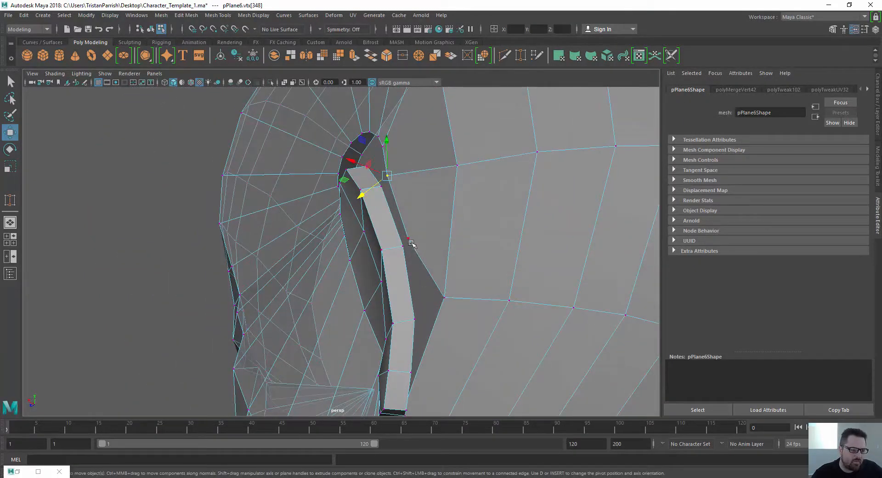
pyautogui.moveTo(369, 242)
pyautogui.mouseDown()
pyautogui.moveTo(363, 316)
pyautogui.moveTo(324, 339)
pyautogui.moveTo(378, 233)
pyautogui.mouseUp()
pyautogui.scroll(-4, 349, 239)
pyautogui.keyDown('alt'); pyautogui.moveTo(251, 252); pyautogui.dragTo(284, 183); pyautogui.keyUp('alt')
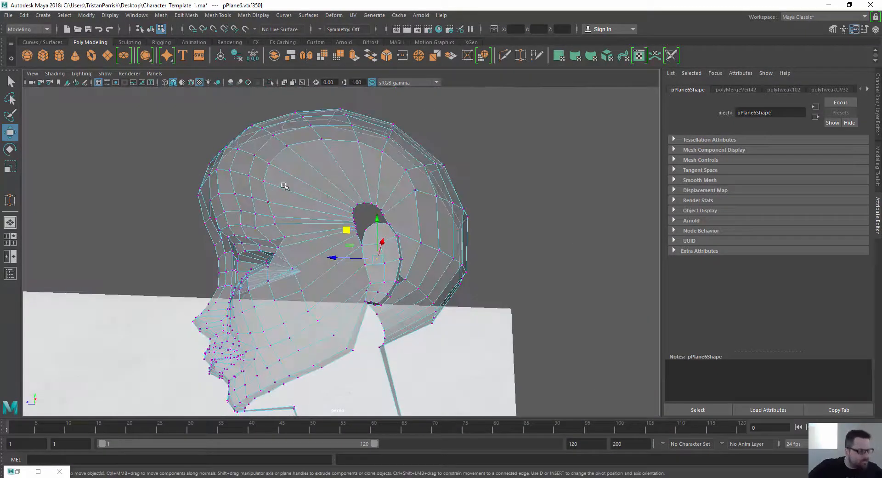
pyautogui.scroll(3, 332, 262)
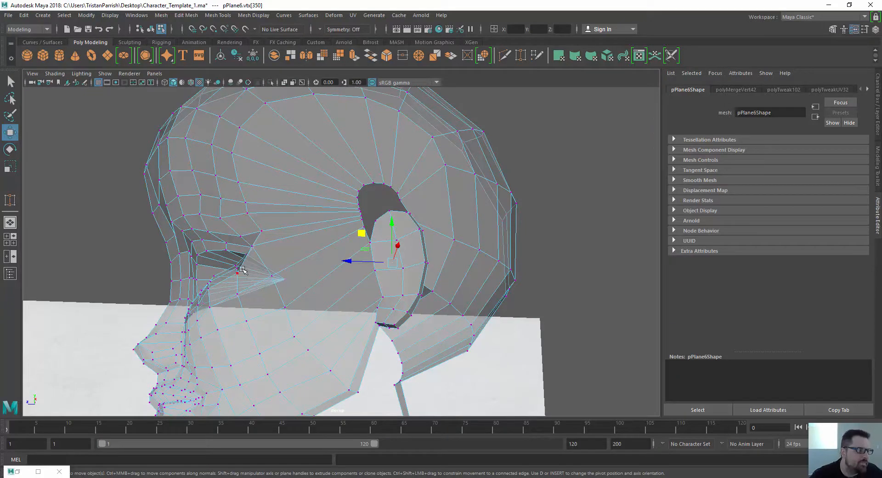
pyautogui.keyDown('alt'); pyautogui.moveTo(347, 231); pyautogui.dragTo(226, 221); pyautogui.keyUp('alt')
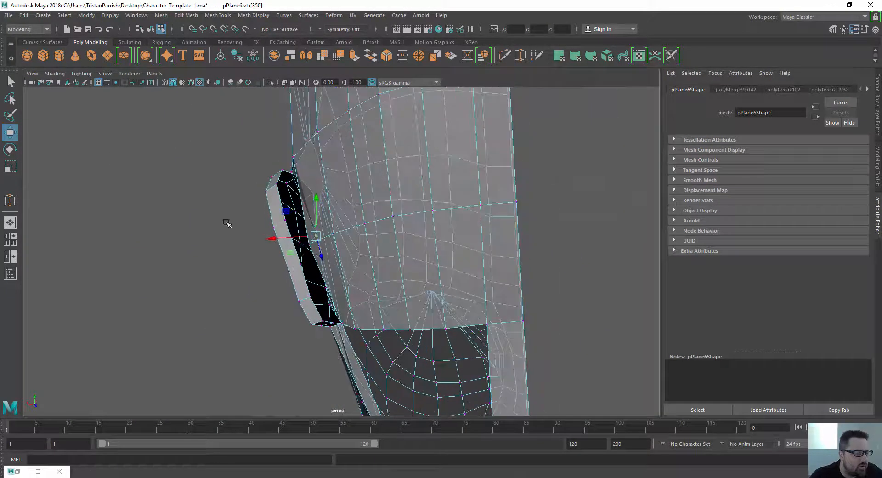
# - Select the border edges along the ear piece's inner rim and extrude them inward by scaling to add a strip of faces
pyautogui.moveTo(279, 183); pyautogui.dragTo(279, 162, button='right')
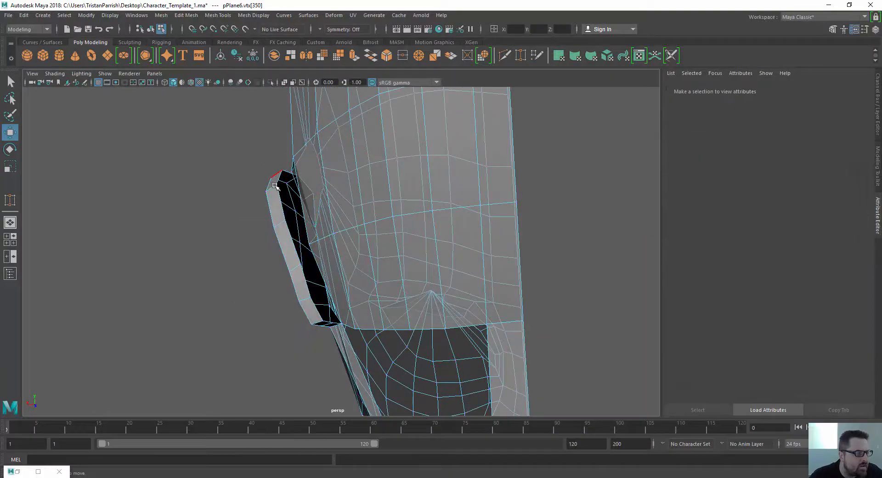
pyautogui.keyDown('alt'); pyautogui.moveTo(278, 180); pyautogui.dragTo(361, 261); pyautogui.keyUp('alt')
pyautogui.click(347, 223)
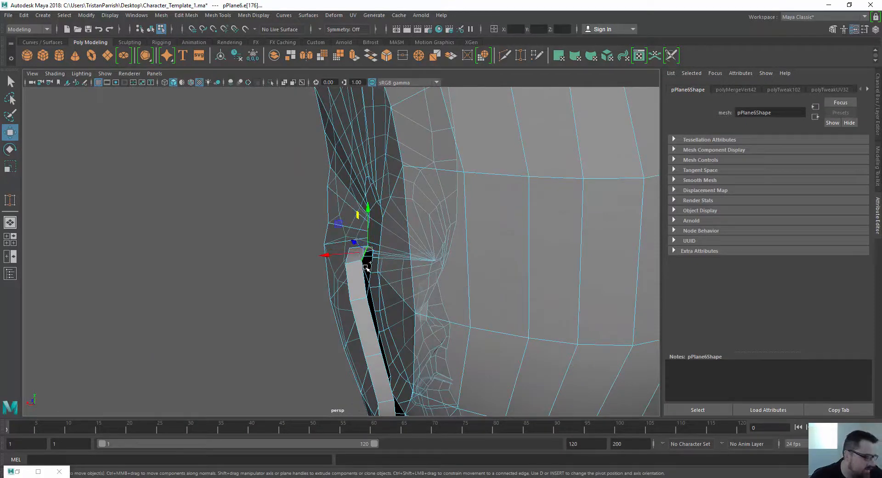
pyautogui.keyDown('shift'); pyautogui.click(363, 272); pyautogui.keyUp('shift')
pyautogui.keyDown('alt'); pyautogui.moveTo(363, 272); pyautogui.dragTo(325, 273); pyautogui.keyUp('alt')
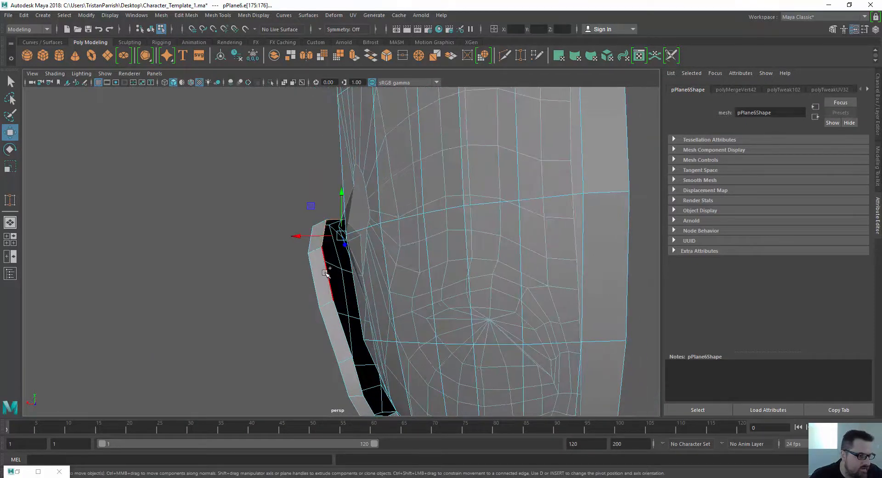
pyautogui.click(342, 323)
pyautogui.keyDown('alt'); pyautogui.moveTo(341, 323); pyautogui.dragTo(328, 305); pyautogui.keyUp('alt')
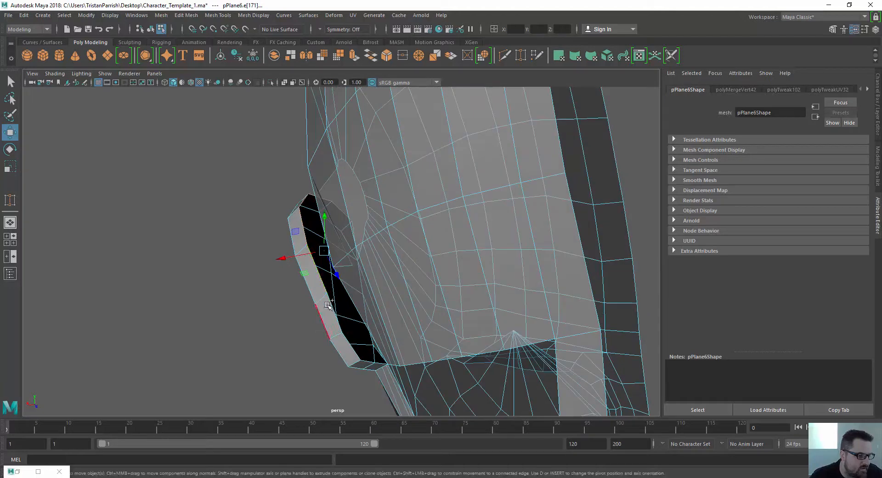
pyautogui.keyDown('alt'); pyautogui.moveTo(354, 345); pyautogui.dragTo(365, 276); pyautogui.keyUp('alt')
pyautogui.keyDown('alt'); pyautogui.moveTo(239, 275); pyautogui.dragTo(279, 242); pyautogui.keyUp('alt')
pyautogui.press('r')
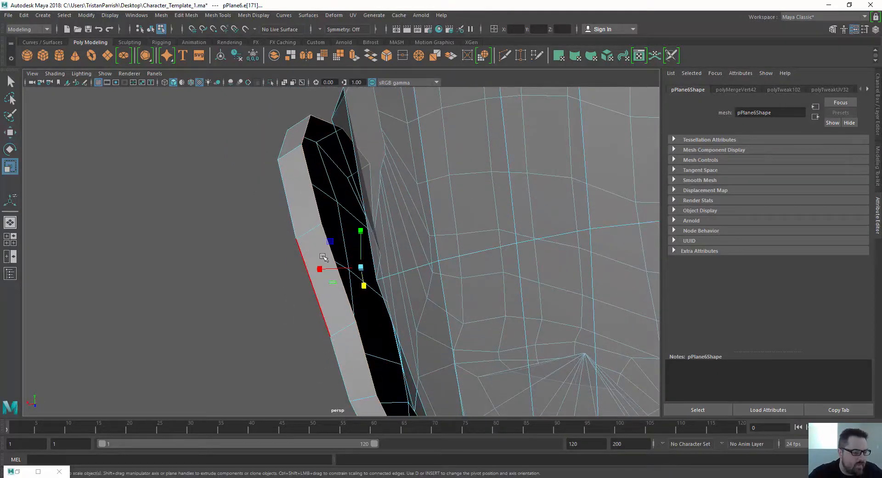
pyautogui.keyDown('shift'); pyautogui.click(361, 268); pyautogui.keyUp('shift')
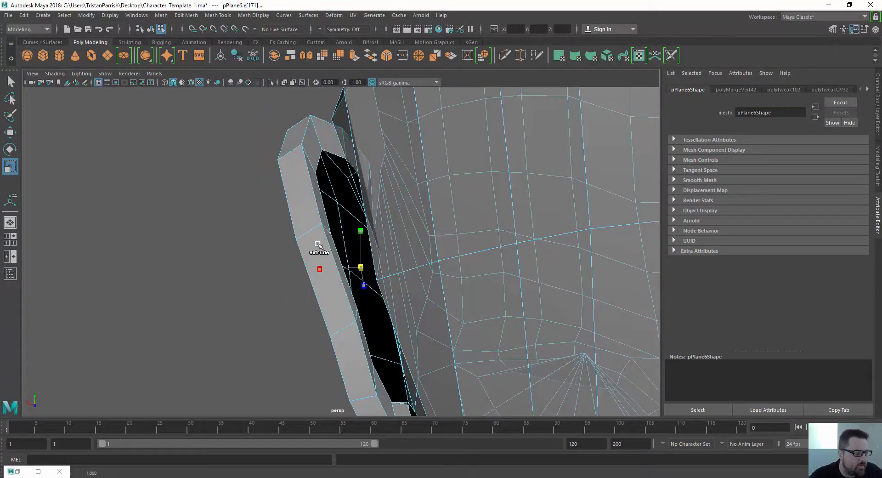
pyautogui.keyDown('alt'); pyautogui.moveTo(307, 240); pyautogui.dragTo(324, 218); pyautogui.keyUp('alt')
pyautogui.press('w')
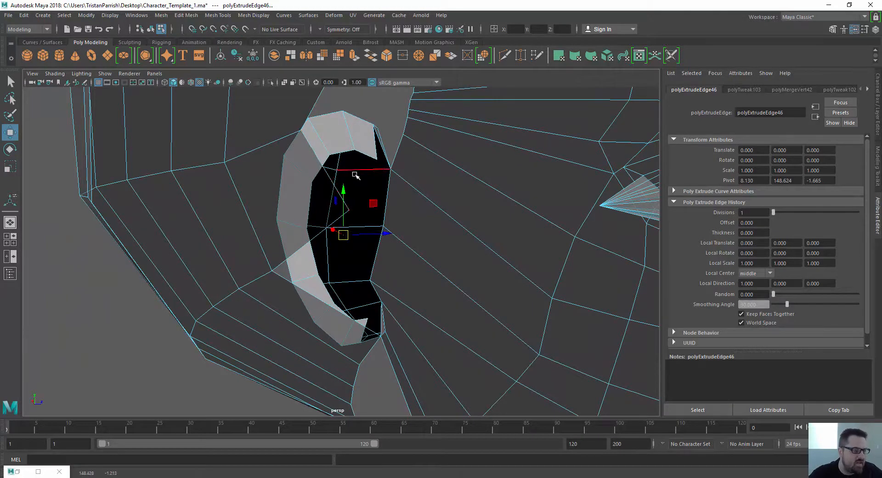
# - Examine the new strip inside the ear rim and its gaps to the cheek border from several angles
pyautogui.keyDown('alt'); pyautogui.moveTo(355, 175); pyautogui.dragTo(325, 170); pyautogui.keyUp('alt')
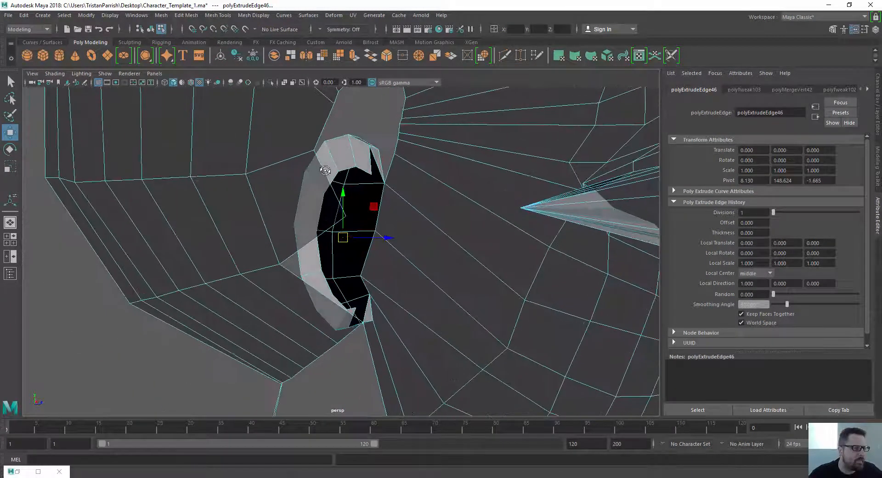
pyautogui.keyDown('alt'); pyautogui.moveTo(325, 171); pyautogui.dragTo(375, 226, button='middle'); pyautogui.keyUp('alt')
pyautogui.keyDown('alt'); pyautogui.moveTo(376, 226); pyautogui.dragTo(352, 235); pyautogui.keyUp('alt')
pyautogui.scroll(-4, 353, 238)
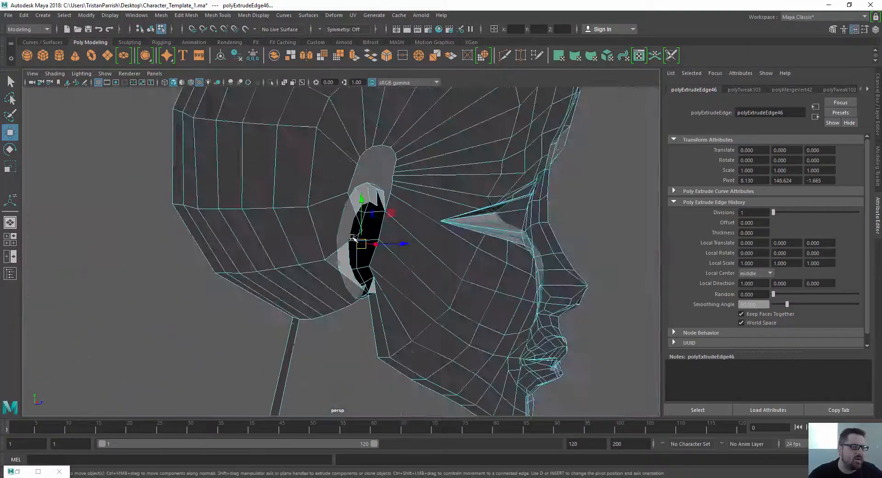
pyautogui.scroll(3, 333, 265)
pyautogui.scroll(3, 344, 279)
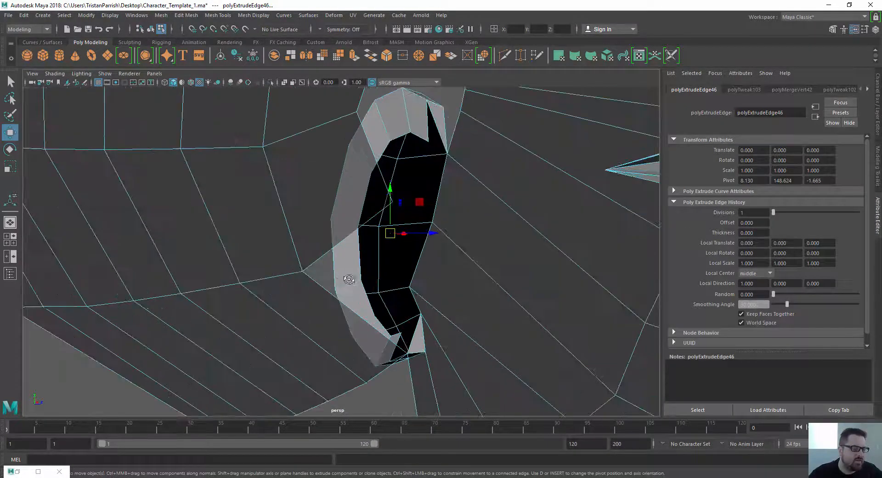
pyautogui.keyDown('alt'); pyautogui.moveTo(350, 279); pyautogui.dragTo(346, 303); pyautogui.keyUp('alt')
pyautogui.scroll(-5, 347, 284)
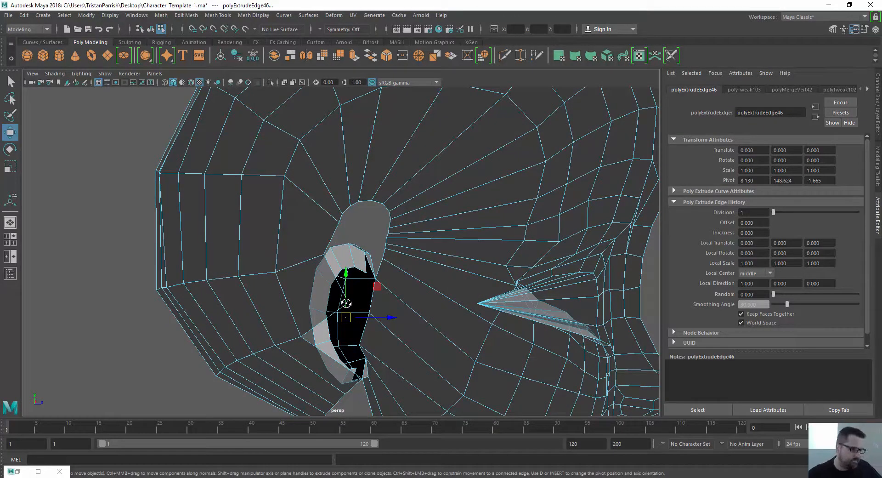
pyautogui.scroll(5, 323, 281)
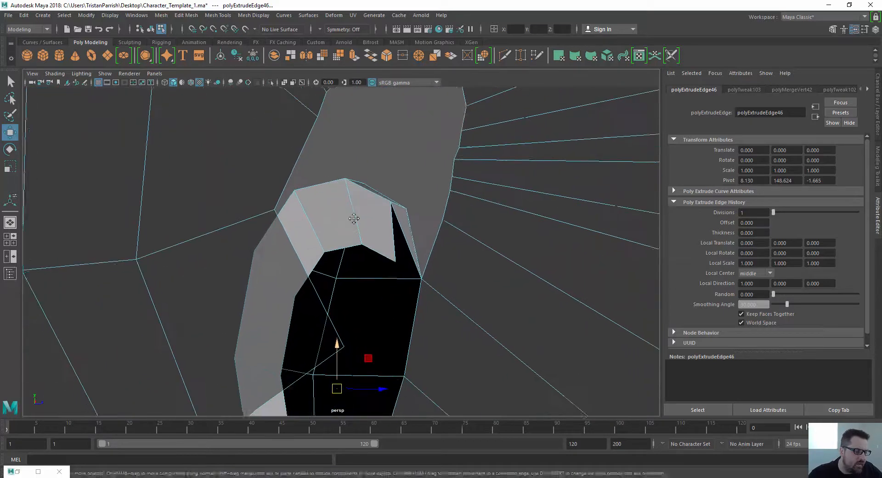
# - Target-weld the extruded strip's upper front end vertex to the nearest cheek border vertex
pyautogui.click(246, 15)
pyautogui.moveTo(218, 15)
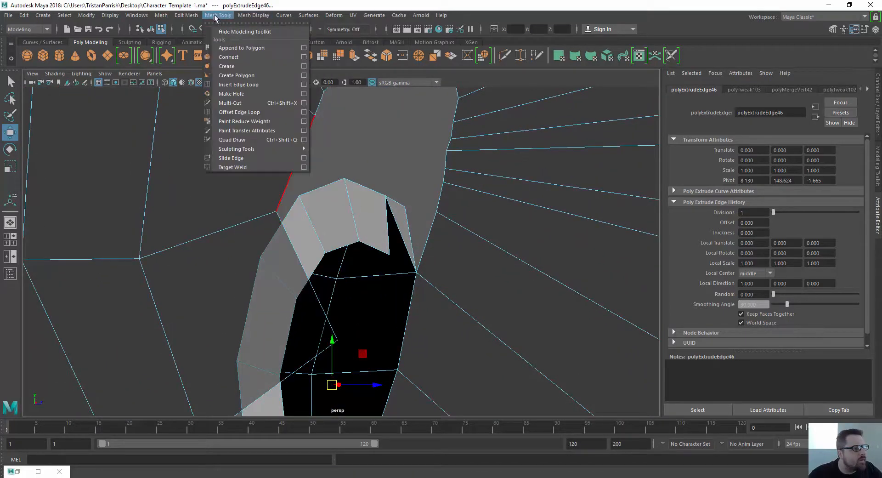
pyautogui.click(238, 169)
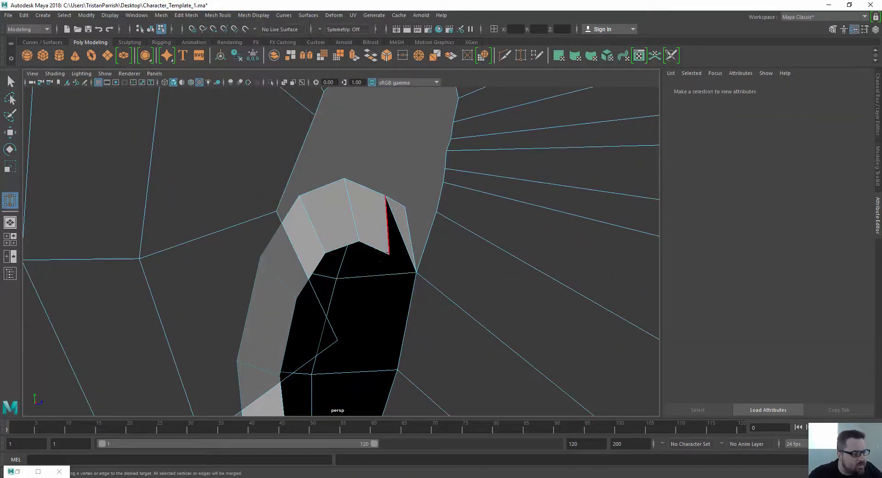
pyautogui.moveTo(389, 222); pyautogui.dragTo(336, 210, button='right')
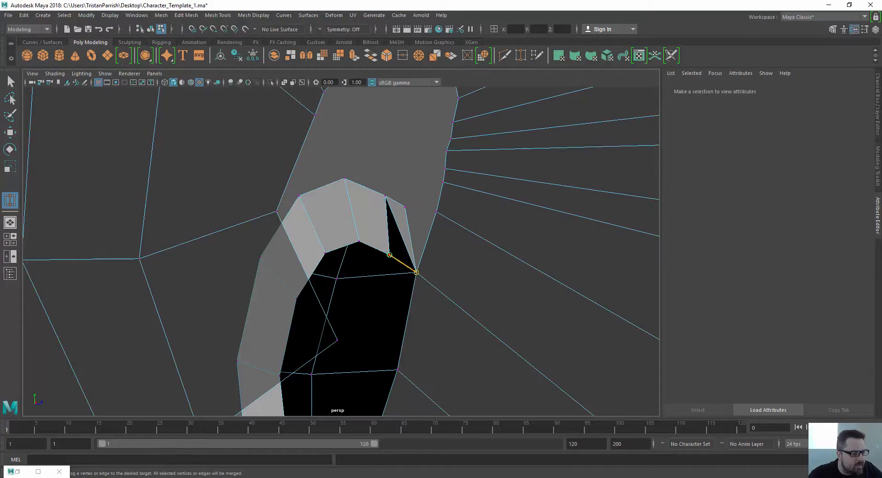
pyautogui.moveTo(390, 254); pyautogui.dragTo(416, 272)
# - Try to bridge the border edges at the lower front end of the ear's inner strip
pyautogui.scroll(-5, 338, 244)
pyautogui.keyDown('alt'); pyautogui.moveTo(339, 244); pyautogui.dragTo(343, 268); pyautogui.keyUp('alt')
pyautogui.keyDown('alt'); pyautogui.moveTo(342, 267); pyautogui.dragTo(356, 234, button='middle'); pyautogui.keyUp('alt')
pyautogui.keyDown('alt'); pyautogui.moveTo(356, 234); pyautogui.dragTo(386, 288); pyautogui.keyUp('alt')
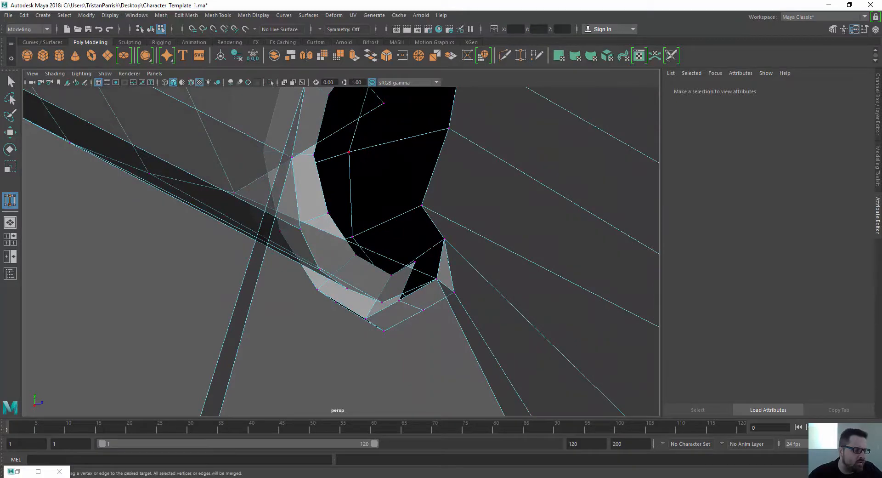
pyautogui.click(185, 16)
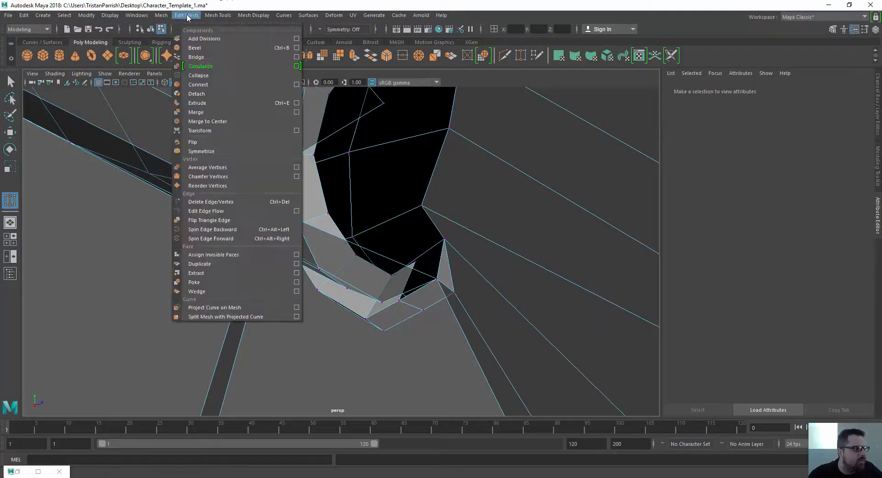
pyautogui.press('w')
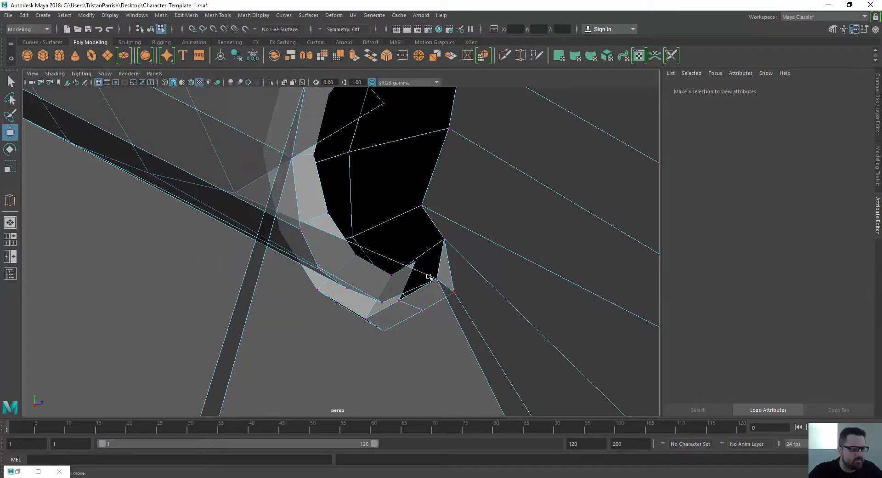
pyautogui.moveTo(419, 222); pyautogui.dragTo(417, 197, button='right')
pyautogui.click(434, 279)
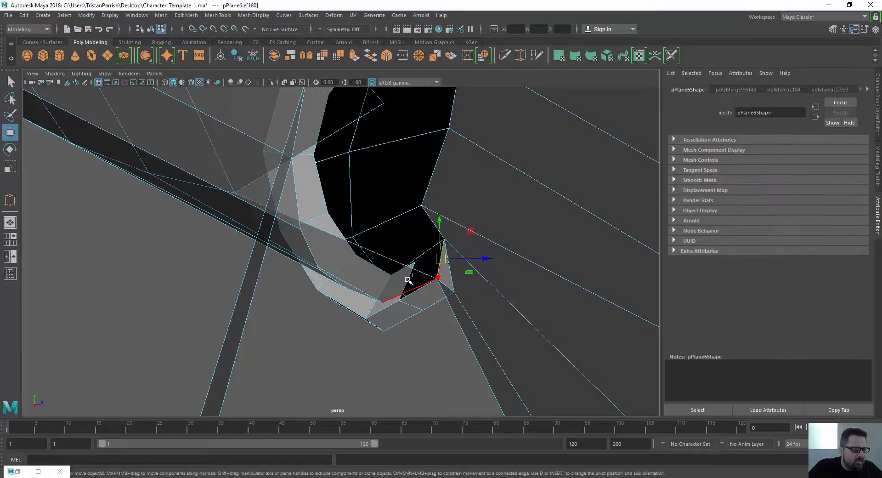
pyautogui.keyDown('shift'); pyautogui.click(401, 298); pyautogui.keyUp('shift')
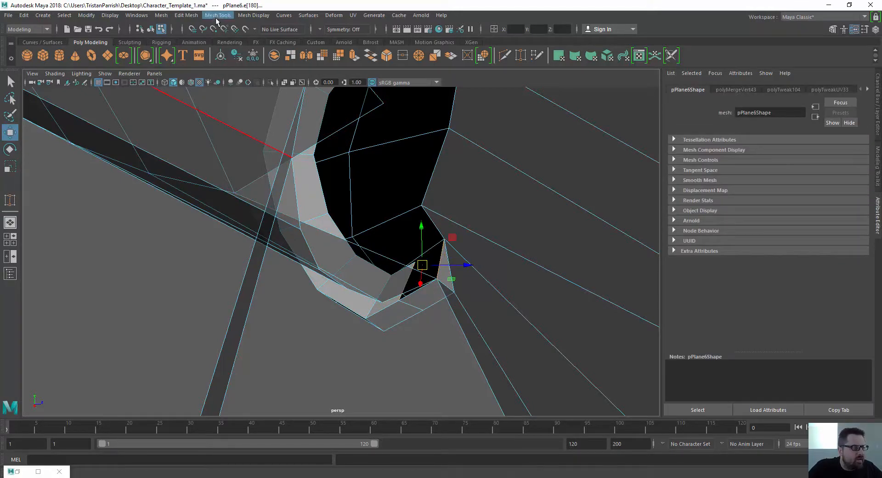
pyautogui.click(161, 15)
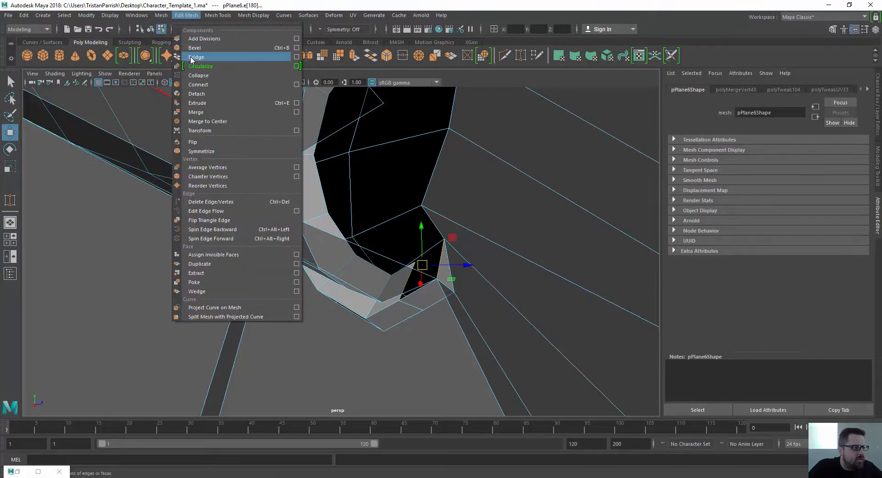
pyautogui.click(193, 48)
# - Delete the triangular face at the ear piece's lower front corner
pyautogui.keyDown('alt'); pyautogui.moveTo(245, 127); pyautogui.dragTo(399, 222); pyautogui.keyUp('alt')
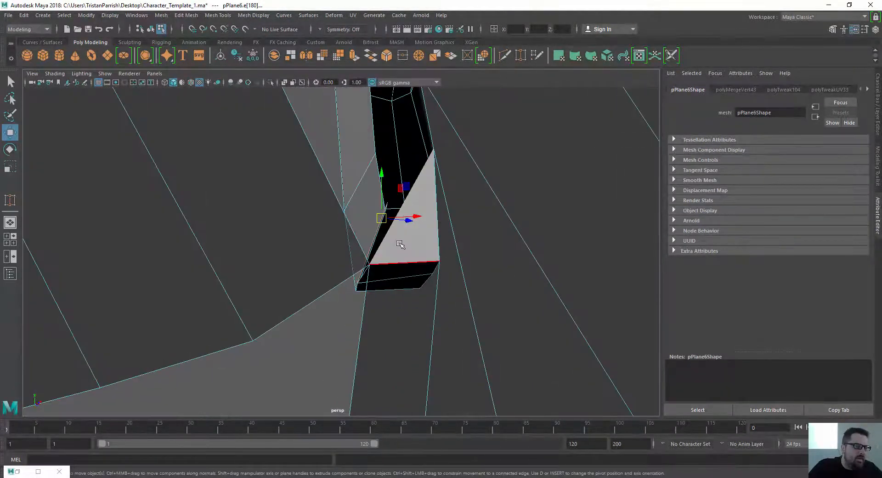
pyautogui.moveTo(399, 223); pyautogui.dragTo(395, 243, button='right')
pyautogui.keyDown('alt'); pyautogui.moveTo(395, 242); pyautogui.dragTo(356, 251); pyautogui.keyUp('alt')
pyautogui.click(356, 272)
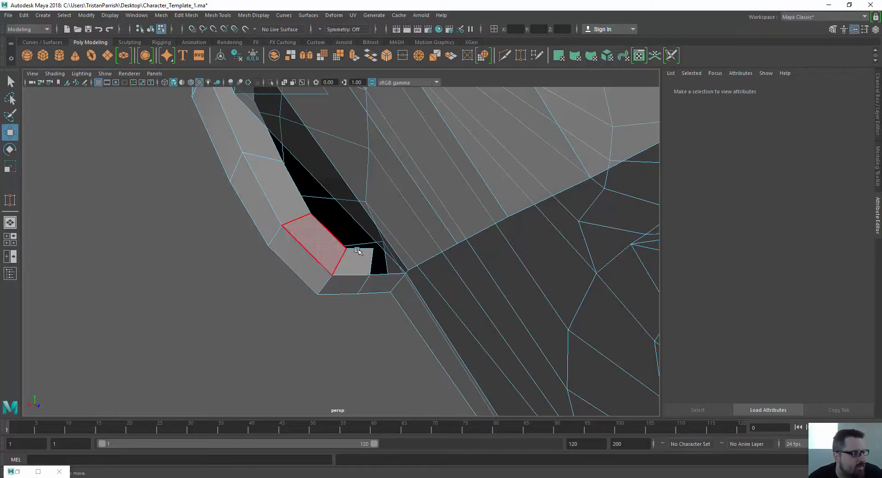
# - Append a triangular polygon with 1 division between the inner strip's lower end edge and the adjacent ear border edge
pyautogui.click(204, 16)
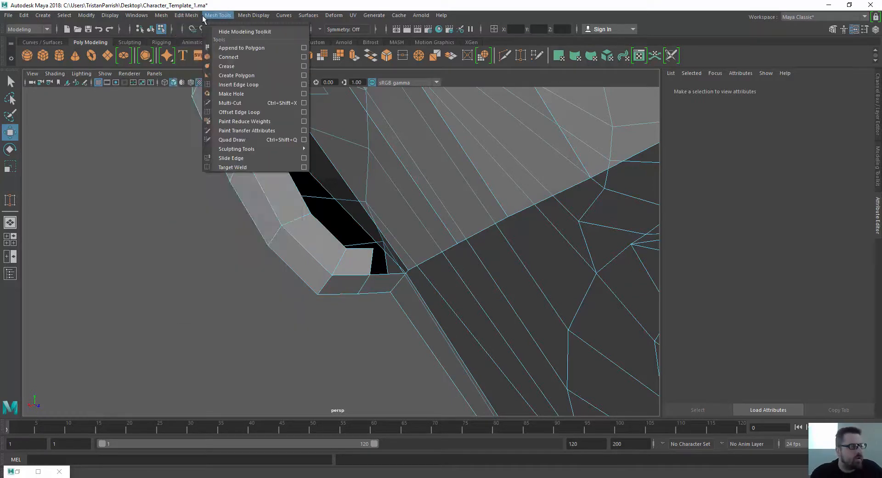
pyautogui.click(303, 49)
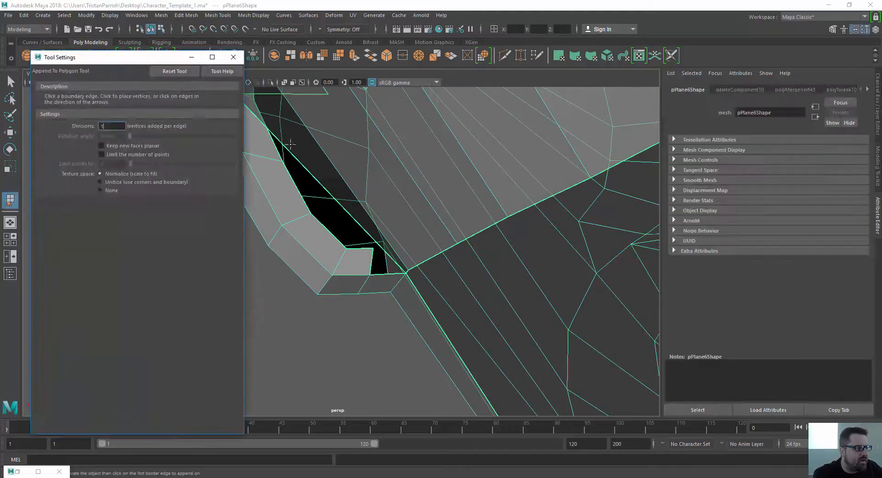
pyautogui.click(371, 262)
pyautogui.scroll(3, 367, 265)
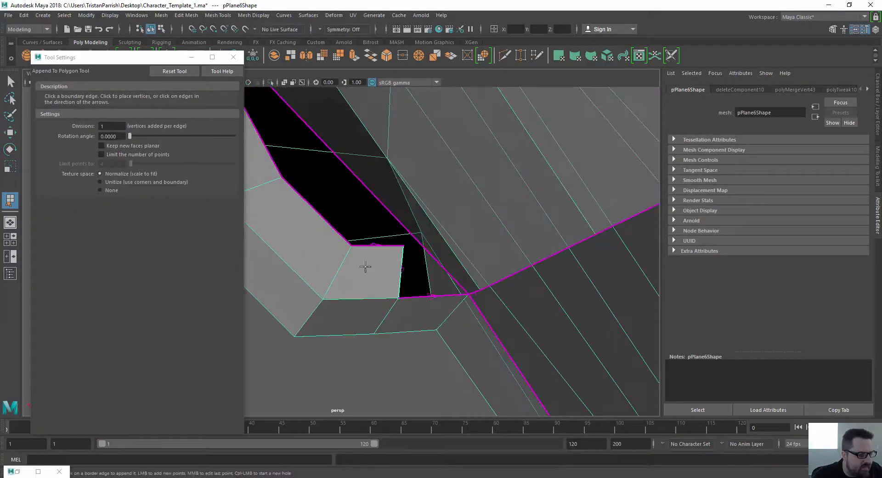
pyautogui.click(432, 295)
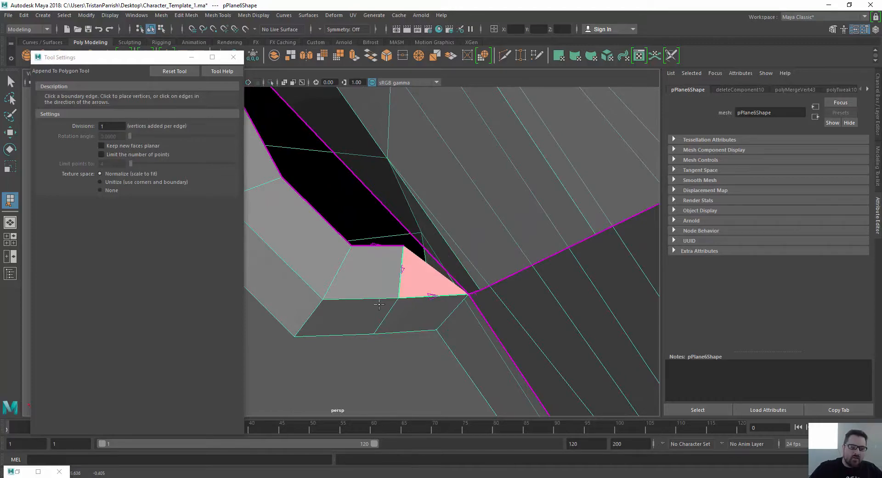
pyautogui.press('Return')
pyautogui.press('w')
# - Examine the ear's inner strip, the surrounding opening and the side of the head from several angles
pyautogui.keyDown('alt'); pyautogui.moveTo(380, 301); pyautogui.dragTo(305, 345); pyautogui.keyUp('alt')
pyautogui.keyDown('alt'); pyautogui.moveTo(305, 345); pyautogui.dragTo(356, 358, button='middle'); pyautogui.keyUp('alt')
pyautogui.keyDown('alt'); pyautogui.moveTo(356, 358); pyautogui.dragTo(417, 319, button='right'); pyautogui.keyUp('alt')
pyautogui.keyDown('alt'); pyautogui.moveTo(418, 319); pyautogui.dragTo(387, 234); pyautogui.keyUp('alt')
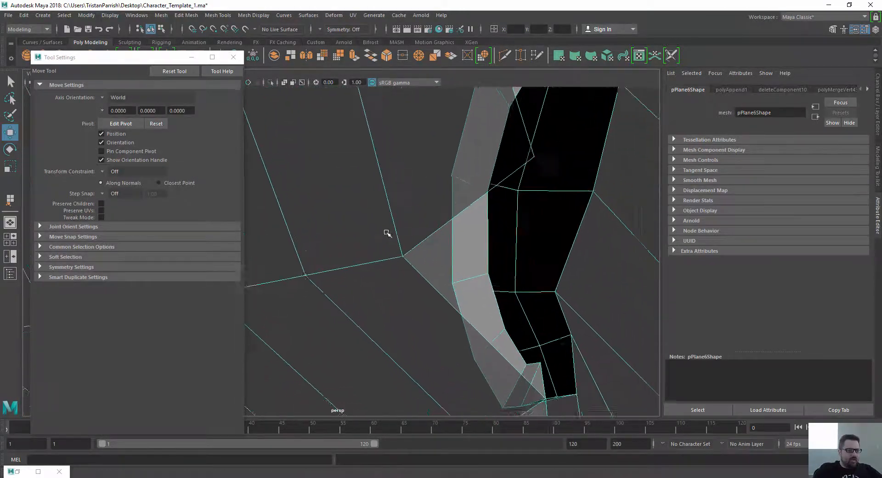
pyautogui.scroll(-6, 385, 233)
pyautogui.keyDown('alt'); pyautogui.moveTo(385, 233); pyautogui.dragTo(395, 272, button='middle'); pyautogui.keyUp('alt')
pyautogui.scroll(2, 396, 272)
pyautogui.scroll(-4, 395, 272)
pyautogui.scroll(2, 396, 271)
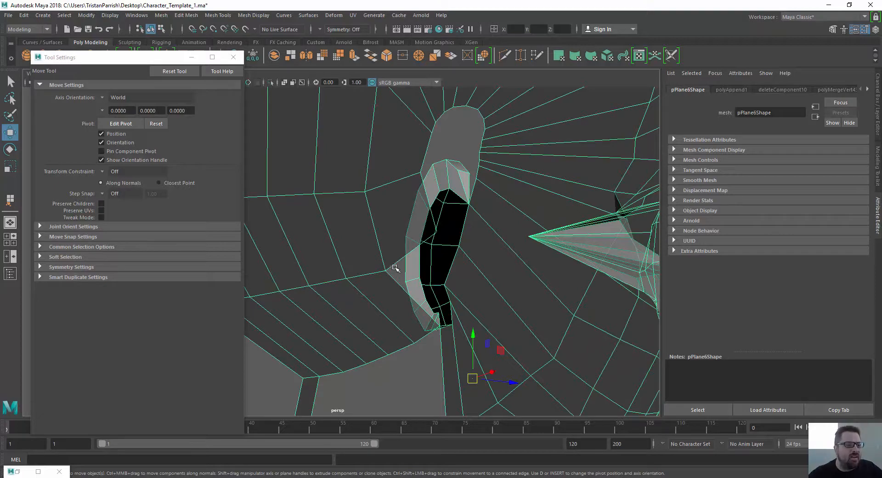
pyautogui.keyDown('alt'); pyautogui.moveTo(441, 174); pyautogui.dragTo(338, 274); pyautogui.keyUp('alt')
pyautogui.scroll(-4, 398, 230)
pyautogui.scroll(-3, 397, 229)
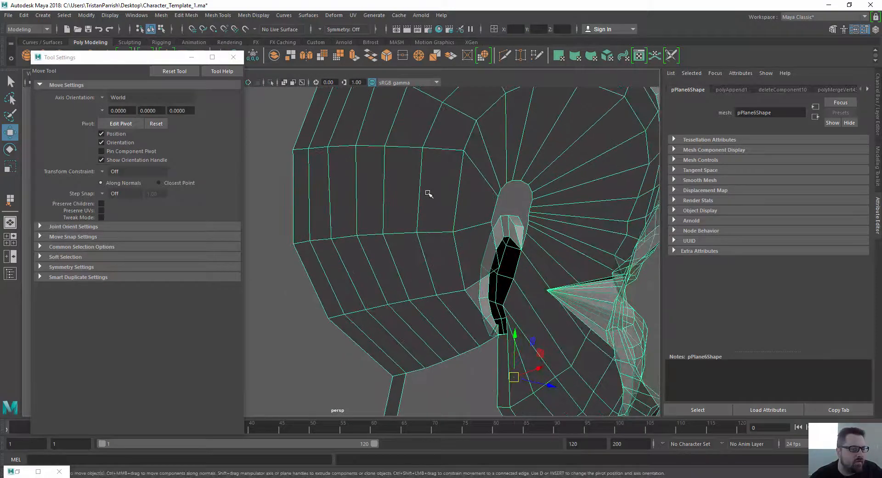
pyautogui.scroll(-3, 428, 193)
pyautogui.keyDown('alt'); pyautogui.moveTo(429, 191); pyautogui.dragTo(424, 223); pyautogui.keyUp('alt')
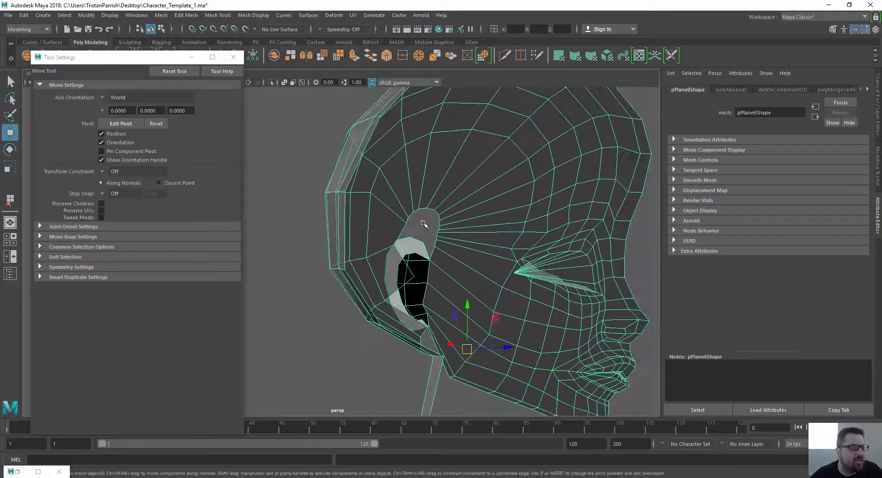
pyautogui.scroll(5, 408, 222)
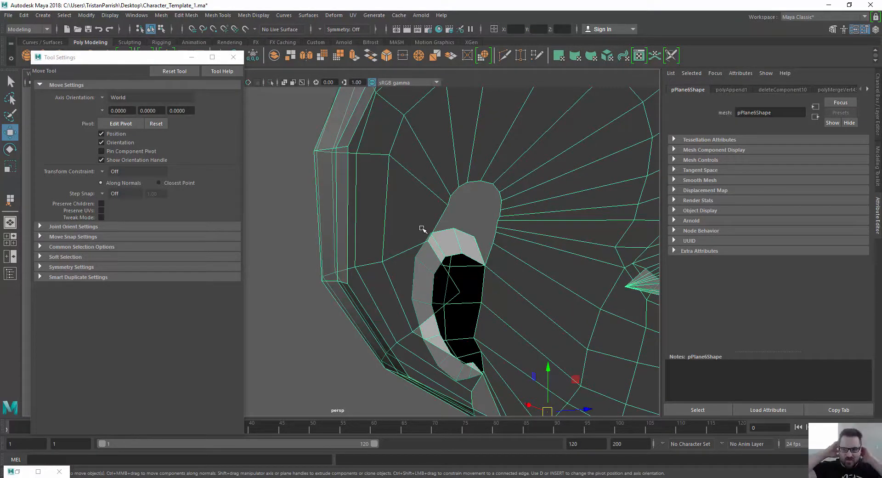
pyautogui.keyDown('alt'); pyautogui.moveTo(423, 229); pyautogui.dragTo(339, 190); pyautogui.keyUp('alt')
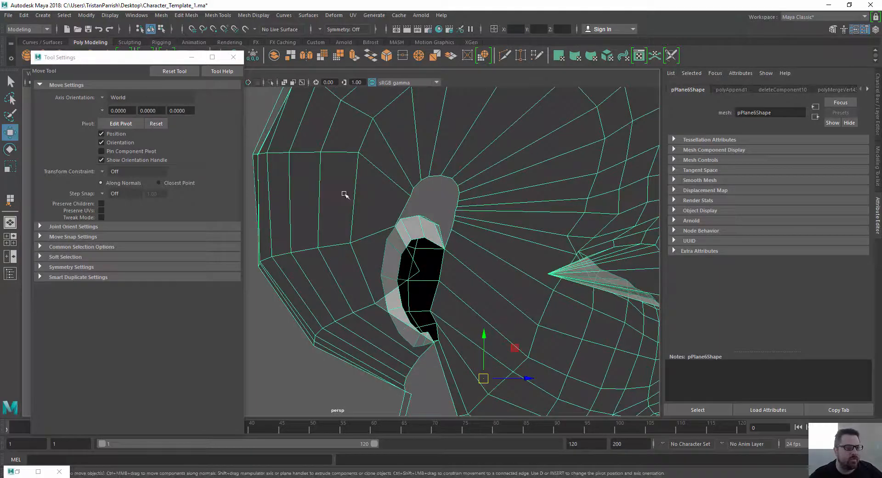
pyautogui.keyDown('alt'); pyautogui.moveTo(389, 253); pyautogui.dragTo(374, 267); pyautogui.keyUp('alt')
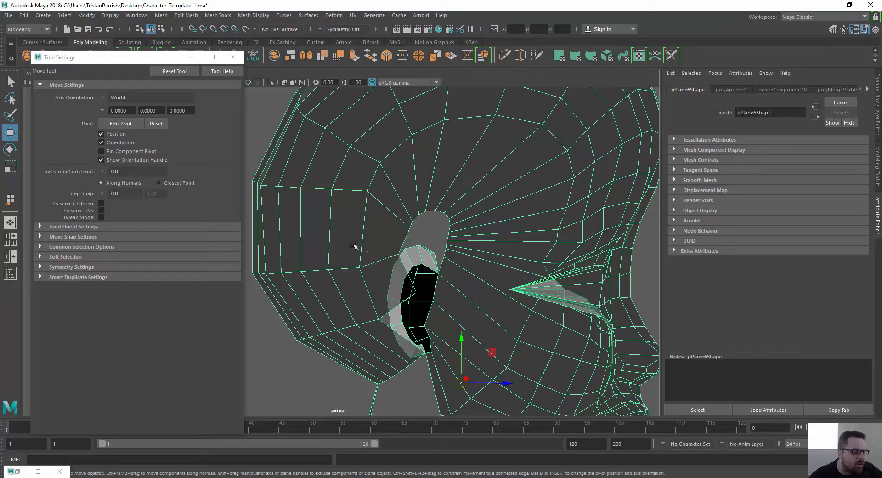
# - Insert an edge loop around the ear opening through the long edges radiating across the side of the head
pyautogui.click(219, 16)
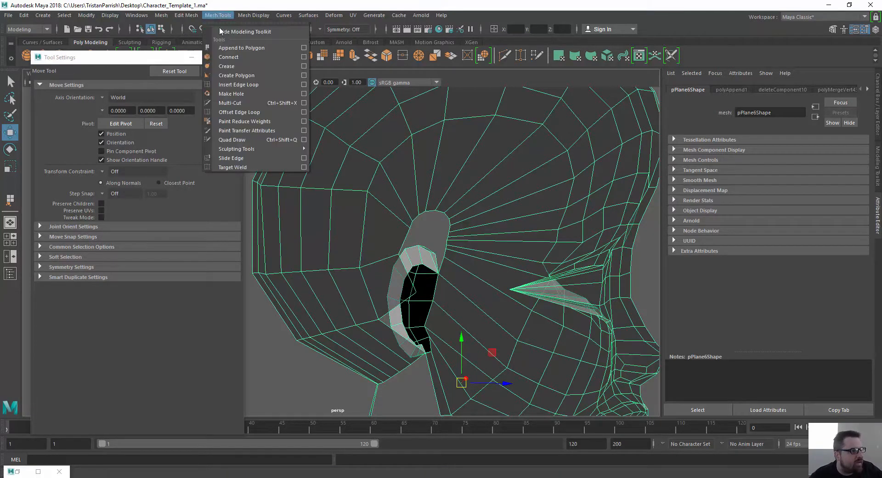
pyautogui.click(234, 87)
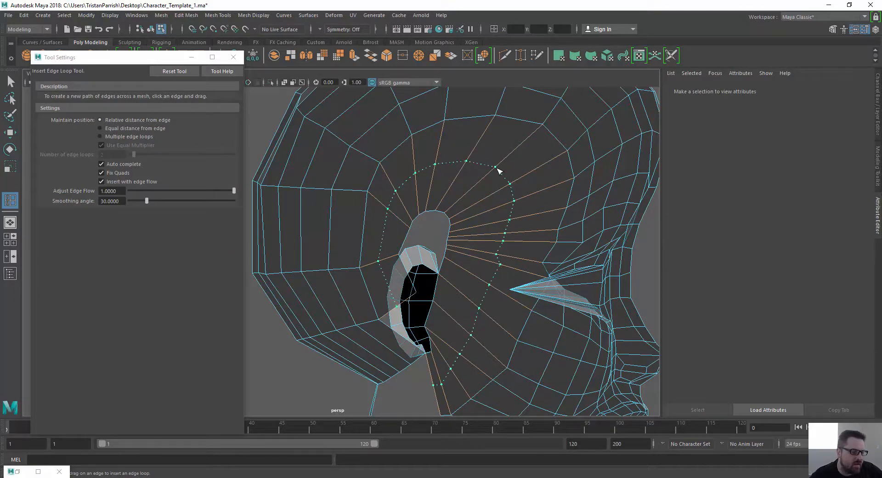
pyautogui.click(498, 170)
# - Insert an edge loop through the lowest band of faces at the back of the head, running toward the ear
pyautogui.keyDown('alt'); pyautogui.moveTo(499, 170); pyautogui.dragTo(369, 154); pyautogui.keyUp('alt')
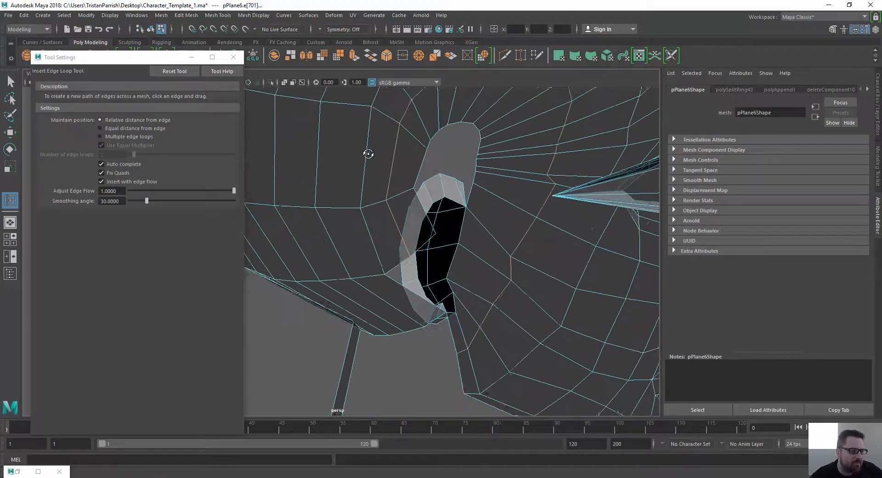
pyautogui.scroll(5, 377, 183)
pyautogui.keyDown('alt'); pyautogui.moveTo(421, 207); pyautogui.dragTo(379, 172, button='middle'); pyautogui.keyUp('alt')
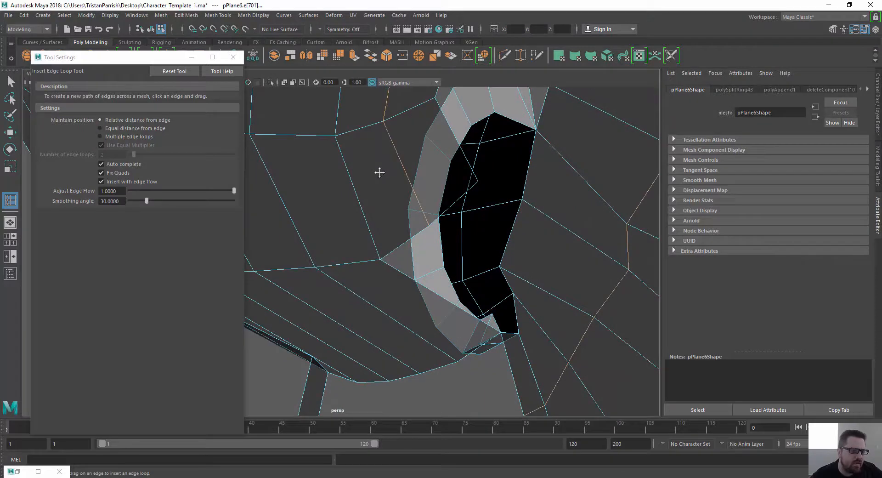
pyautogui.moveTo(413, 215)
pyautogui.keyDown('alt'); pyautogui.mouseDown()
pyautogui.moveTo(360, 252)
pyautogui.moveTo(410, 209)
pyautogui.mouseUp(); pyautogui.keyUp('alt')
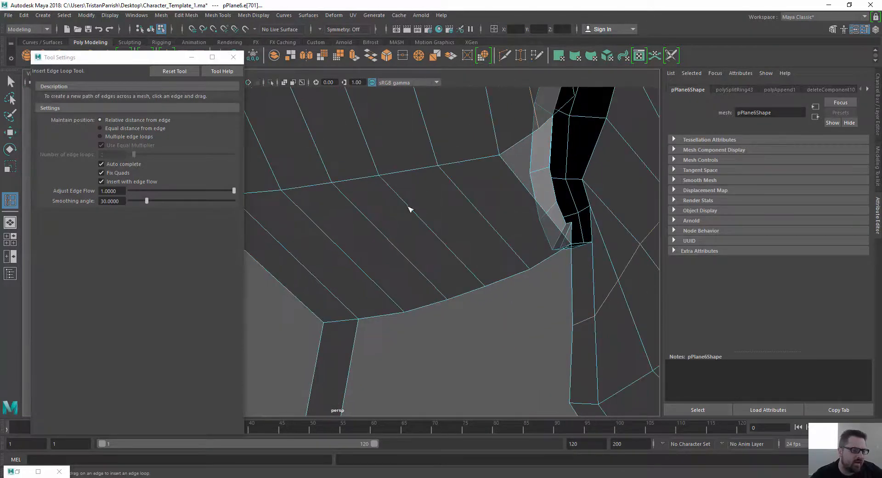
pyautogui.keyDown('alt'); pyautogui.moveTo(346, 248); pyautogui.dragTo(402, 249); pyautogui.keyUp('alt')
pyautogui.click(346, 243)
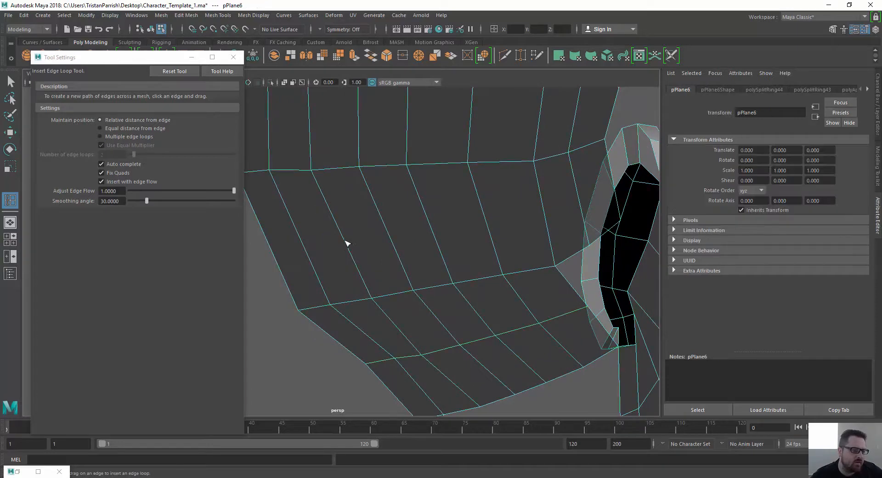
# - Insert two more edge loops across the bands of faces higher up the back of the head
pyautogui.click(339, 235)
pyautogui.scroll(-5, 349, 214)
pyautogui.keyDown('alt'); pyautogui.moveTo(351, 221); pyautogui.dragTo(385, 254); pyautogui.keyUp('alt')
pyautogui.moveTo(346, 278)
pyautogui.mouseDown()
pyautogui.moveTo(374, 248)
pyautogui.moveTo(417, 256)
pyautogui.moveTo(478, 228)
pyautogui.moveTo(486, 198)
pyautogui.moveTo(460, 214)
pyautogui.mouseUp()
pyautogui.click(348, 276)
# - Show the full side view over the reference sketch, framed on the back of the head, and switch to vertex editing
pyautogui.scroll(-3, 363, 257)
pyautogui.scroll(4, 463, 228)
pyautogui.keyDown('alt'); pyautogui.moveTo(450, 226); pyautogui.dragTo(426, 253, button='middle'); pyautogui.keyUp('alt')
pyautogui.keyDown('alt'); pyautogui.moveTo(429, 274); pyautogui.dragTo(427, 257); pyautogui.keyUp('alt')
pyautogui.scroll(-2, 428, 257)
pyautogui.press('space')
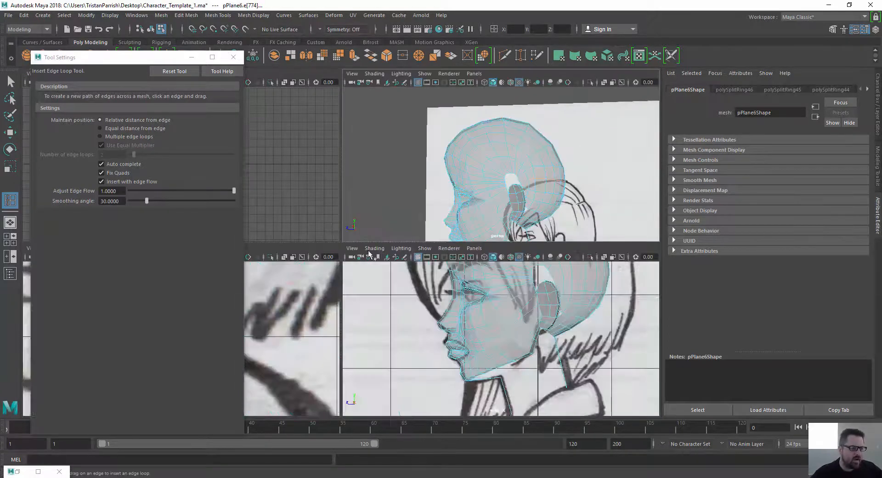
pyautogui.scroll(-2, 422, 384)
pyautogui.press('space')
pyautogui.scroll(6, 420, 319)
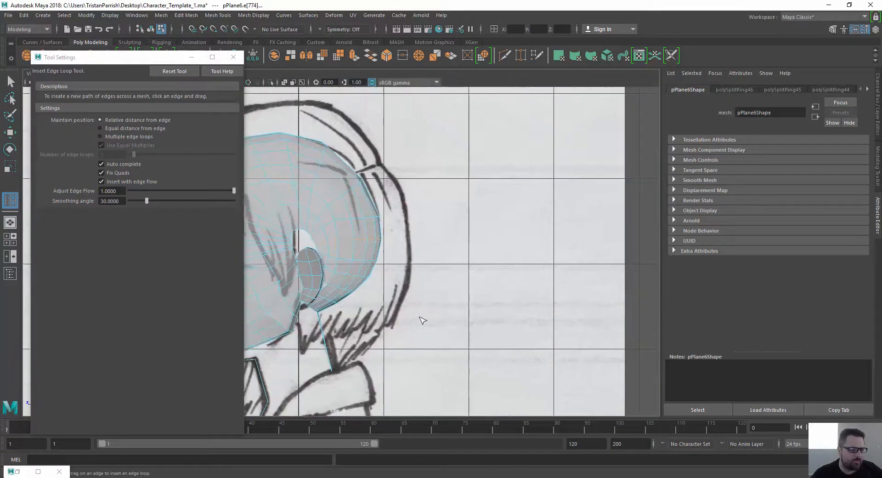
pyautogui.keyDown('alt'); pyautogui.moveTo(528, 278); pyautogui.dragTo(530, 280, button='middle'); pyautogui.keyUp('alt')
pyautogui.keyDown('alt'); pyautogui.moveTo(451, 253); pyautogui.dragTo(437, 218, button='middle'); pyautogui.keyUp('alt')
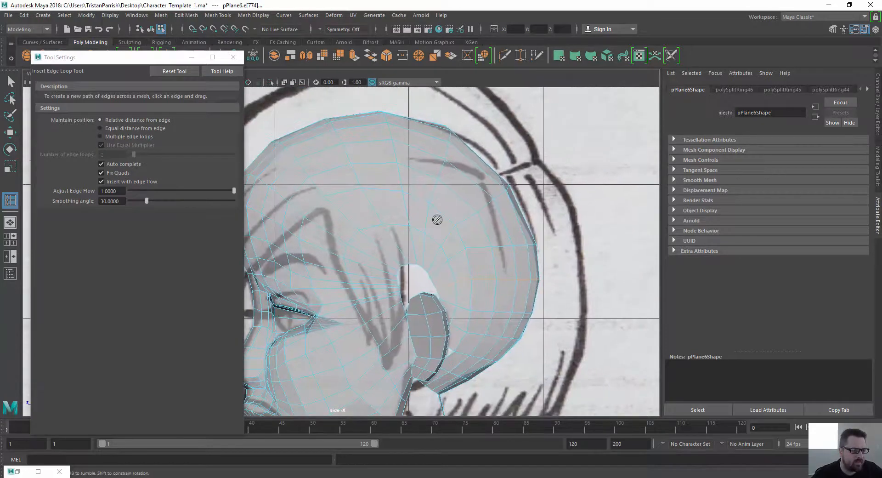
pyautogui.scroll(2, 438, 223)
pyautogui.press('w')
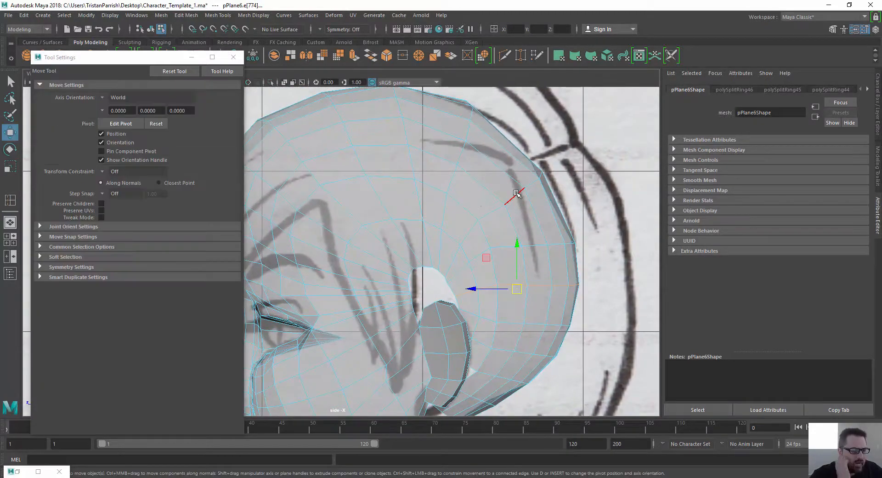
pyautogui.moveTo(508, 193); pyautogui.dragTo(470, 193, button='right')
# - Move the vertex row between the ear and the upper back outline of the head slightly up and forward
pyautogui.click(540, 178)
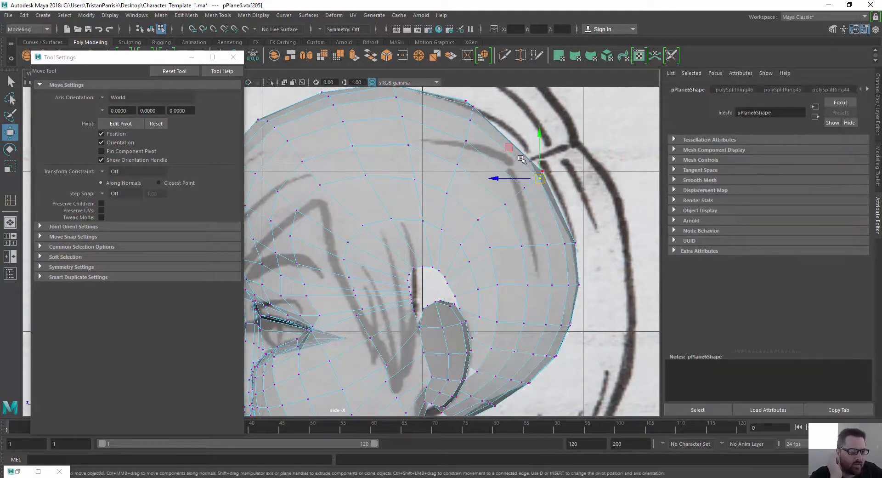
pyautogui.click(478, 220)
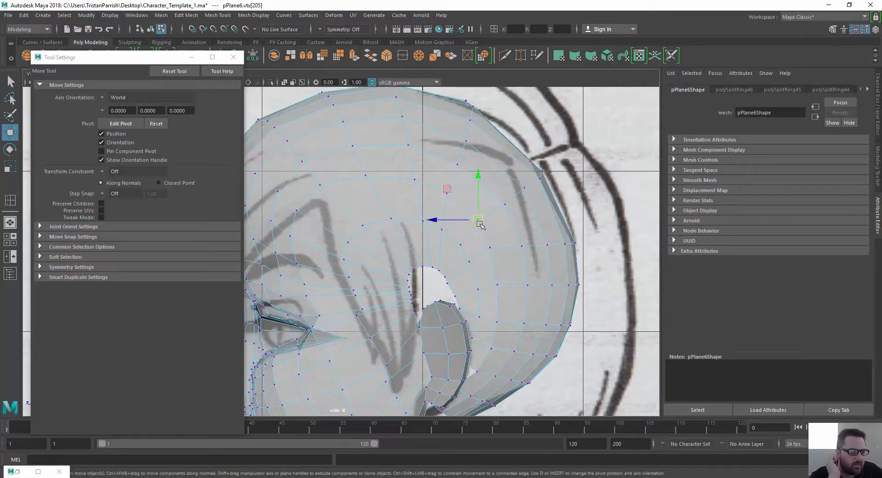
pyautogui.moveTo(478, 221); pyautogui.dragTo(490, 195)
pyautogui.click(505, 204)
pyautogui.click(523, 187)
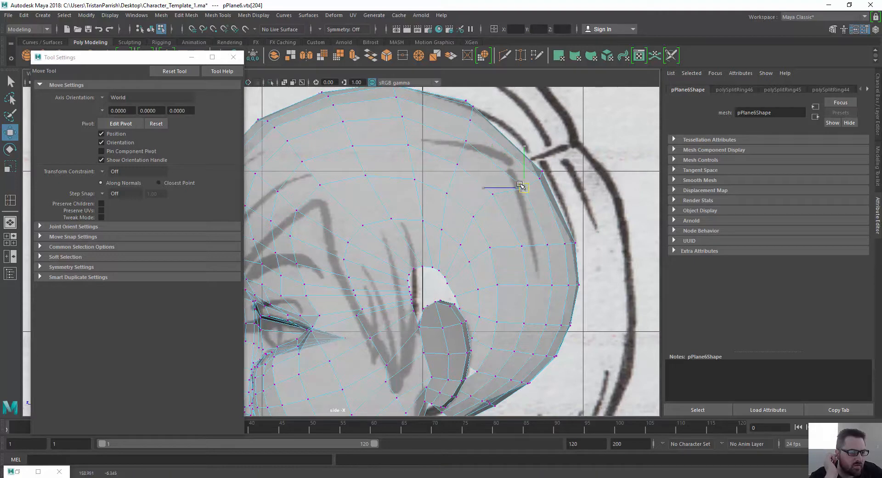
pyautogui.click(540, 179)
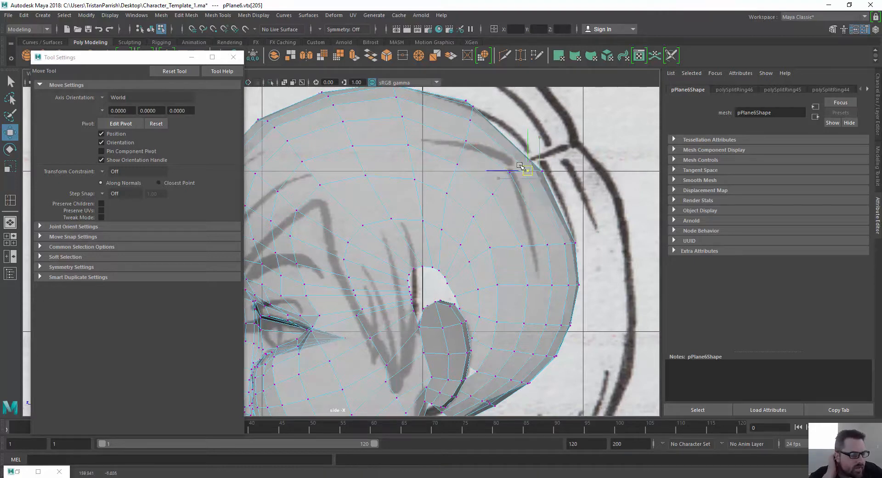
pyautogui.moveTo(540, 178); pyautogui.dragTo(528, 161)
pyautogui.click(542, 170)
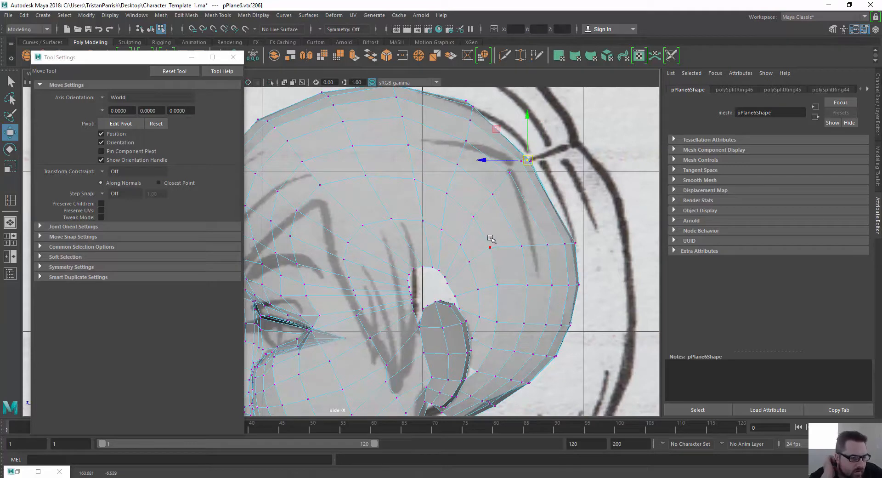
# - Move the rear vertices of the next row down up along the head outline and nudge its inner vertex upward
pyautogui.moveTo(485, 232); pyautogui.dragTo(605, 254)
pyautogui.moveTo(533, 244); pyautogui.dragTo(552, 220)
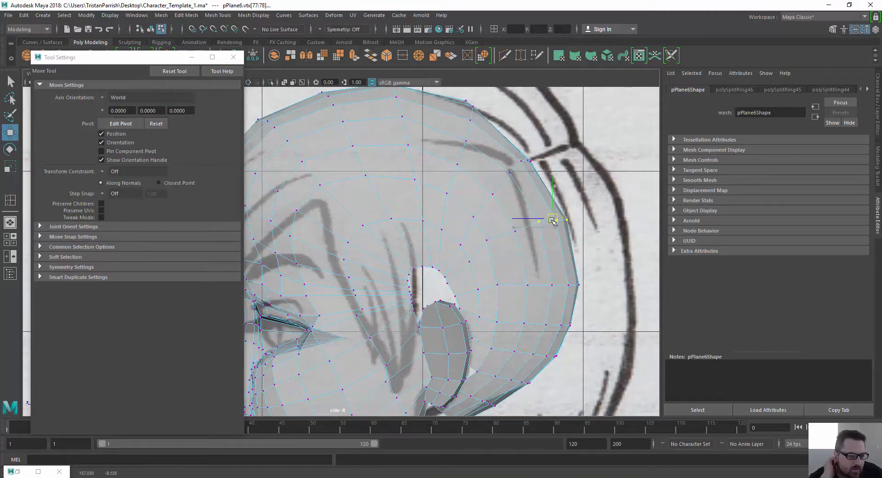
pyautogui.moveTo(593, 196); pyautogui.dragTo(539, 178)
pyautogui.click(564, 213)
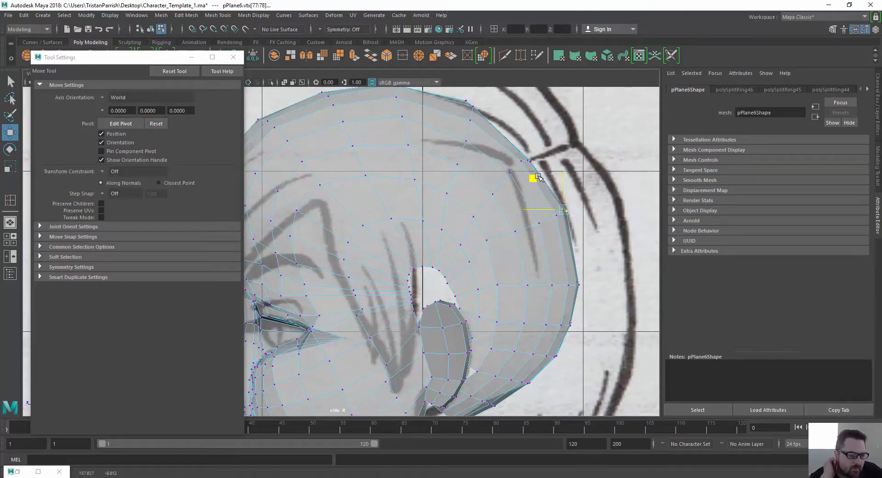
pyautogui.click(485, 242)
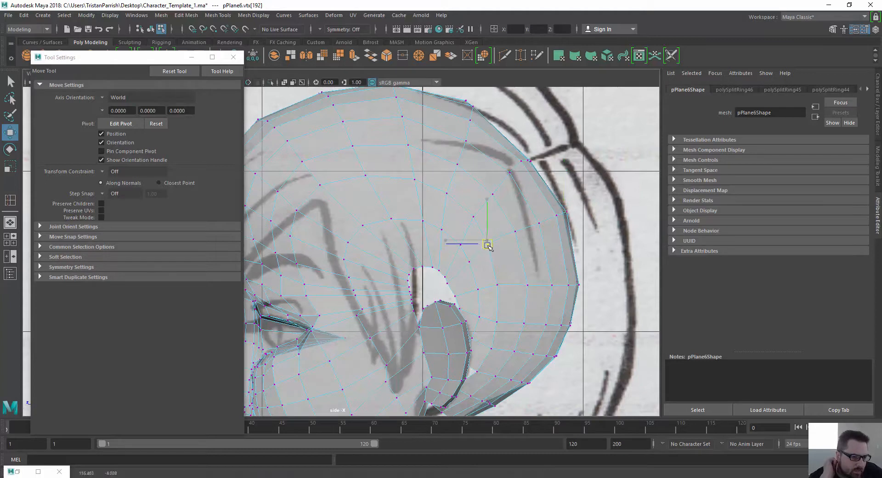
# - Raise the rear vertices of the row level with the ear's top and of the row below it along the back outline
pyautogui.keyDown('alt'); pyautogui.moveTo(488, 247); pyautogui.dragTo(495, 287, button='right'); pyautogui.keyUp('alt')
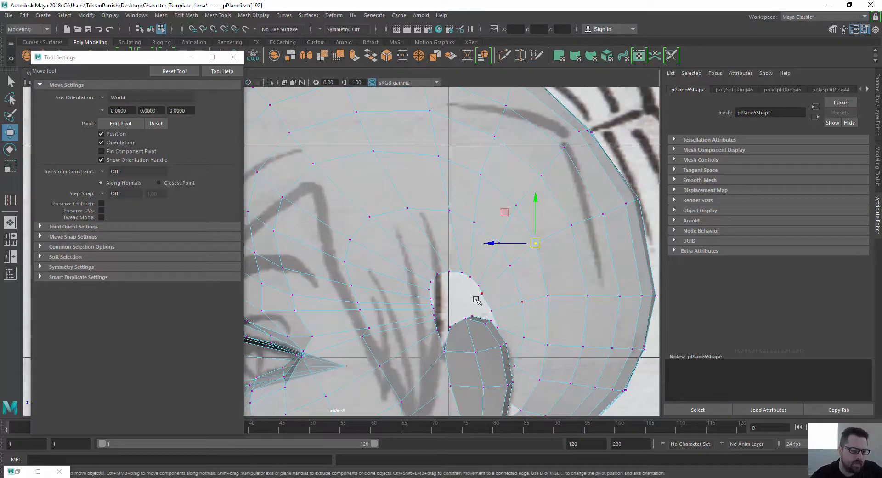
pyautogui.keyDown('alt'); pyautogui.moveTo(506, 286); pyautogui.dragTo(366, 218, button='middle'); pyautogui.keyUp('alt')
pyautogui.moveTo(504, 236); pyautogui.dragTo(503, 237)
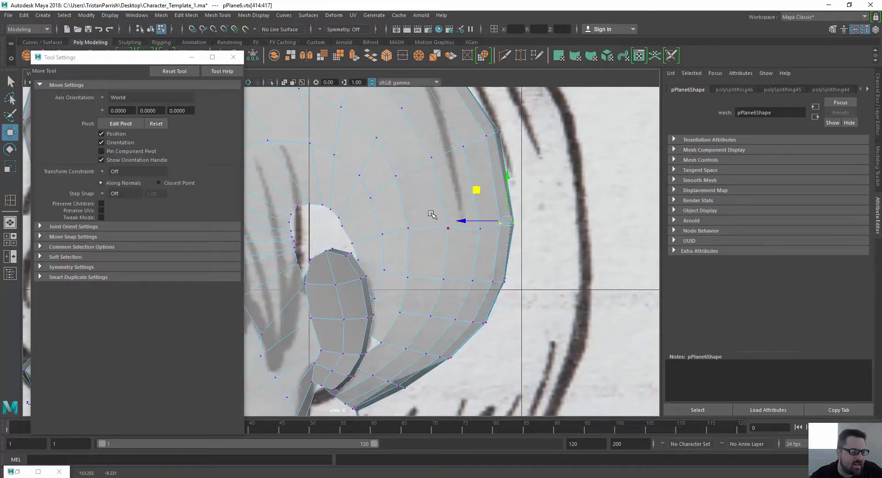
pyautogui.moveTo(431, 214); pyautogui.dragTo(486, 242)
pyautogui.moveTo(433, 199); pyautogui.dragTo(431, 194, button='middle')
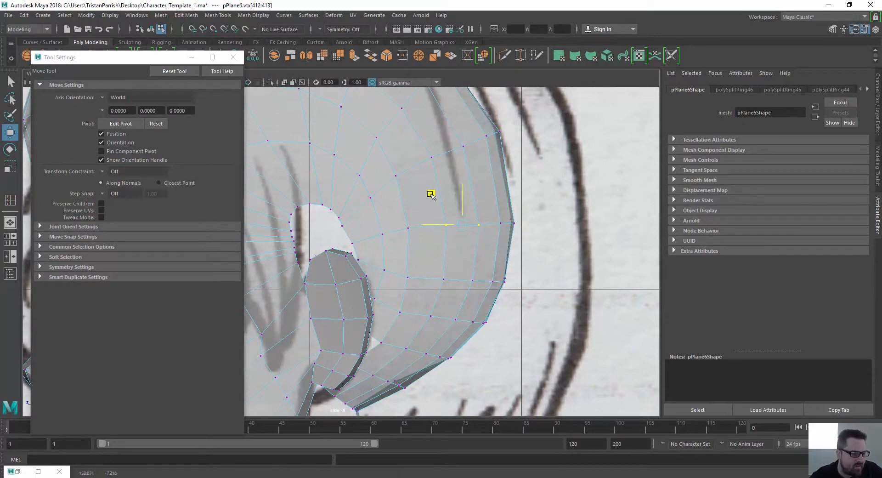
pyautogui.moveTo(522, 230); pyautogui.dragTo(509, 208)
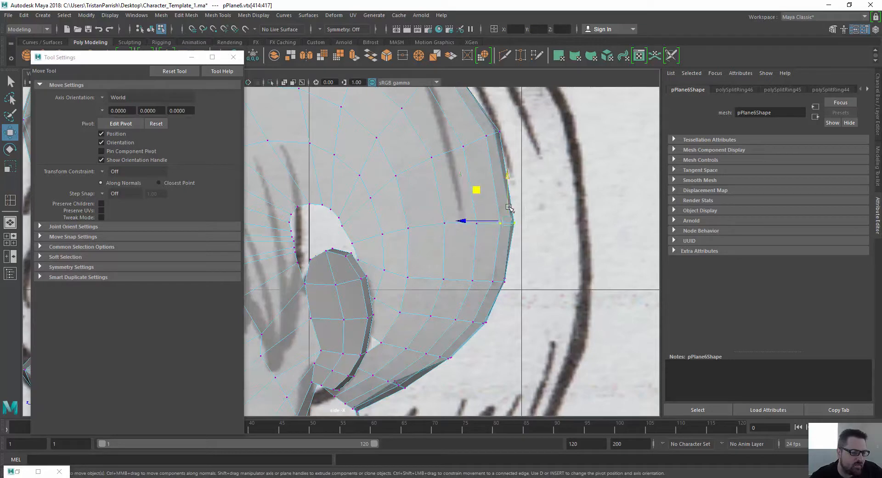
pyautogui.moveTo(473, 190); pyautogui.dragTo(477, 177, button='middle')
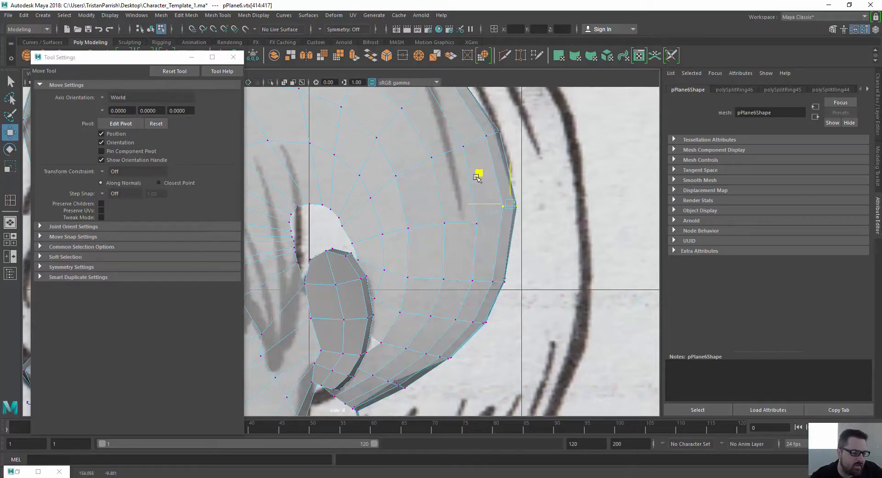
pyautogui.moveTo(463, 263); pyautogui.dragTo(523, 295)
pyautogui.moveTo(454, 247); pyautogui.dragTo(456, 230)
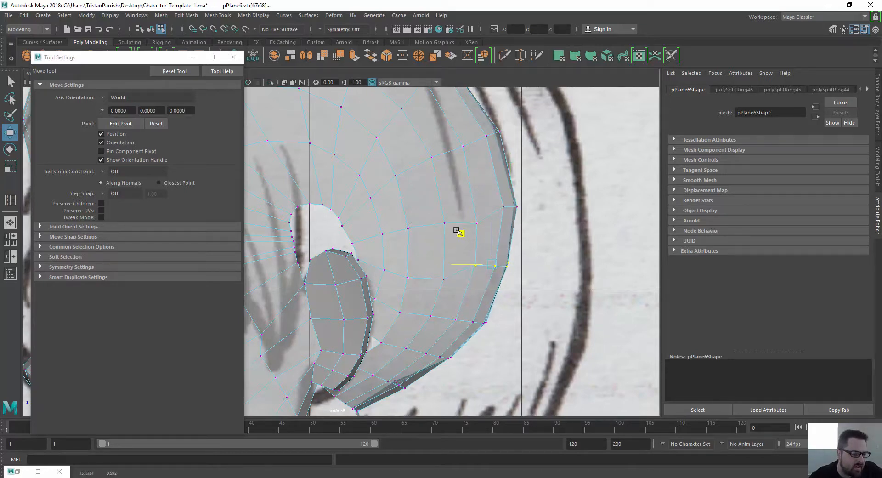
# - Nudge the inner vertices of the row reaching the ear opening slightly upward, working forward to the opening's rear rim
pyautogui.click(477, 222)
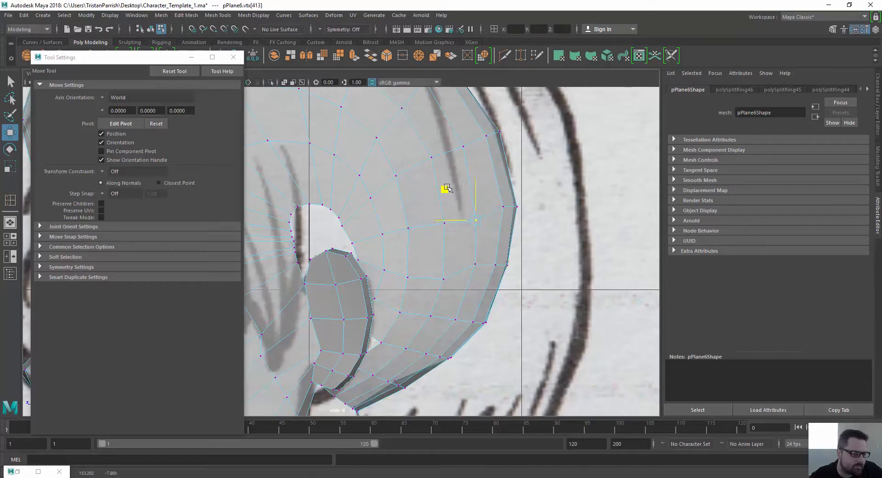
pyautogui.moveTo(419, 193); pyautogui.dragTo(377, 198)
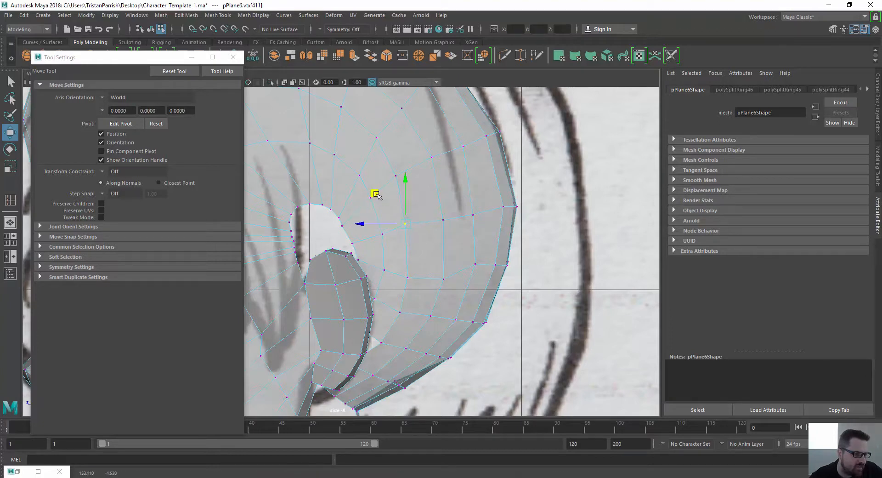
pyautogui.moveTo(390, 245); pyautogui.dragTo(347, 202)
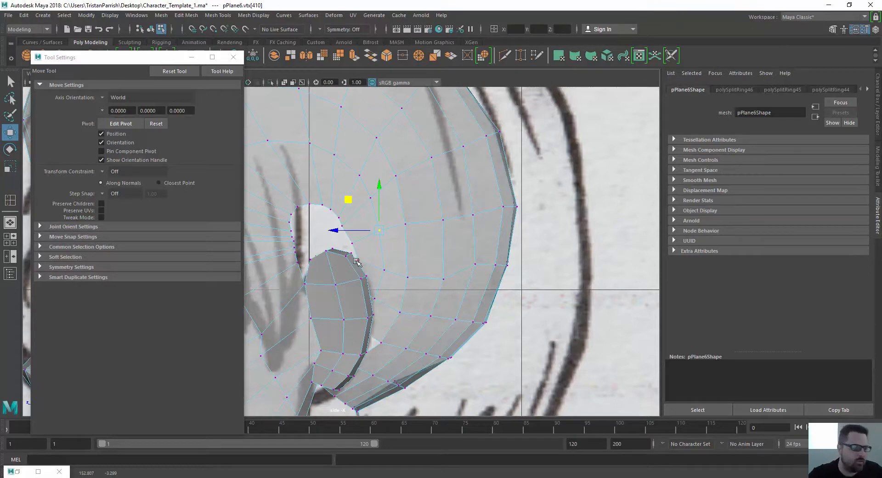
pyautogui.click(351, 242)
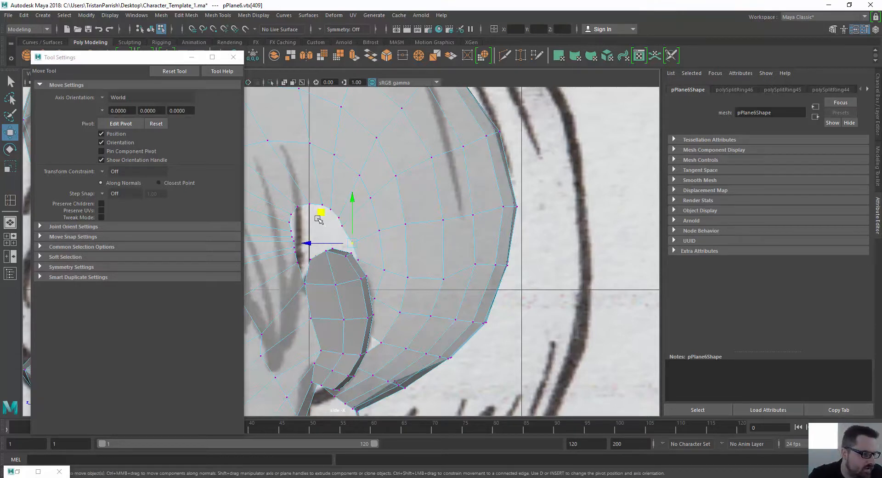
pyautogui.click(342, 225)
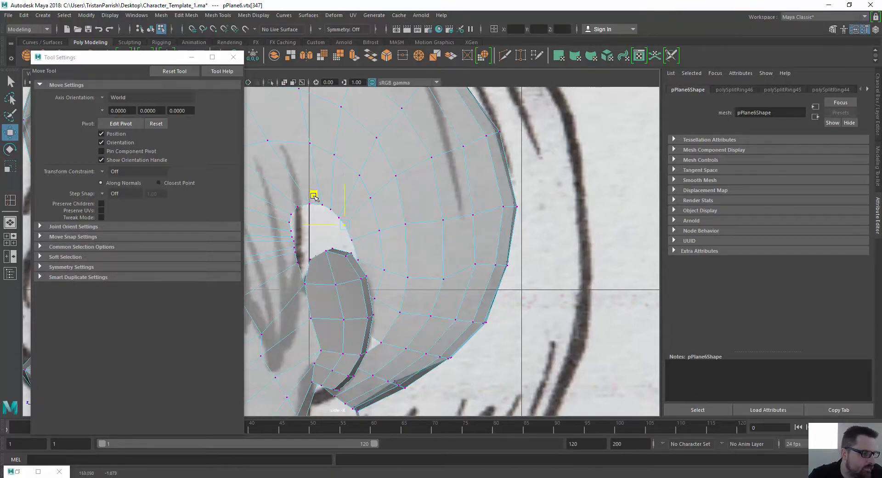
# - Raise the inner vertices of the next row down, behind the upper part of the ear, to level out that row
pyautogui.scroll(2, 311, 198)
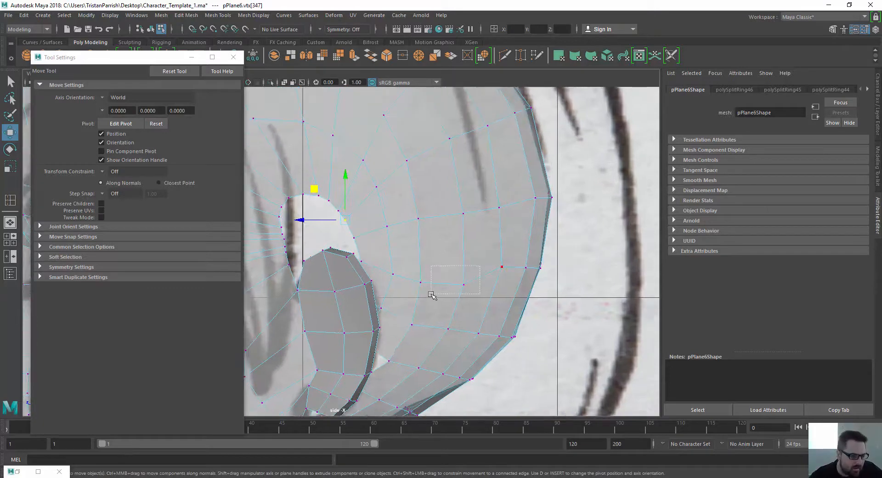
pyautogui.moveTo(432, 296); pyautogui.dragTo(392, 269)
pyautogui.click(418, 281)
pyautogui.click(393, 274)
pyautogui.click(418, 272)
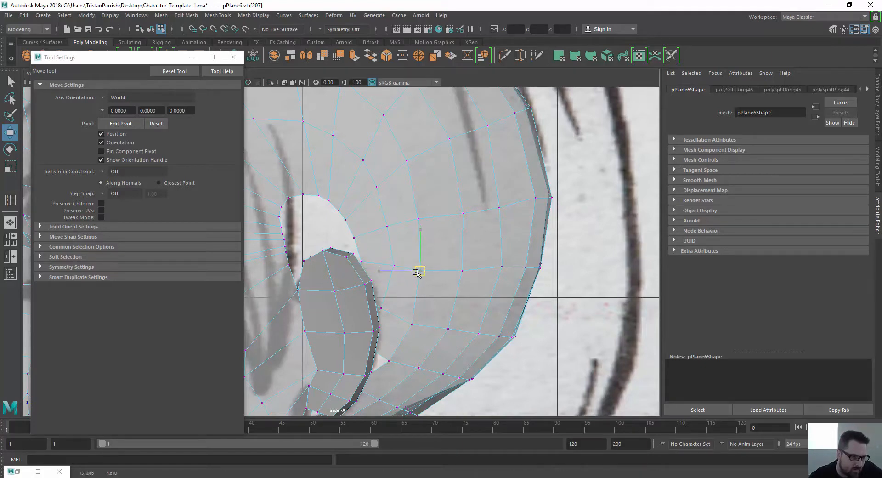
pyautogui.scroll(-5, 384, 308)
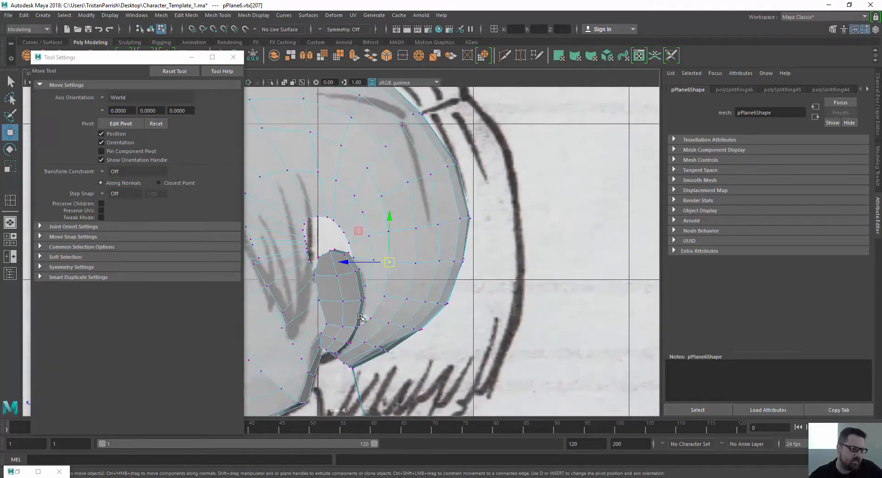
# - Switch to the four-view layout and examine the gap between the ear's back and the head in perspective
pyautogui.scroll(4, 388, 313)
pyautogui.press('space')
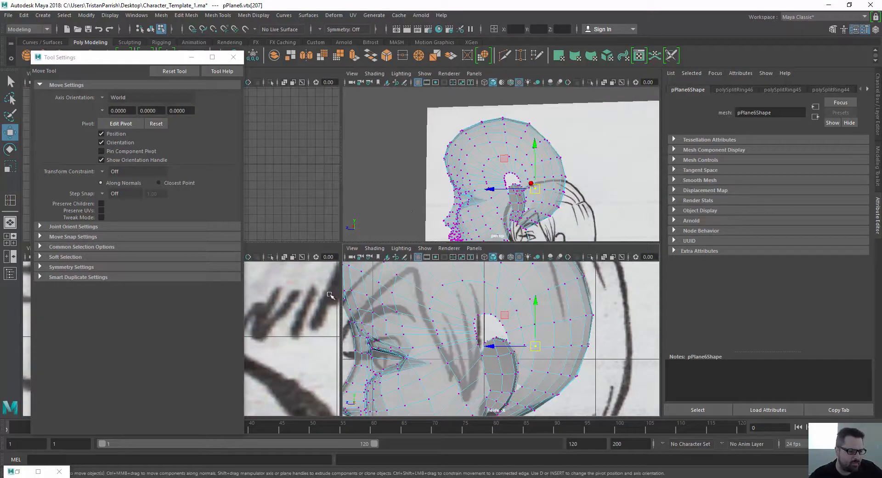
pyautogui.keyDown('alt'); pyautogui.moveTo(404, 161); pyautogui.dragTo(492, 162); pyautogui.keyUp('alt')
pyautogui.keyDown('alt'); pyautogui.moveTo(492, 162); pyautogui.dragTo(420, 120, button='middle'); pyautogui.keyUp('alt')
pyautogui.keyDown('alt'); pyautogui.moveTo(420, 120); pyautogui.dragTo(490, 129); pyautogui.keyUp('alt')
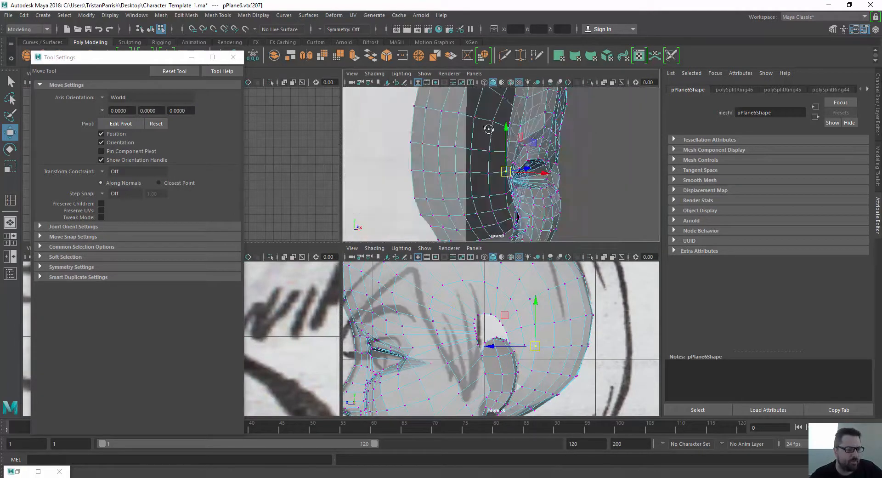
pyautogui.scroll(5, 427, 161)
pyautogui.keyDown('alt'); pyautogui.moveTo(427, 161); pyautogui.dragTo(526, 158); pyautogui.keyUp('alt')
pyautogui.scroll(3, 479, 170)
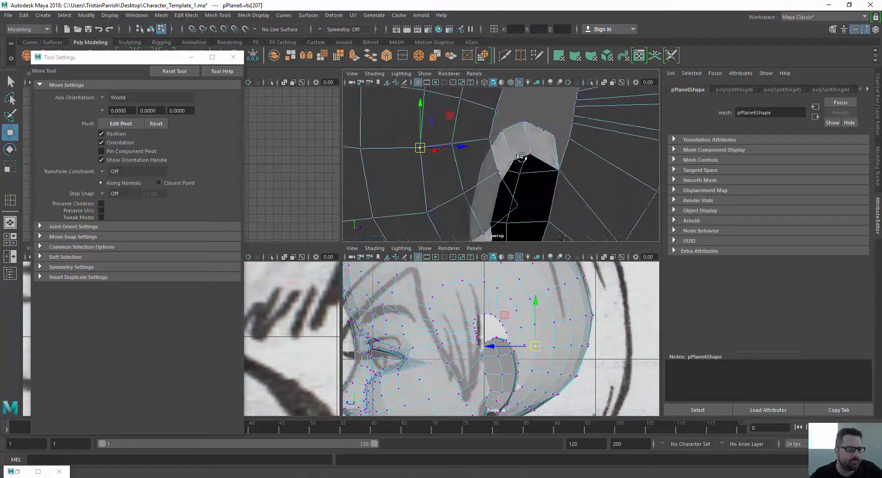
pyautogui.keyDown('alt'); pyautogui.moveTo(526, 157); pyautogui.dragTo(482, 202, button='middle'); pyautogui.keyUp('alt')
pyautogui.scroll(-3, 479, 183)
pyautogui.keyDown('alt'); pyautogui.moveTo(478, 169); pyautogui.dragTo(449, 144, button='middle'); pyautogui.keyUp('alt')
pyautogui.scroll(4, 449, 144)
pyautogui.scroll(-4, 448, 144)
pyautogui.moveTo(448, 144)
pyautogui.keyDown('alt'); pyautogui.mouseDown()
pyautogui.moveTo(452, 126)
pyautogui.moveTo(463, 128)
pyautogui.moveTo(439, 134)
pyautogui.mouseUp(); pyautogui.keyUp('alt')
pyautogui.scroll(4, 463, 153)
pyautogui.keyDown('alt'); pyautogui.moveTo(461, 186); pyautogui.dragTo(484, 127, button='middle'); pyautogui.keyUp('alt')
pyautogui.keyDown('alt'); pyautogui.moveTo(444, 170); pyautogui.dragTo(449, 195, button='middle'); pyautogui.keyUp('alt')
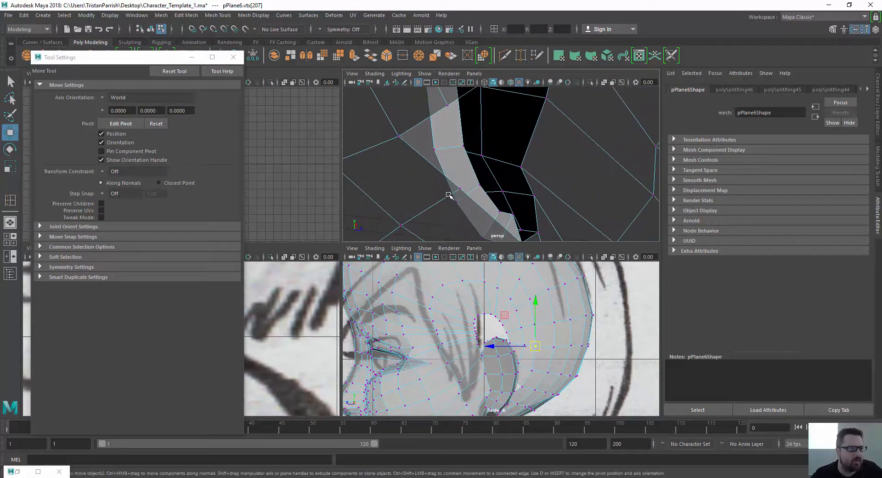
pyautogui.scroll(-3, 449, 195)
pyautogui.keyDown('alt'); pyautogui.moveTo(445, 197); pyautogui.dragTo(430, 218); pyautogui.keyUp('alt')
pyautogui.keyDown('alt'); pyautogui.moveTo(430, 218); pyautogui.dragTo(424, 198, button='middle'); pyautogui.keyUp('alt')
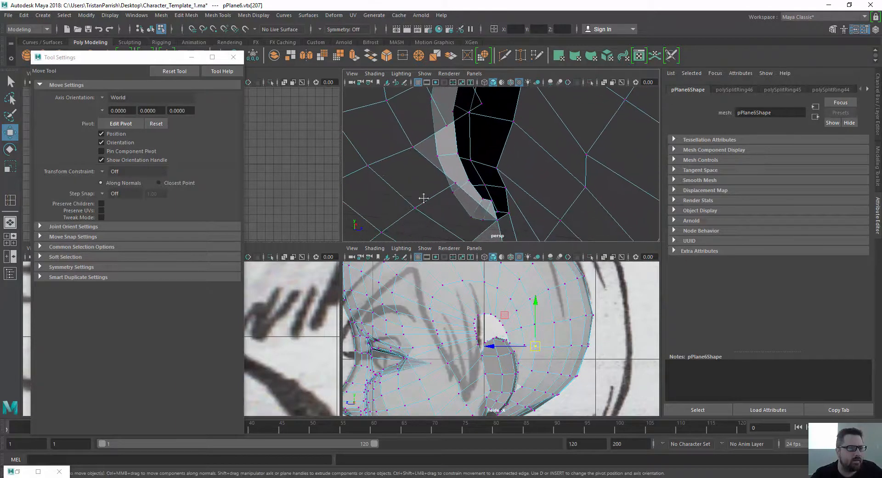
# - Fill the triangular gap between the head and the back of the ear using Append to Polygon between its two border edges
pyautogui.click(412, 149)
pyautogui.click(429, 176)
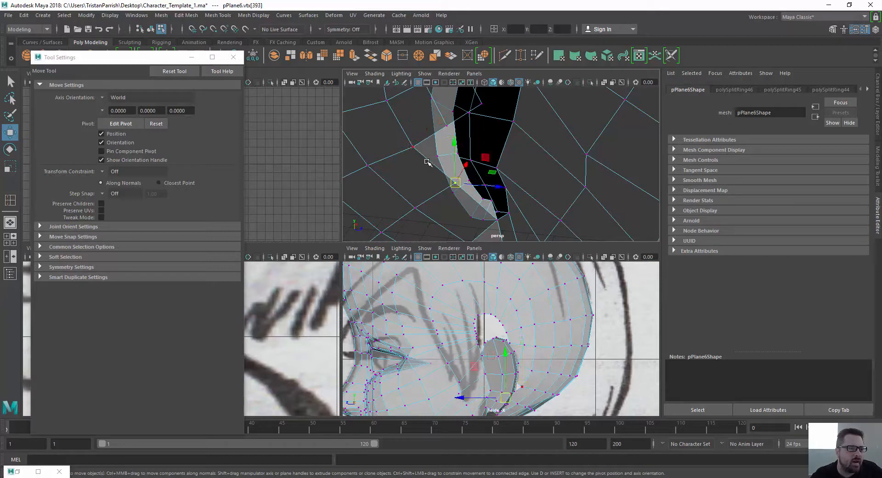
pyautogui.click(420, 160)
pyautogui.moveTo(423, 165)
pyautogui.keyDown('alt'); pyautogui.mouseDown()
pyautogui.moveTo(417, 171)
pyautogui.moveTo(427, 181)
pyautogui.mouseUp(); pyautogui.keyUp('alt')
pyautogui.moveTo(430, 178); pyautogui.dragTo(433, 151, button='right')
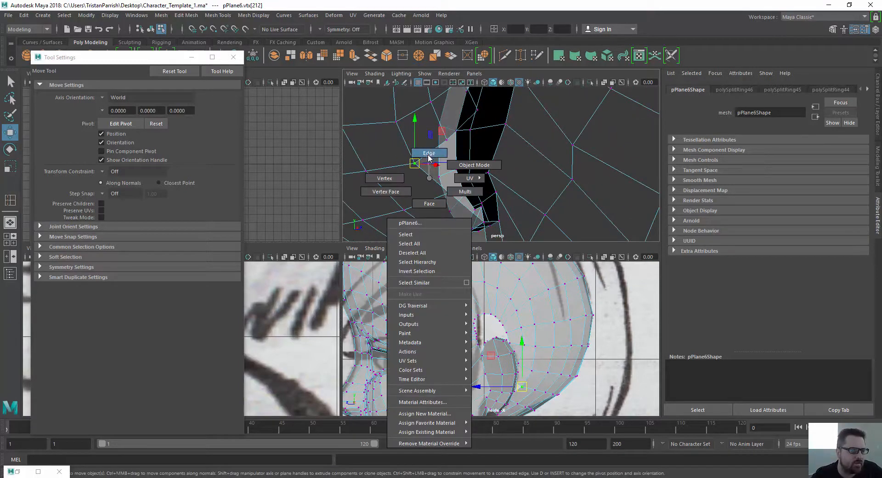
pyautogui.click(435, 185)
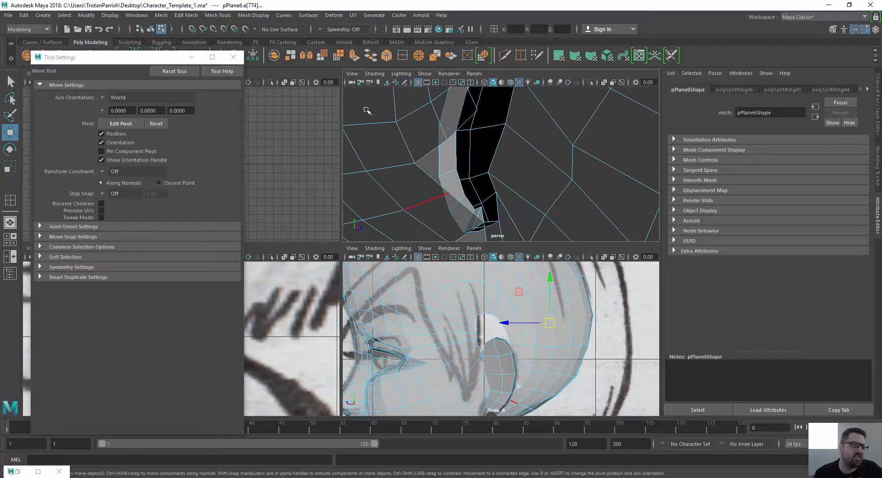
pyautogui.click(238, 15)
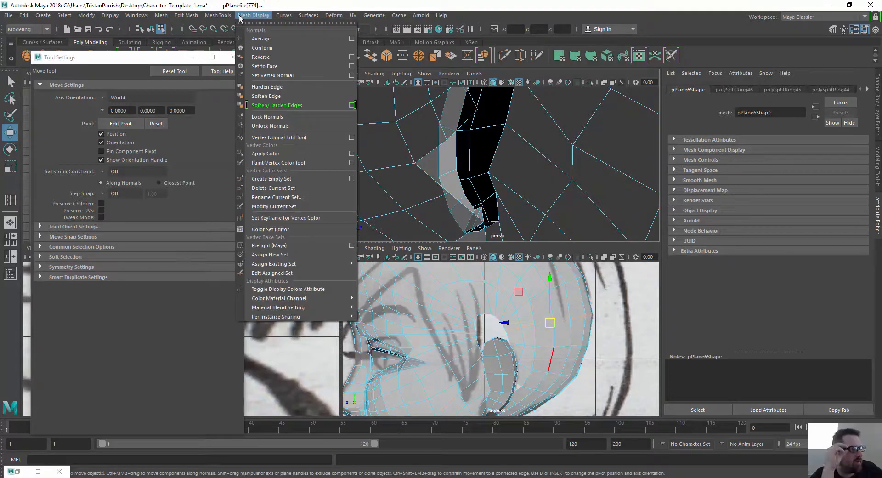
pyautogui.click(257, 39)
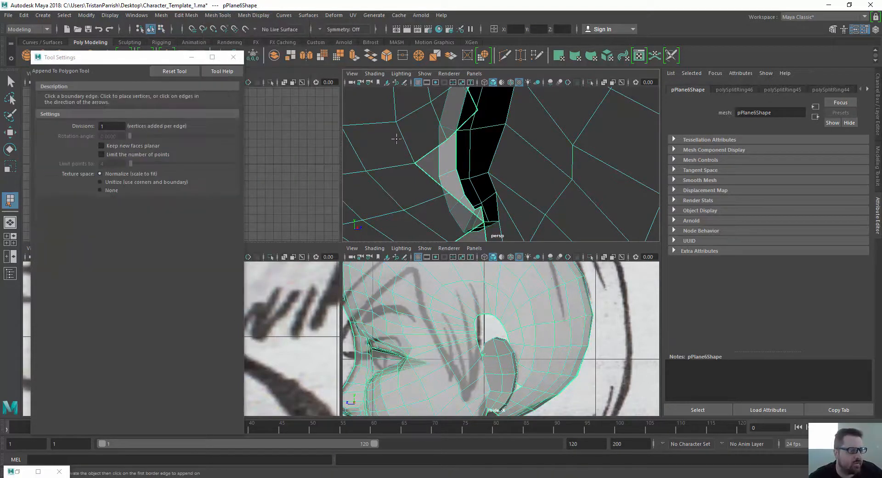
pyautogui.click(436, 182)
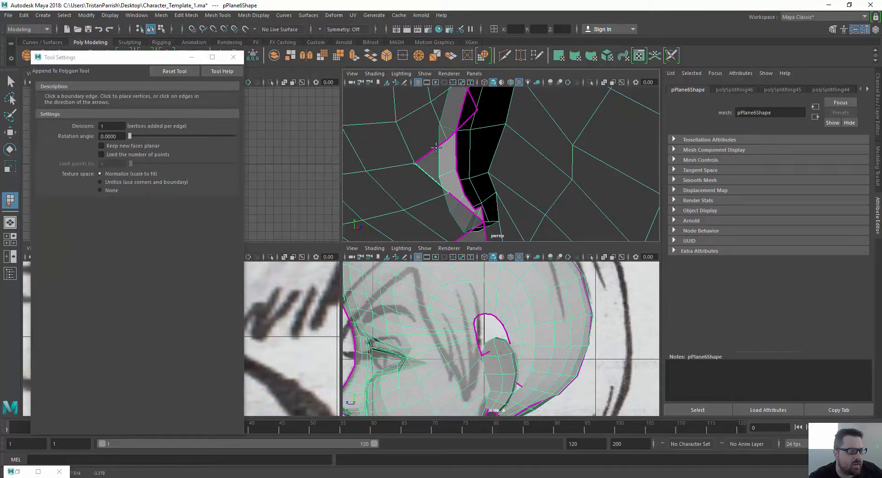
pyautogui.click(435, 149)
pyautogui.press('w')
# - Connect the two vertices above the new triangle along the ear's back rim and delete the surplus corner jutting into the ear opening
pyautogui.scroll(-5, 412, 177)
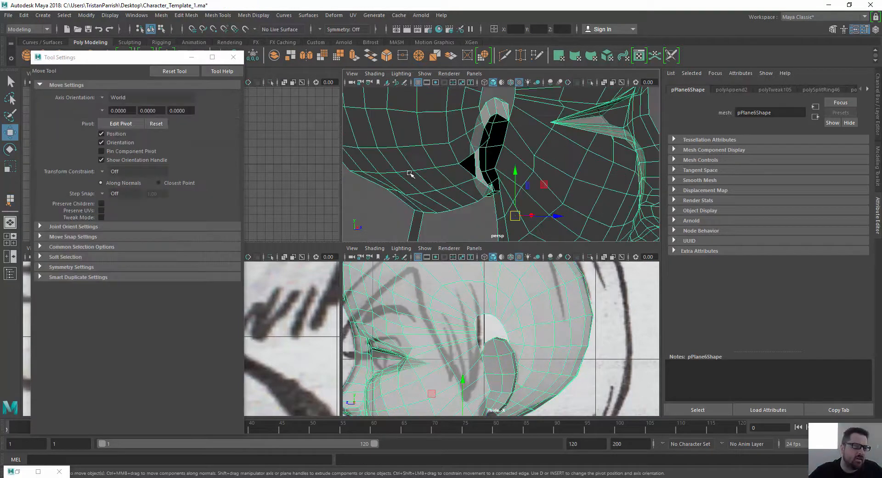
pyautogui.moveTo(411, 176)
pyautogui.keyDown('alt'); pyautogui.mouseDown()
pyautogui.moveTo(585, 150)
pyautogui.moveTo(622, 164)
pyautogui.moveTo(426, 183)
pyautogui.mouseUp(); pyautogui.keyUp('alt')
pyautogui.scroll(5, 501, 192)
pyautogui.scroll(-3, 487, 184)
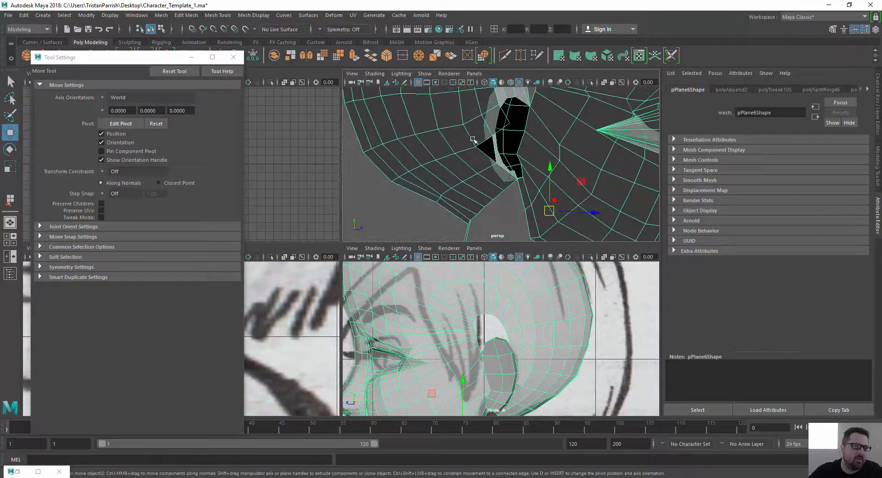
pyautogui.scroll(4, 480, 176)
pyautogui.keyDown('alt'); pyautogui.moveTo(480, 176); pyautogui.dragTo(451, 161); pyautogui.keyUp('alt')
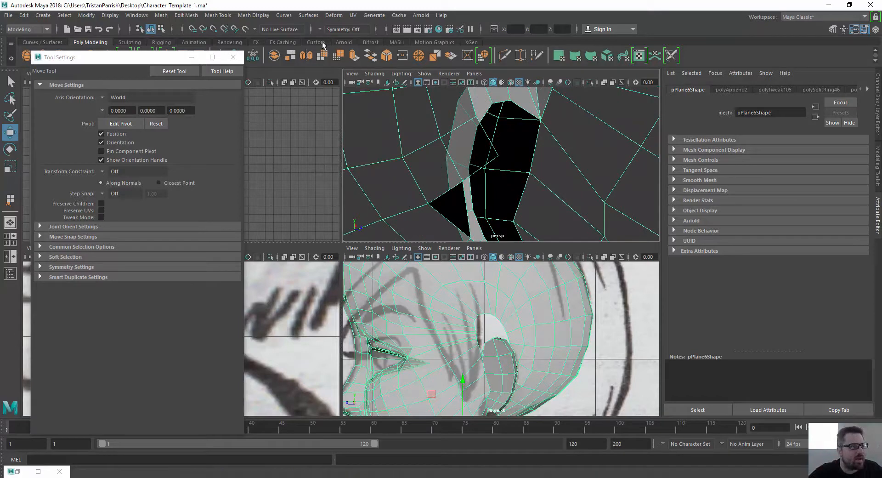
pyautogui.moveTo(487, 152); pyautogui.dragTo(460, 144, button='right')
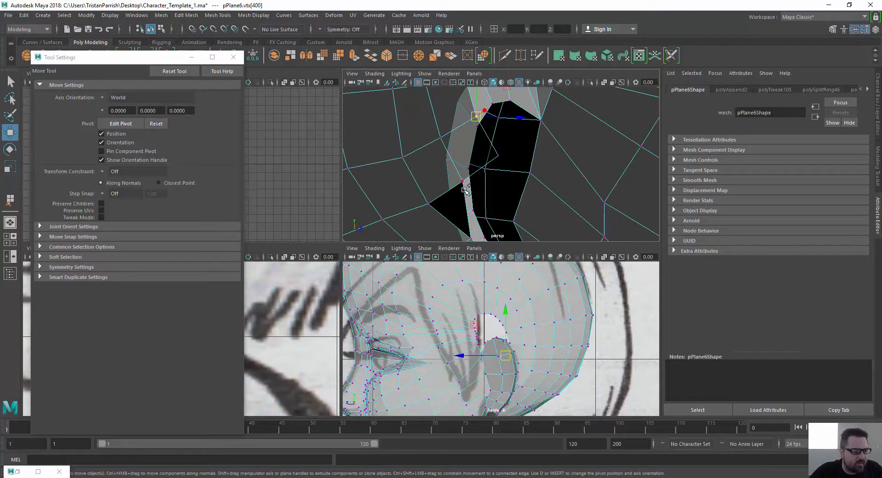
pyautogui.click(459, 171)
pyautogui.keyDown('shift'); pyautogui.rightClick(470, 172); pyautogui.keyUp('shift')
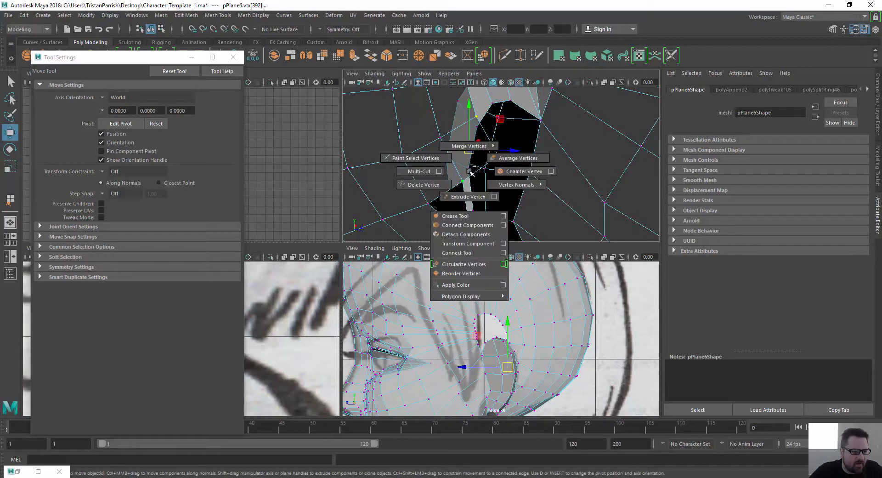
pyautogui.click(459, 225)
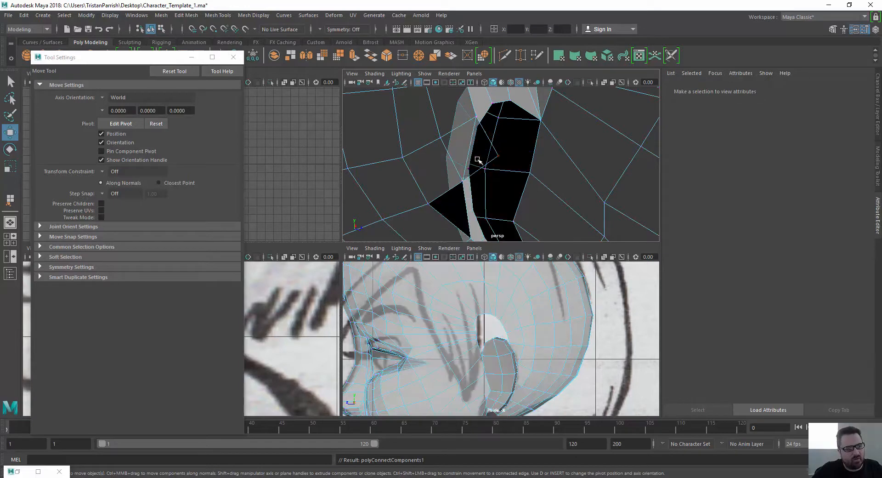
pyautogui.press('Delete')
# - Inspect the vertices along the seam behind the ear, from the filled triangle up to the ear's top
pyautogui.keyDown('alt'); pyautogui.moveTo(414, 179); pyautogui.dragTo(452, 179); pyautogui.keyUp('alt')
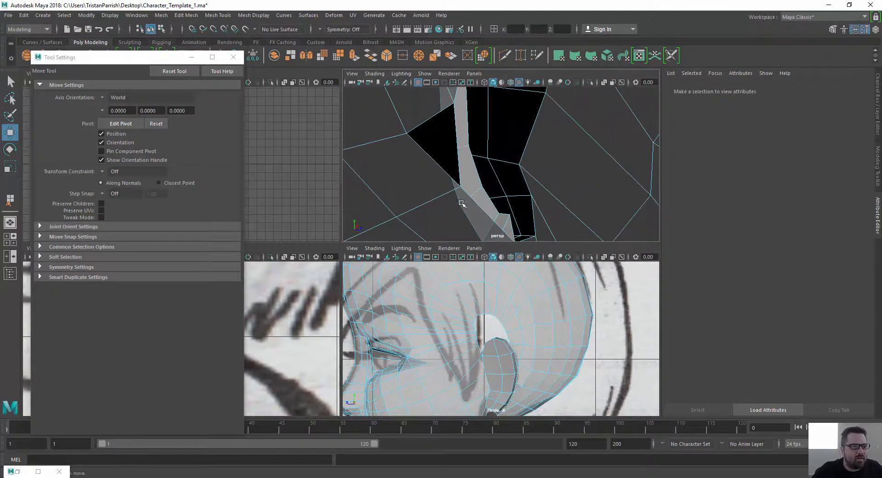
pyautogui.rightClick(456, 184)
pyautogui.moveTo(456, 183); pyautogui.dragTo(425, 184, button='right')
pyautogui.click(465, 156)
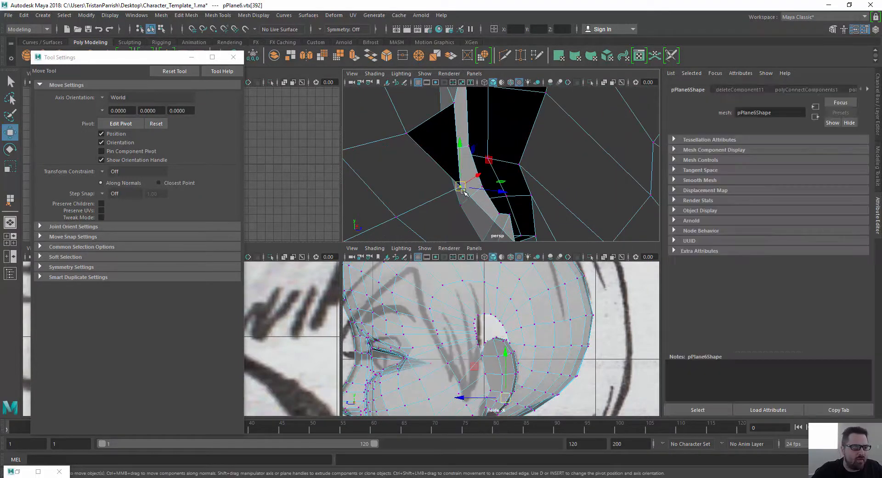
pyautogui.moveTo(470, 161)
pyautogui.mouseDown()
pyautogui.moveTo(472, 183)
pyautogui.moveTo(445, 193)
pyautogui.moveTo(474, 171)
pyautogui.mouseUp()
pyautogui.click(474, 171)
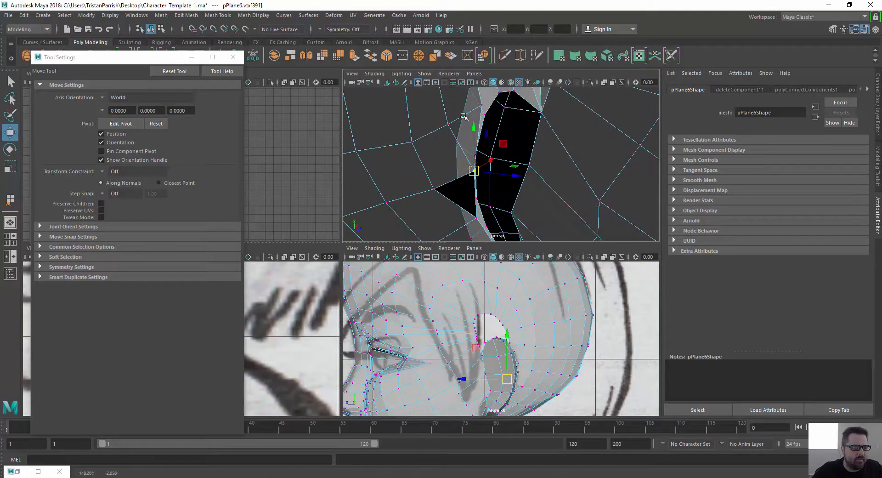
pyautogui.keyDown('alt'); pyautogui.moveTo(463, 116); pyautogui.dragTo(458, 156); pyautogui.keyUp('alt')
pyautogui.click(473, 174)
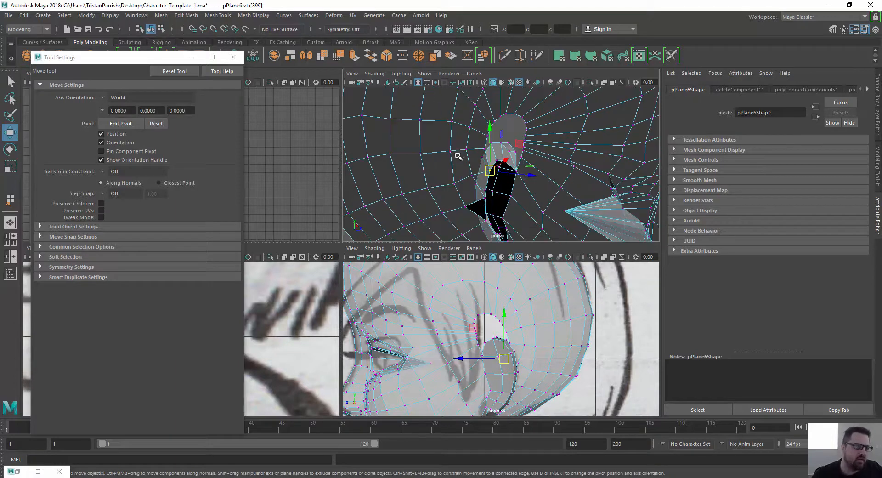
pyautogui.keyDown('alt'); pyautogui.moveTo(550, 194); pyautogui.dragTo(419, 173); pyautogui.keyUp('alt')
pyautogui.keyDown('alt'); pyautogui.moveTo(420, 173); pyautogui.dragTo(425, 165, button='middle'); pyautogui.keyUp('alt')
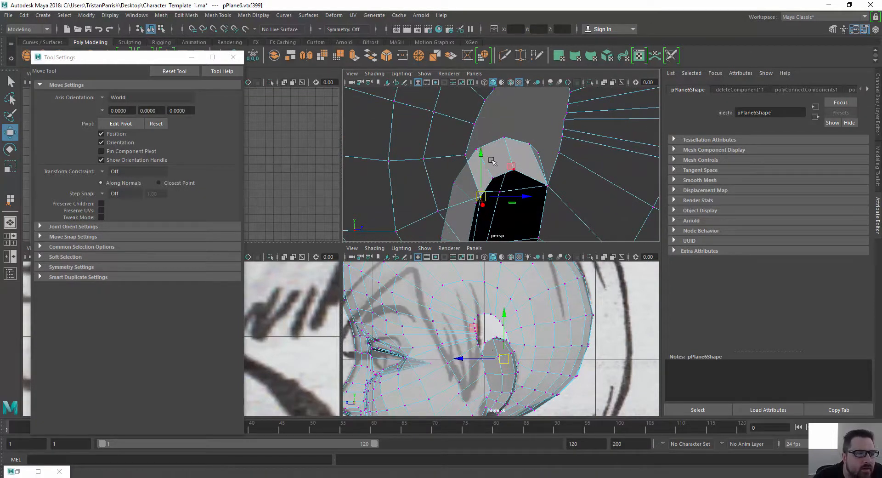
pyautogui.keyDown('alt'); pyautogui.moveTo(462, 187); pyautogui.dragTo(459, 207); pyautogui.keyUp('alt')
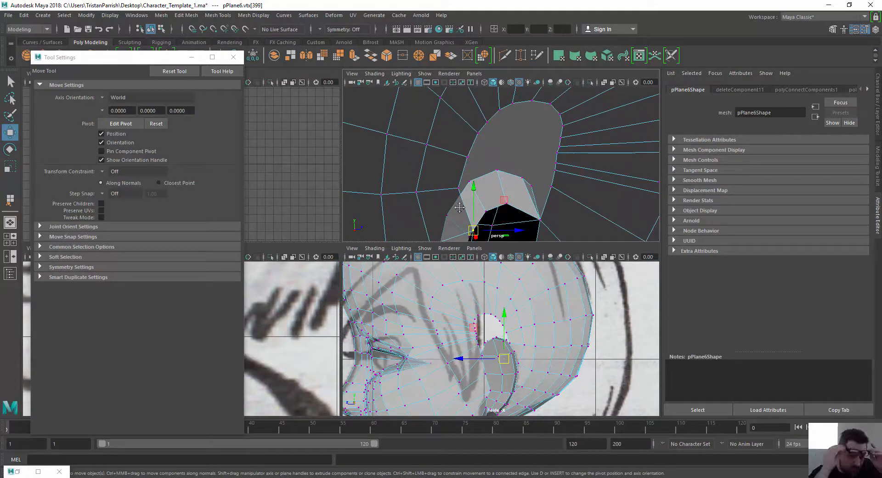
# - Merge two adjacent vertices on the front rim of the opening above the ear to their center
pyautogui.keyDown('alt'); pyautogui.moveTo(568, 114); pyautogui.dragTo(513, 149, button='right'); pyautogui.keyUp('alt')
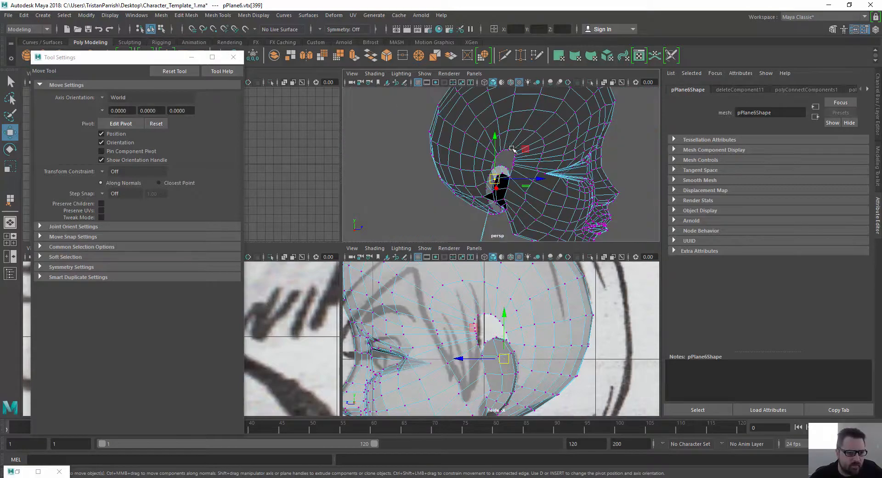
pyautogui.keyDown('alt'); pyautogui.moveTo(536, 156); pyautogui.dragTo(371, 164); pyautogui.keyUp('alt')
pyautogui.keyDown('alt'); pyautogui.moveTo(370, 164); pyautogui.dragTo(398, 166, button='right'); pyautogui.keyUp('alt')
pyautogui.keyDown('alt'); pyautogui.moveTo(398, 166); pyautogui.dragTo(378, 168); pyautogui.keyUp('alt')
pyautogui.keyDown('alt'); pyautogui.moveTo(410, 194); pyautogui.dragTo(424, 159, button='middle'); pyautogui.keyUp('alt')
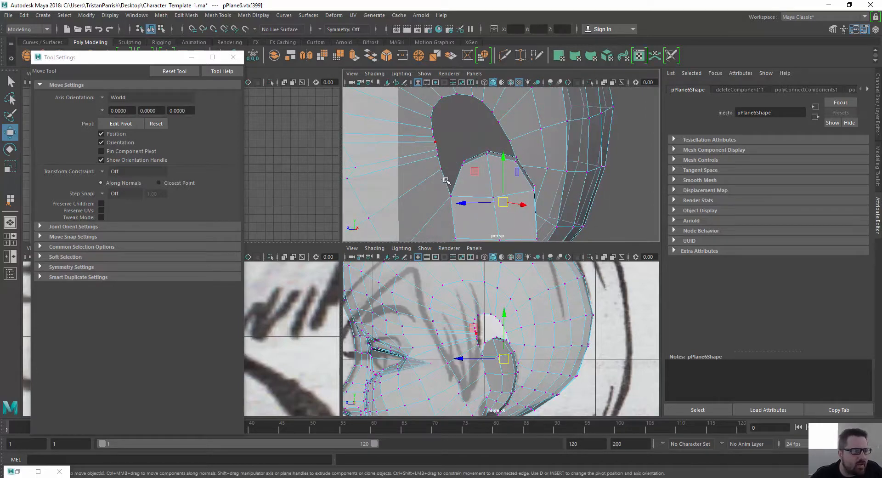
pyautogui.moveTo(445, 180); pyautogui.dragTo(428, 146)
pyautogui.click(184, 18)
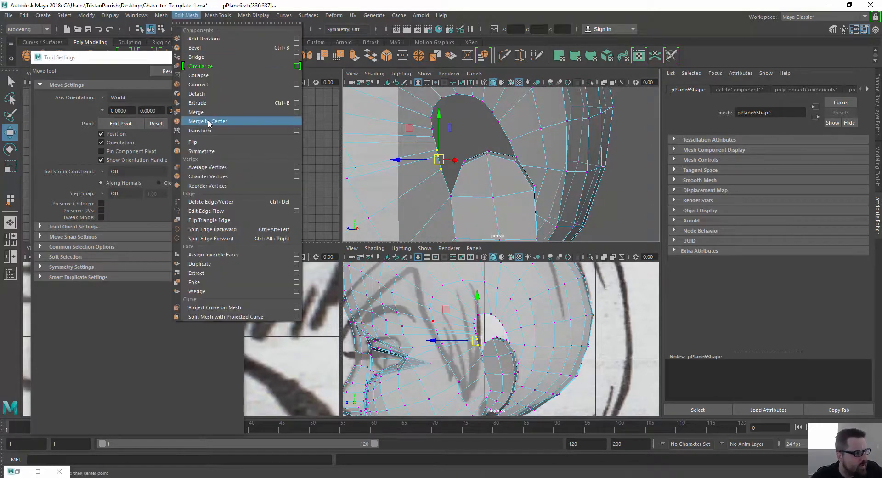
pyautogui.click(197, 122)
pyautogui.keyDown('alt'); pyautogui.moveTo(453, 121); pyautogui.dragTo(425, 141, button='middle'); pyautogui.keyUp('alt')
pyautogui.keyDown('alt'); pyautogui.moveTo(473, 144); pyautogui.dragTo(507, 152); pyautogui.keyUp('alt')
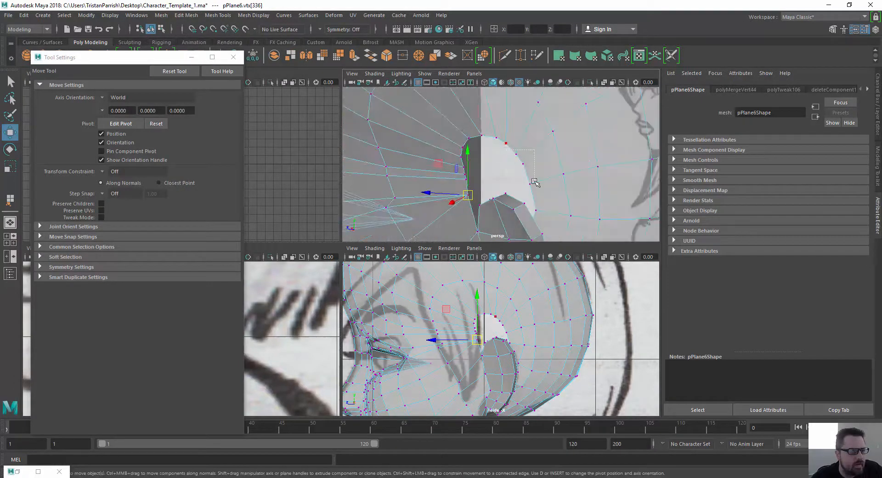
# - Merge adjacent vertices to their center, first on the back rim and then along the top rim of the opening above the ear
pyautogui.moveTo(535, 189); pyautogui.dragTo(536, 190)
pyautogui.keyDown('alt'); pyautogui.moveTo(501, 151); pyautogui.dragTo(434, 152); pyautogui.keyUp('alt')
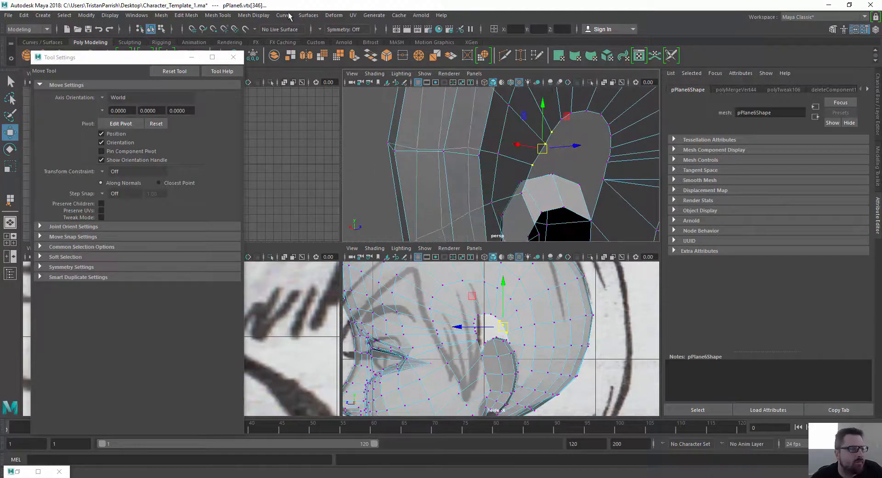
pyautogui.click(204, 15)
pyautogui.moveTo(179, 15)
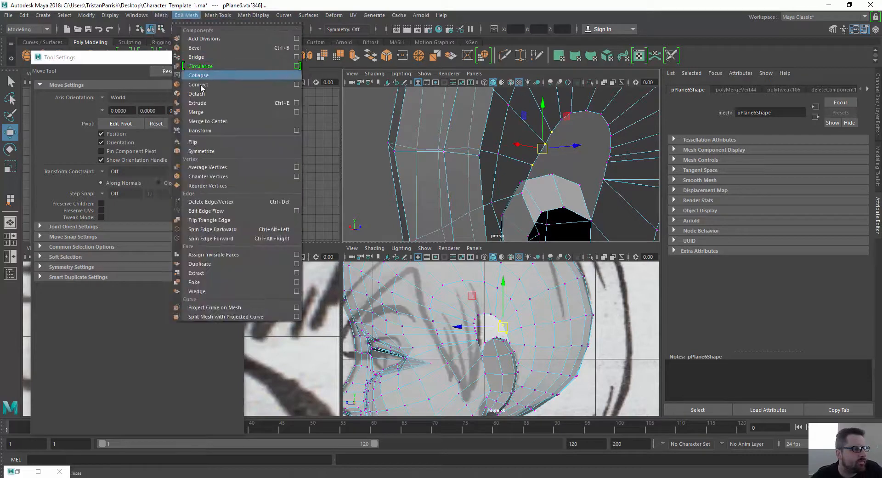
pyautogui.click(208, 121)
pyautogui.keyDown('alt'); pyautogui.moveTo(487, 121); pyautogui.dragTo(545, 125); pyautogui.keyUp('alt')
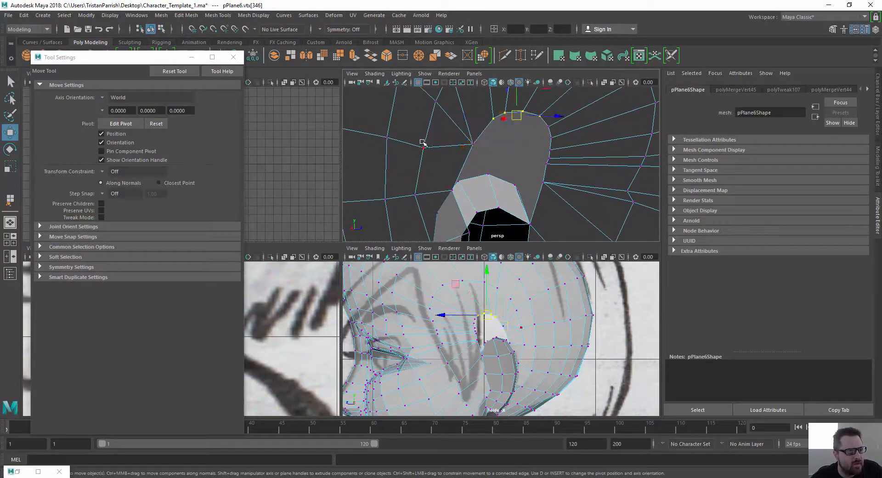
pyautogui.click(177, 16)
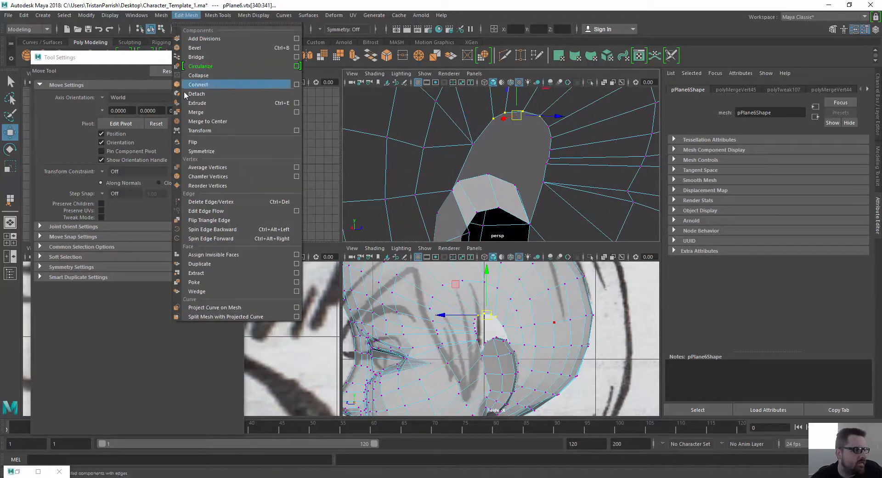
pyautogui.click(206, 122)
# - Merge the cluster of vertices on the front rim of the opening above the ear to their center
pyautogui.moveTo(537, 124); pyautogui.dragTo(574, 172)
pyautogui.keyDown('alt'); pyautogui.moveTo(498, 164); pyautogui.dragTo(485, 122, button='middle'); pyautogui.keyUp('alt')
pyautogui.keyDown('alt'); pyautogui.moveTo(484, 123); pyautogui.dragTo(476, 137, button='right'); pyautogui.keyUp('alt')
pyautogui.click(185, 15)
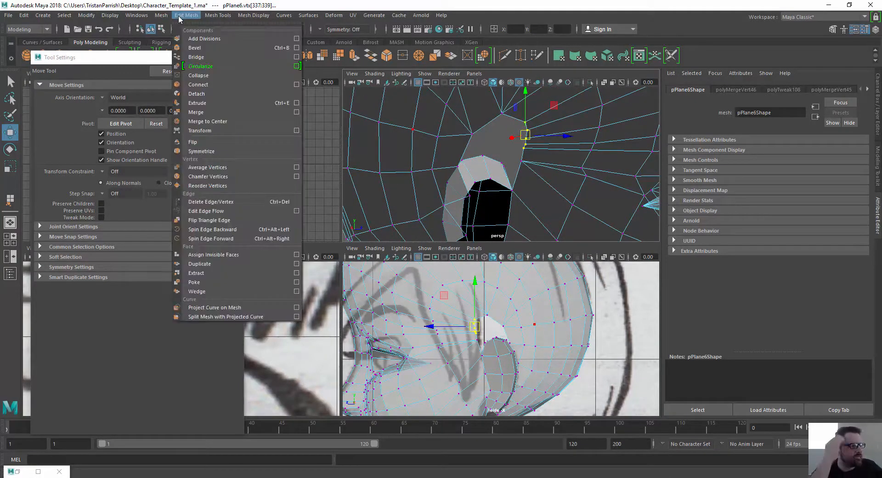
pyautogui.click(225, 121)
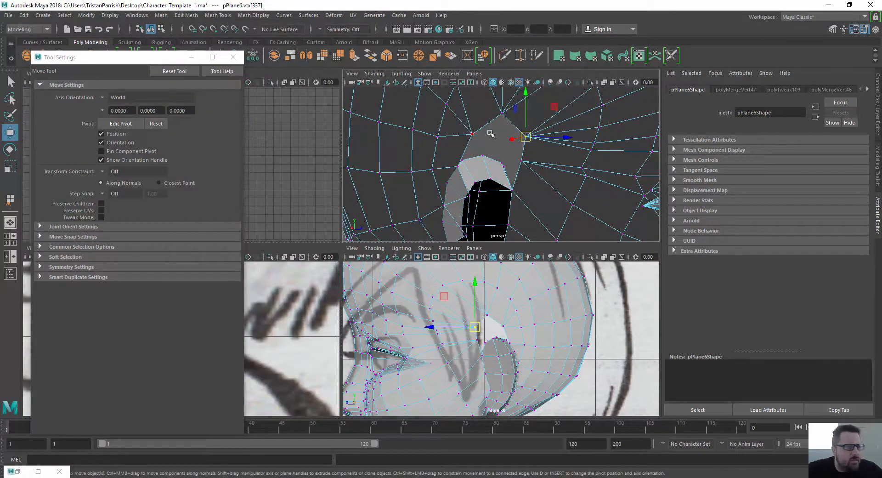
# - Weld two vertices along the ear's lower back rim onto their neighbouring seam vertices with Target Weld, merging to the target
pyautogui.scroll(10, 487, 161)
pyautogui.scroll(-3, 483, 151)
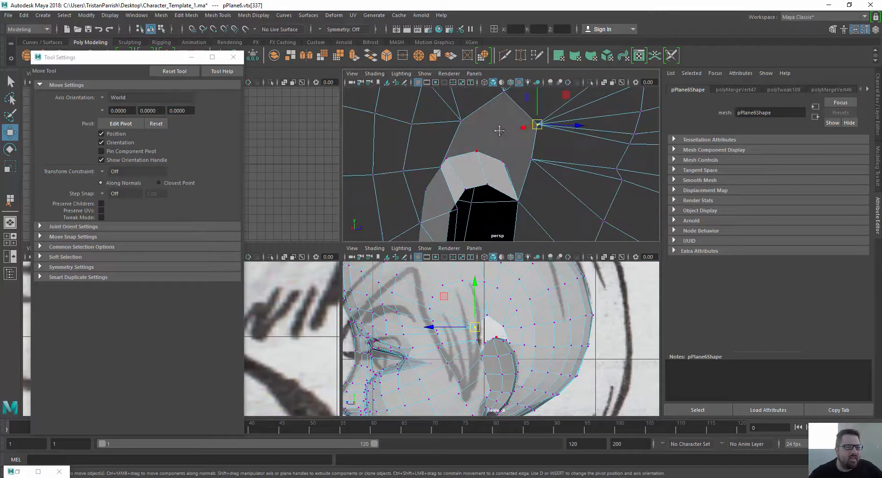
pyautogui.keyDown('alt'); pyautogui.moveTo(498, 130); pyautogui.dragTo(472, 109); pyautogui.keyUp('alt')
pyautogui.keyDown('alt'); pyautogui.moveTo(458, 222); pyautogui.dragTo(473, 192); pyautogui.keyUp('alt')
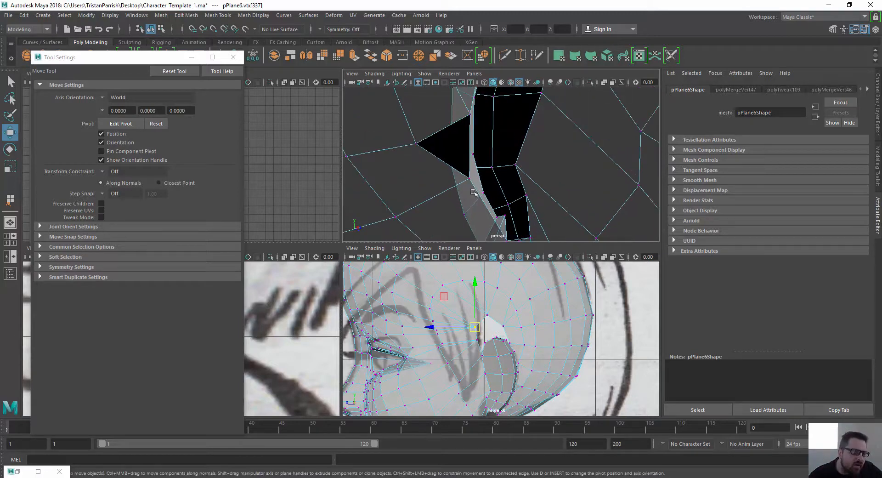
pyautogui.click(474, 158)
pyautogui.keyDown('alt'); pyautogui.moveTo(474, 157); pyautogui.dragTo(459, 184); pyautogui.keyUp('alt')
pyautogui.keyDown('alt'); pyautogui.moveTo(450, 134); pyautogui.dragTo(471, 186); pyautogui.keyUp('alt')
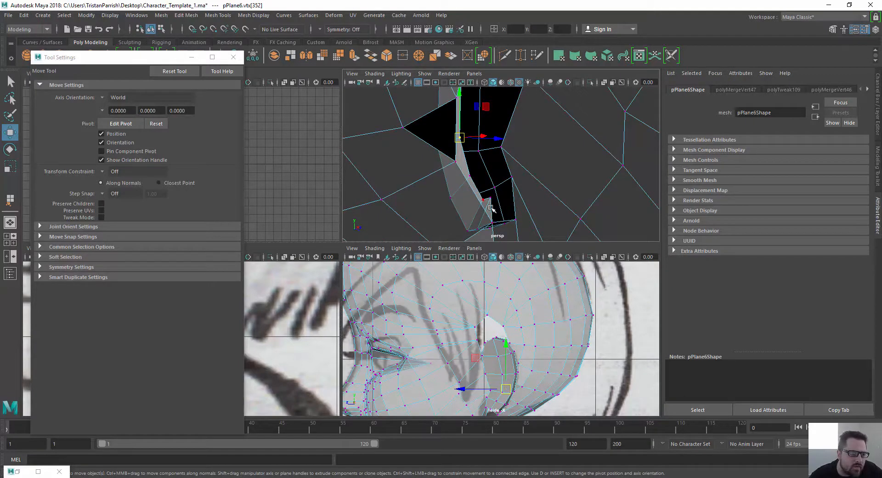
pyautogui.click(221, 17)
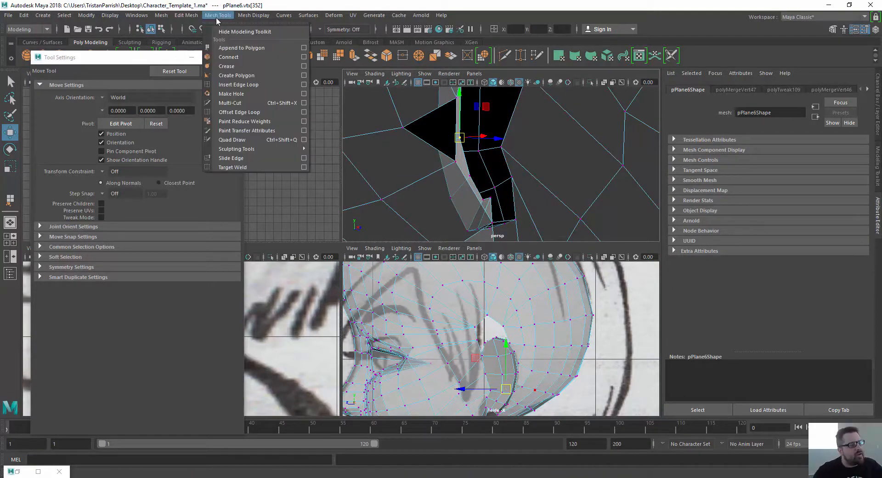
pyautogui.moveTo(186, 17)
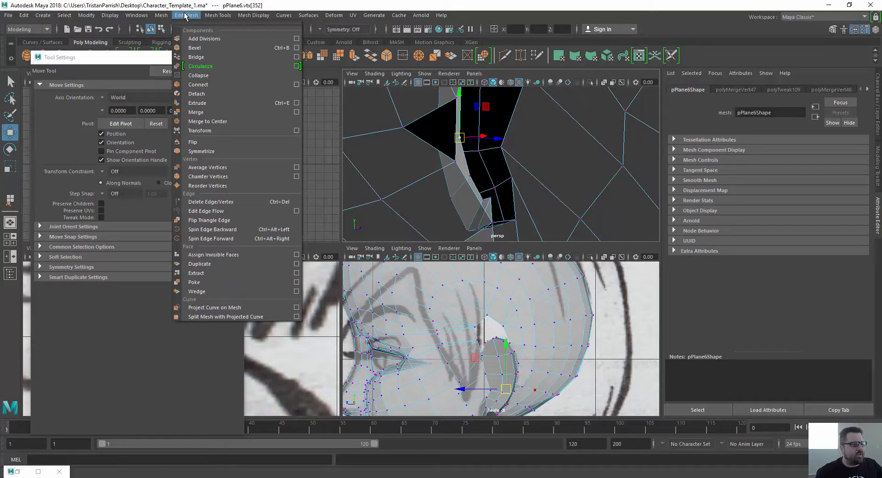
pyautogui.moveTo(213, 16)
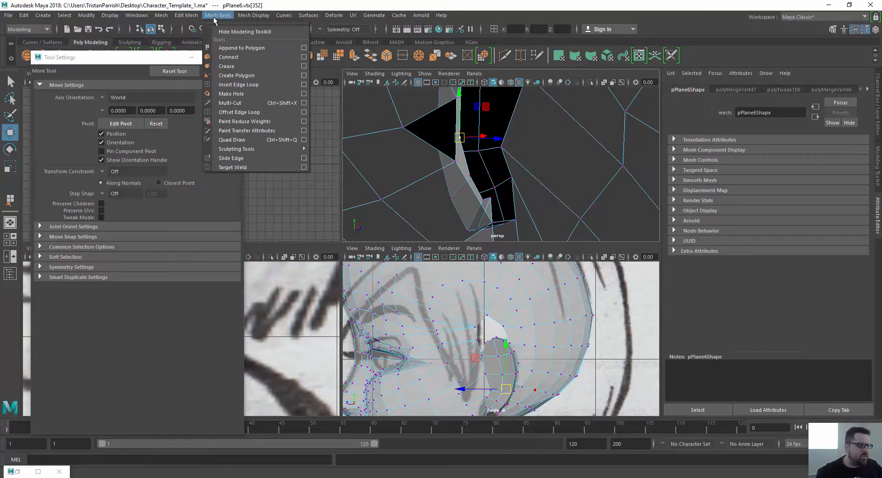
pyautogui.click(245, 160)
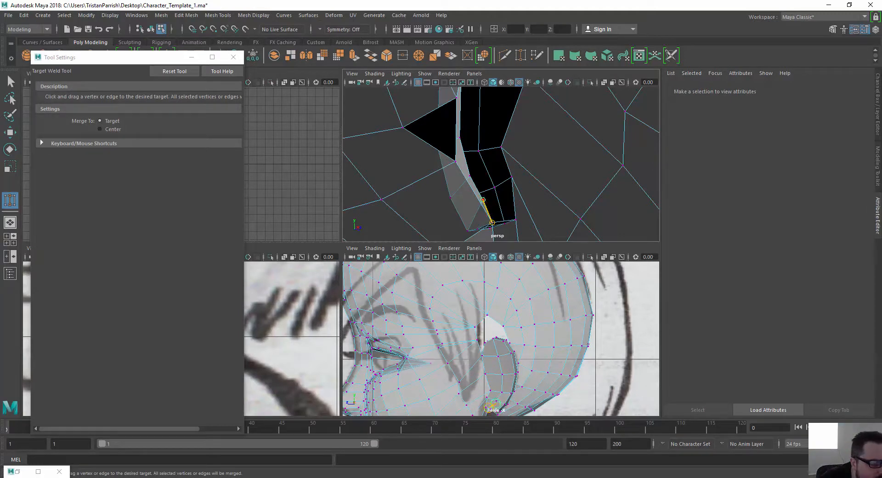
pyautogui.moveTo(492, 222); pyautogui.dragTo(492, 222)
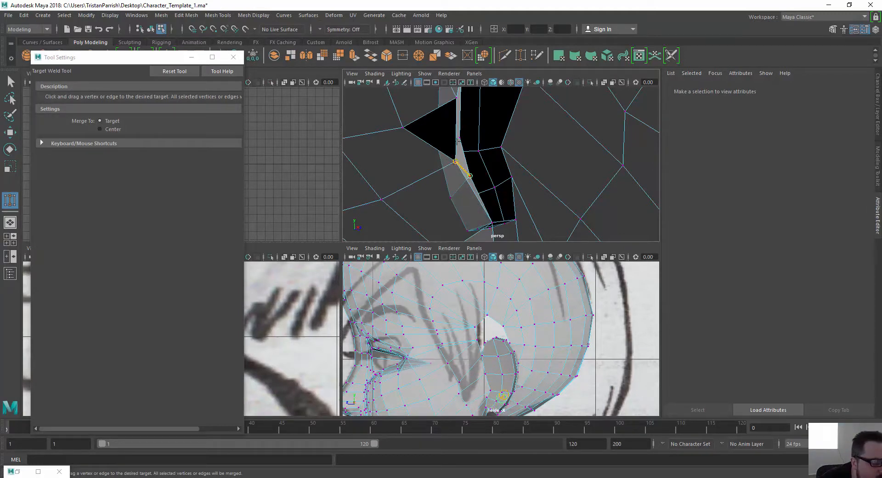
pyautogui.moveTo(455, 161); pyautogui.dragTo(454, 161)
# - Weld the lower front rim vertex of the opening above the ear onto the ear's upper front corner
pyautogui.keyDown('alt'); pyautogui.moveTo(439, 130); pyautogui.dragTo(435, 191, button='middle'); pyautogui.keyUp('alt')
pyautogui.keyDown('alt'); pyautogui.moveTo(446, 159); pyautogui.dragTo(426, 221); pyautogui.keyUp('alt')
pyautogui.keyDown('alt'); pyautogui.moveTo(426, 220); pyautogui.dragTo(441, 205, button='middle'); pyautogui.keyUp('alt')
pyautogui.keyDown('alt'); pyautogui.moveTo(435, 157); pyautogui.dragTo(455, 122); pyautogui.keyUp('alt')
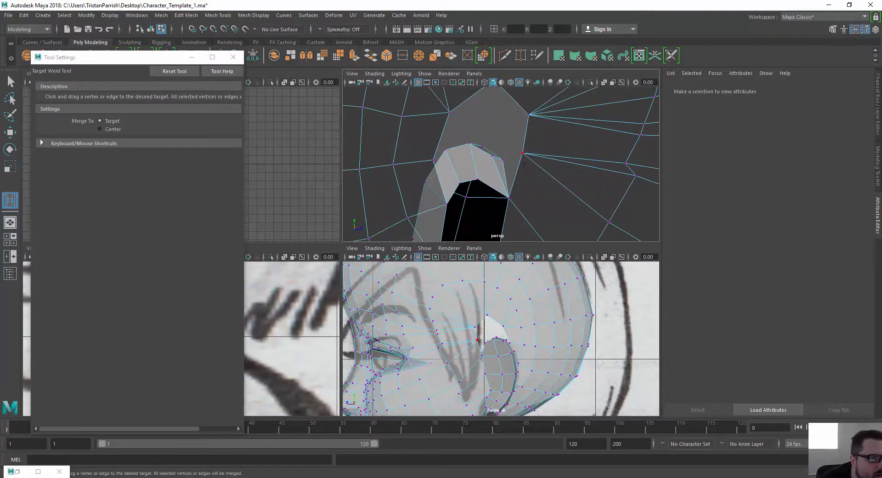
pyautogui.moveTo(523, 152); pyautogui.dragTo(508, 198)
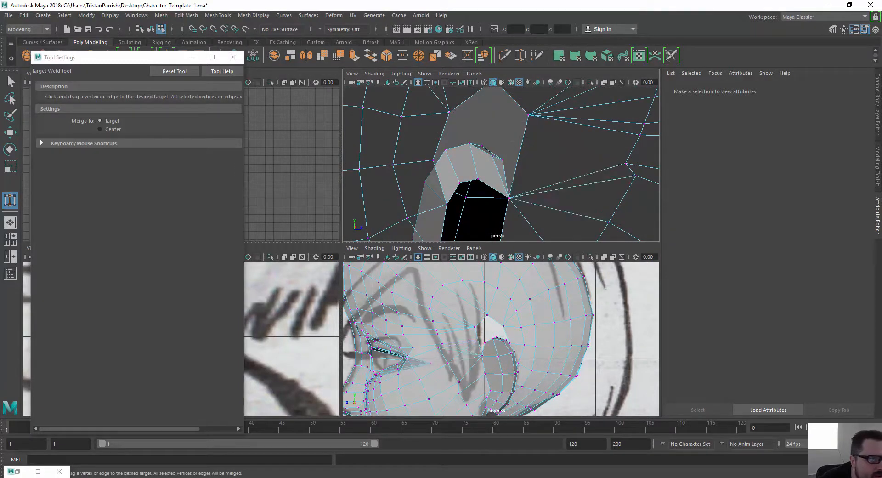
# - Close the remaining opening above the ear by welding the head's rim vertices onto the vertices along the ear's top edge
pyautogui.moveTo(465, 180); pyautogui.dragTo(478, 178)
pyautogui.keyDown('alt'); pyautogui.moveTo(466, 97); pyautogui.dragTo(449, 135, button='middle'); pyautogui.keyUp('alt')
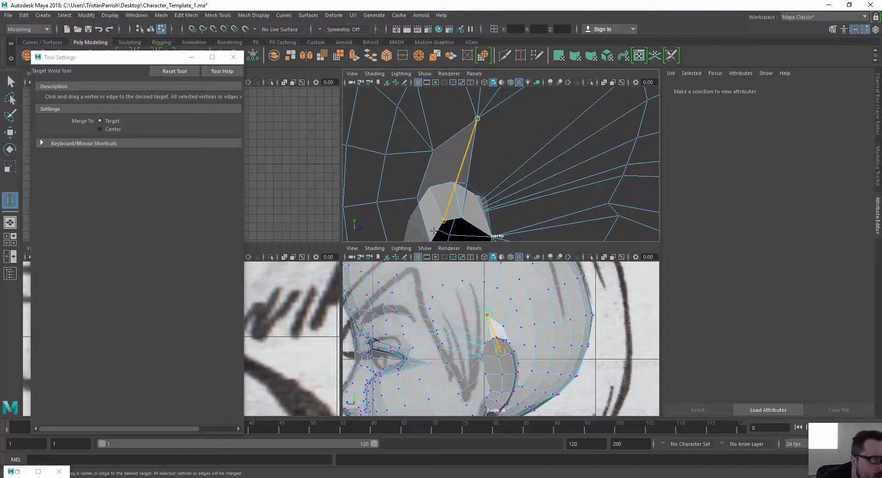
pyautogui.moveTo(433, 230); pyautogui.dragTo(444, 220)
pyautogui.moveTo(416, 194); pyautogui.dragTo(417, 196)
pyautogui.keyDown('alt'); pyautogui.moveTo(417, 197); pyautogui.dragTo(415, 152, button='middle'); pyautogui.keyUp('alt')
# - Move the vertex on the temple in front of the ear slightly to even out the surrounding edges
pyautogui.keyDown('alt'); pyautogui.moveTo(424, 179); pyautogui.dragTo(465, 153); pyautogui.keyUp('alt')
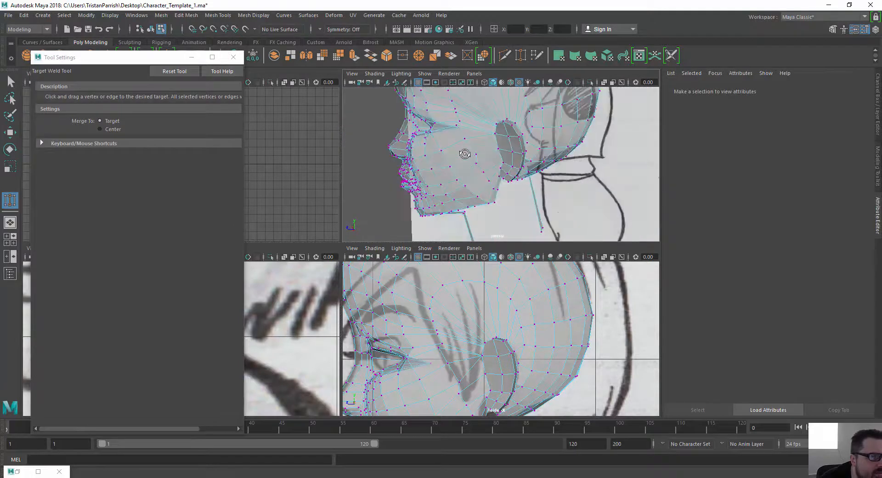
pyautogui.keyDown('alt'); pyautogui.moveTo(456, 131); pyautogui.dragTo(464, 161, button='middle'); pyautogui.keyUp('alt')
pyautogui.scroll(5, 465, 161)
pyautogui.scroll(4, 459, 149)
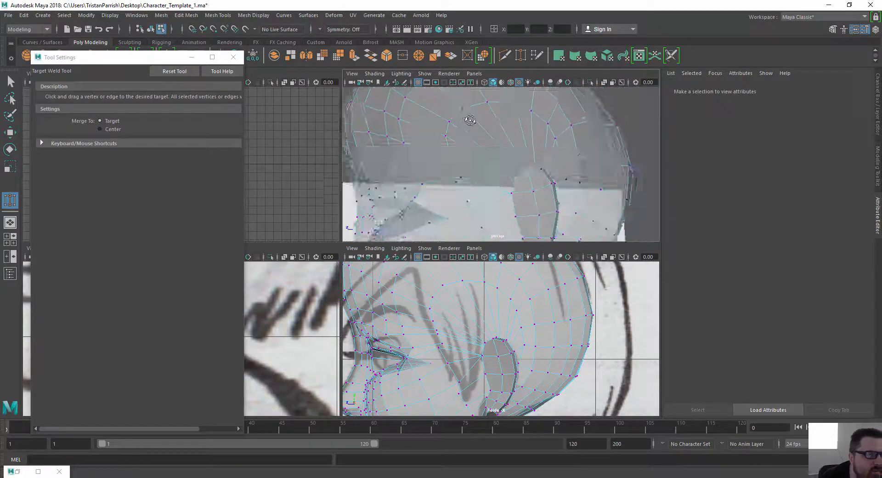
pyautogui.keyDown('alt'); pyautogui.moveTo(469, 122); pyautogui.dragTo(510, 176); pyautogui.keyUp('alt')
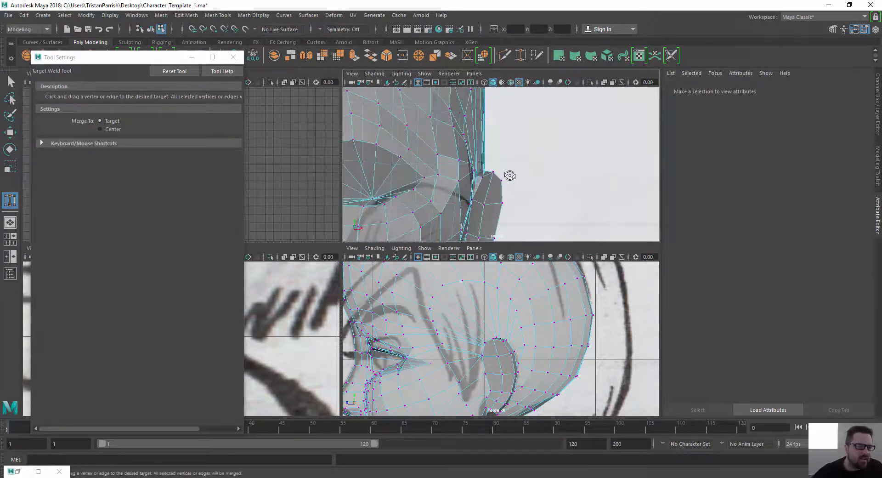
pyautogui.press('w')
pyautogui.moveTo(462, 162)
pyautogui.keyDown('alt'); pyautogui.mouseDown()
pyautogui.moveTo(448, 178)
pyautogui.moveTo(485, 178)
pyautogui.moveTo(487, 156)
pyautogui.mouseUp(); pyautogui.keyUp('alt')
pyautogui.click(446, 174)
pyautogui.click(444, 160)
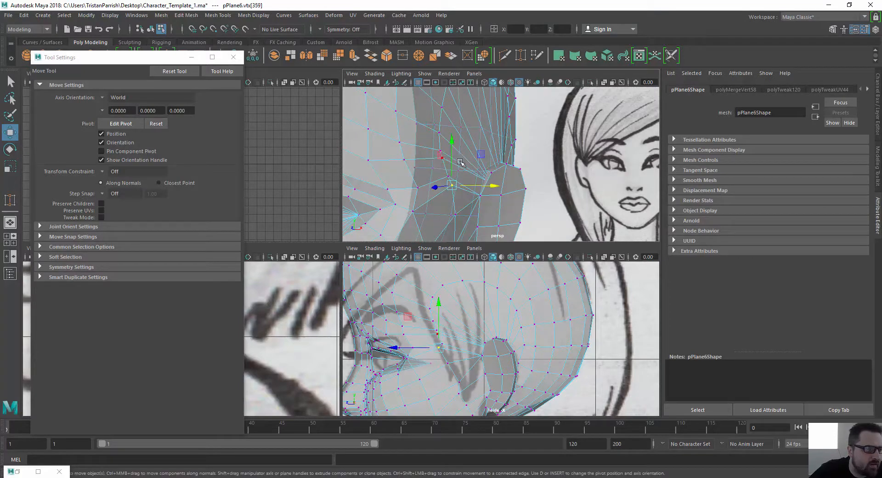
pyautogui.moveTo(481, 157)
pyautogui.mouseDown()
pyautogui.moveTo(411, 154)
pyautogui.moveTo(386, 123)
pyautogui.moveTo(489, 142)
pyautogui.mouseUp()
# - Zoom out to check the overall head shape in the perspective and side views, and switch the head mesh to object selection
pyautogui.scroll(-4, 442, 162)
pyautogui.scroll(-6, 412, 153)
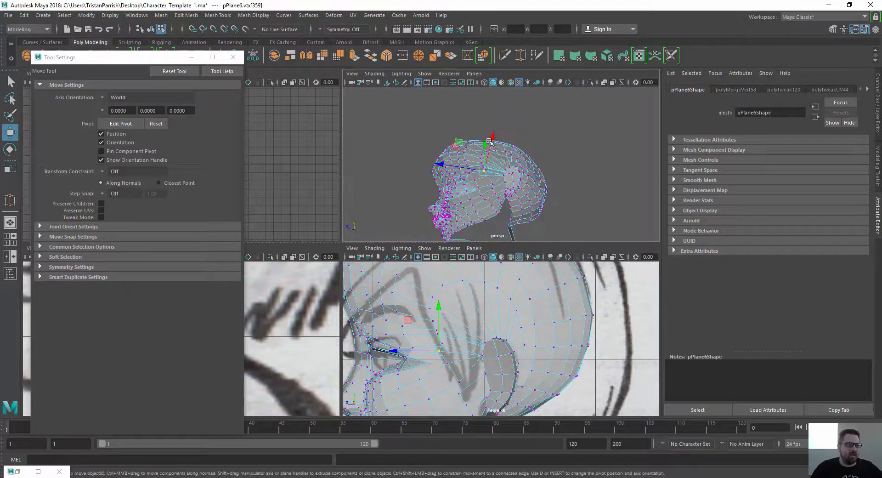
pyautogui.scroll(-5, 363, 333)
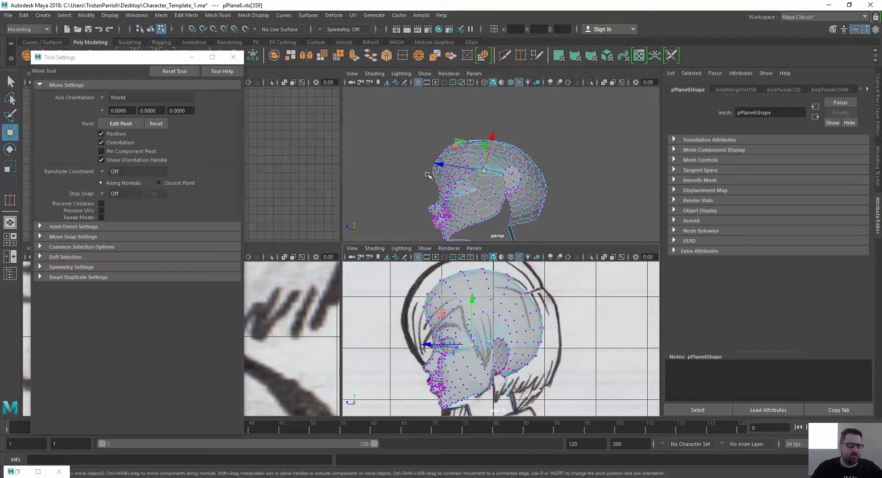
pyautogui.keyDown('alt'); pyautogui.moveTo(428, 175); pyautogui.dragTo(480, 124); pyautogui.keyUp('alt')
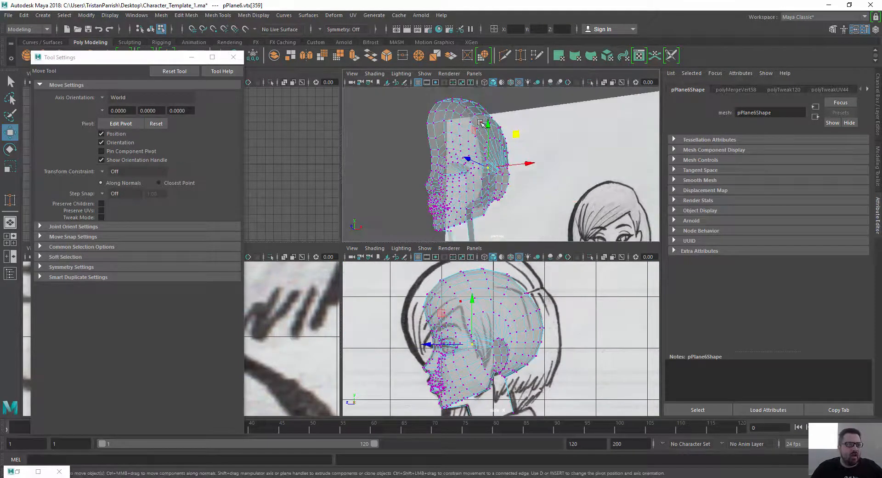
pyautogui.moveTo(480, 123); pyautogui.dragTo(515, 110, button='right')
pyautogui.click(396, 153)
pyautogui.click(448, 193)
# - Return to vertex selection and adjust the vertices along the lower jaw edge to smooth the jawline
pyautogui.keyDown('alt'); pyautogui.moveTo(445, 198); pyautogui.dragTo(464, 156); pyautogui.keyUp('alt')
pyautogui.scroll(5, 427, 152)
pyautogui.moveTo(464, 157); pyautogui.dragTo(464, 142, button='right')
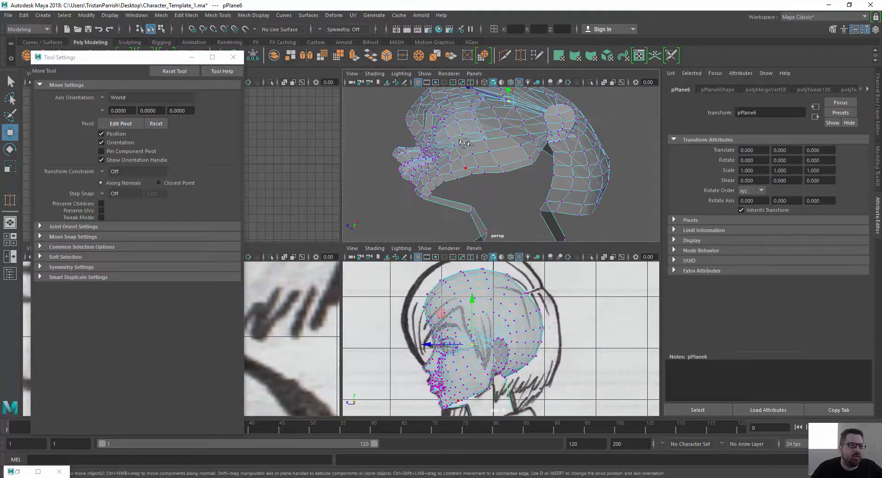
pyautogui.keyDown('alt'); pyautogui.moveTo(464, 142); pyautogui.dragTo(360, 152); pyautogui.keyUp('alt')
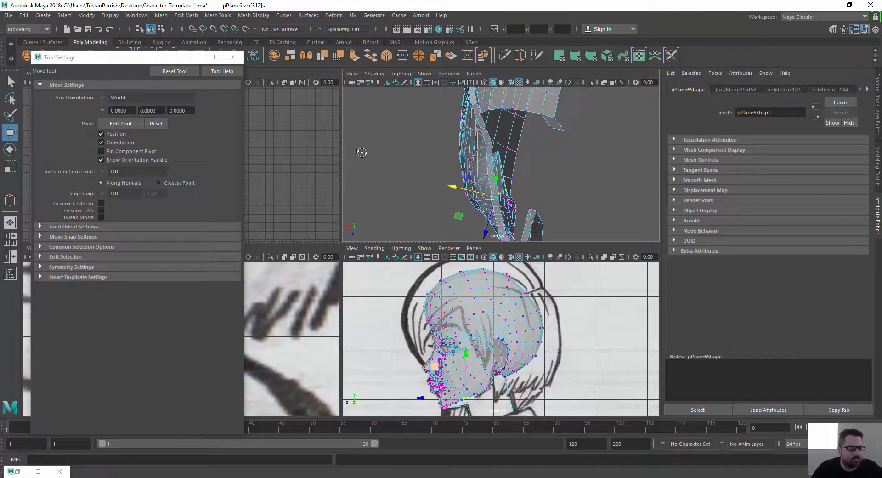
pyautogui.moveTo(451, 186); pyautogui.dragTo(447, 186)
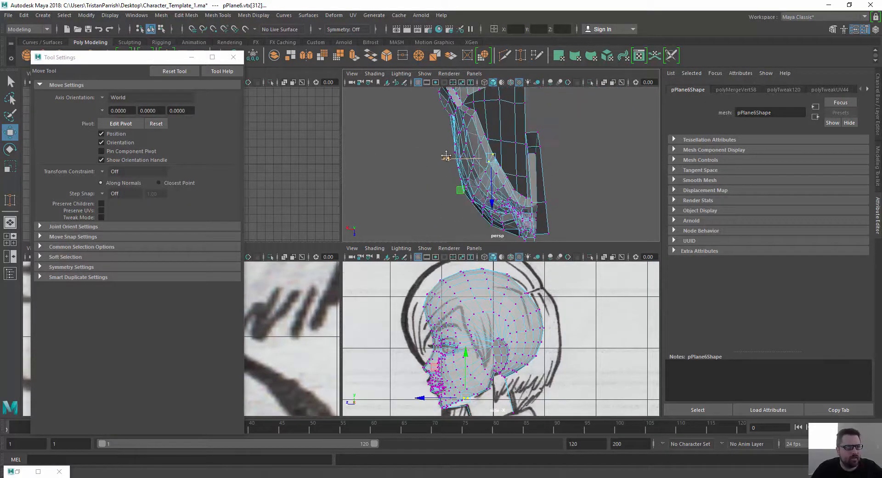
pyautogui.keyDown('alt'); pyautogui.moveTo(427, 149); pyautogui.dragTo(601, 205); pyautogui.keyUp('alt')
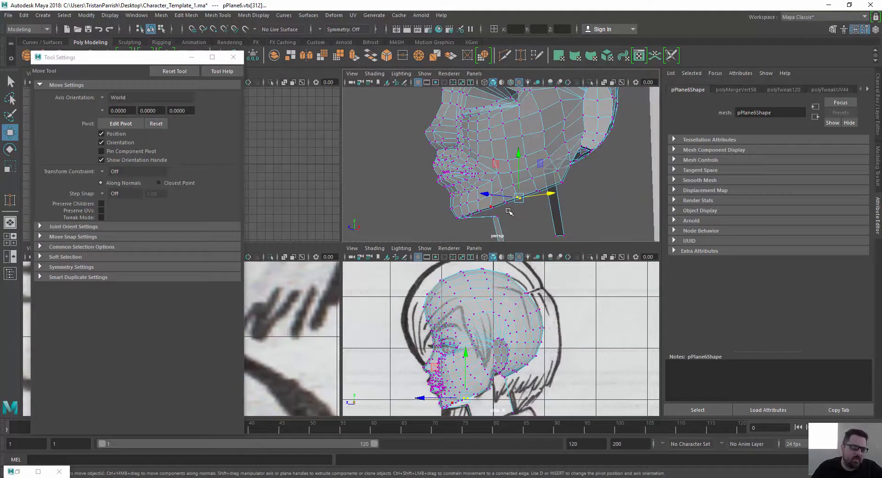
pyautogui.moveTo(495, 165); pyautogui.dragTo(497, 159)
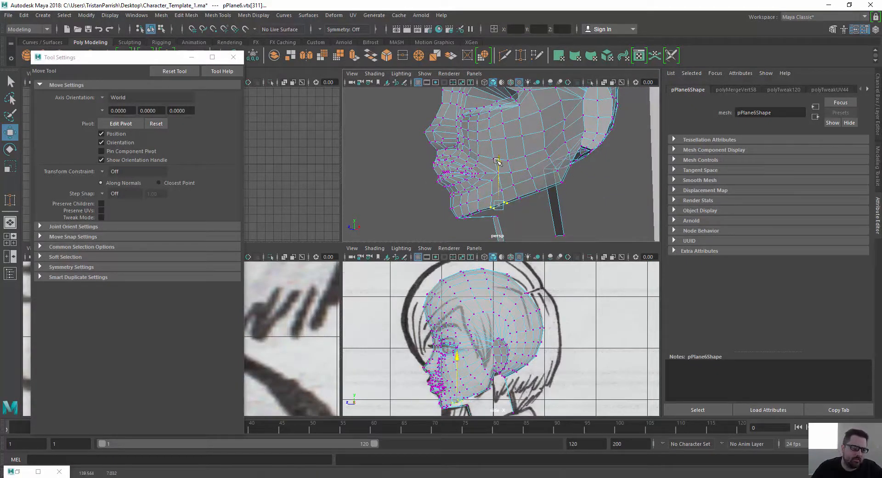
# - Clear the vertex selection, return to object selection and select the half-head mesh as a whole
pyautogui.scroll(-4, 414, 203)
pyautogui.click(413, 203)
pyautogui.keyDown('alt'); pyautogui.moveTo(414, 201); pyautogui.dragTo(386, 160); pyautogui.keyUp('alt')
pyautogui.keyDown('alt'); pyautogui.moveTo(386, 160); pyautogui.dragTo(434, 228, button='middle'); pyautogui.keyUp('alt')
pyautogui.keyDown('alt'); pyautogui.moveTo(433, 228); pyautogui.dragTo(448, 177); pyautogui.keyUp('alt')
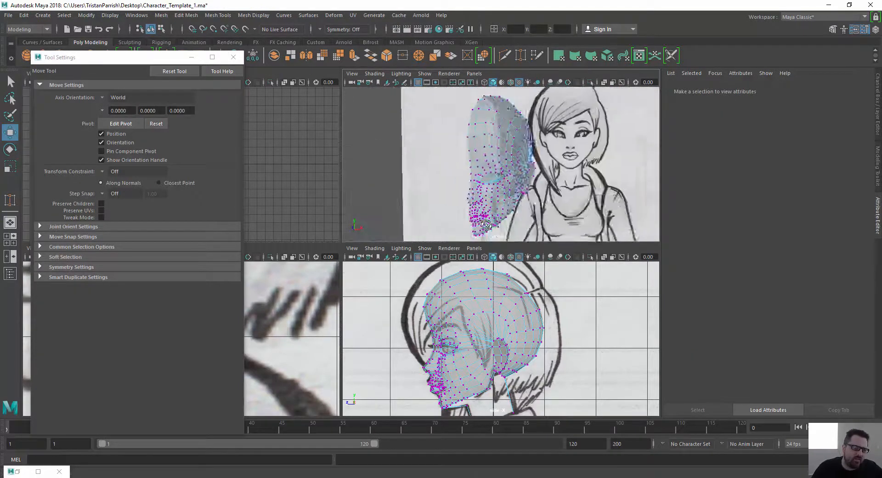
pyautogui.keyDown('alt'); pyautogui.moveTo(448, 177); pyautogui.dragTo(454, 173, button='middle'); pyautogui.keyUp('alt')
pyautogui.scroll(-3, 452, 175)
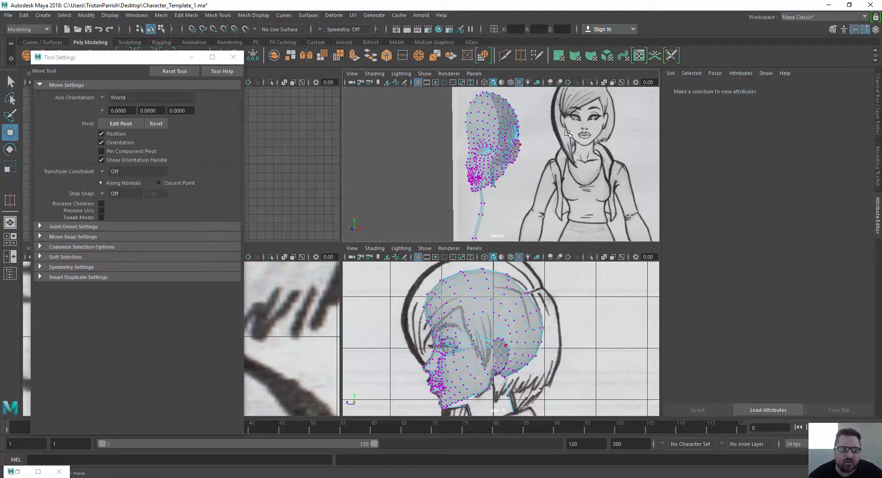
pyautogui.moveTo(476, 125); pyautogui.dragTo(508, 112, button='right')
pyautogui.click(408, 164)
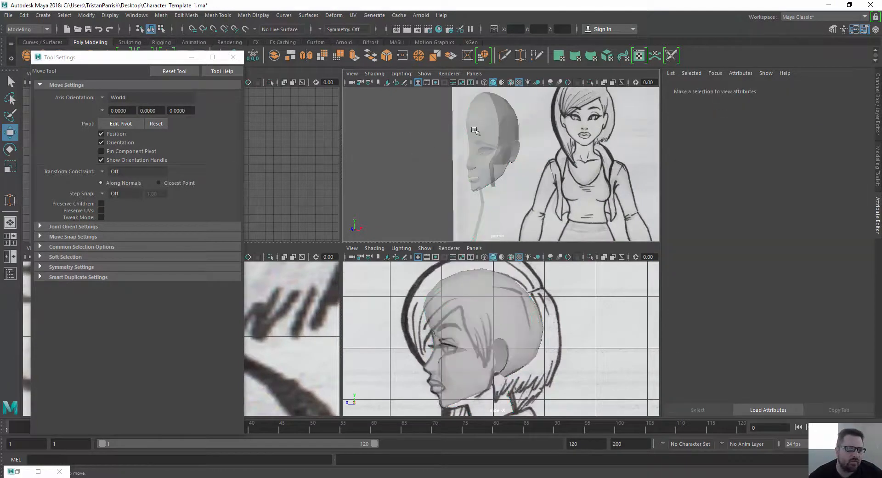
pyautogui.click(474, 129)
pyautogui.keyDown('alt'); pyautogui.moveTo(385, 165); pyautogui.dragTo(422, 164); pyautogui.keyUp('alt')
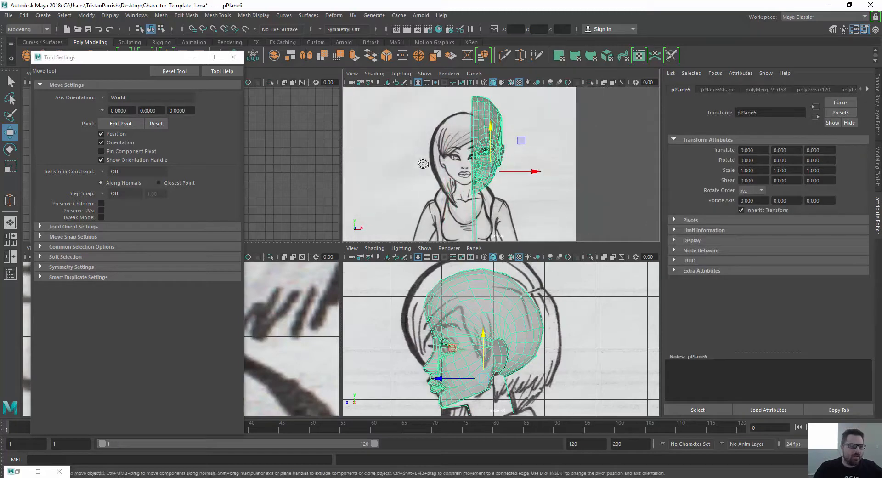
# - Minimize the Tool Settings window and show the whole half head against the reference drawing in the front view
pyautogui.click(191, 57)
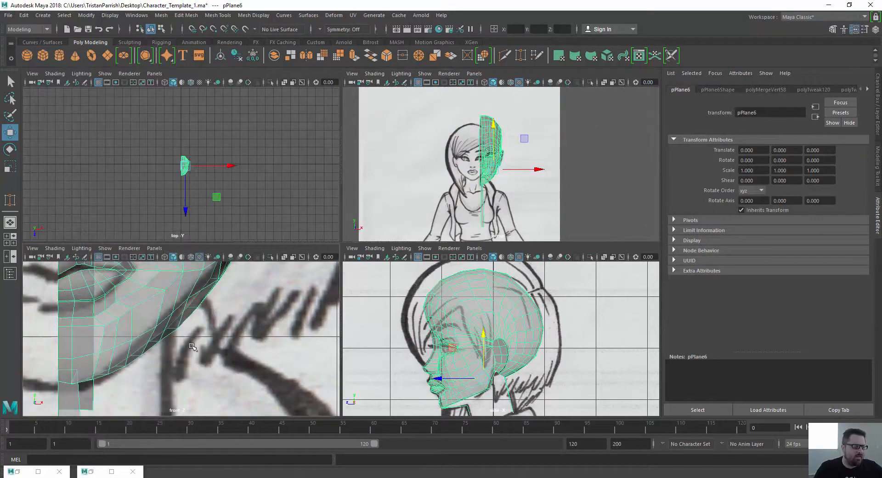
pyautogui.scroll(-3, 191, 348)
pyautogui.scroll(-5, 148, 361)
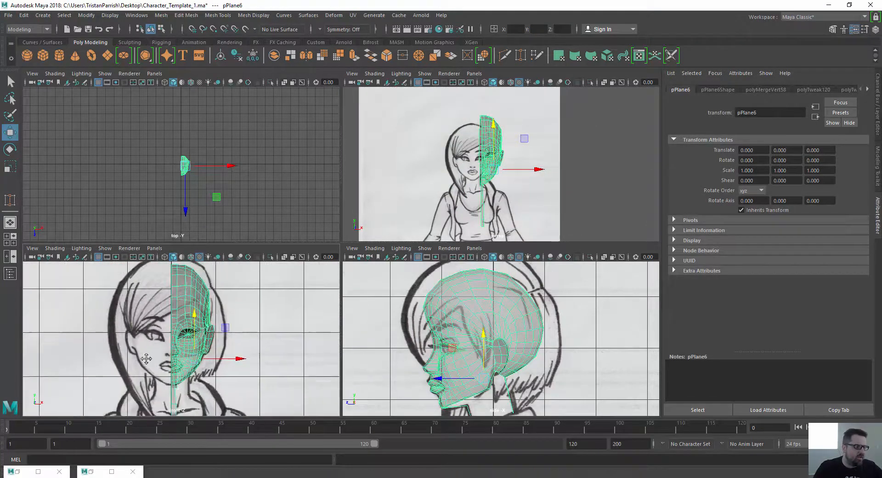
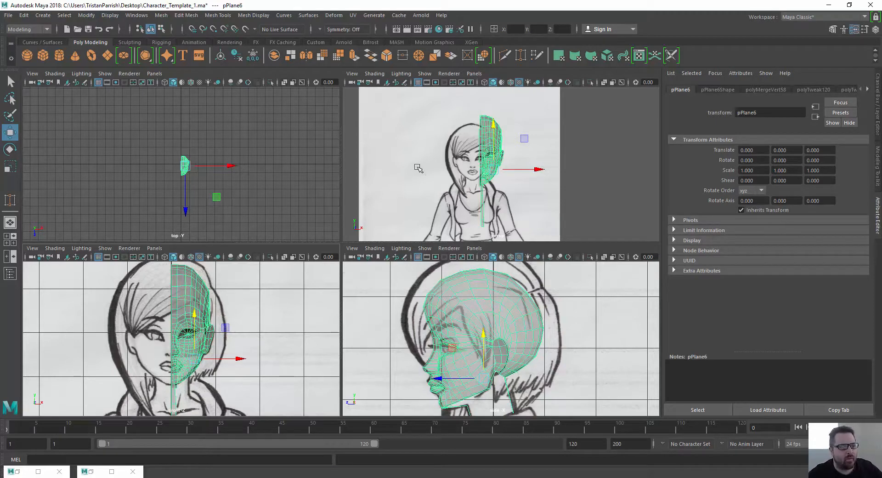
# - Compare the half head with the character drawing in the perspective and front views, then enlarge the perspective view
pyautogui.keyDown('alt'); pyautogui.moveTo(436, 159); pyautogui.dragTo(431, 183, button='middle'); pyautogui.keyUp('alt')
pyautogui.keyDown('alt'); pyautogui.moveTo(432, 183); pyautogui.dragTo(425, 173); pyautogui.keyUp('alt')
pyautogui.keyDown('alt'); pyautogui.moveTo(426, 173); pyautogui.dragTo(433, 149, button='middle'); pyautogui.keyUp('alt')
pyautogui.scroll(-8, 138, 324)
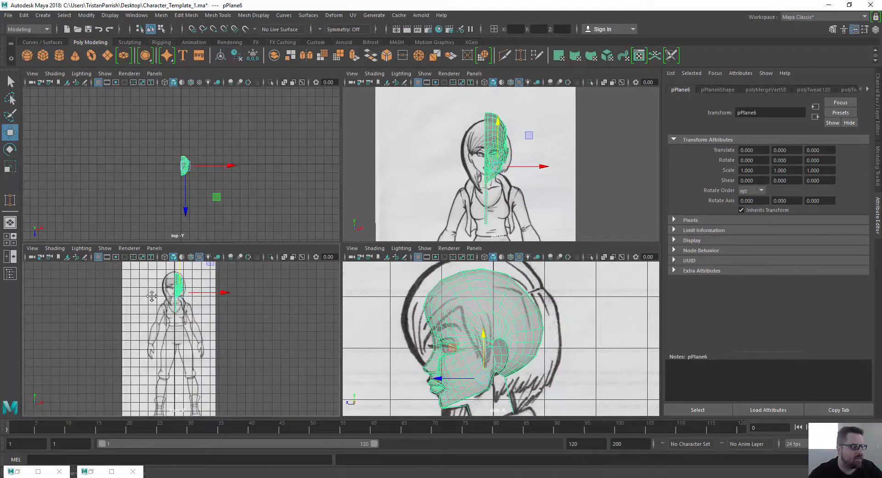
pyautogui.scroll(5, 165, 315)
pyautogui.keyDown('alt'); pyautogui.moveTo(179, 322); pyautogui.dragTo(156, 337, button='middle'); pyautogui.keyUp('alt')
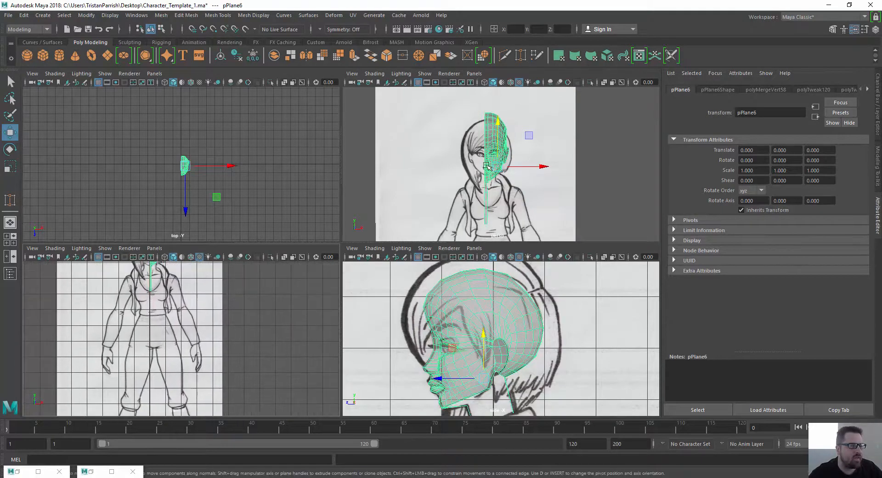
pyautogui.scroll(4, 437, 167)
pyautogui.keyDown('alt'); pyautogui.moveTo(437, 167); pyautogui.dragTo(437, 184, button='middle'); pyautogui.keyUp('alt')
pyautogui.keyDown('alt'); pyautogui.moveTo(437, 183); pyautogui.dragTo(397, 180); pyautogui.keyUp('alt')
pyautogui.press('space')
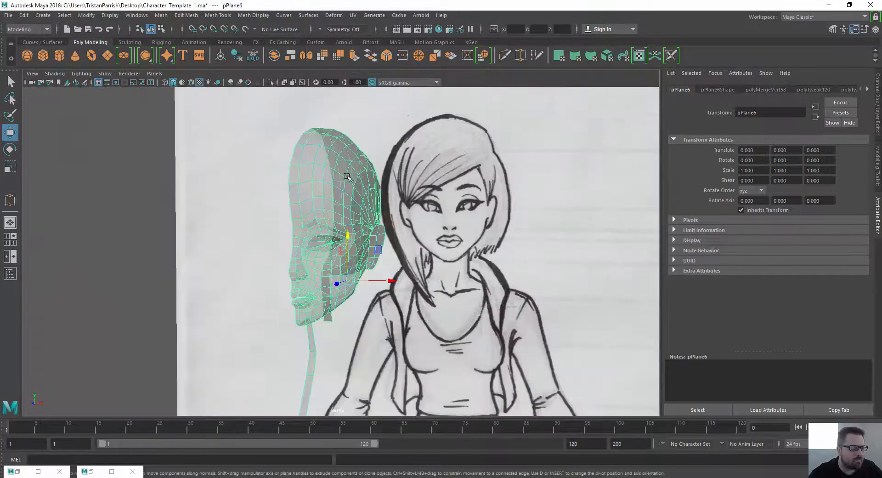
# - Move the half head's pivot point along X to the centre line of the face
pyautogui.keyDown('alt'); pyautogui.moveTo(313, 176); pyautogui.dragTo(309, 236); pyautogui.keyUp('alt')
pyautogui.scroll(-4, 347, 149)
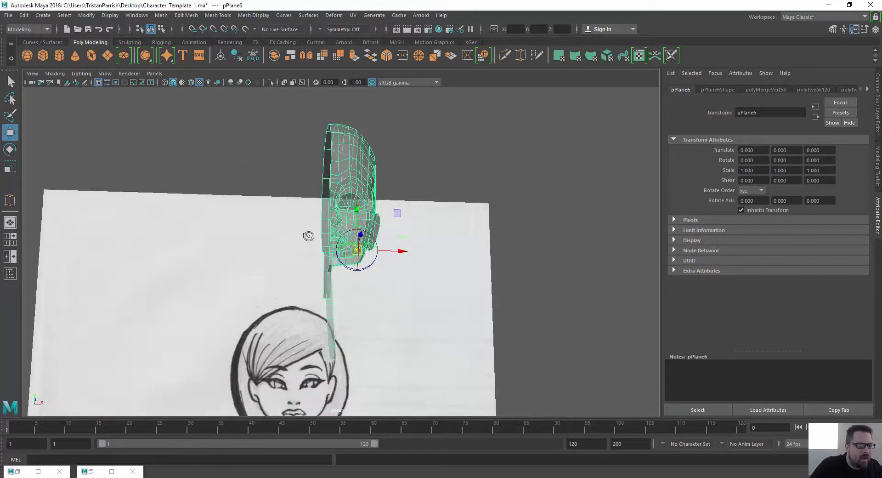
pyautogui.moveTo(390, 252); pyautogui.dragTo(359, 252)
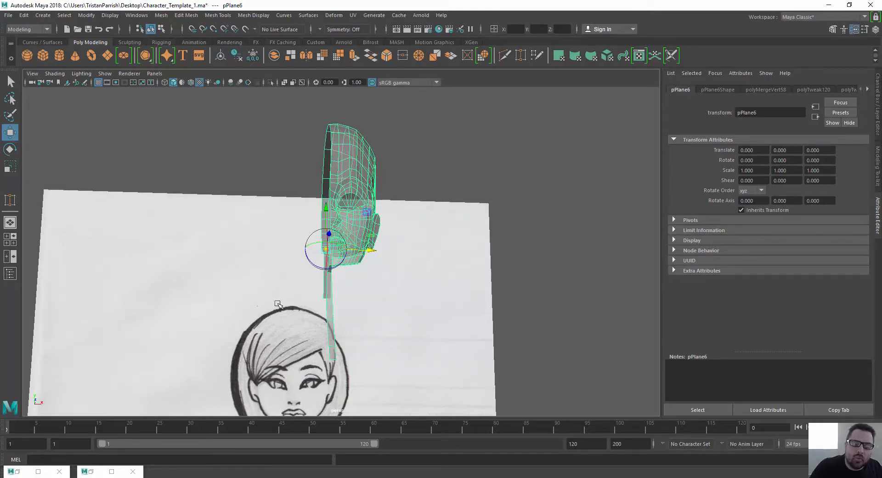
pyautogui.press('Insert')
pyautogui.keyDown('alt'); pyautogui.moveTo(251, 259); pyautogui.dragTo(281, 255); pyautogui.keyUp('alt')
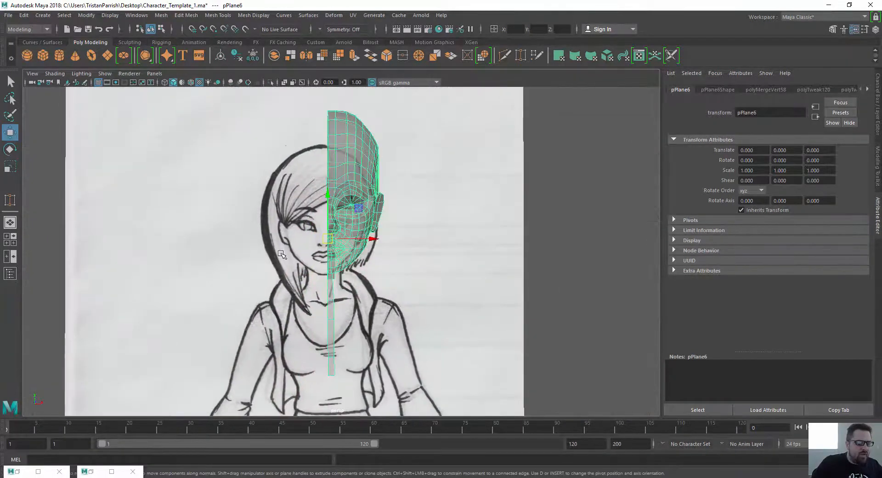
pyautogui.press('Insert')
pyautogui.press('Insert')
pyautogui.press('Insert')
pyautogui.press('Insert')
# - Inspect the repositioned pivot on the half head in the perspective view and against the front reference drawing
pyautogui.scroll(3, 281, 222)
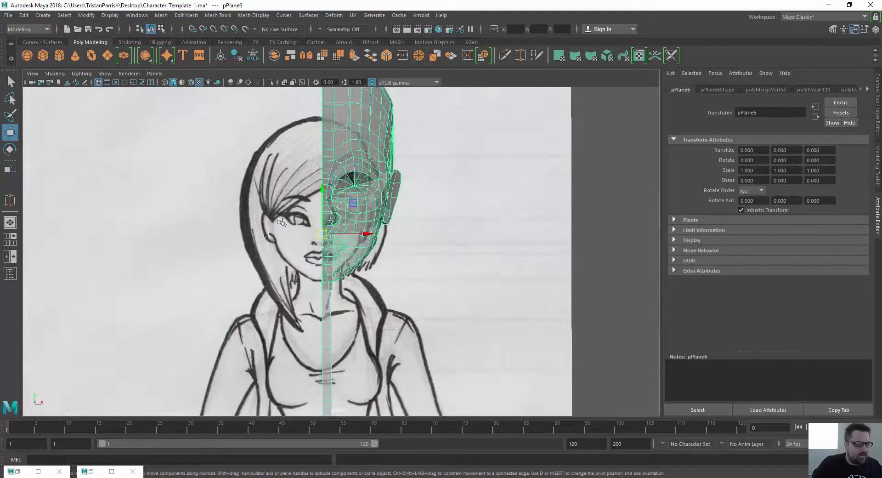
pyautogui.keyDown('alt'); pyautogui.moveTo(264, 261); pyautogui.dragTo(264, 184); pyautogui.keyUp('alt')
pyautogui.keyDown('alt'); pyautogui.moveTo(269, 183); pyautogui.dragTo(288, 154, button='middle'); pyautogui.keyUp('alt')
pyautogui.keyDown('alt'); pyautogui.moveTo(288, 153); pyautogui.dragTo(276, 211); pyautogui.keyUp('alt')
pyautogui.press('space')
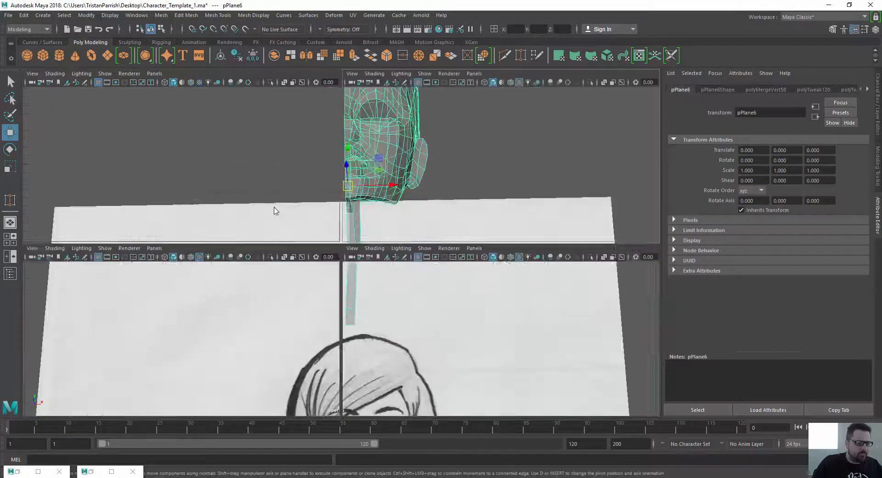
pyautogui.scroll(-3, 156, 315)
pyautogui.press('space')
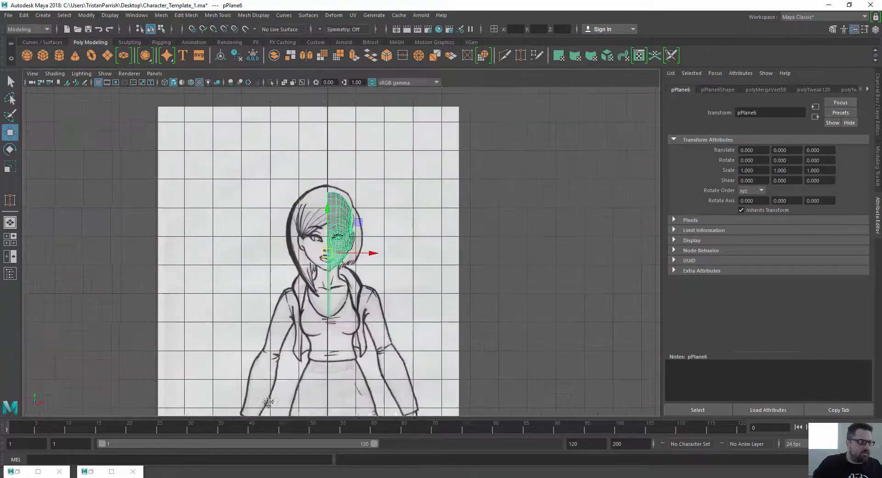
pyautogui.scroll(5, 313, 210)
pyautogui.keyDown('alt'); pyautogui.moveTo(287, 192); pyautogui.dragTo(312, 149, button='middle'); pyautogui.keyUp('alt')
pyautogui.scroll(-1, 303, 173)
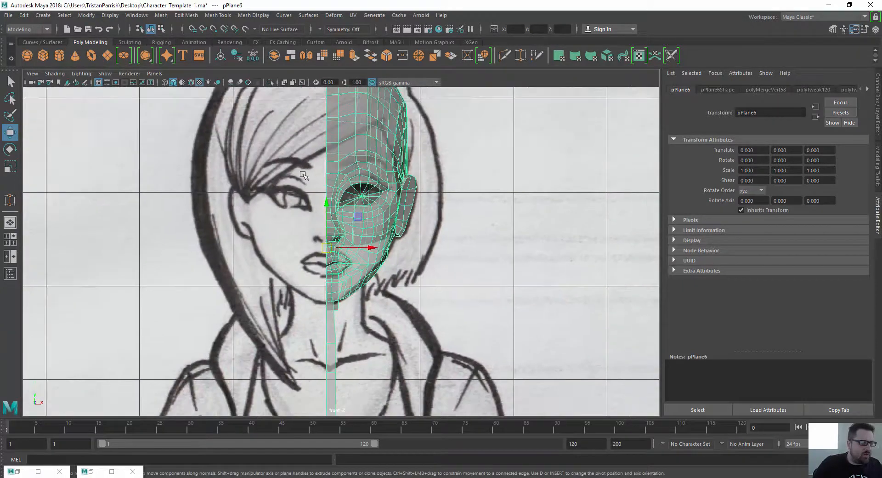
# - Select all vertices along the half head's centre edge, including the strip below the chin, and set their X position to 0
pyautogui.rightClick(326, 126)
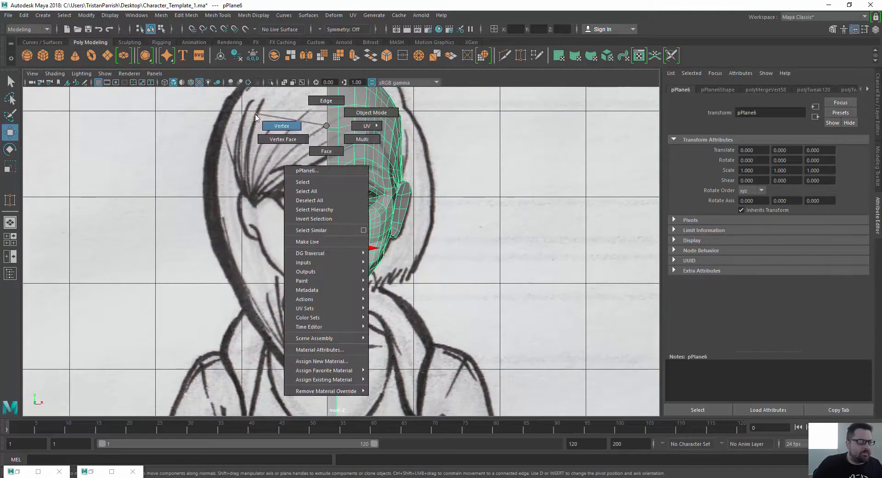
pyautogui.moveTo(255, 118); pyautogui.dragTo(257, 120, button='right')
pyautogui.scroll(-3, 299, 179)
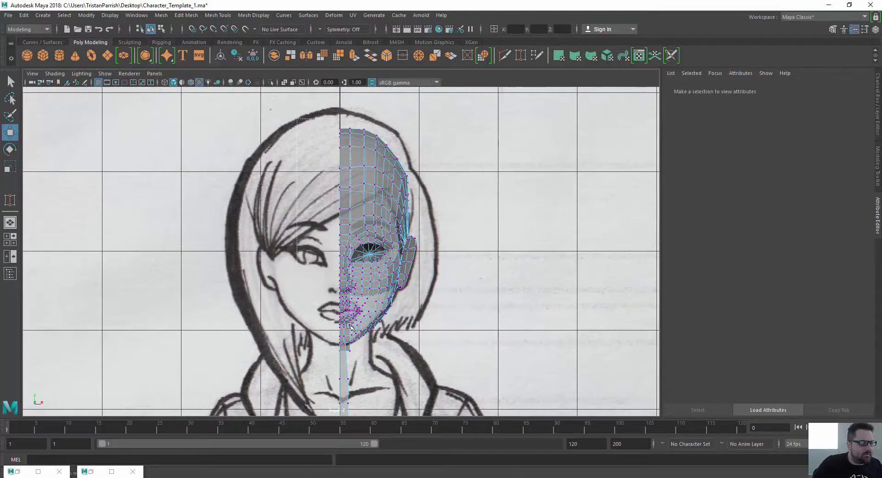
pyautogui.moveTo(343, 397); pyautogui.dragTo(343, 397)
pyautogui.keyDown('alt'); pyautogui.moveTo(343, 397); pyautogui.dragTo(342, 304, button='middle'); pyautogui.keyUp('alt')
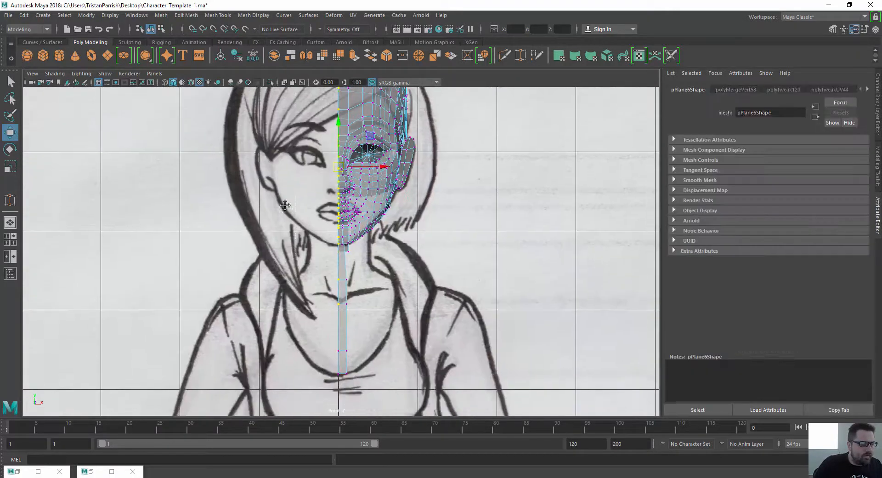
pyautogui.keyDown('shift'); pyautogui.moveTo(342, 383); pyautogui.dragTo(334, 341); pyautogui.keyUp('shift')
pyautogui.keyDown('alt'); pyautogui.moveTo(341, 257); pyautogui.dragTo(352, 364, button='middle'); pyautogui.keyUp('alt')
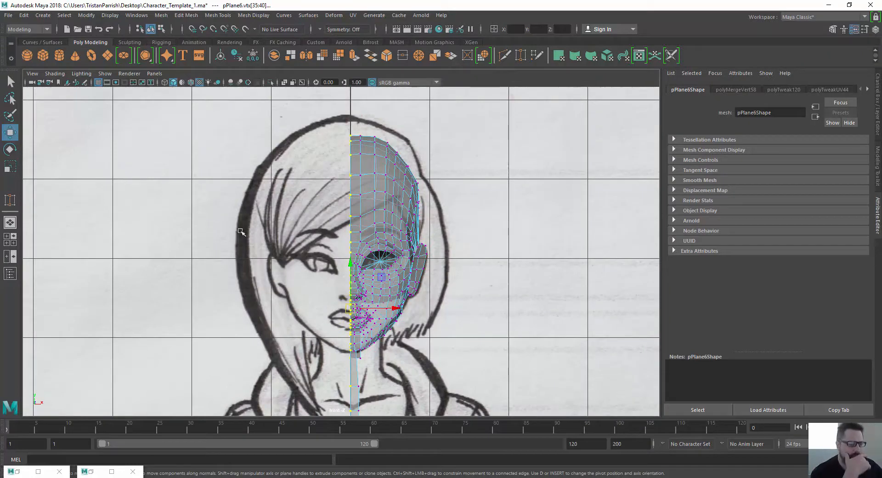
pyautogui.keyDown('alt'); pyautogui.moveTo(241, 231); pyautogui.dragTo(219, 231, button='right'); pyautogui.keyUp('alt')
pyautogui.keyDown('alt'); pyautogui.moveTo(219, 208); pyautogui.dragTo(214, 132, button='middle'); pyautogui.keyUp('alt')
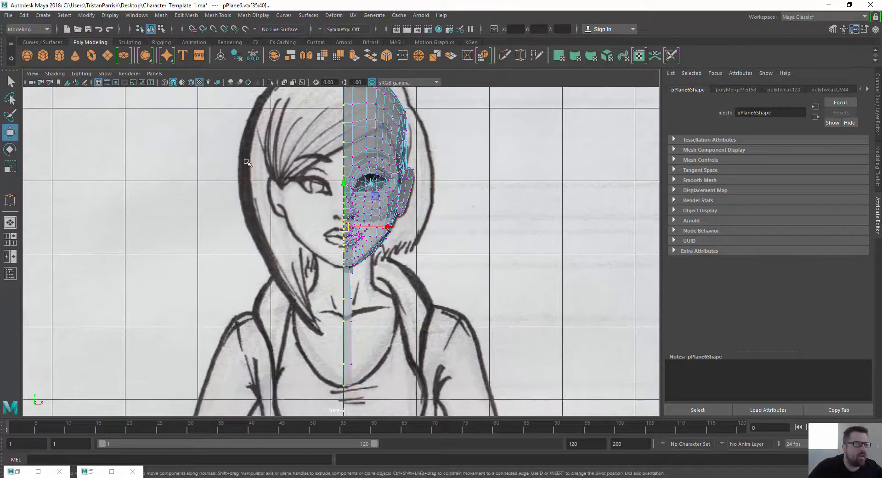
pyautogui.keyDown('alt'); pyautogui.moveTo(244, 172); pyautogui.dragTo(240, 210, button='middle'); pyautogui.keyUp('alt')
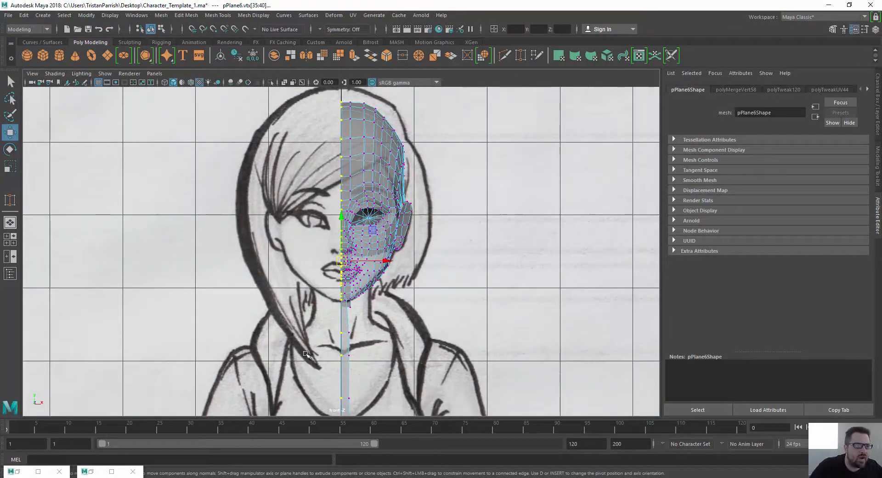
pyautogui.write('0')
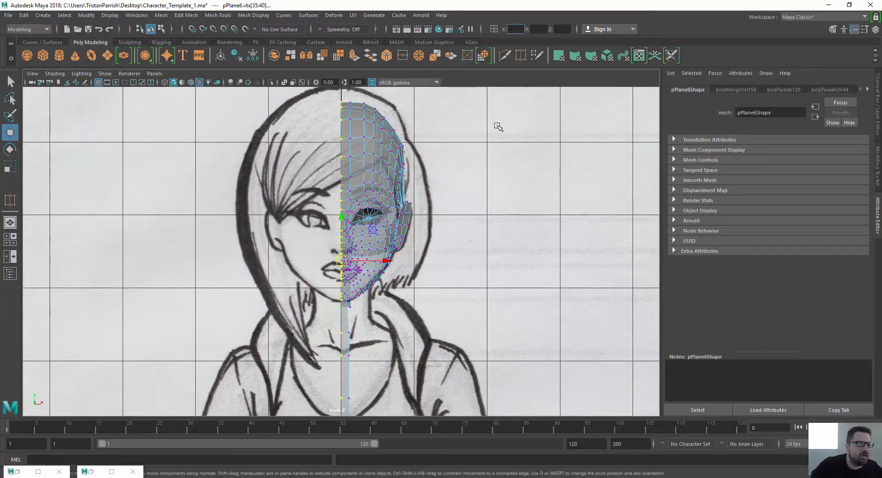
# - Reselect the half head as an object and mirror it with Duplicate Special, using Instance geometry and an X scale of -1
pyautogui.moveTo(350, 166); pyautogui.dragTo(395, 150, button='right')
pyautogui.click(173, 202)
pyautogui.click(344, 160)
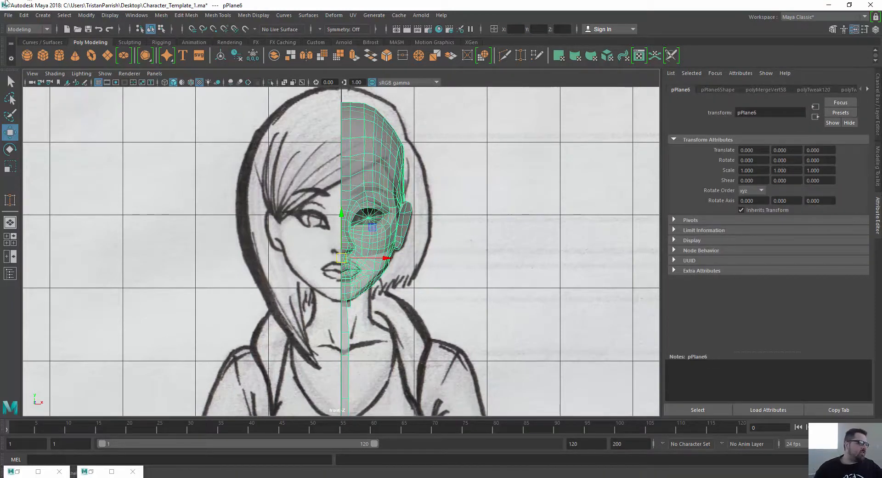
pyautogui.click(24, 15)
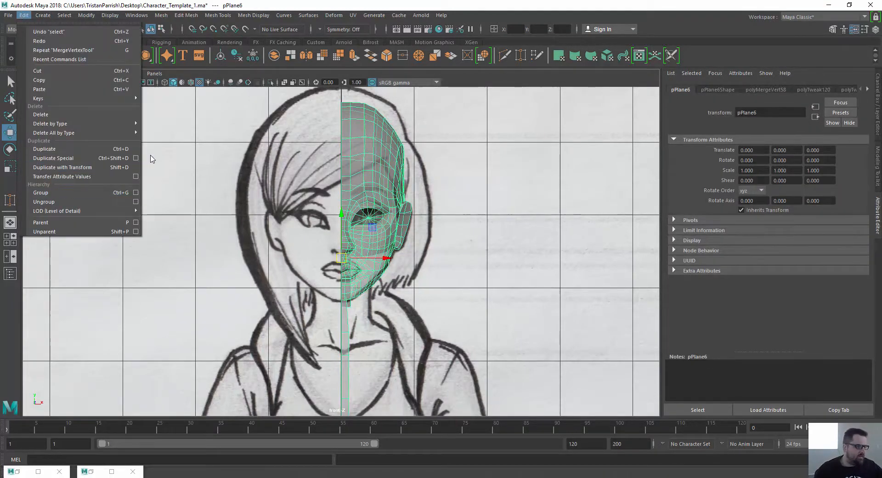
pyautogui.click(136, 158)
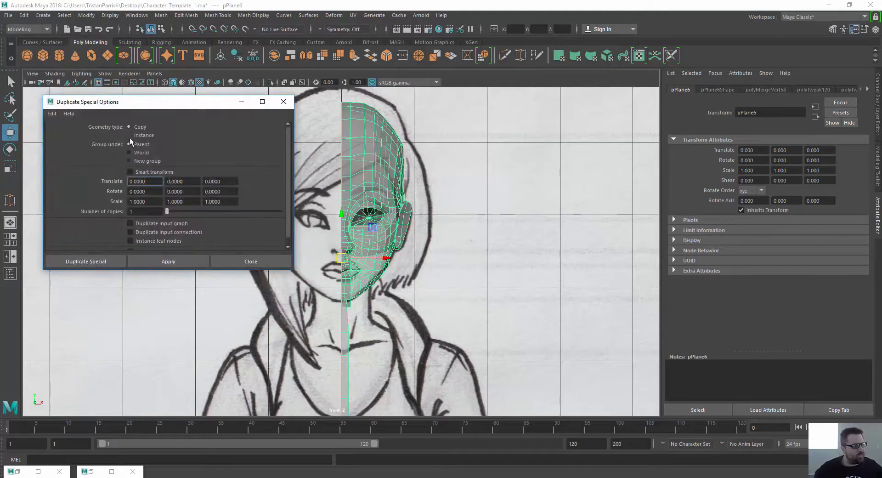
pyautogui.click(129, 136)
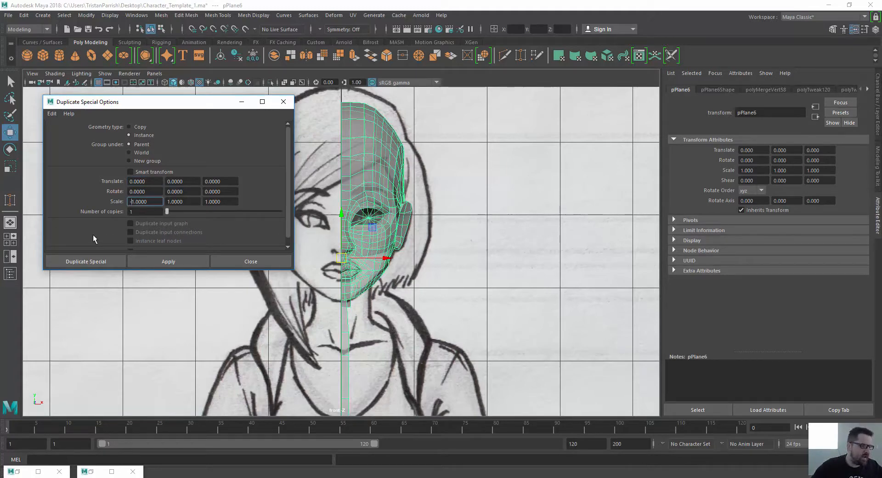
pyautogui.click(90, 260)
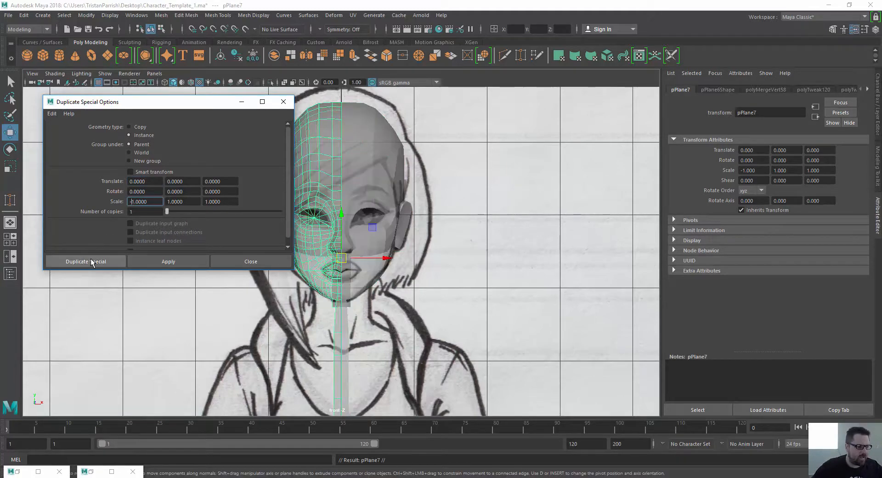
# - Check the mirrored head against the front reference drawing and select each half in turn, ending on the original half
pyautogui.click(165, 285)
pyautogui.scroll(-1, 160, 248)
pyautogui.keyDown('alt'); pyautogui.moveTo(183, 248); pyautogui.dragTo(206, 226, button='middle'); pyautogui.keyUp('alt')
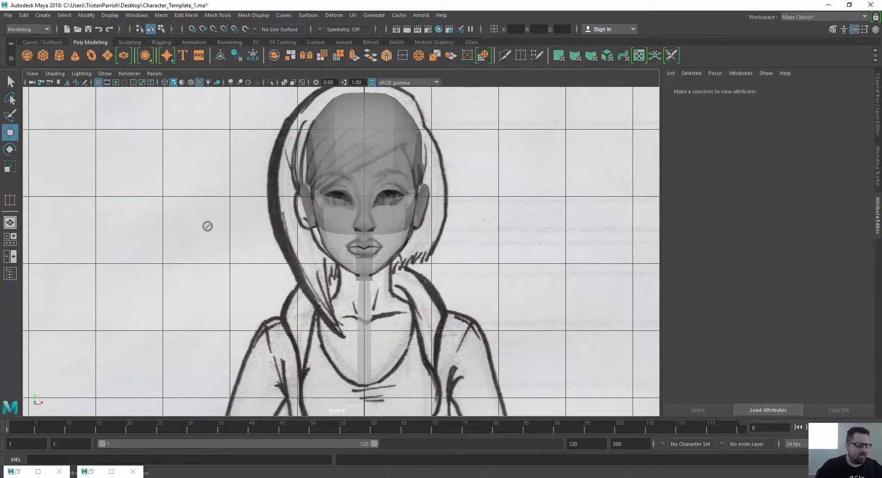
pyautogui.keyDown('alt'); pyautogui.moveTo(286, 246); pyautogui.dragTo(279, 274, button='middle'); pyautogui.keyUp('alt')
pyautogui.scroll(1, 280, 235)
pyautogui.keyDown('alt'); pyautogui.moveTo(309, 232); pyautogui.dragTo(315, 260, button='middle'); pyautogui.keyUp('alt')
pyautogui.click(313, 220)
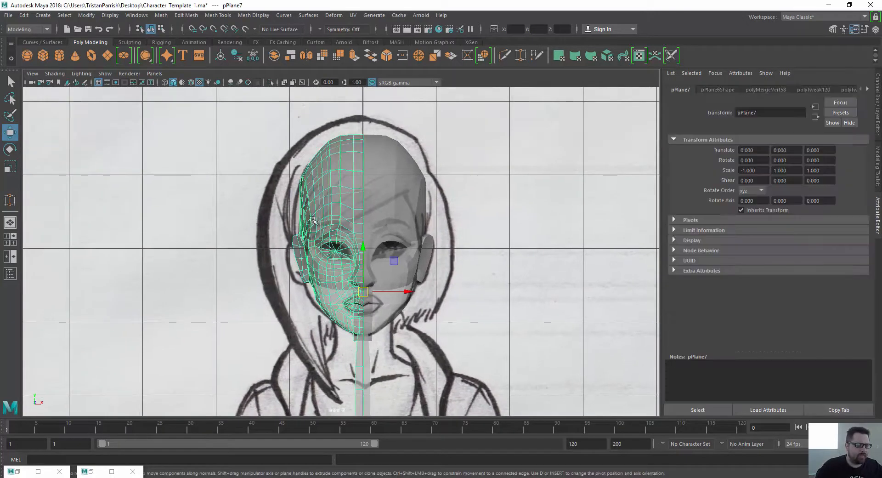
pyautogui.click(389, 205)
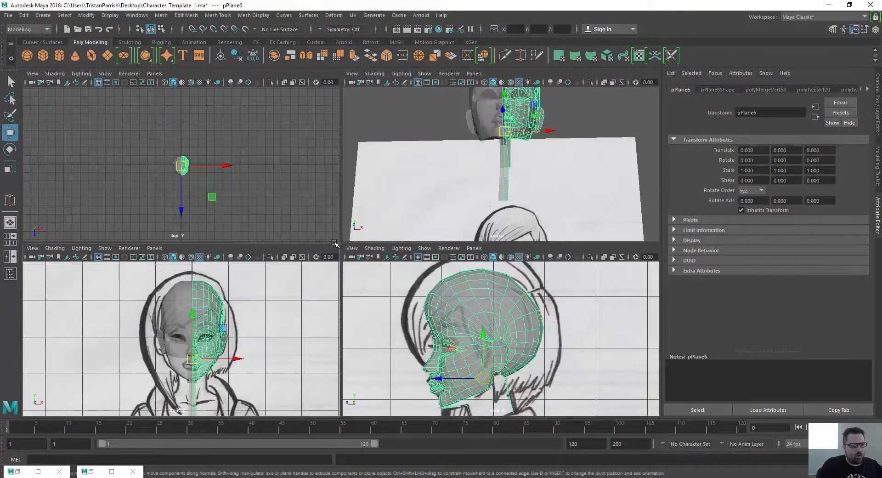
# - Examine the eyes, ears and face outline of the complete head closely against the front drawing, reselecting the original half
pyautogui.press('space')
pyautogui.keyDown('alt'); pyautogui.moveTo(400, 159); pyautogui.dragTo(421, 154); pyautogui.keyUp('alt')
pyautogui.scroll(2, 184, 336)
pyautogui.press('space')
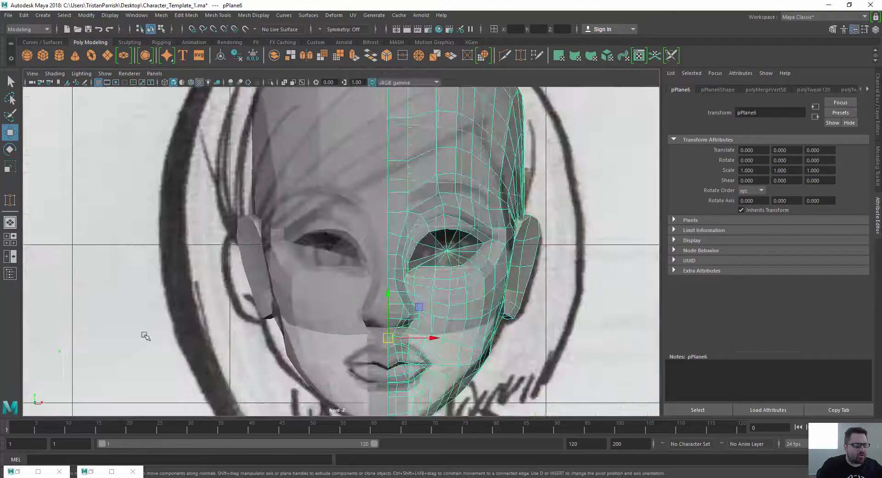
pyautogui.scroll(2, 203, 316)
pyautogui.scroll(-6, 203, 316)
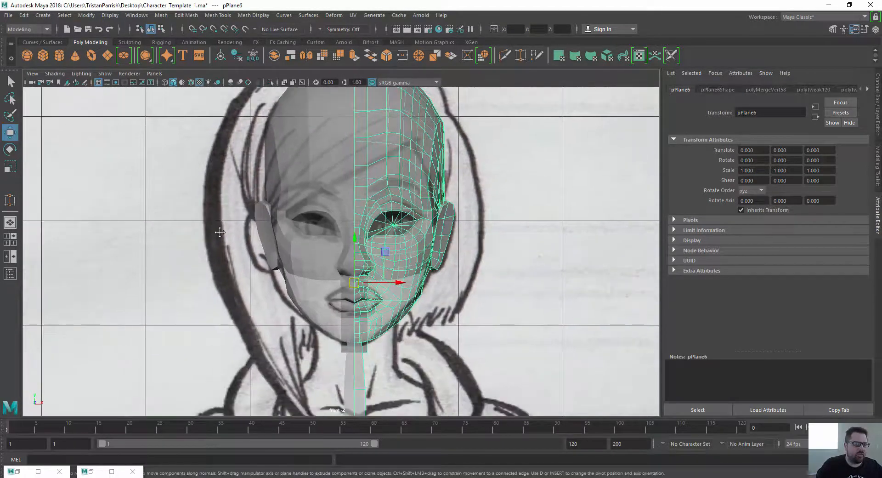
pyautogui.scroll(-2, 291, 248)
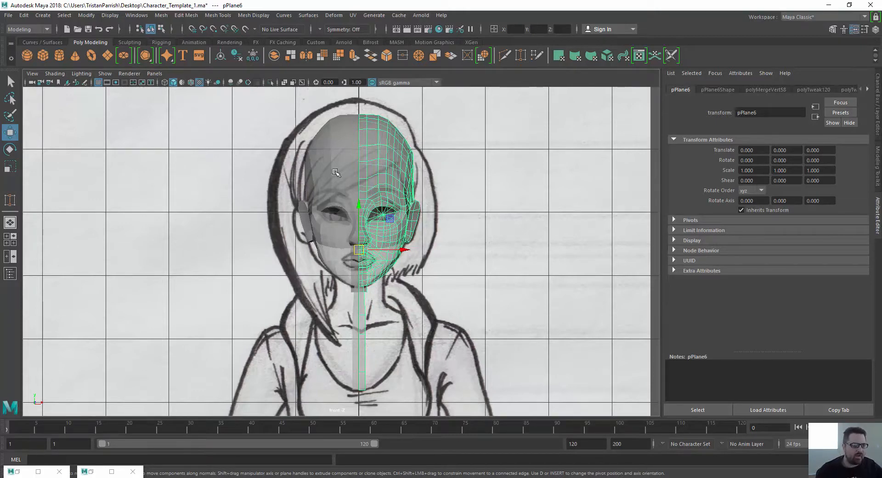
pyautogui.click(145, 227)
pyautogui.click(389, 197)
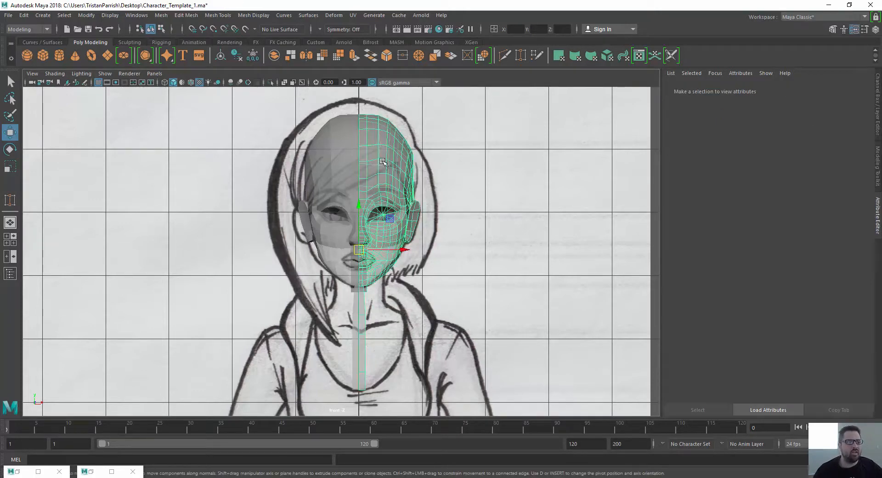
# - Inspect the complete head's underside, open jaw area and ears in the perspective view and select the original half
pyautogui.keyDown('alt'); pyautogui.moveTo(529, 177); pyautogui.dragTo(412, 184, button='right'); pyautogui.keyUp('alt')
pyautogui.press('space')
pyautogui.keyDown('alt'); pyautogui.moveTo(409, 183); pyautogui.dragTo(426, 172); pyautogui.keyUp('alt')
pyautogui.press('space')
pyautogui.keyDown('alt'); pyautogui.moveTo(392, 175); pyautogui.dragTo(385, 259, button='middle'); pyautogui.keyUp('alt')
pyautogui.keyDown('alt'); pyautogui.moveTo(386, 260); pyautogui.dragTo(233, 224); pyautogui.keyUp('alt')
pyautogui.click(137, 266)
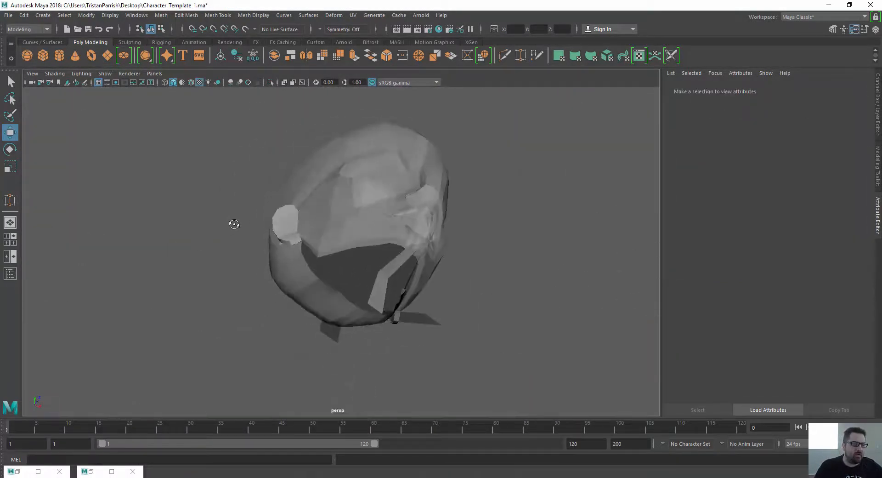
pyautogui.keyDown('alt'); pyautogui.moveTo(330, 228); pyautogui.dragTo(188, 237); pyautogui.keyUp('alt')
pyautogui.click(299, 282)
pyautogui.keyDown('alt'); pyautogui.moveTo(188, 237); pyautogui.dragTo(241, 256, button='right'); pyautogui.keyUp('alt')
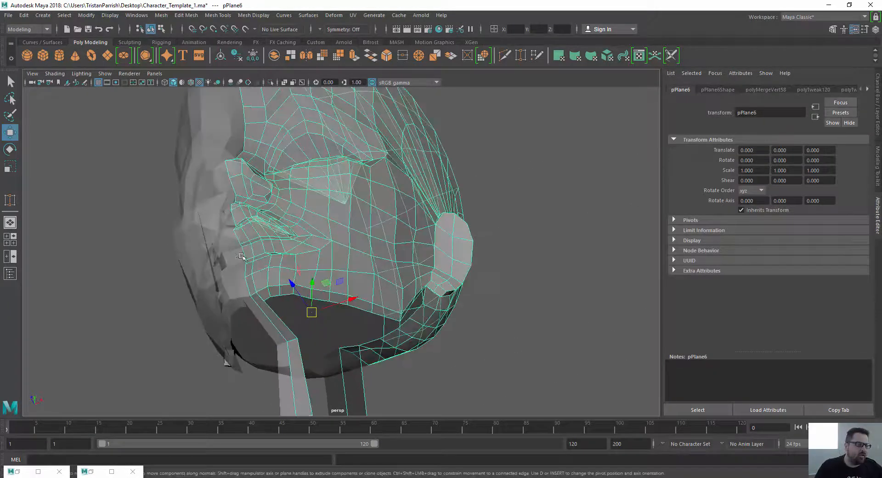
# - Examine the head's profile, nose and lips in perspective from side and three-quarter angles, then clear the selection
pyautogui.keyDown('alt'); pyautogui.moveTo(253, 265); pyautogui.dragTo(294, 219); pyautogui.keyUp('alt')
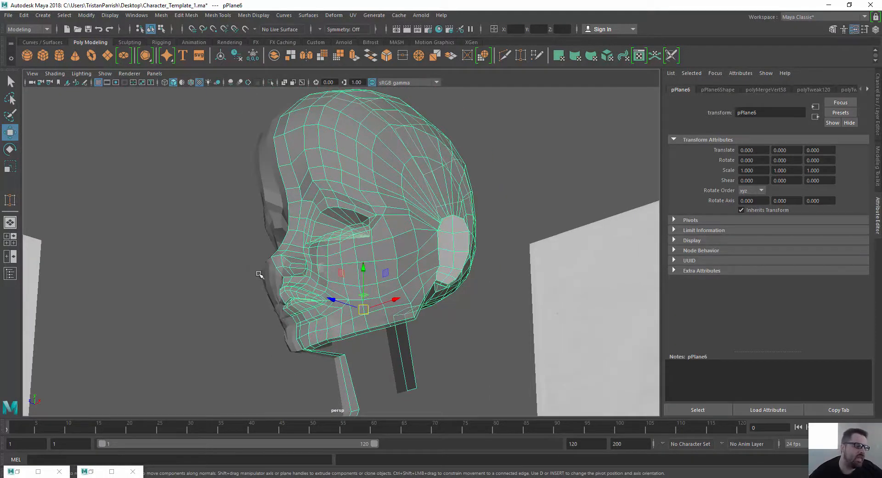
pyautogui.keyDown('alt'); pyautogui.moveTo(259, 275); pyautogui.dragTo(289, 240); pyautogui.keyUp('alt')
pyautogui.keyDown('alt'); pyautogui.moveTo(290, 240); pyautogui.dragTo(373, 262, button='right'); pyautogui.keyUp('alt')
pyautogui.keyDown('alt'); pyautogui.moveTo(374, 262); pyautogui.dragTo(414, 320); pyautogui.keyUp('alt')
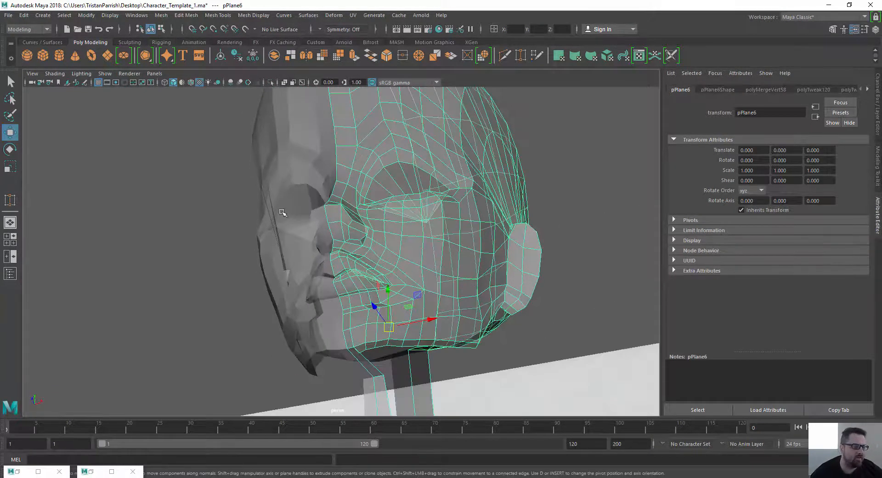
pyautogui.scroll(-1, 452, 143)
pyautogui.click(262, 151)
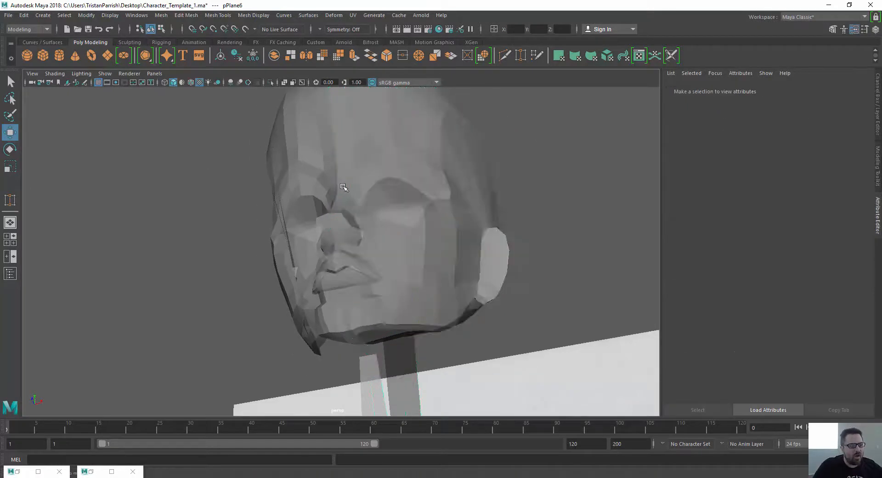
# - Select the original half head and delete its construction history
pyautogui.click(349, 202)
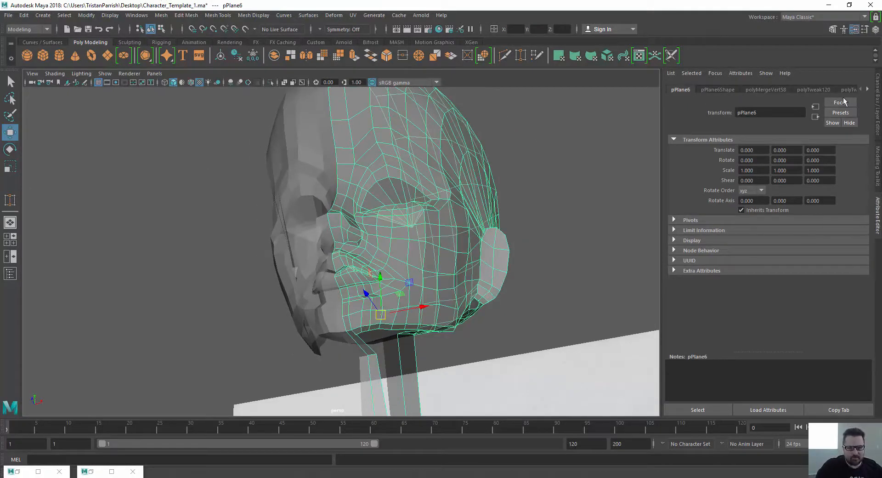
pyautogui.click(868, 90)
pyautogui.scroll(-8, 429, 167)
pyautogui.moveTo(193, 167)
pyautogui.keyDown('alt'); pyautogui.mouseDown()
pyautogui.moveTo(227, 226)
pyautogui.moveTo(236, 198)
pyautogui.mouseUp(); pyautogui.keyUp('alt')
pyautogui.scroll(4, 236, 199)
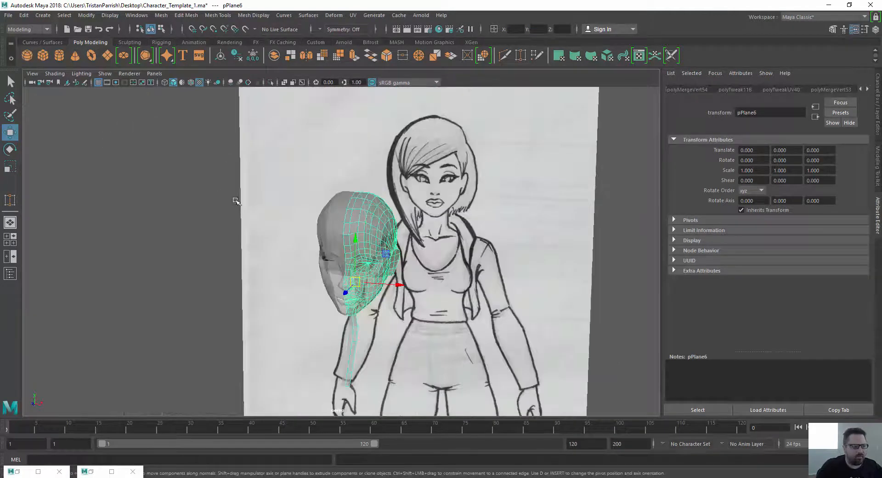
pyautogui.click(22, 15)
pyautogui.moveTo(42, 130)
pyautogui.click(163, 138)
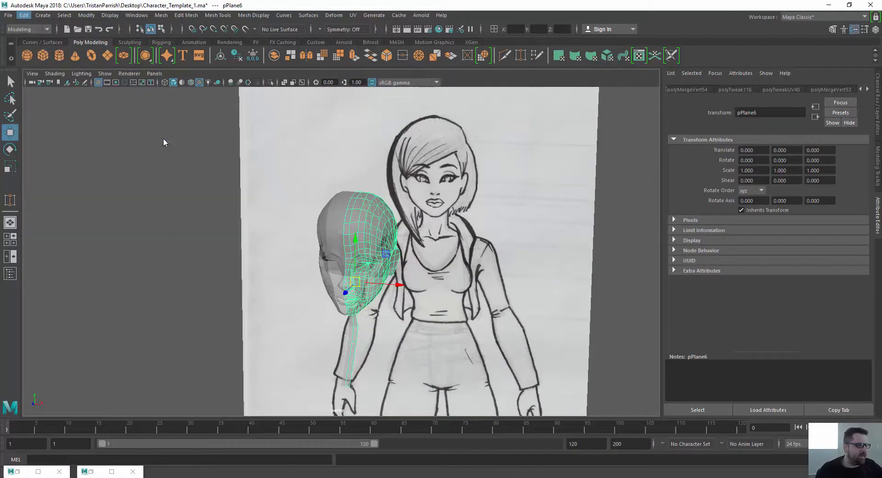
# - Reduce the transparency of Character_Base_Mat to zero so the head is fully opaque, and clear the selection
pyautogui.click(395, 214)
pyautogui.click(820, 89)
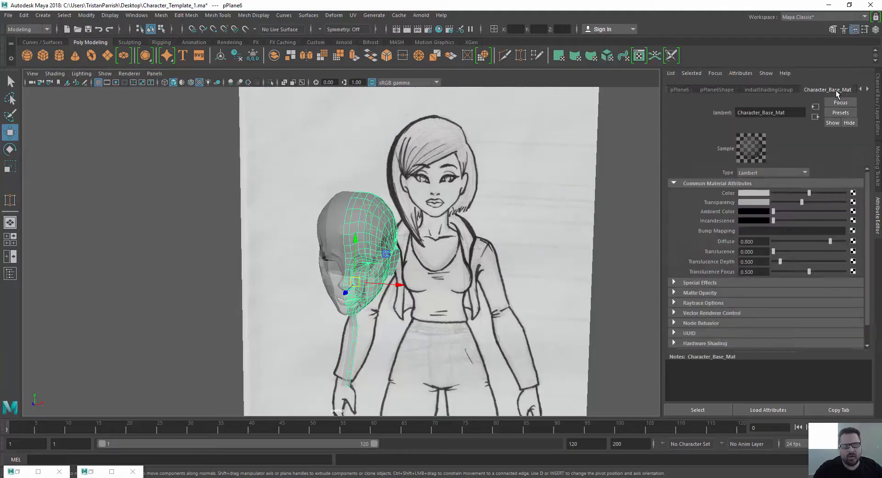
pyautogui.moveTo(803, 202); pyautogui.dragTo(712, 217)
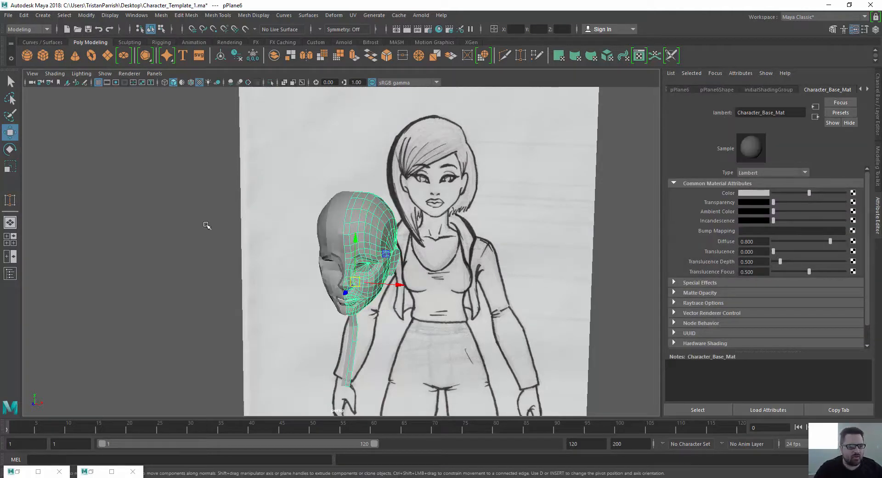
pyautogui.click(206, 224)
# - Select the half head's vertices on the side of the chin just below the corner of the mouth
pyautogui.moveTo(151, 244)
pyautogui.keyDown('alt'); pyautogui.mouseDown()
pyautogui.moveTo(157, 224)
pyautogui.moveTo(160, 232)
pyautogui.mouseUp(); pyautogui.keyUp('alt')
pyautogui.scroll(3, 375, 250)
pyautogui.scroll(1, 354, 239)
pyautogui.keyDown('alt'); pyautogui.moveTo(354, 239); pyautogui.dragTo(302, 278); pyautogui.keyUp('alt')
pyautogui.scroll(2, 374, 239)
pyautogui.scroll(4, 254, 307)
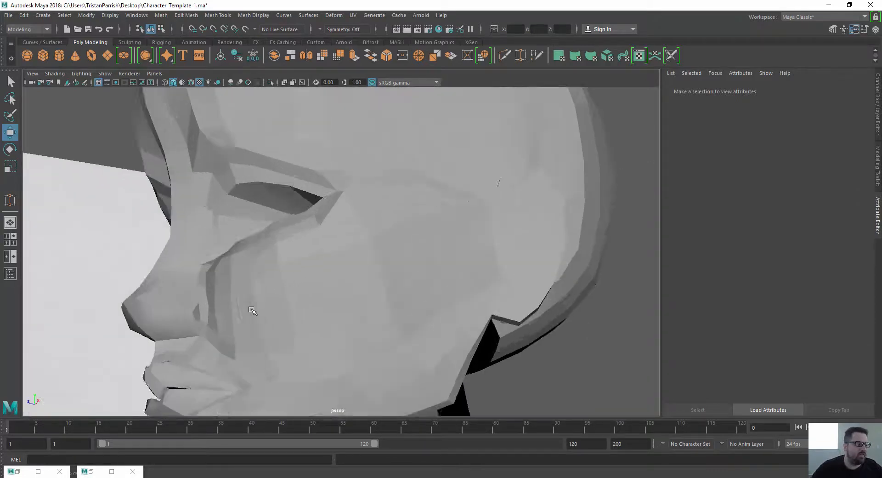
pyautogui.keyDown('alt'); pyautogui.moveTo(252, 309); pyautogui.dragTo(310, 220, button='middle'); pyautogui.keyUp('alt')
pyautogui.keyDown('alt'); pyautogui.moveTo(310, 221); pyautogui.dragTo(282, 229); pyautogui.keyUp('alt')
pyautogui.click(345, 201)
pyautogui.scroll(2, 275, 258)
pyautogui.moveTo(258, 252); pyautogui.dragTo(257, 223, button='right')
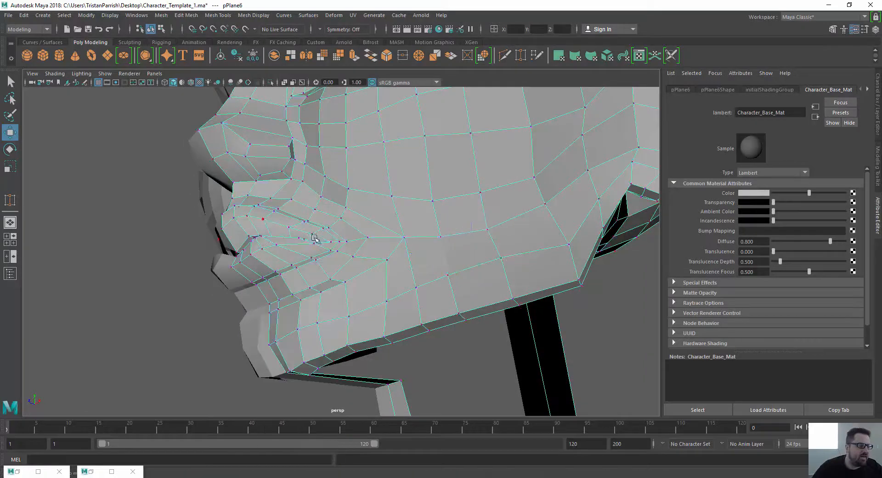
pyautogui.keyDown('alt'); pyautogui.moveTo(264, 235); pyautogui.dragTo(327, 257); pyautogui.keyUp('alt')
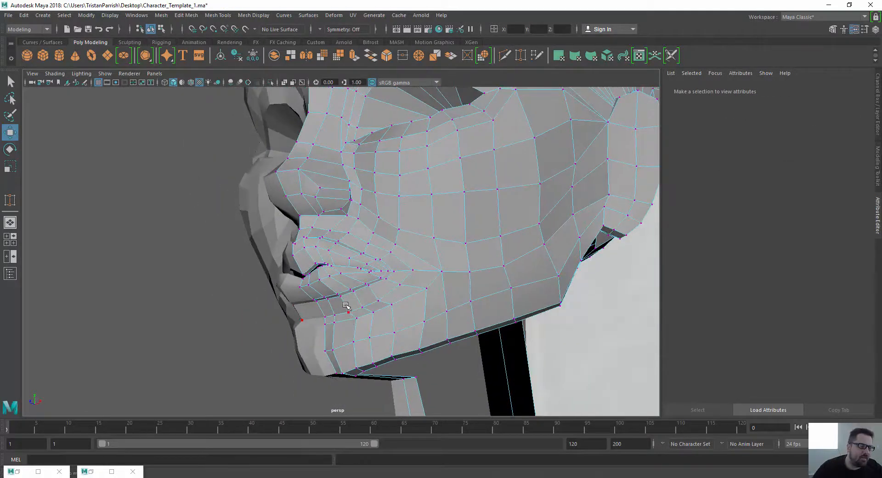
pyautogui.moveTo(400, 344); pyautogui.dragTo(317, 315)
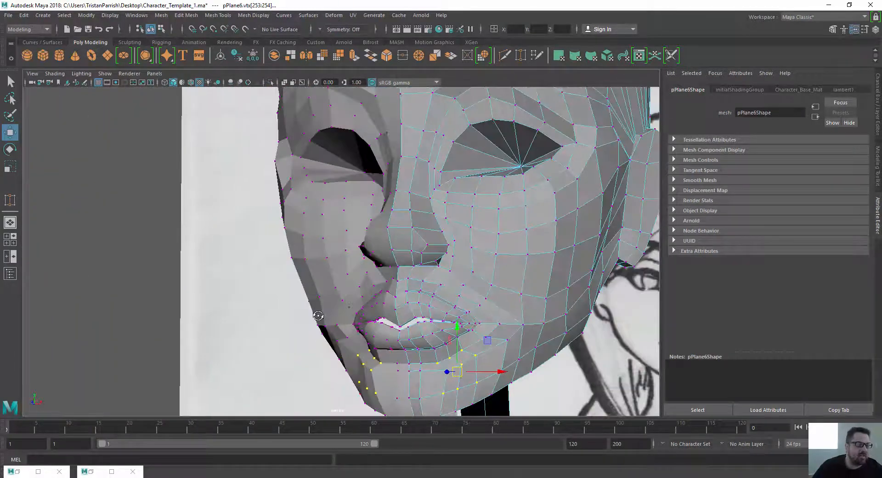
# - Average the selected chin vertices with a smoothing amount of 10, and adjust the iterations to 17
pyautogui.click(214, 15)
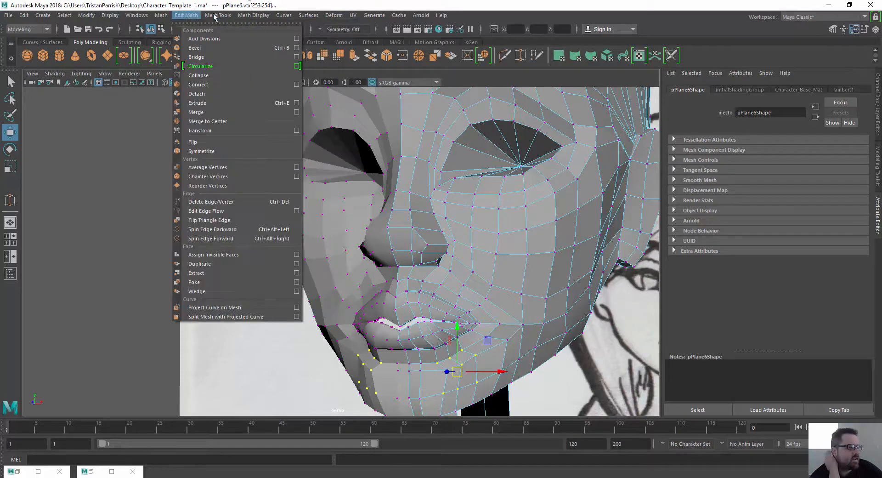
pyautogui.moveTo(176, 19)
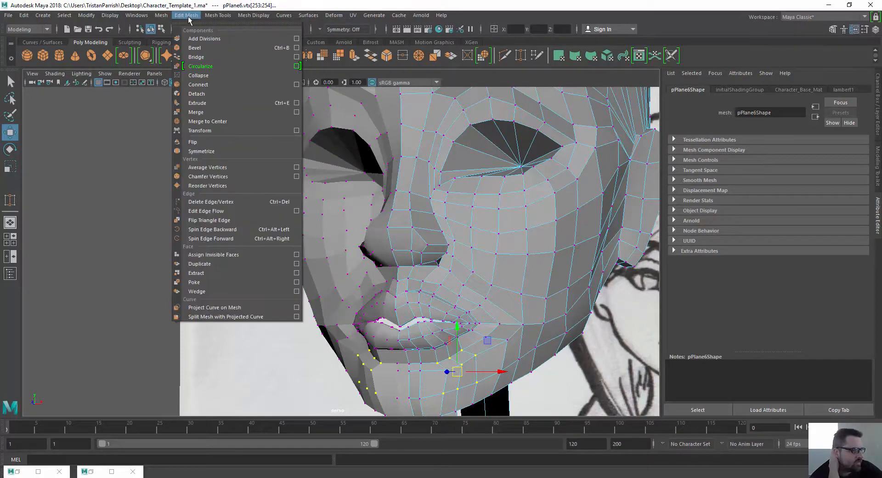
pyautogui.click(297, 168)
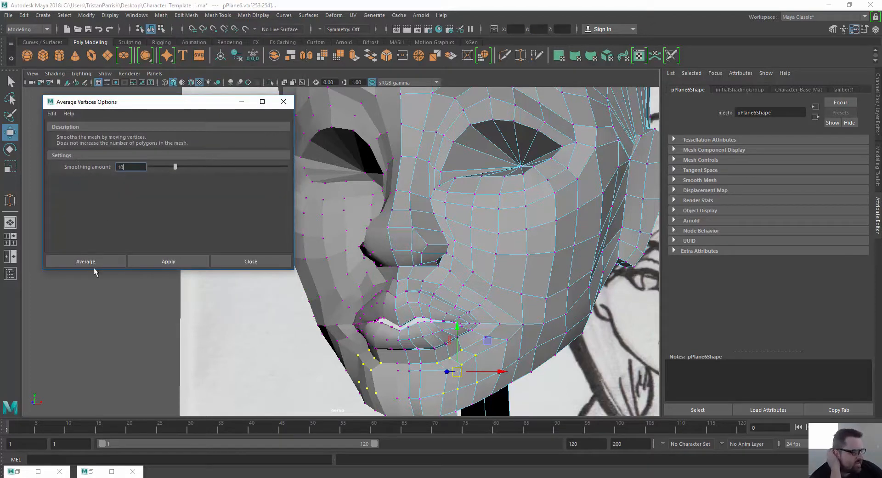
pyautogui.click(88, 261)
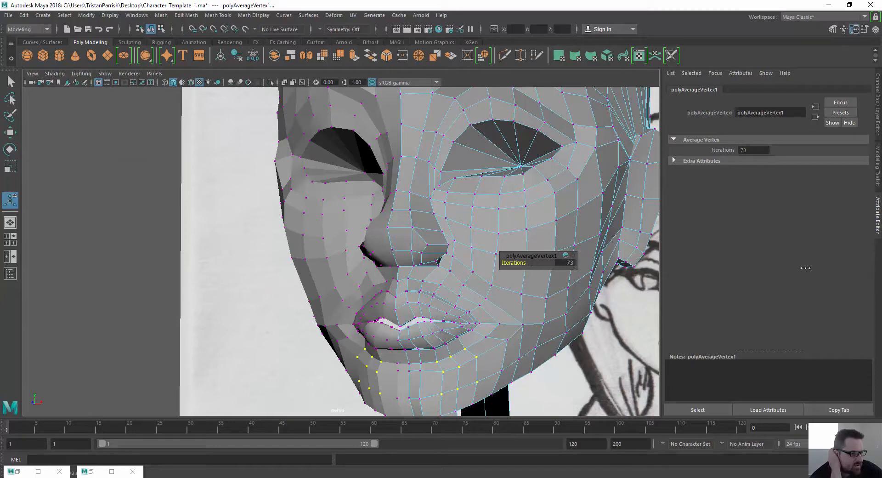
pyautogui.moveTo(601, 273); pyautogui.dragTo(440, 291, button='middle')
pyautogui.moveTo(312, 293); pyautogui.dragTo(552, 295, button='middle')
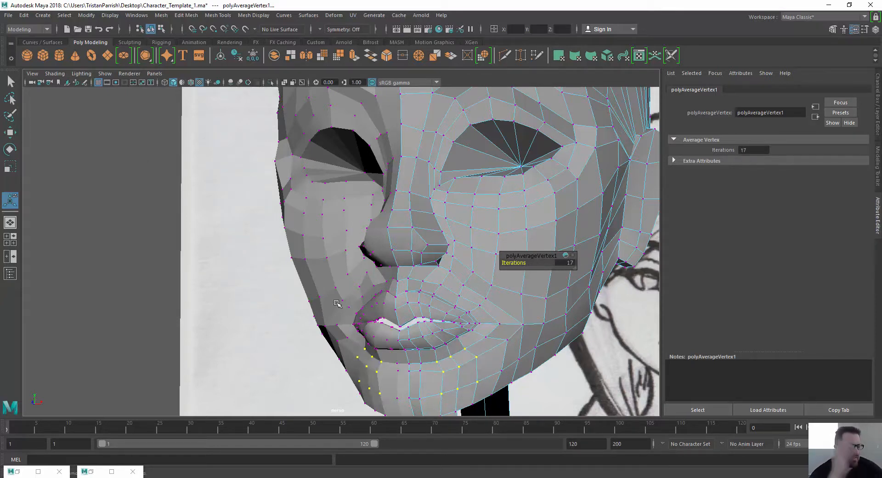
# - Average the cheek and jaw vertices beside the mouth corner, using 6 iterations
pyautogui.moveTo(337, 248); pyautogui.dragTo(374, 220, button='right')
pyautogui.keyDown('alt'); pyautogui.moveTo(459, 271); pyautogui.dragTo(342, 232); pyautogui.keyUp('alt')
pyautogui.click(439, 230)
pyautogui.moveTo(369, 243); pyautogui.dragTo(321, 223, button='right')
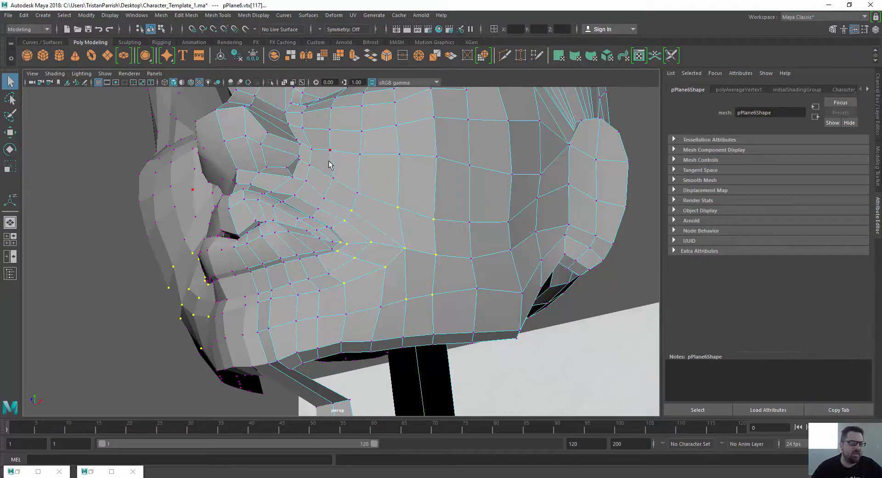
pyautogui.keyDown('alt'); pyautogui.moveTo(498, 311); pyautogui.dragTo(409, 271); pyautogui.keyUp('alt')
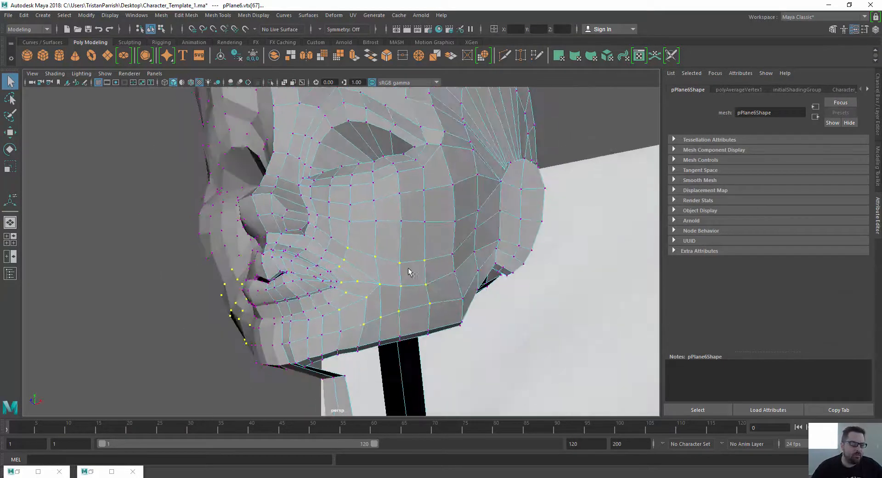
pyautogui.press('g')
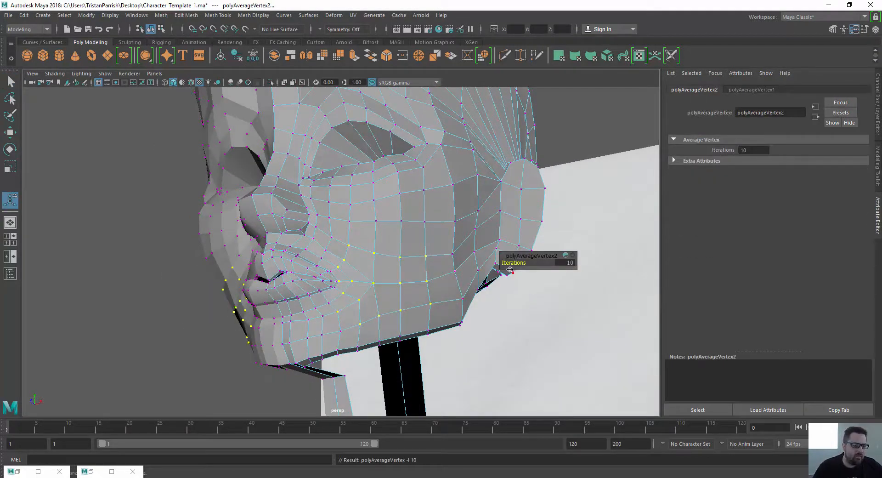
pyautogui.moveTo(510, 270)
pyautogui.mouseDown(button='middle')
pyautogui.moveTo(535, 270)
pyautogui.moveTo(402, 262)
pyautogui.moveTo(575, 281)
pyautogui.moveTo(450, 281)
pyautogui.moveTo(503, 284)
pyautogui.mouseUp(button='middle')
# - Try averaging the forehead vertices, and undo the smoothing along with that selection
pyautogui.keyDown('alt'); pyautogui.moveTo(503, 285); pyautogui.dragTo(329, 260); pyautogui.keyUp('alt')
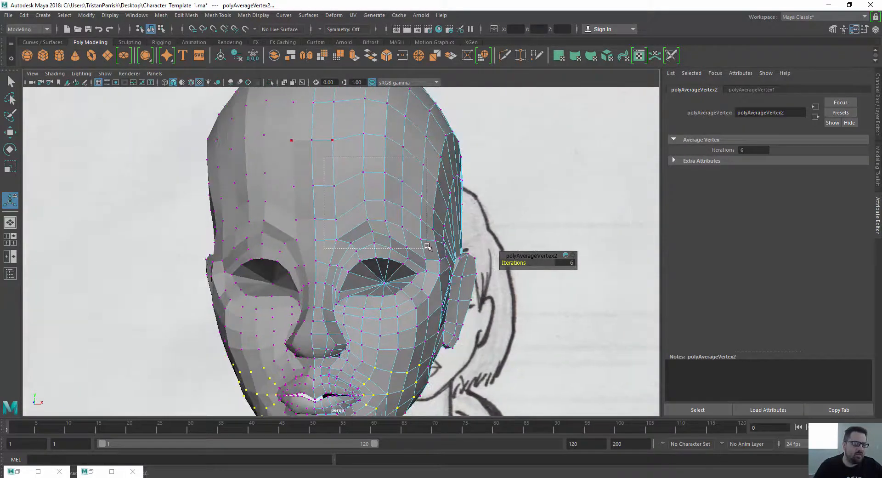
pyautogui.moveTo(427, 247); pyautogui.dragTo(281, 208)
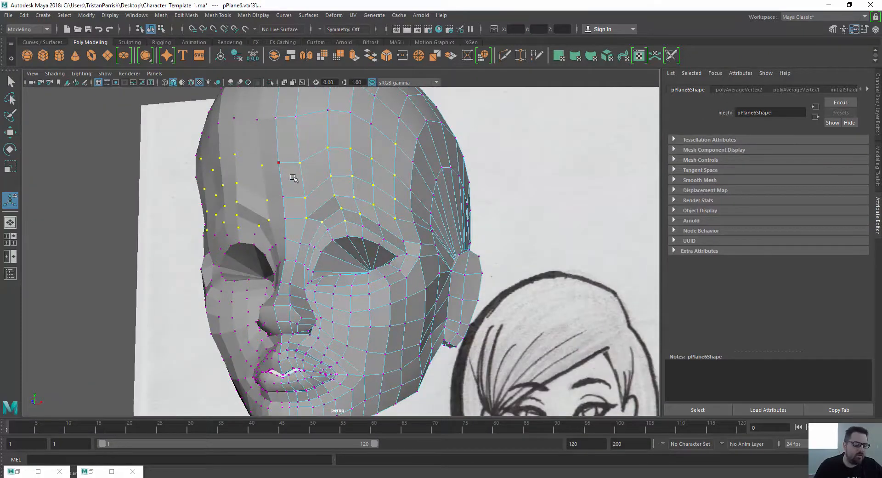
pyautogui.press('g')
pyautogui.keyDown('alt'); pyautogui.moveTo(333, 203); pyautogui.dragTo(226, 212); pyautogui.keyUp('alt')
pyautogui.hotkey('ctrl', 'z')
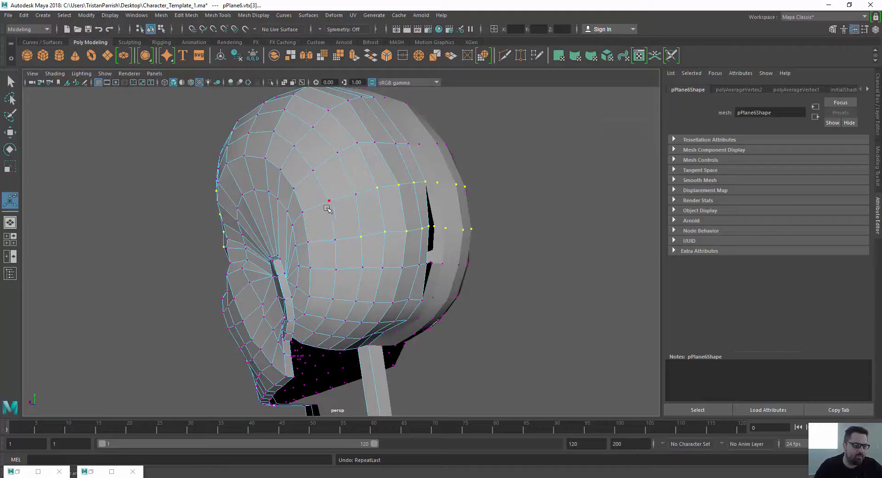
pyautogui.hotkey('ctrl', 'z')
# - Select the half head's forehead and temple vertices down to the brow, leaving out the back of the skull
pyautogui.keyDown('alt'); pyautogui.moveTo(301, 207); pyautogui.dragTo(325, 181); pyautogui.keyUp('alt')
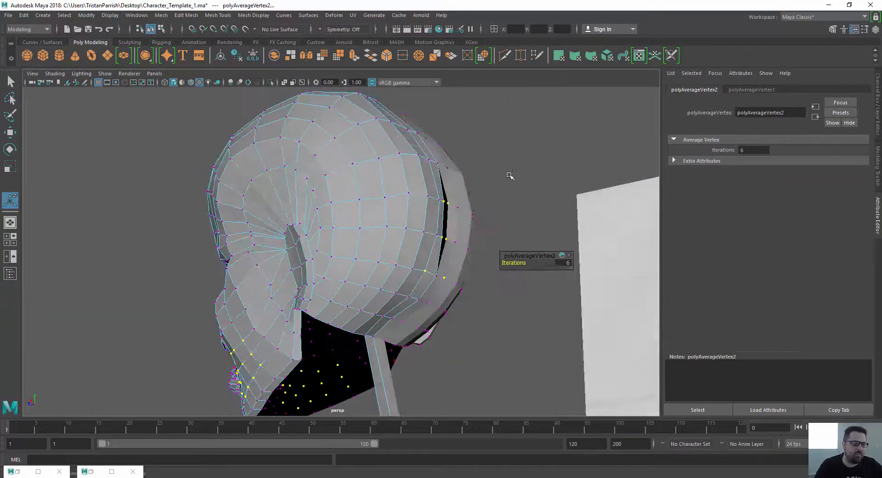
pyautogui.keyDown('ctrl'); pyautogui.moveTo(501, 172); pyautogui.dragTo(394, 314); pyautogui.keyUp('ctrl')
pyautogui.keyDown('alt'); pyautogui.moveTo(259, 262); pyautogui.dragTo(502, 200); pyautogui.keyUp('alt')
pyautogui.moveTo(442, 254); pyautogui.dragTo(399, 223)
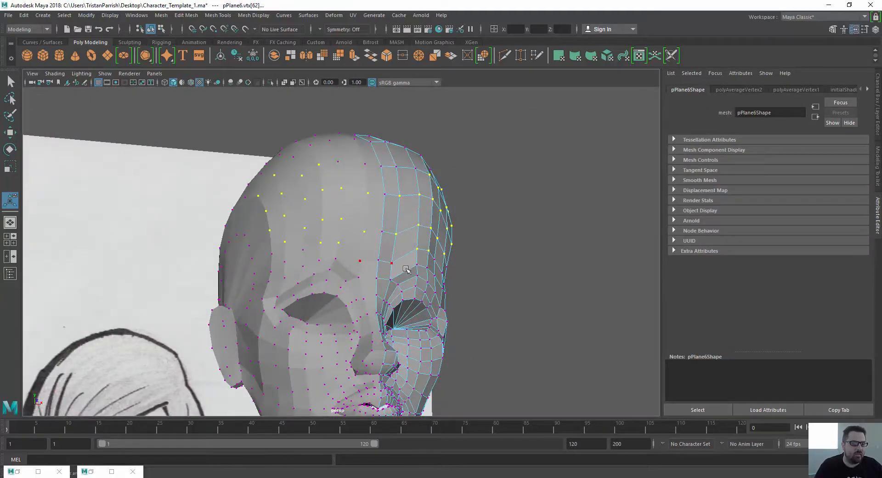
pyautogui.keyDown('alt'); pyautogui.moveTo(452, 283); pyautogui.dragTo(352, 255); pyautogui.keyUp('alt')
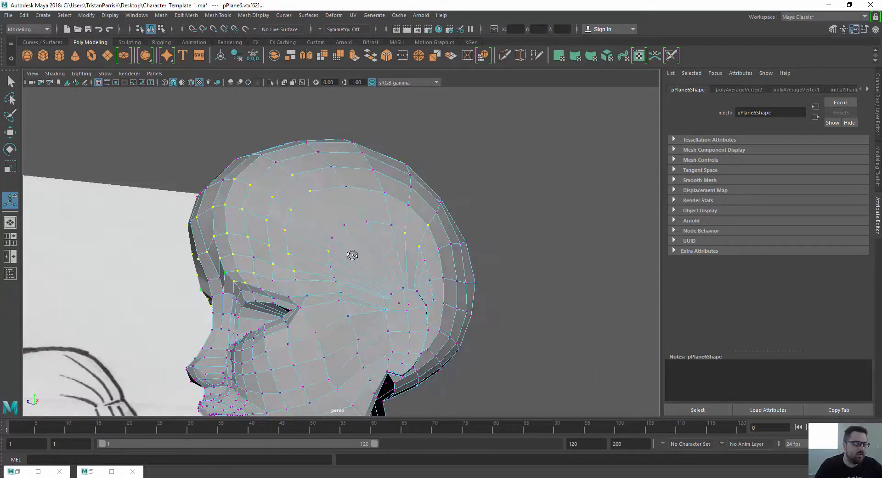
pyautogui.scroll(-2, 179, 241)
pyautogui.keyDown('alt'); pyautogui.moveTo(271, 257); pyautogui.dragTo(367, 228); pyautogui.keyUp('alt')
pyautogui.moveTo(388, 218); pyautogui.dragTo(447, 263)
pyautogui.keyDown('alt'); pyautogui.moveTo(192, 228); pyautogui.dragTo(230, 232); pyautogui.keyUp('alt')
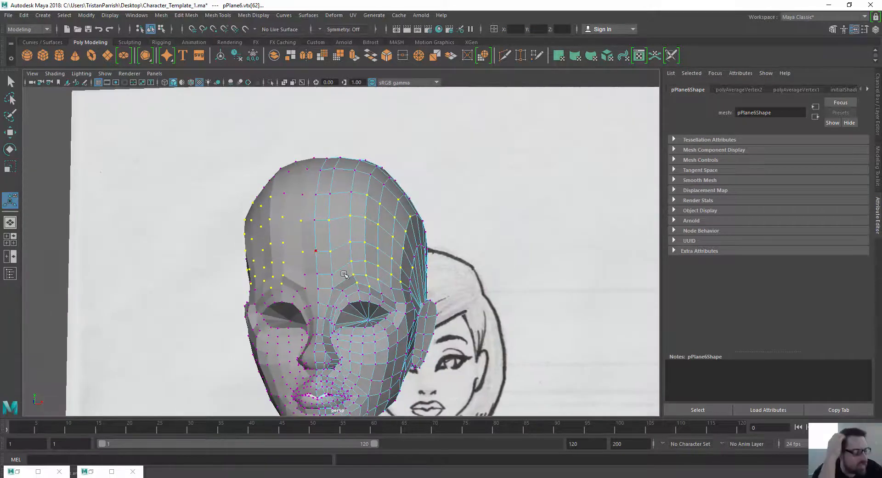
pyautogui.keyDown('shift'); pyautogui.click(331, 275); pyautogui.keyUp('shift')
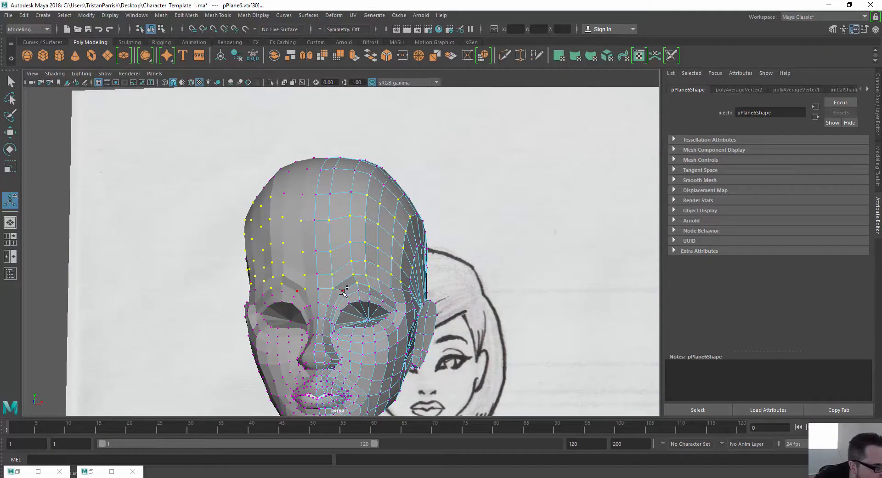
pyautogui.click(182, 15)
pyautogui.moveTo(153, 16)
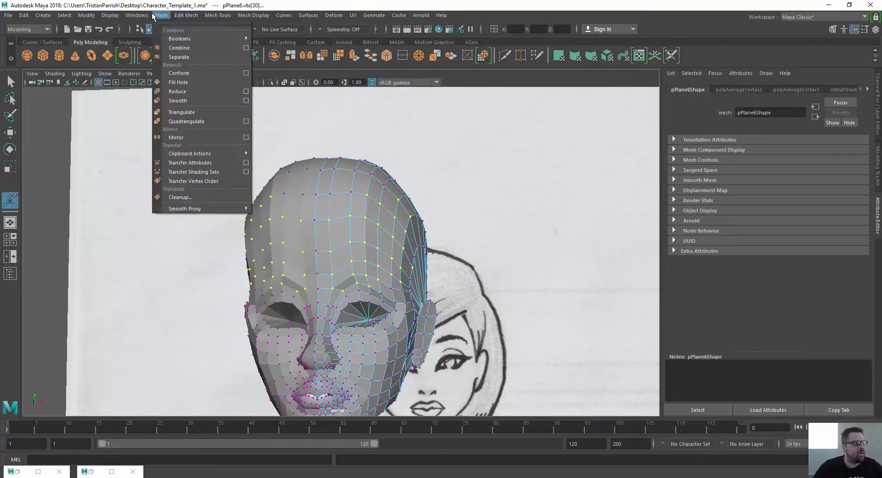
pyautogui.moveTo(192, 15)
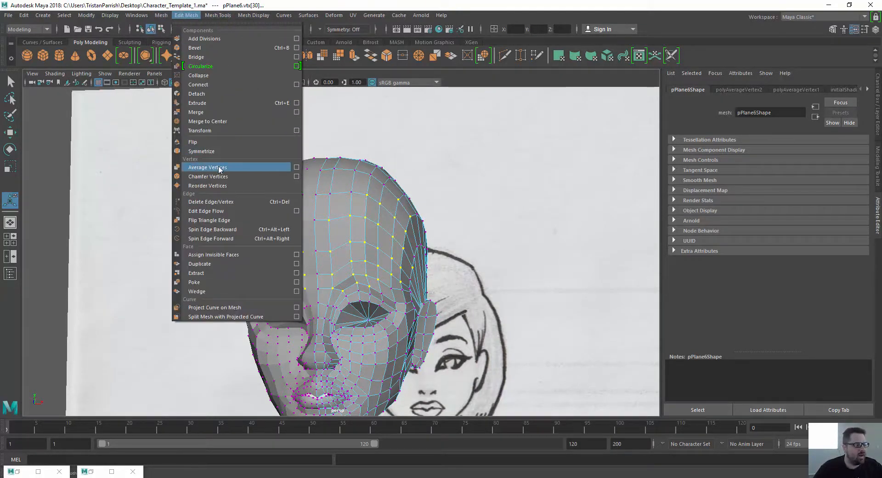
pyautogui.click(296, 167)
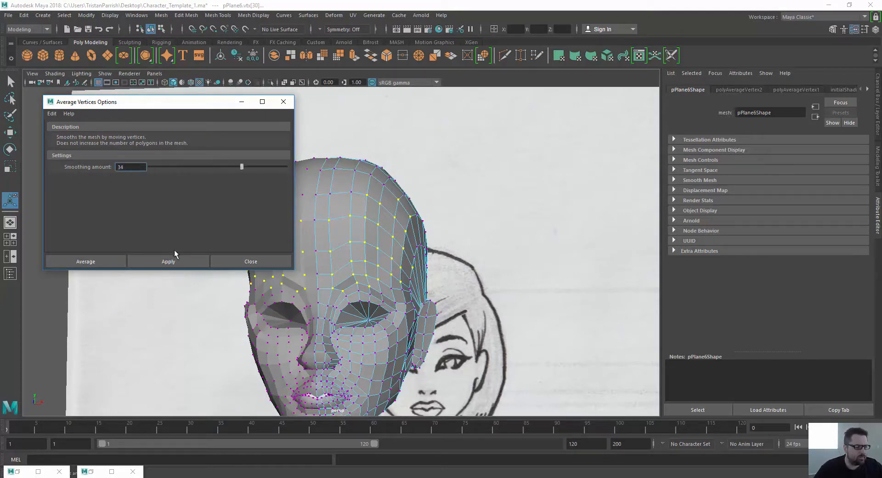
pyautogui.click(255, 263)
# - Examine the forehead, mouth, jaw opening and underside of the head from several angles in the perspective view
pyautogui.scroll(3, 285, 194)
pyautogui.moveTo(286, 194)
pyautogui.keyDown('alt'); pyautogui.mouseDown()
pyautogui.moveTo(332, 213)
pyautogui.moveTo(303, 223)
pyautogui.moveTo(244, 214)
pyautogui.moveTo(287, 210)
pyautogui.mouseUp(); pyautogui.keyUp('alt')
pyautogui.scroll(-3, 326, 209)
pyautogui.click(310, 223)
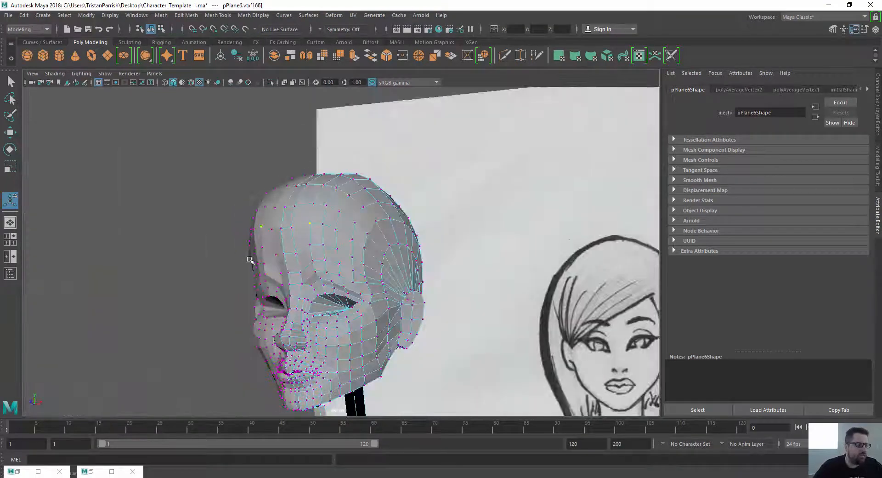
pyautogui.keyDown('alt'); pyautogui.moveTo(251, 260); pyautogui.dragTo(242, 222); pyautogui.keyUp('alt')
pyautogui.scroll(3, 242, 223)
pyautogui.keyDown('alt'); pyautogui.moveTo(242, 222); pyautogui.dragTo(261, 140, button='middle'); pyautogui.keyUp('alt')
pyautogui.keyDown('alt'); pyautogui.moveTo(262, 141); pyautogui.dragTo(376, 223); pyautogui.keyUp('alt')
pyautogui.scroll(2, 368, 196)
pyautogui.scroll(-5, 369, 197)
pyautogui.scroll(3, 249, 248)
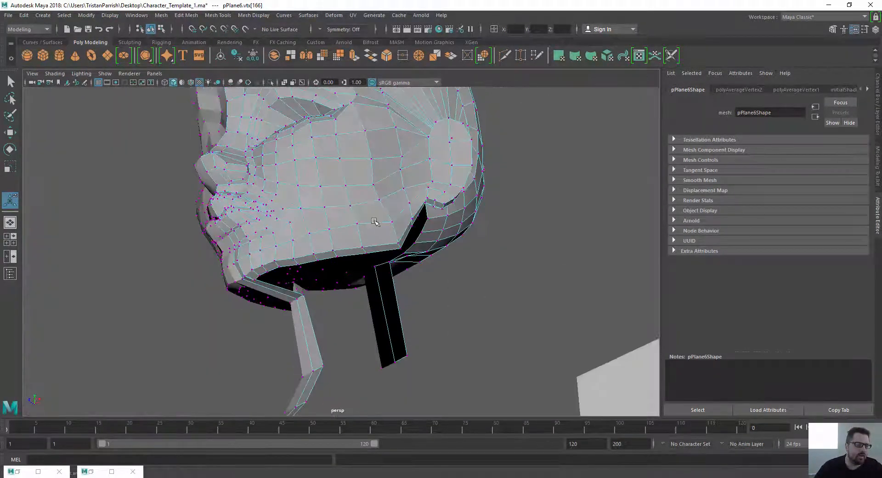
pyautogui.scroll(-5, 376, 223)
pyautogui.keyDown('alt'); pyautogui.moveTo(321, 241); pyautogui.dragTo(404, 252); pyautogui.keyUp('alt')
# - Return to object selection, apply Soften Edge to the original half head, and check the shading with nothing selected
pyautogui.moveTo(360, 146); pyautogui.dragTo(403, 133, button='right')
pyautogui.click(222, 221)
pyautogui.scroll(2, 263, 237)
pyautogui.keyDown('alt'); pyautogui.moveTo(263, 236); pyautogui.dragTo(235, 211); pyautogui.keyUp('alt')
pyautogui.click(265, 234)
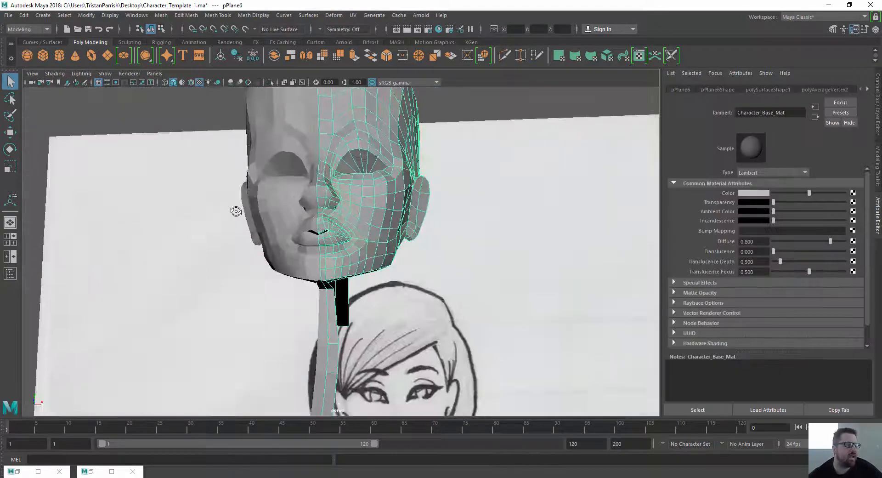
pyautogui.click(254, 15)
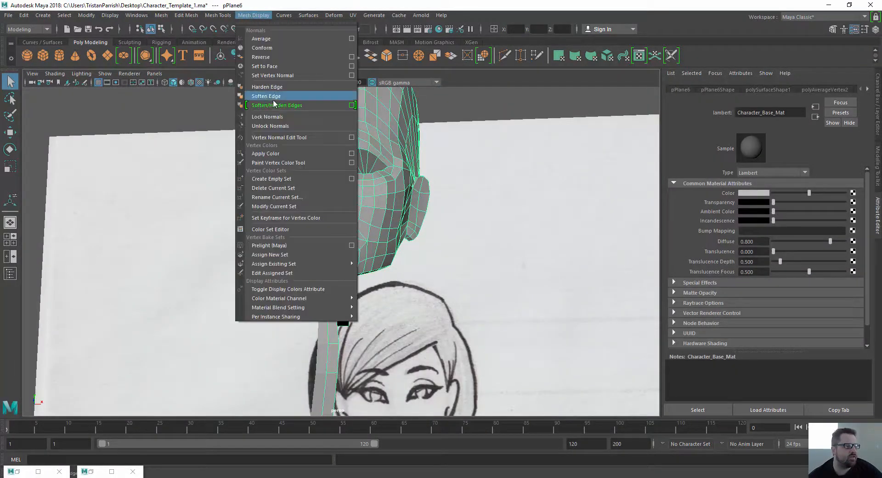
pyautogui.click(270, 98)
pyautogui.click(159, 160)
pyautogui.scroll(-1, 160, 161)
pyautogui.keyDown('alt'); pyautogui.moveTo(169, 163); pyautogui.dragTo(239, 140); pyautogui.keyUp('alt')
# - Switch the half head to vertex selection and select the vertices at the front of the forehead on the profile
pyautogui.click(259, 135)
pyautogui.moveTo(220, 178)
pyautogui.keyDown('alt'); pyautogui.mouseDown()
pyautogui.moveTo(243, 234)
pyautogui.moveTo(265, 231)
pyautogui.moveTo(260, 236)
pyautogui.moveTo(266, 206)
pyautogui.mouseUp(); pyautogui.keyUp('alt')
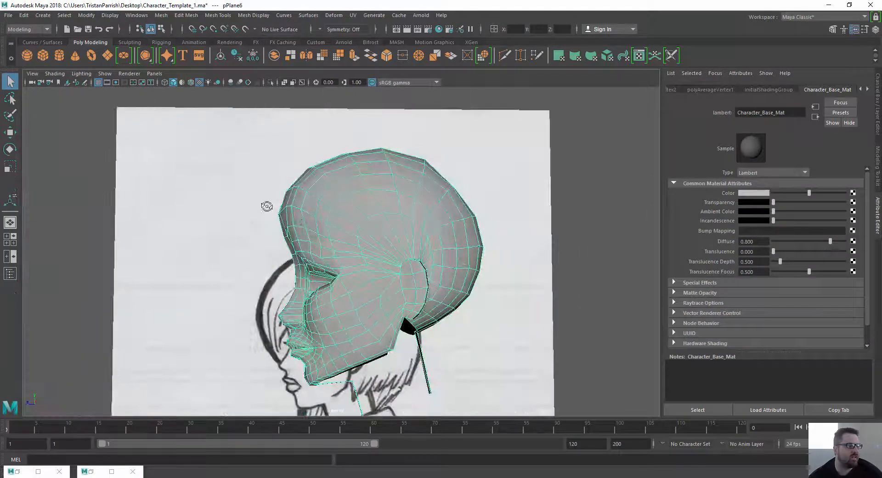
pyautogui.moveTo(293, 211); pyautogui.dragTo(241, 202, button='right')
pyautogui.scroll(3, 200, 216)
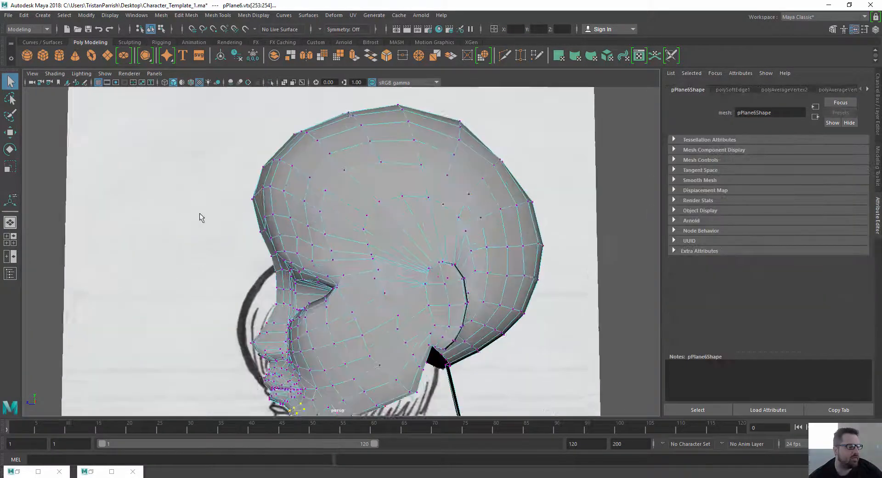
pyautogui.moveTo(200, 216)
pyautogui.keyDown('alt'); pyautogui.mouseDown()
pyautogui.moveTo(308, 217)
pyautogui.moveTo(207, 194)
pyautogui.moveTo(279, 190)
pyautogui.moveTo(220, 187)
pyautogui.moveTo(250, 176)
pyautogui.mouseUp(); pyautogui.keyUp('alt')
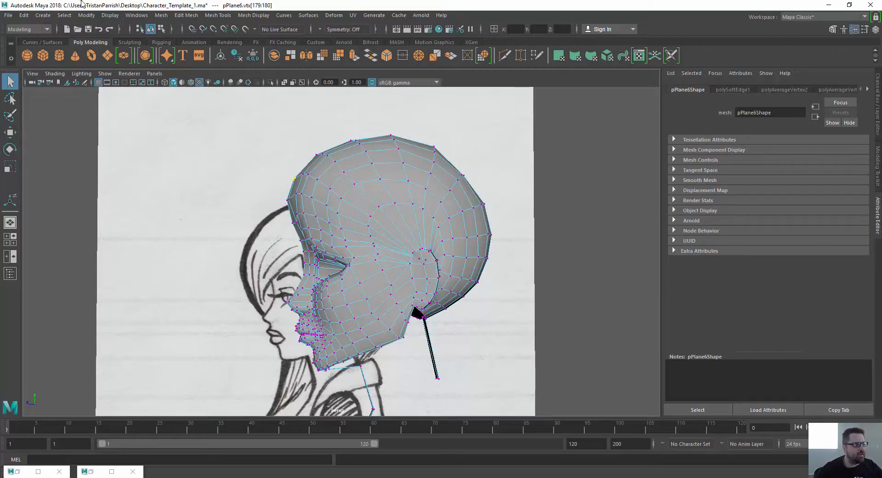
# - Dock the tool settings beside the viewport, enable Soft Select, and set its falloff radius to 9.78
pyautogui.click(875, 30)
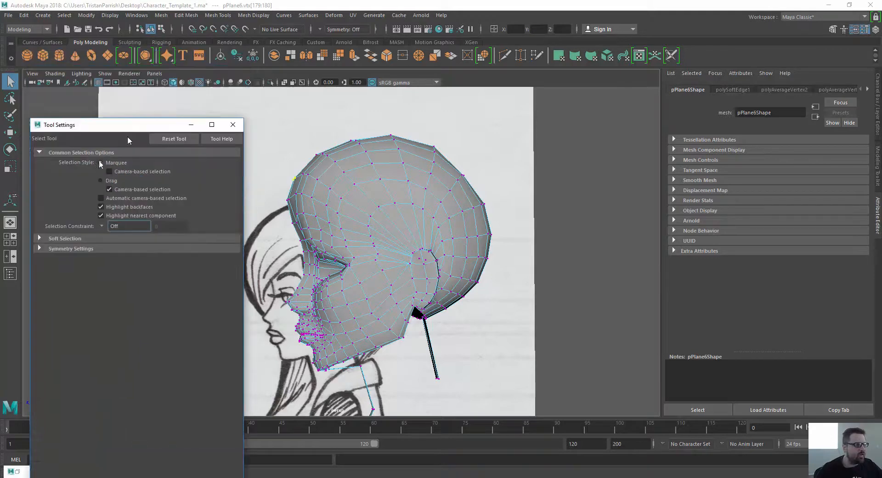
pyautogui.moveTo(132, 128); pyautogui.dragTo(21, 128)
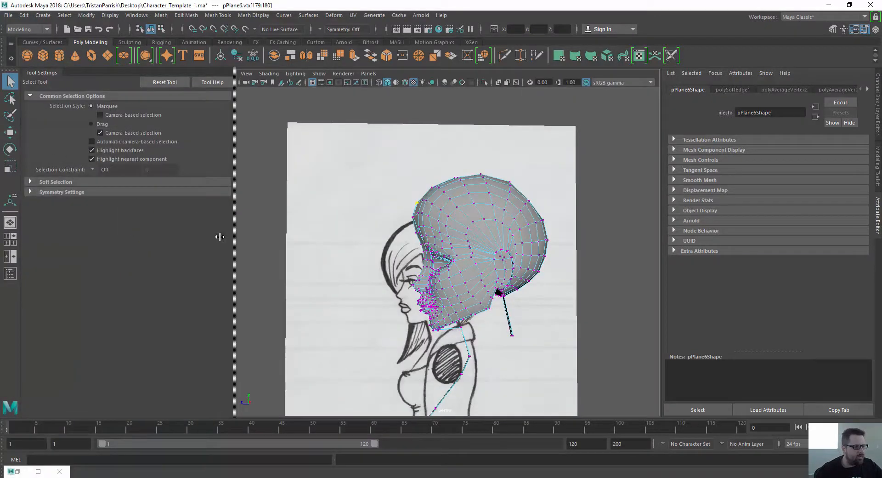
pyautogui.click(42, 184)
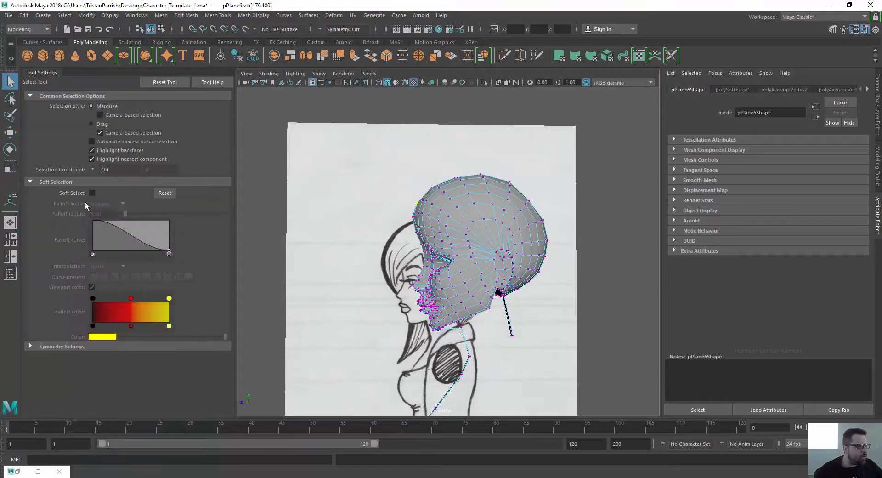
pyautogui.click(91, 192)
pyautogui.scroll(4, 413, 183)
pyautogui.keyDown('alt'); pyautogui.moveTo(327, 187); pyautogui.dragTo(367, 191); pyautogui.keyUp('alt')
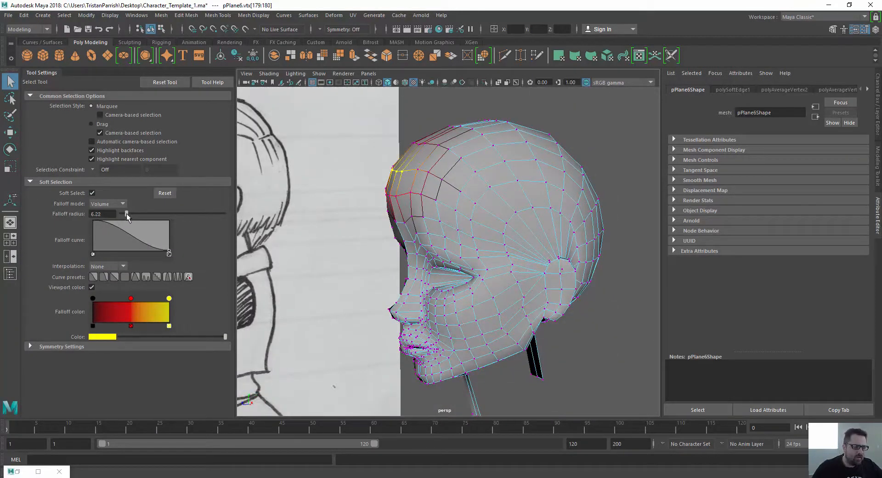
pyautogui.moveTo(145, 218); pyautogui.dragTo(131, 218)
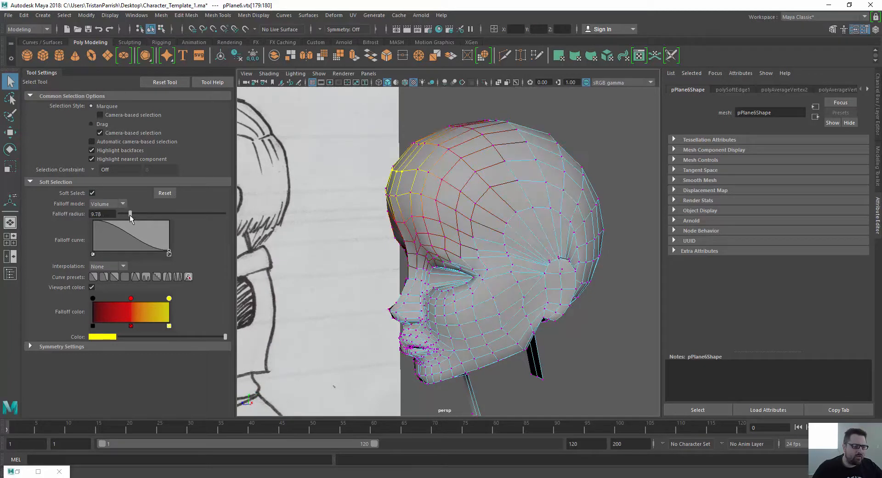
# - Move the forehead and crown vertices with soft selection to round the head's profile from brow to upper back
pyautogui.press('w')
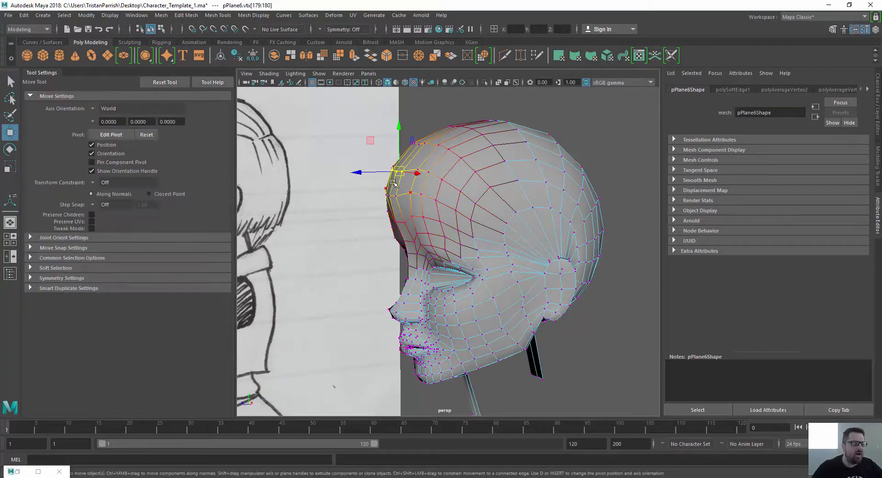
pyautogui.keyDown('alt'); pyautogui.moveTo(327, 152); pyautogui.dragTo(316, 147); pyautogui.keyUp('alt')
pyautogui.moveTo(426, 189); pyautogui.dragTo(426, 188)
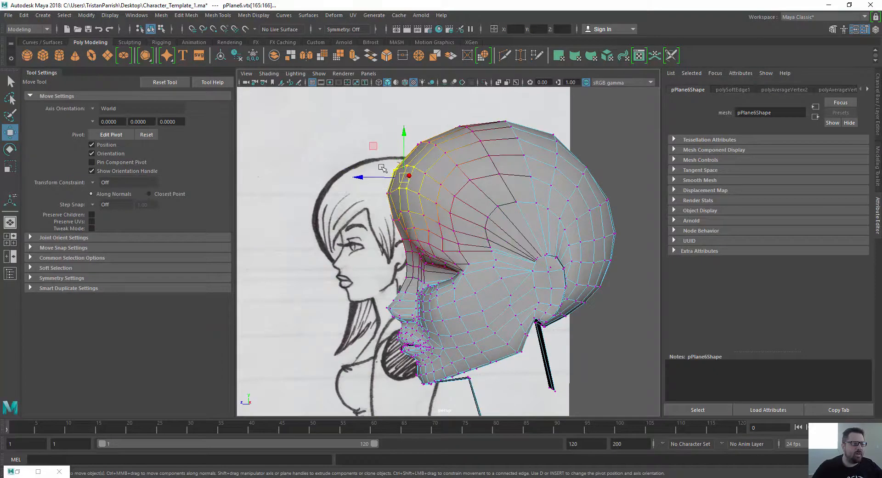
pyautogui.moveTo(373, 146); pyautogui.dragTo(387, 147, button='middle')
pyautogui.moveTo(388, 147)
pyautogui.keyDown('alt'); pyautogui.mouseDown()
pyautogui.moveTo(358, 156)
pyautogui.moveTo(425, 161)
pyautogui.moveTo(357, 153)
pyautogui.moveTo(360, 171)
pyautogui.moveTo(465, 183)
pyautogui.moveTo(440, 186)
pyautogui.moveTo(426, 171)
pyautogui.mouseUp(); pyautogui.keyUp('alt')
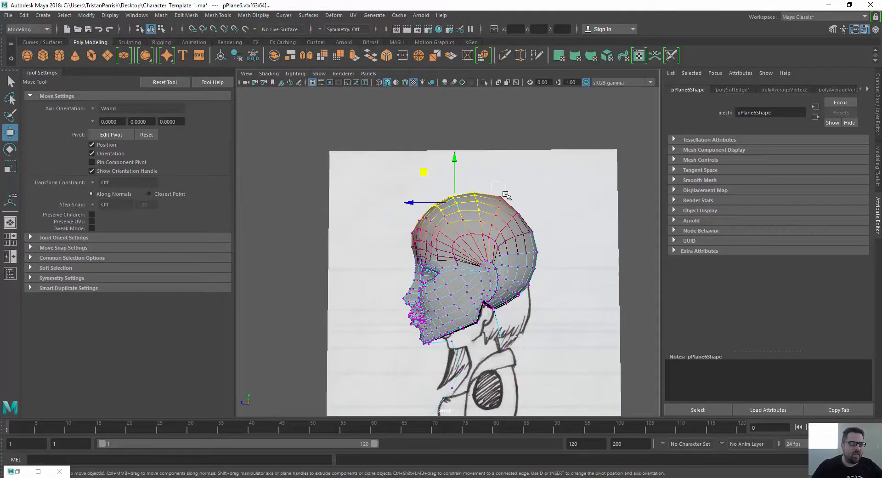
pyautogui.click(502, 195)
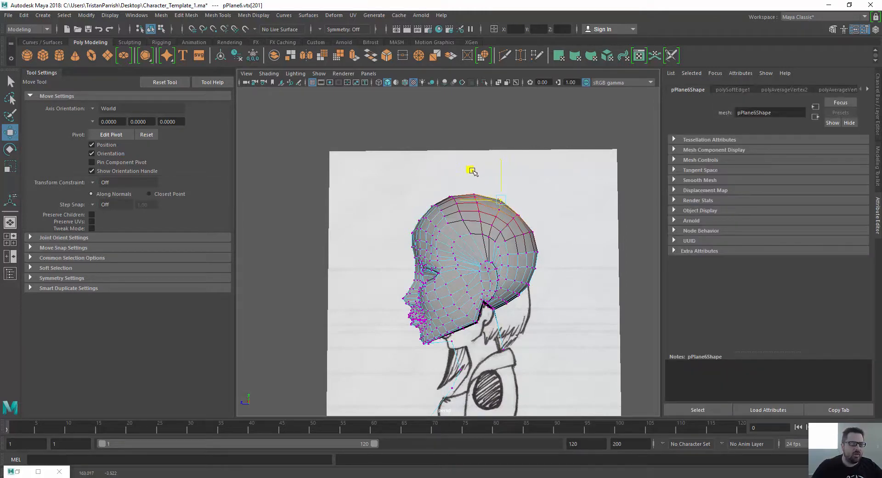
# - Close the gap at the back of the head by setting its two seam vertices to X 0 with Soft Select off
pyautogui.keyDown('alt'); pyautogui.moveTo(473, 171); pyautogui.dragTo(403, 205); pyautogui.keyUp('alt')
pyautogui.keyDown('alt'); pyautogui.moveTo(403, 205); pyautogui.dragTo(459, 244, button='right'); pyautogui.keyUp('alt')
pyautogui.keyDown('alt'); pyautogui.moveTo(459, 244); pyautogui.dragTo(448, 239, button='middle'); pyautogui.keyUp('alt')
pyautogui.moveTo(449, 219); pyautogui.dragTo(405, 220, button='right')
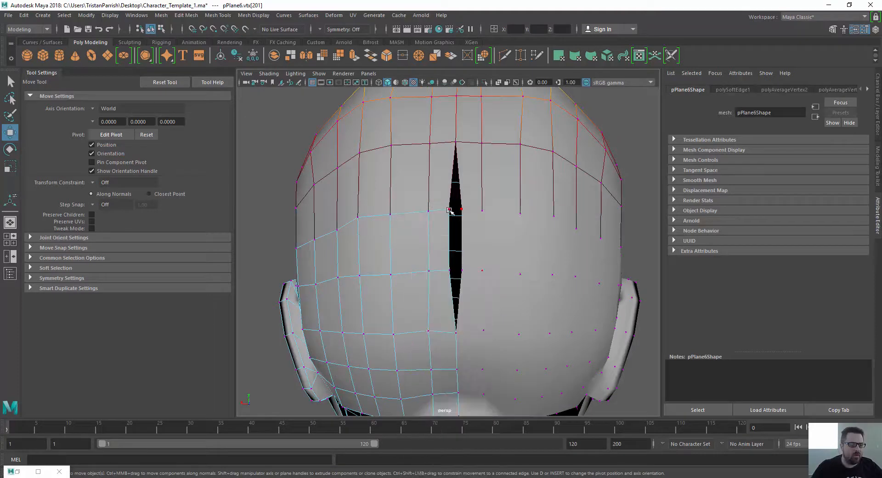
pyautogui.click(449, 209)
pyautogui.keyDown('shift'); pyautogui.click(447, 273); pyautogui.keyUp('shift')
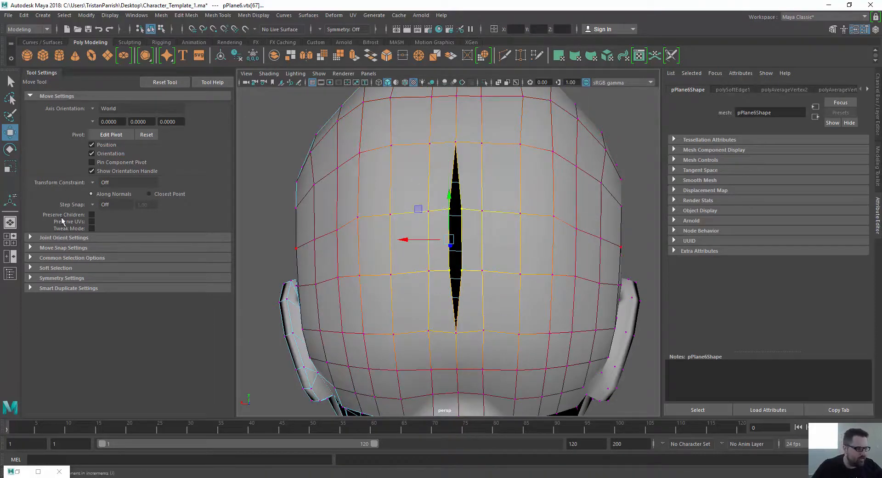
pyautogui.click(47, 268)
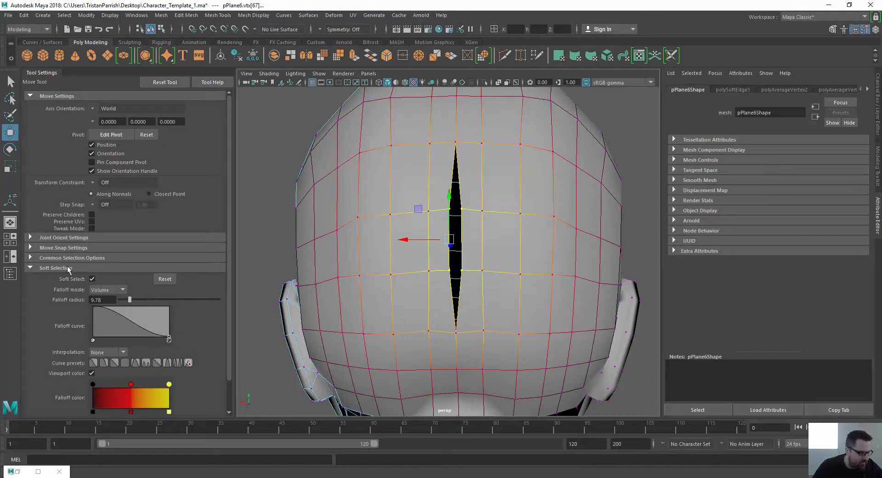
pyautogui.click(93, 279)
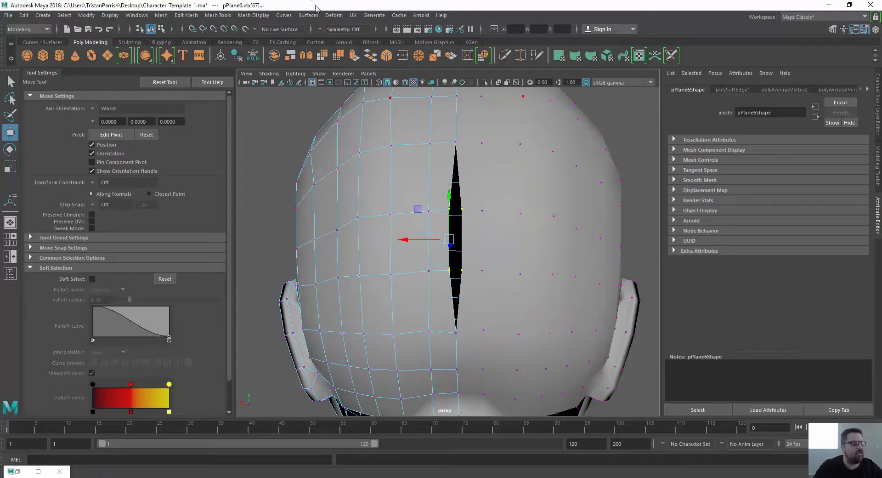
pyautogui.write('0')
pyautogui.press('Return')
pyautogui.scroll(-3, 331, 234)
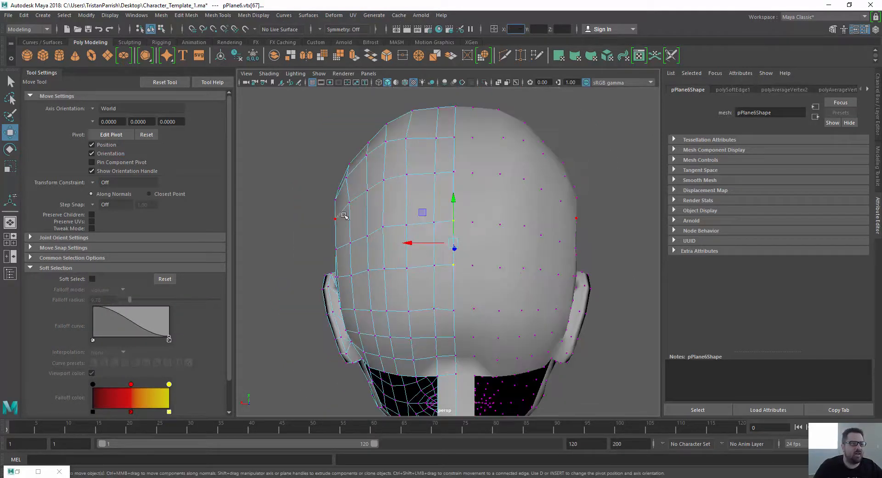
# - Undo the last move, re-enable Soft Select, and nudge the rear seam vertices outward, reducing the falloff radius to 2.35
pyautogui.keyDown('alt'); pyautogui.moveTo(321, 237); pyautogui.dragTo(452, 250); pyautogui.keyUp('alt')
pyautogui.hotkey('ctrl', 'z')
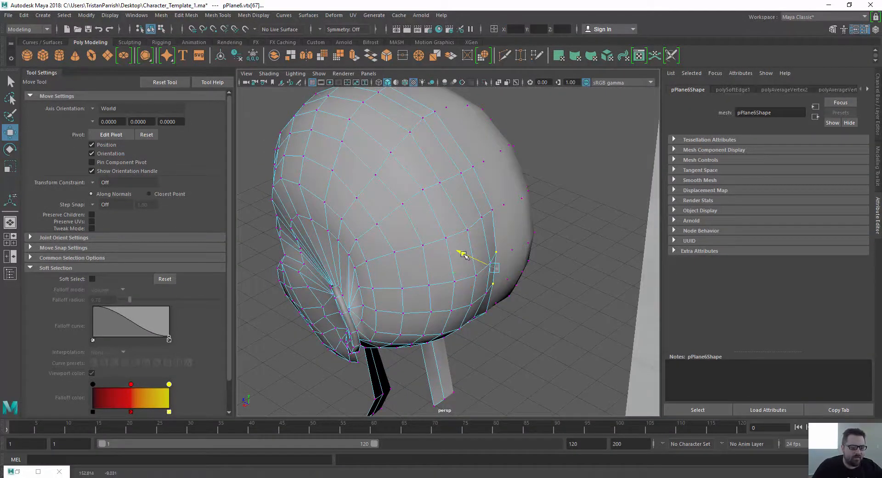
pyautogui.scroll(5, 491, 276)
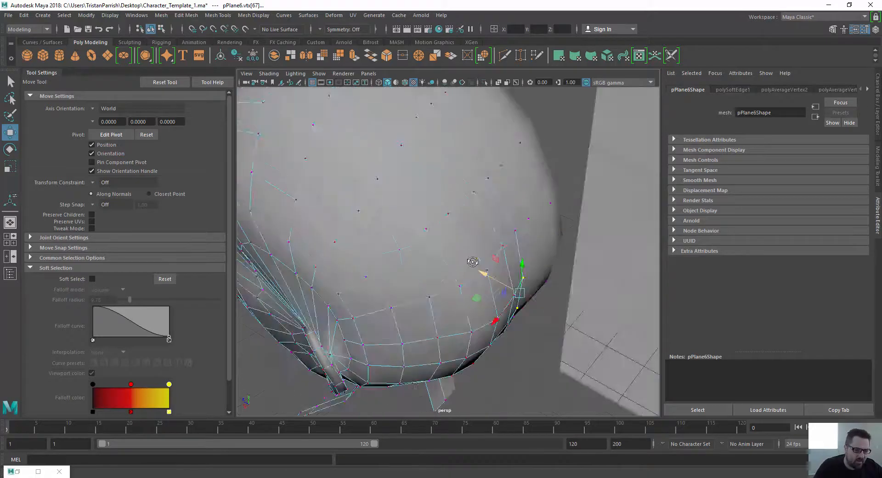
pyautogui.click(92, 278)
pyautogui.moveTo(418, 257); pyautogui.dragTo(418, 263)
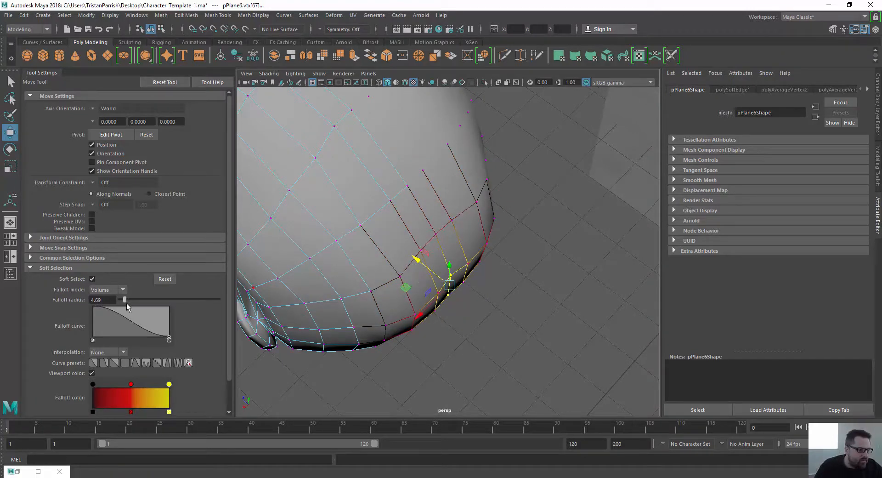
pyautogui.moveTo(123, 302); pyautogui.dragTo(122, 301)
pyautogui.moveTo(416, 261); pyautogui.dragTo(420, 263)
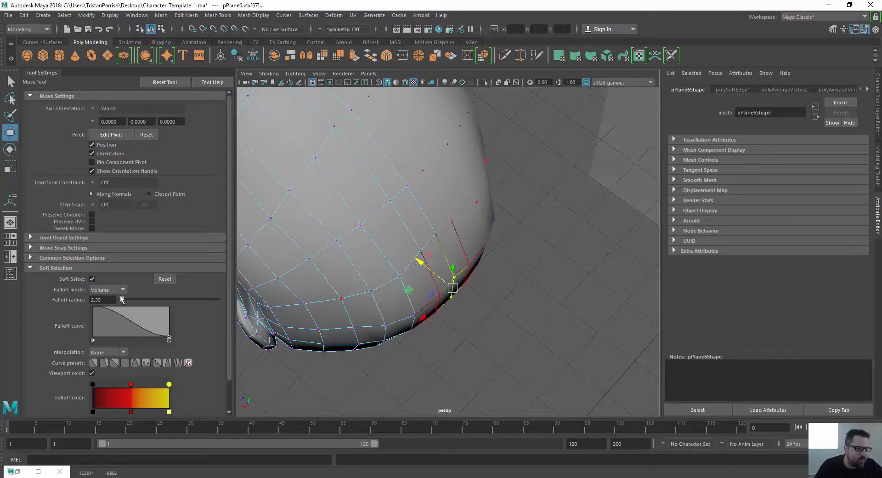
# - Widen the falloff radius to 11.74 and reshape the back of the skull and its lower edge above the neck
pyautogui.moveTo(142, 300); pyautogui.dragTo(136, 299)
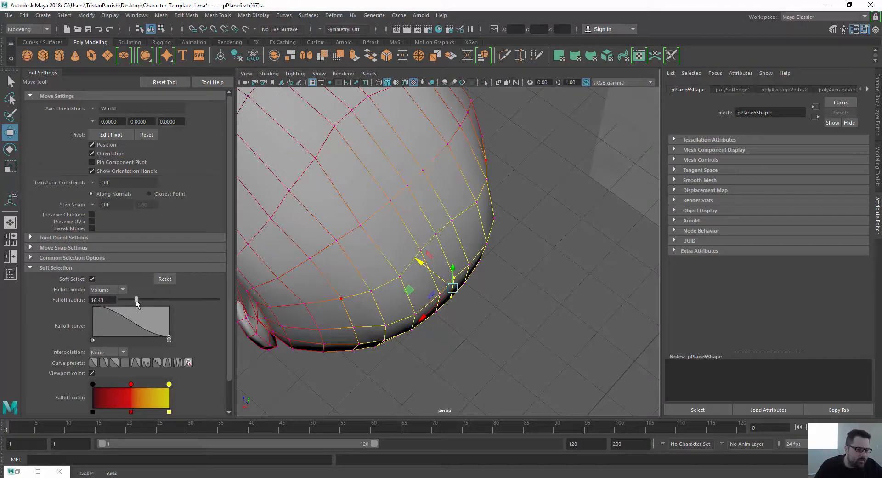
pyautogui.moveTo(418, 264); pyautogui.dragTo(386, 170)
pyautogui.scroll(-4, 388, 277)
pyautogui.scroll(4, 334, 200)
pyautogui.keyDown('alt'); pyautogui.moveTo(423, 184); pyautogui.dragTo(366, 253); pyautogui.keyUp('alt')
pyautogui.click(363, 248)
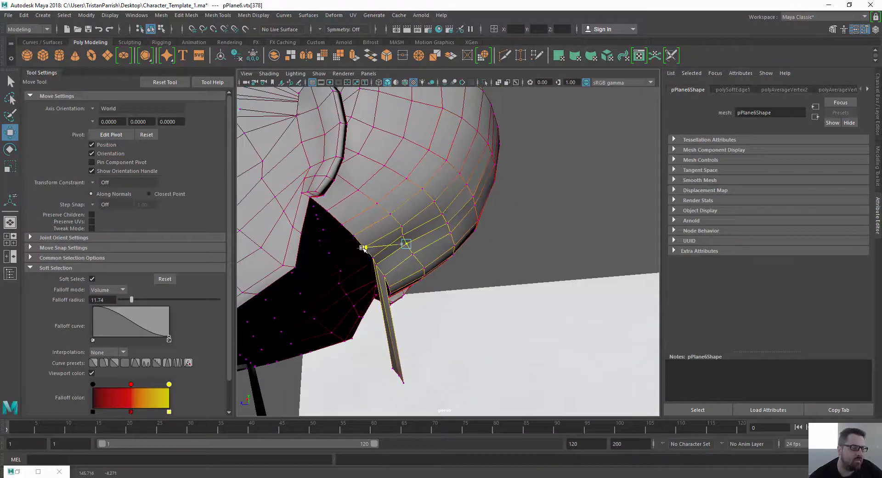
# - Return to object selection, deselect the mesh, and examine the shading of the eyes, nose and lips up close
pyautogui.keyDown('alt'); pyautogui.moveTo(327, 247); pyautogui.dragTo(430, 326); pyautogui.keyUp('alt')
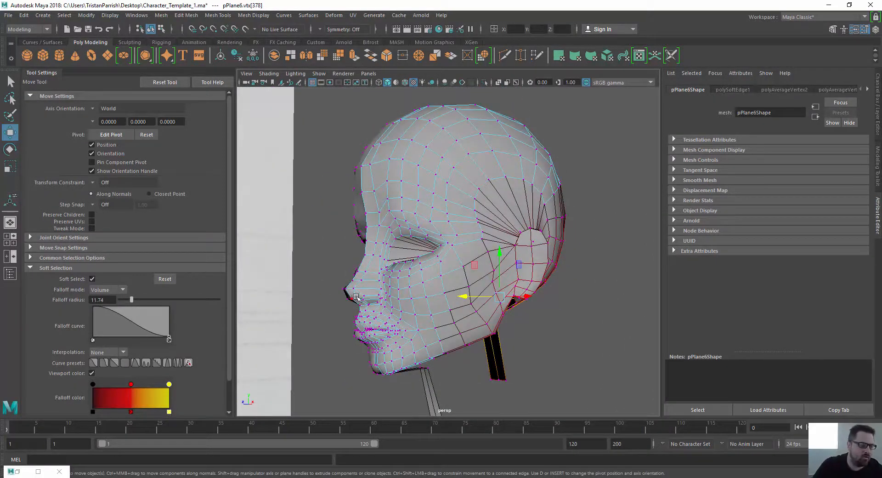
pyautogui.keyDown('alt'); pyautogui.moveTo(356, 298); pyautogui.dragTo(416, 127); pyautogui.keyUp('alt')
pyautogui.moveTo(394, 163); pyautogui.dragTo(433, 128, button='right')
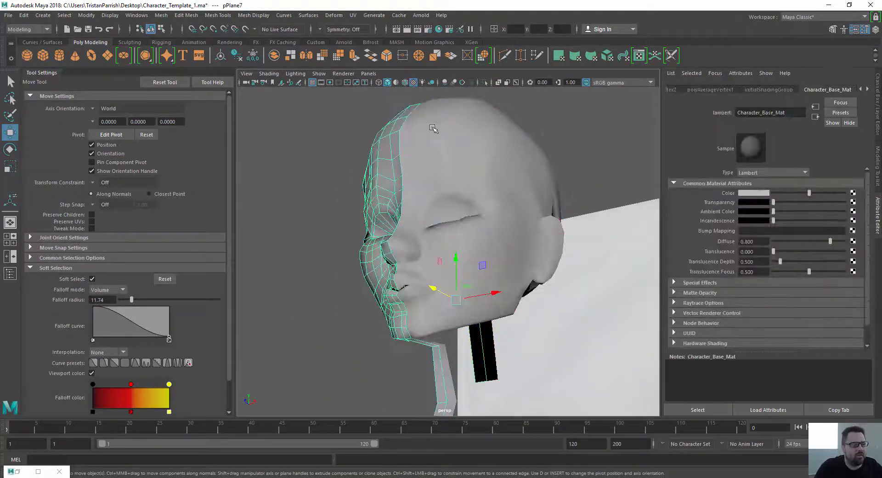
pyautogui.click(340, 208)
pyautogui.keyDown('alt'); pyautogui.moveTo(340, 208); pyautogui.dragTo(438, 245); pyautogui.keyUp('alt')
pyautogui.scroll(8, 384, 290)
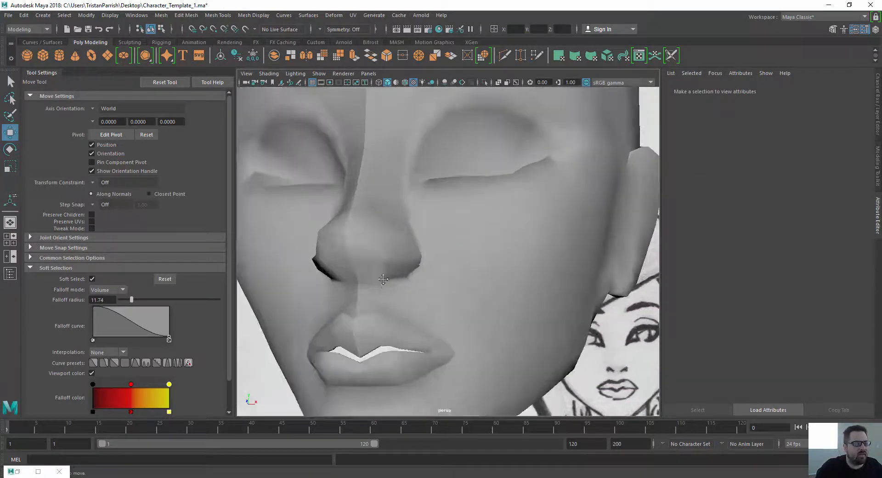
pyautogui.scroll(-5, 374, 275)
pyautogui.moveTo(373, 272)
pyautogui.keyDown('alt'); pyautogui.mouseDown()
pyautogui.moveTo(363, 257)
pyautogui.moveTo(404, 223)
pyautogui.moveTo(376, 309)
pyautogui.moveTo(317, 340)
pyautogui.moveTo(237, 303)
pyautogui.moveTo(306, 307)
pyautogui.moveTo(339, 281)
pyautogui.moveTo(331, 277)
pyautogui.moveTo(365, 216)
pyautogui.moveTo(349, 209)
pyautogui.moveTo(415, 276)
pyautogui.mouseUp(); pyautogui.keyUp('alt')
# - Select the original half head and compare its facial features and proportions with the front reference drawing at several distances
pyautogui.click(403, 222)
pyautogui.scroll(5, 338, 281)
pyautogui.scroll(-4, 332, 277)
pyautogui.scroll(-5, 367, 229)
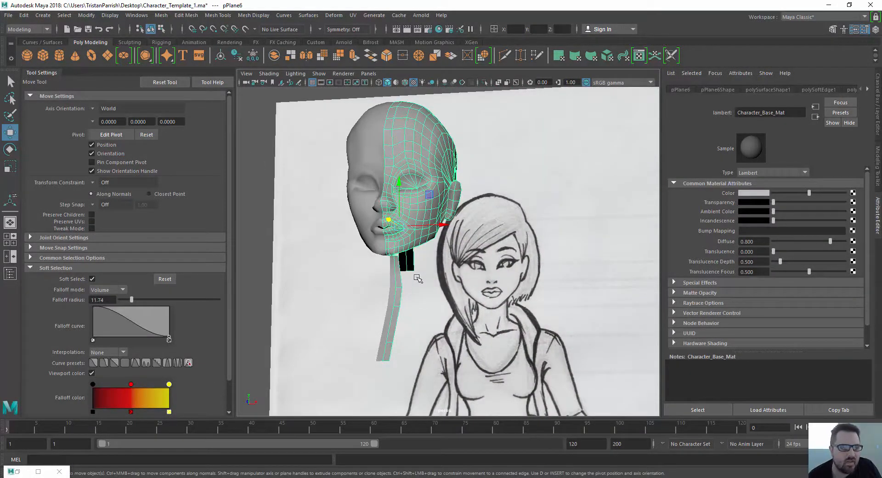
pyautogui.scroll(-3, 423, 277)
pyautogui.keyDown('alt'); pyautogui.moveTo(424, 276); pyautogui.dragTo(391, 268); pyautogui.keyUp('alt')
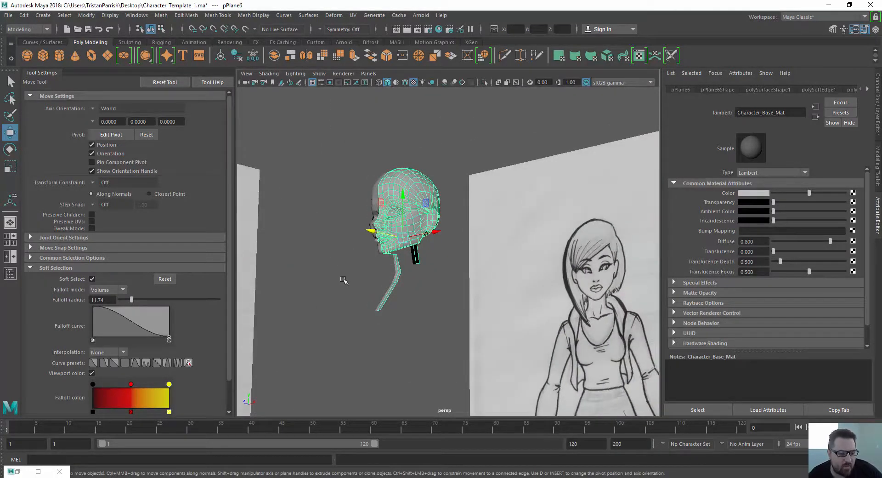
pyautogui.keyDown('alt'); pyautogui.moveTo(343, 280); pyautogui.dragTo(649, 324); pyautogui.keyUp('alt')
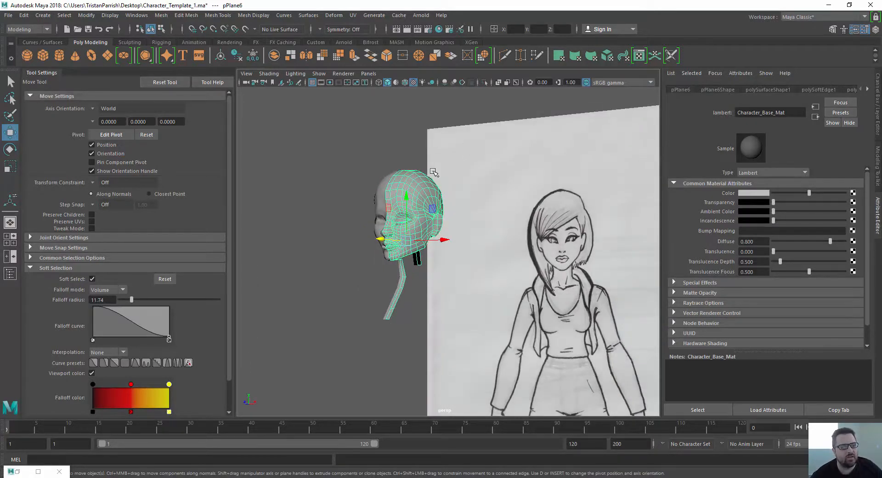
pyautogui.keyDown('alt'); pyautogui.moveTo(344, 251); pyautogui.dragTo(368, 258); pyautogui.keyUp('alt')
pyautogui.keyDown('alt'); pyautogui.moveTo(368, 258); pyautogui.dragTo(406, 258, button='right'); pyautogui.keyUp('alt')
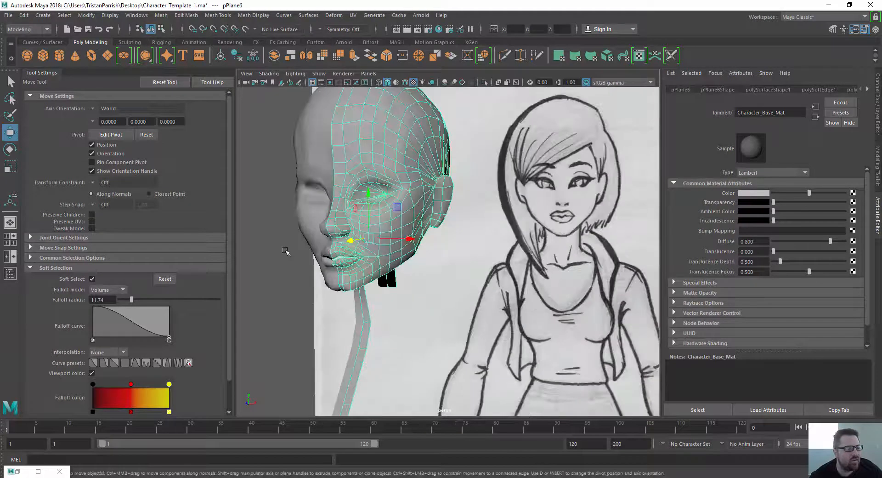
pyautogui.keyDown('alt'); pyautogui.moveTo(285, 252); pyautogui.dragTo(288, 264, button='right'); pyautogui.keyUp('alt')
pyautogui.keyDown('alt'); pyautogui.moveTo(308, 256); pyautogui.dragTo(360, 255, button='middle'); pyautogui.keyUp('alt')
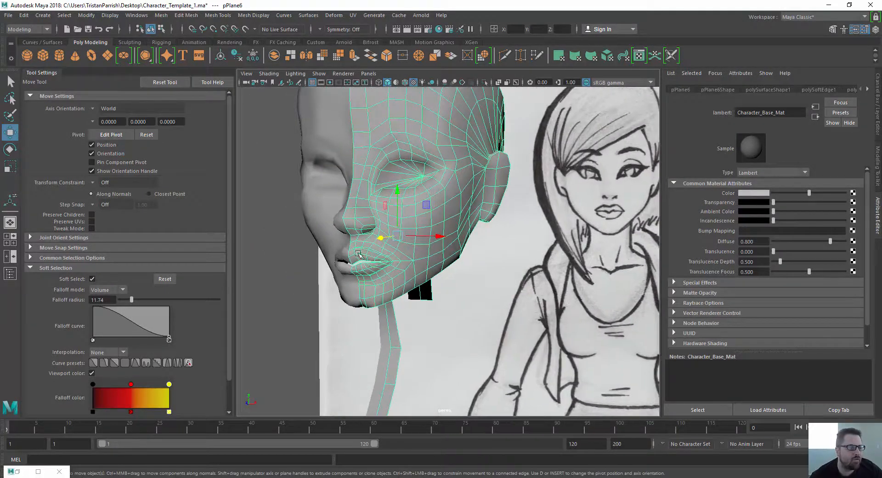
pyautogui.keyDown('alt'); pyautogui.moveTo(361, 256); pyautogui.dragTo(331, 265, button='right'); pyautogui.keyUp('alt')
pyautogui.moveTo(330, 265)
pyautogui.keyDown('alt'); pyautogui.mouseDown()
pyautogui.moveTo(300, 256)
pyautogui.moveTo(392, 262)
pyautogui.mouseUp(); pyautogui.keyUp('alt')
pyautogui.scroll(-8, 317, 267)
pyautogui.scroll(-7, 353, 267)
pyautogui.scroll(6, 392, 263)
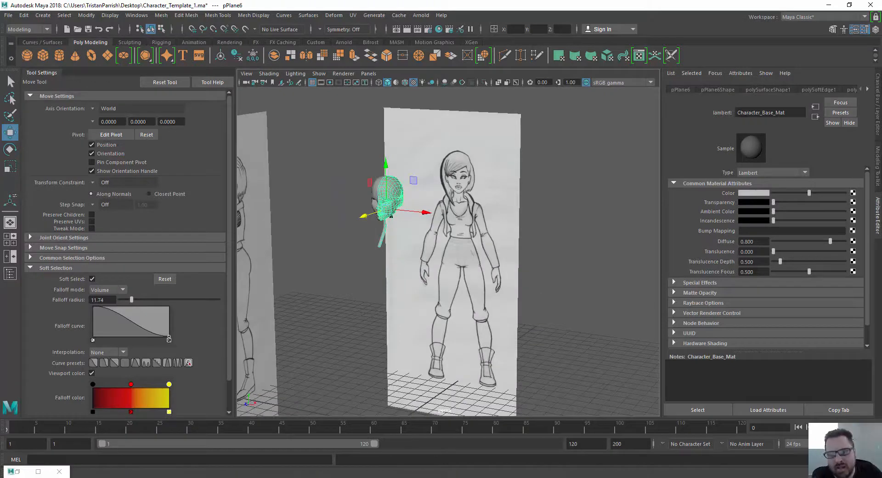
# - Examine the whole head from the front, below and three-quarter angles, checking the shading with nothing selected
pyautogui.click(335, 256)
pyautogui.scroll(6, 304, 209)
pyautogui.scroll(-4, 305, 209)
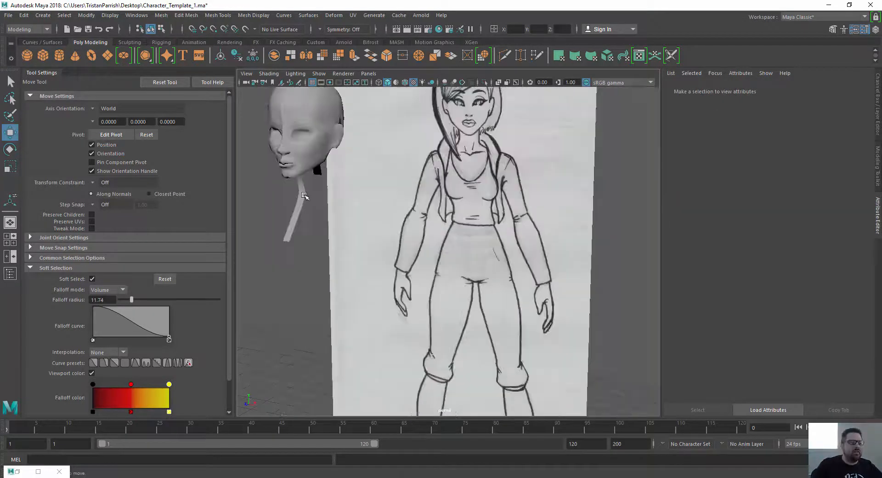
pyautogui.keyDown('alt'); pyautogui.moveTo(305, 209); pyautogui.dragTo(390, 303, button='middle'); pyautogui.keyUp('alt')
pyautogui.scroll(4, 391, 303)
pyautogui.moveTo(391, 303)
pyautogui.keyDown('alt'); pyautogui.mouseDown()
pyautogui.moveTo(448, 337)
pyautogui.moveTo(477, 309)
pyautogui.moveTo(404, 343)
pyautogui.moveTo(457, 176)
pyautogui.mouseUp(); pyautogui.keyUp('alt')
pyautogui.click(457, 176)
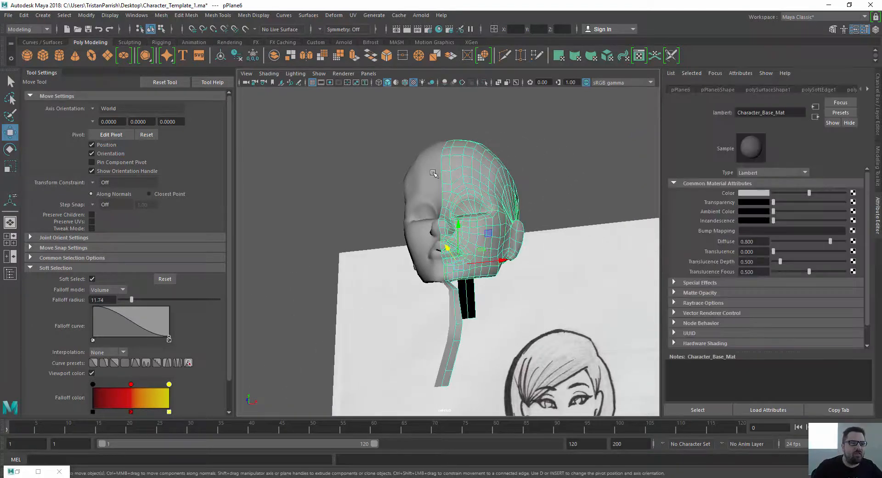
pyautogui.click(366, 169)
pyautogui.keyDown('alt'); pyautogui.moveTo(366, 169); pyautogui.dragTo(363, 148); pyautogui.keyUp('alt')
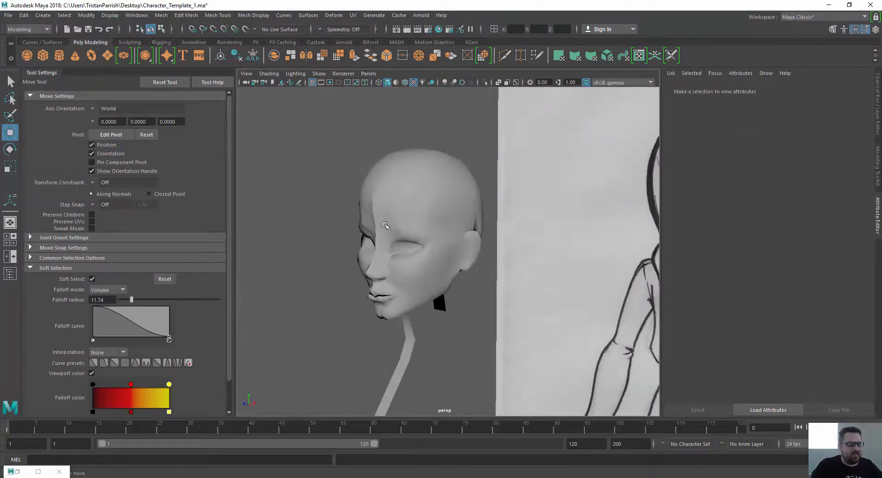
# - Enter vertex editing on the half head and push the mid-forehead centre-line vertex slightly back with soft selection
pyautogui.click(387, 235)
pyautogui.scroll(5, 370, 214)
pyautogui.keyDown('alt'); pyautogui.moveTo(370, 214); pyautogui.dragTo(402, 250); pyautogui.keyUp('alt')
pyautogui.moveTo(394, 221); pyautogui.dragTo(349, 223, button='right')
pyautogui.click(381, 232)
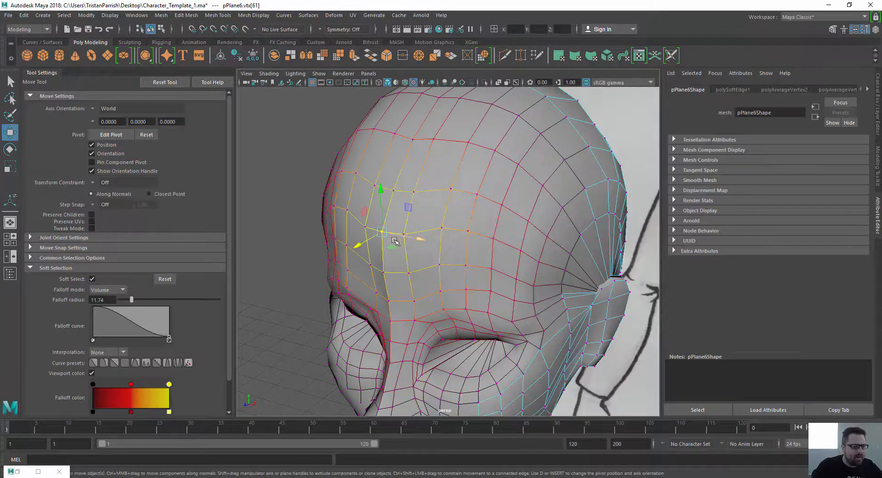
pyautogui.moveTo(358, 248); pyautogui.dragTo(364, 243, button='middle')
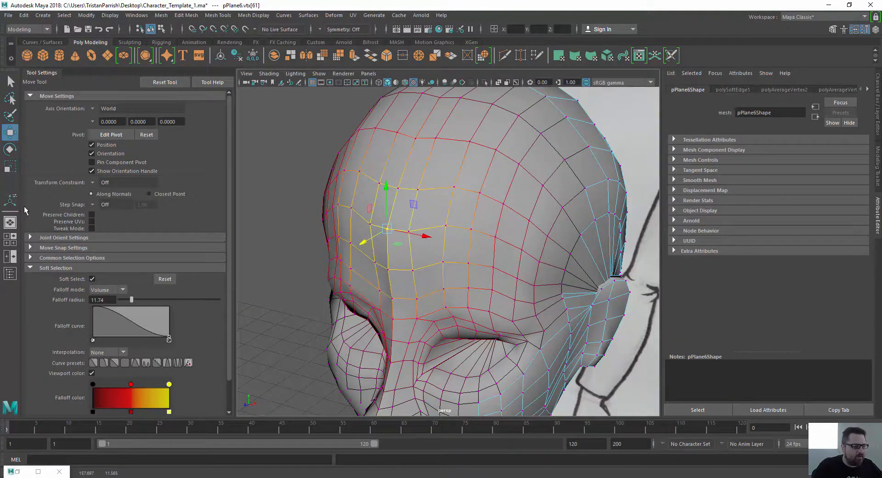
# - Turn off soft selection and nudge individual forehead vertices on and beside the centre line slightly back in depth
pyautogui.click(92, 279)
pyautogui.moveTo(362, 242); pyautogui.dragTo(363, 241, button='middle')
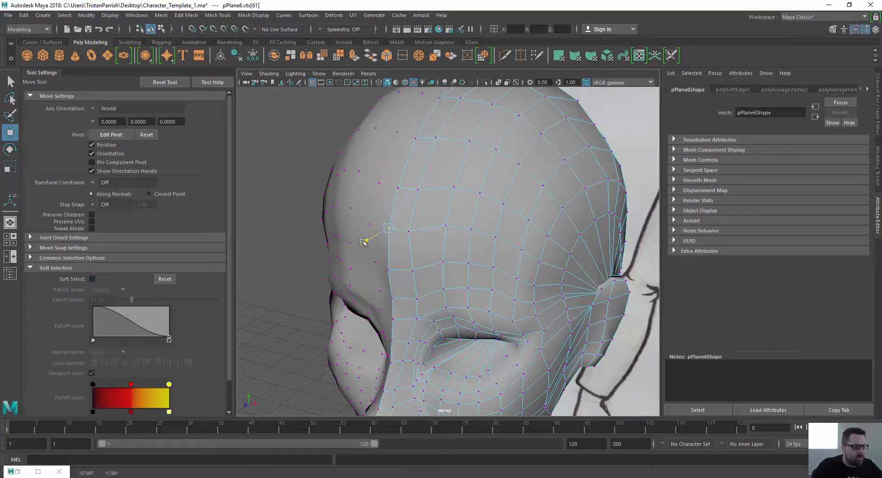
pyautogui.click(387, 267)
pyautogui.moveTo(373, 285); pyautogui.dragTo(377, 283, button='middle')
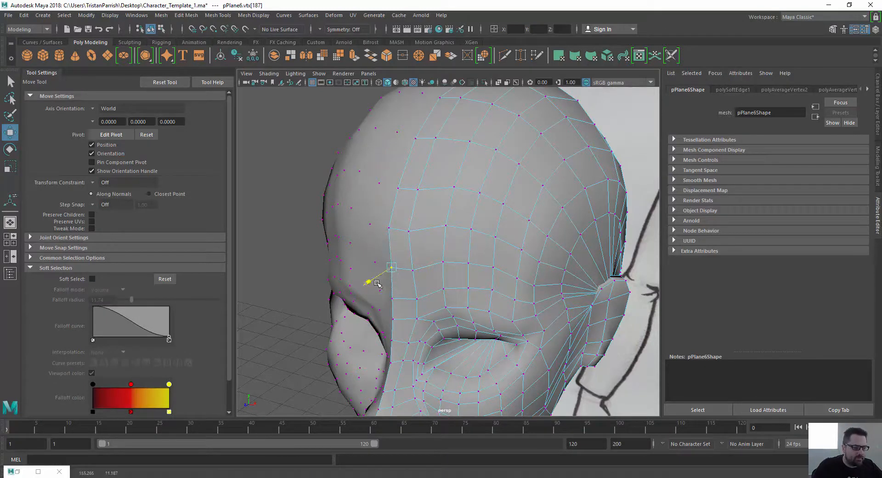
pyautogui.click(406, 233)
pyautogui.moveTo(387, 241); pyautogui.dragTo(390, 239)
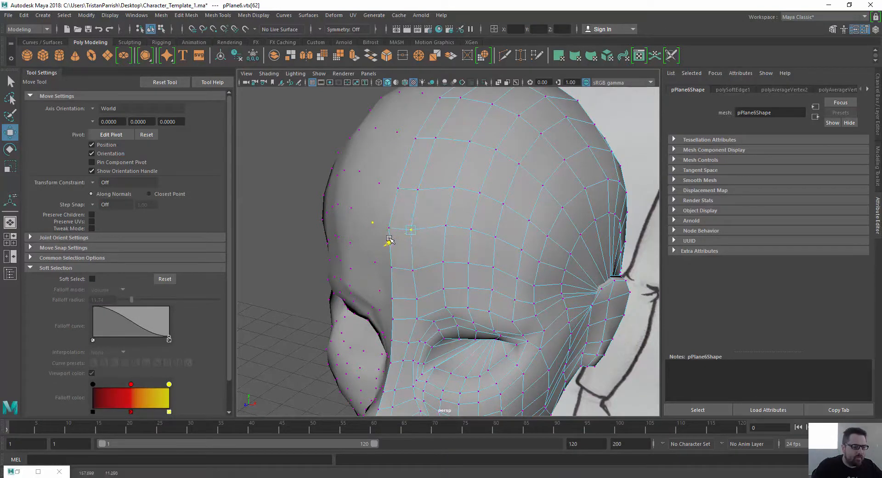
# - Adjust the depth of the lower centre-line vertices between the brows to smooth the profile above the nose
pyautogui.click(390, 283)
pyautogui.click(392, 299)
pyautogui.moveTo(392, 300); pyautogui.dragTo(370, 317, button='middle')
pyautogui.click(392, 320)
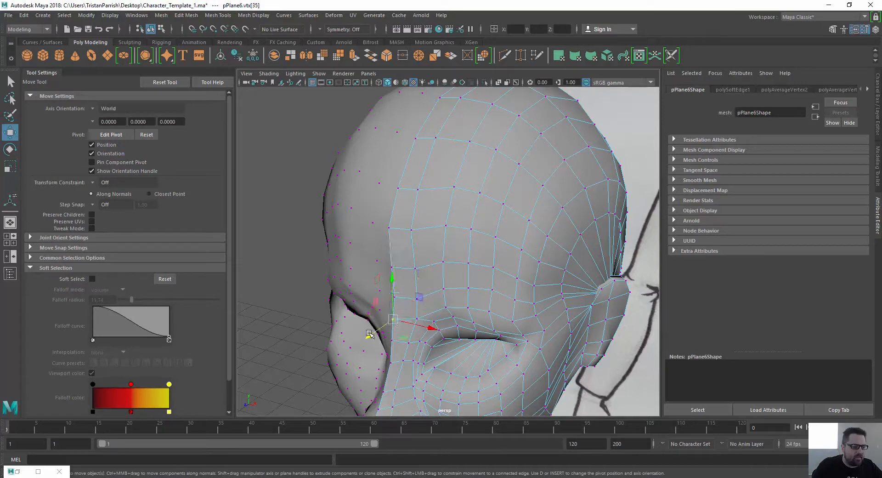
# - Return to object selection, deselect the mesh, and check the reshaped forehead from the front against the reference drawing
pyautogui.scroll(-5, 334, 299)
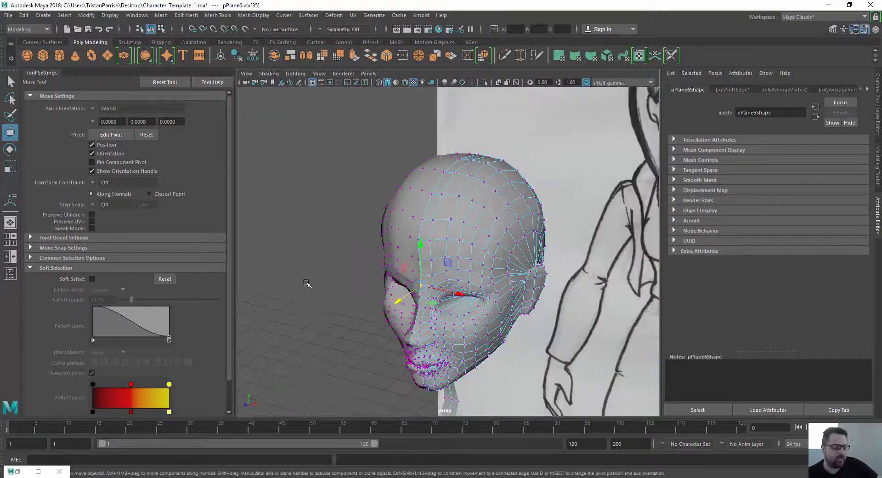
pyautogui.keyDown('alt'); pyautogui.moveTo(295, 267); pyautogui.dragTo(319, 254); pyautogui.keyUp('alt')
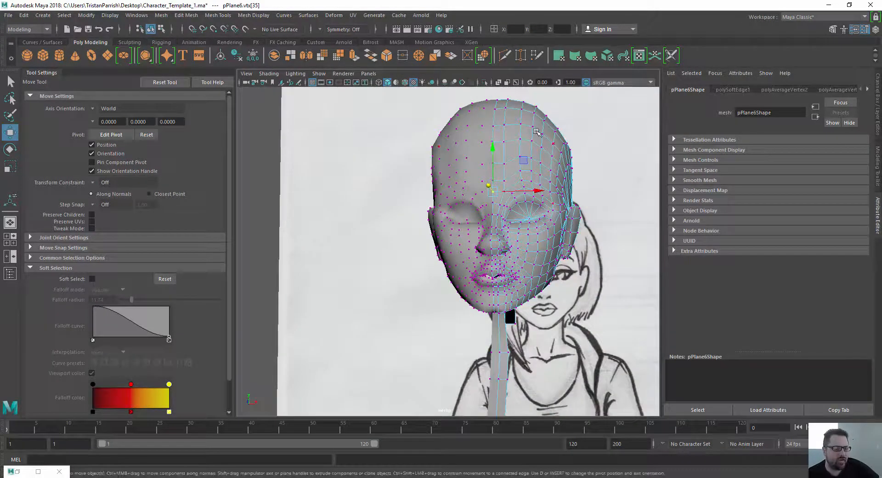
pyautogui.moveTo(537, 134); pyautogui.dragTo(574, 118, button='right')
pyautogui.click(344, 259)
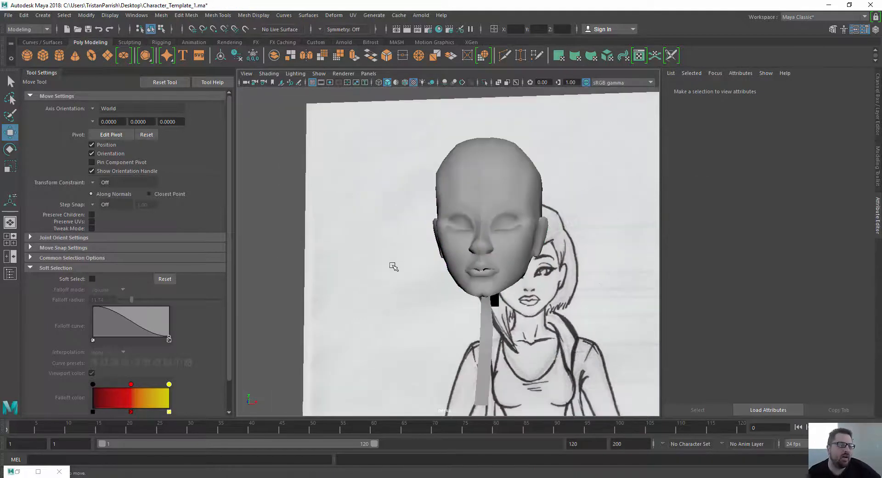